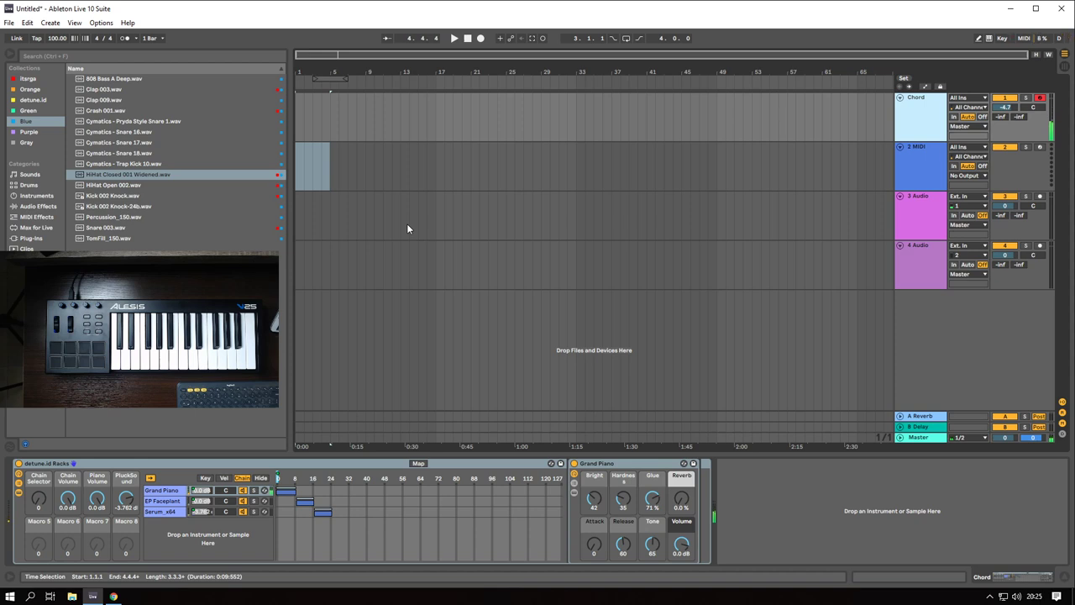
- Try out the metronome and tap in a tempo for the project
click(123, 41)
click(123, 41)
click(123, 41)
click(123, 41)
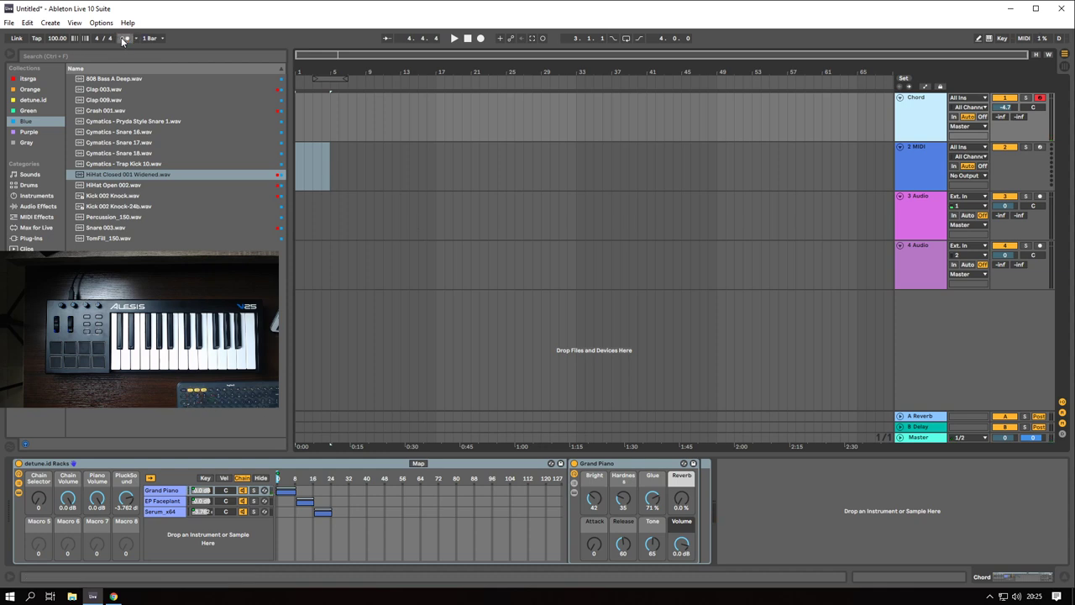
click(37, 39)
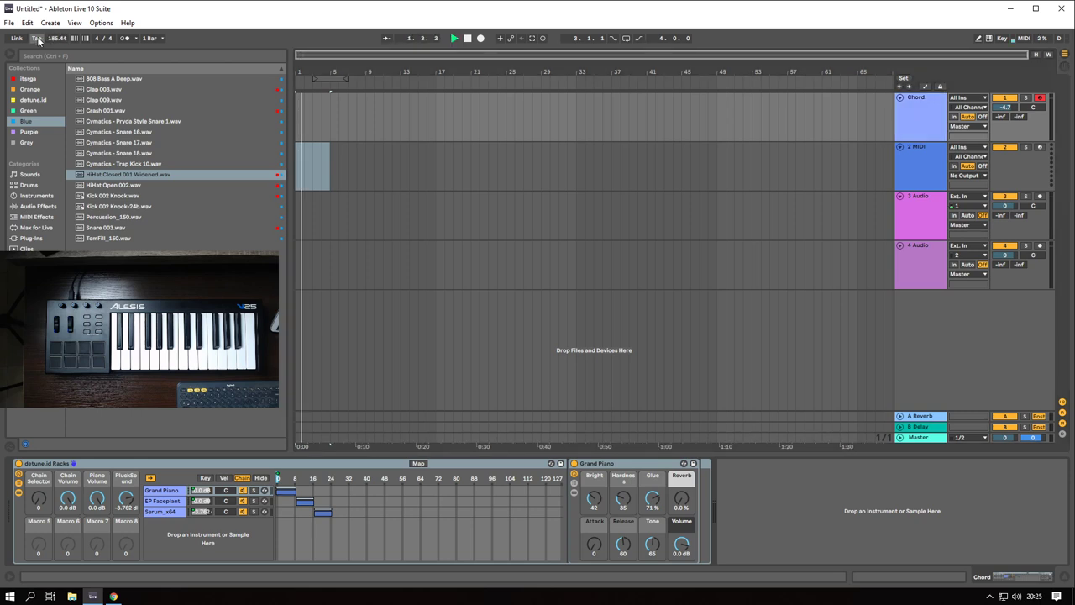
key(space)
- Set the project tempo to 150 BPM
click(52, 41)
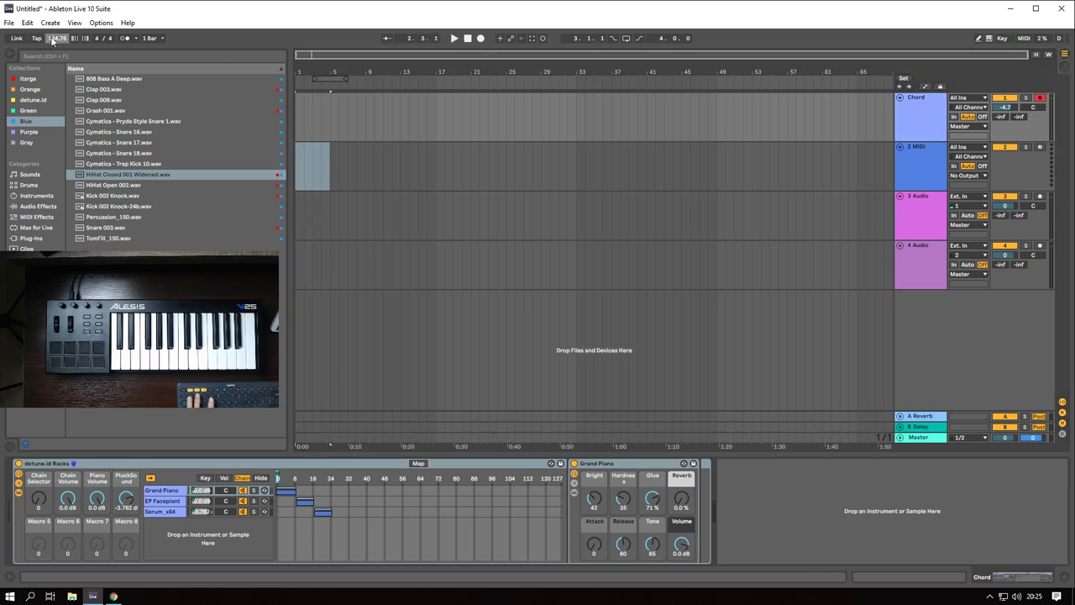
text(150)
key(Return)
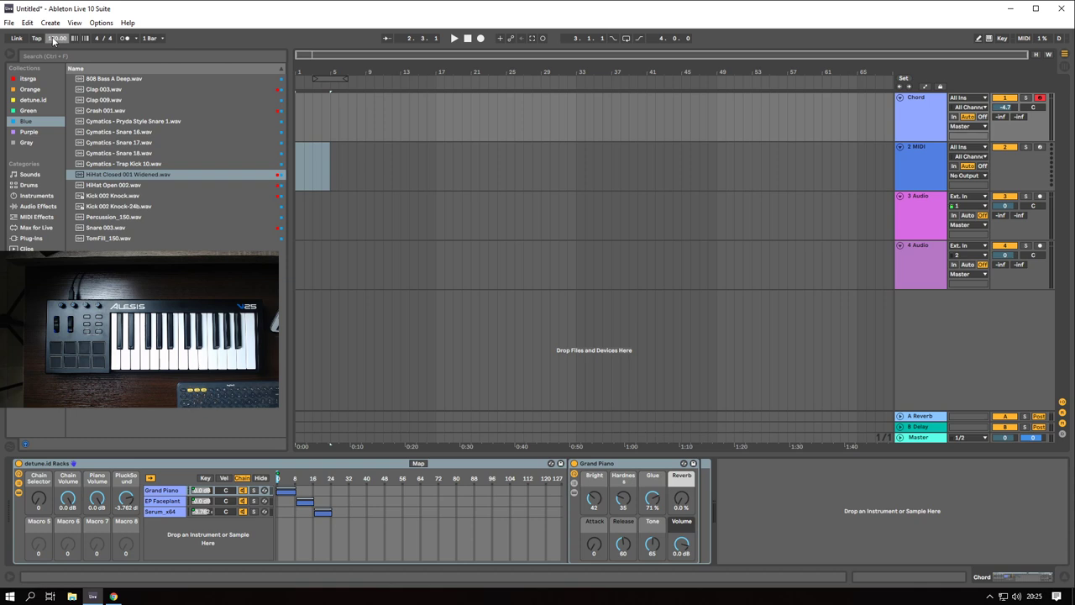
click(298, 122)
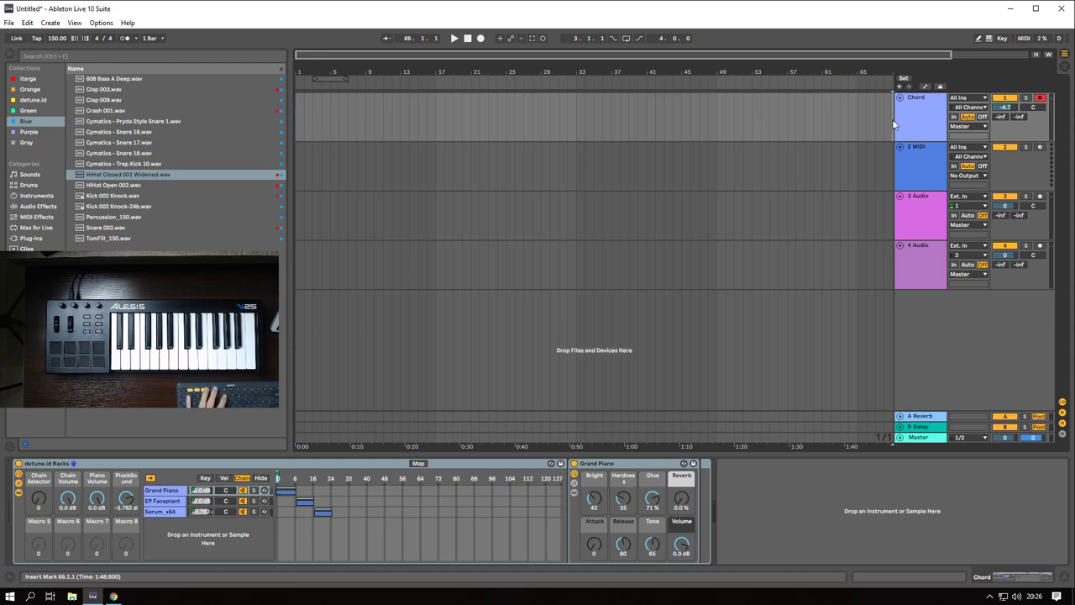
click(913, 124)
click(296, 119)
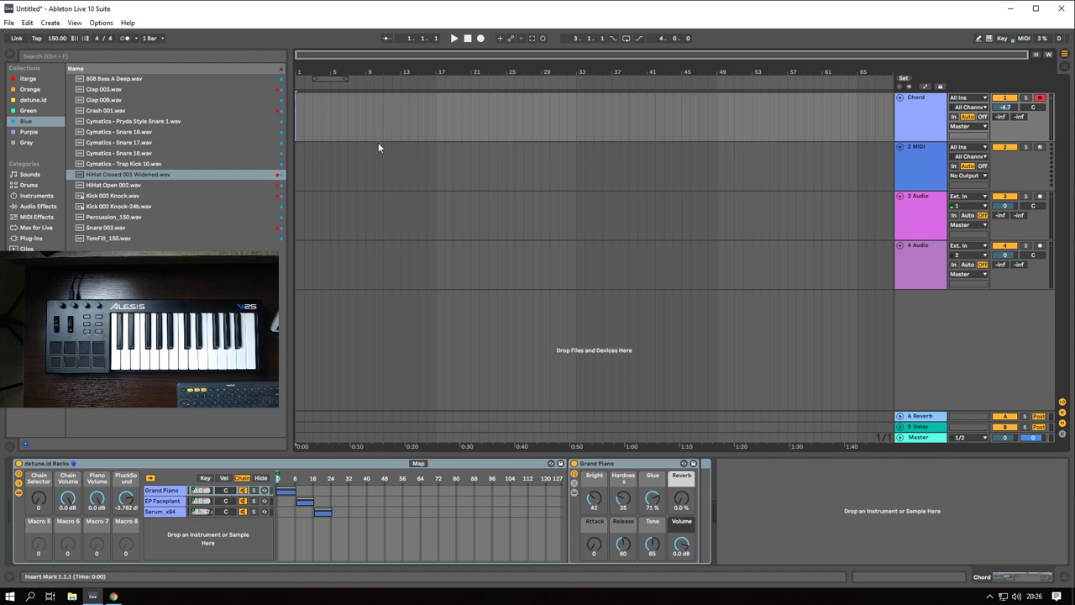
scroll(337, 144, up, 7)
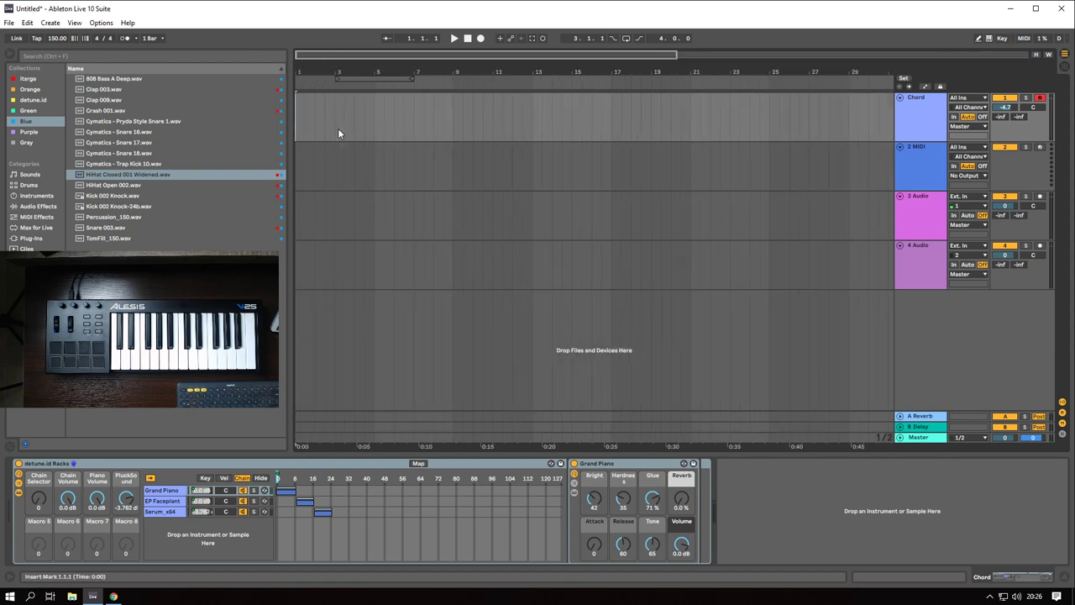
drag(299, 118, 453, 119)
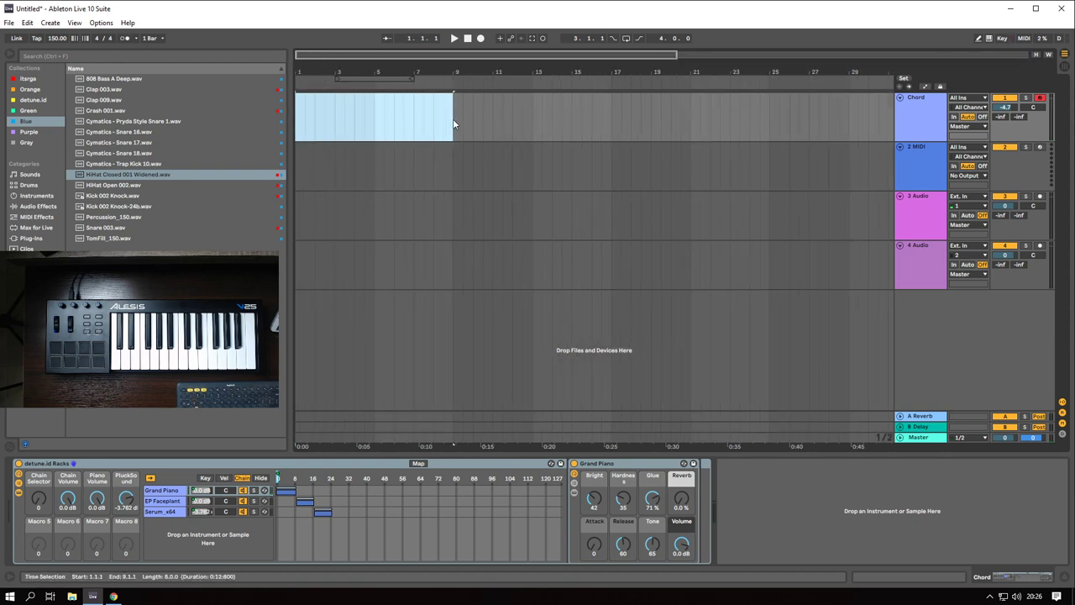
key(ctrl+shift+m)
click(433, 107)
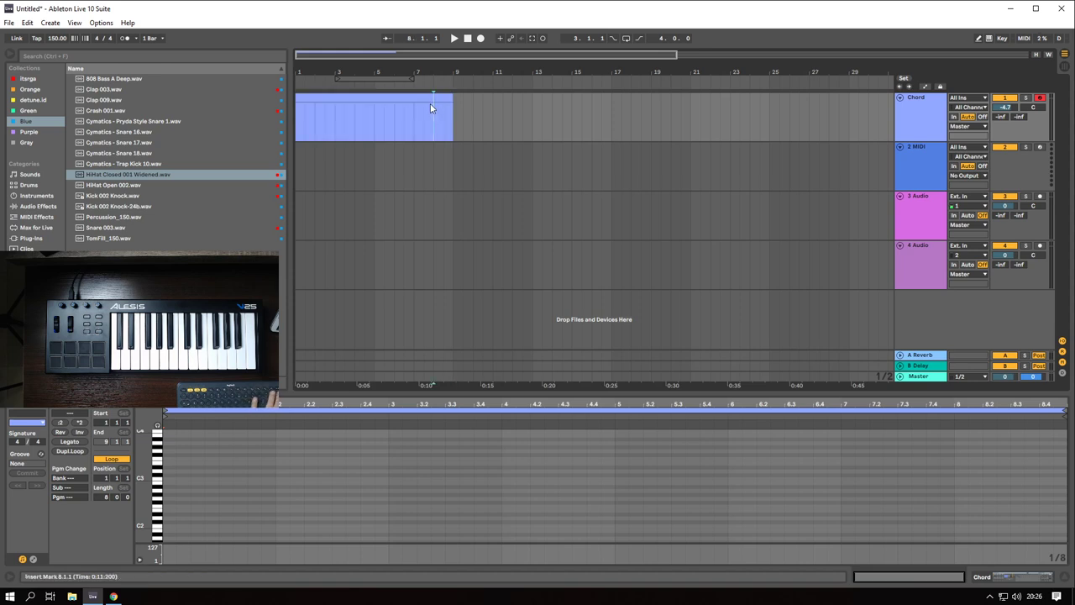
click(424, 100)
key(Delete)
click(365, 116)
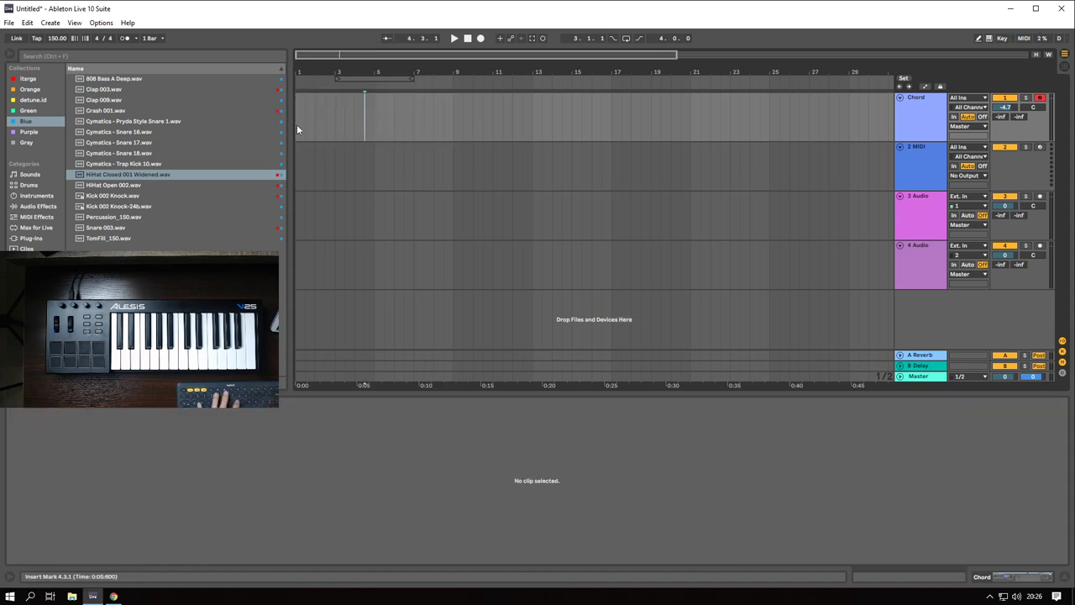
- Loop the first eight bars of the arrangement and place the insert marker at the start of bar 1 on the Chord track
drag(298, 126, 452, 130)
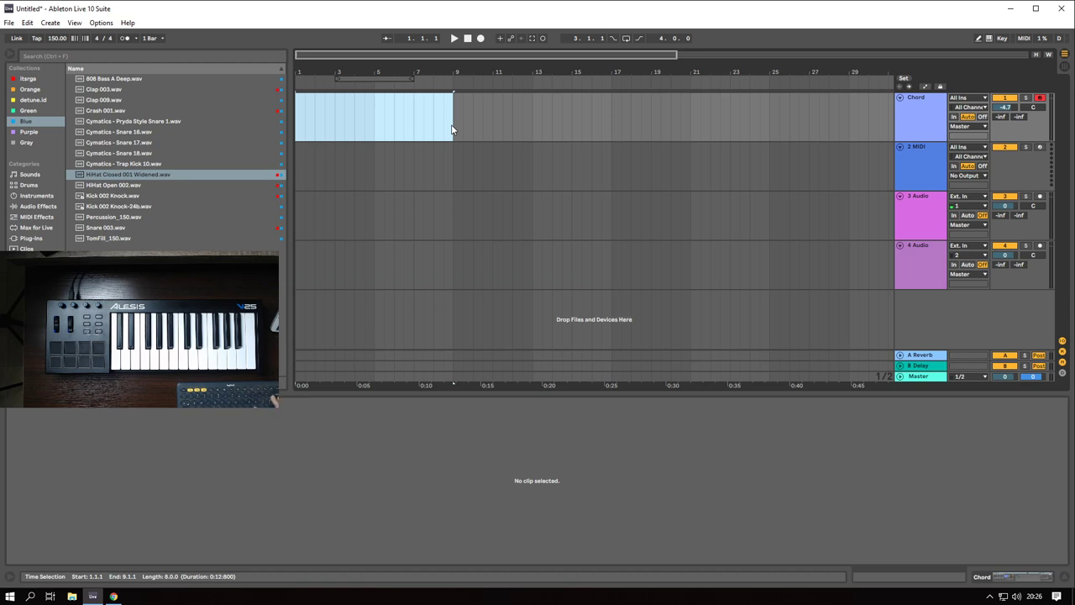
key(ctrl+l)
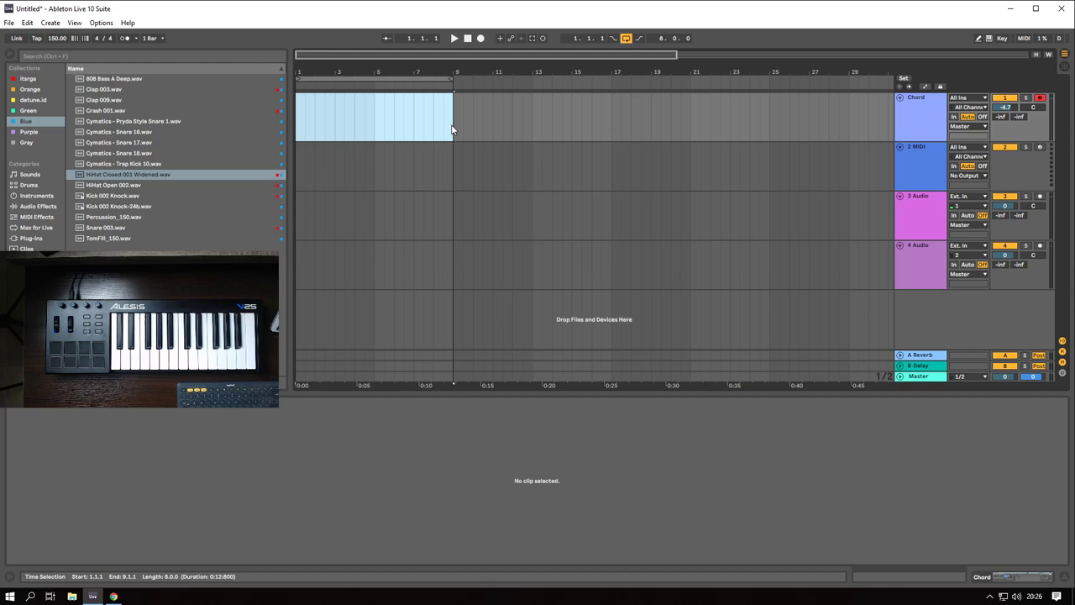
click(301, 123)
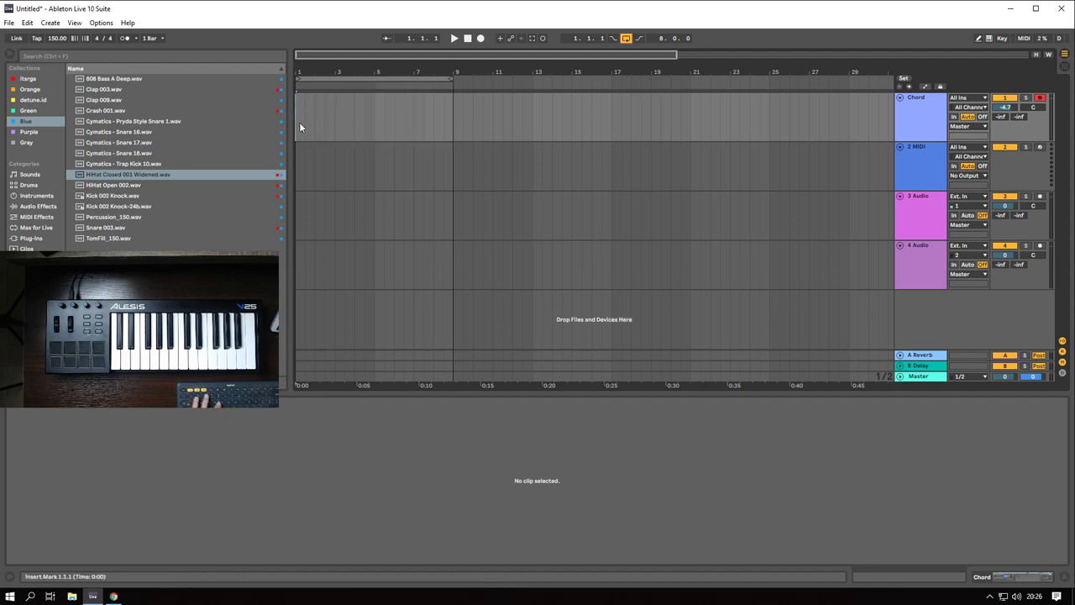
- Record a chord progression with the metronome on the Chord track from bar 1 and trim the clip to end at bar 5
click(951, 112)
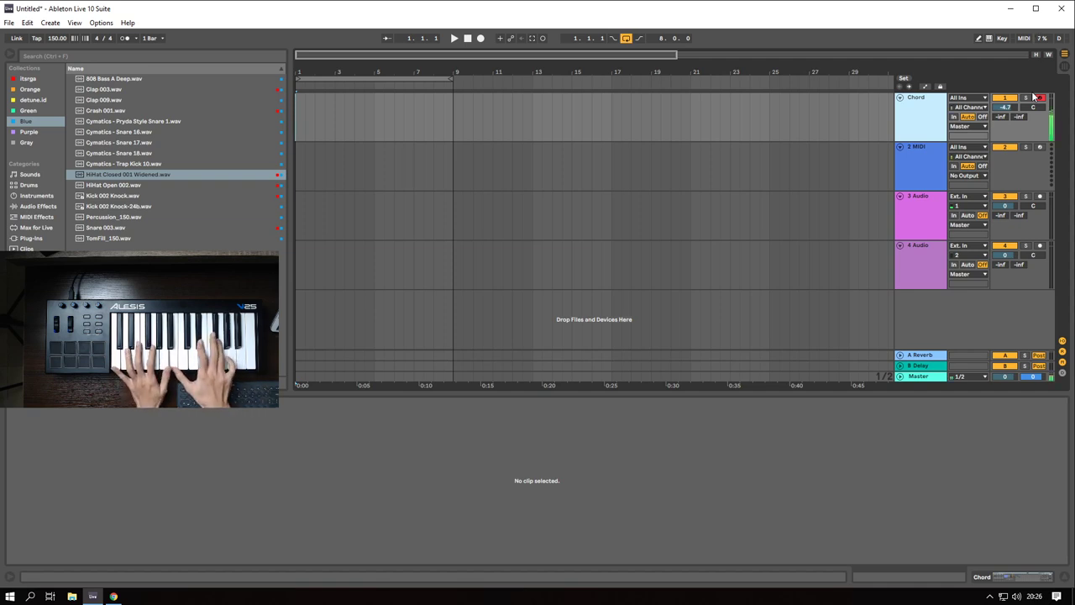
click(126, 38)
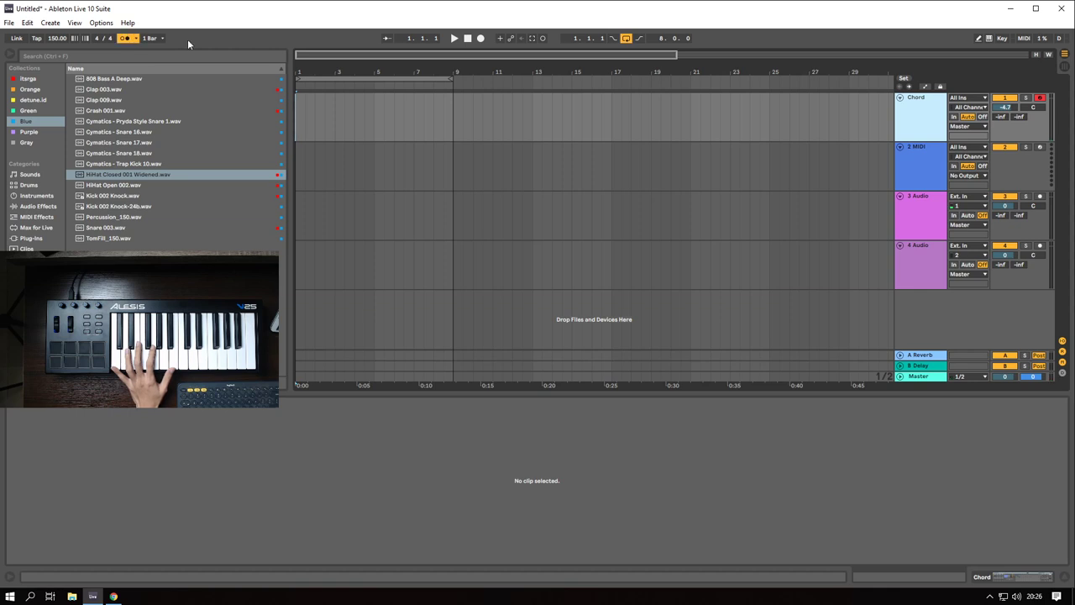
click(481, 38)
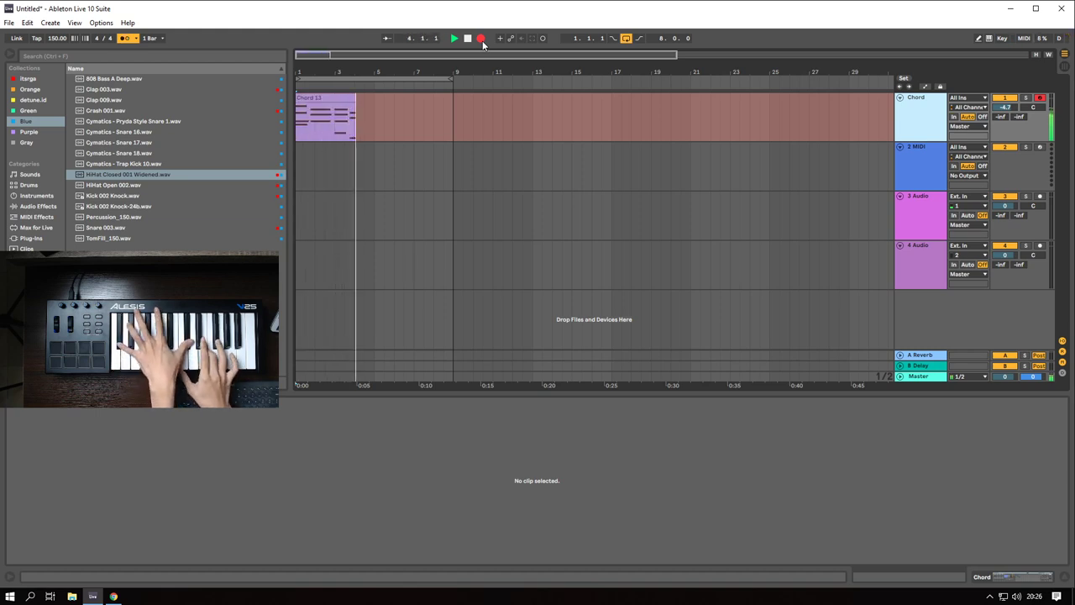
key(space)
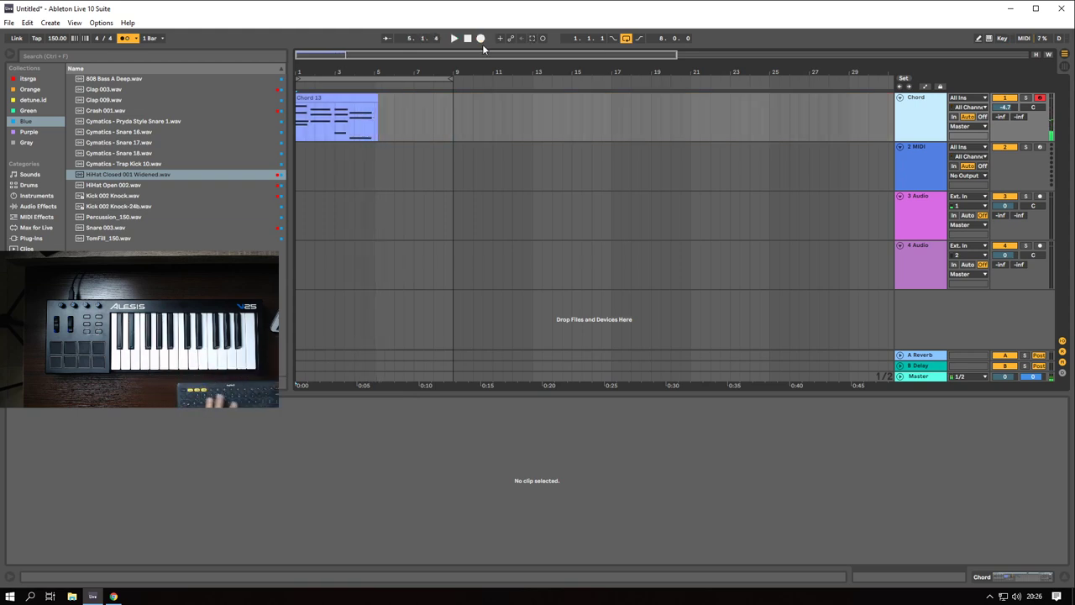
drag(378, 97, 374, 97)
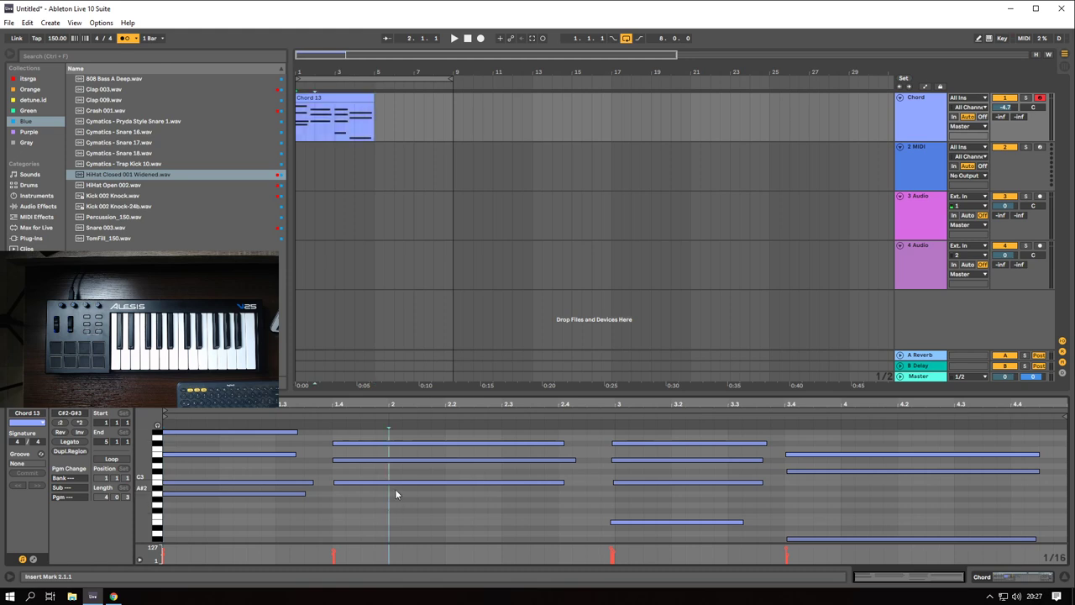
- Quantize all notes in the recorded chord clip and extend them to meet each other with Legato
key(ctrl+a)
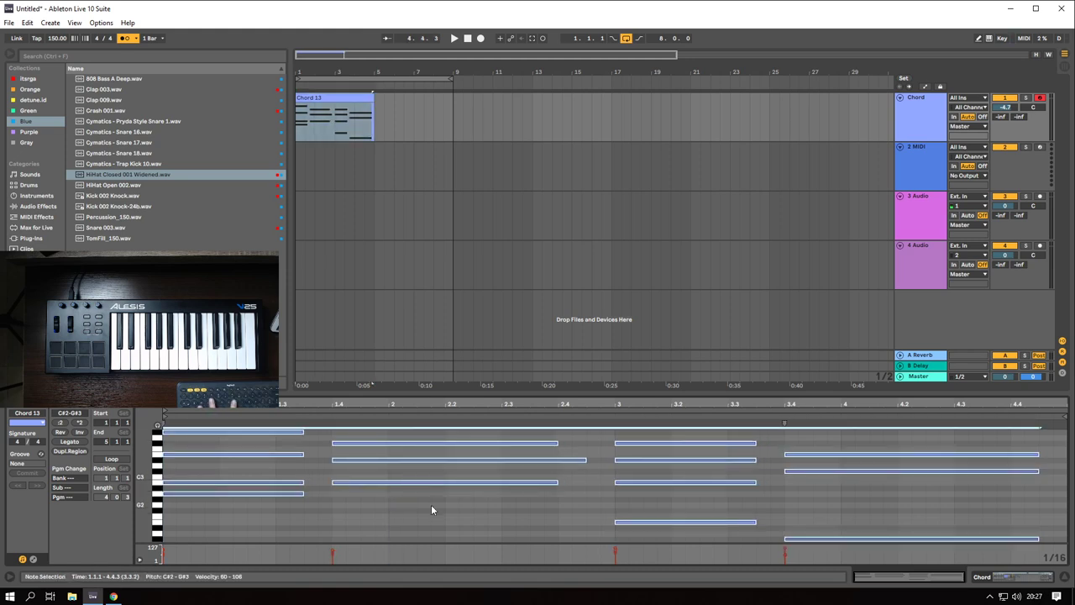
key(ctrl+u)
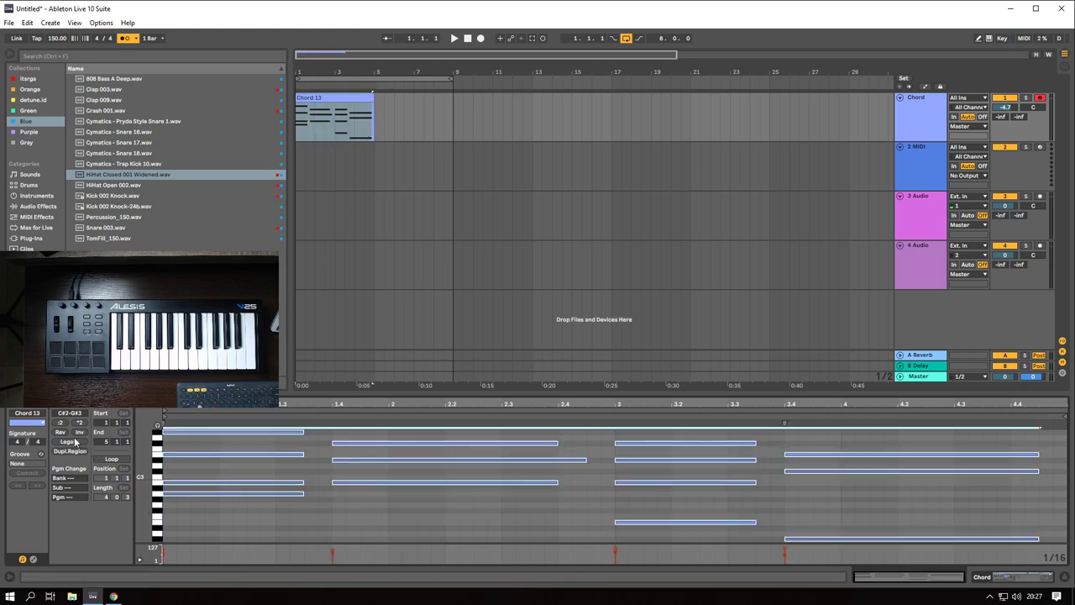
click(78, 444)
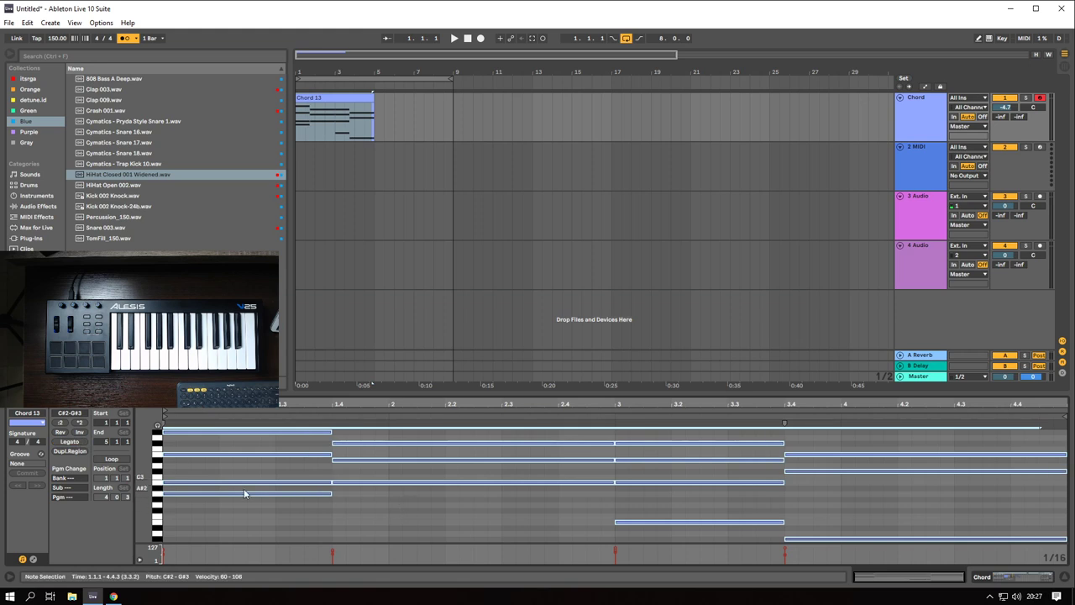
- Play back the chord clip without the metronome and examine its notes, focusing on the last chord
scroll(339, 485, up, 3)
scroll(338, 484, down, 3)
scroll(356, 499, down, 2)
scroll(319, 503, up, 1)
scroll(244, 509, down, 1)
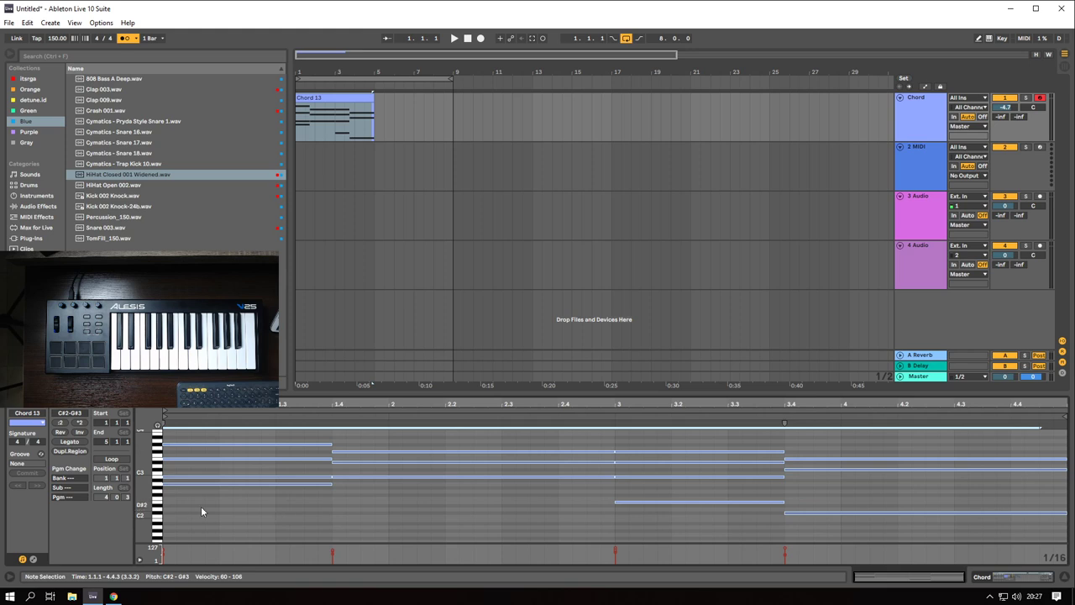
click(203, 508)
key(space)
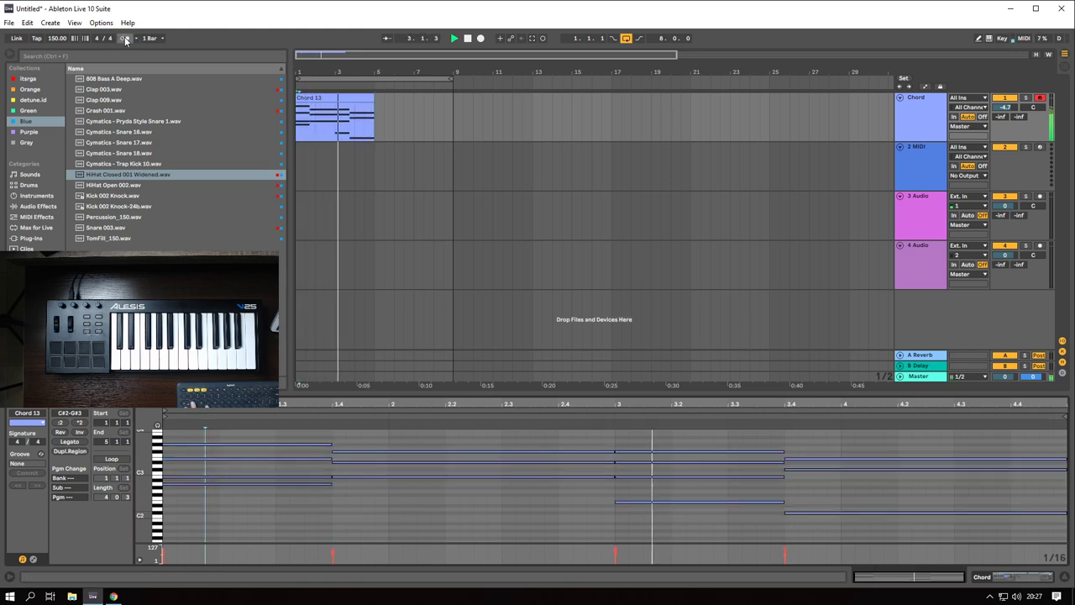
scroll(827, 490, up, 1)
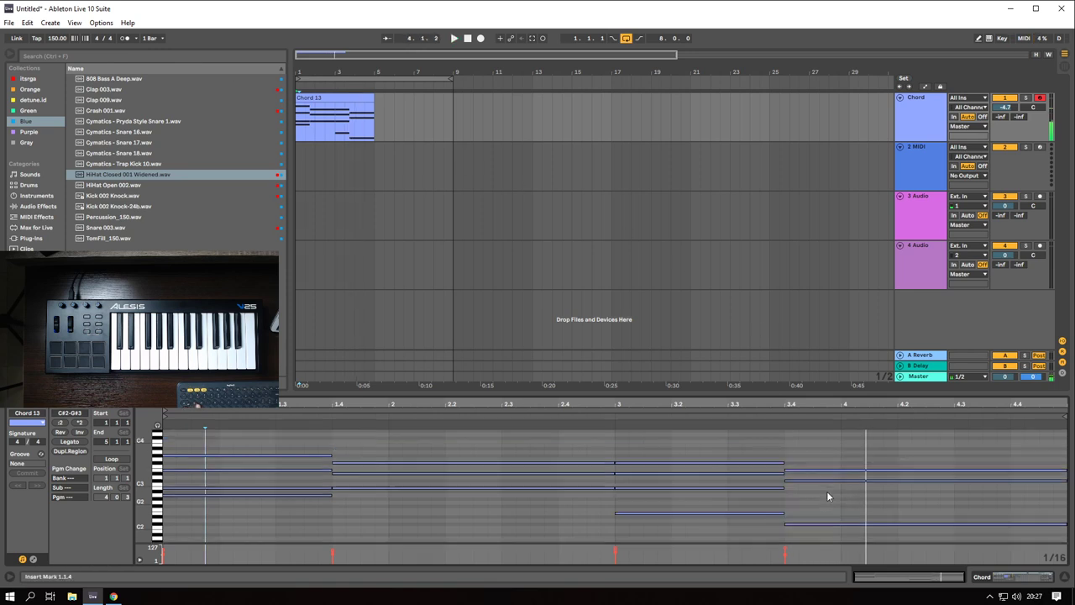
click(812, 468)
key(space)
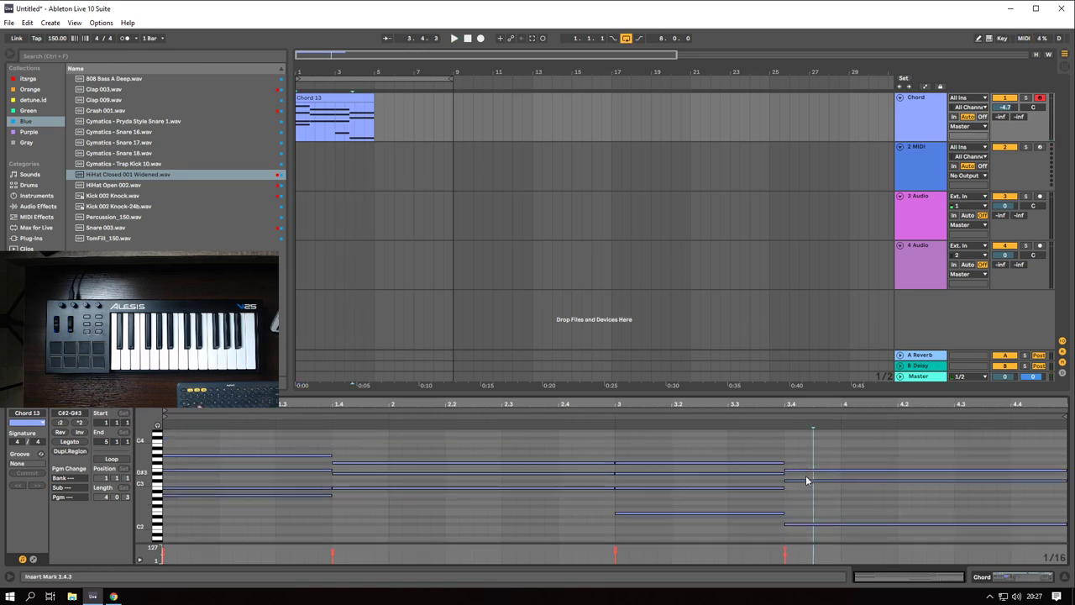
- Copy a note of the last chord down to G#2 and listen to the fuller chord
click(806, 483)
drag(806, 485, 809, 507)
key(space)
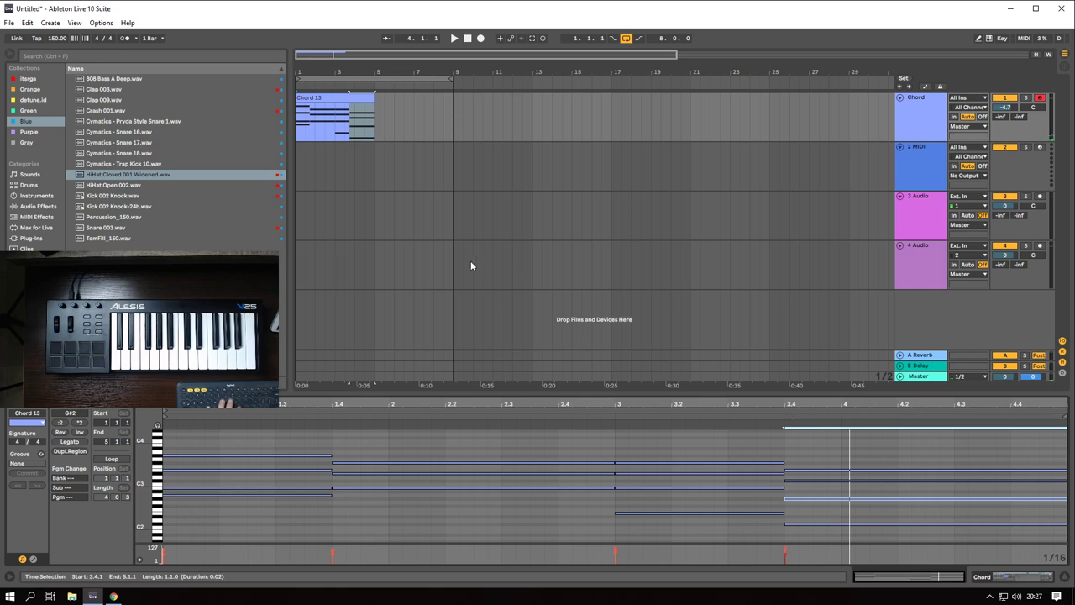
- Listen to the chord clip from bar 1 and delete it from the Chord track
click(314, 126)
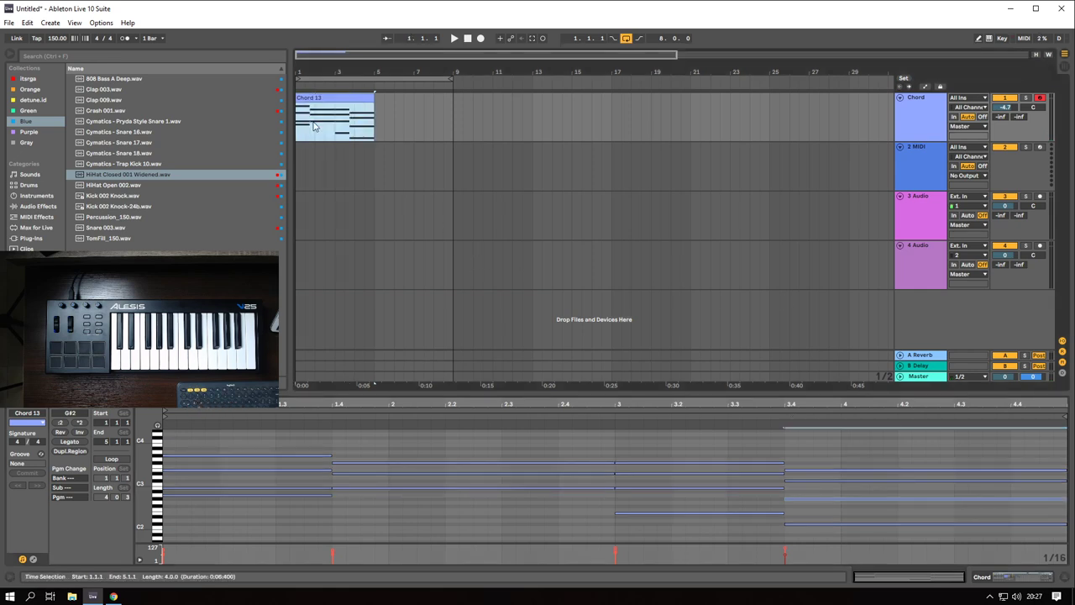
click(298, 126)
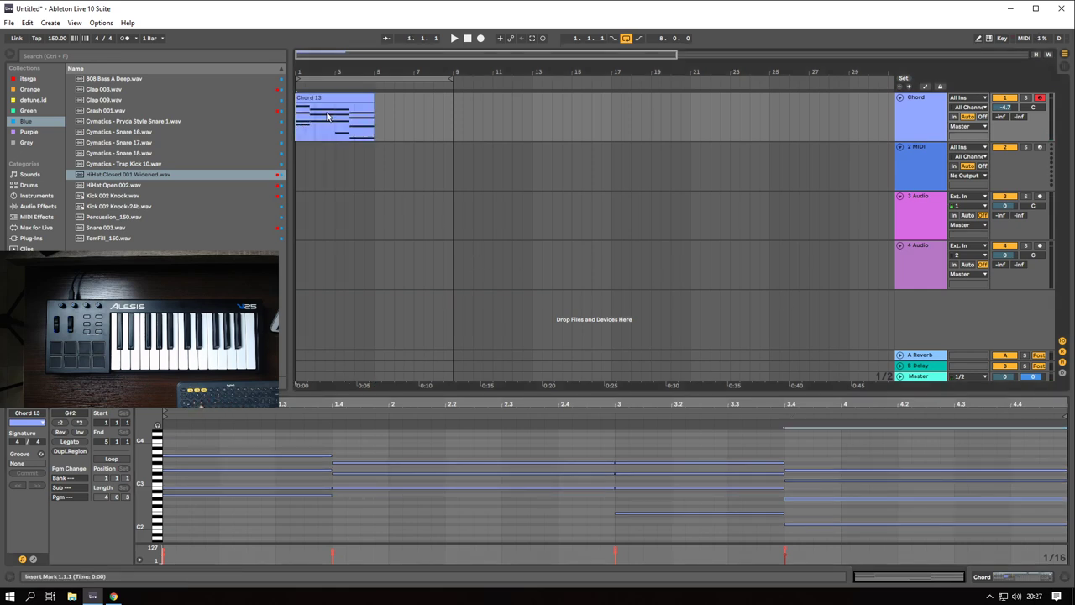
click(330, 116)
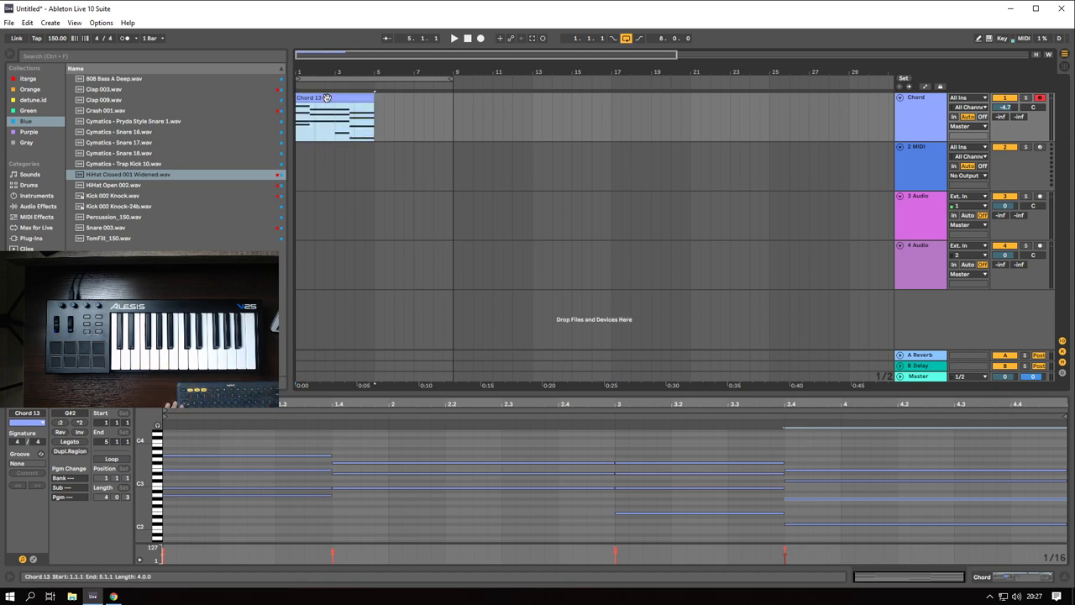
key(space)
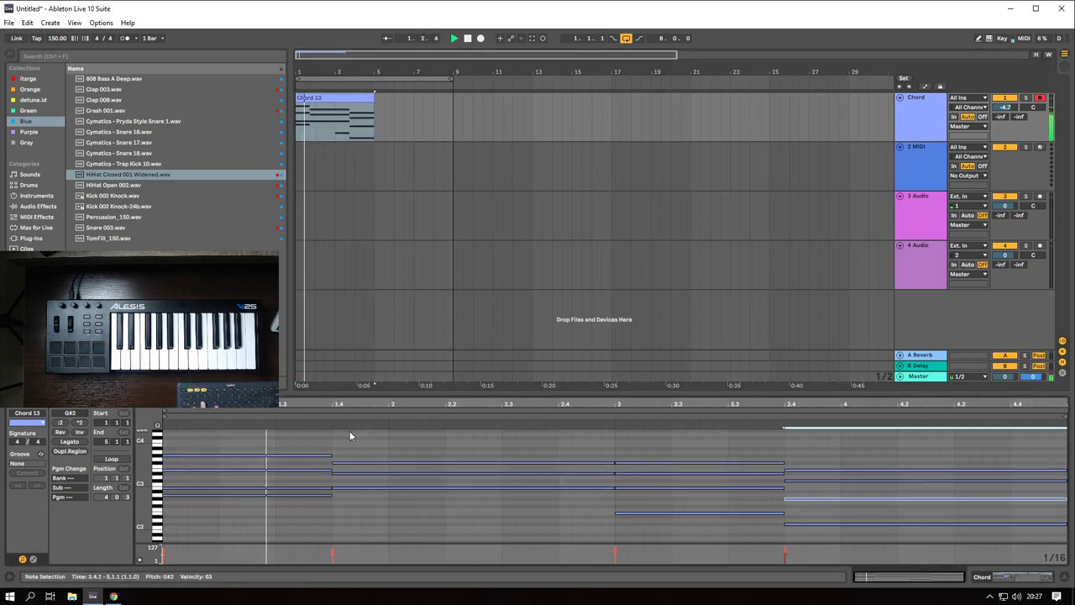
key(space)
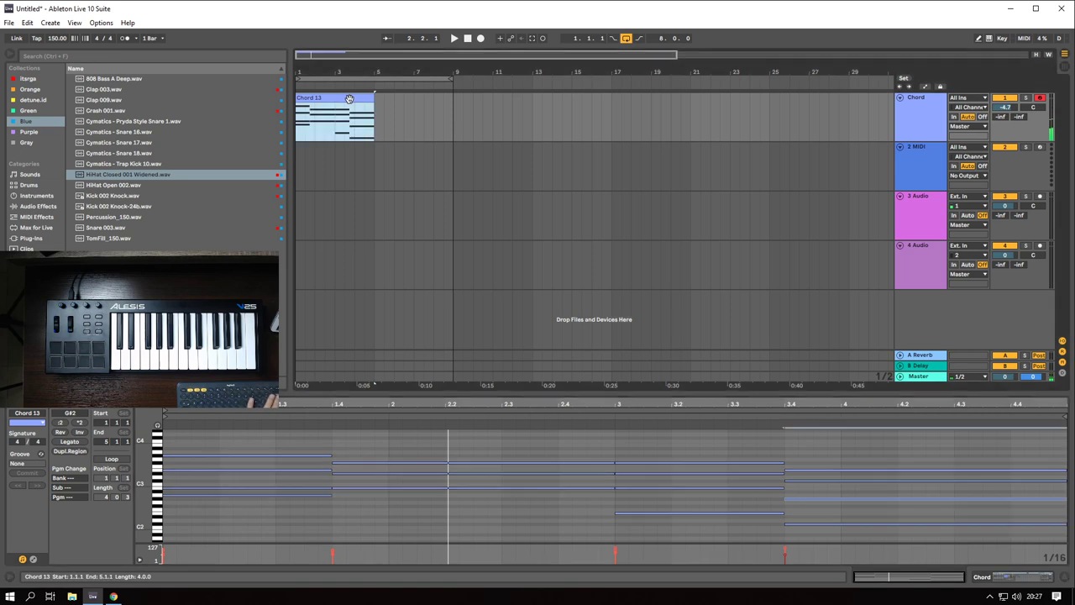
key(Delete)
click(296, 122)
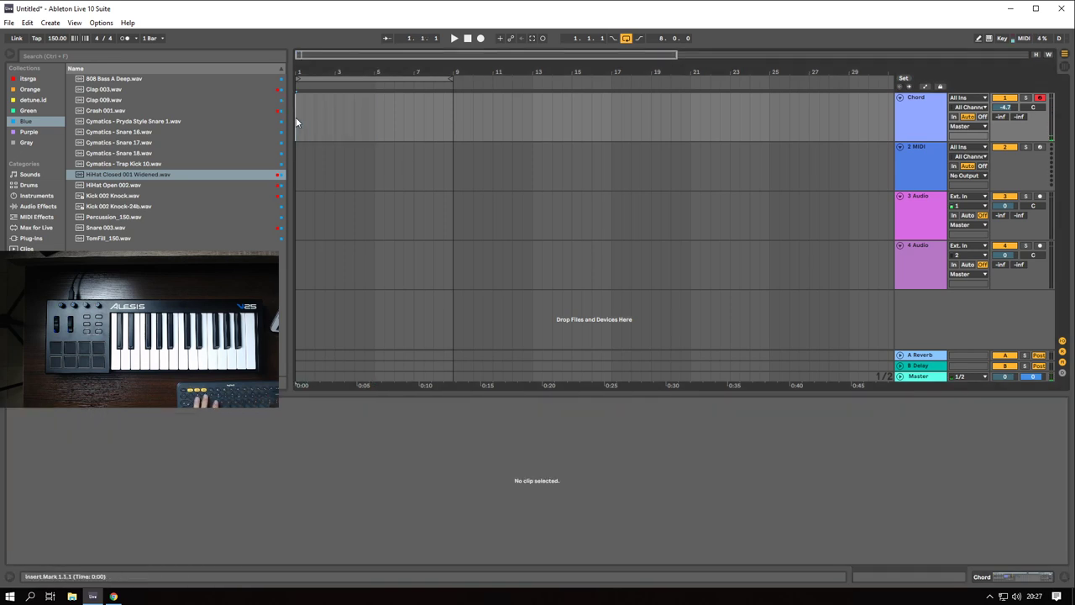
click(483, 43)
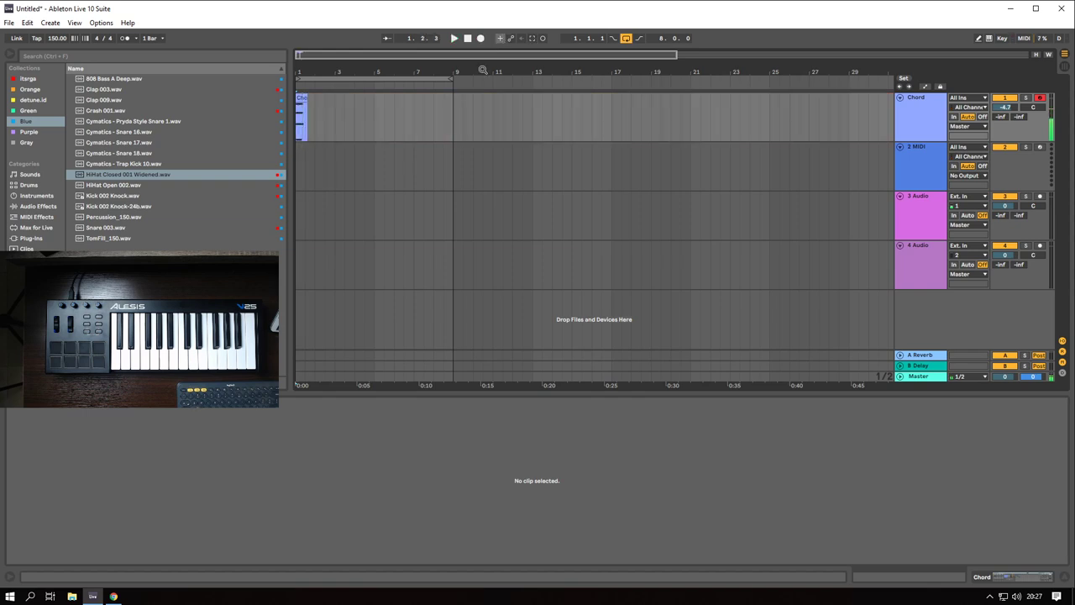
click(298, 107)
key(Delete)
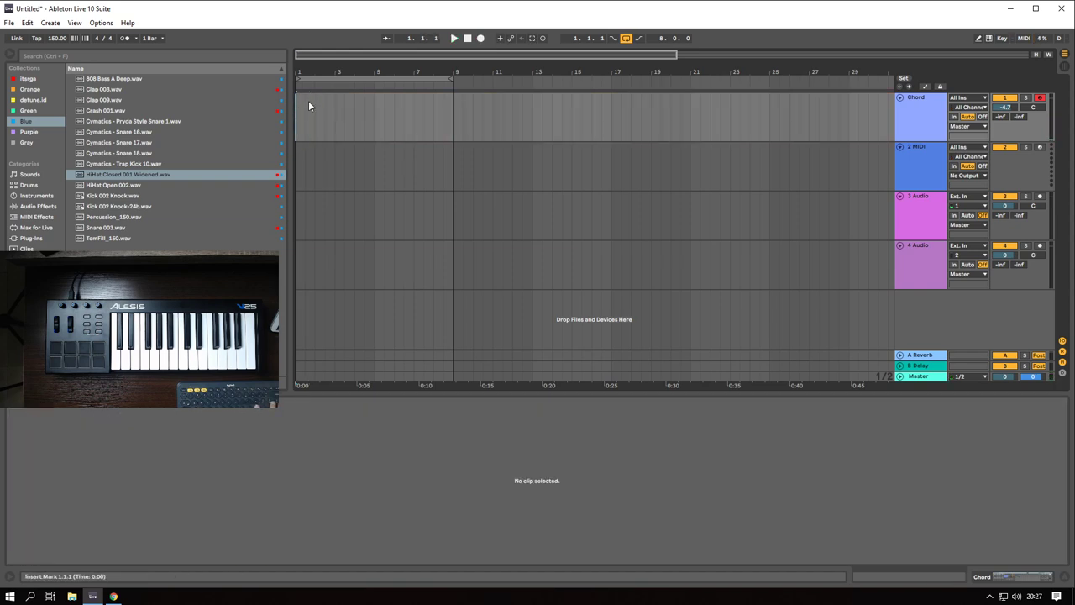
- Turn on the metronome and record an eight-bar chord progression with the MIDI keyboard on the Chord track
click(126, 38)
click(480, 38)
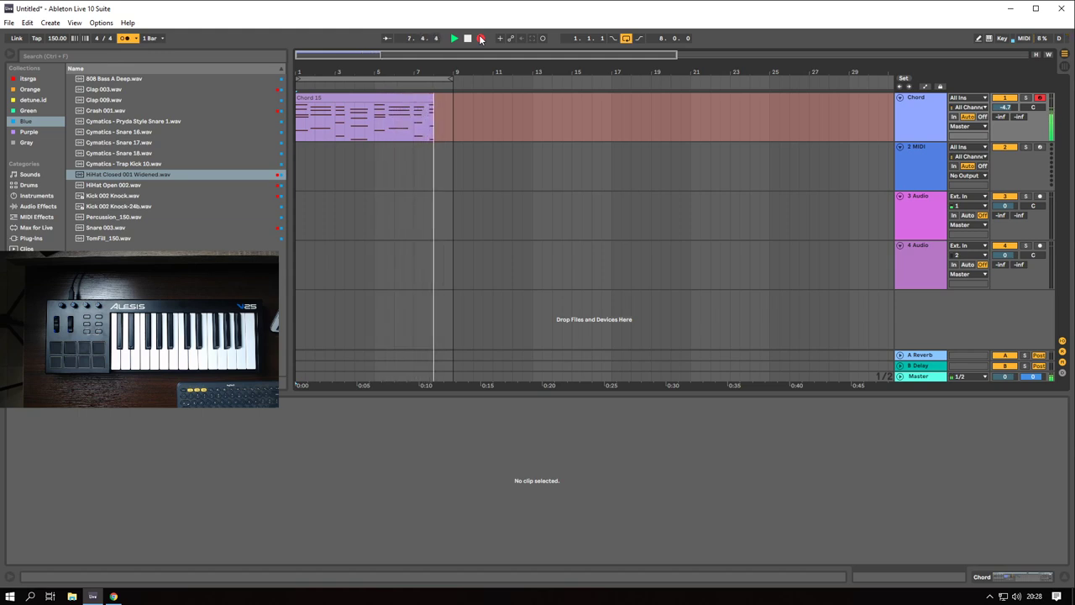
key(space)
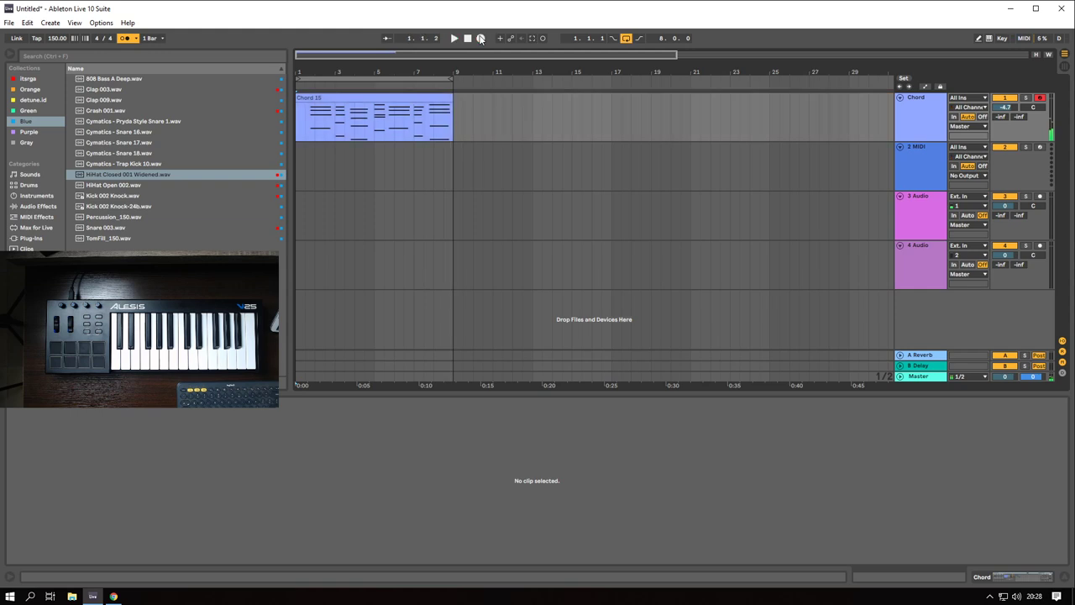
- Open the new chord clip and quantize all of its notes
click(342, 98)
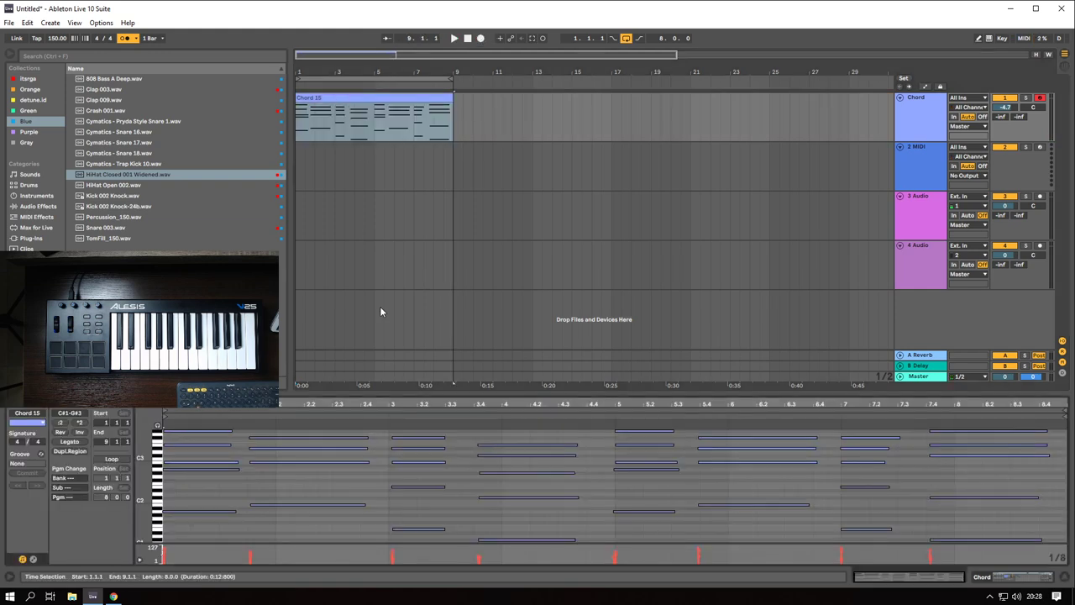
key(ctrl+a)
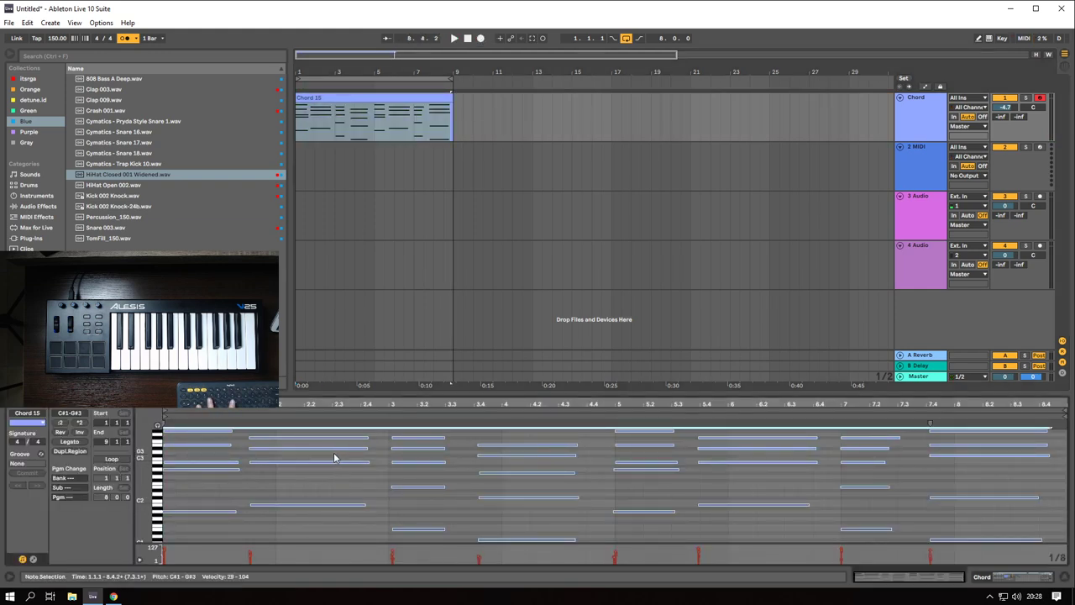
key(ctrl+u)
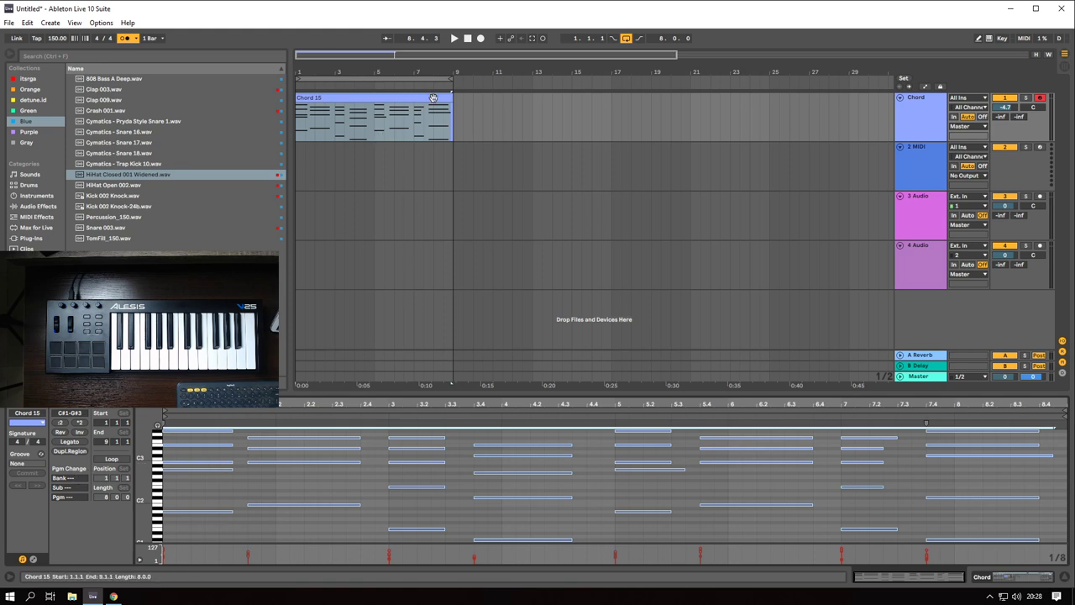
click(453, 113)
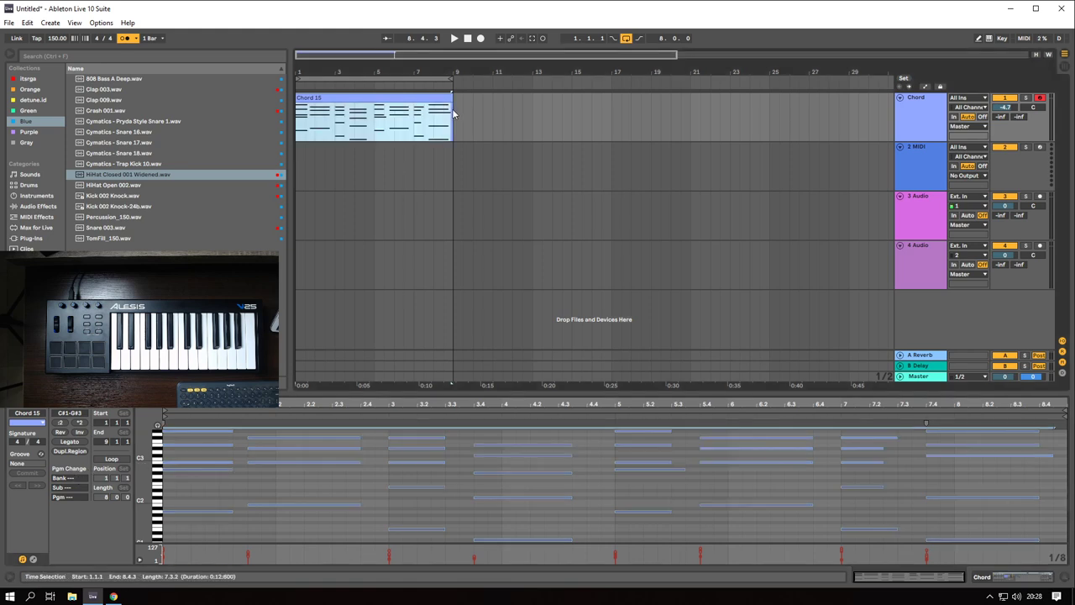
click(373, 119)
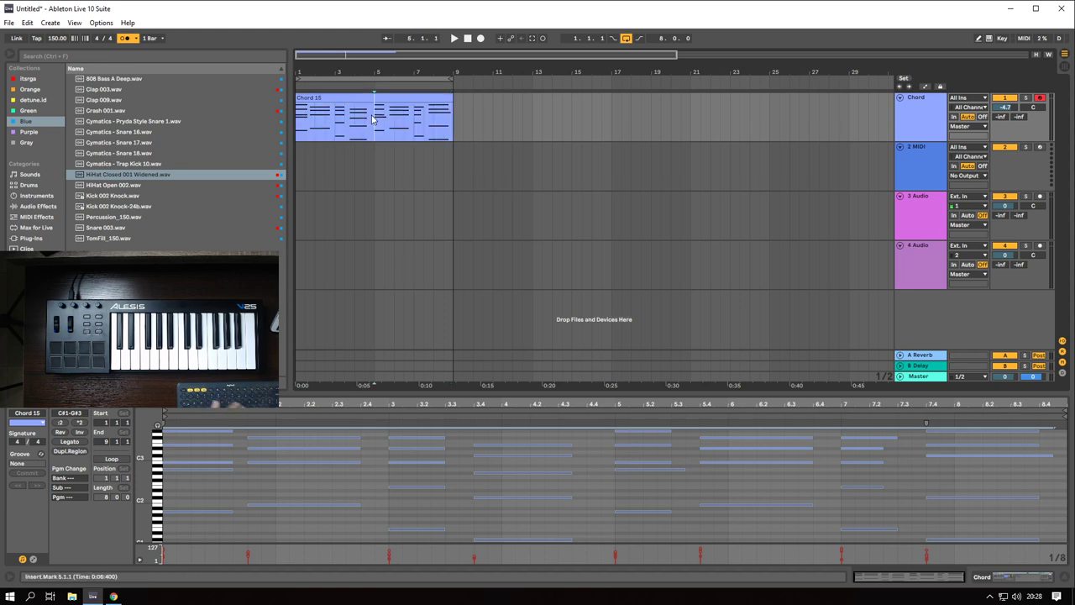
- Extend all notes in the chord clip to meet the next ones with Legato
click(342, 98)
click(373, 478)
key(ctrl+a)
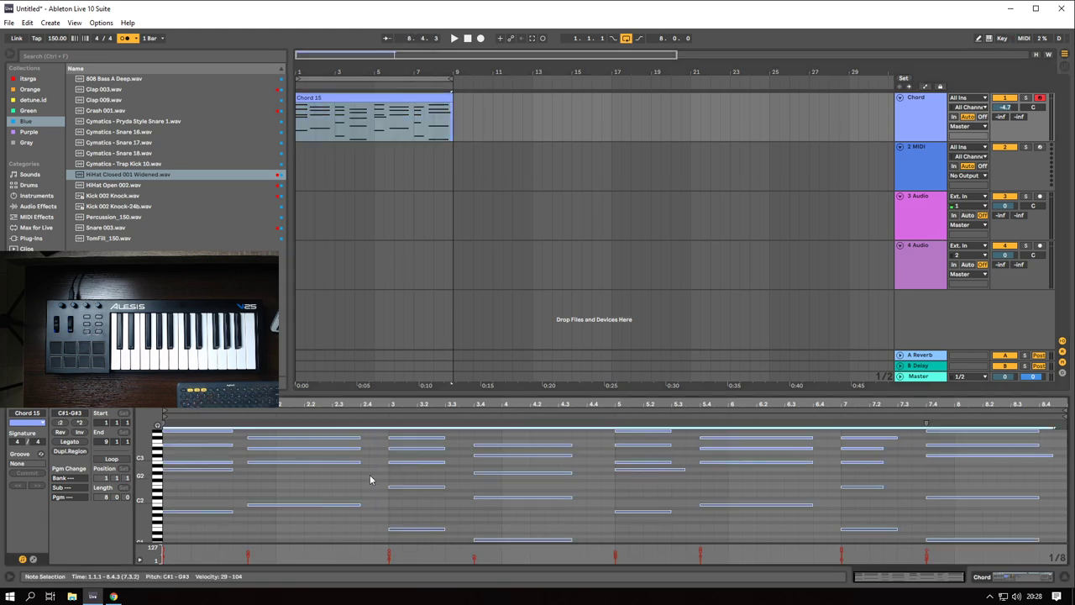
click(77, 443)
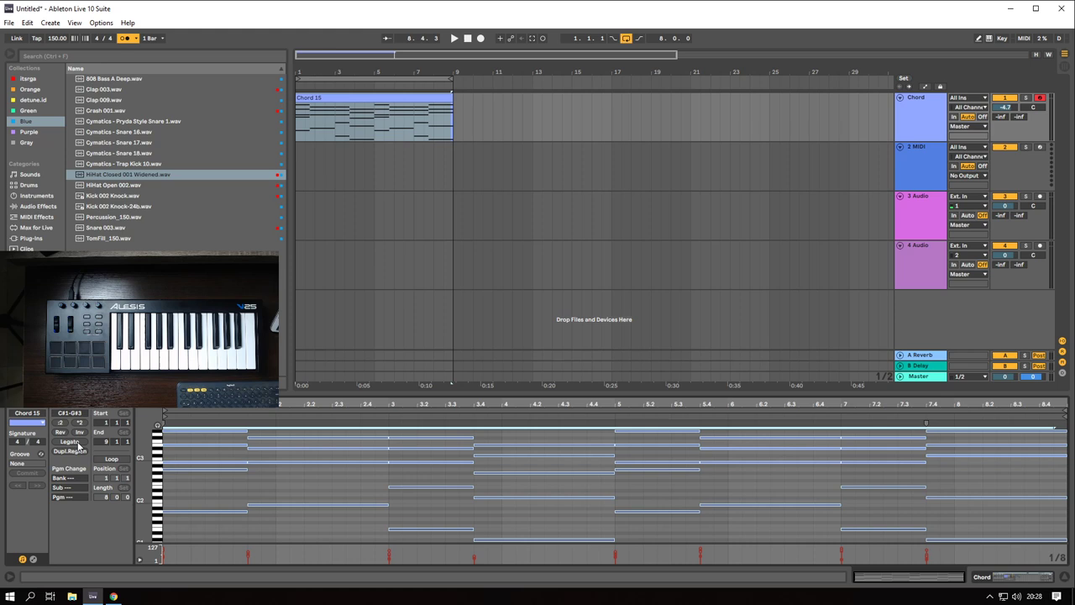
- Play back the chord clip and examine its full note range
scroll(270, 505, up, 2)
scroll(294, 490, down, 4)
scroll(297, 484, down, 1)
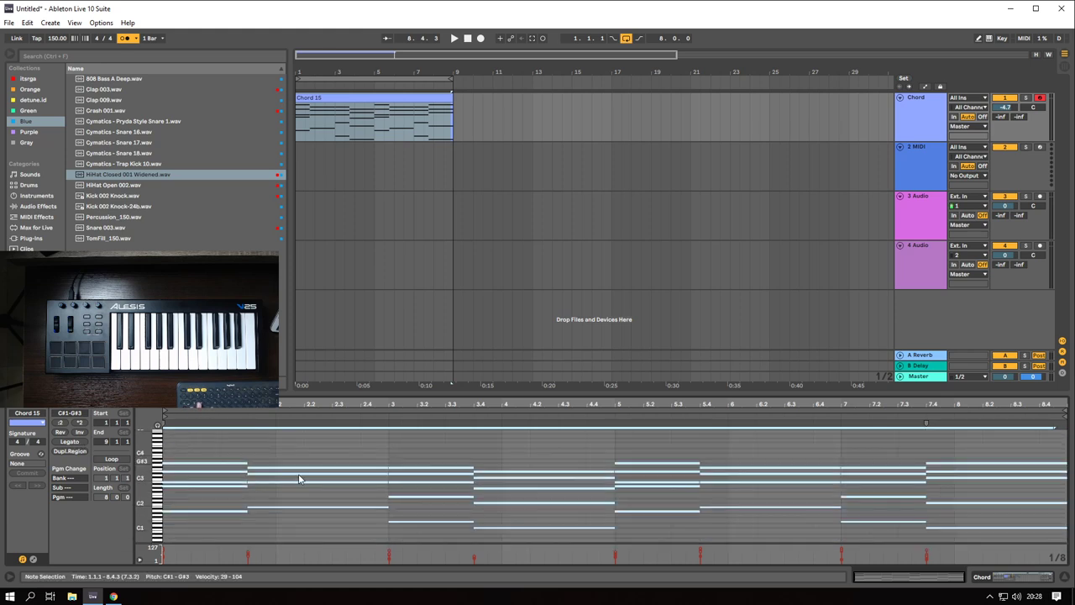
scroll(299, 479, down, 1)
key(space)
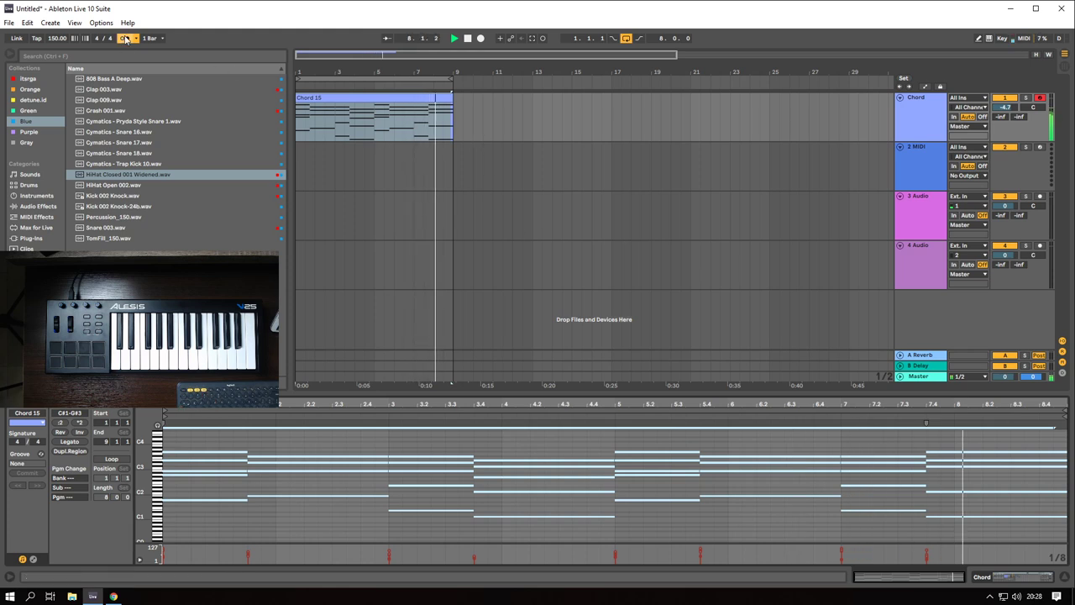
key(space)
- Try raising the last chord's top note to A#3 and return it to G#3
click(943, 455)
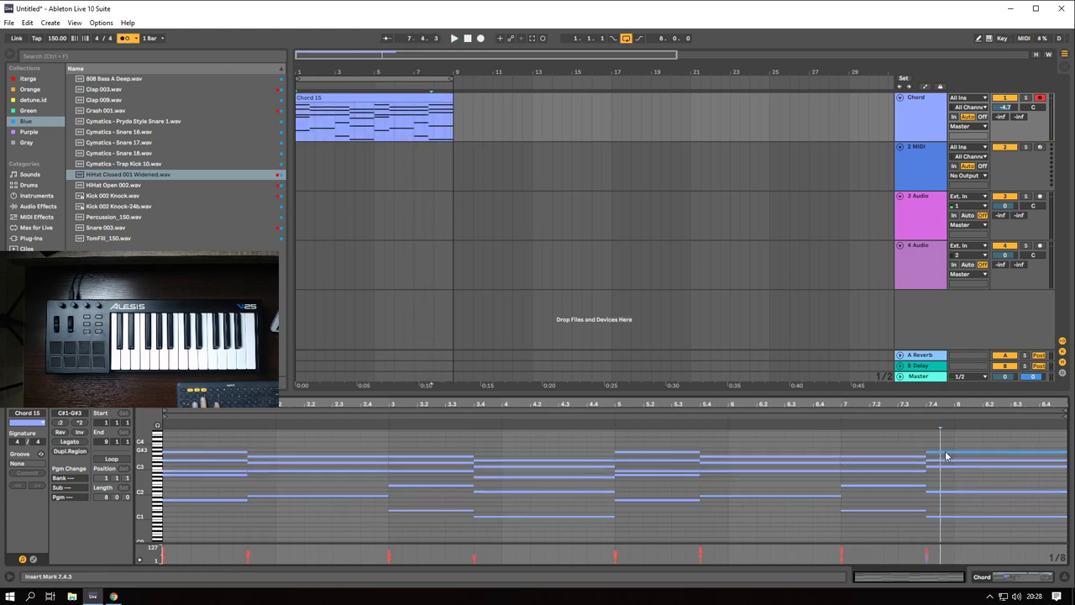
click(946, 455)
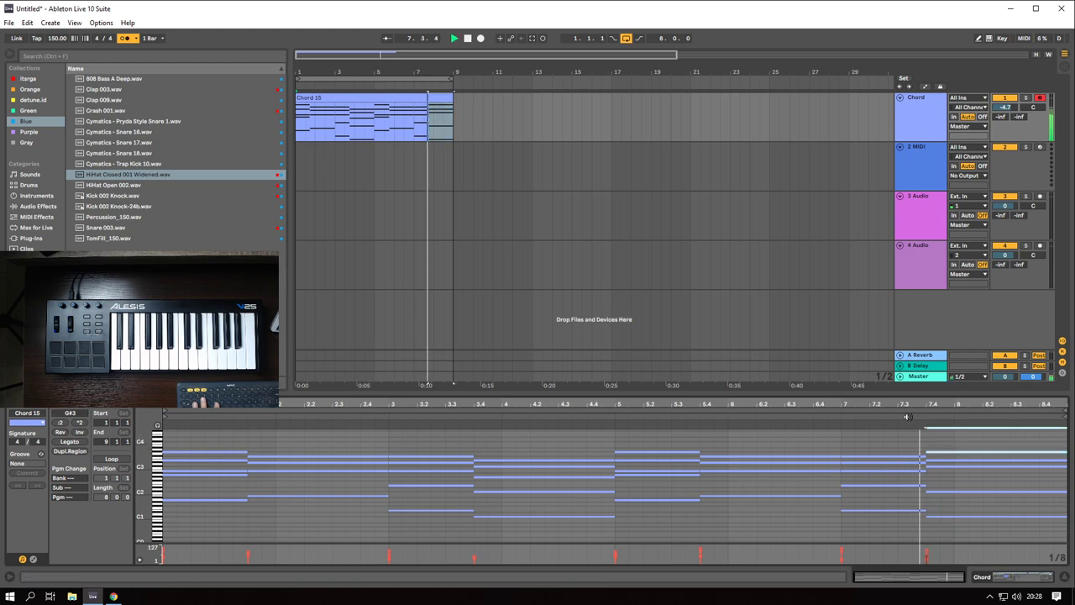
click(959, 459)
key(Up)
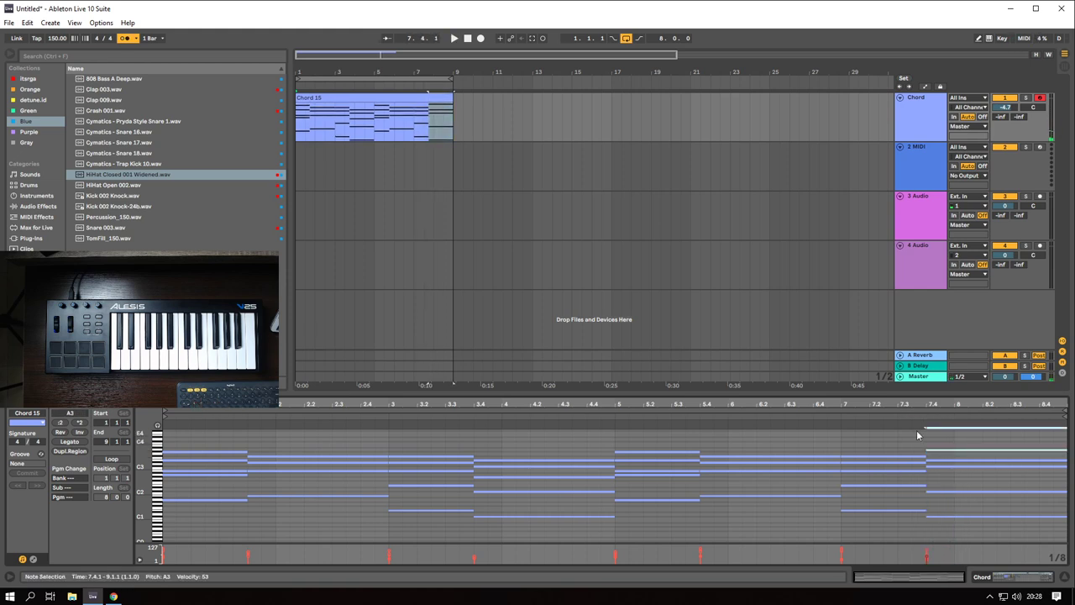
key(Up)
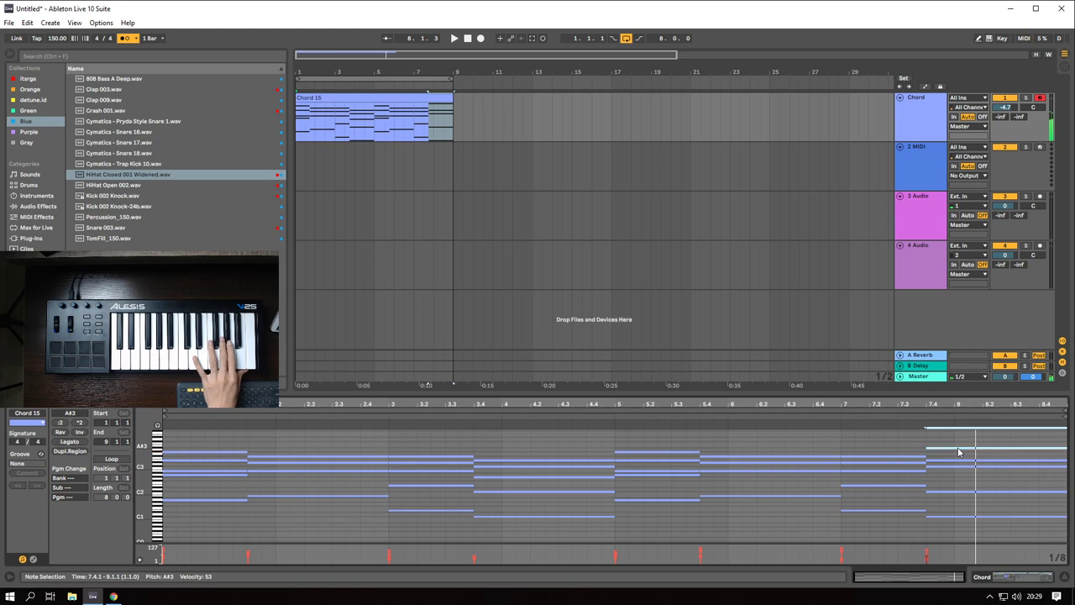
key(Down)
key(Down)
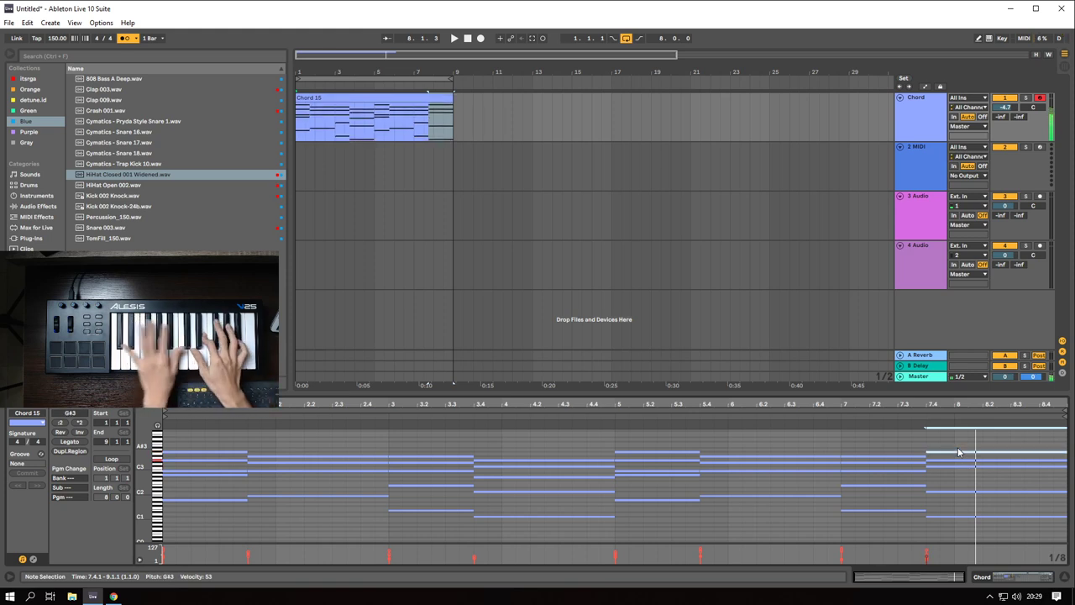
- Examine the E3 note of the last chord and audition the neighbouring keys of the piano roll
key(Down)
key(Down)
key(Down)
key(Down)
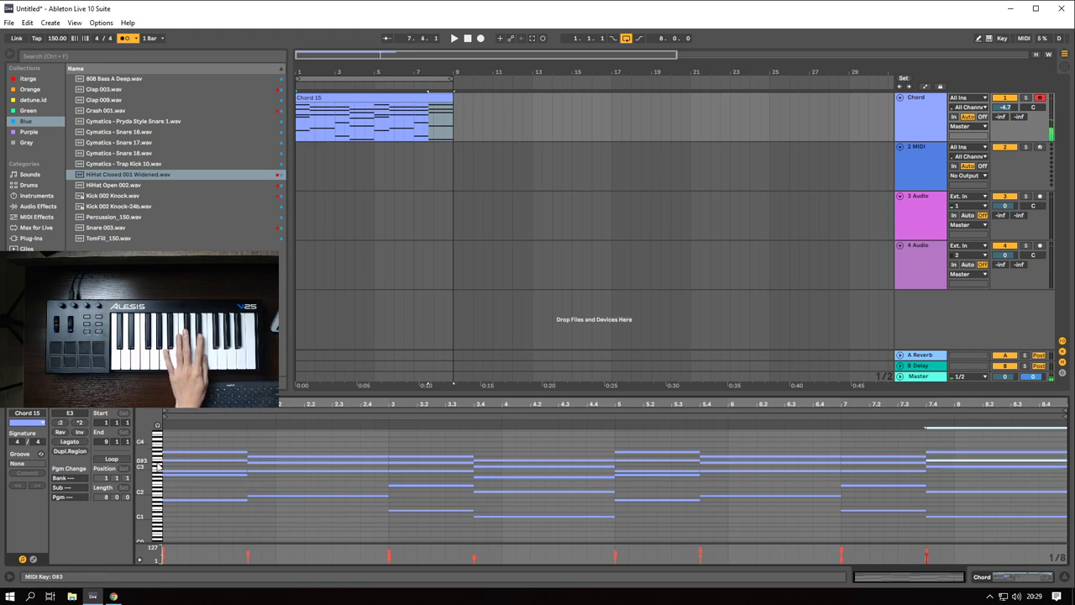
click(157, 463)
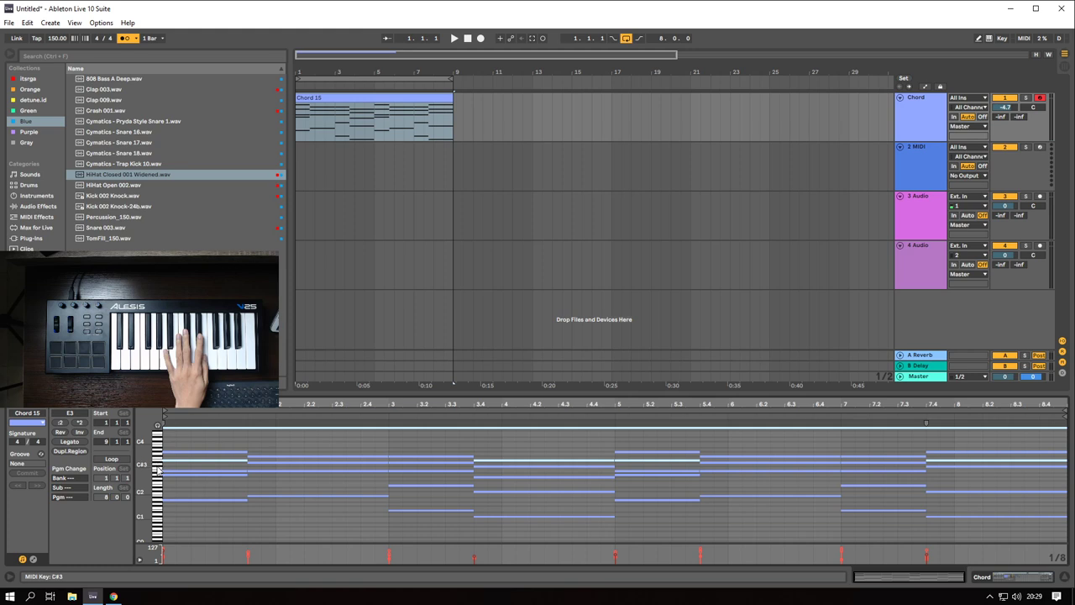
click(158, 468)
click(158, 466)
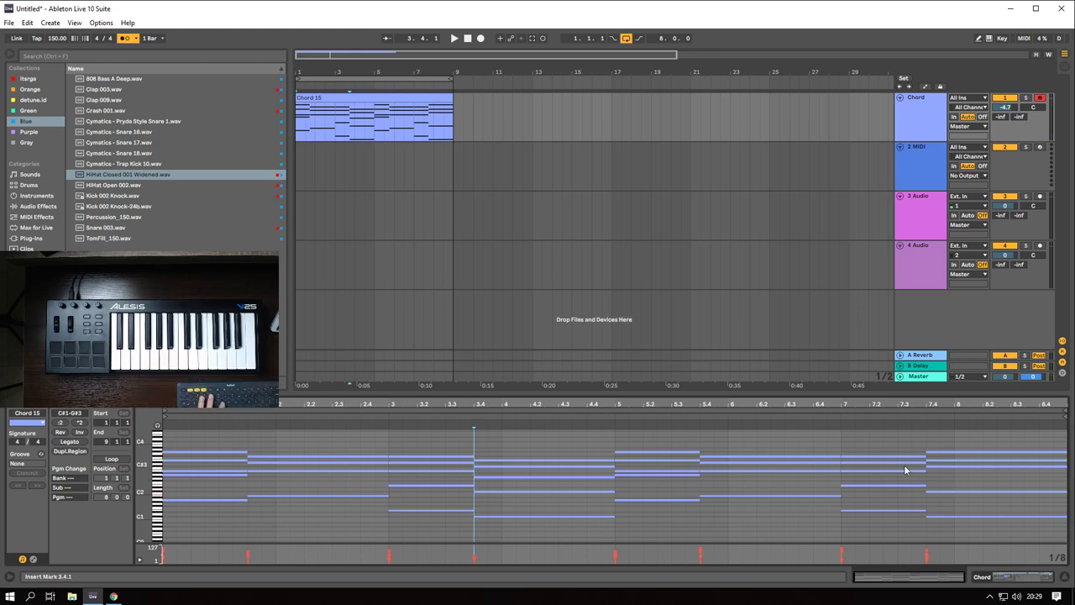
- Browse the drum kits and load the 808 Core Kit onto the empty second MIDI track
click(924, 178)
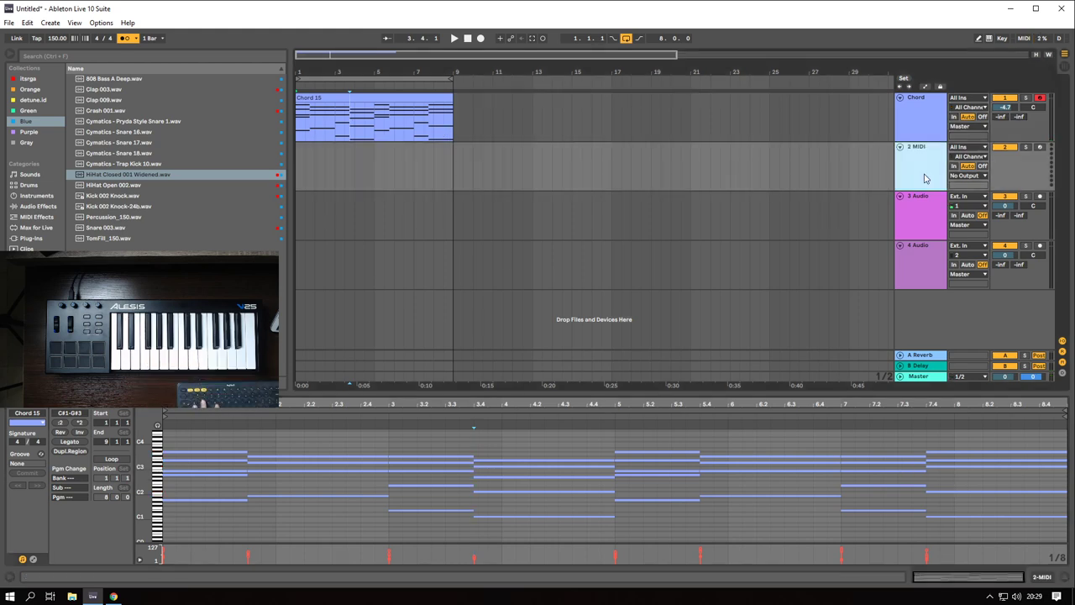
click(30, 186)
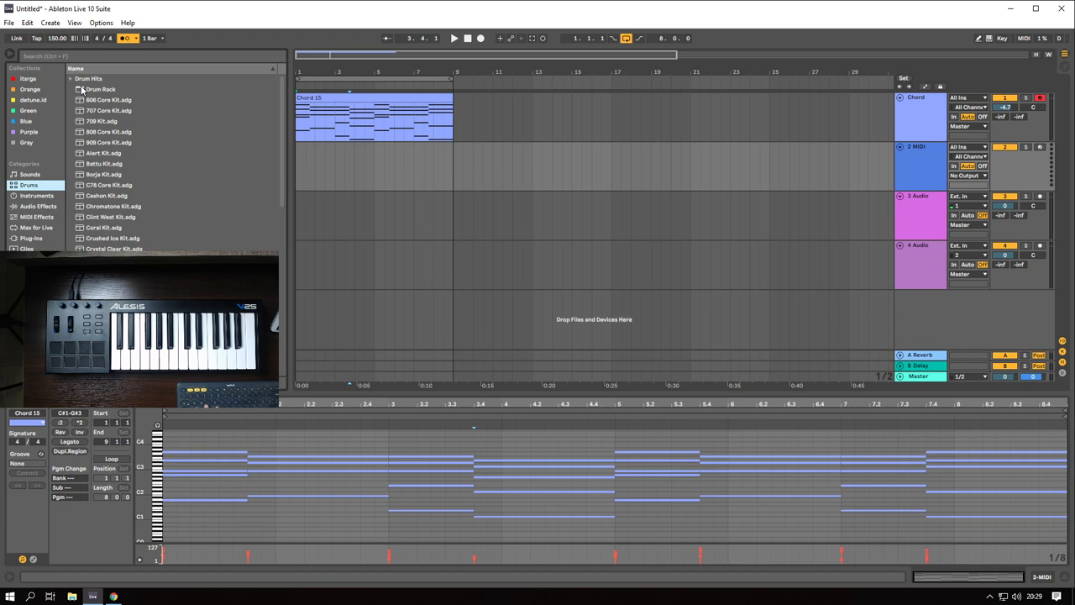
click(104, 100)
key(Down)
key(Down)
key(Down)
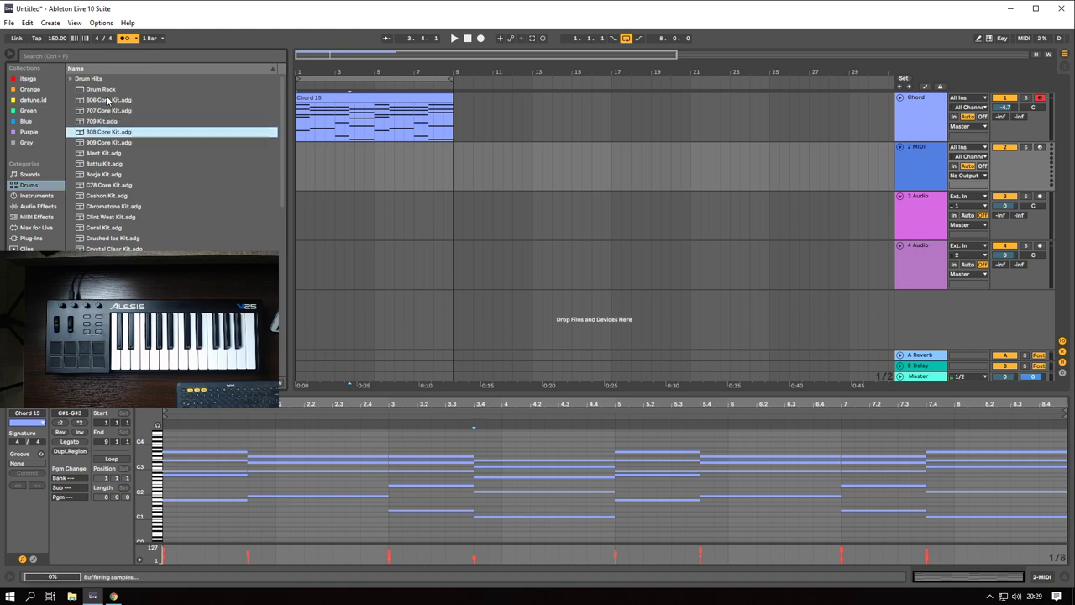
key(Down)
key(Up)
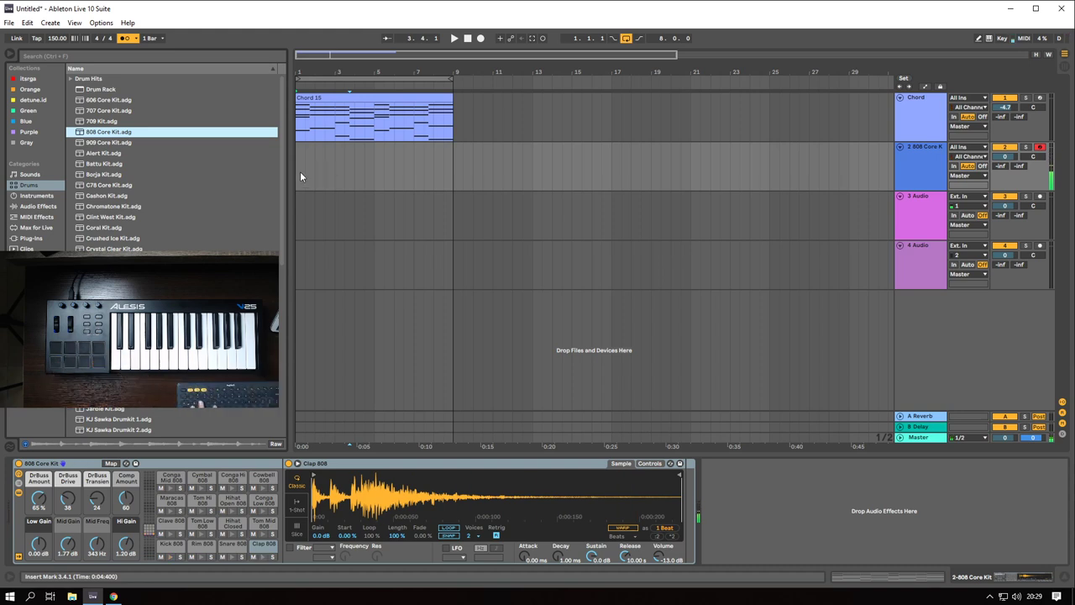
- Record a steady Clap 808 pattern from bar 1 on the 808 Core Kit track over the chords
click(299, 177)
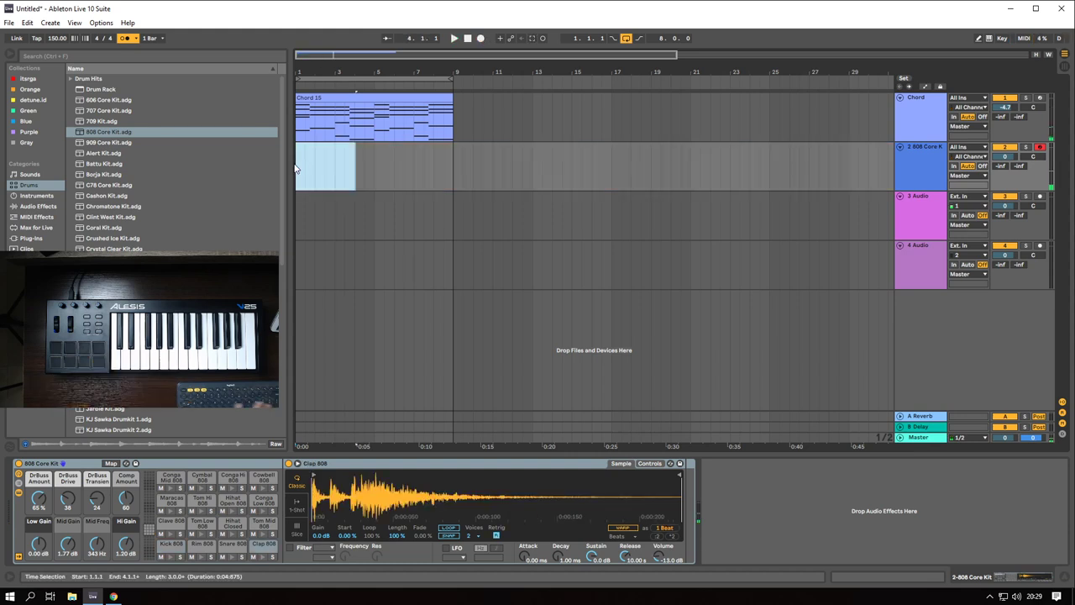
click(300, 172)
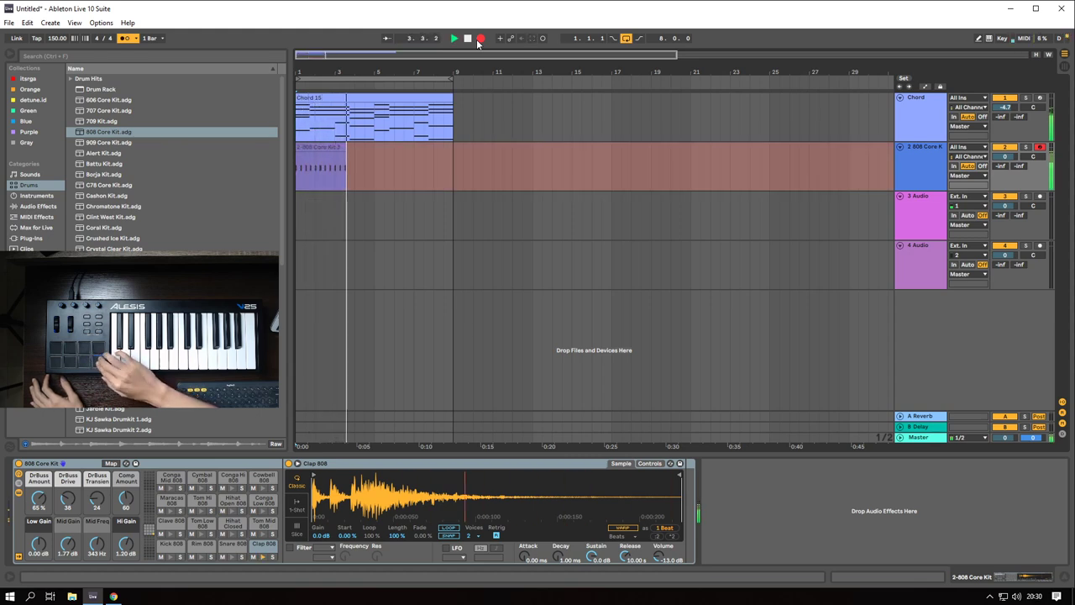
key(space)
- Open the recorded clap clip and quantize all of its notes
double_click(355, 149)
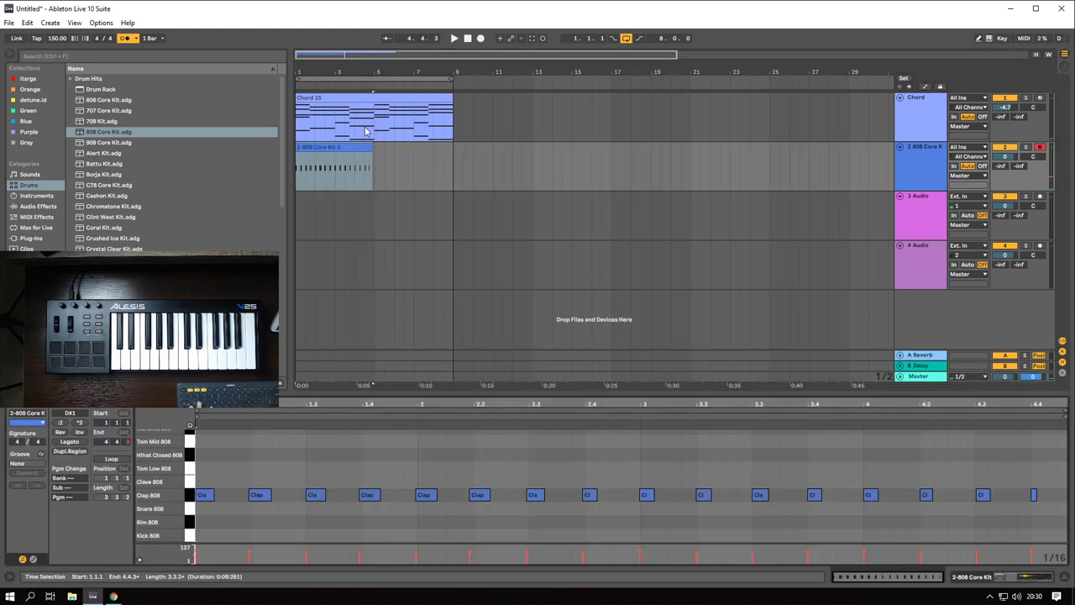
click(323, 481)
key(ctrl+a)
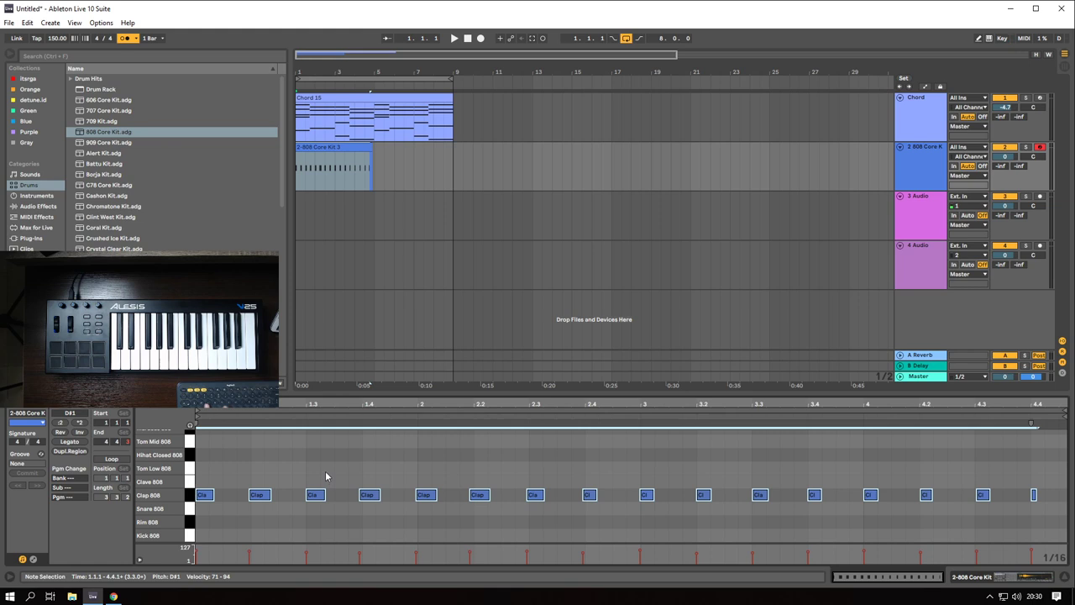
key(ctrl+u)
- Extend the clap clip to 5.1.1 and set the 808 Core Kit track's volume to -4.7 dB while listening to the pattern
key(space)
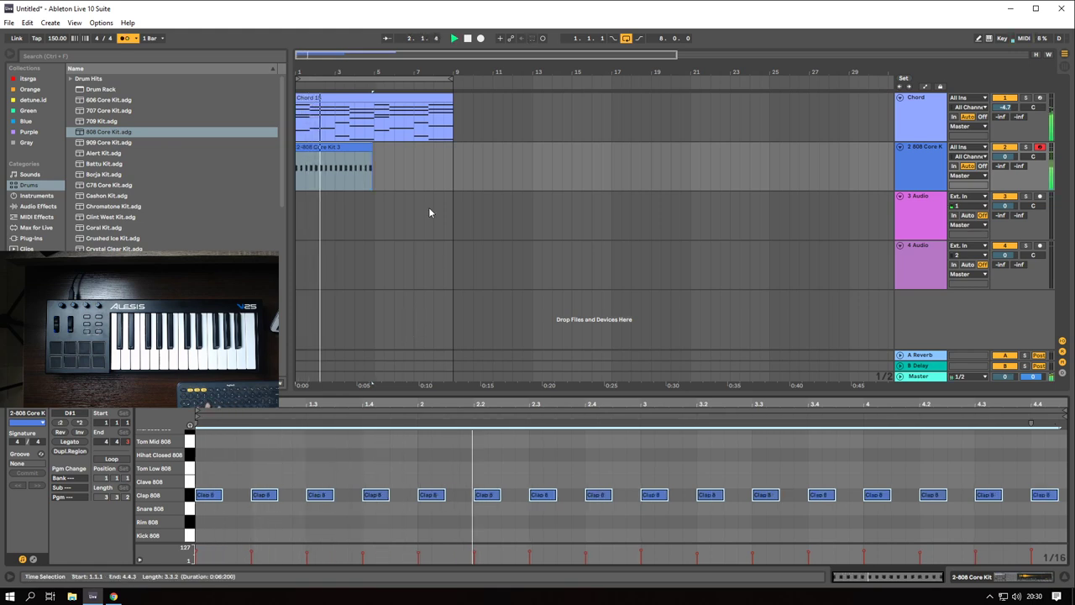
double_click(367, 145)
key(space)
key(space)
key(space)
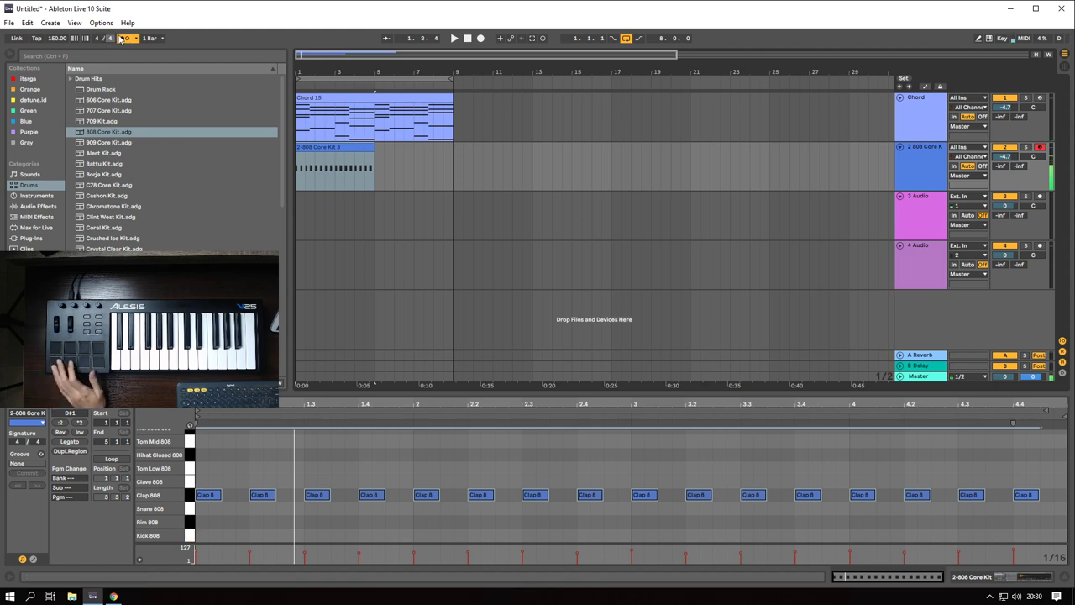
- Turn on MIDI arrangement overdub and record a second, lower drum part over the existing claps on the 808 Core Kit track
click(480, 39)
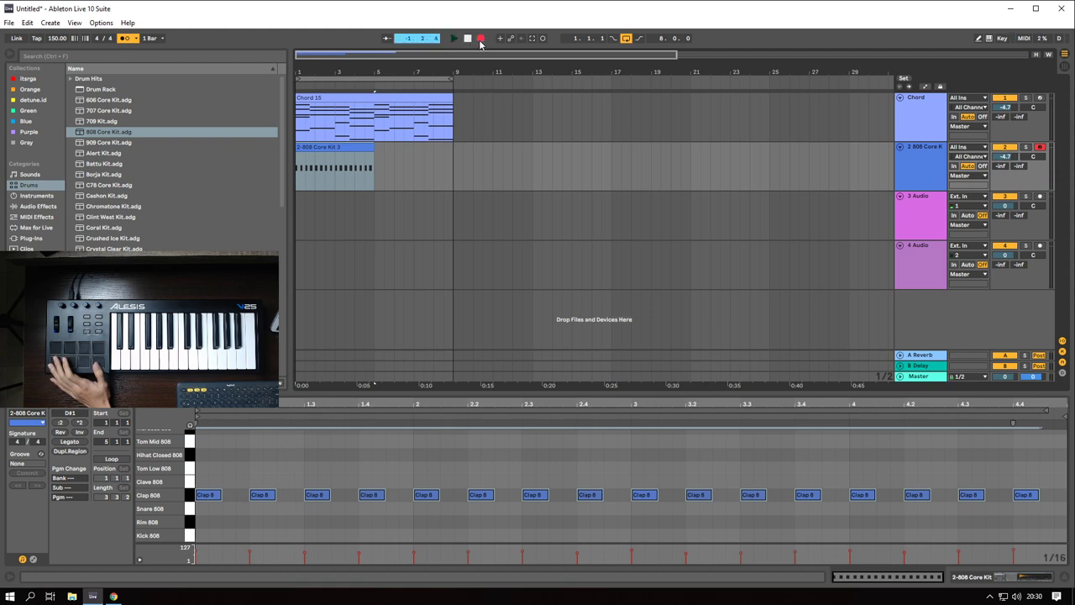
key(space)
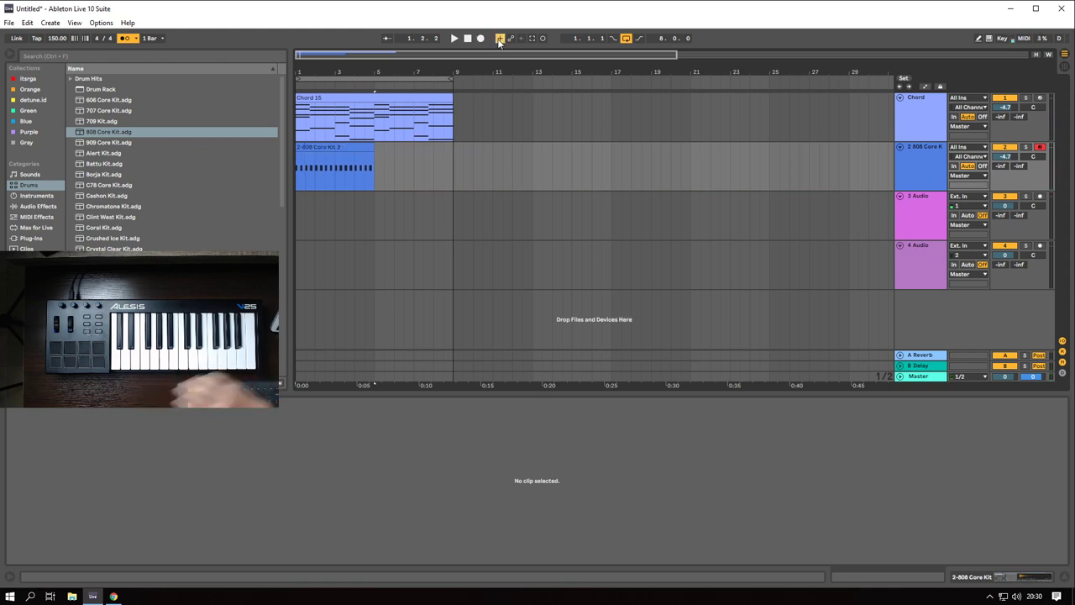
click(480, 39)
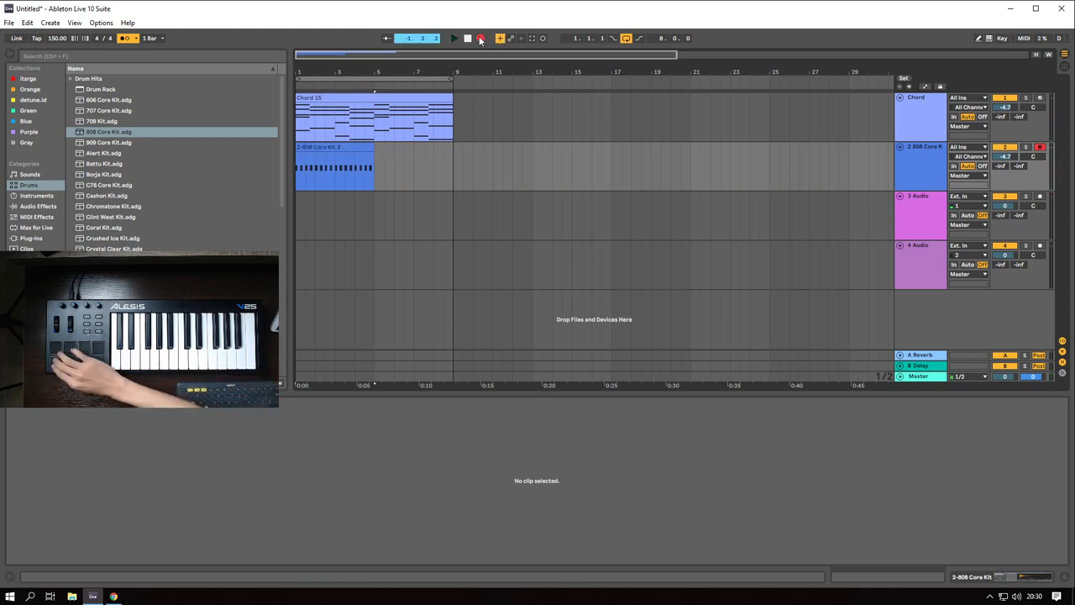
key(space)
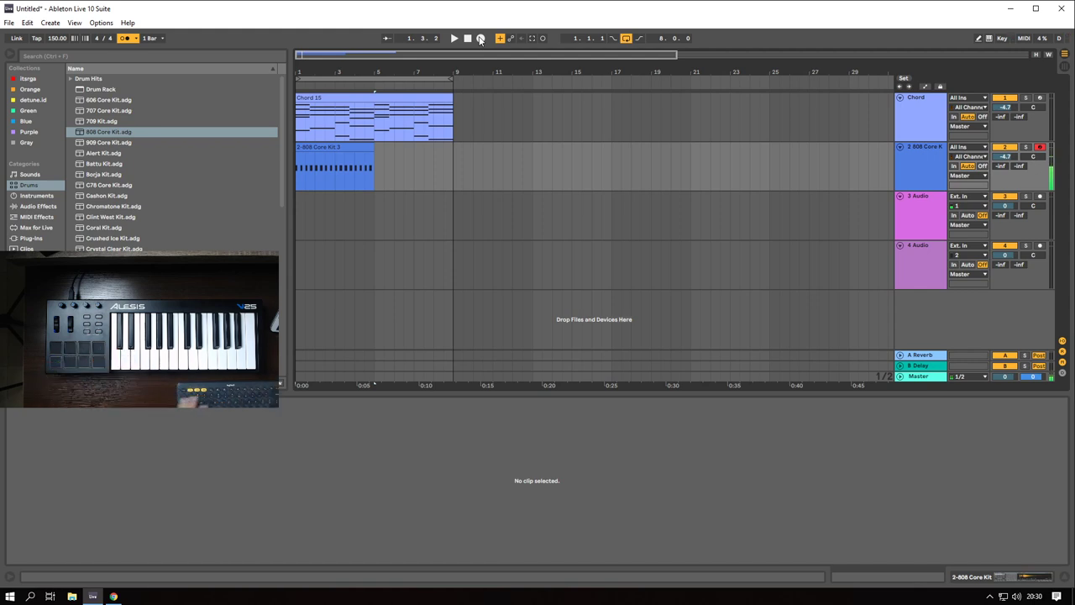
click(481, 38)
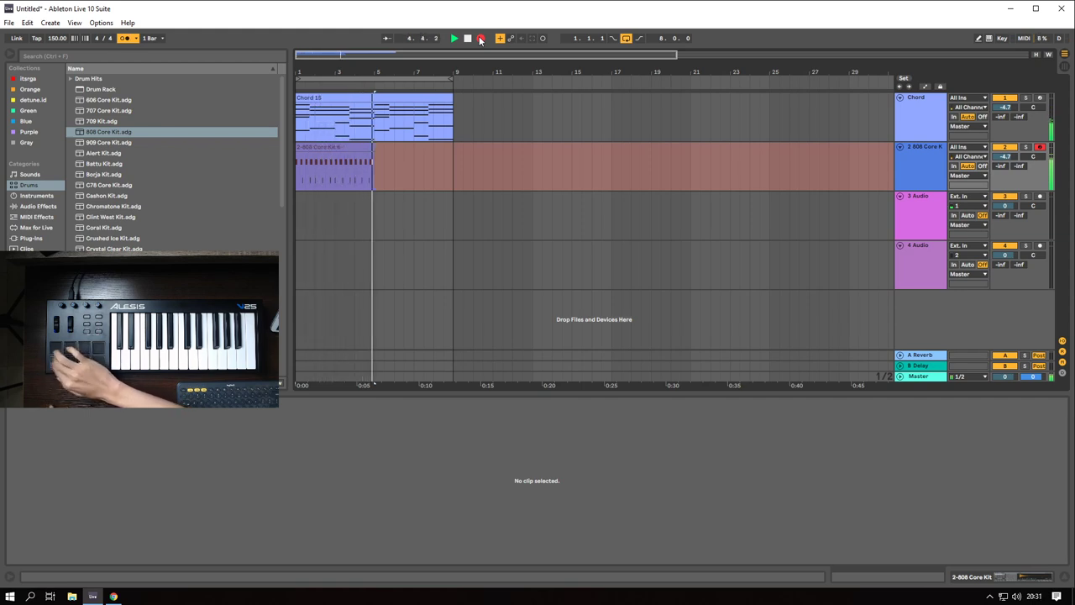
key(space)
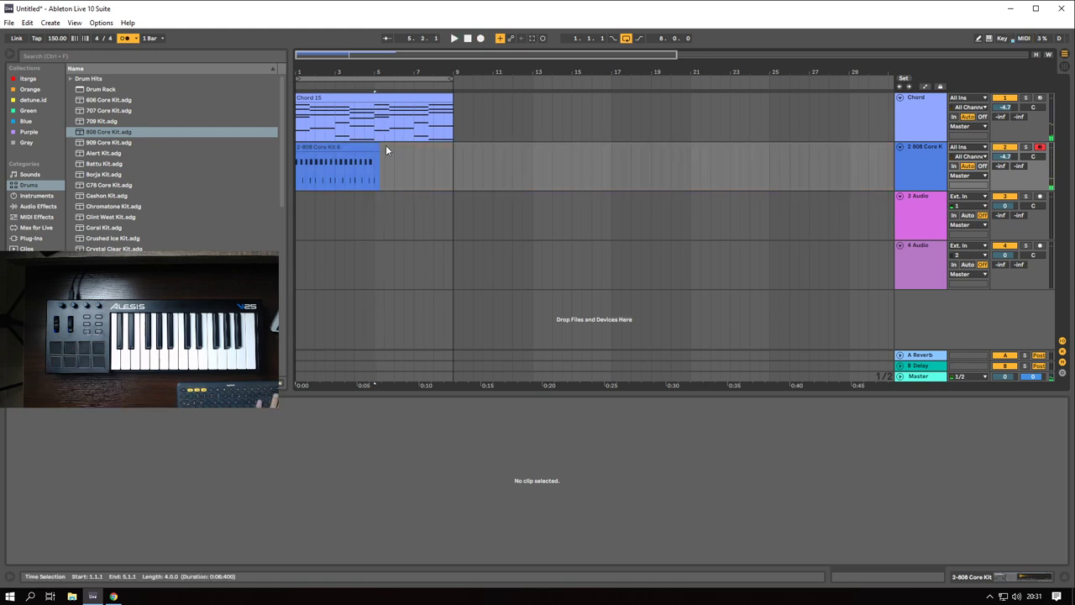
- Open the overdubbed 808 drum clip and quantize all of its clap and kick notes
click(364, 147)
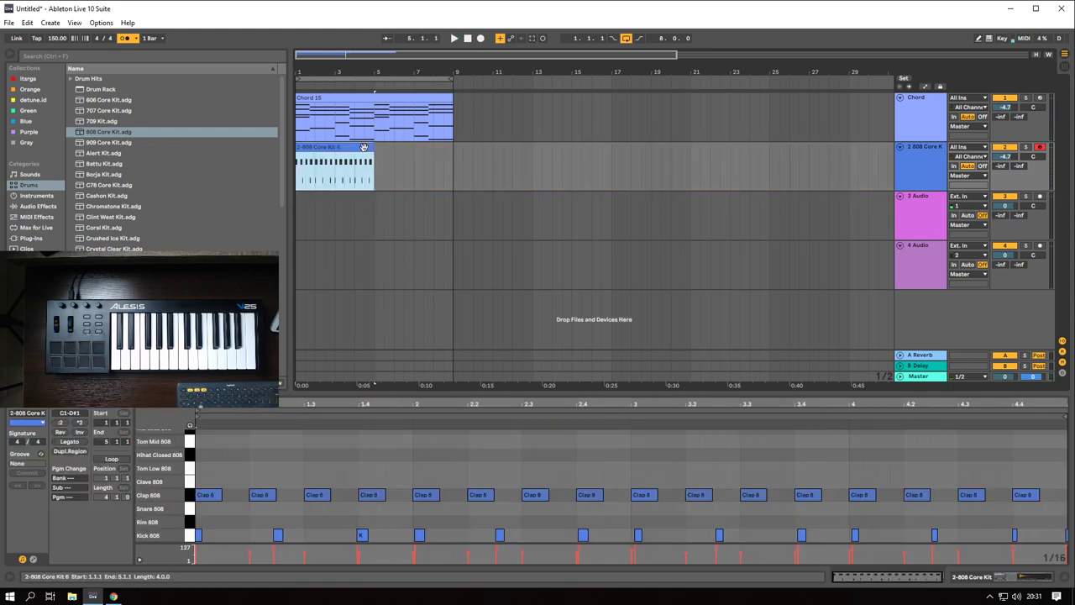
key(ctrl+a)
key(ctrl+u)
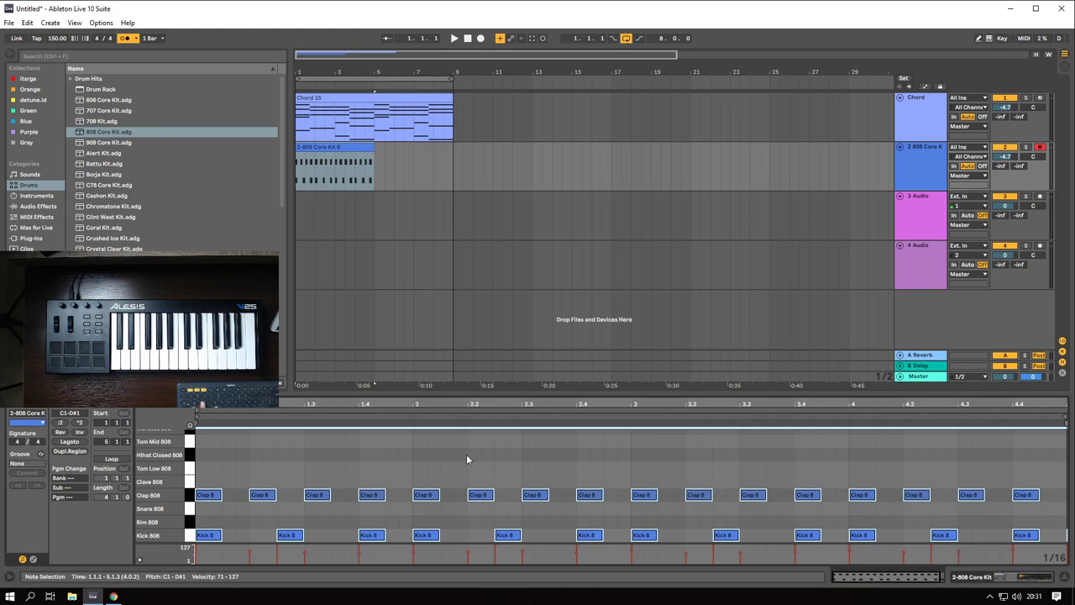
- Solo the 808 Core Kit track, play the quantized pattern and turn off the metronome
key(space)
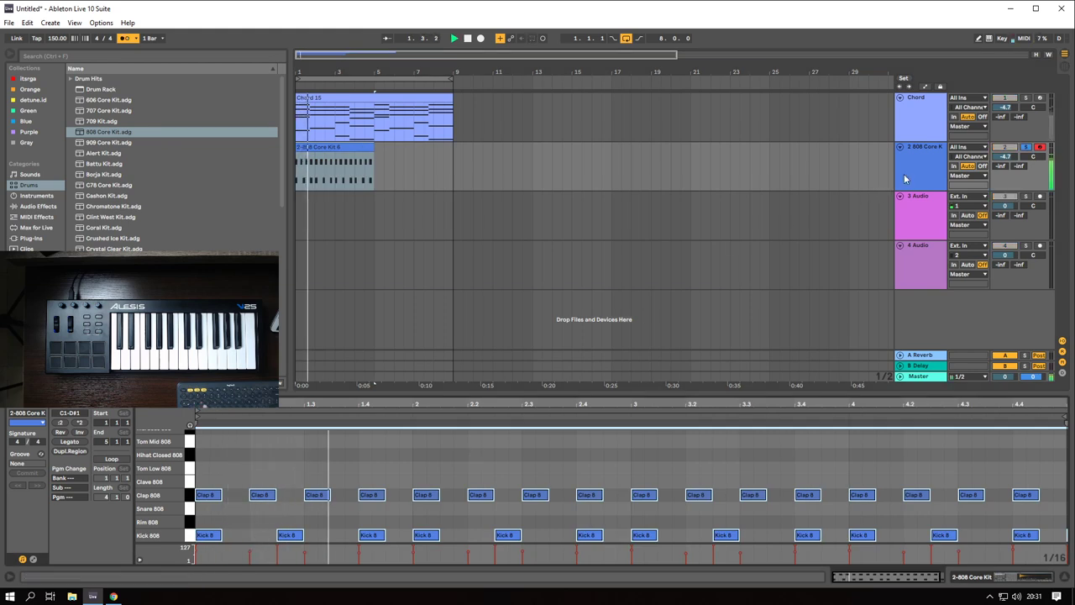
click(127, 39)
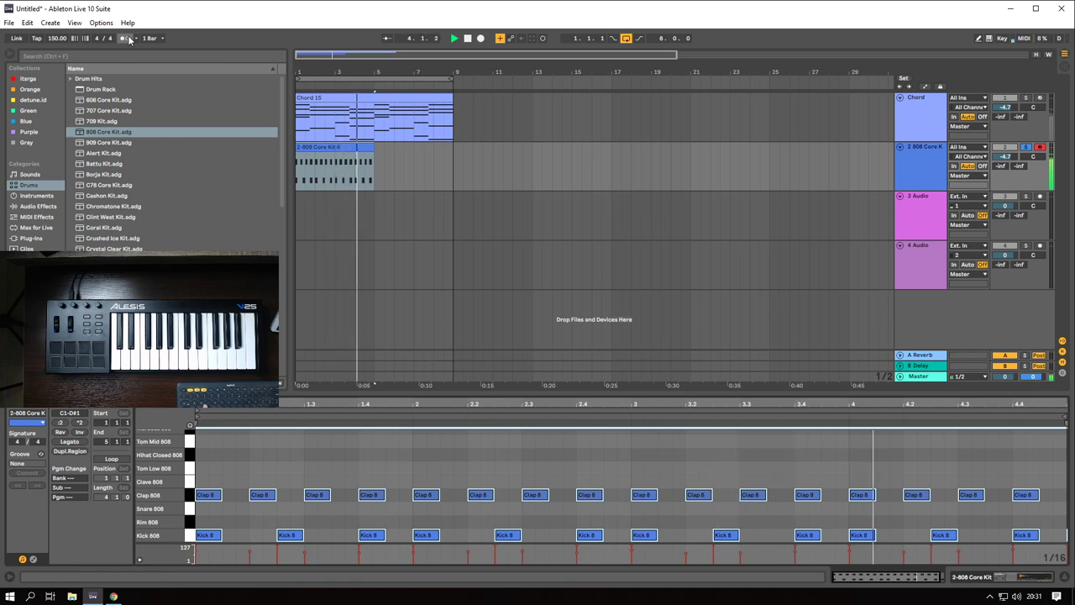
key(space)
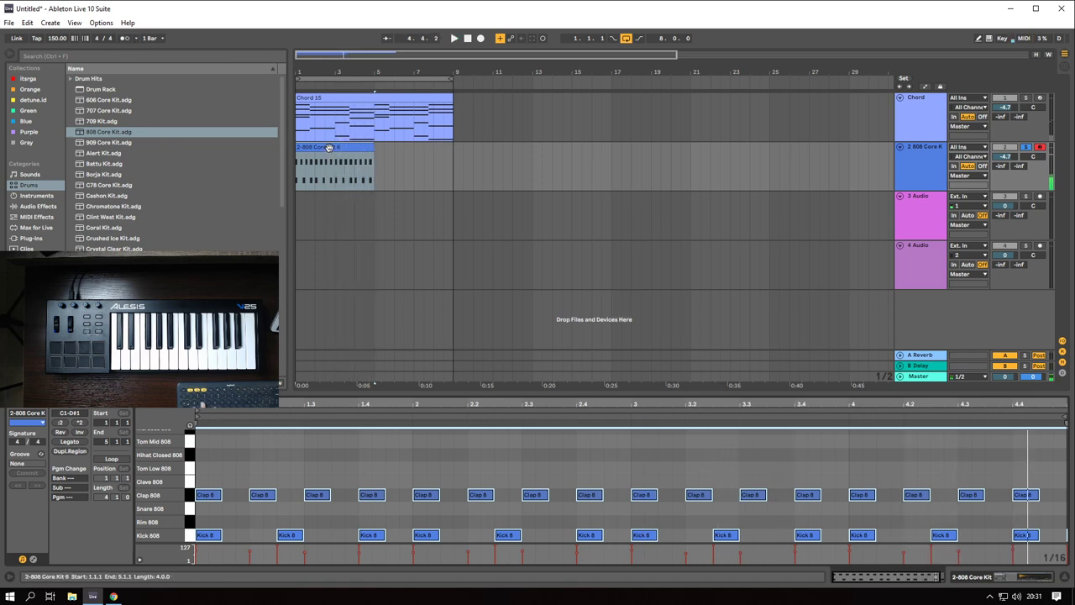
- Switch the Kick 808 sampler in the 808 Core Kit to 1-Shot mode, set its Fade Out to 753 ms and audition the beat
click(926, 171)
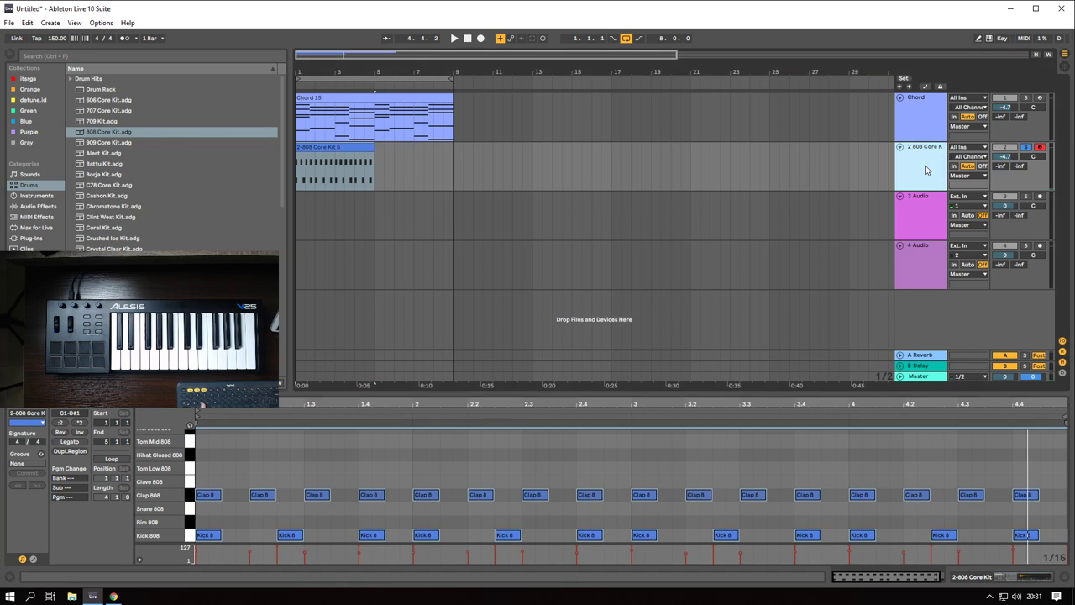
click(925, 171)
drag(682, 479, 378, 476)
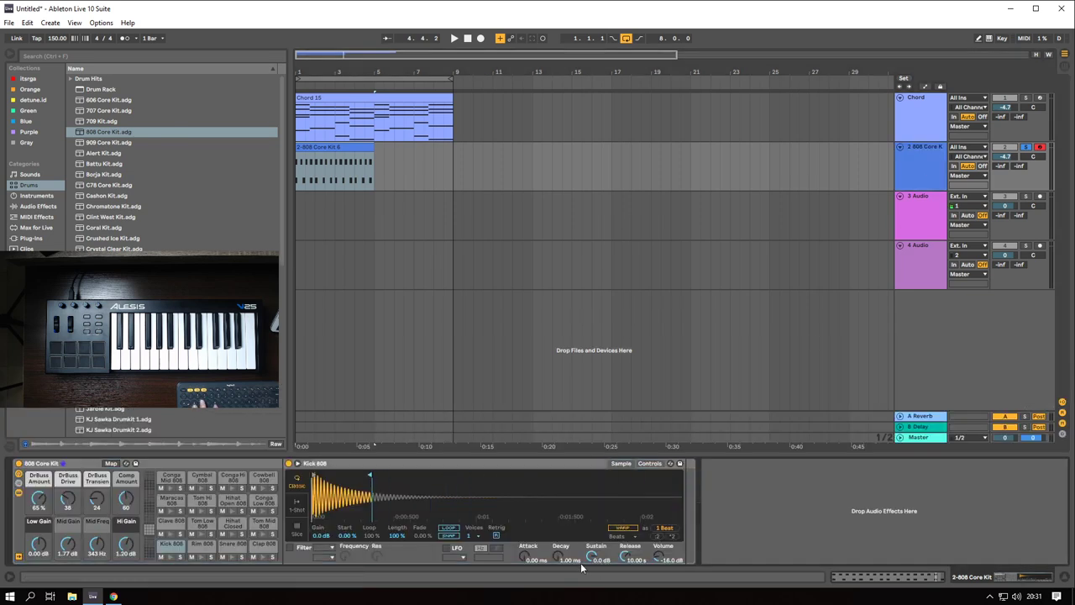
click(298, 505)
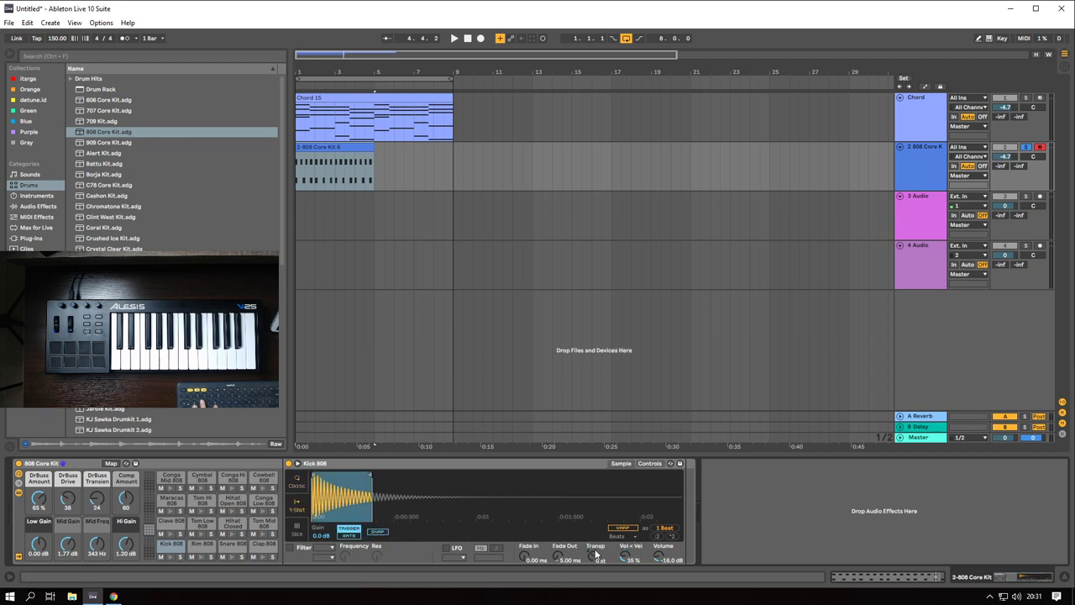
drag(561, 557, 561, 512)
key(space)
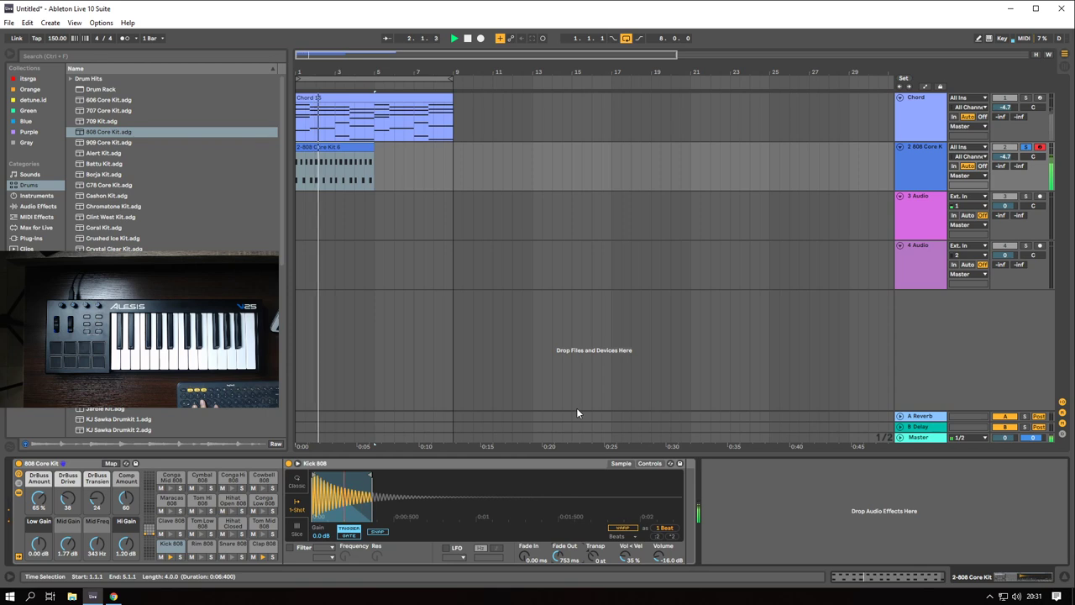
key(space)
- Enable the Kick 808 filter as a high-pass and set its frequency to 43.3 Hz
click(649, 463)
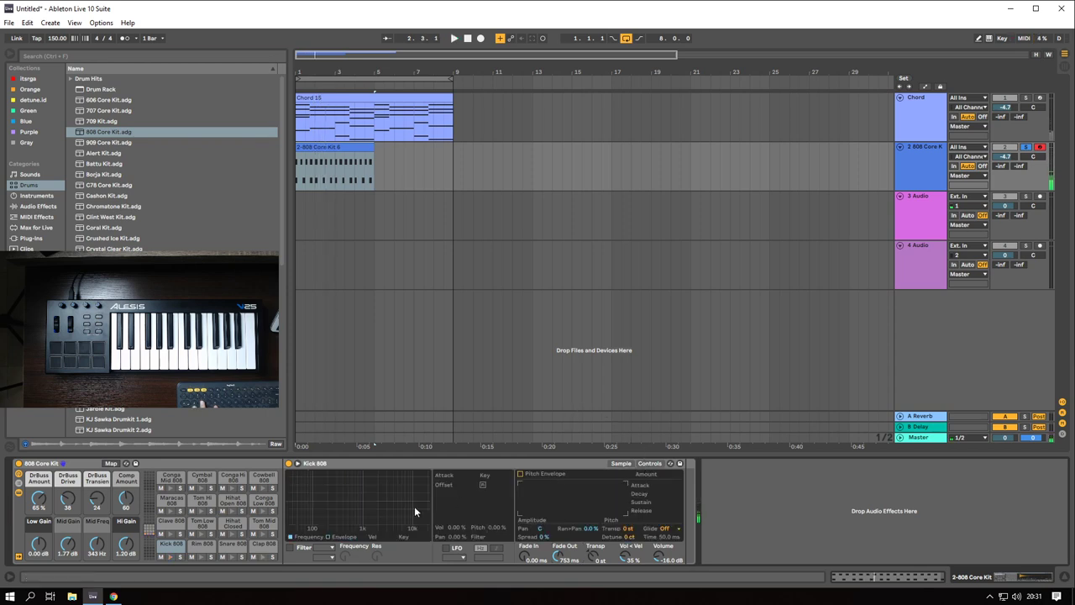
click(291, 546)
click(321, 547)
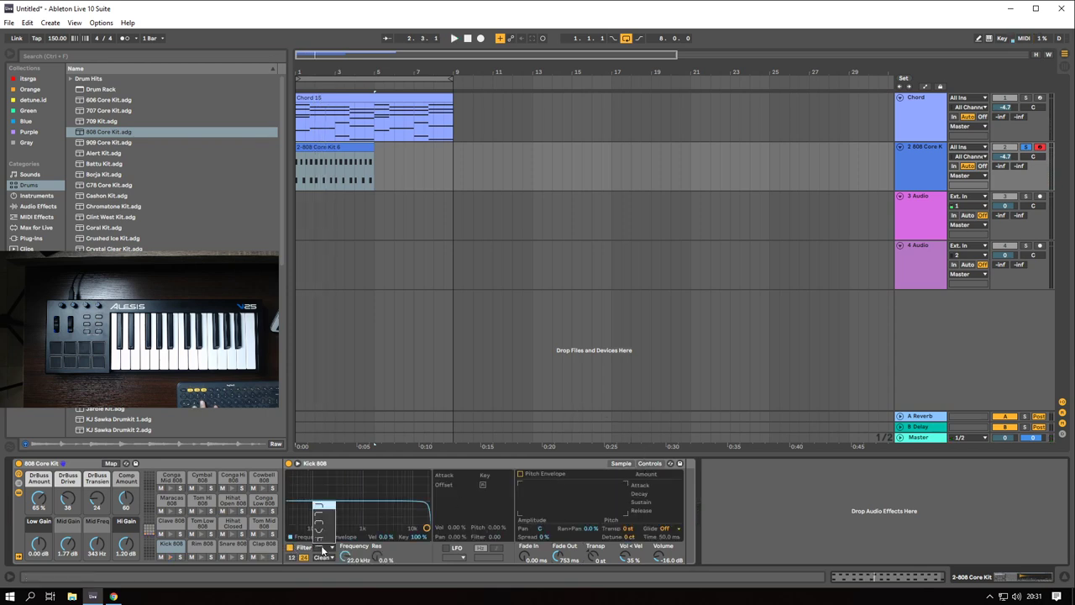
click(323, 529)
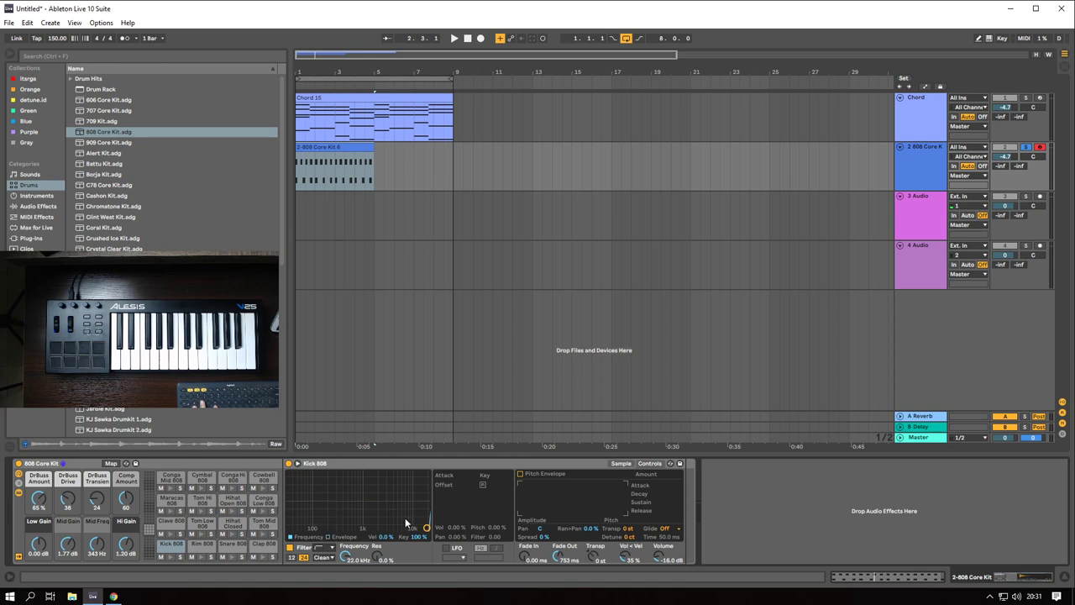
drag(405, 523, 298, 528)
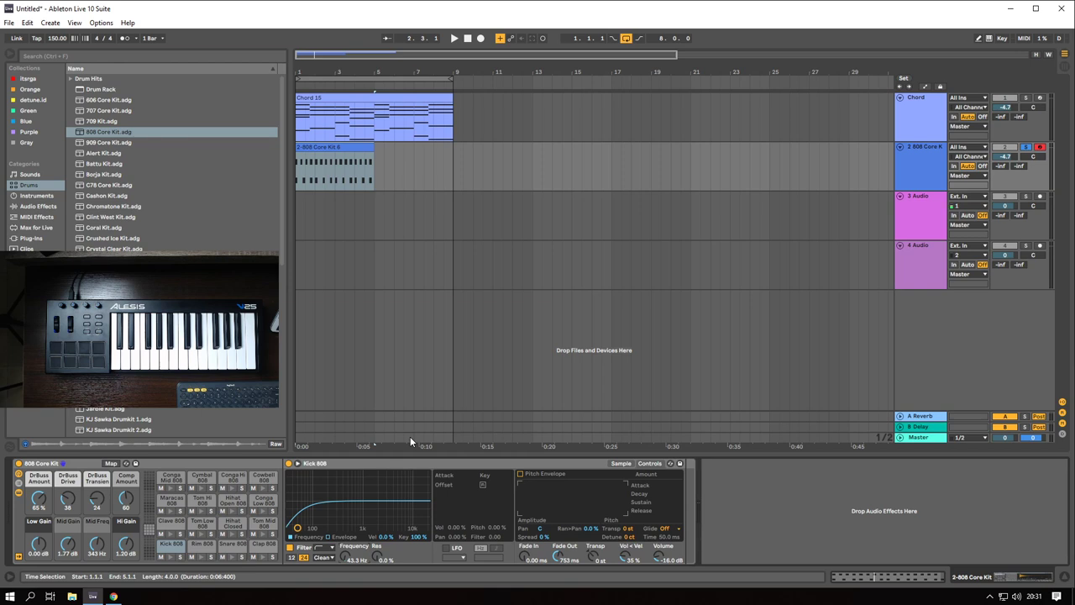
- Take the 808 Core Kit track out of solo
click(374, 163)
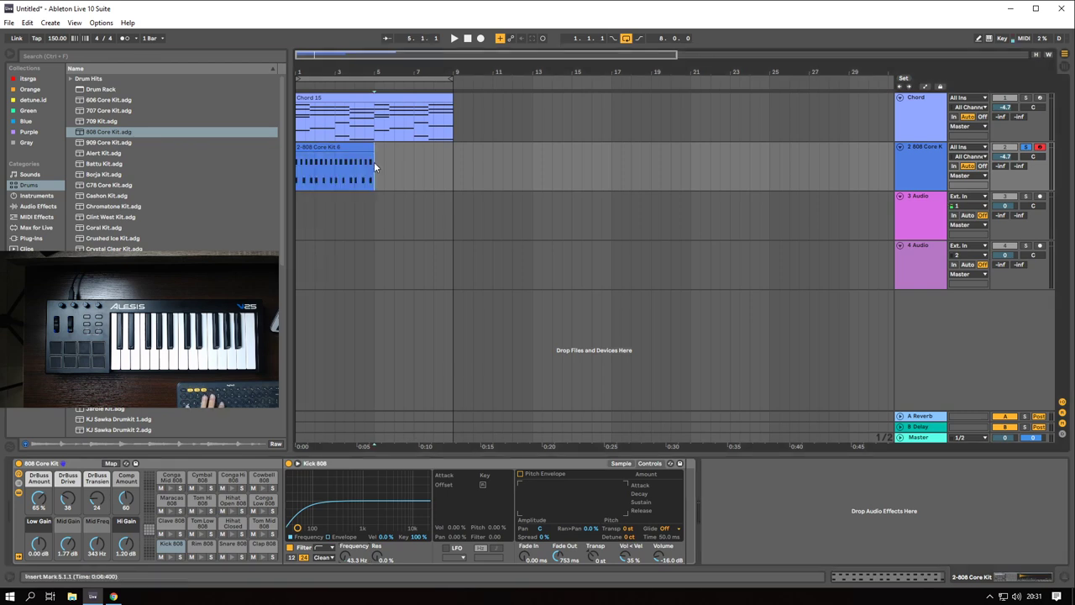
click(345, 147)
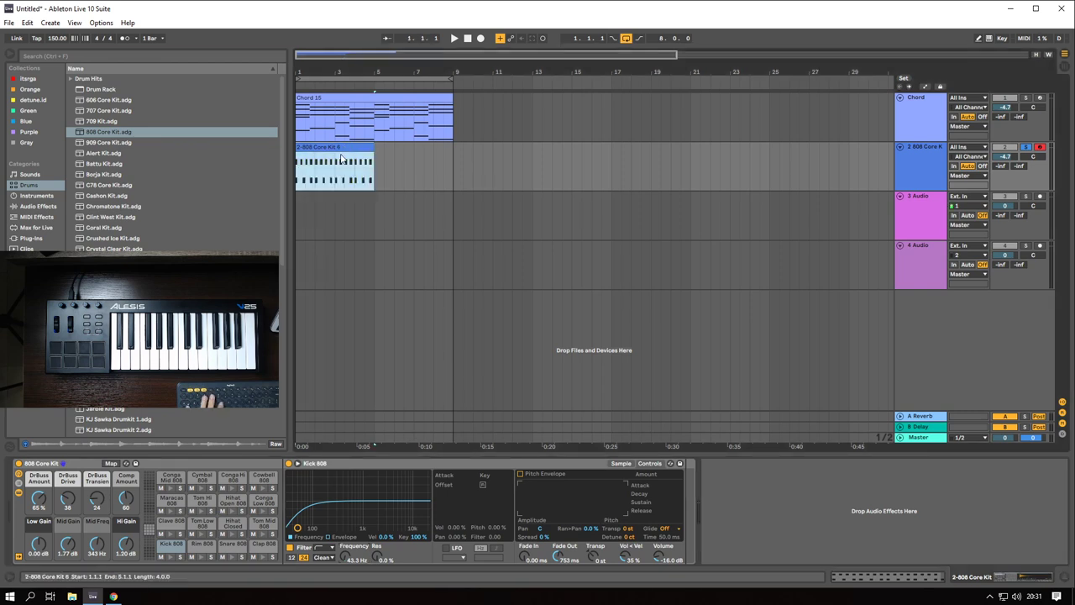
click(297, 172)
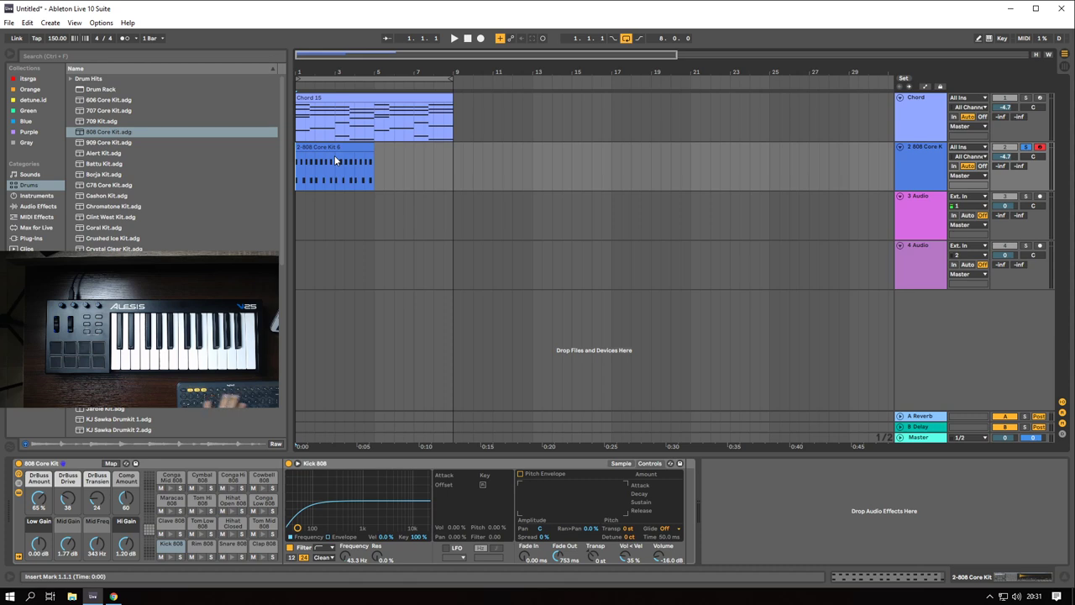
click(369, 168)
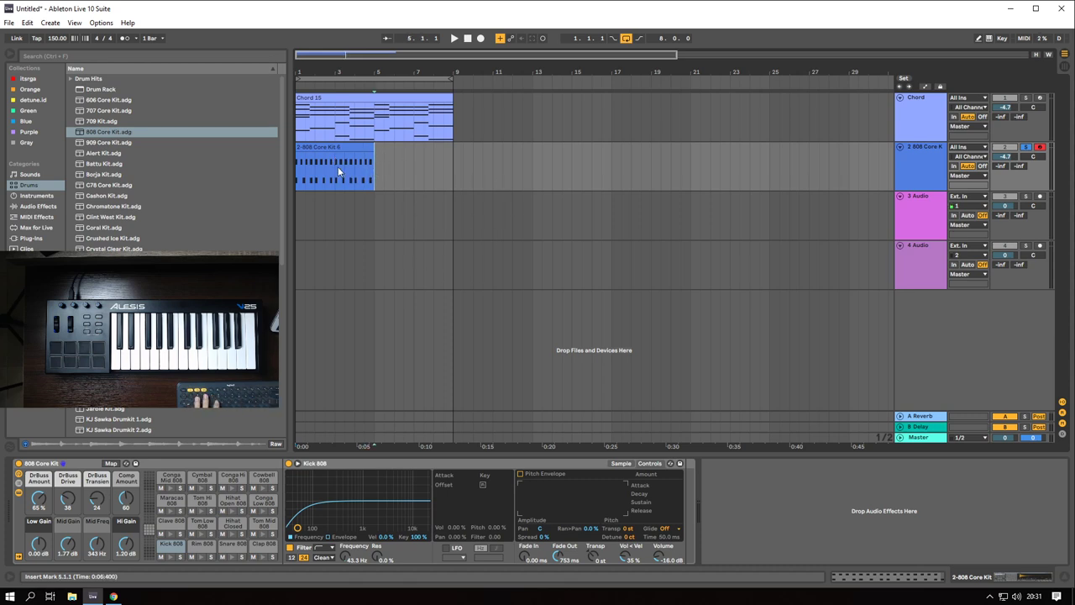
key(s)
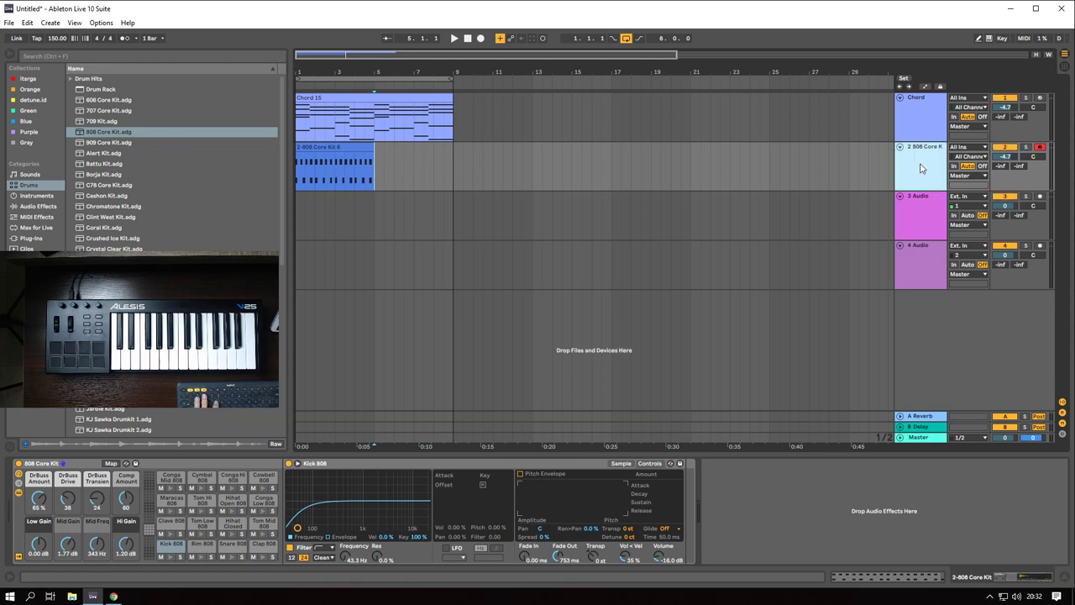
click(924, 123)
click(933, 166)
click(298, 172)
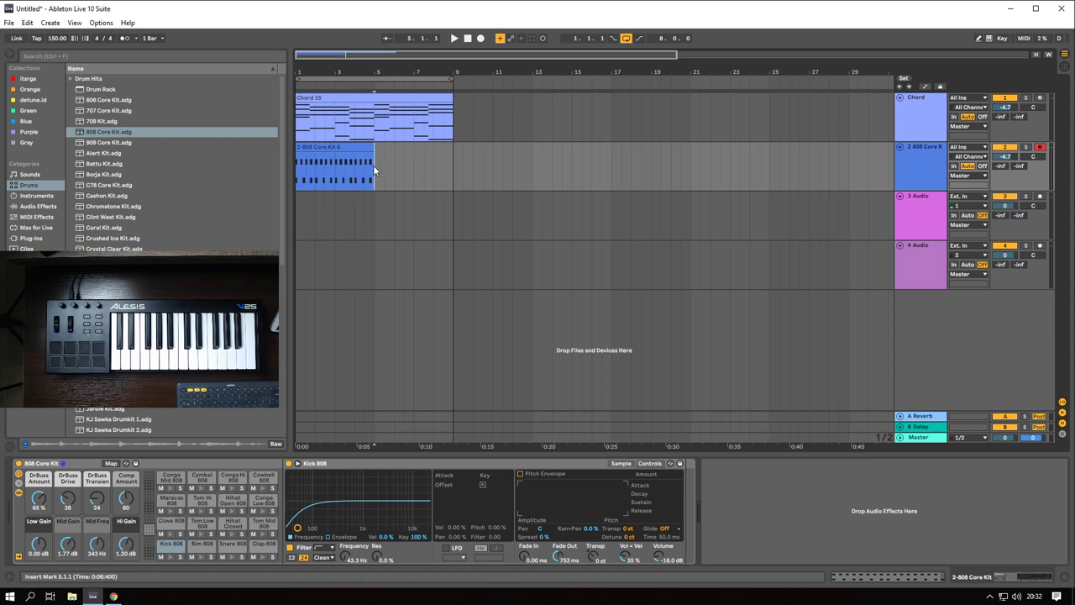
- Duplicate the four-bar 808 drum clip to bar 5 and set the Kick 808 volume to -12.0 dB while playing the loop
click(353, 147)
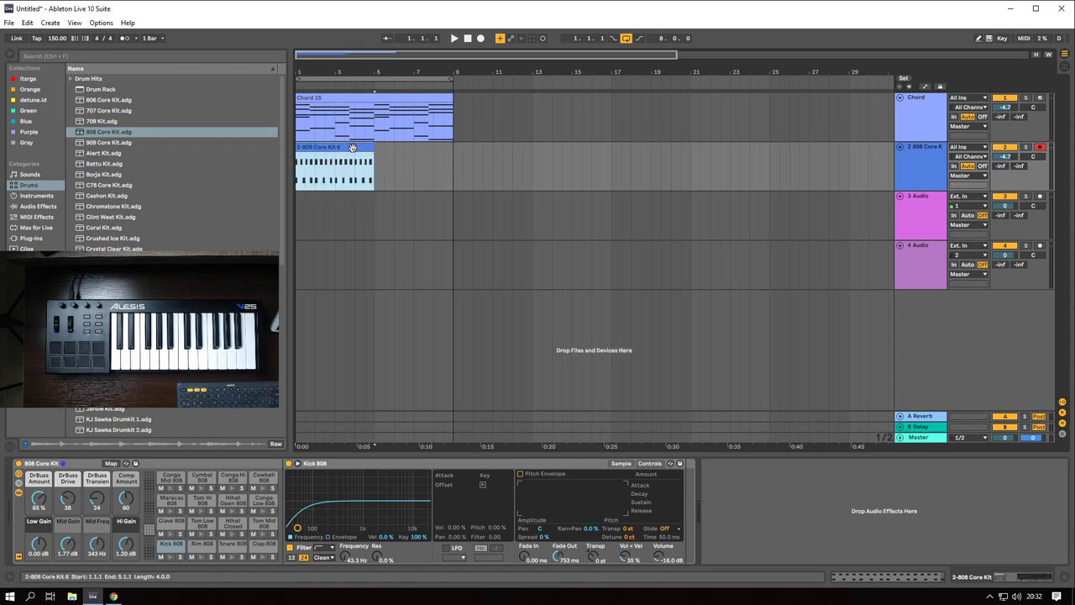
key(ctrl+d)
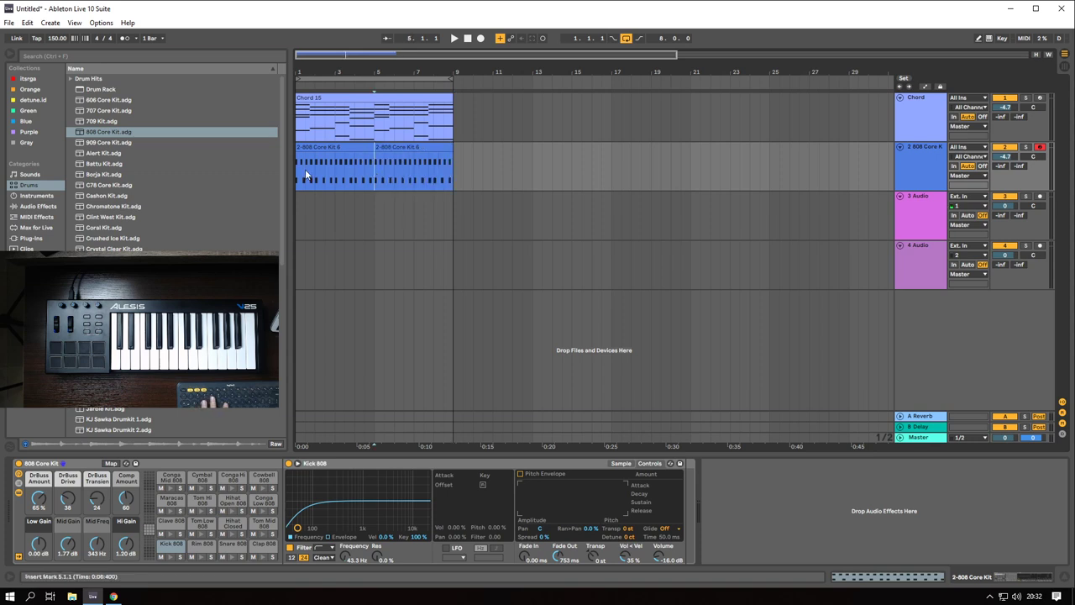
key(space)
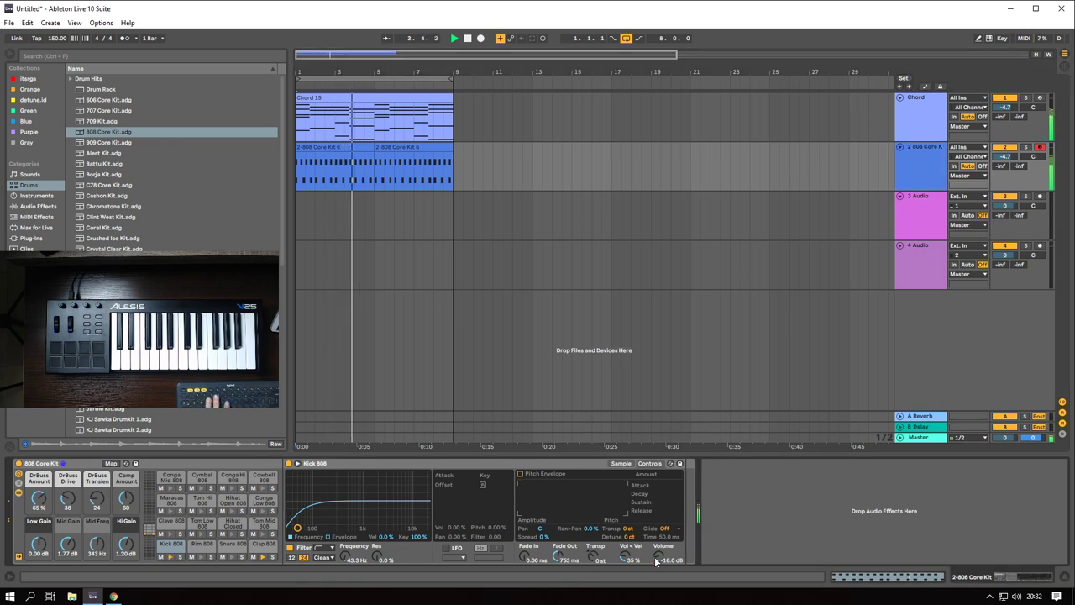
key(space)
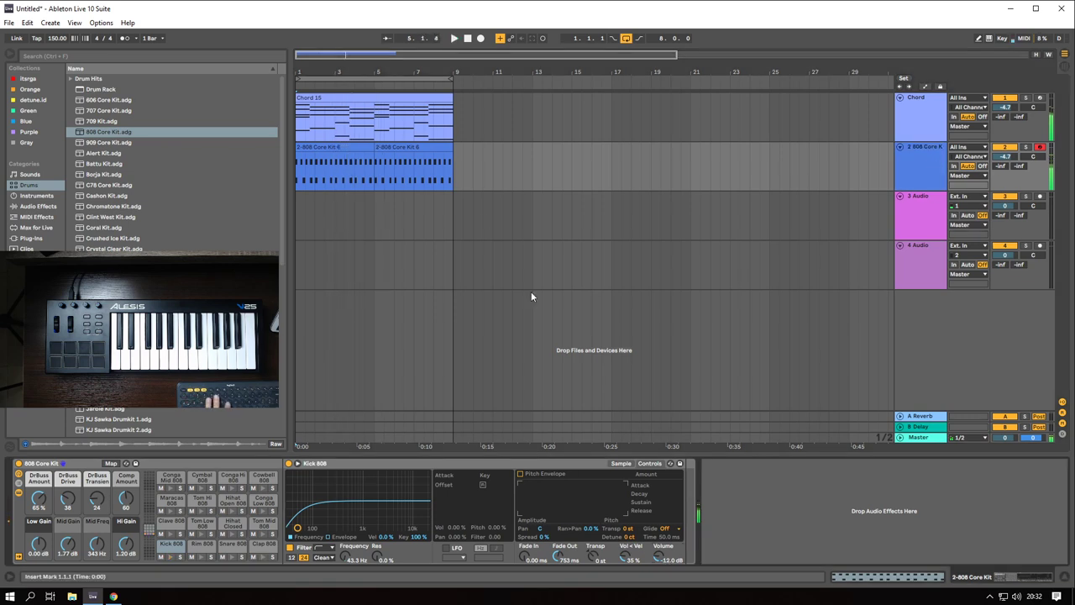
- In the second drum clip, copy all Clap 808 notes an eighth note later to double the pattern, and listen to it soloed
double_click(410, 156)
click(192, 496)
drag(202, 497, 229, 499)
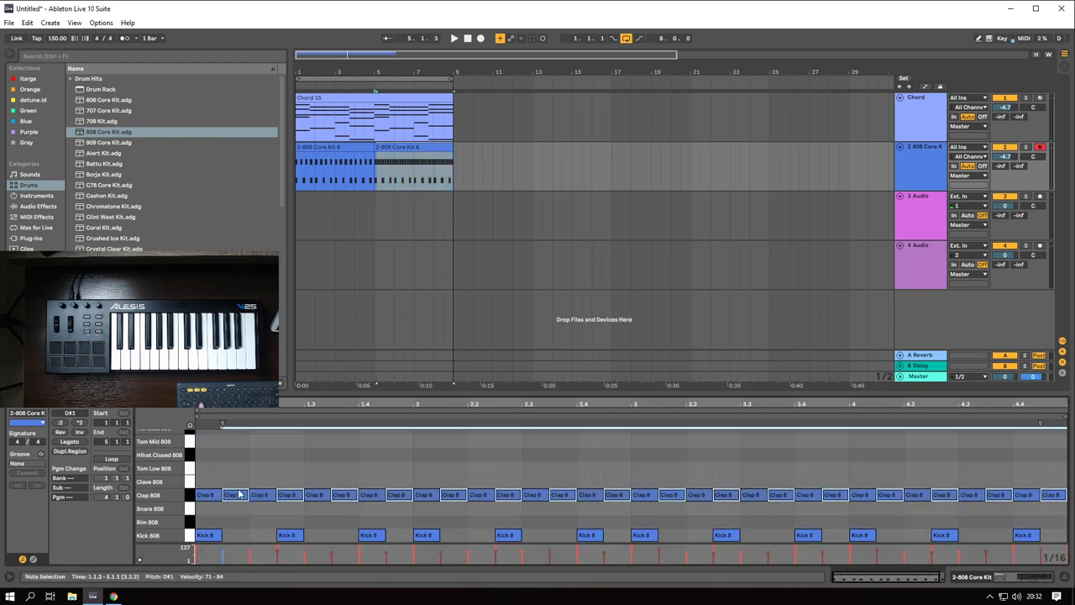
click(924, 164)
key(space)
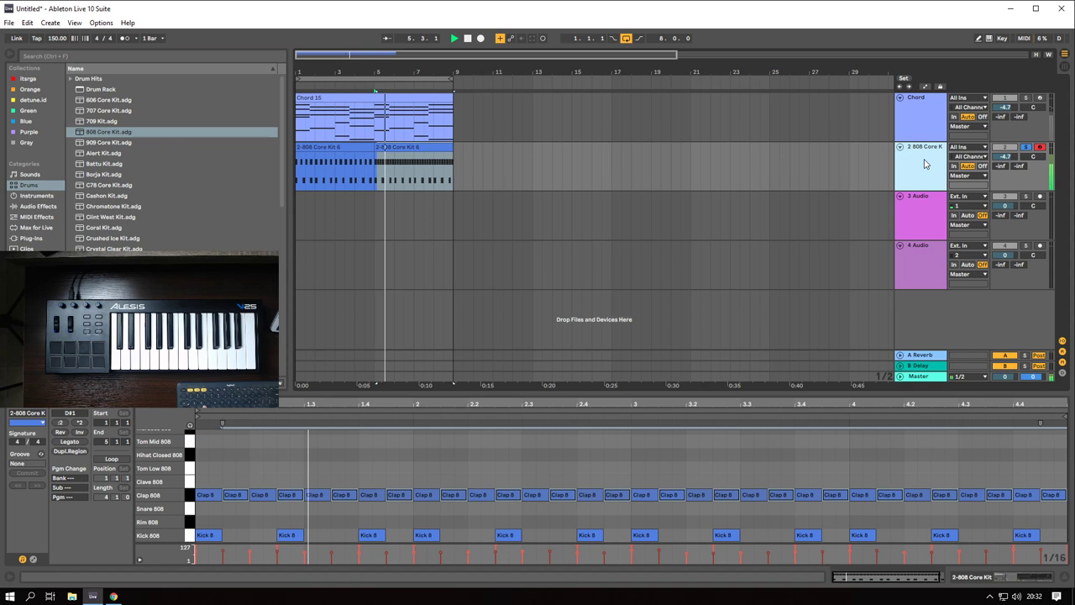
key(space)
- Shorten the Clap 808 notes from the clip's bar 3 to its end, copy them one sixteenth later and play the result
drag(642, 478, 1064, 502)
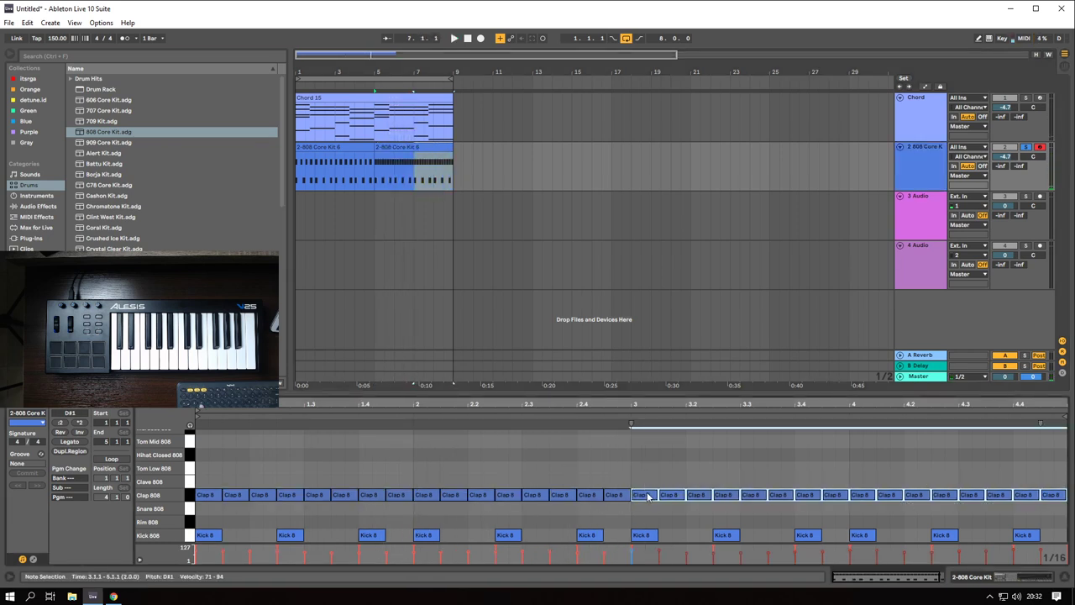
mouse_move(658, 495)
mouse_down()
mouse_move(644, 494)
mouse_move(653, 499)
mouse_up()
key(space)
key(space)
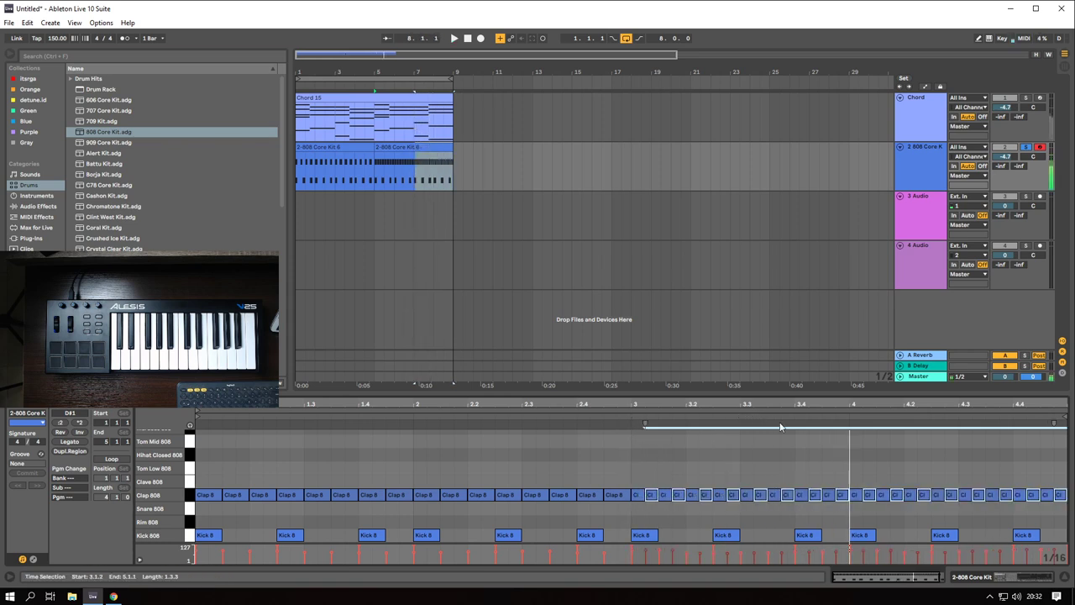
- Shorten the Clap 808 notes from 4.1 to 4.3 and copy them a thirty-second later to form a fast roll
drag(853, 477, 953, 498)
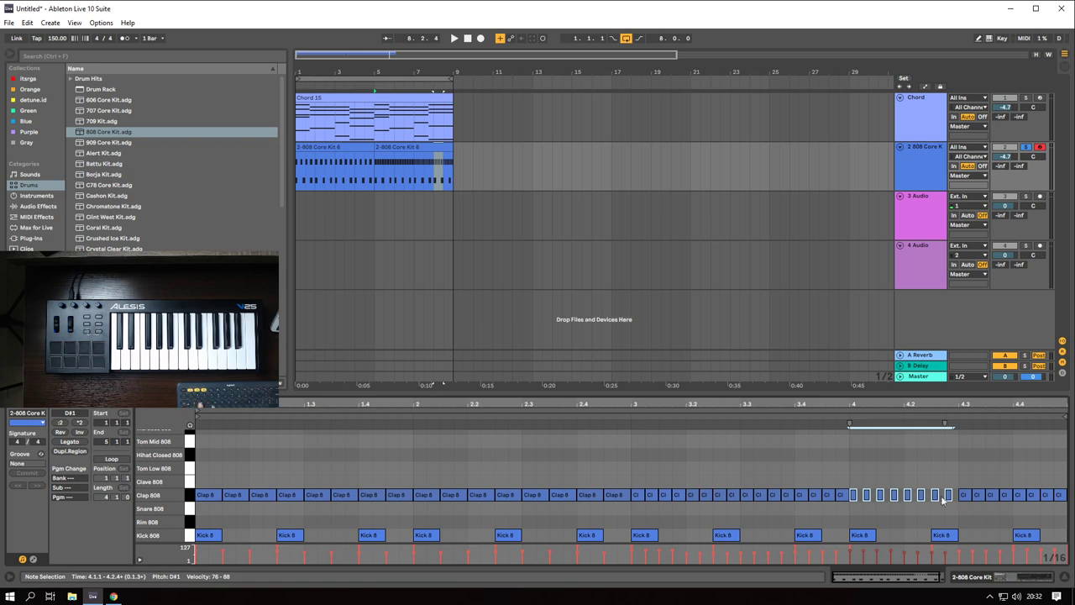
scroll(899, 496, up, 3)
drag(807, 495, 805, 496)
drag(799, 497, 814, 500)
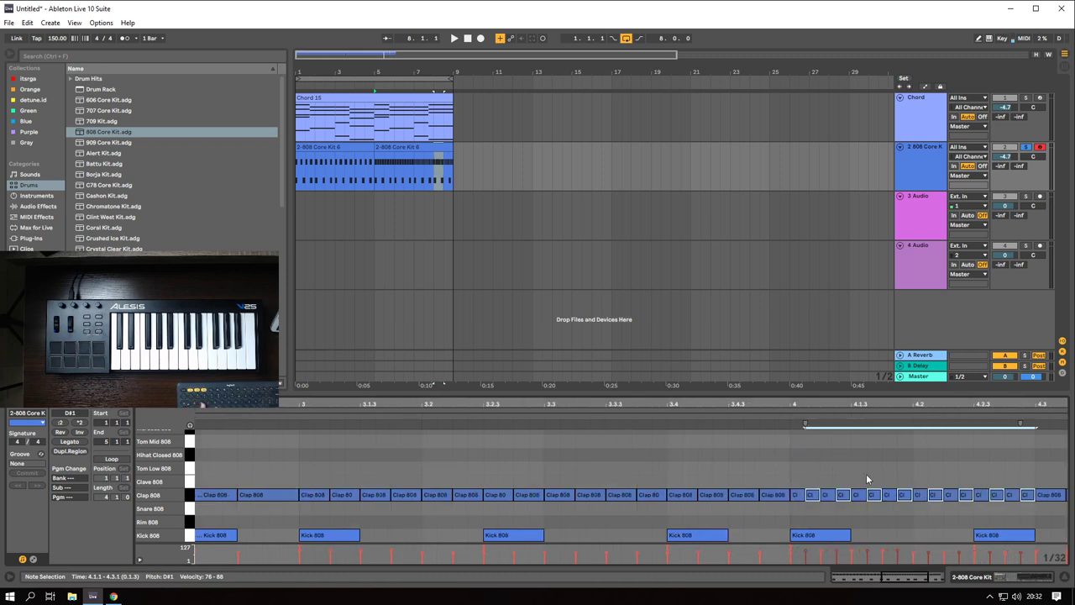
- Delete the clap and kick notes from 4.3 to the end of the second drum clip and play the fill
scroll(866, 473, down, 3)
drag(940, 478, 1037, 543)
key(Delete)
key(space)
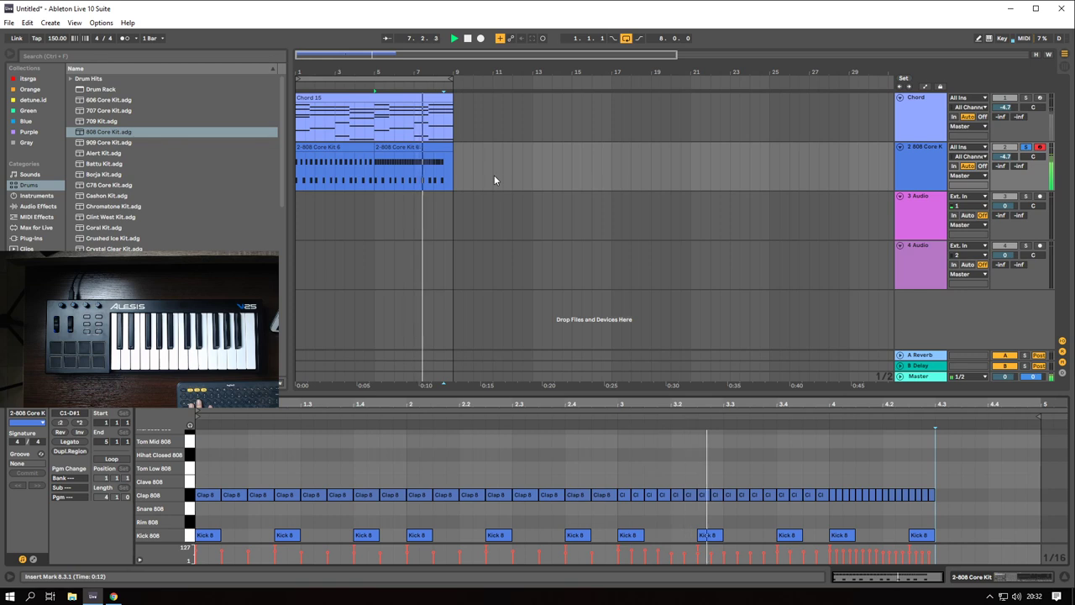
key(space)
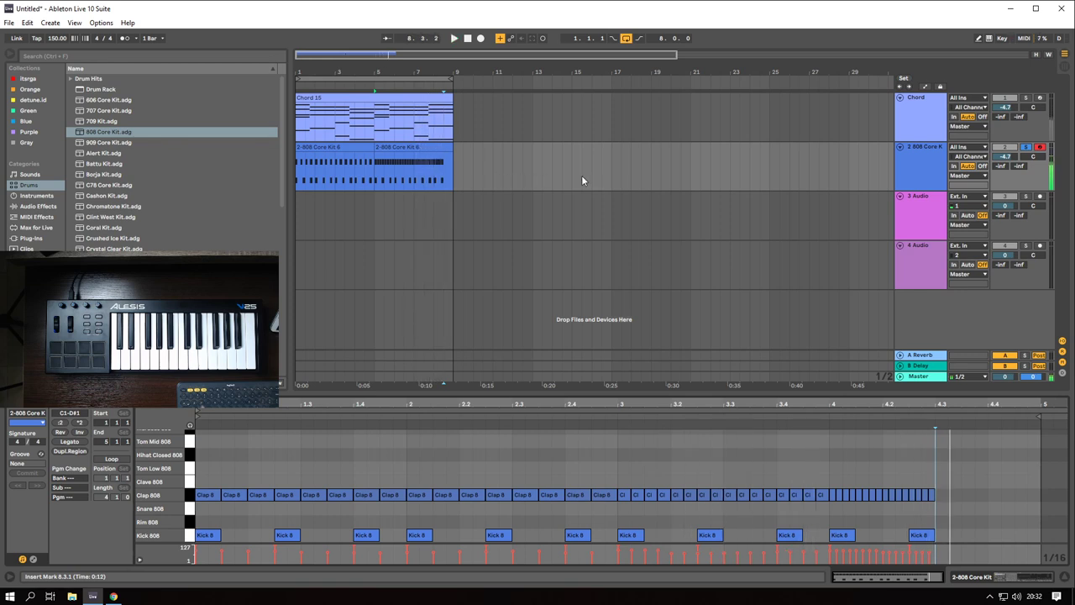
- Solo the Chord track, search the plug-ins for "serum" and load Serum_x64 onto the track
click(444, 98)
click(933, 110)
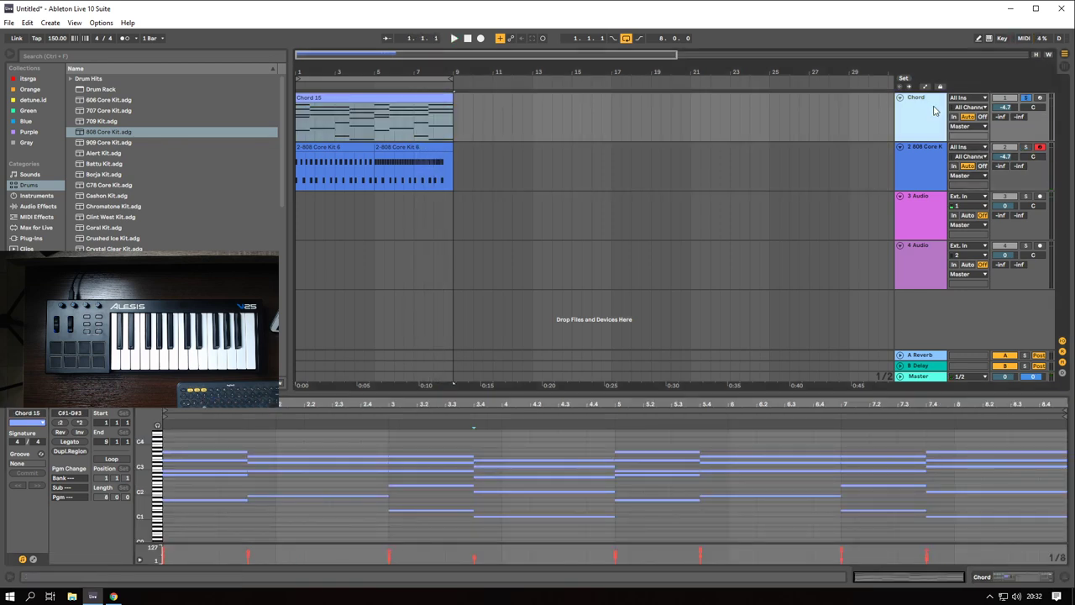
click(37, 239)
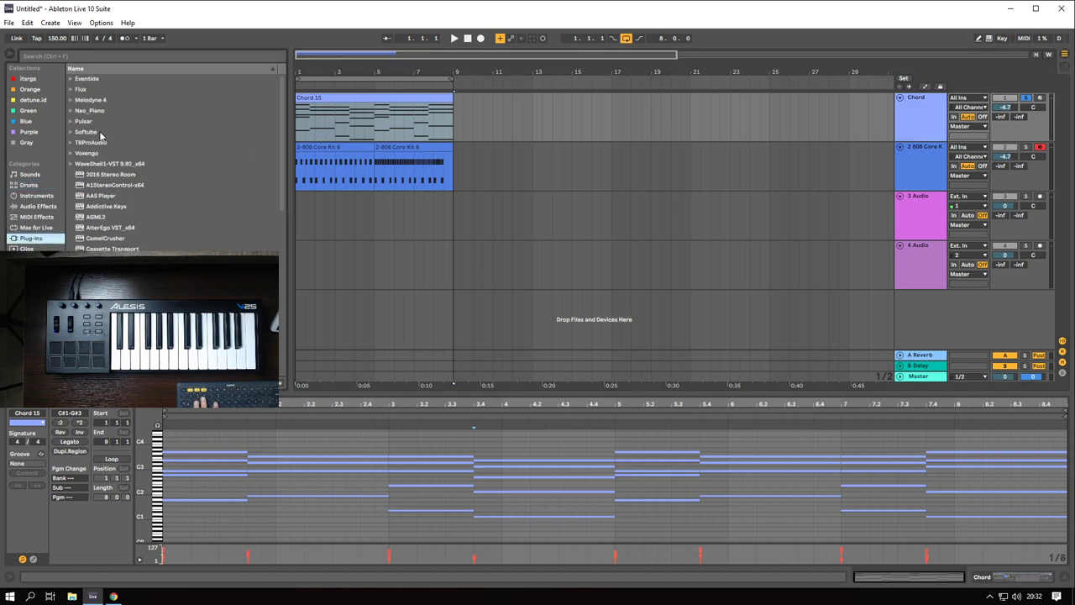
click(66, 56)
text(serum)
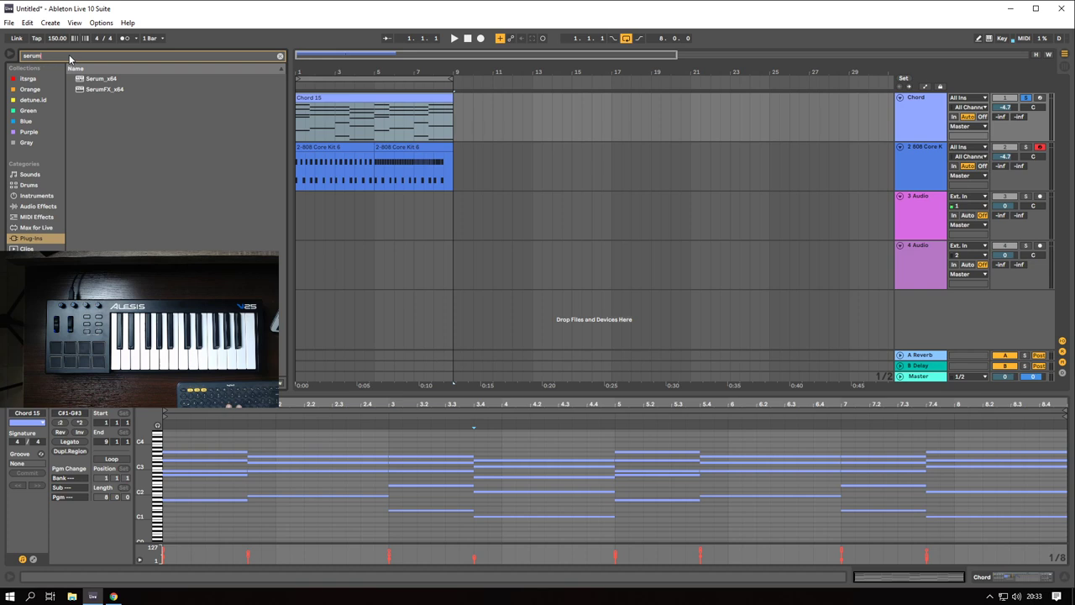
double_click(101, 79)
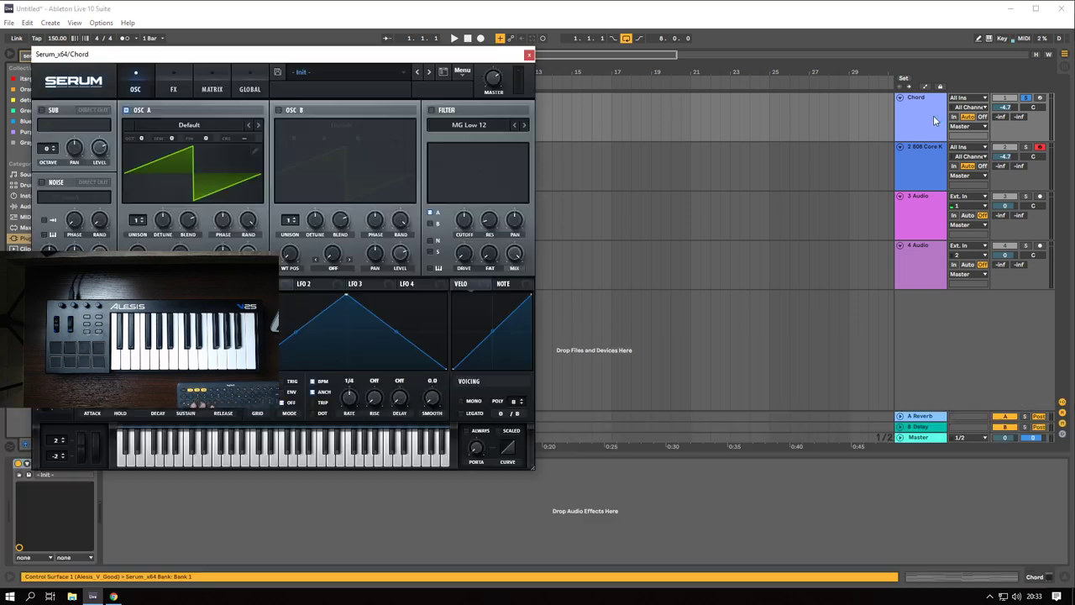
- Set oscillator A of the Chord track's Serum to Basic Shapes and move its wavetable position to the saw wave during playback
drag(440, 60, 751, 77)
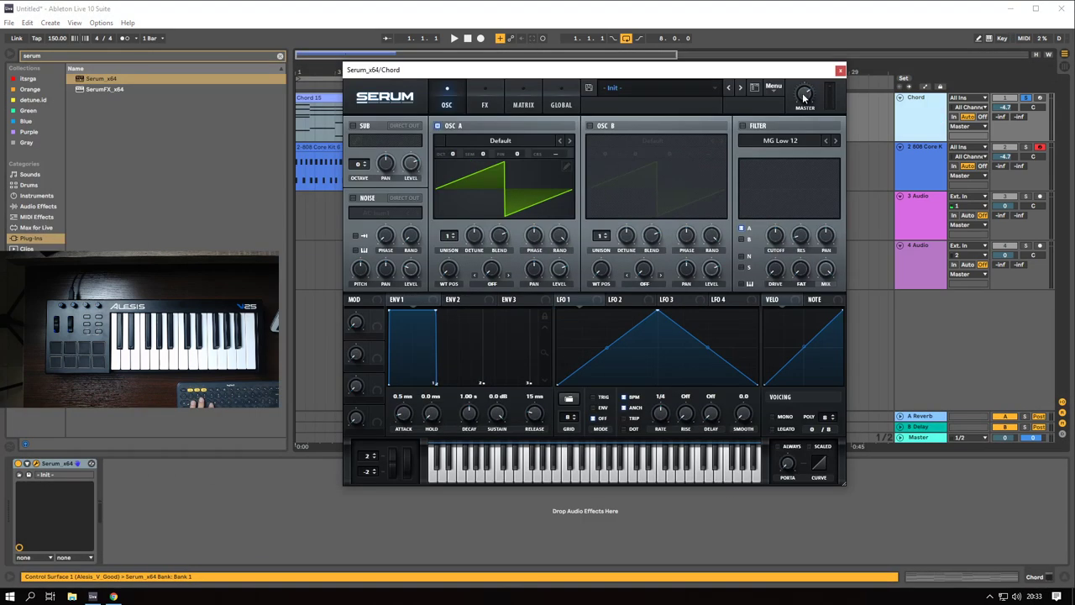
key(space)
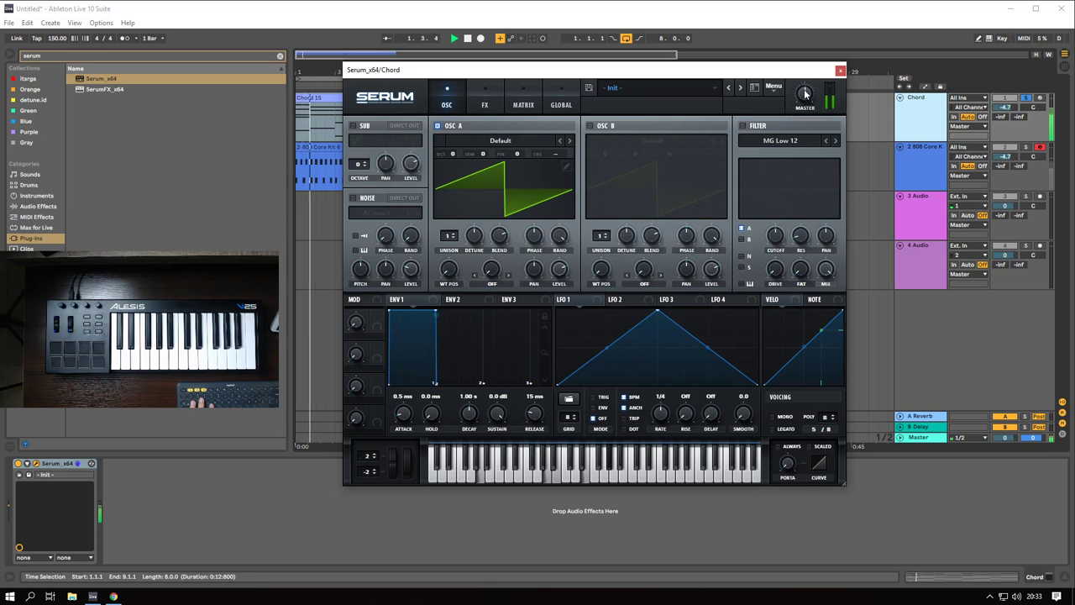
click(484, 142)
mouse_move(498, 182)
click(558, 208)
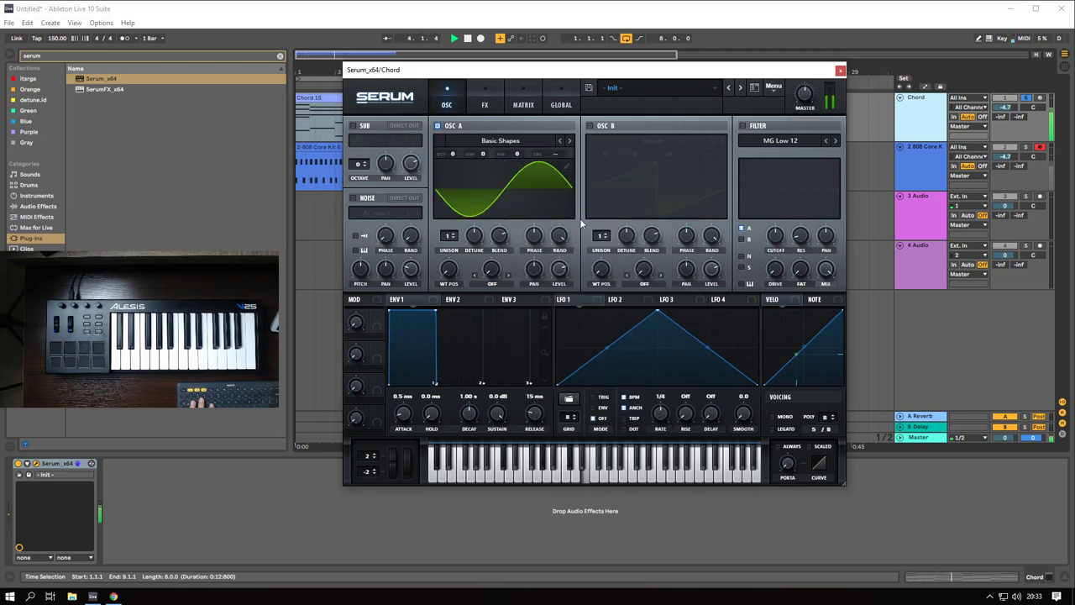
drag(446, 270, 450, 251)
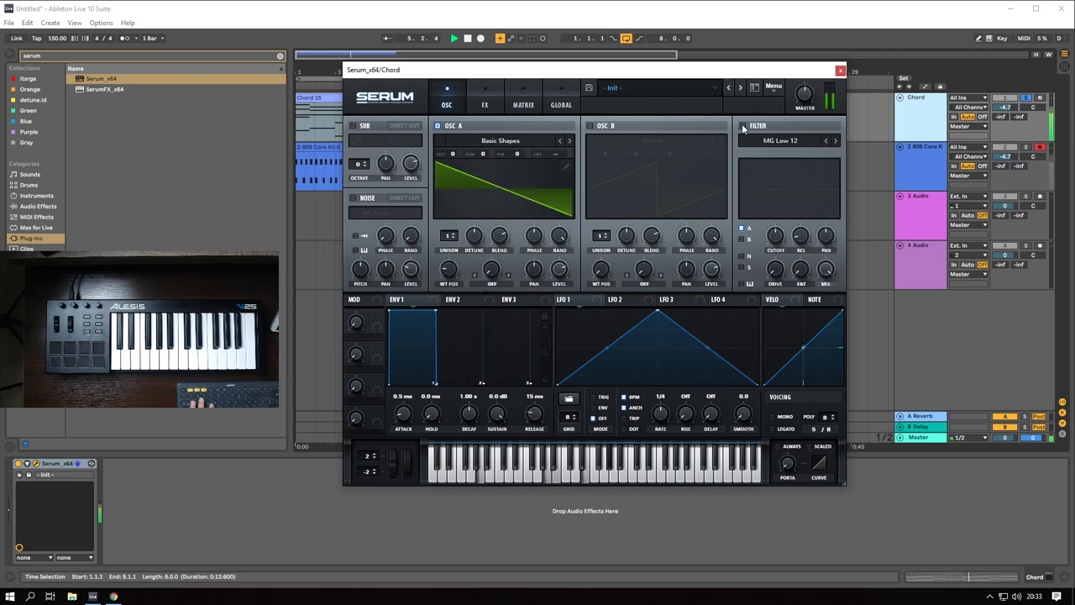
- Enable the MG Low 12 filter and modulate its cutoff by 21 with LFO 1 as a falling ramp at a 1/8 rate
click(742, 126)
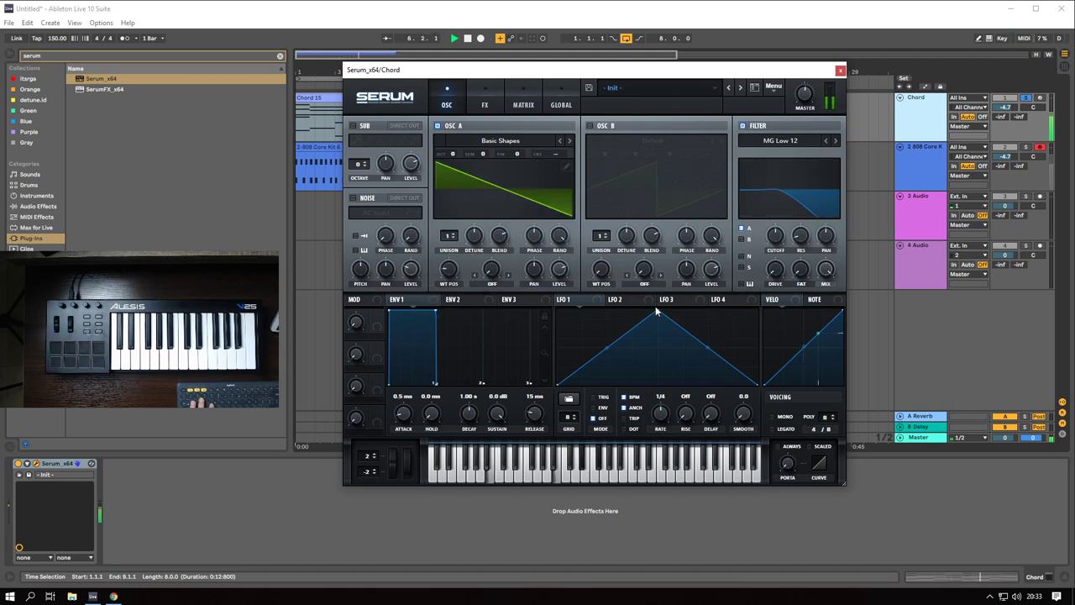
drag(656, 312, 777, 244)
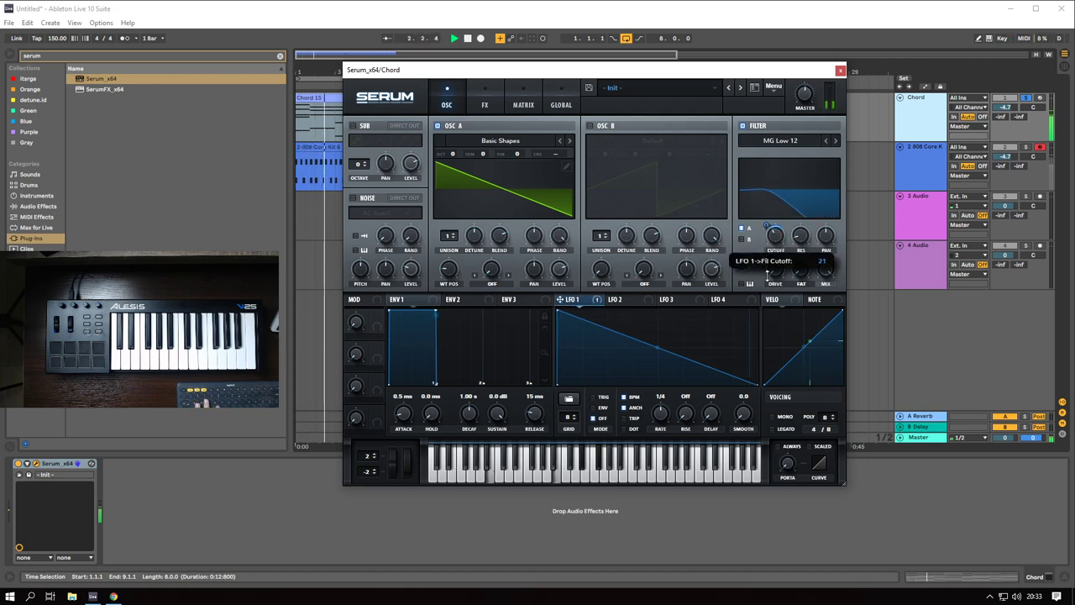
drag(662, 416, 663, 409)
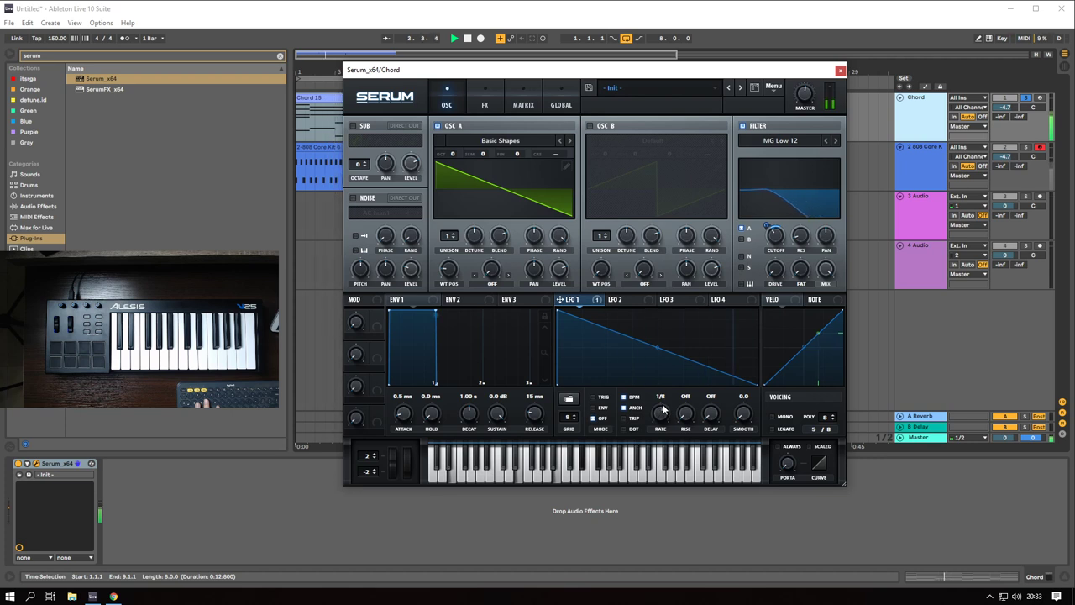
click(841, 72)
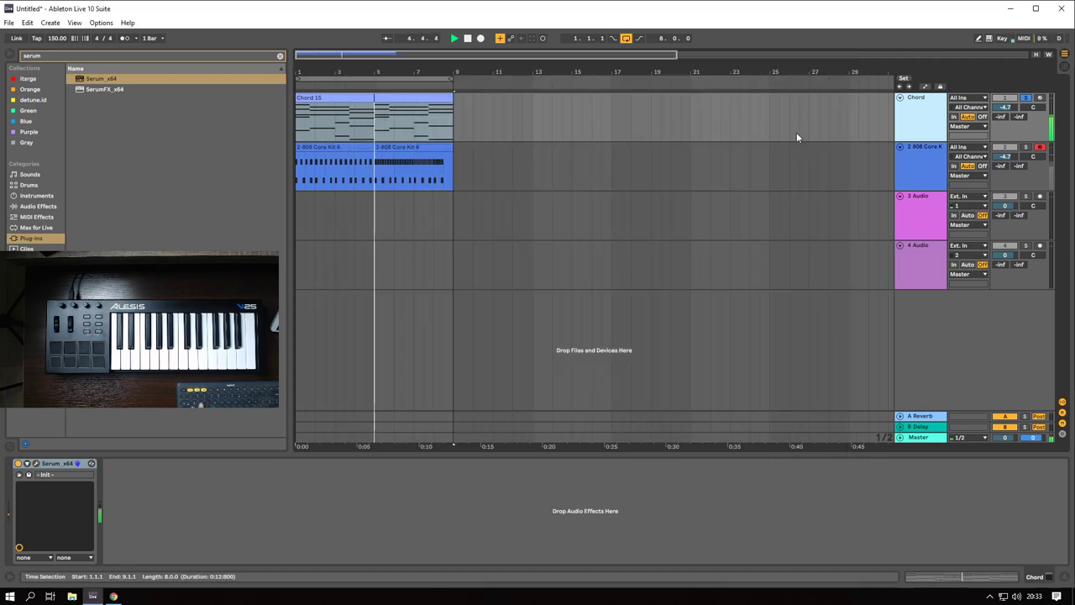
- Reopen the Chord track's Serum, bend LFO 1's ramp into a sagging curve and set the filter cutoff to about 131 Hz
click(925, 112)
key(Tab)
key(Tab)
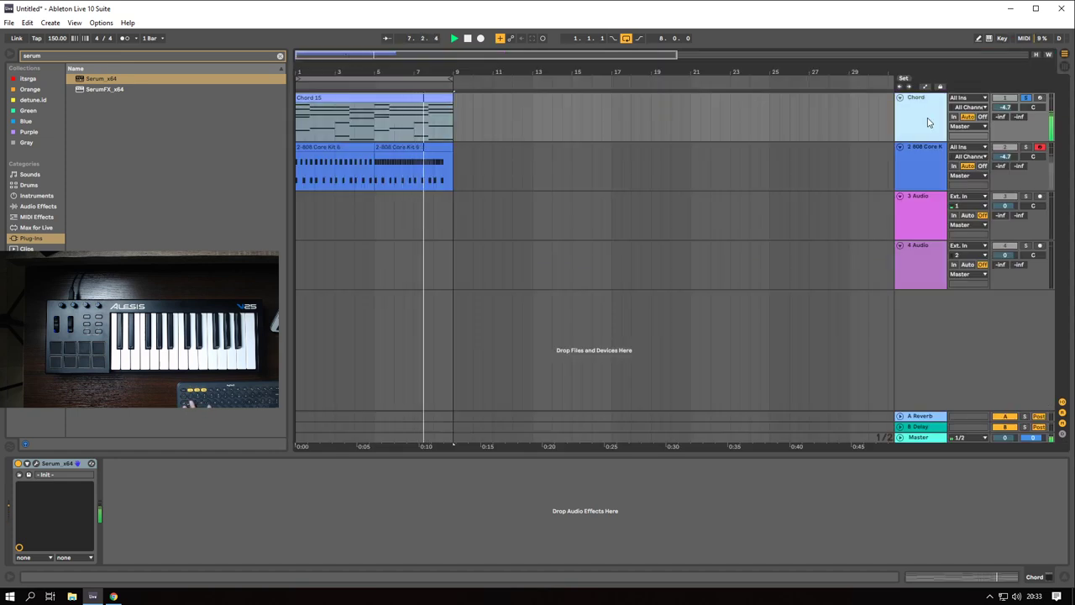
click(35, 463)
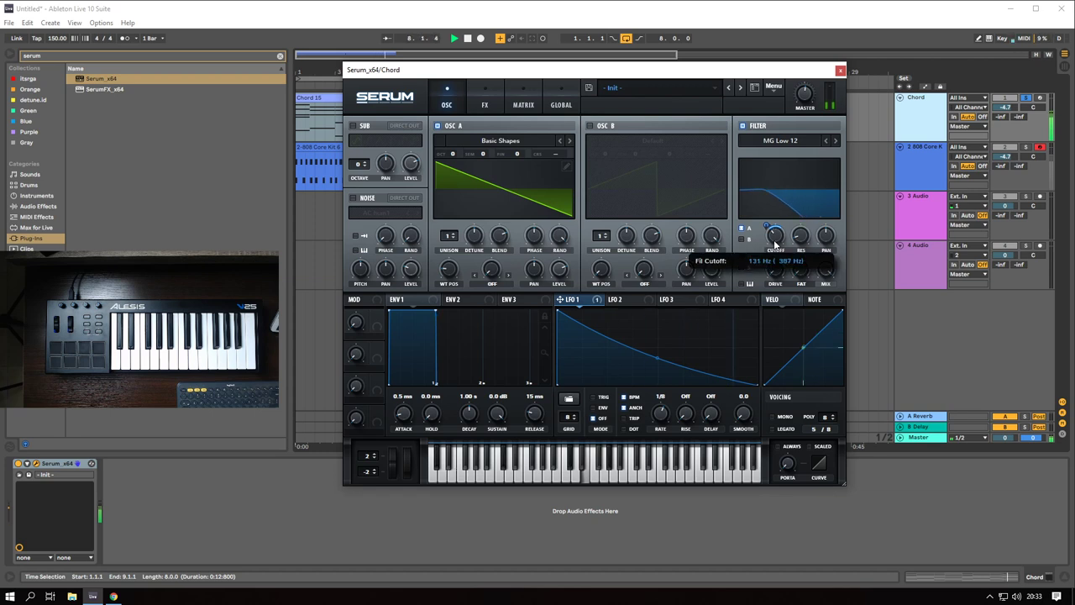
- Reset the Chord track's volume to 0 dB and close the Serum window
double_click(1005, 107)
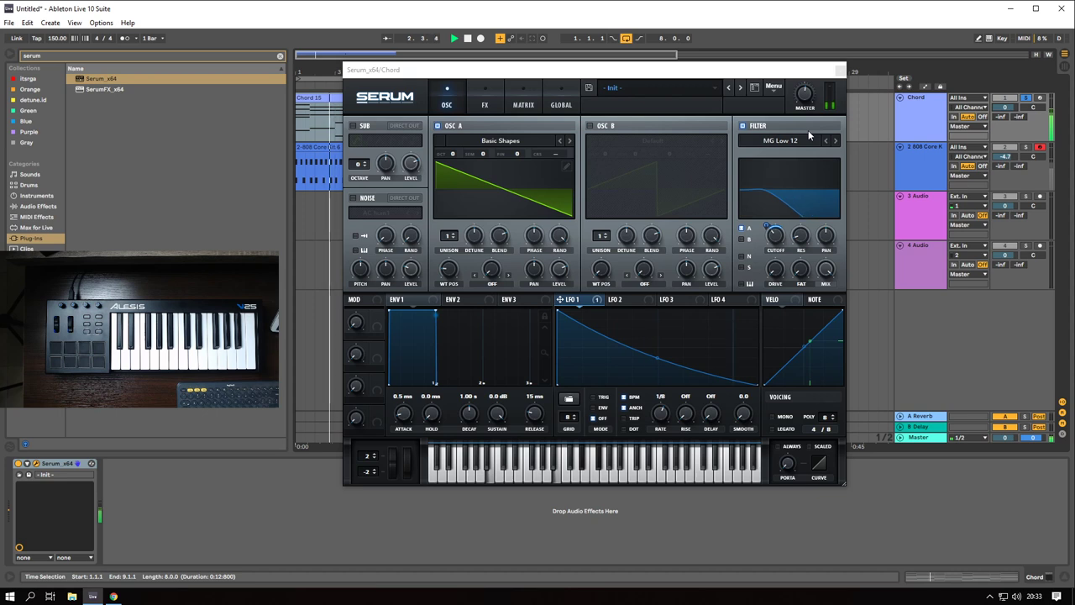
click(841, 70)
scroll(341, 135, down, 3)
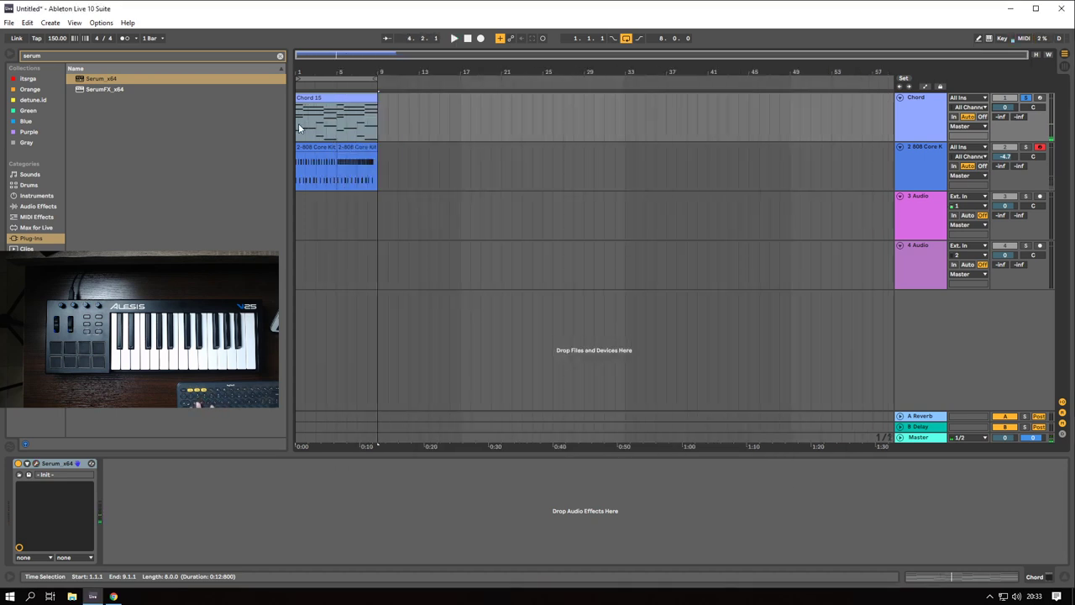
- Insert a MIDI track with Serum_x64 below the 808 drum track and solo it at a volume of -6.0 dB
click(926, 112)
key(space)
key(space)
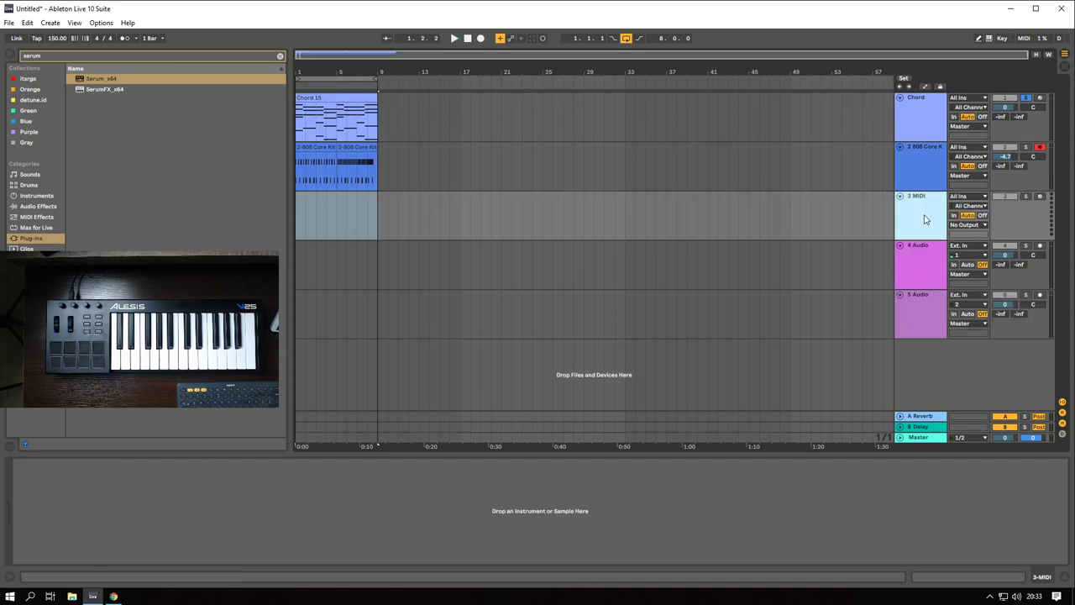
click(305, 217)
click(940, 217)
double_click(93, 79)
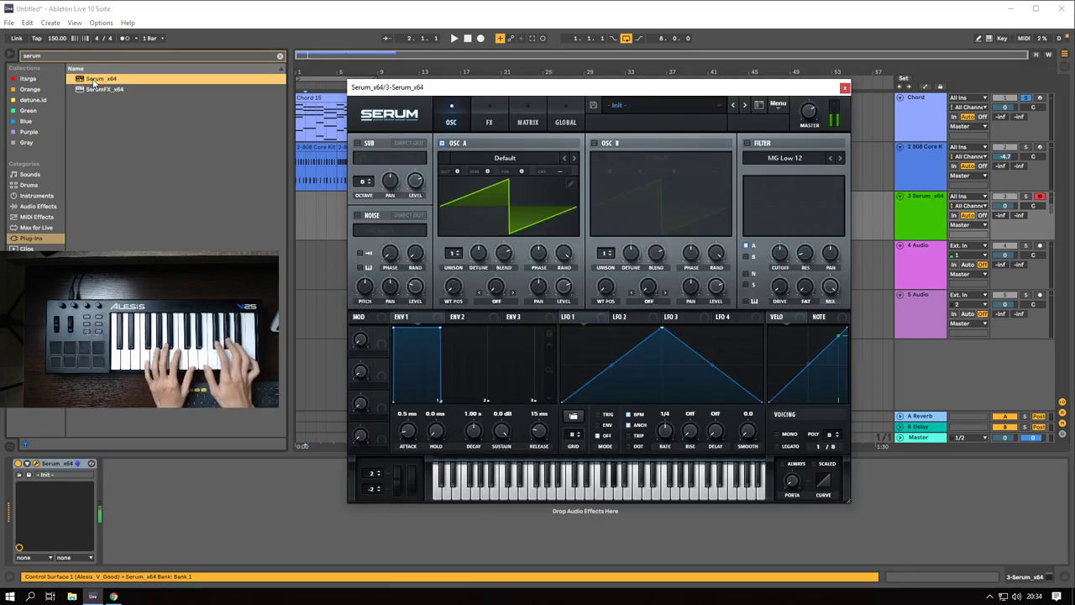
click(1030, 197)
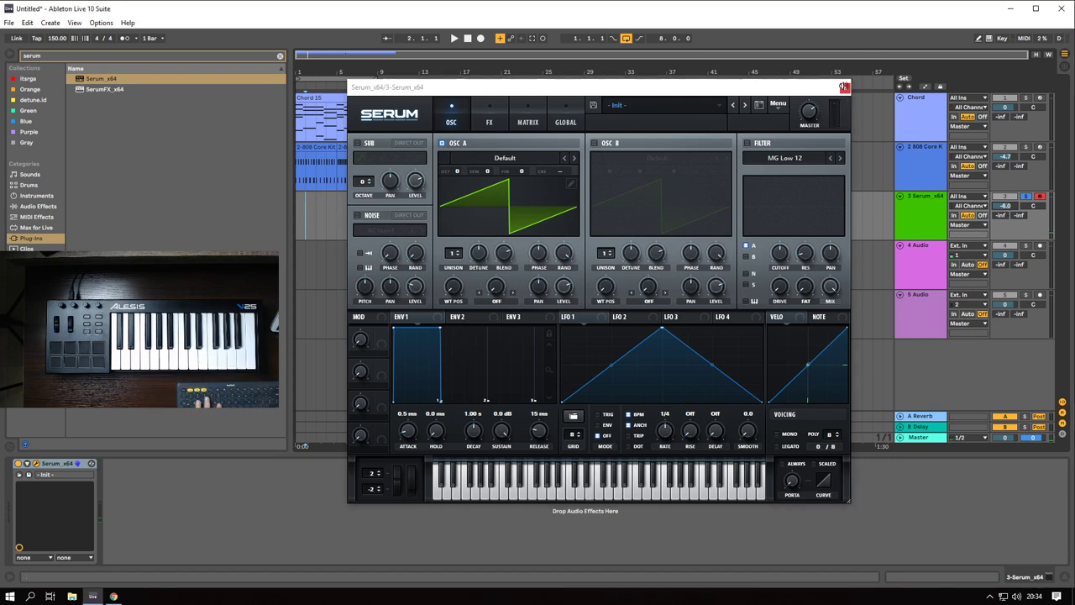
click(844, 88)
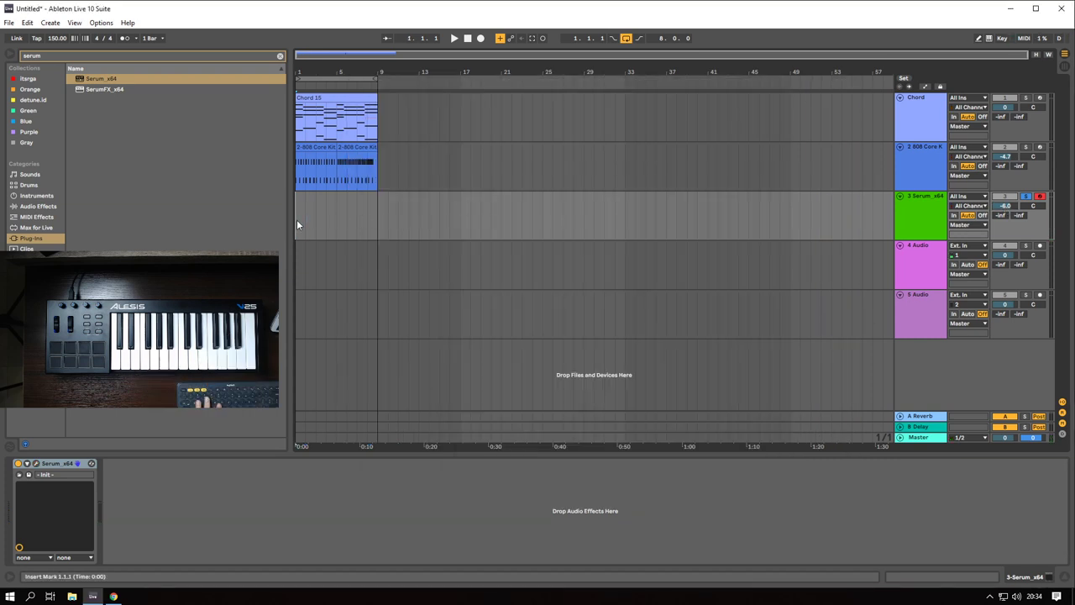
- Shape a pluck with envelope 1 at minimum sustain and 361 ms decay, also modulating the cutoff of the enabled low-pass filter
click(35, 464)
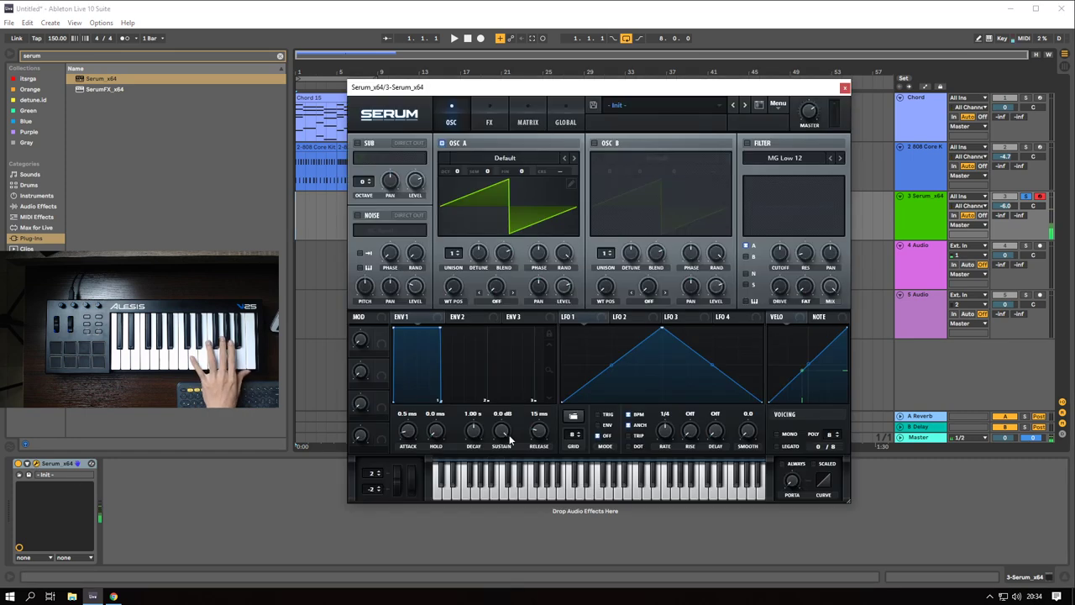
drag(509, 439, 509, 496)
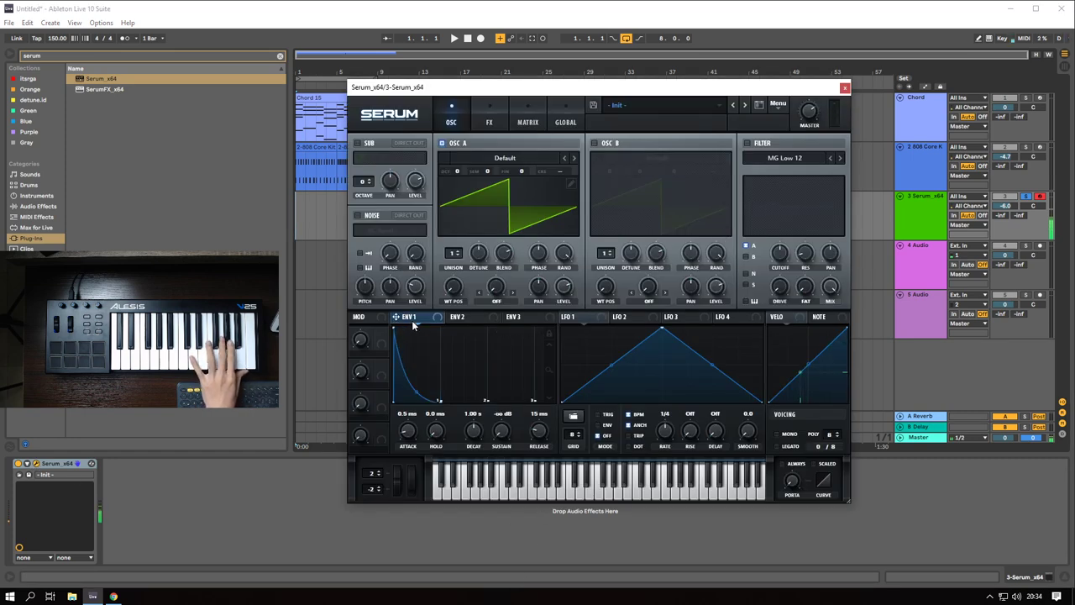
click(748, 144)
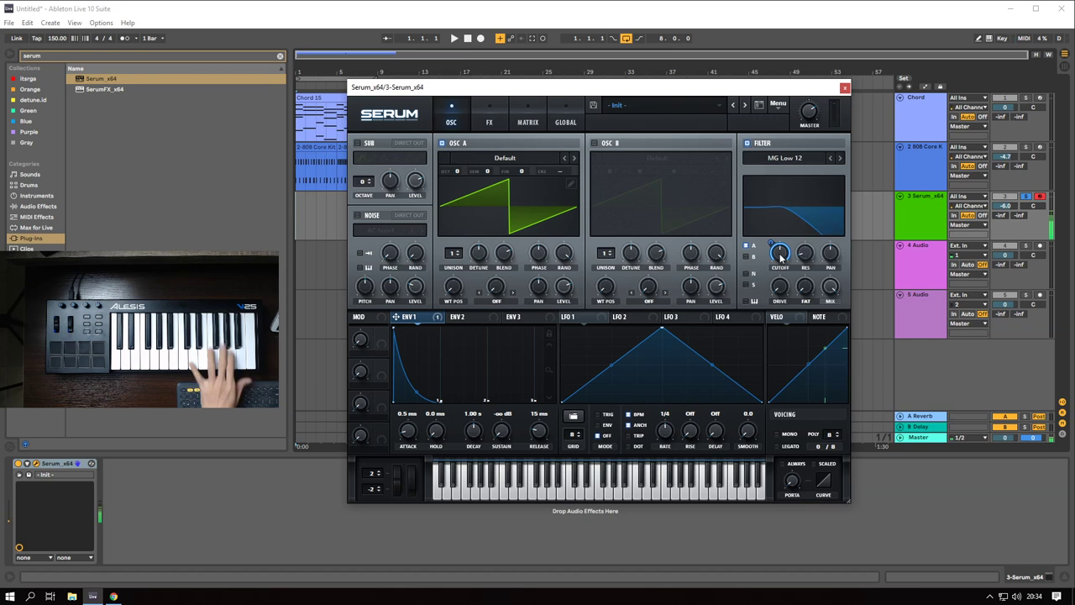
drag(782, 261, 782, 285)
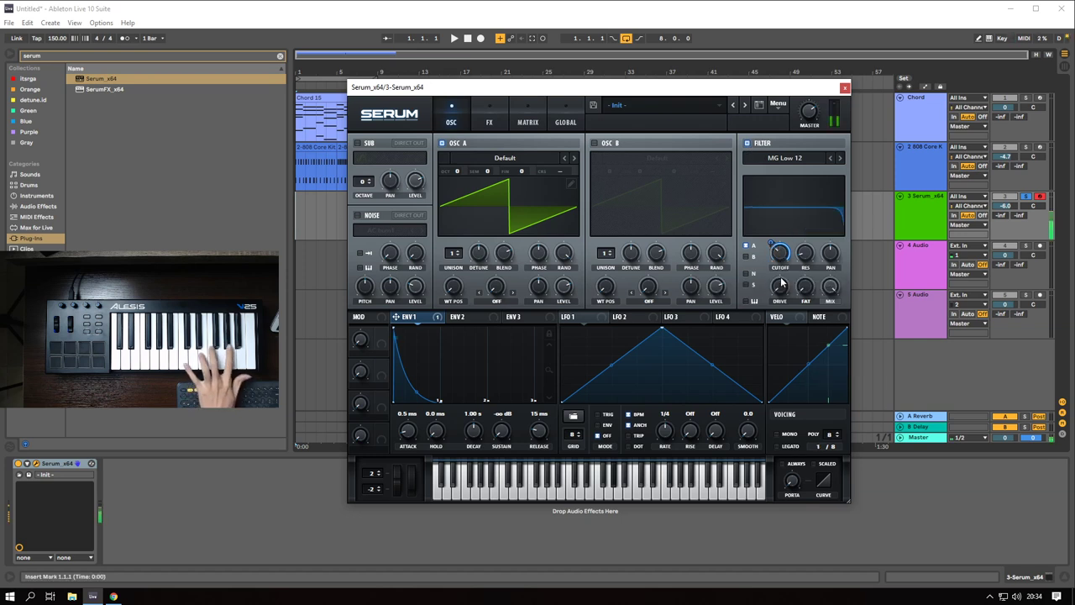
drag(772, 243, 773, 263)
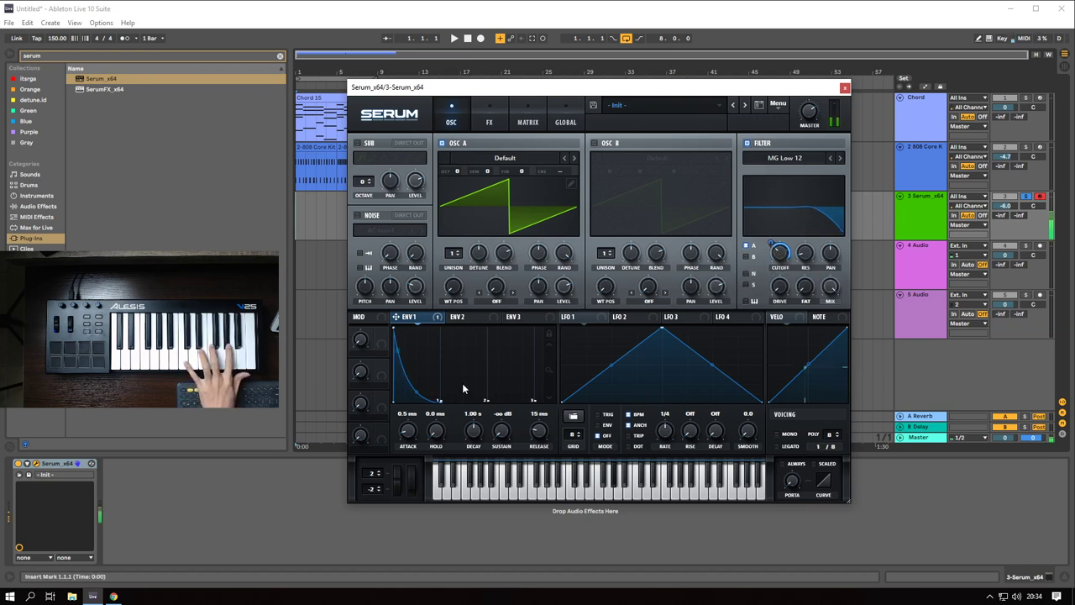
drag(477, 434, 475, 447)
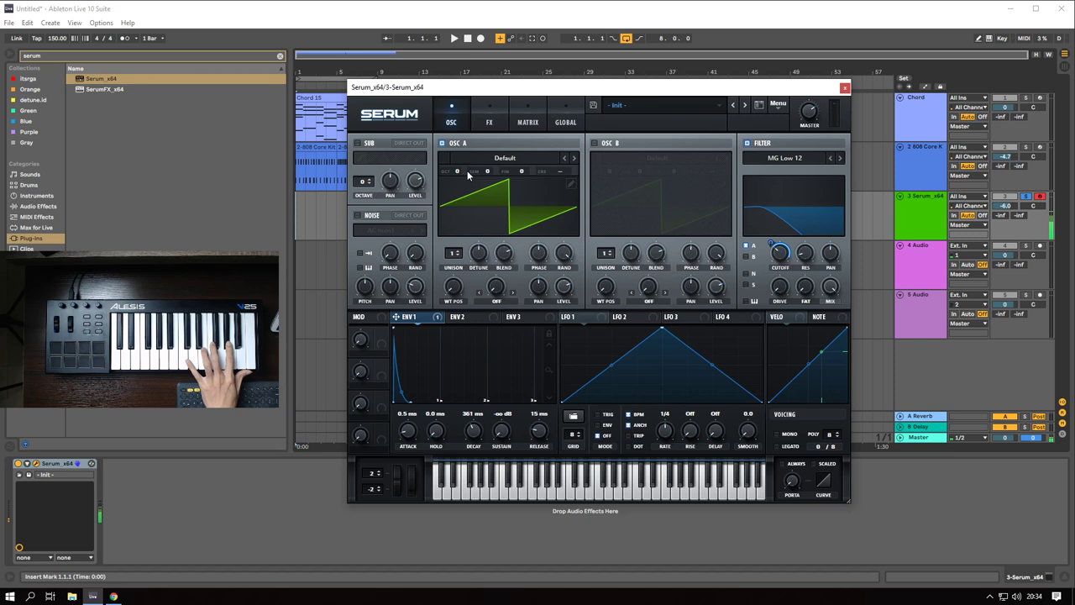
- Add a multiband compressor and a hall reverb with low cut at 46% to the new Serum sound
click(488, 124)
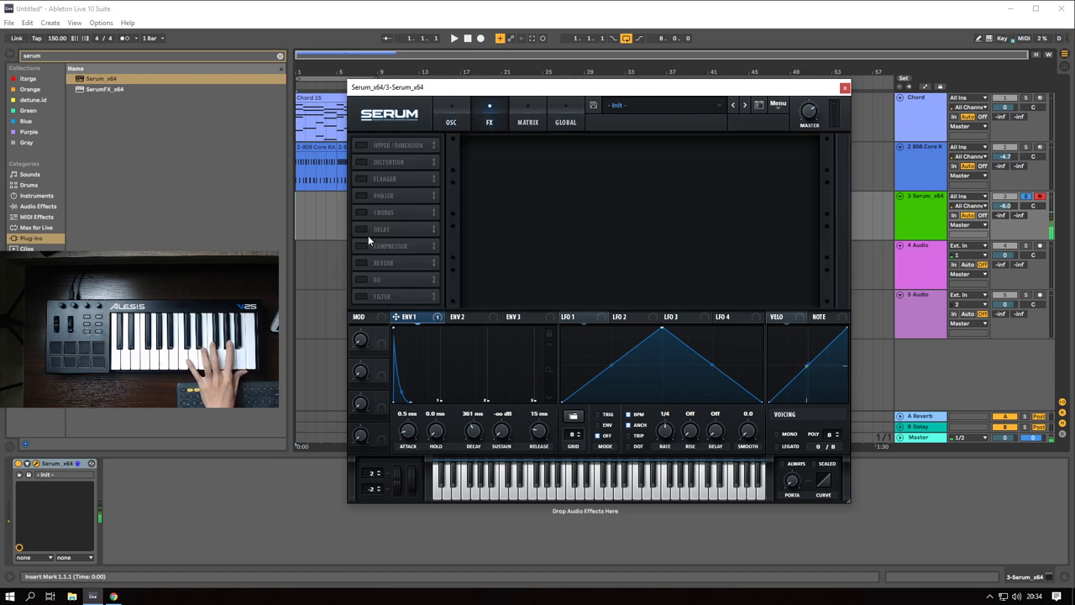
click(361, 246)
click(689, 167)
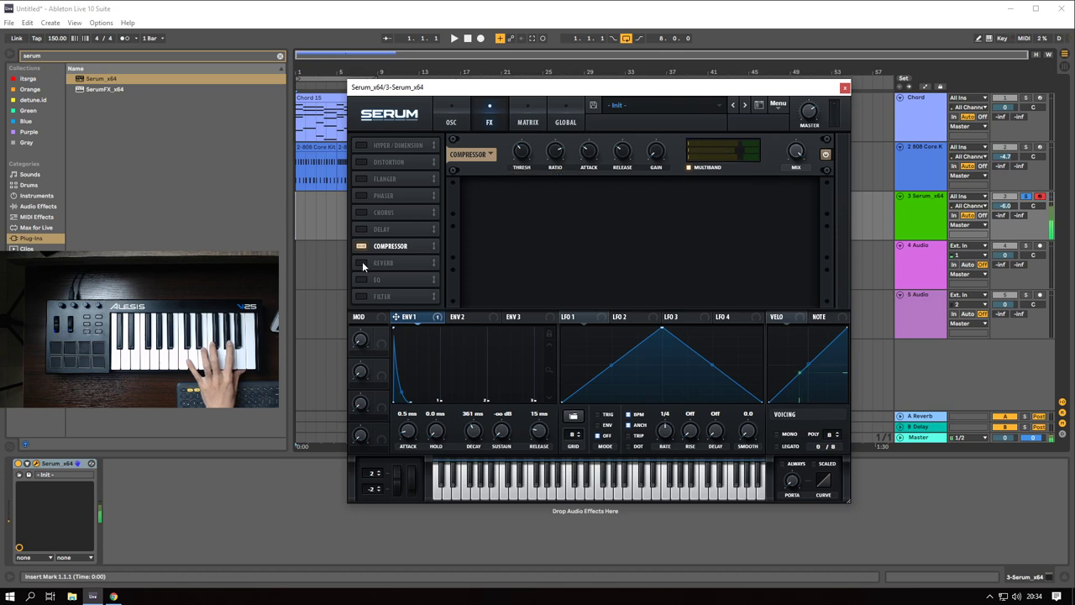
click(361, 263)
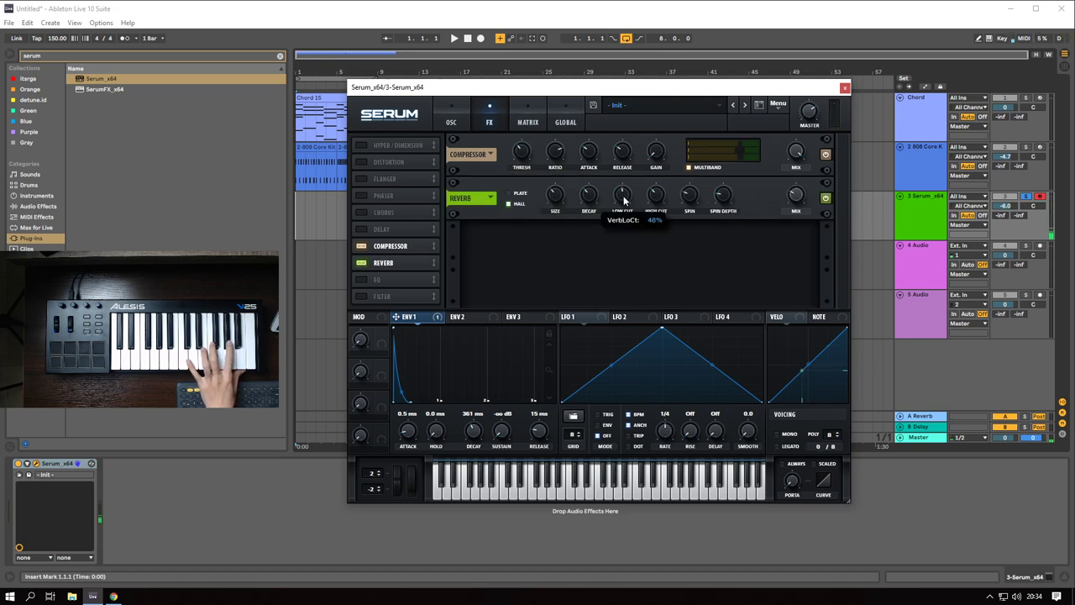
click(846, 88)
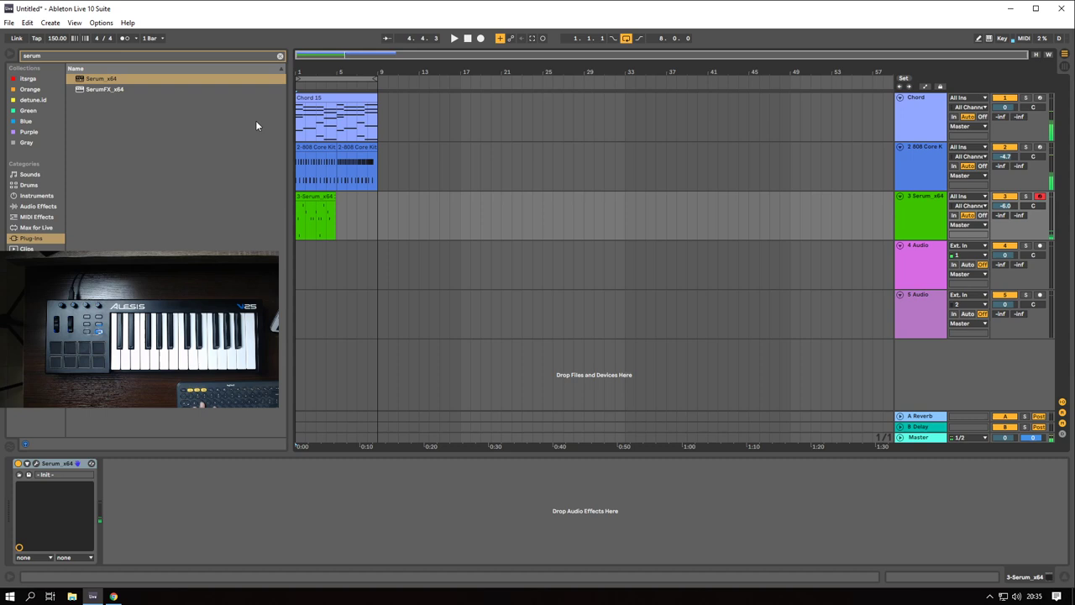
- Re-record the melody on the third track's Serum from bar 1 and extend the clip's end to 5.1.1
click(326, 207)
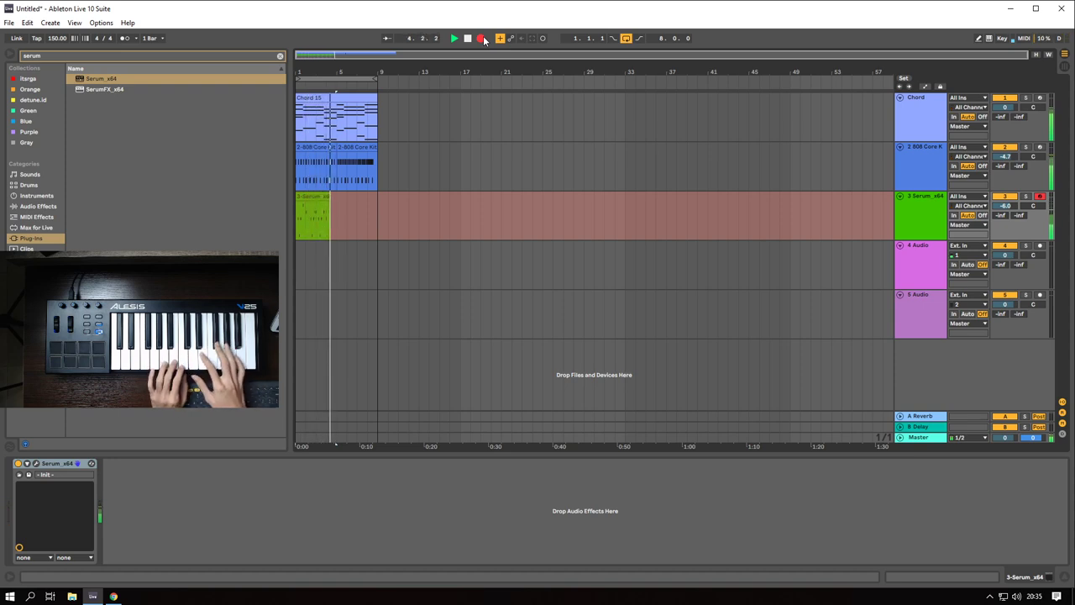
key(space)
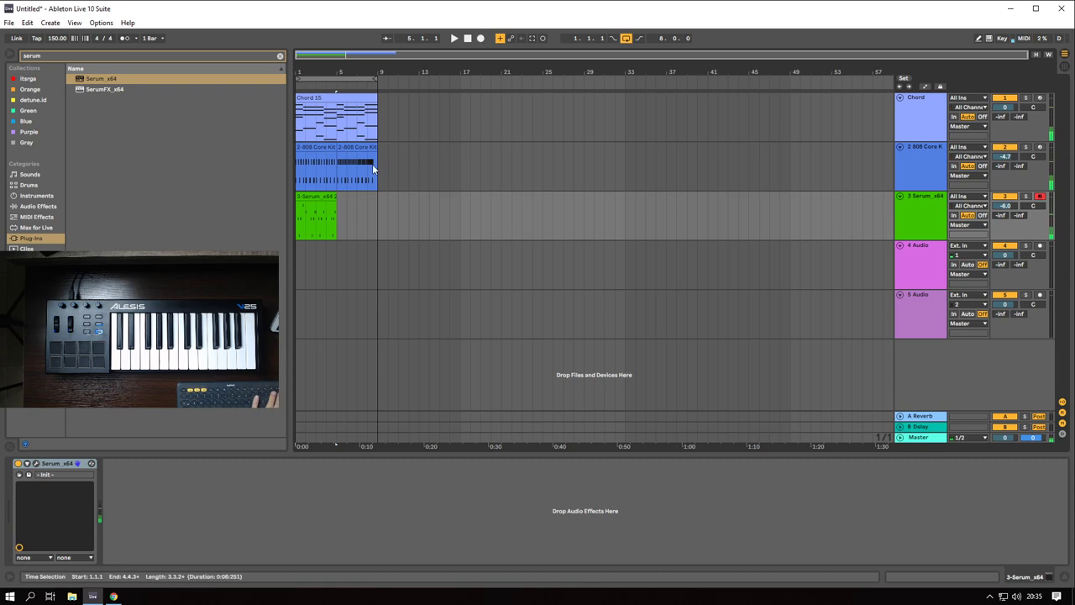
drag(334, 197, 336, 206)
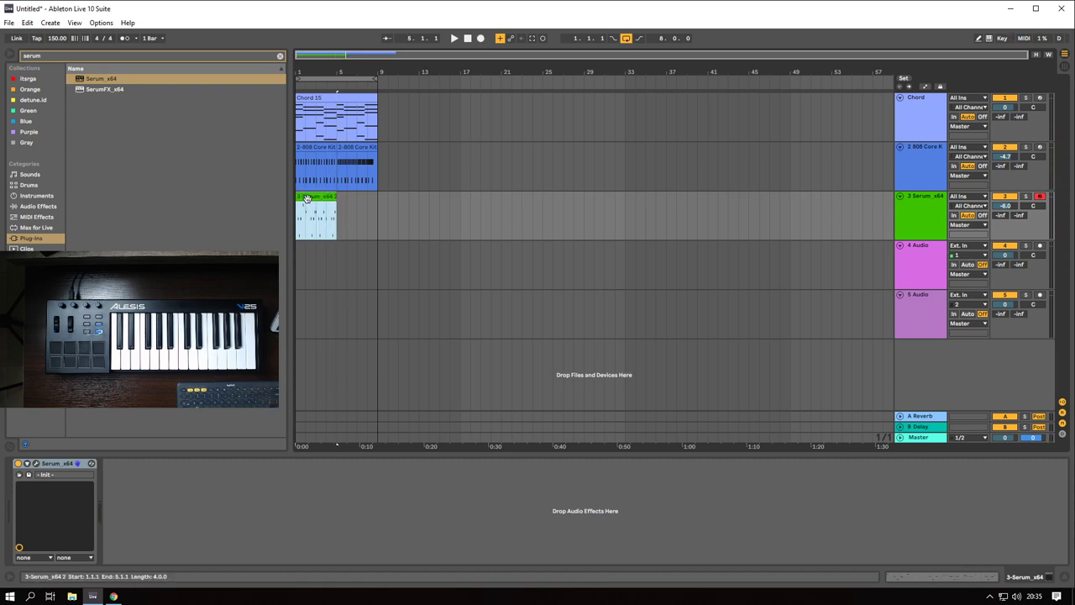
- Quantize the recorded melody notes and duplicate the four-bar clip to fill bars 5 to 8
double_click(307, 198)
key(ctrl+u)
key(space)
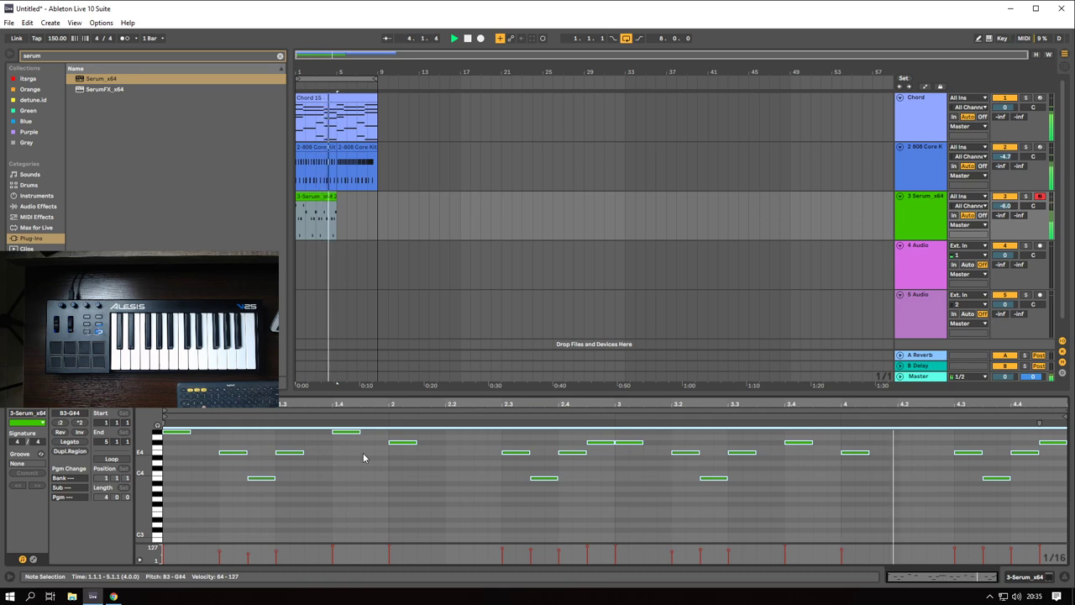
click(319, 196)
key(ctrl+d)
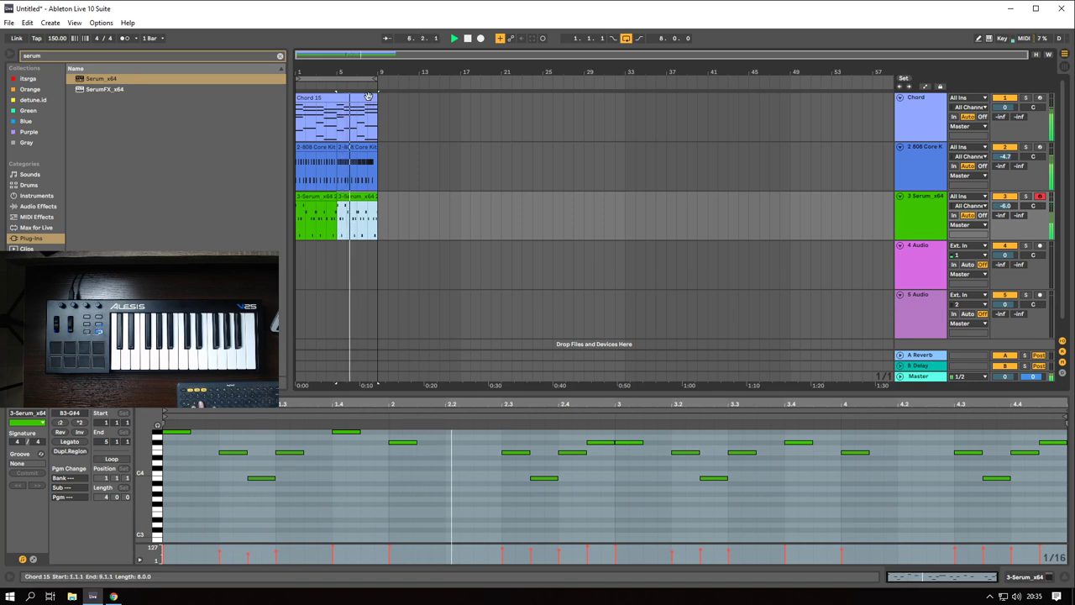
key(space)
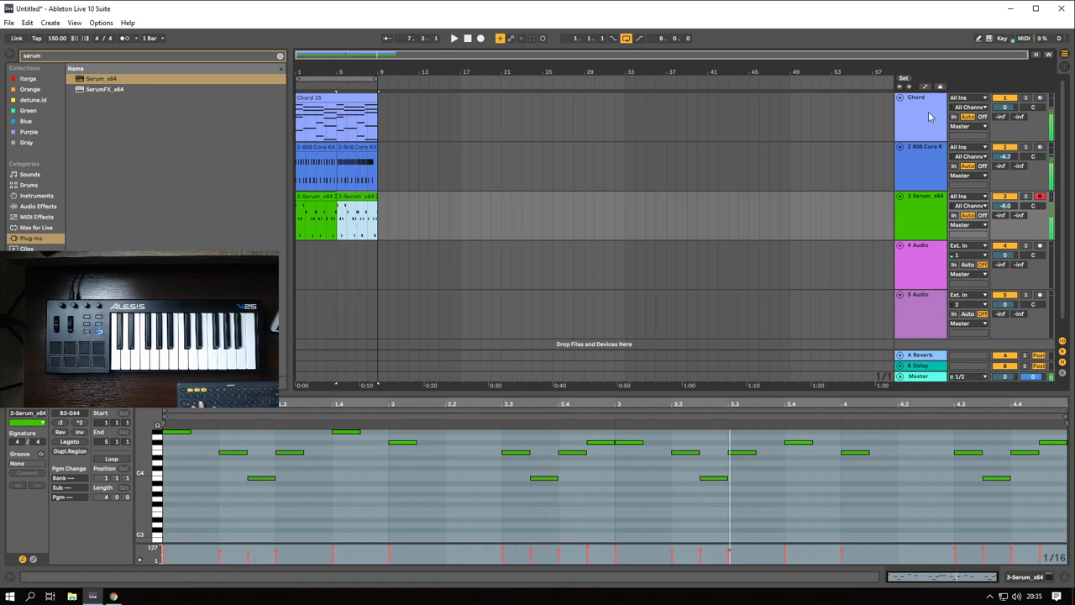
- Solo the Chord track and switch its Serum filter to MG Low 24, adjusting the cutoff modulation
key(a)
key(a)
click(925, 99)
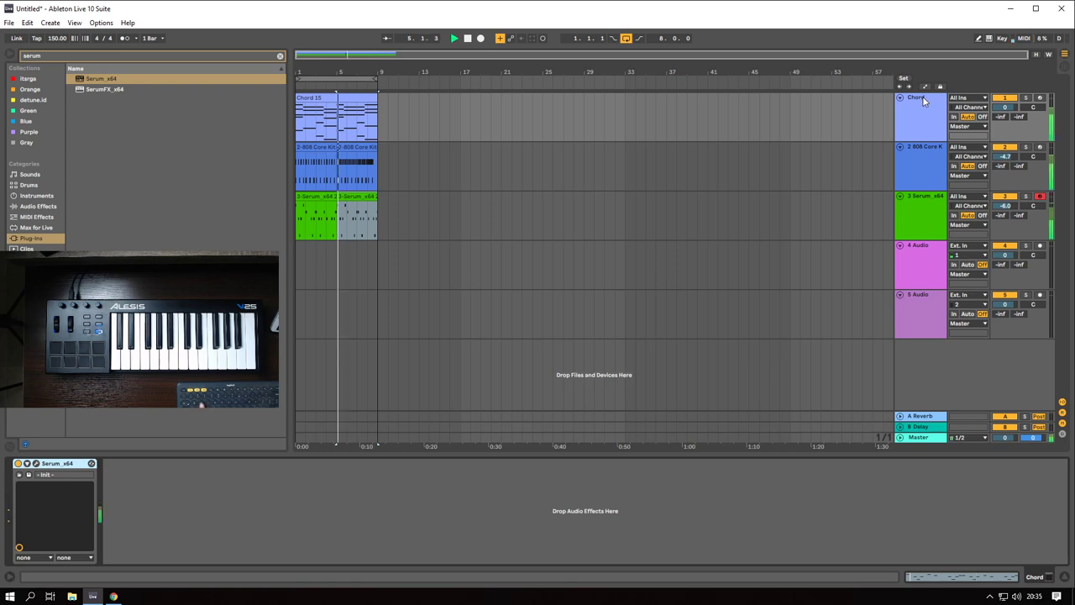
click(922, 104)
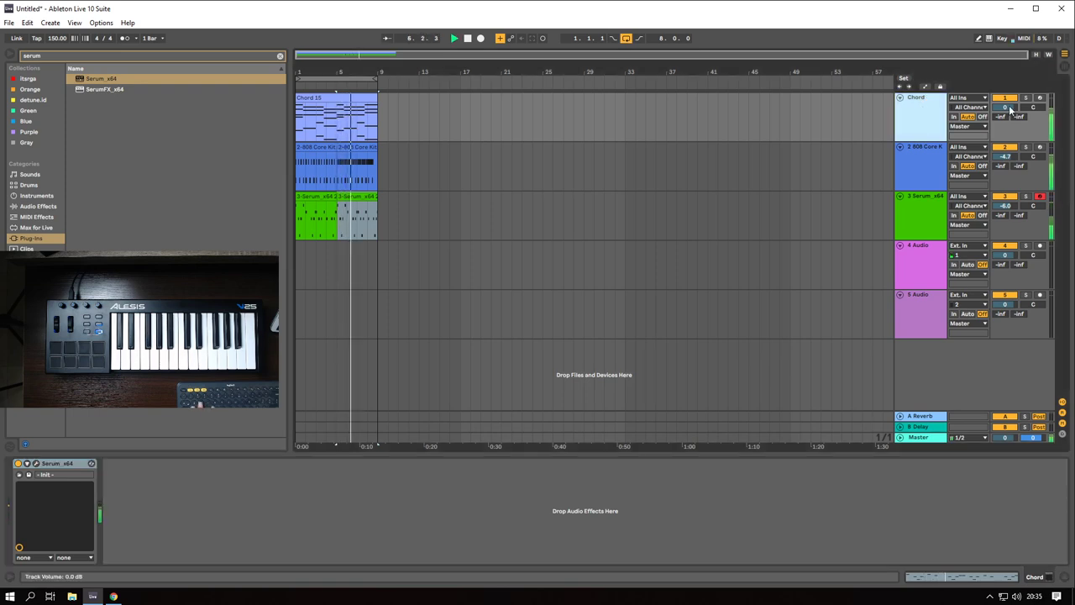
click(36, 463)
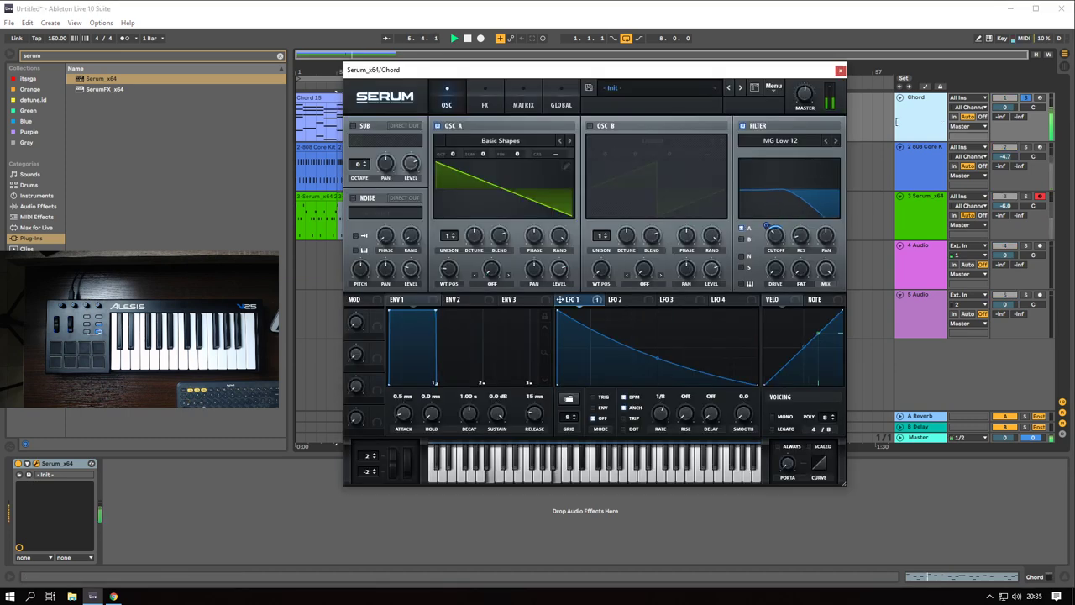
click(836, 141)
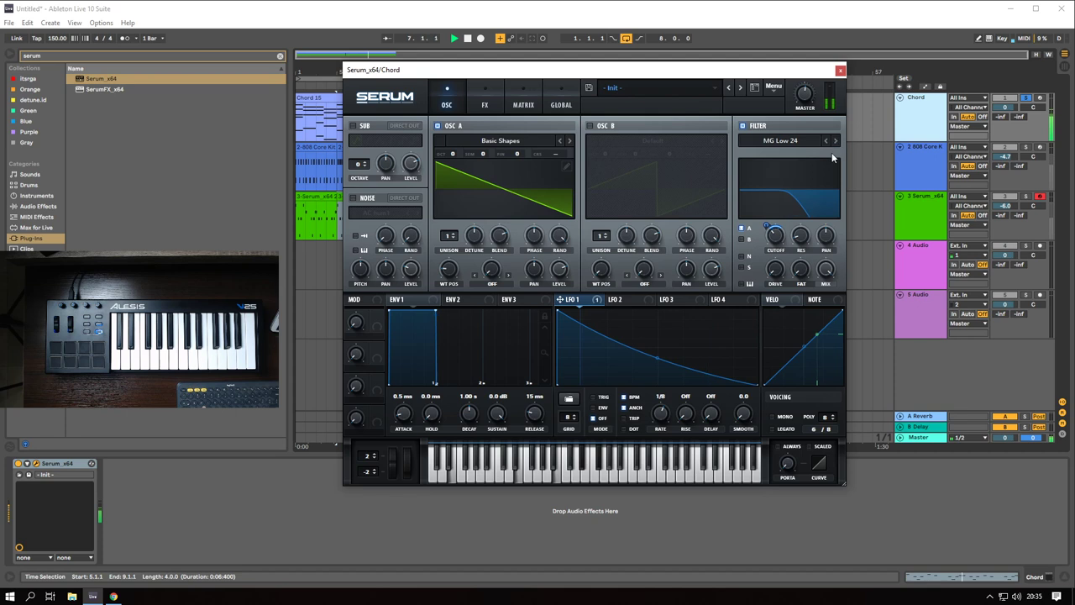
drag(767, 225, 776, 241)
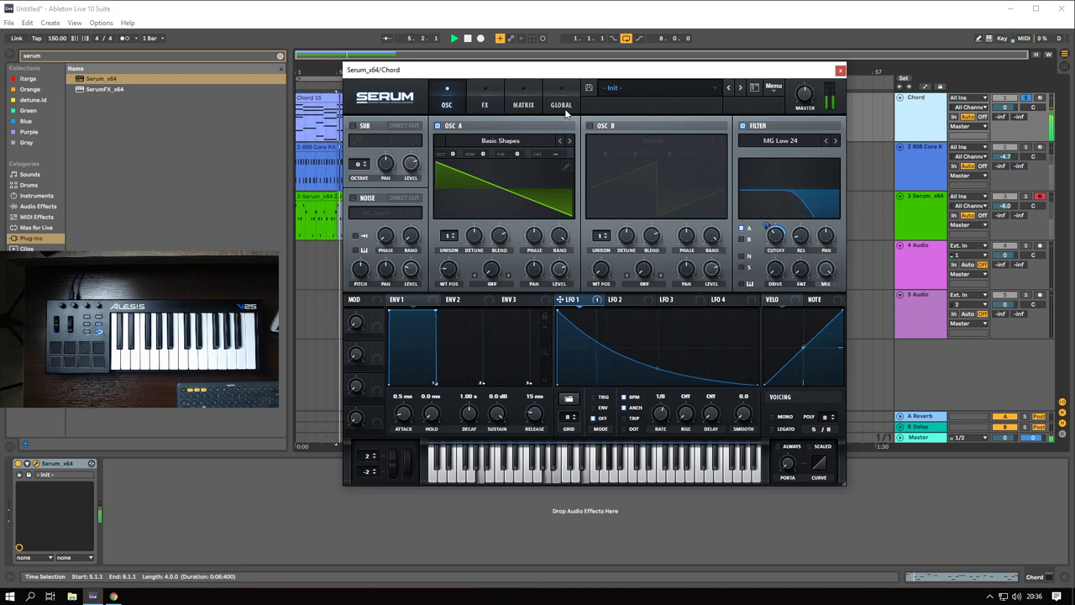
- Try a multiband compressor on the chord sound with its threshold at -10.7 dB
click(482, 108)
click(357, 230)
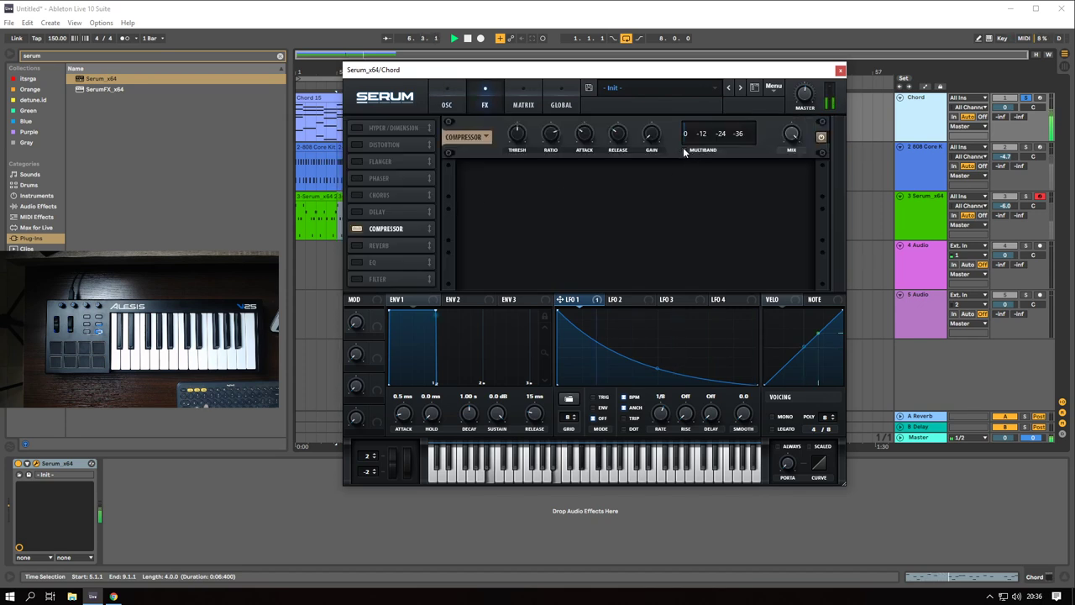
drag(515, 137, 515, 154)
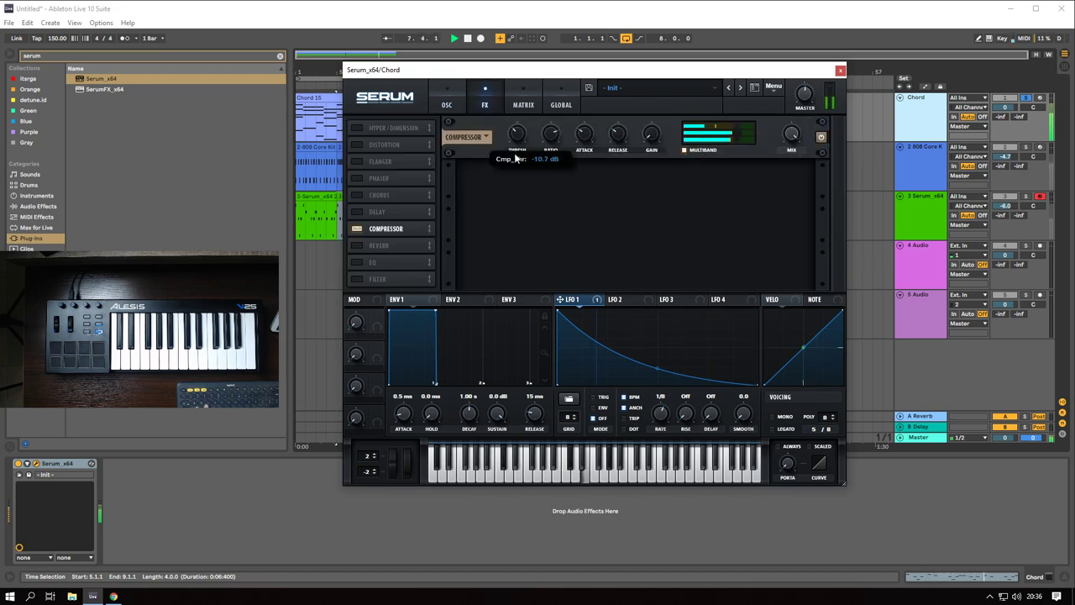
click(358, 228)
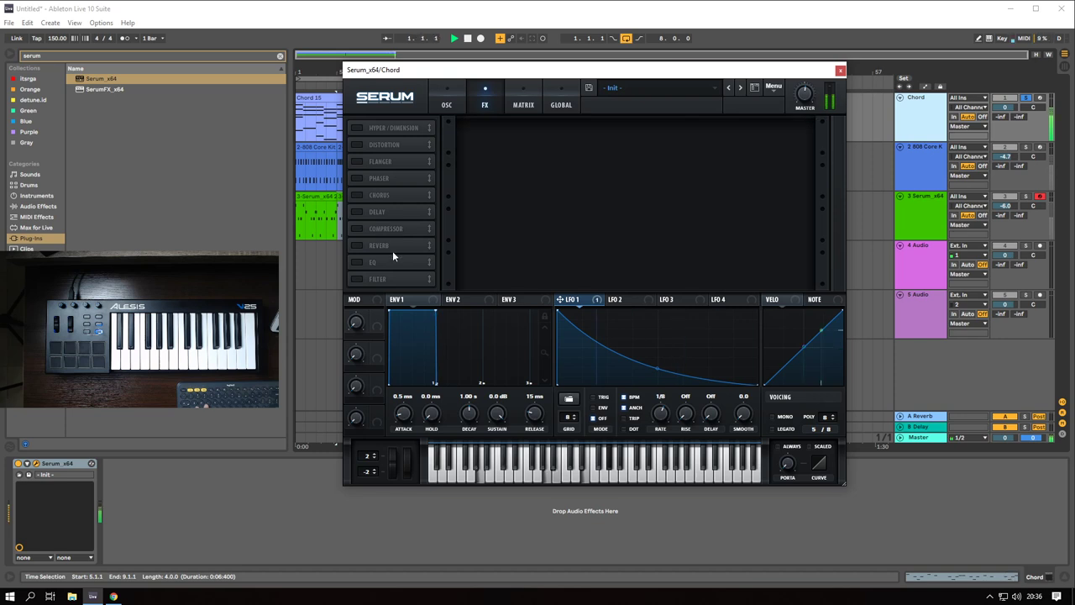
- Enable the hall reverb on the chord sound and close the Serum window
click(357, 246)
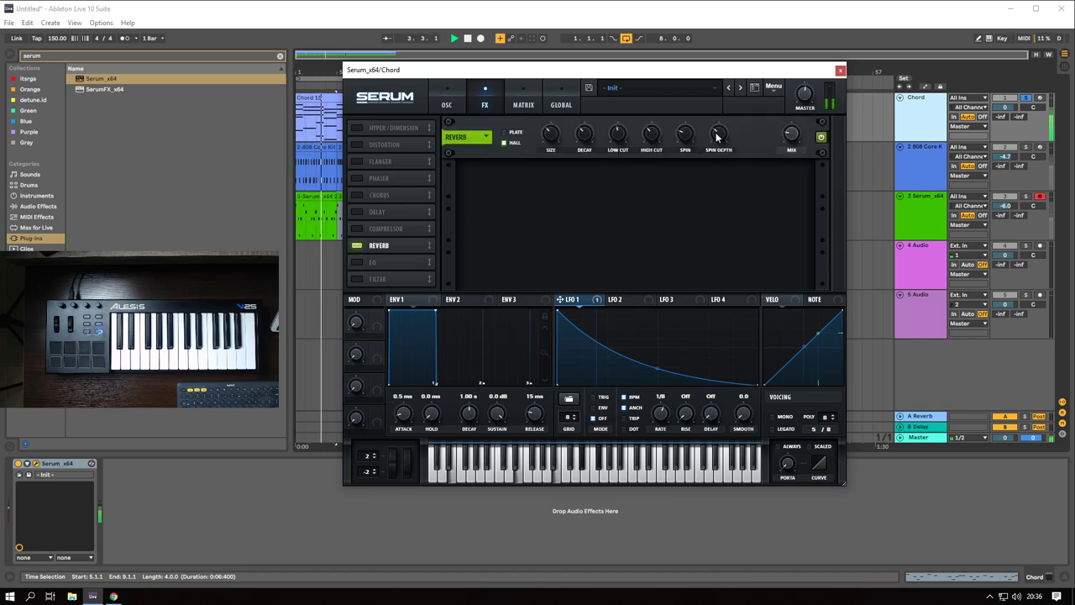
click(840, 70)
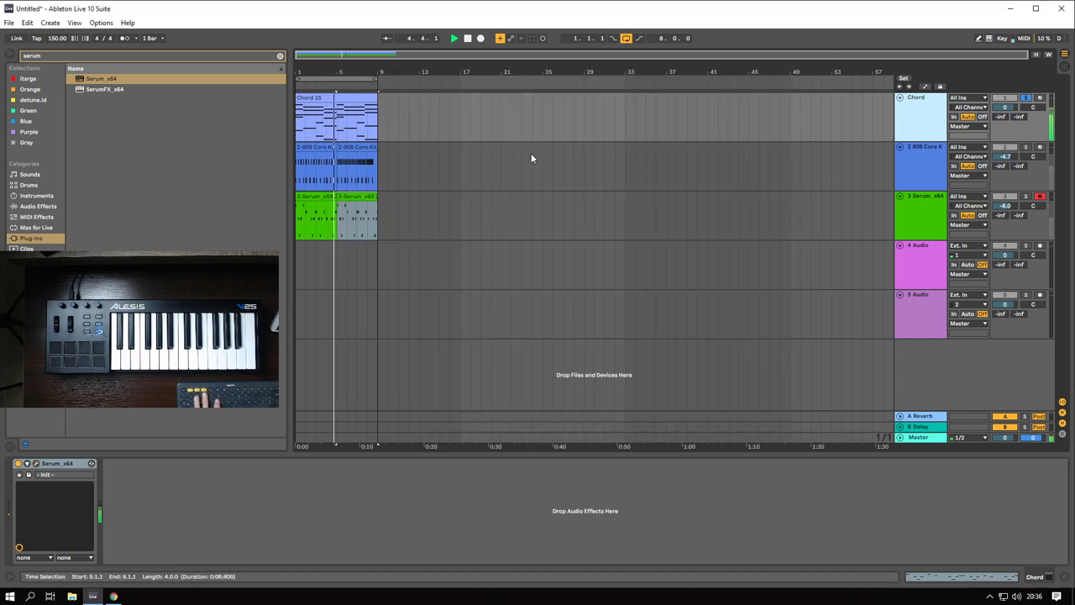
- Open the Chord 15 clip and delete the low bass notes under the first three chords in bars 1 to 4
double_click(324, 98)
key(space)
drag(144, 478, 168, 481)
scroll(265, 486, up, 1)
scroll(266, 487, down, 2)
scroll(265, 486, up, 2)
key(space)
scroll(210, 477, up, 2)
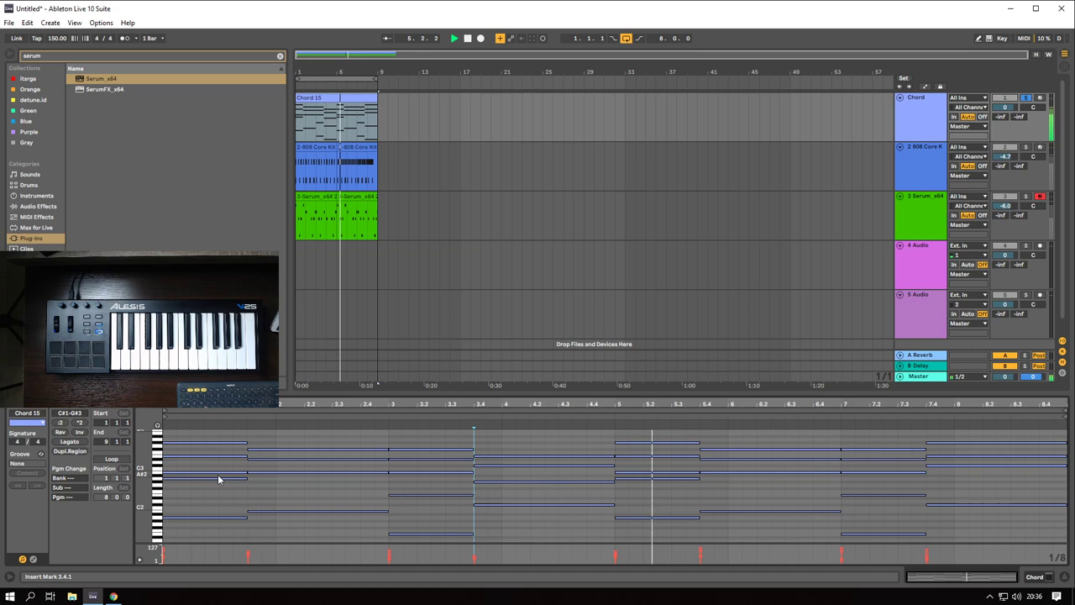
click(425, 532)
key(Delete)
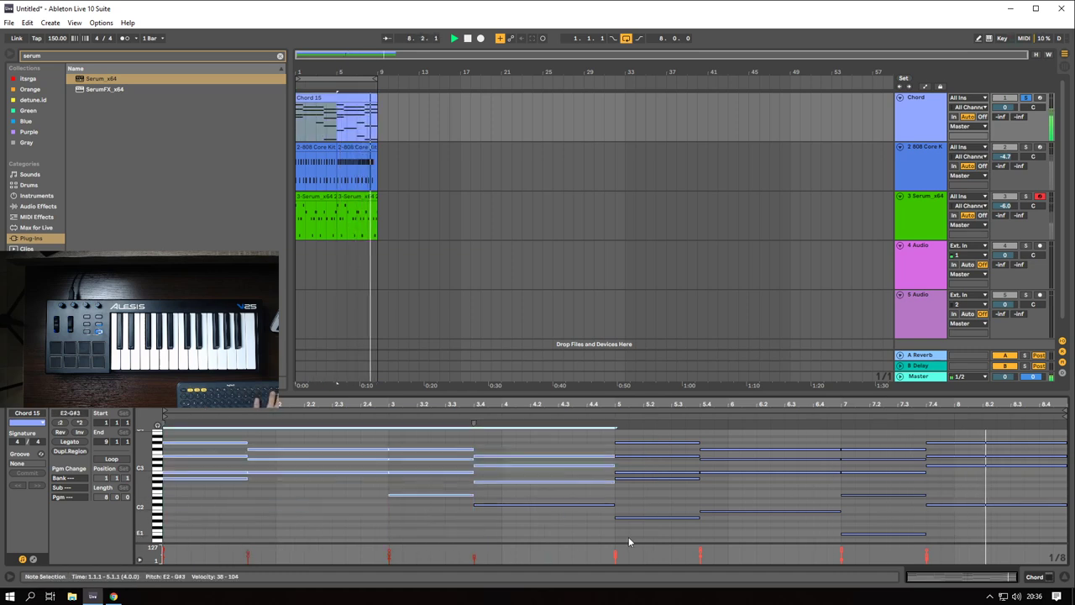
- Delete the low bass notes under all four chords in bars 5 to 8 of the chord clip
click(552, 535)
drag(526, 495, 556, 538)
click(556, 537)
drag(649, 507, 972, 541)
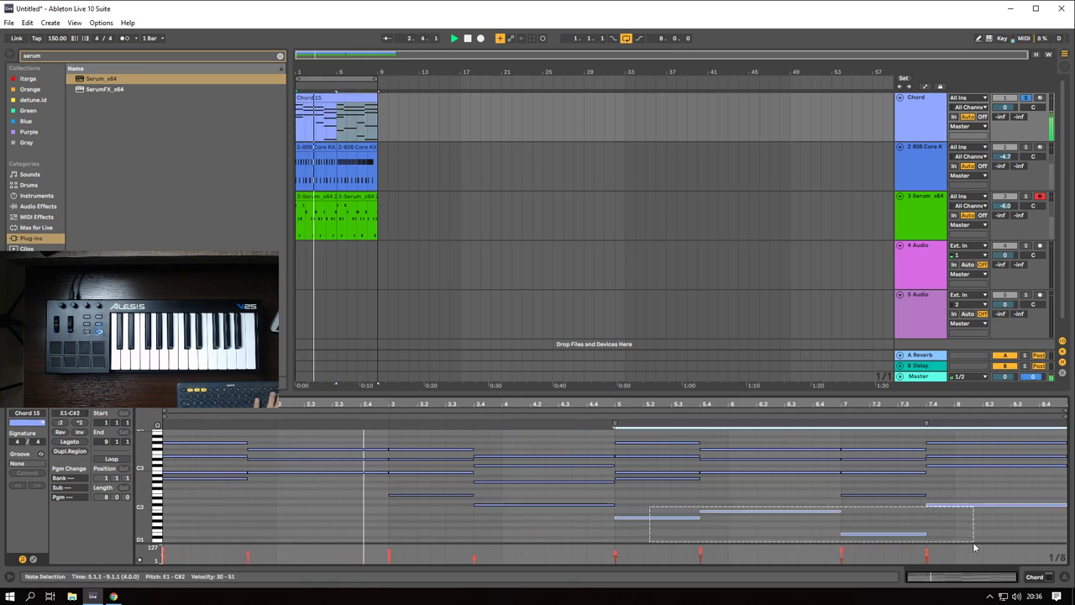
key(Delete)
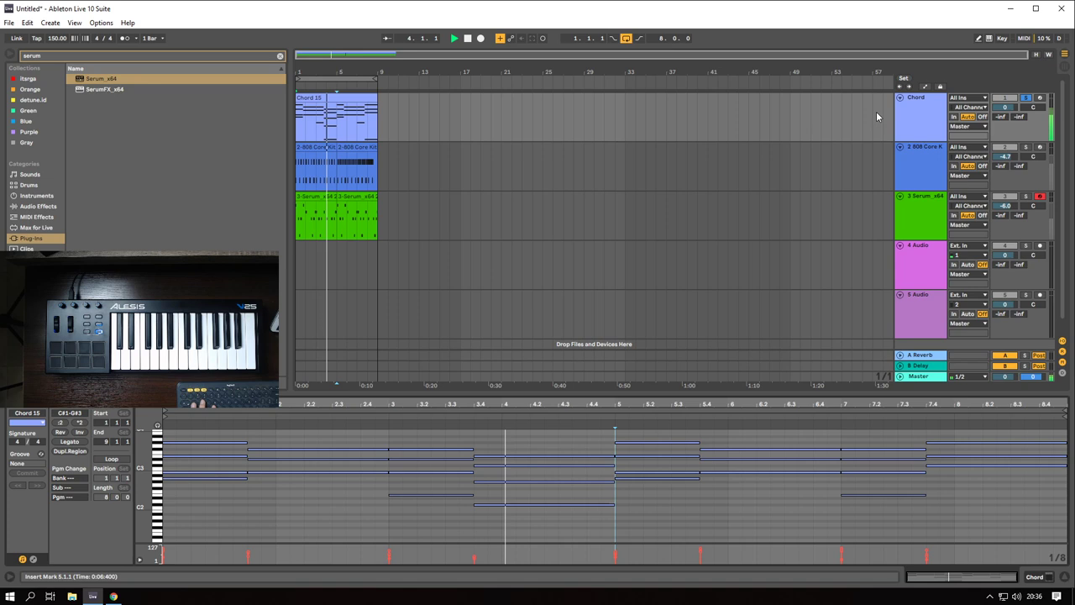
- Delete the two remaining C#1 notes under the chords starting at 3.4 and 7.4
scroll(710, 465, down, 2)
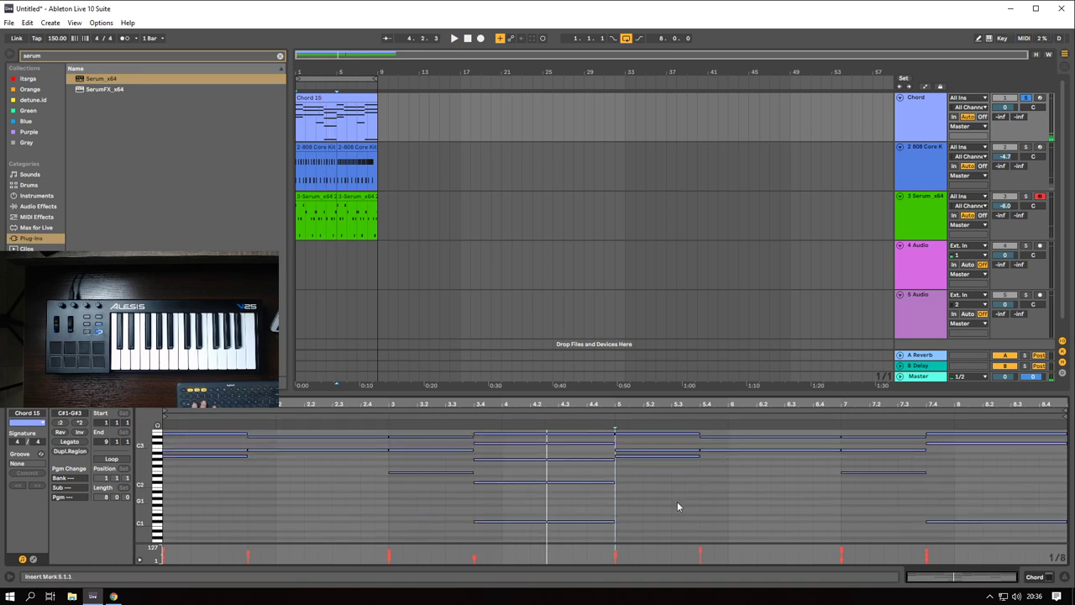
drag(618, 506, 164, 431)
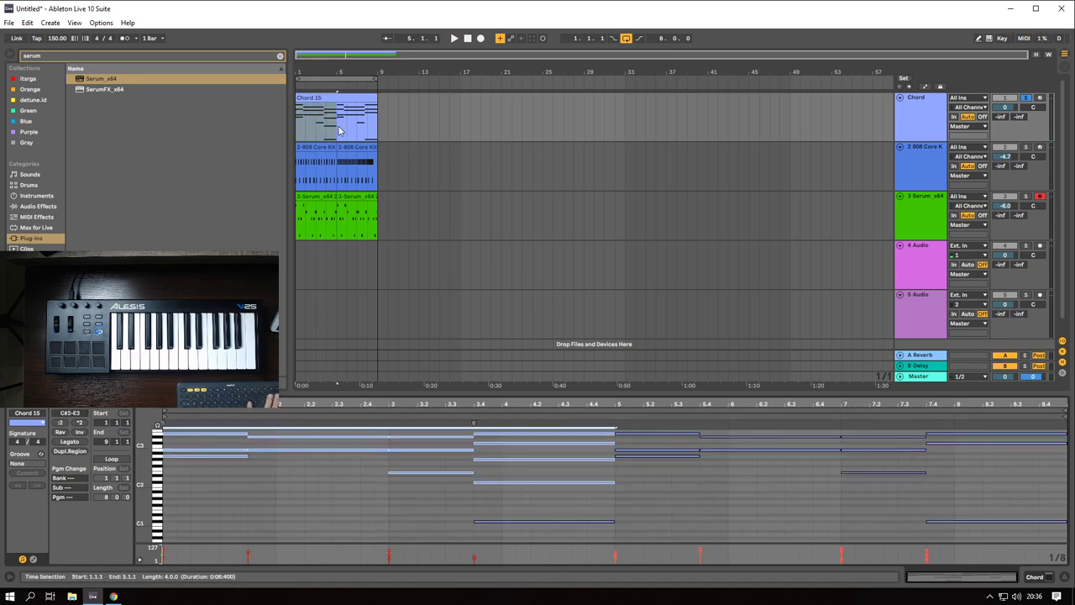
click(323, 97)
scroll(516, 462, down, 3)
scroll(521, 472, up, 1)
double_click(535, 498)
scroll(878, 493, down, 1)
drag(912, 488, 1022, 511)
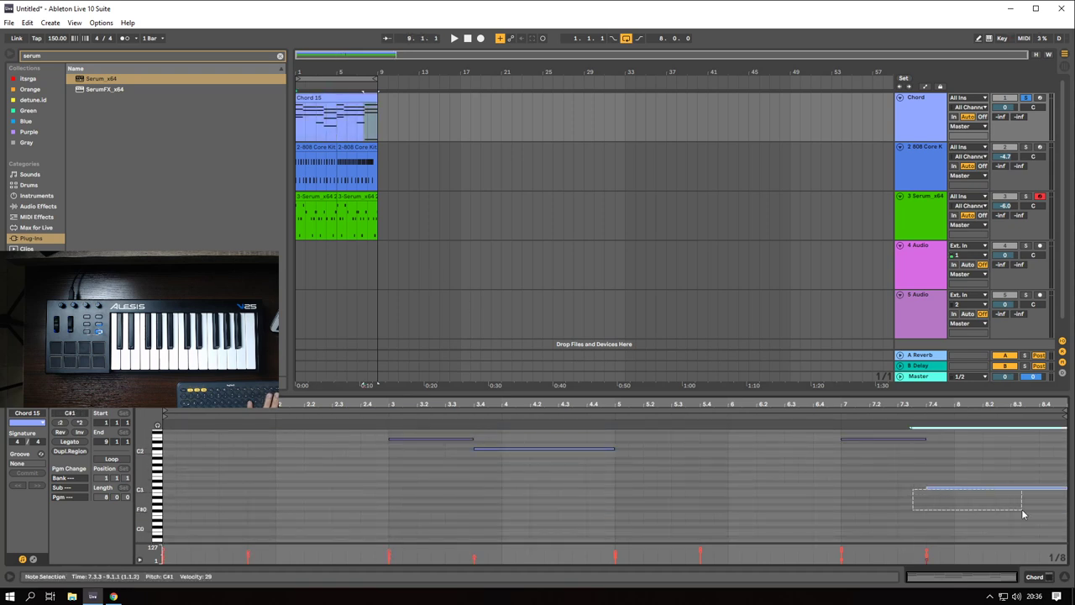
key(Delete)
- Play the thinned-out chords from the start and unsolo the Chord track to hear the full mix
scroll(769, 501, up, 4)
key(Home)
key(space)
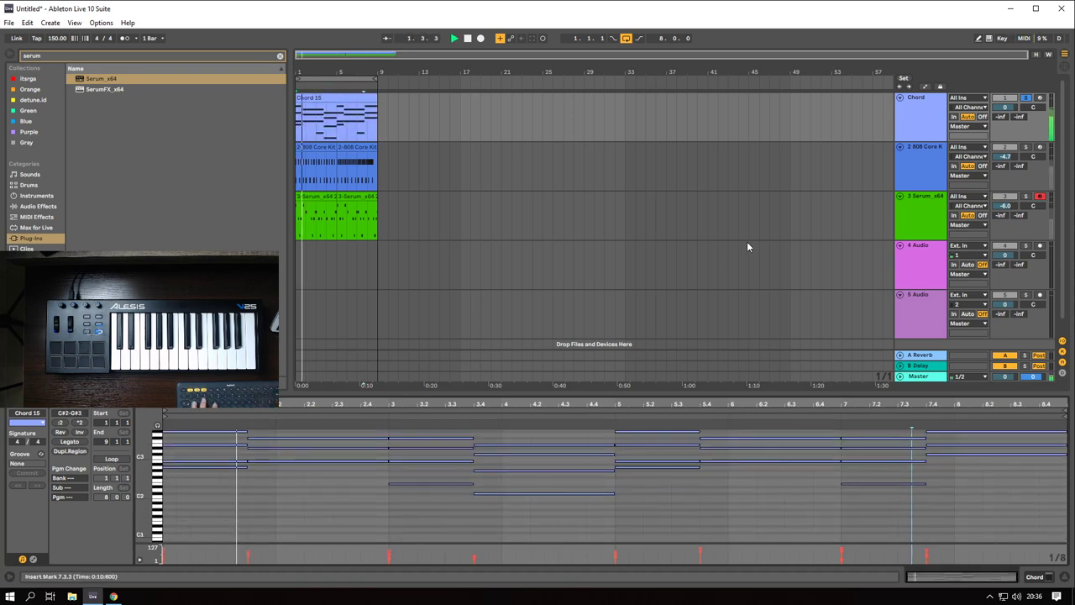
click(933, 112)
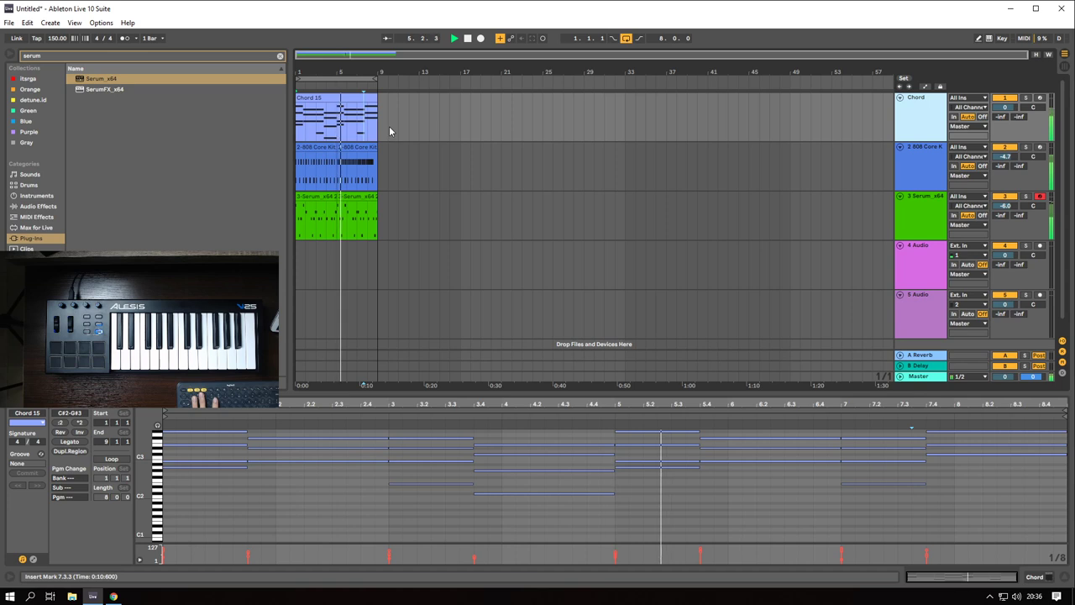
key(space)
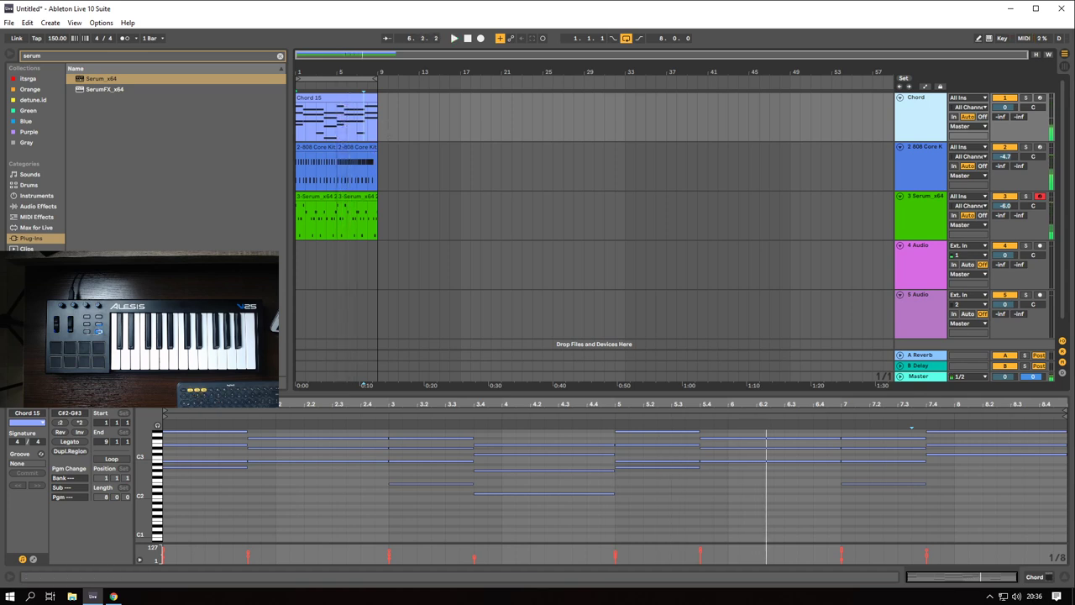
- Clear the browser search and show the samples in the Blue collection
click(35, 80)
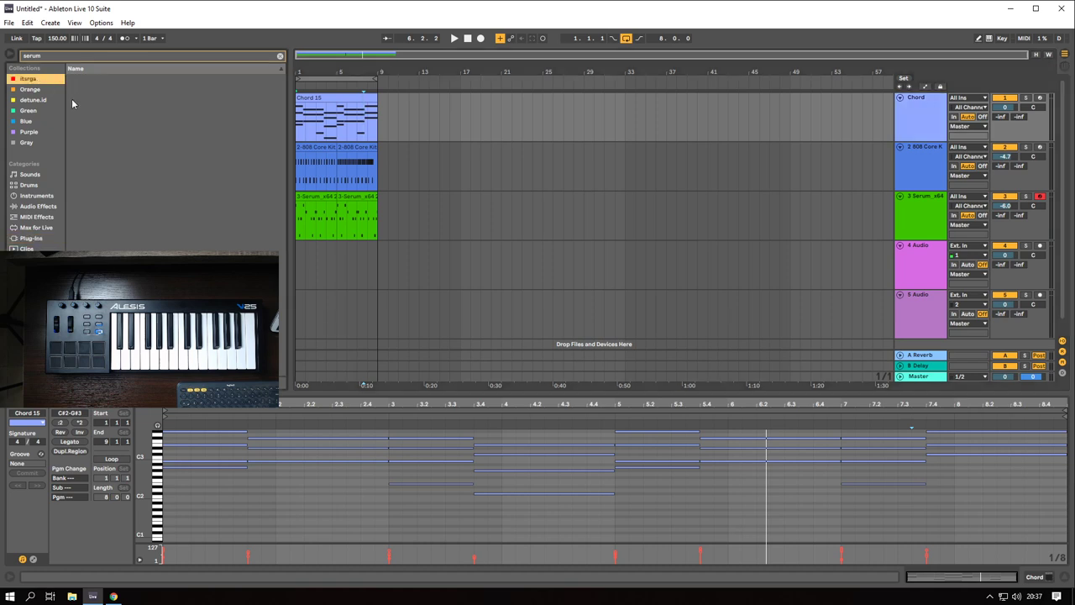
click(281, 57)
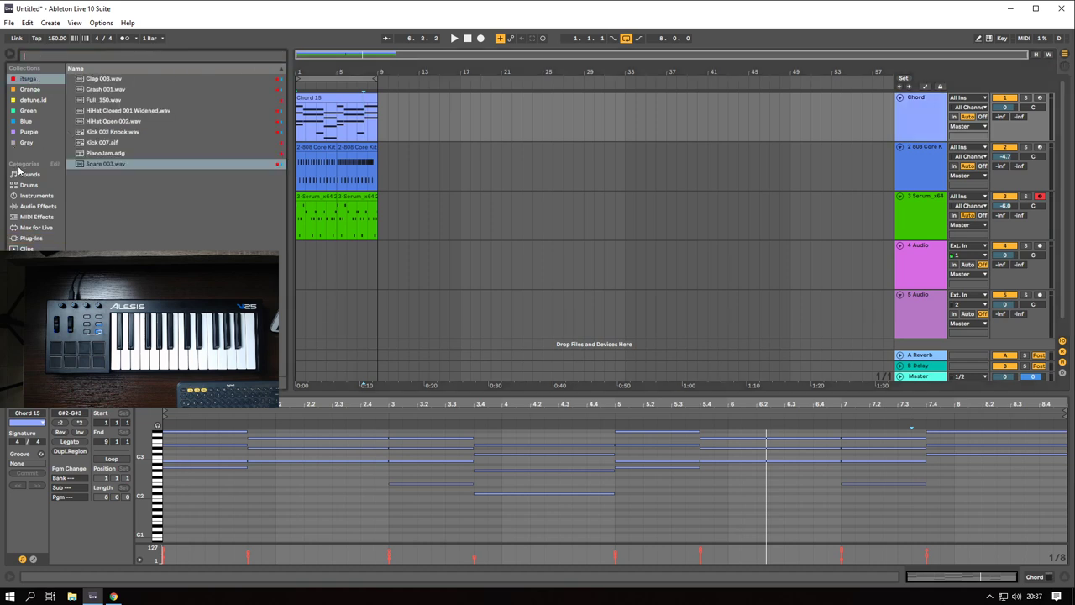
click(36, 122)
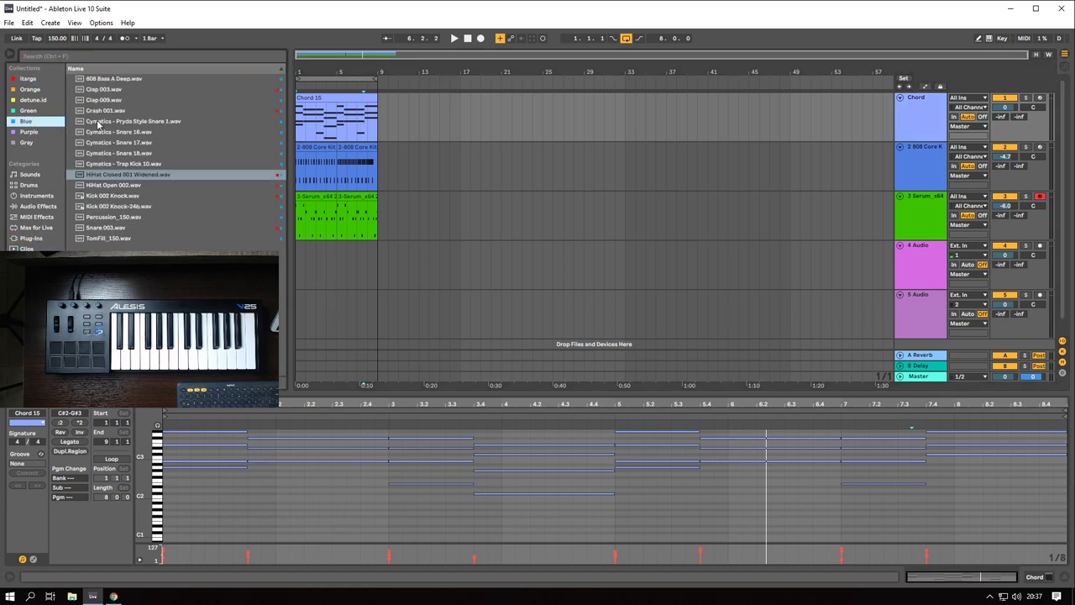
- Audition the kick, hi-hat, snare, crash, clap and percussion samples in the Blue collection for a suitable drum sound
click(126, 197)
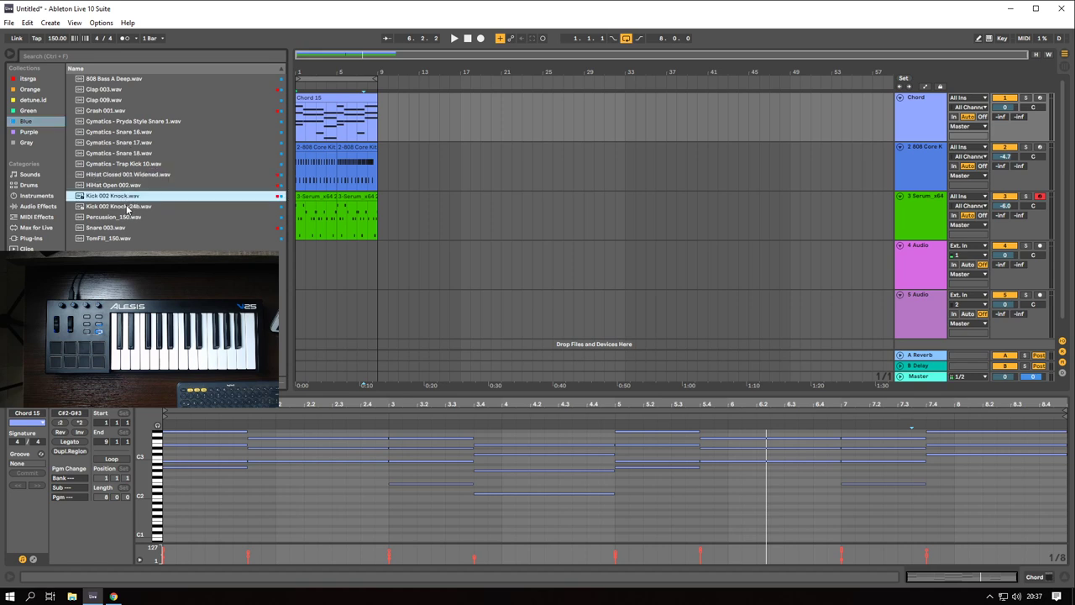
click(119, 186)
click(118, 174)
click(119, 164)
click(116, 142)
click(117, 132)
click(118, 121)
click(118, 110)
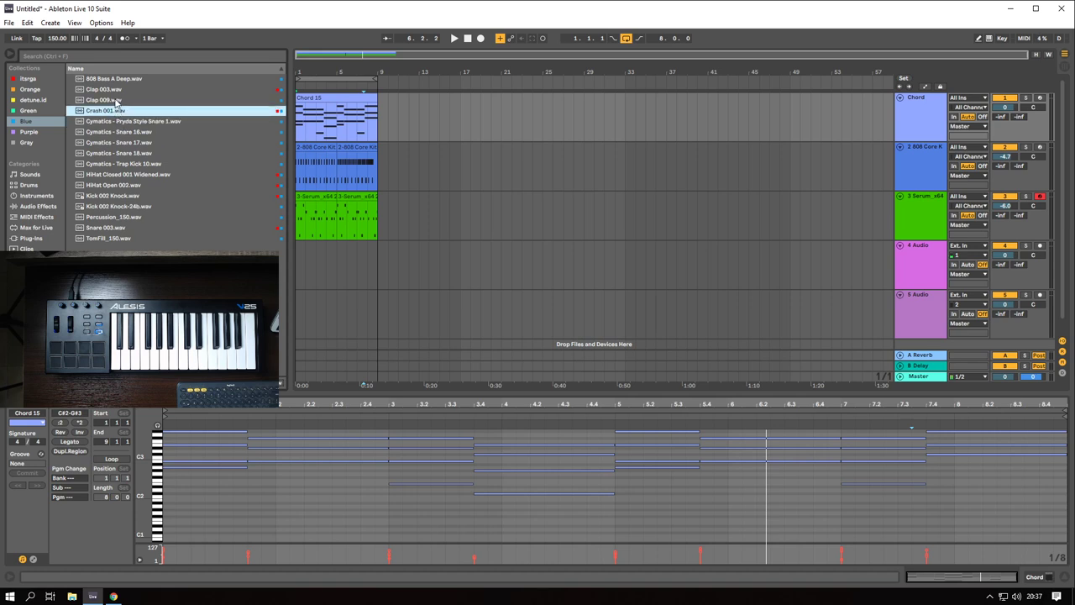
click(117, 101)
click(118, 90)
click(114, 166)
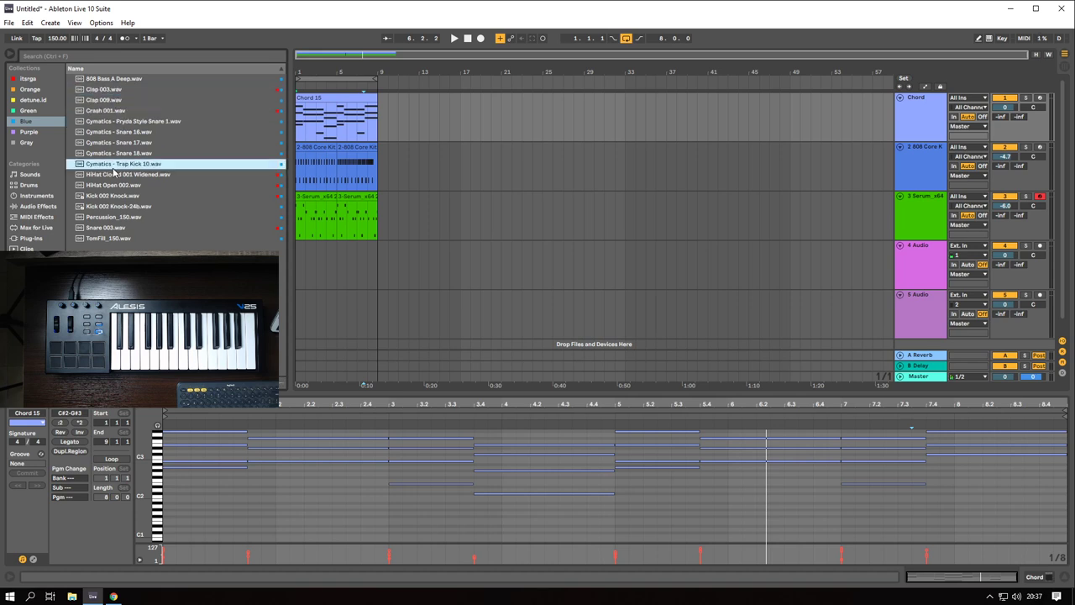
click(121, 217)
click(121, 206)
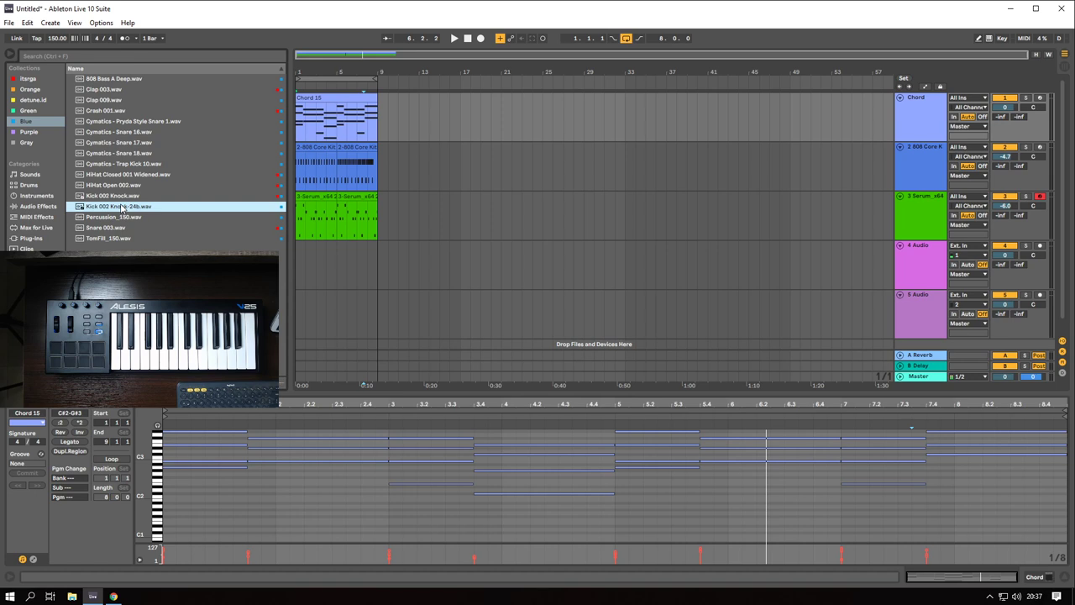
click(122, 195)
click(118, 186)
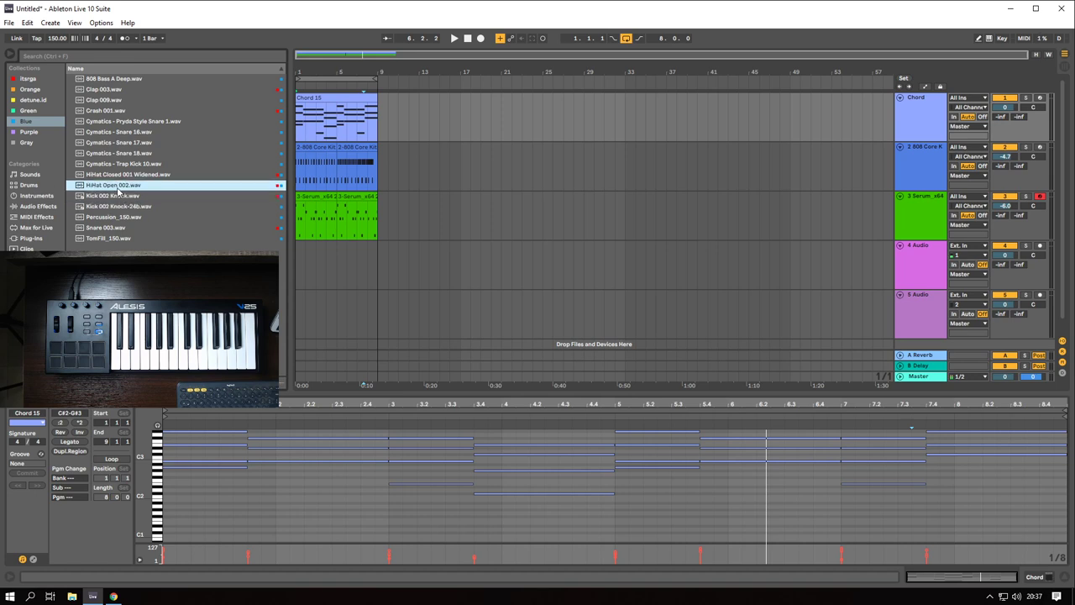
click(117, 198)
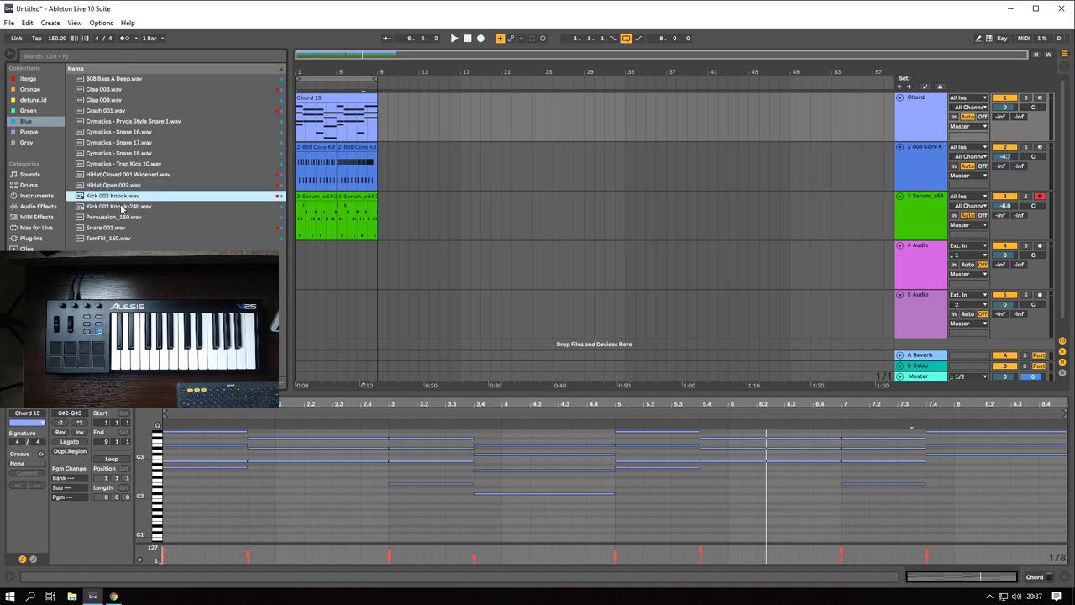
click(124, 164)
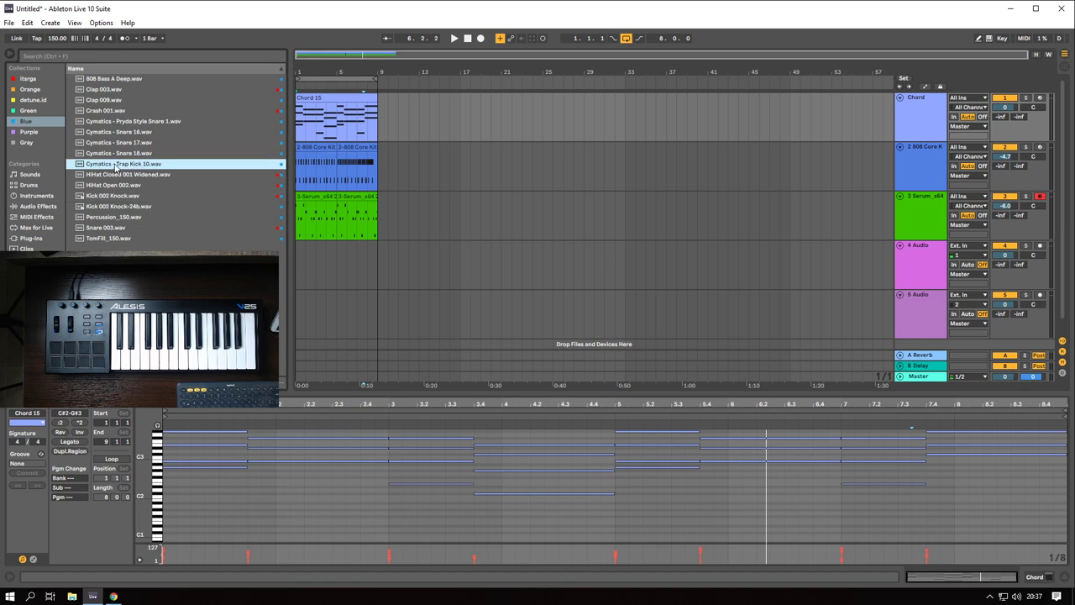
click(378, 264)
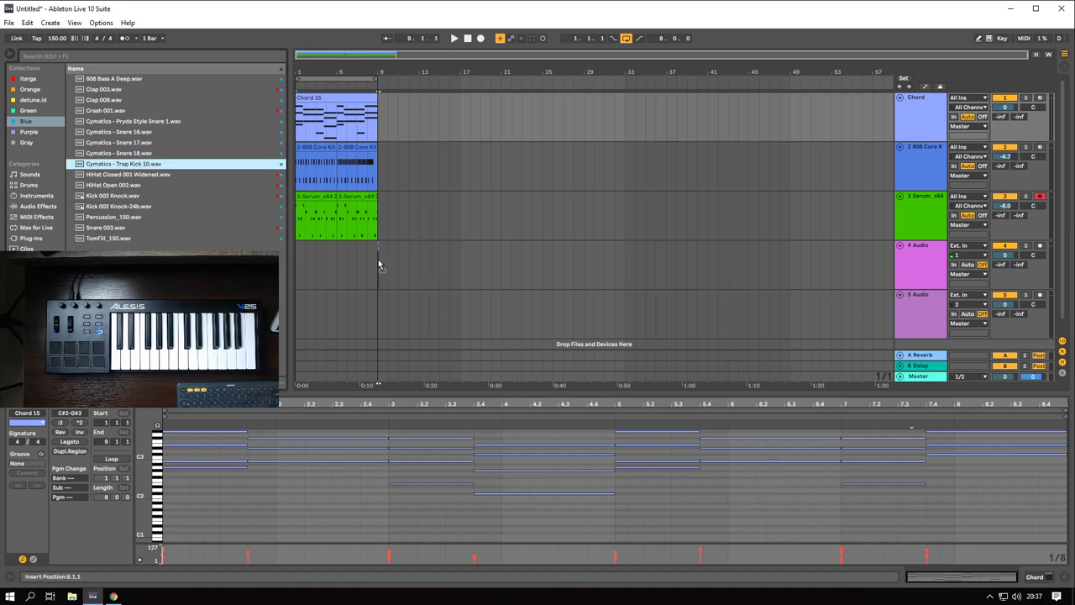
- Place Full_150.wav from the red collection on the fourth track at bar 9 and loop that four-bar region
click(34, 90)
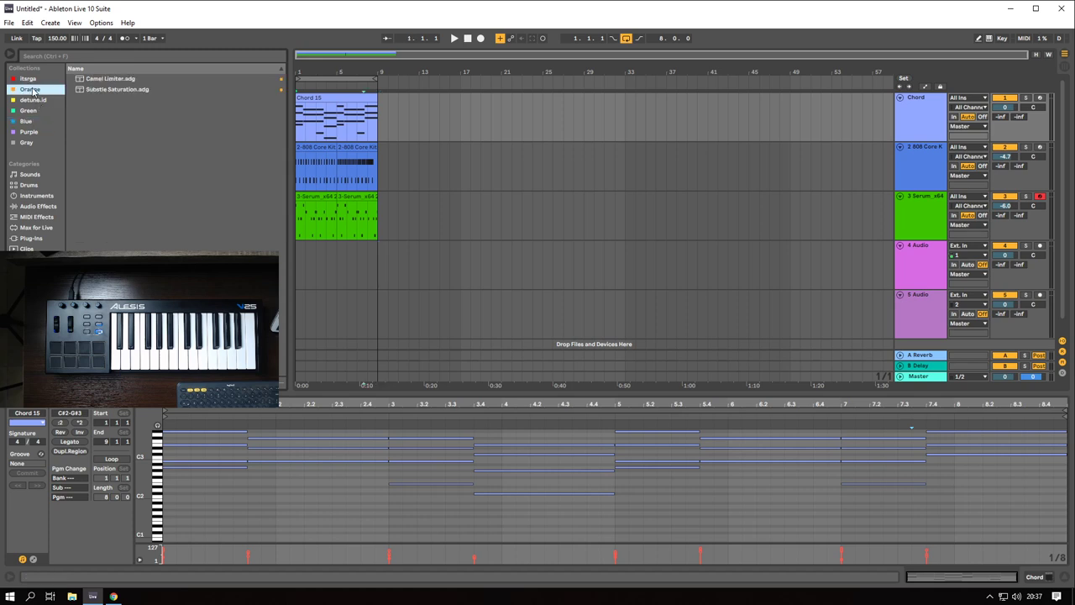
key(Up)
drag(104, 100, 405, 267)
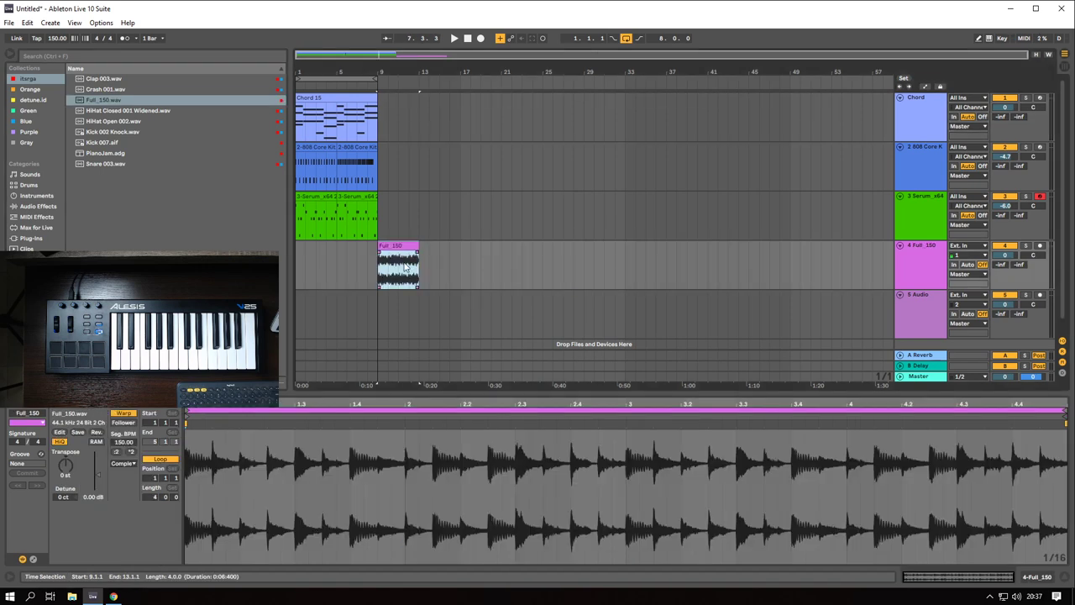
click(396, 244)
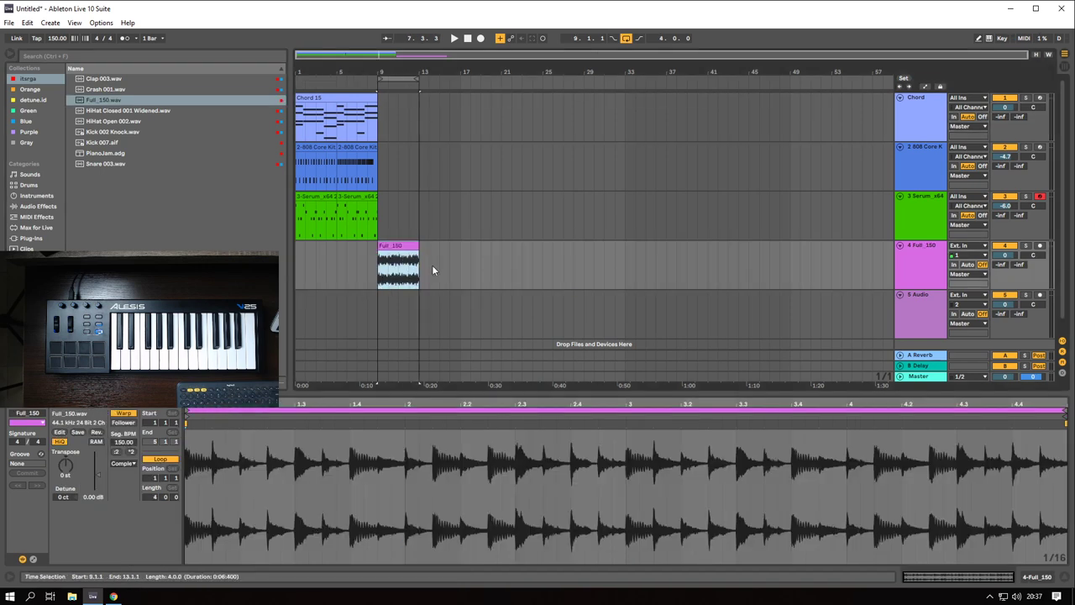
- Lower the Full_150 track's volume to -5.0 dB and play the looped region
drag(1006, 255, 1006, 272)
key(space)
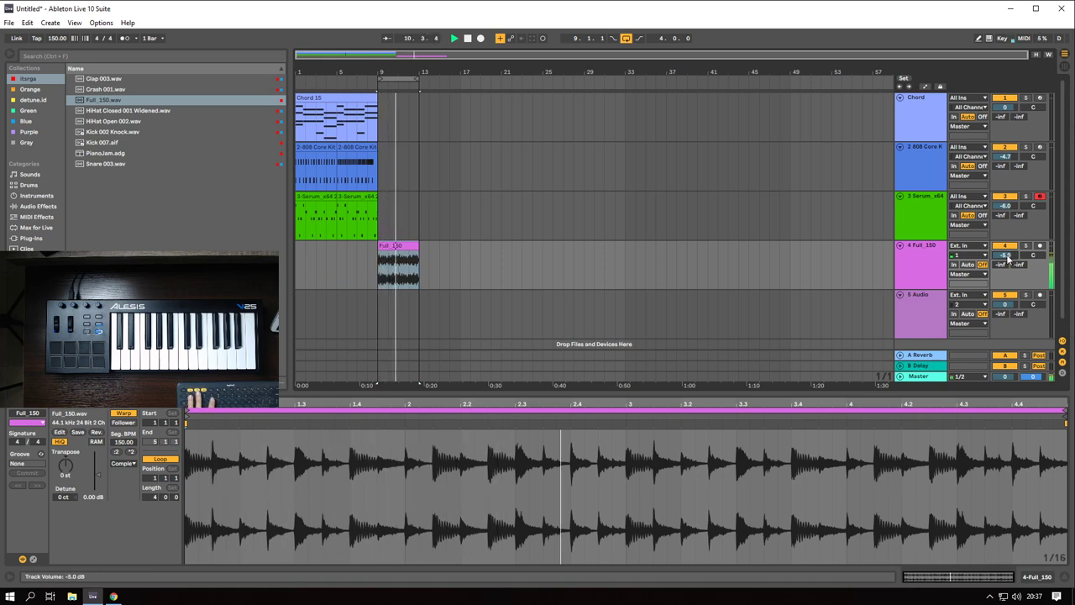
- Add a MIDI track below the Chord track and copy the Chord 15 clip onto it starting at bar 9
key(z)
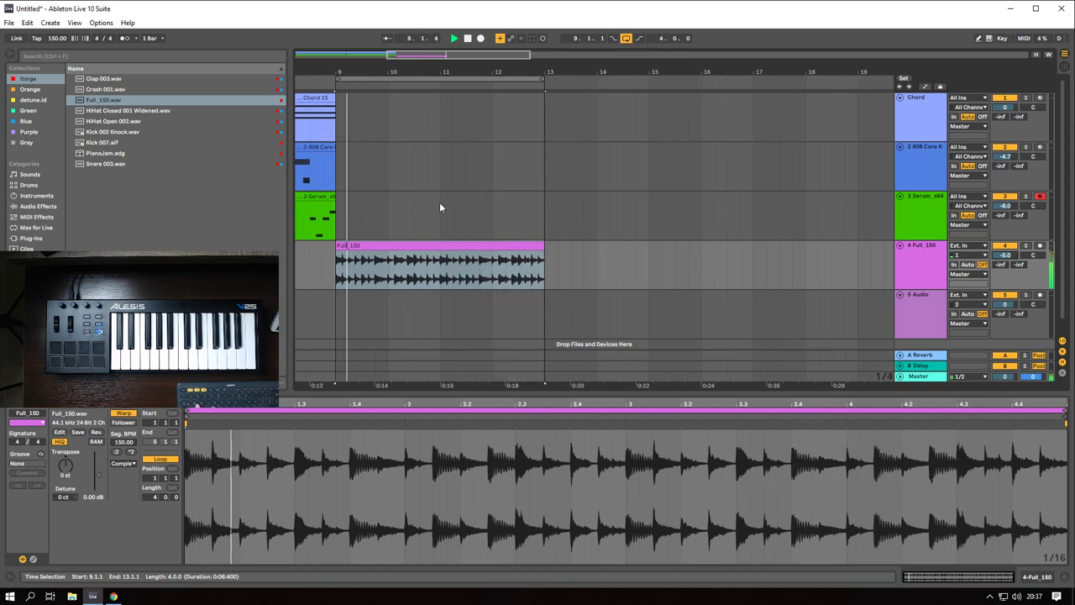
scroll(439, 202, down, 3)
key(space)
scroll(457, 166, left, 3)
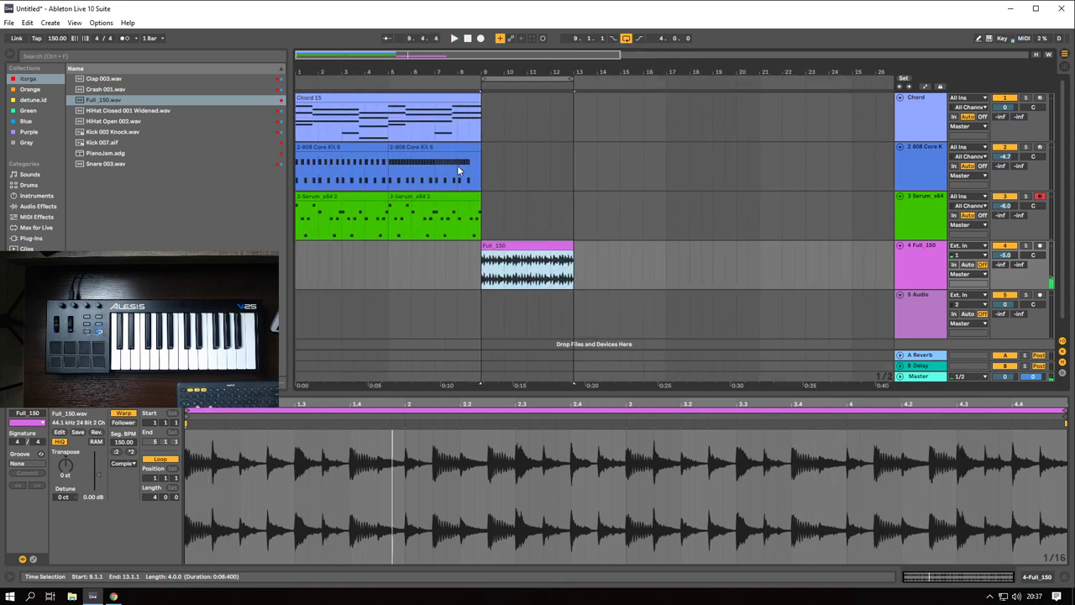
click(929, 106)
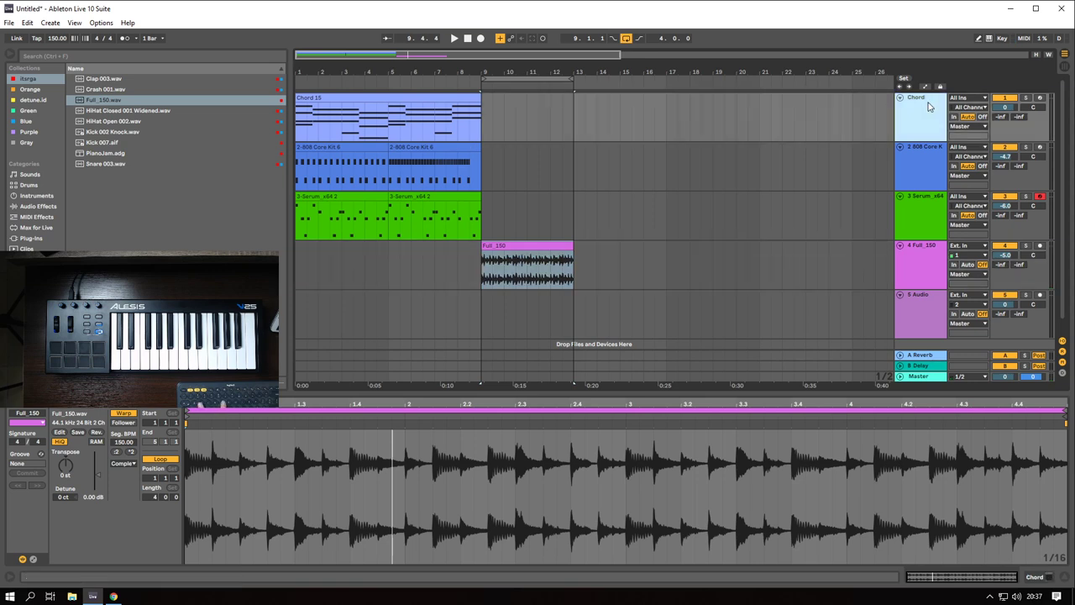
key(ctrl+shift+t)
drag(336, 107, 514, 178)
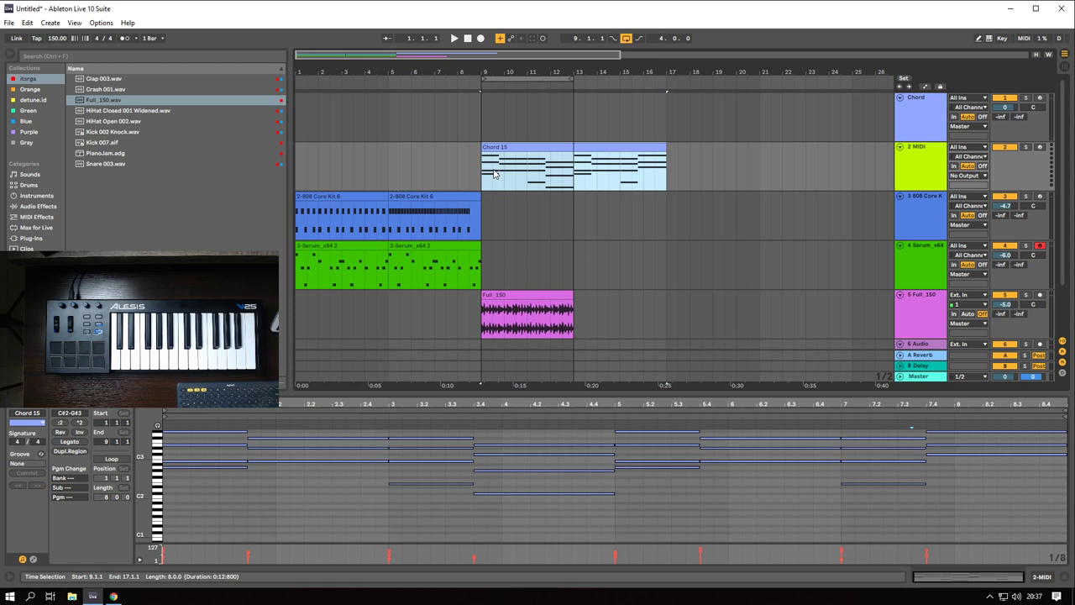
key(ctrl+z)
drag(373, 97, 562, 168)
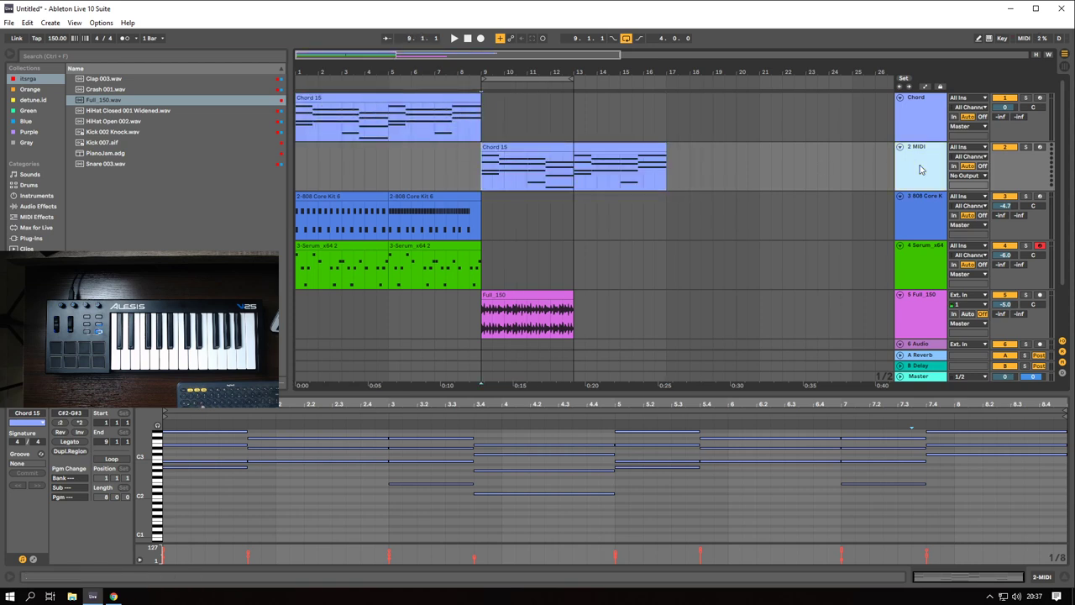
- Find the Serum_x64 plug-in by searching for "serum" and load it on the new MIDI track
click(41, 229)
click(39, 240)
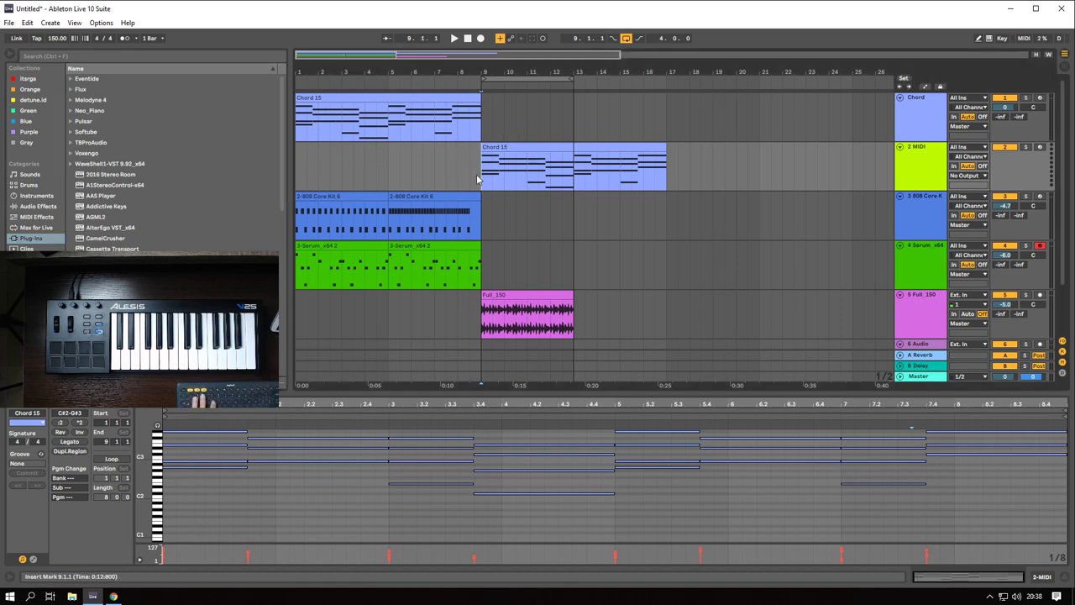
click(938, 170)
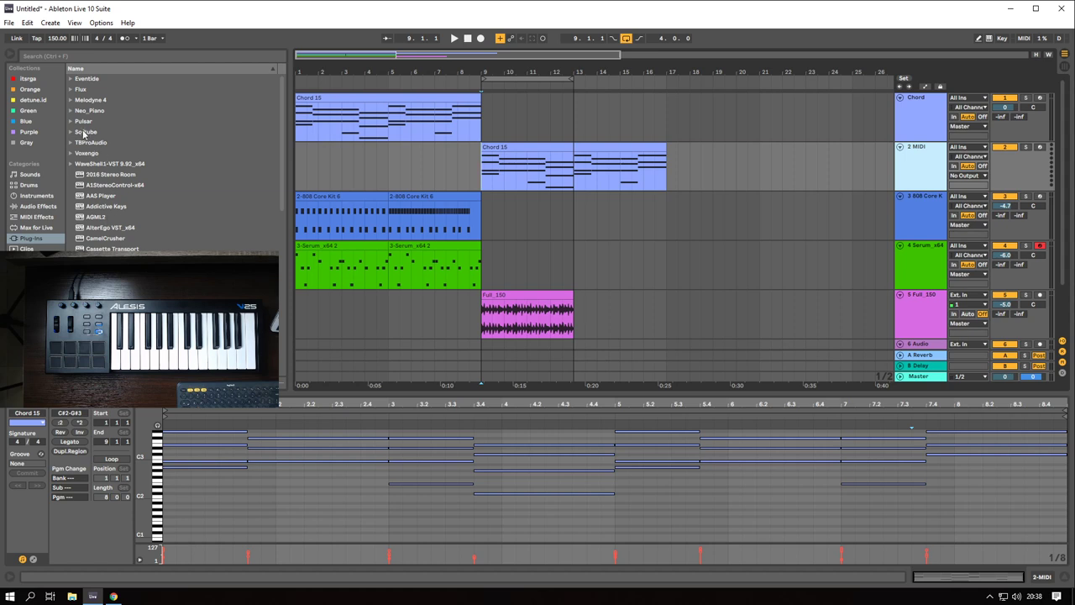
click(84, 56)
text(serum)
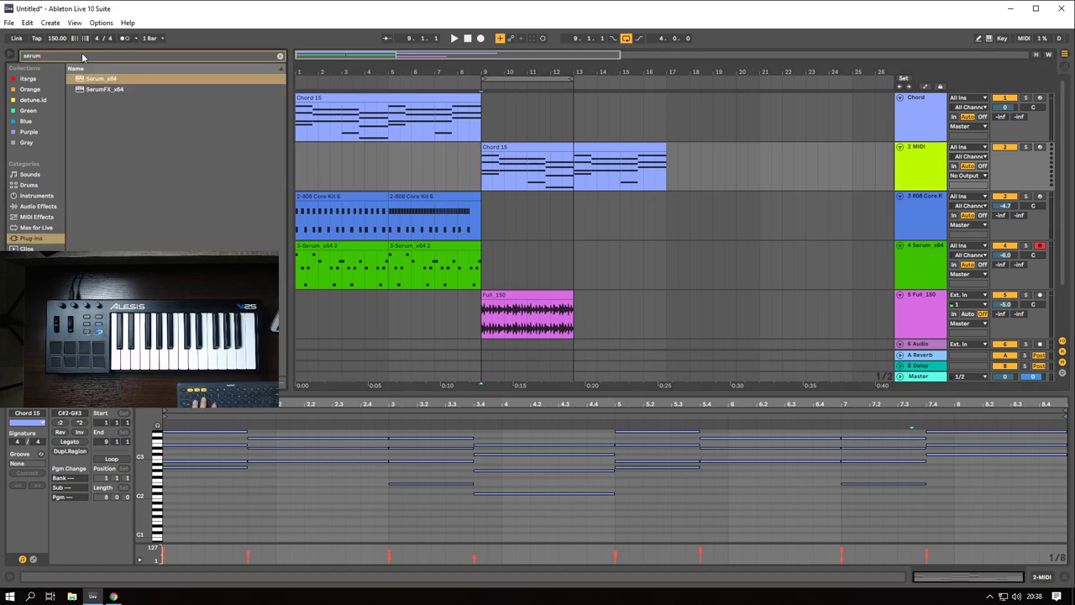
click(106, 81)
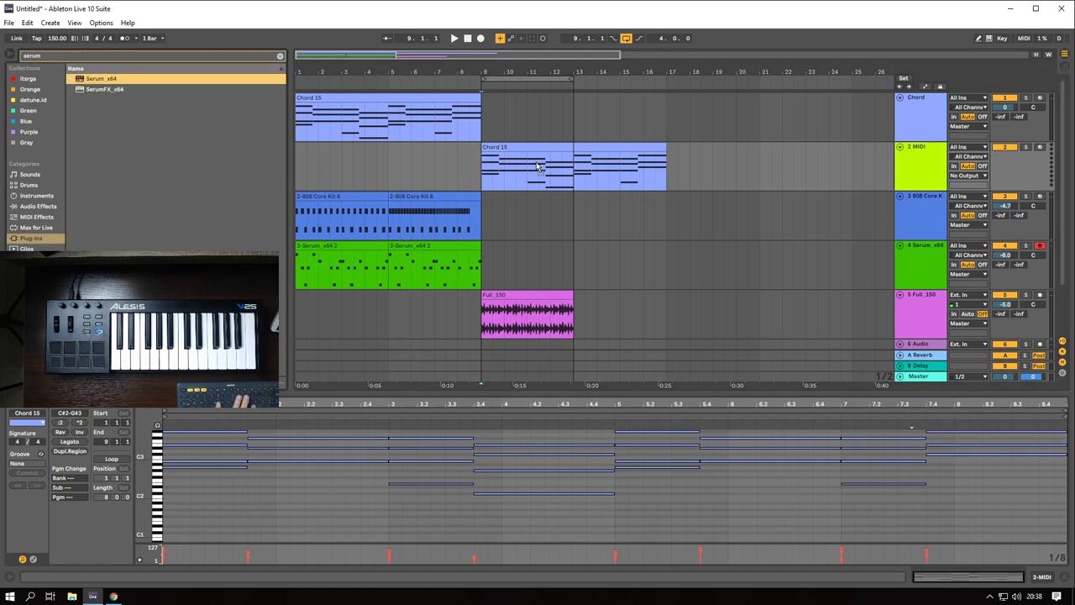
drag(537, 163, 536, 162)
click(930, 170)
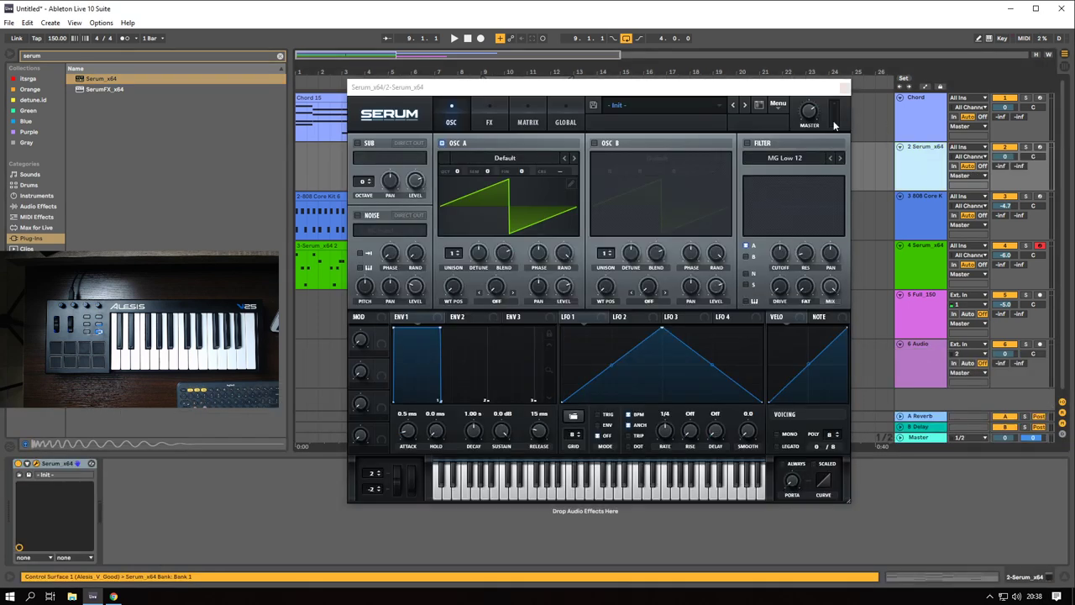
- Set Serum's oscillator A to the Basic Shapes wavetable at its saw position, with 16 unison voices and adjusted detune
click(812, 120)
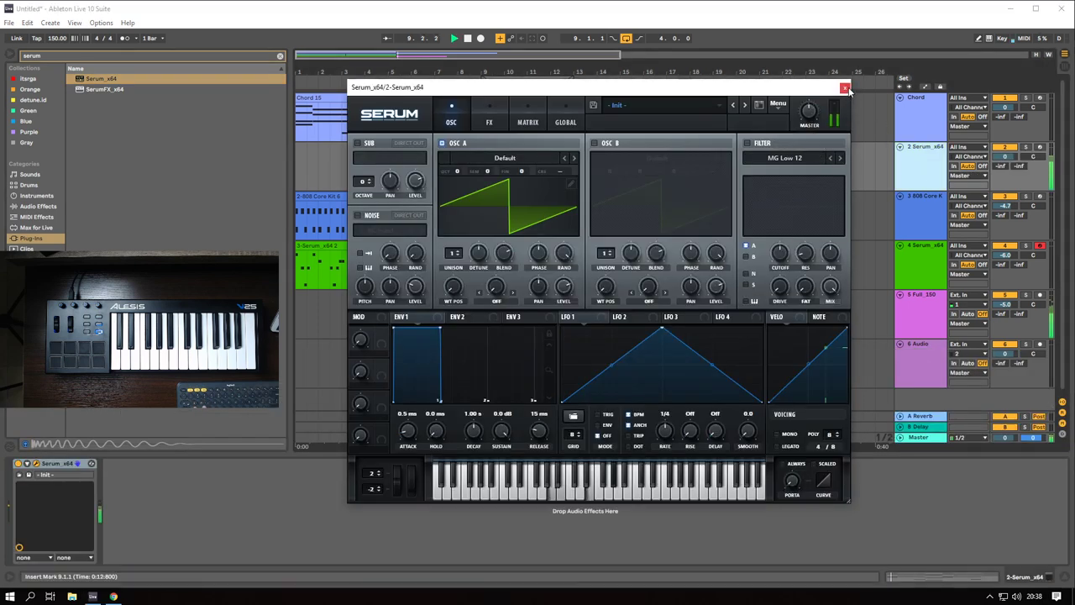
click(494, 160)
mouse_move(493, 174)
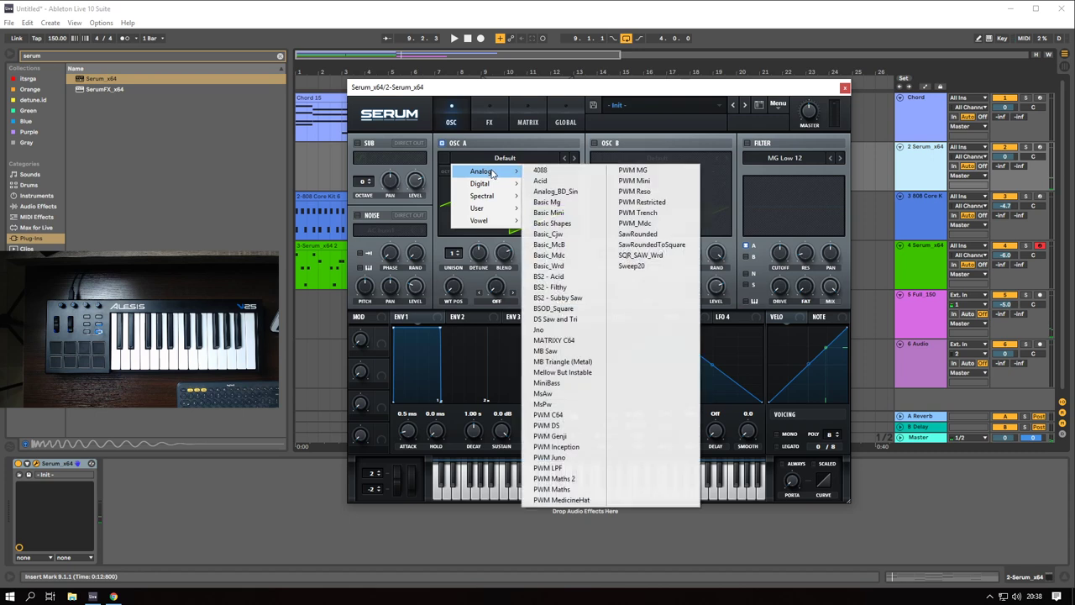
click(577, 225)
drag(461, 284, 458, 220)
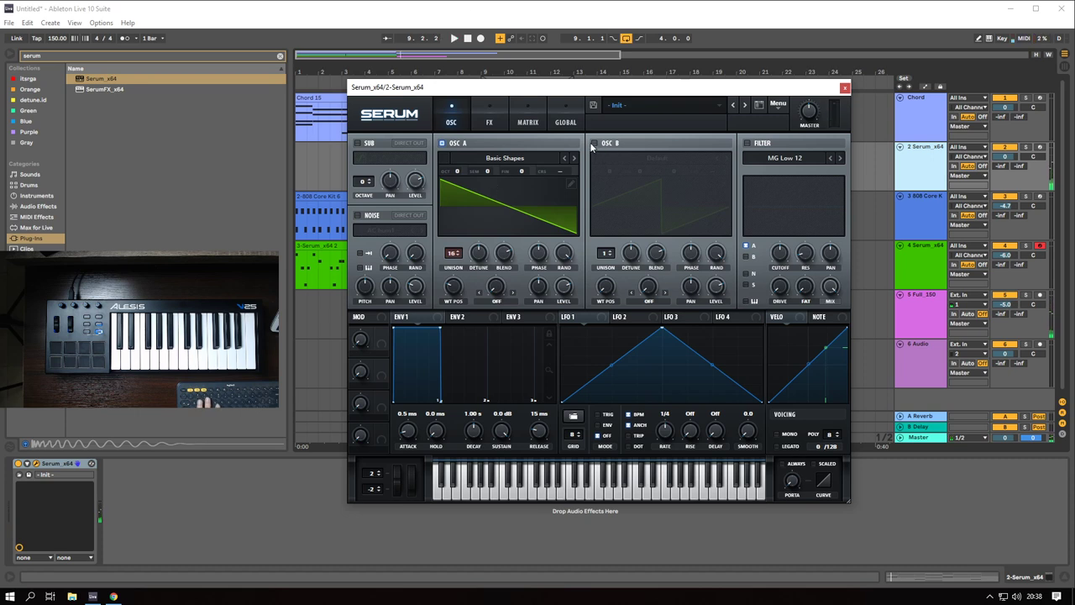
drag(478, 257, 478, 250)
- Enable Serum's Hyper/Dimension effect and set the Dimension size to 4% while auditioning the chords
click(489, 118)
click(362, 145)
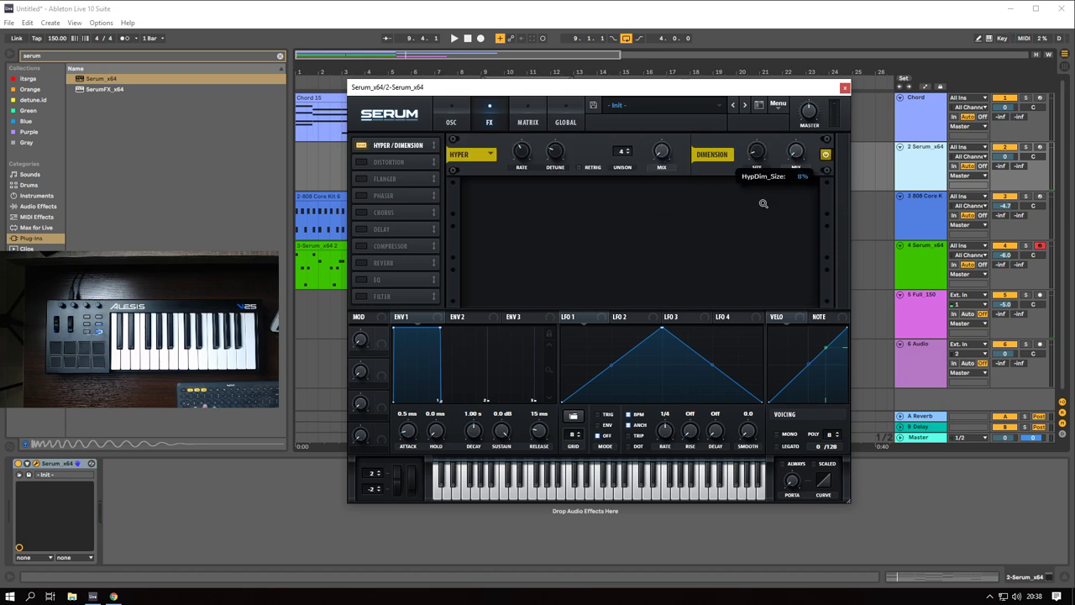
key(space)
drag(756, 153, 757, 161)
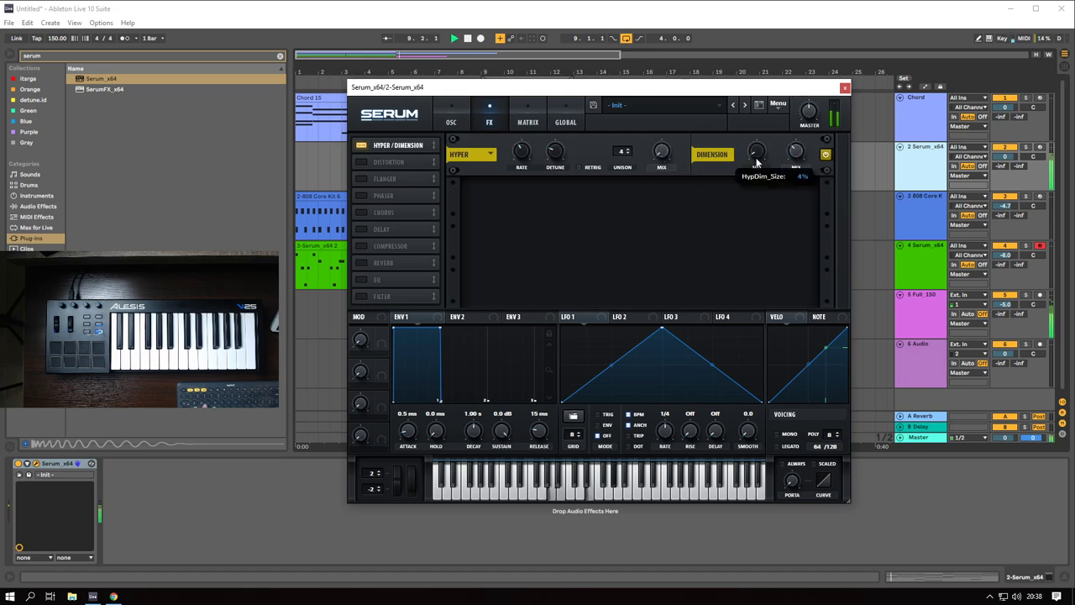
key(space)
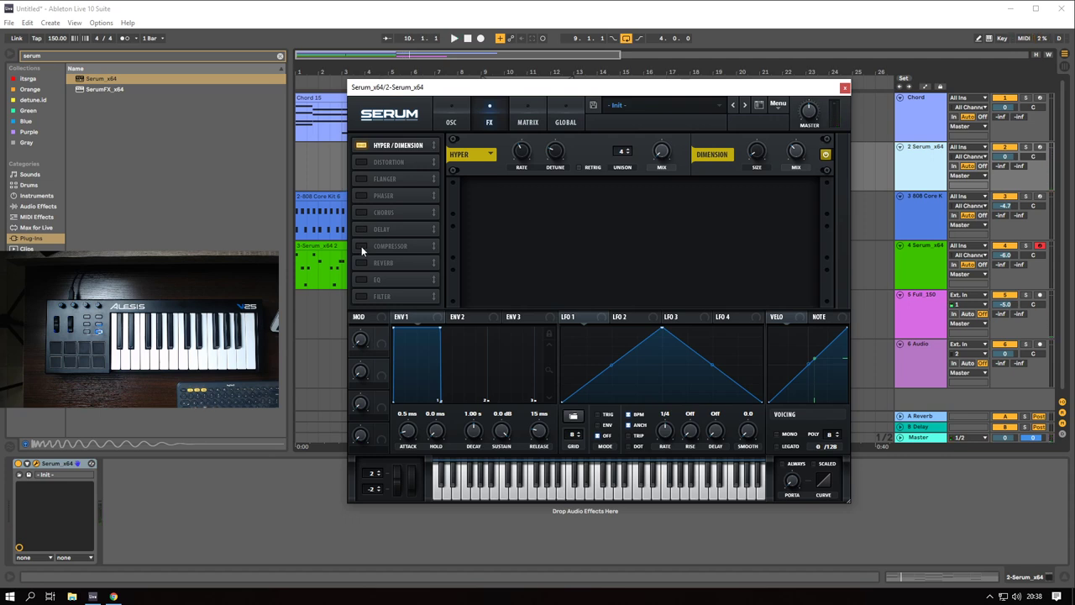
- Enable Serum's compressor in multiband mode, adjust its threshold during playback, and turn on the reverb
click(361, 246)
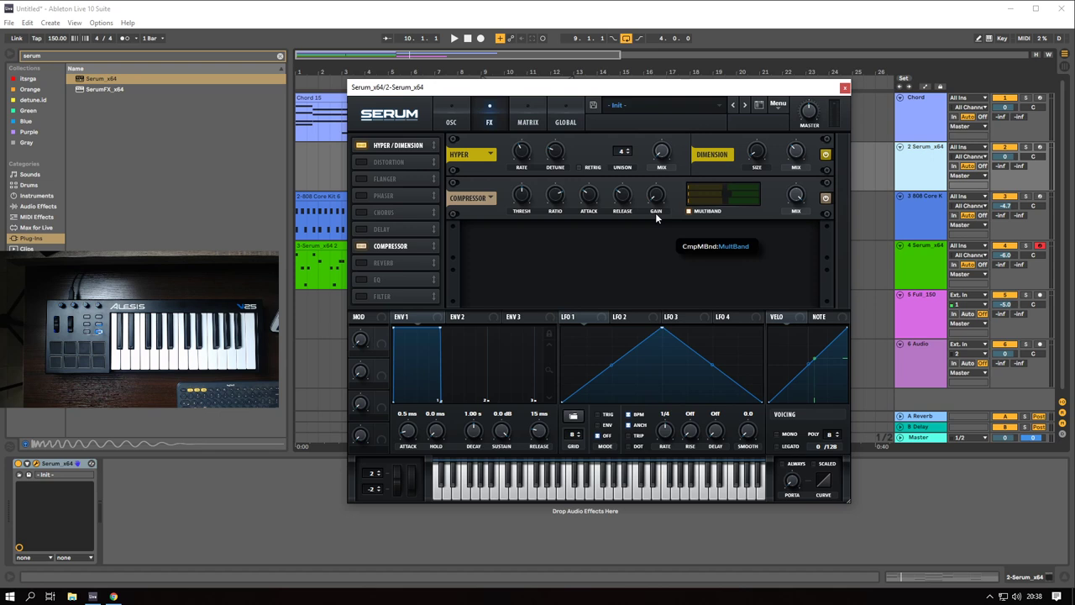
mouse_move(522, 195)
key(space)
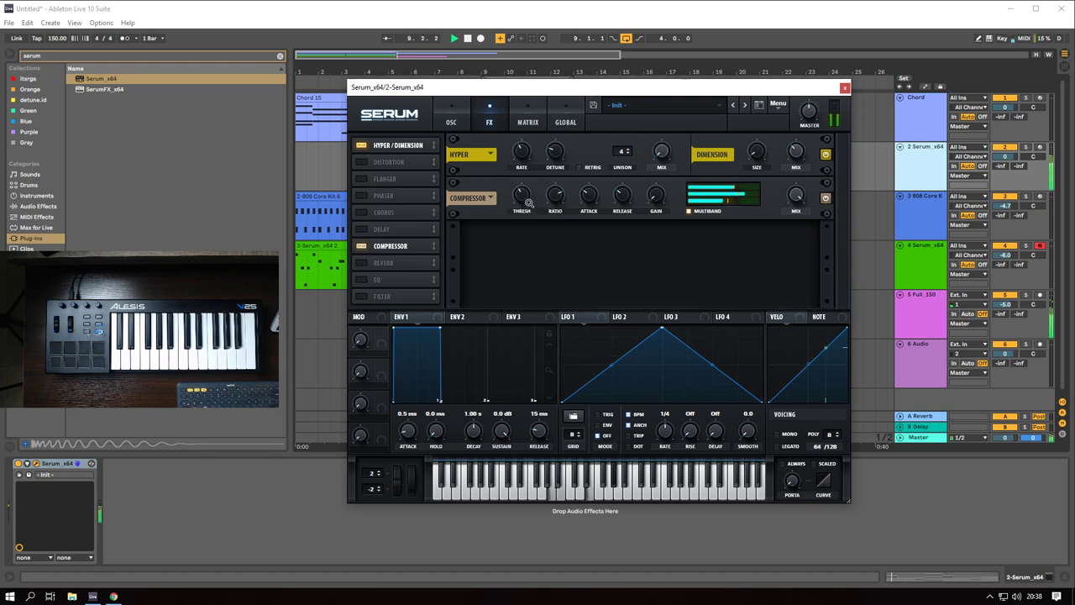
drag(525, 194, 529, 207)
key(space)
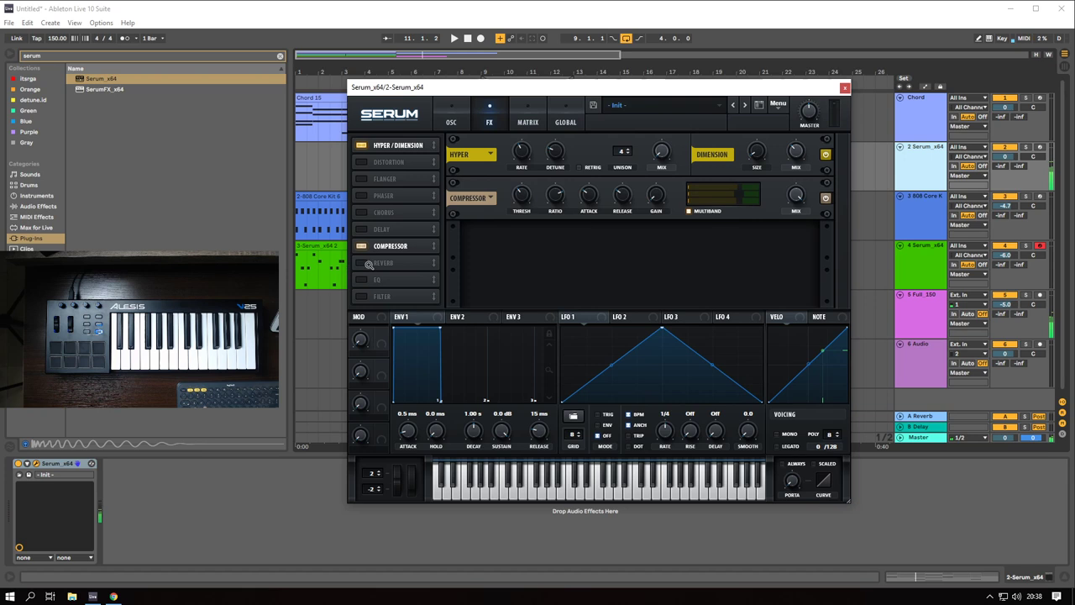
click(368, 264)
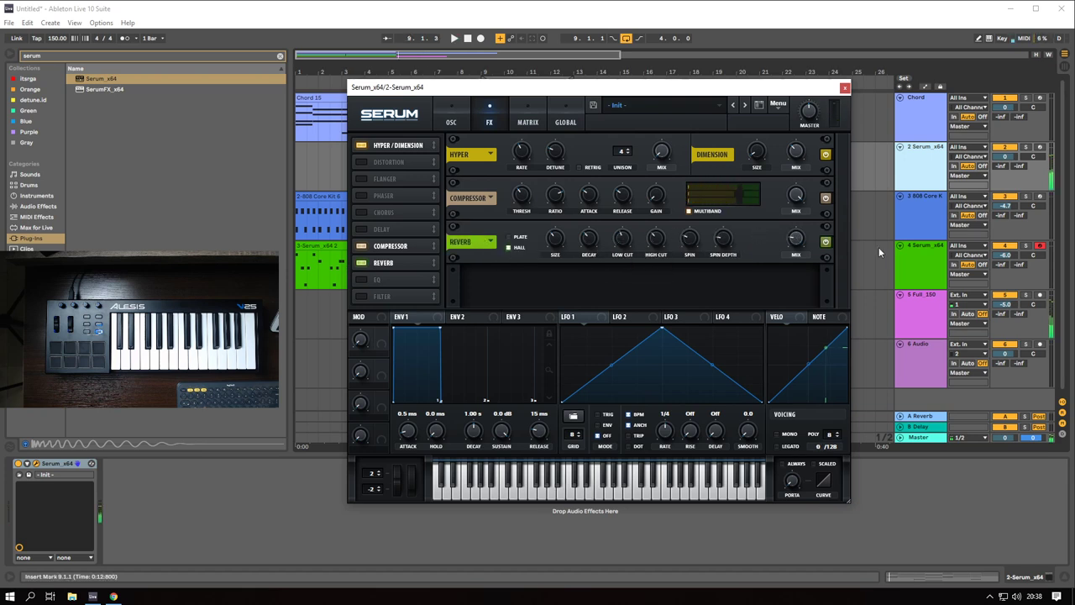
- Arm and solo the second track with the new Serum synth, and play back its chords
click(930, 221)
click(930, 158)
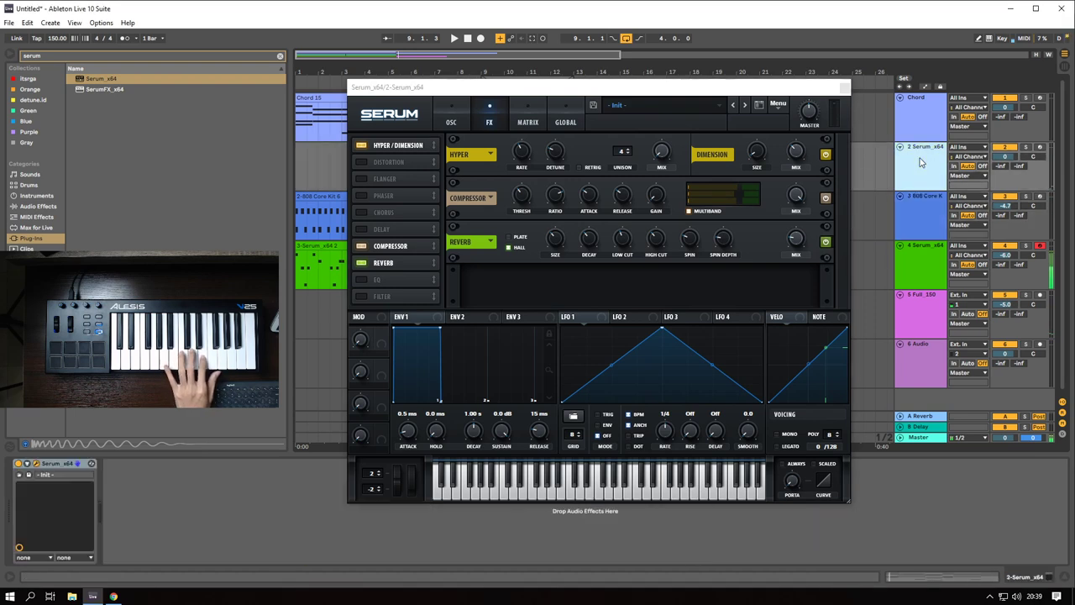
click(1041, 147)
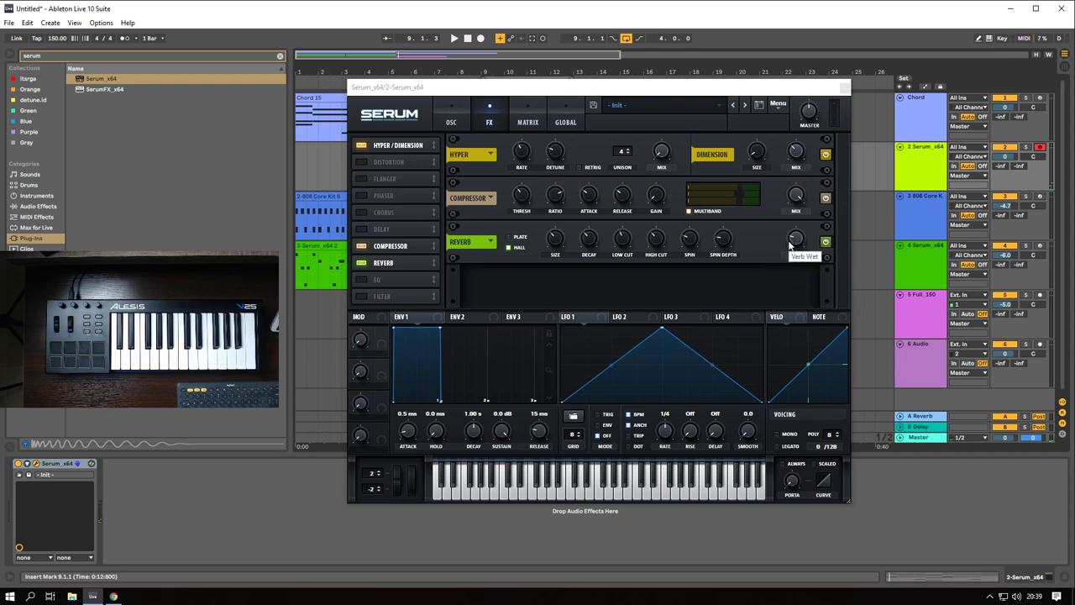
click(844, 88)
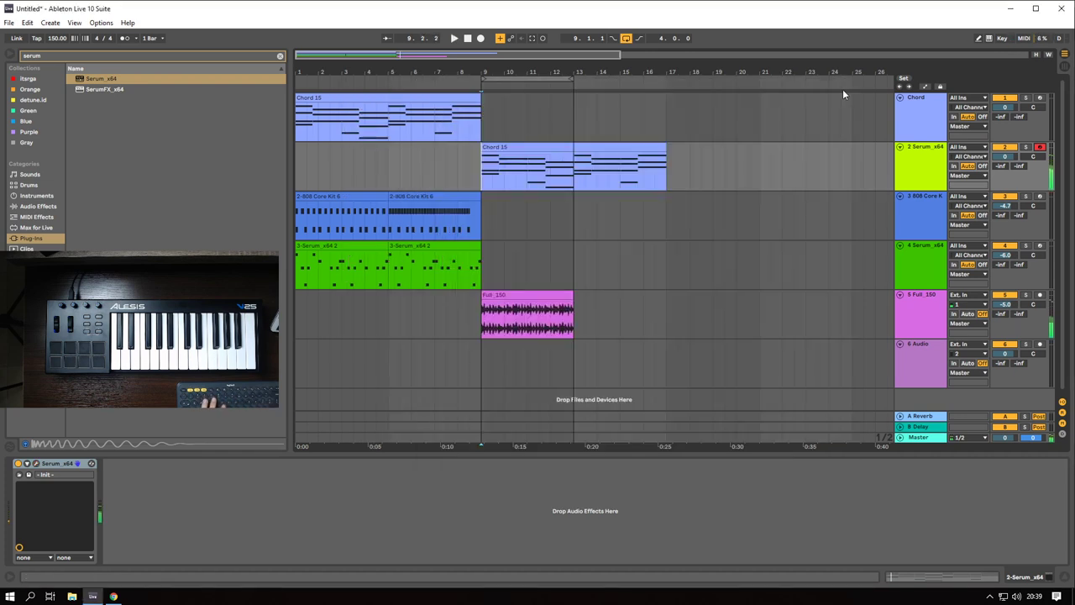
click(915, 161)
key(space)
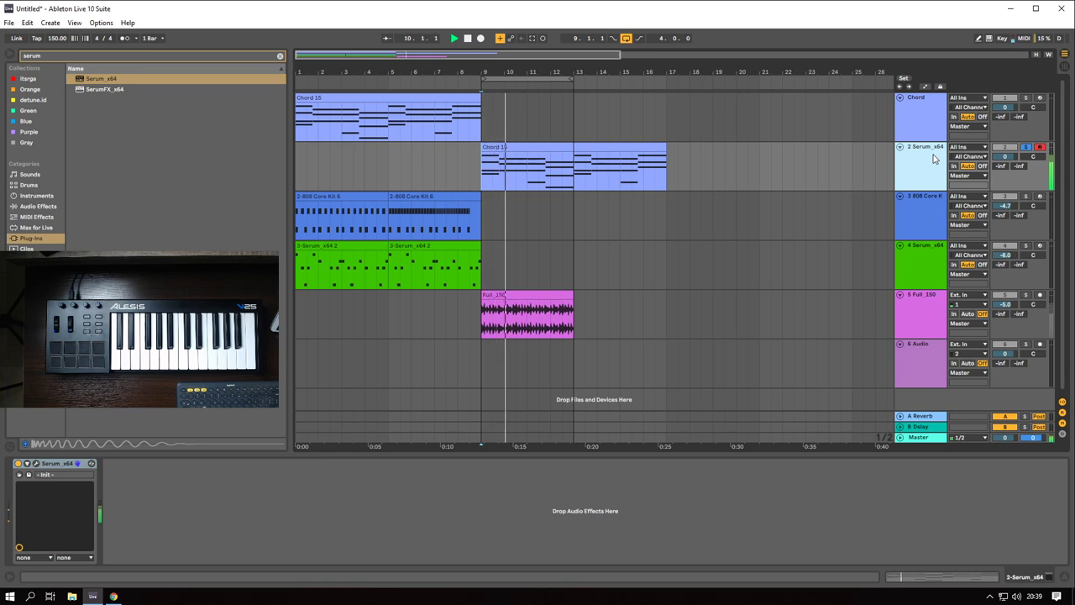
key(space)
- Assign LFO 1 to oscillator A's level and reshape it with an earlier peak and outward-curved rise and fall
key(ctrl+alt+p)
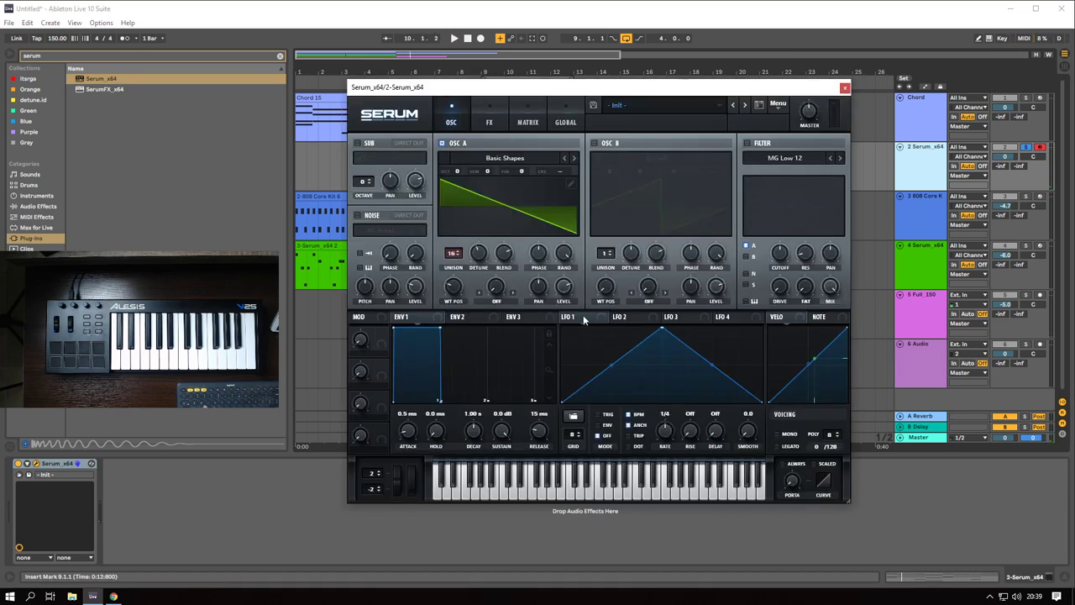
drag(575, 283, 565, 287)
key(space)
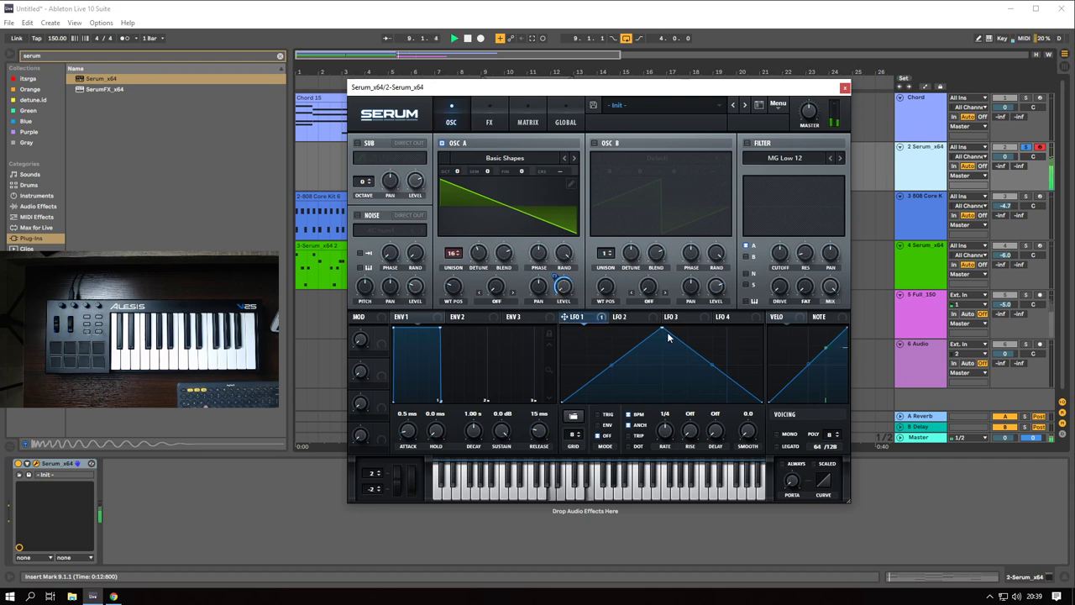
drag(661, 331, 612, 303)
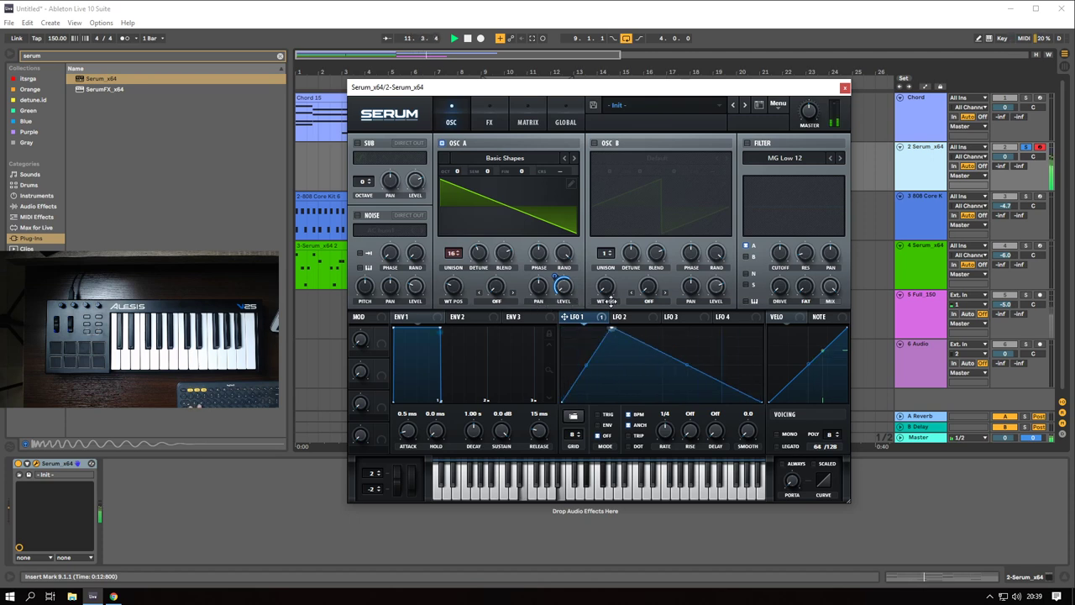
drag(586, 370, 588, 351)
drag(689, 365, 693, 339)
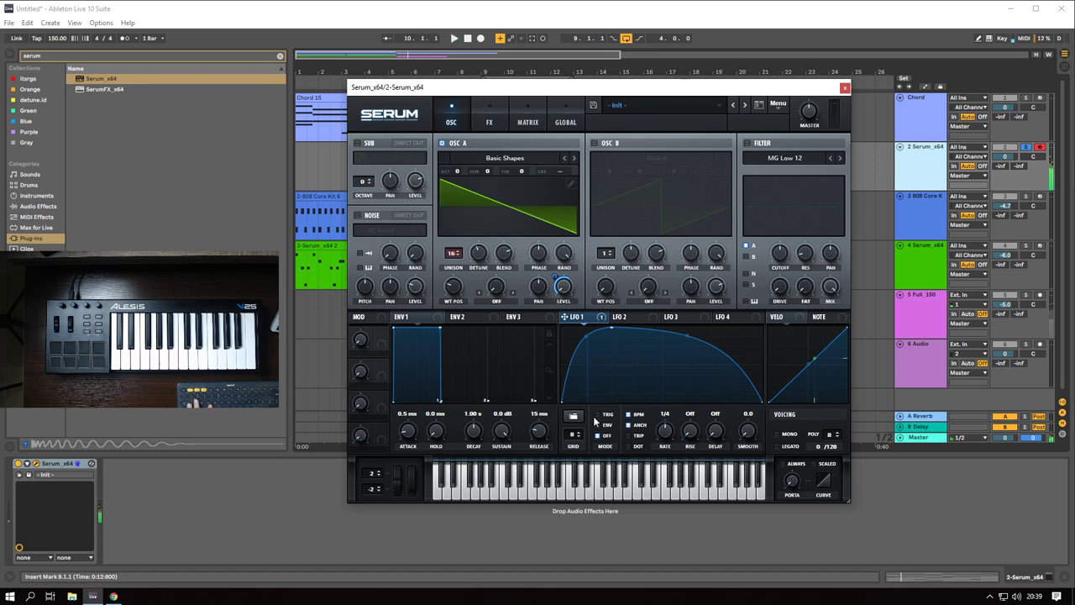
- Compare LFO 1 rates of 1/16 and 1/32 during playback, leave it at 1/16, and close Serum
drag(662, 422, 663, 420)
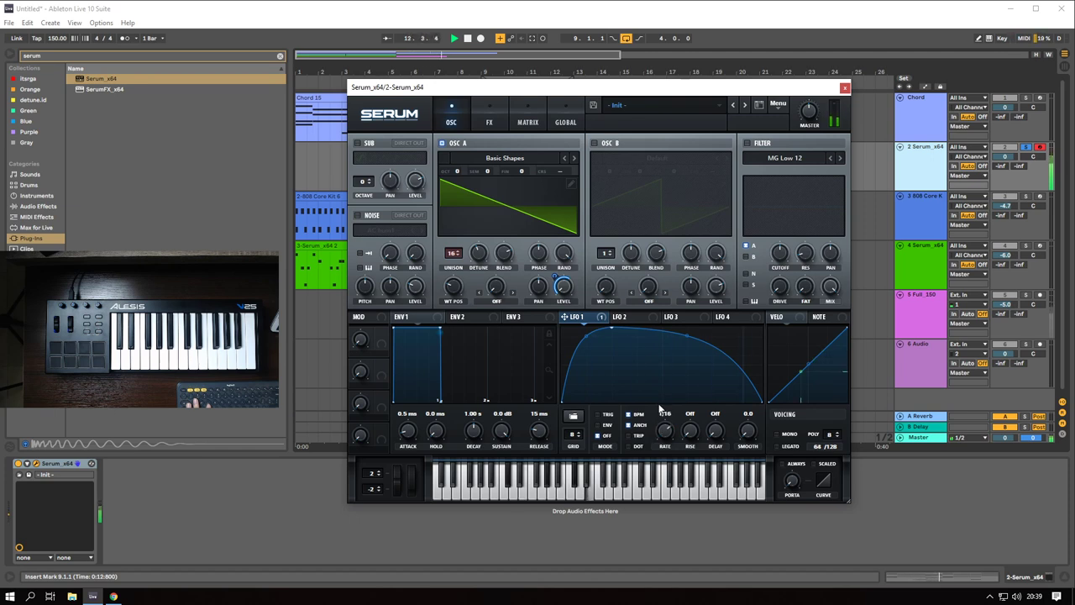
drag(659, 418, 662, 408)
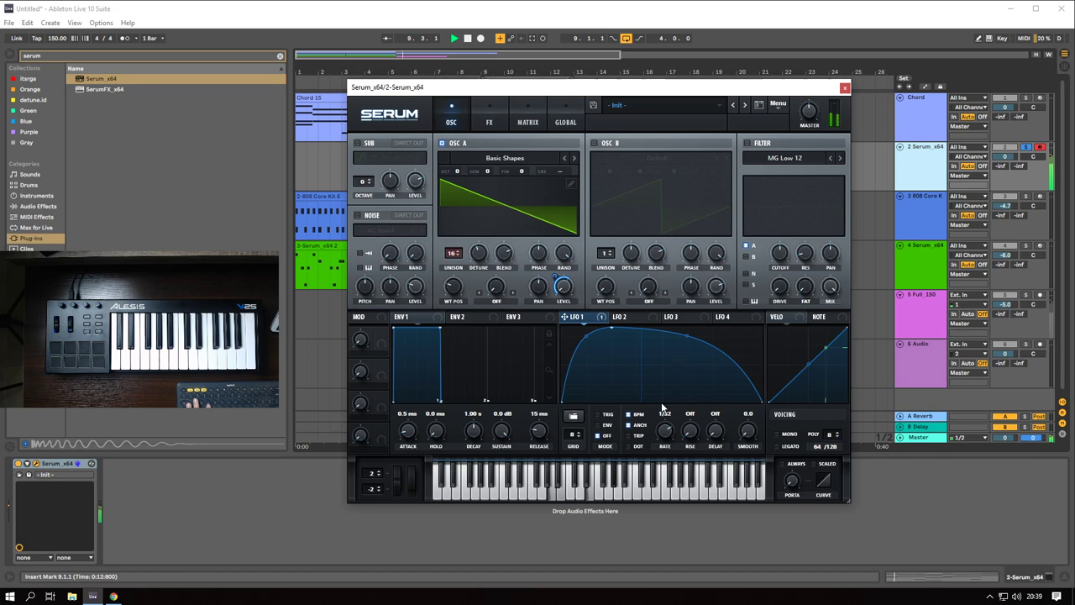
key(space)
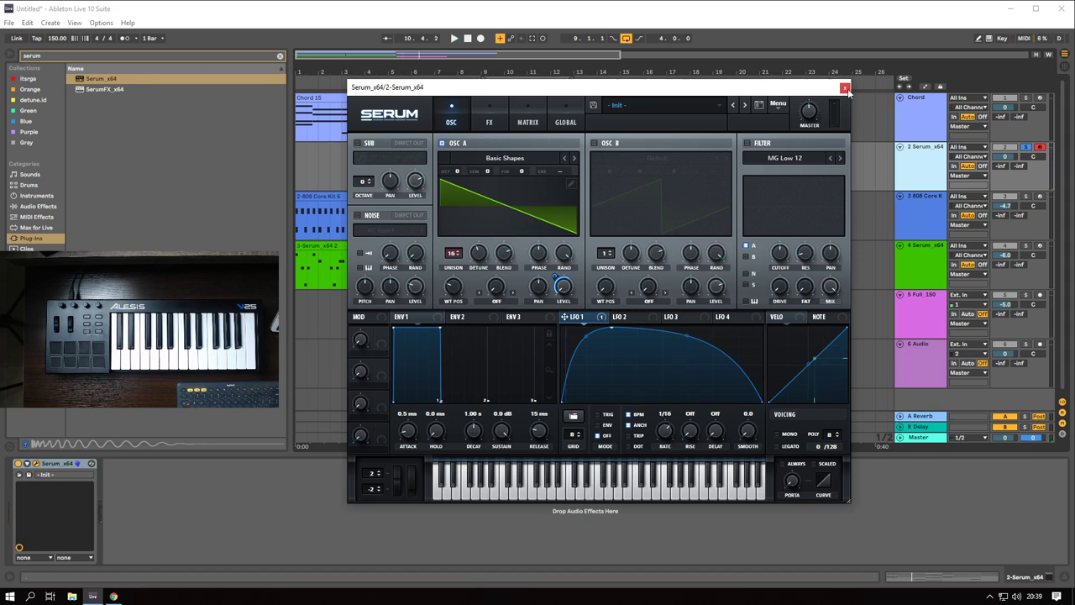
click(846, 88)
- Show the automation lanes, raise the Serum chord track's LFO 1 rate automation to 0.70 between 9.1.1 and 9.2.1, and play it back
key(a)
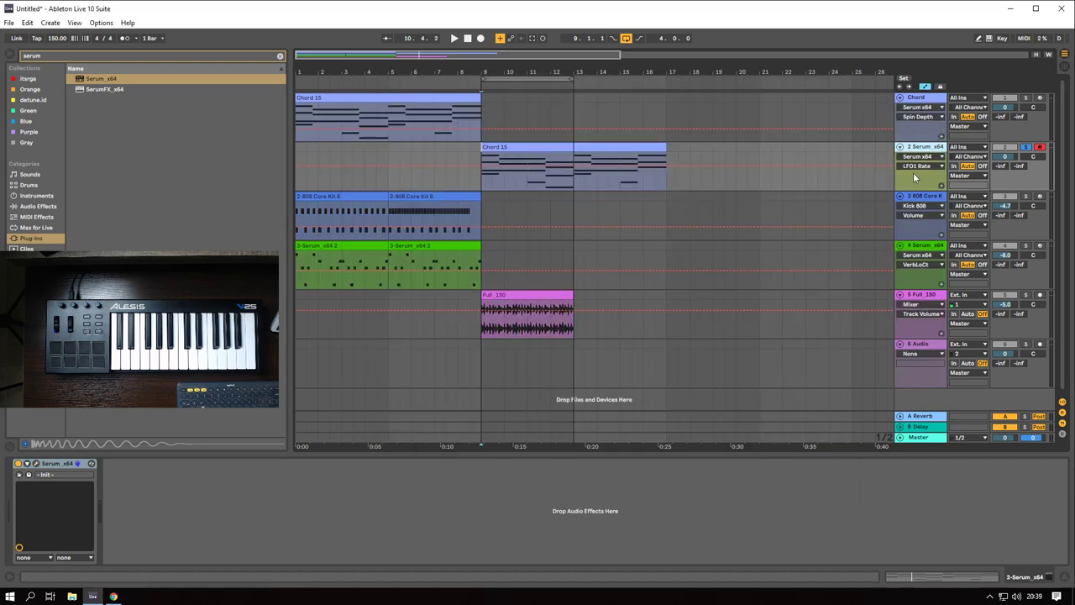
key(space)
key(plus)
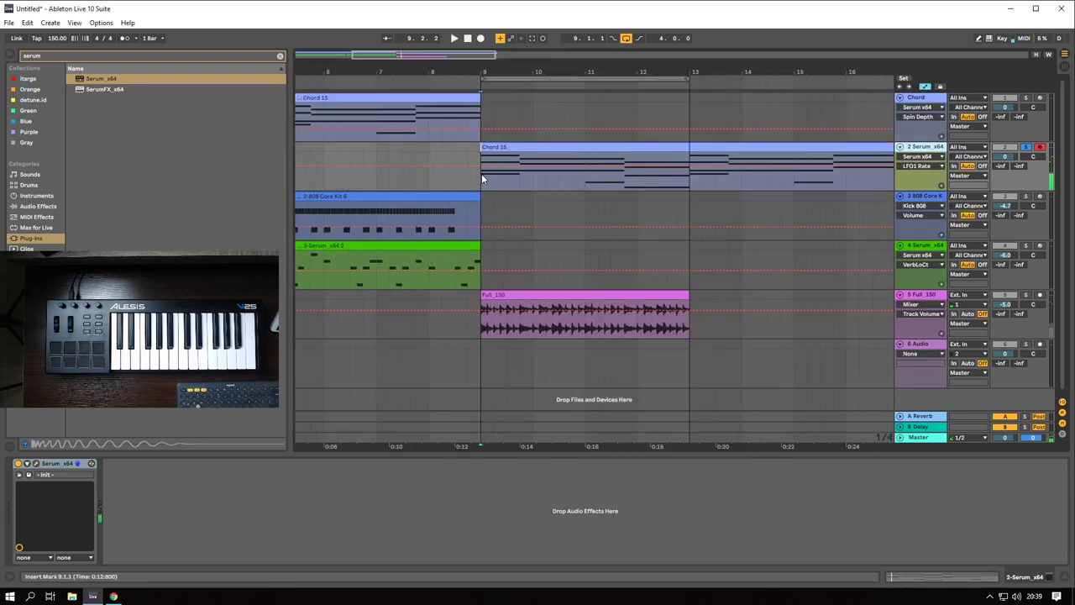
key(space)
mouse_move(481, 173)
mouse_down()
mouse_move(508, 173)
mouse_move(499, 162)
mouse_up()
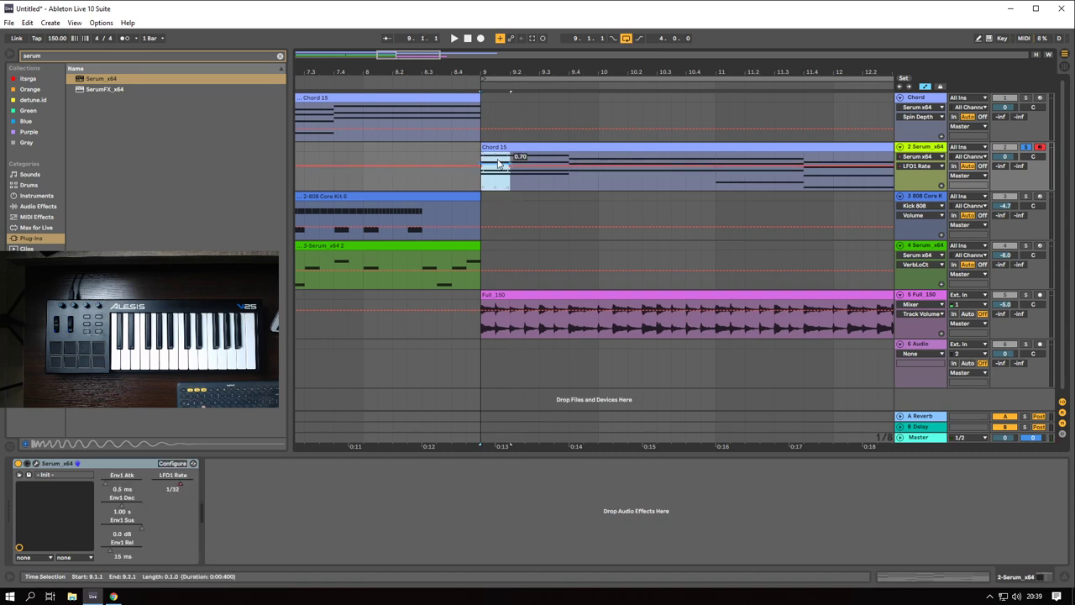
key(space)
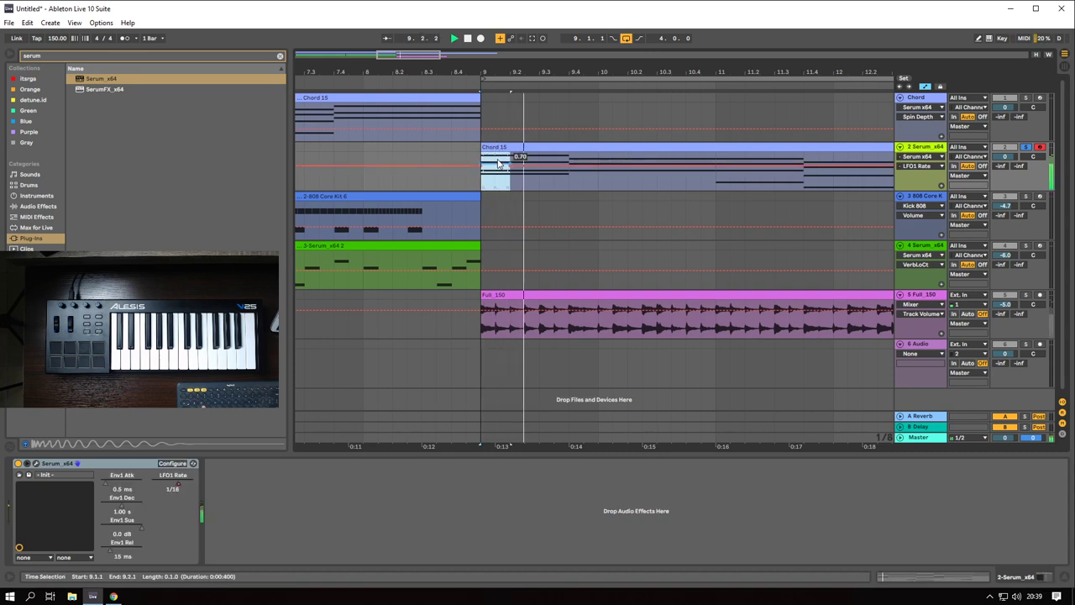
key(space)
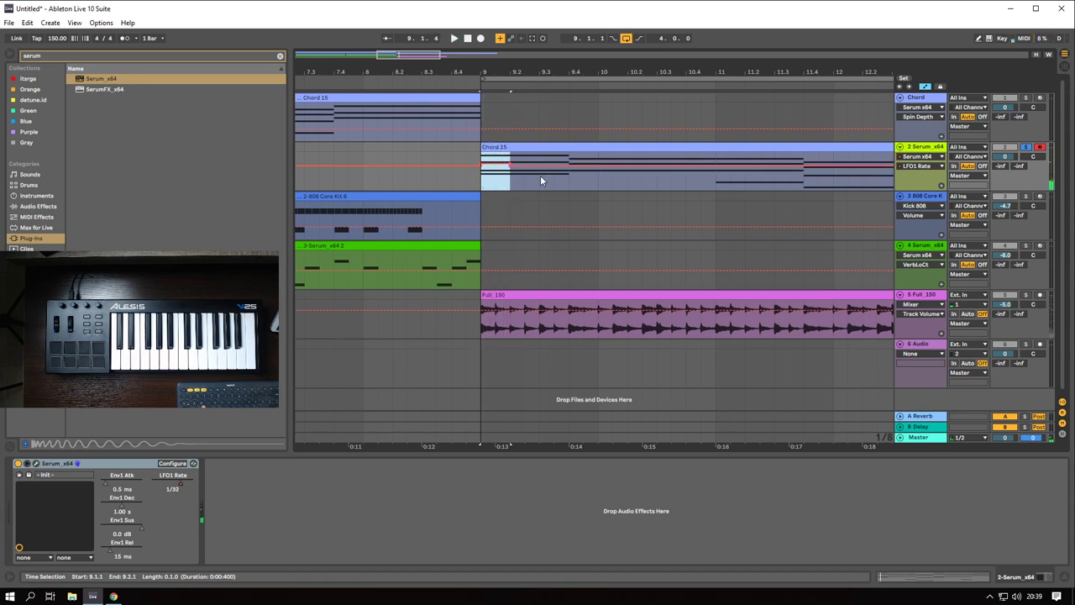
- Lower the LFO 1 rate automation to about 0.60 between 9.2 and 9.4, and audition it from bar 9
mouse_move(541, 176)
mouse_down()
mouse_move(567, 175)
mouse_move(550, 167)
mouse_up()
click(480, 180)
key(space)
key(space)
key(space)
key(space)
key(space)
key(space)
key(space)
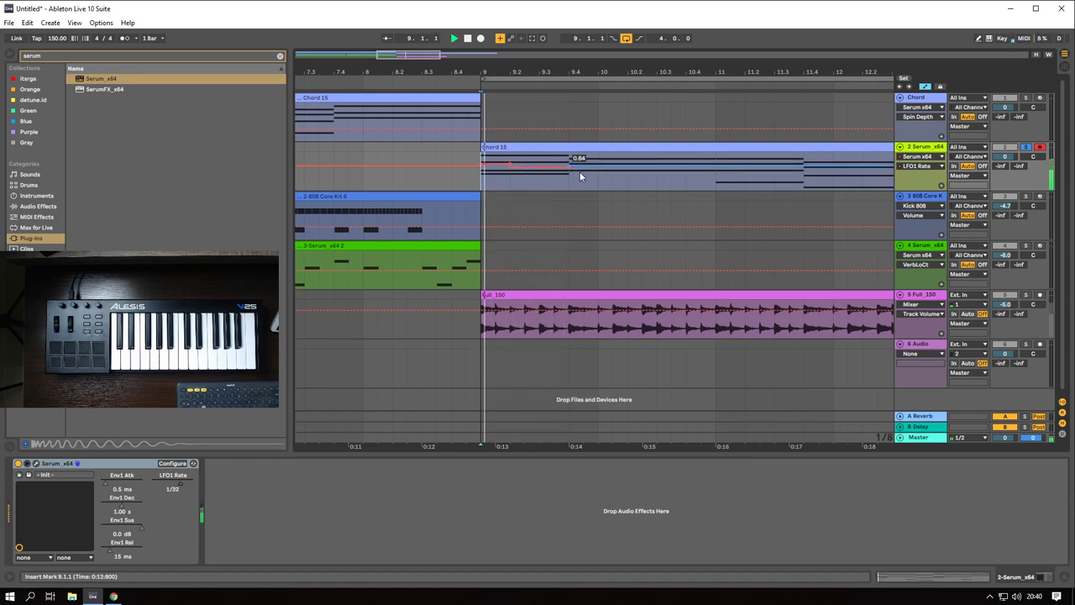
key(space)
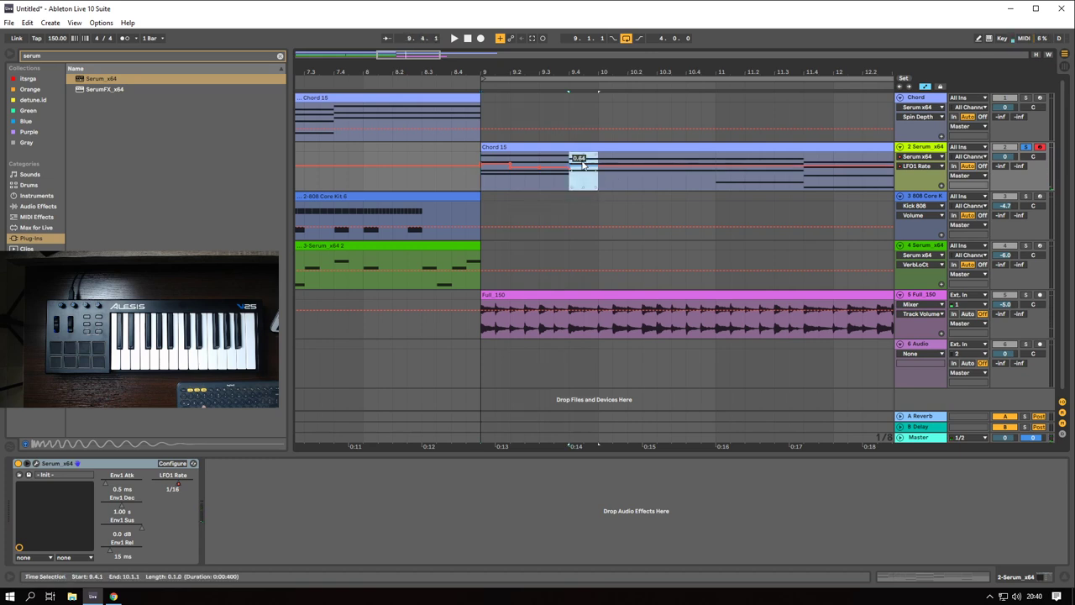
- Set the LFO 1 rate automation to 0.57 between 10.1.1 and 10.4.1, and play back from bar 9
drag(603, 183, 649, 179)
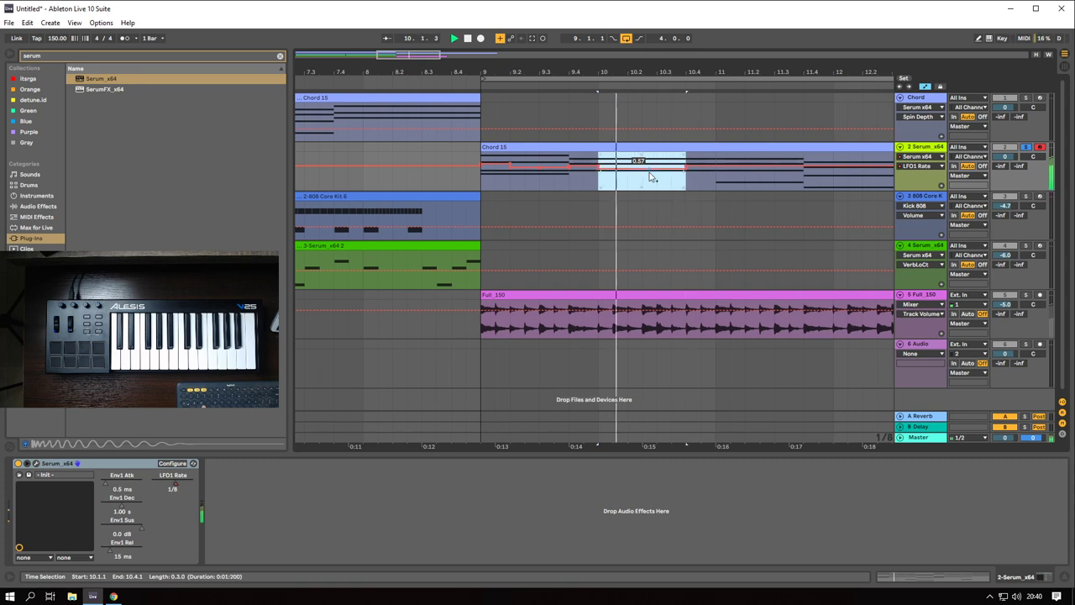
click(481, 183)
key(space)
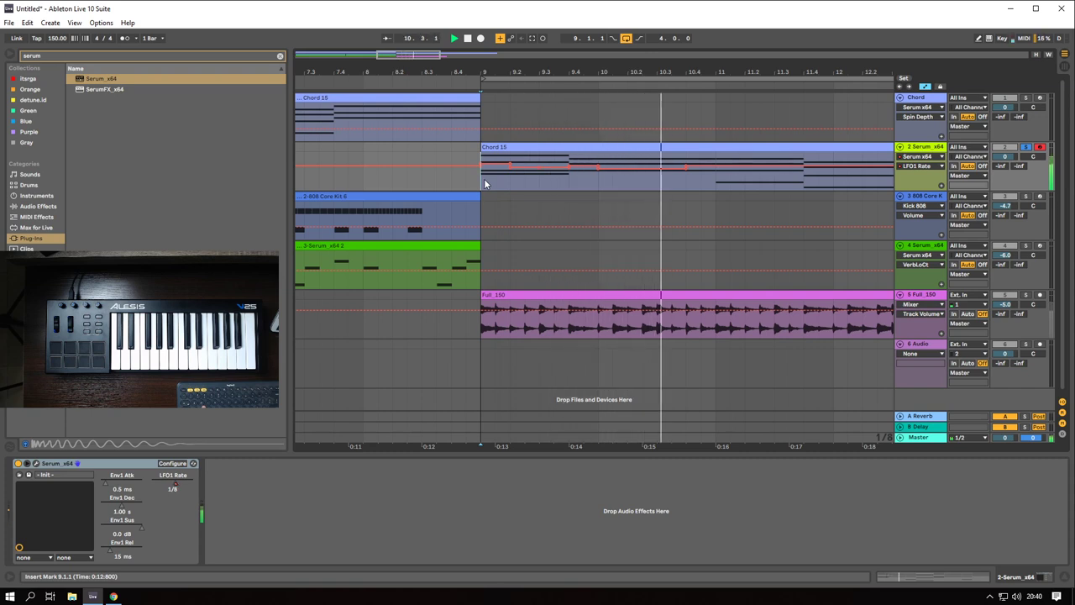
key(space)
- Lower the LFO 1 rate automation further for the last beat of bar 10, and audition the section from bar 9
mouse_move(687, 181)
mouse_down()
mouse_move(716, 186)
mouse_move(706, 178)
mouse_up()
key(space)
click(483, 182)
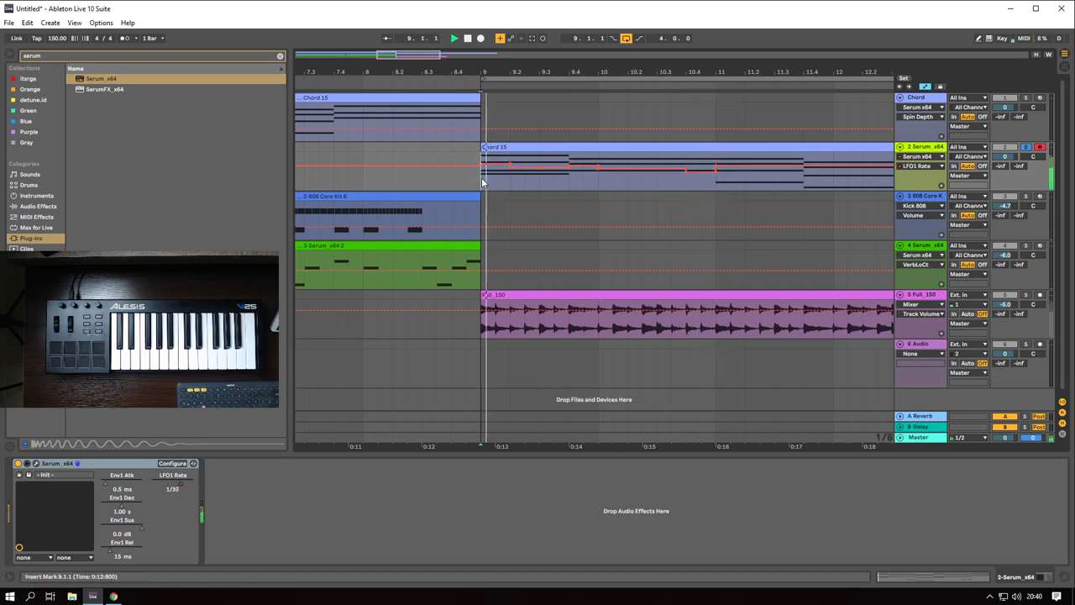
ctrl+scroll(510, 175, down, 3)
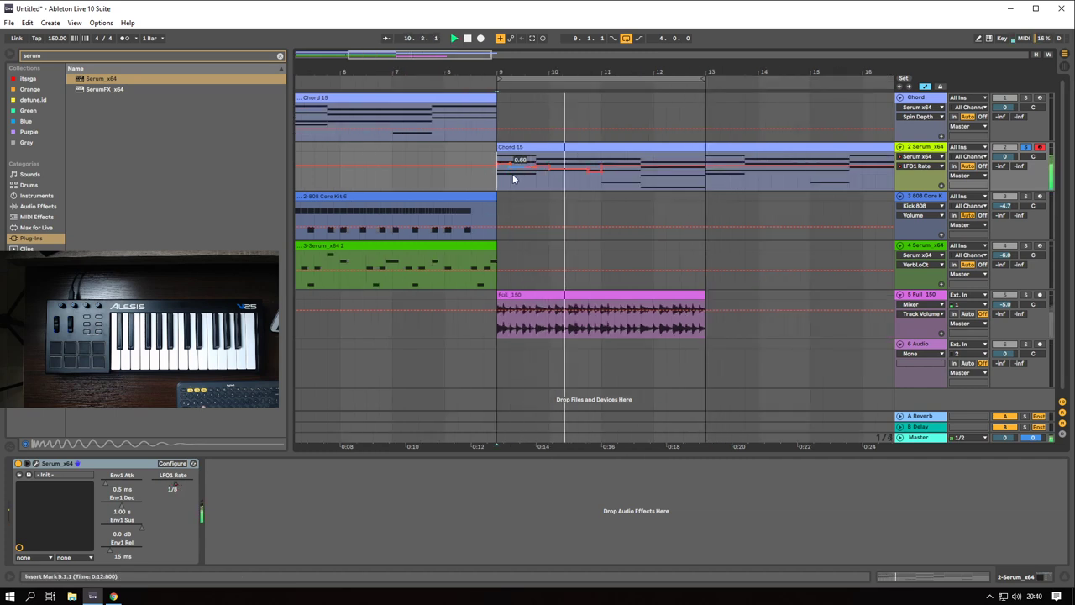
key(space)
key(space)
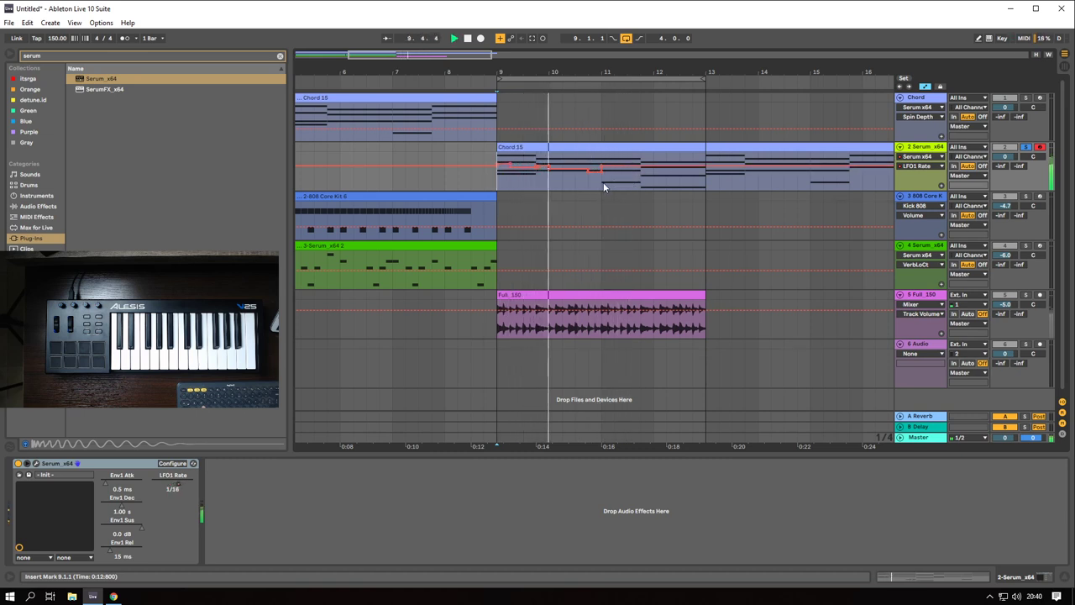
key(space)
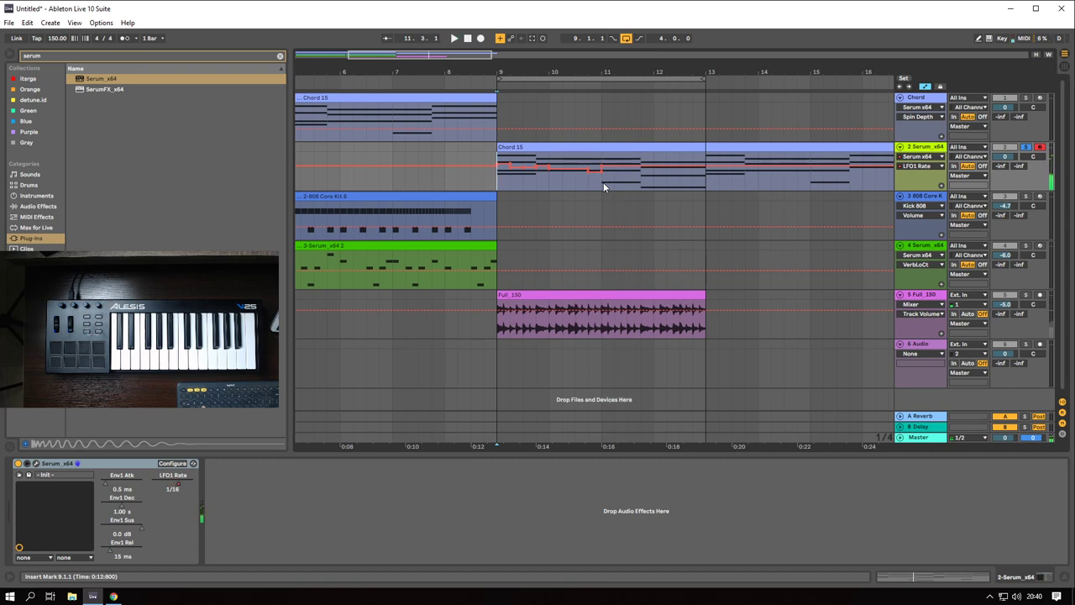
- Lower the LFO 1 rate automation between 11.2.1 and 11.4.1 to about 0.54, and play it back from 11.2.1
drag(616, 173, 641, 173)
key(space)
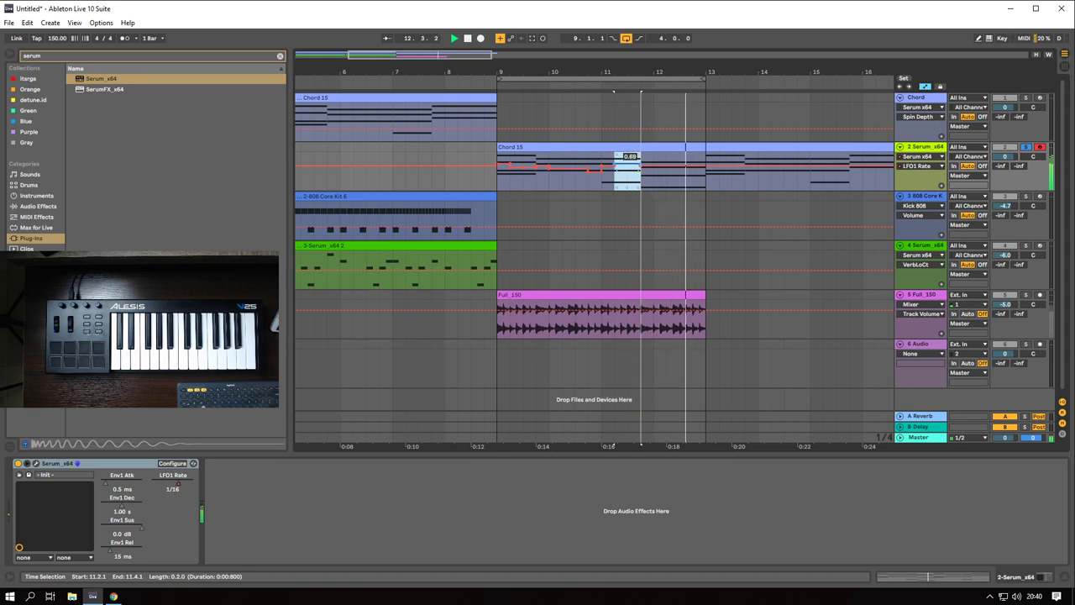
key(space)
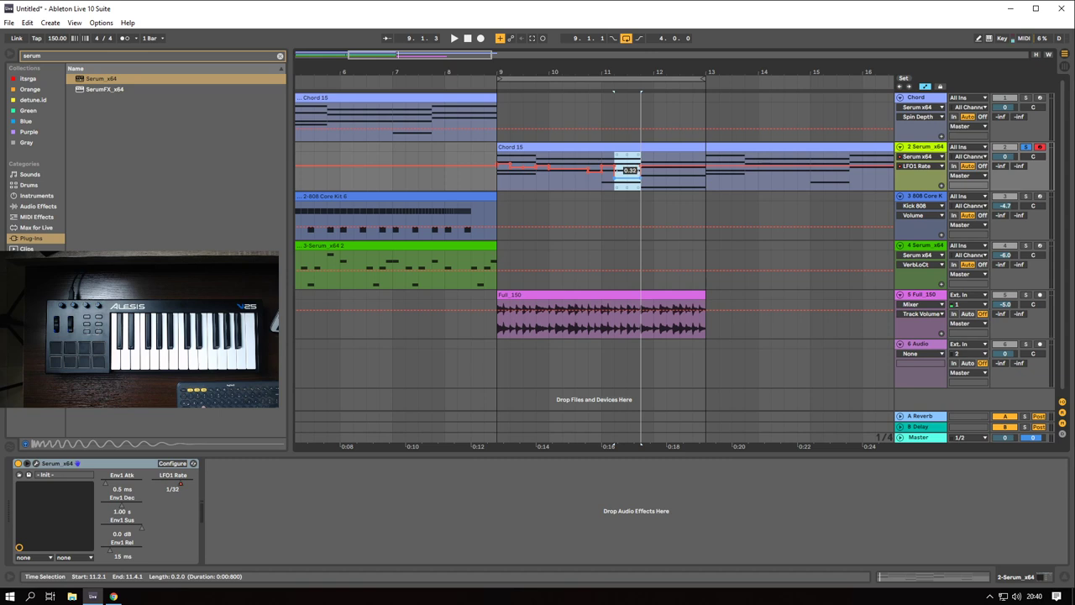
click(617, 181)
key(space)
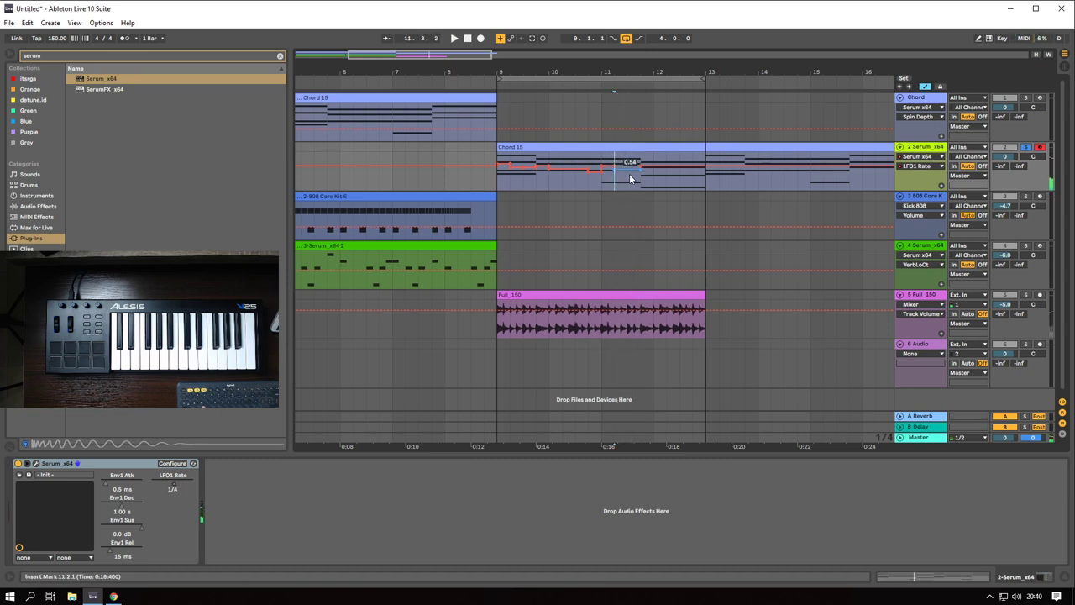
key(space)
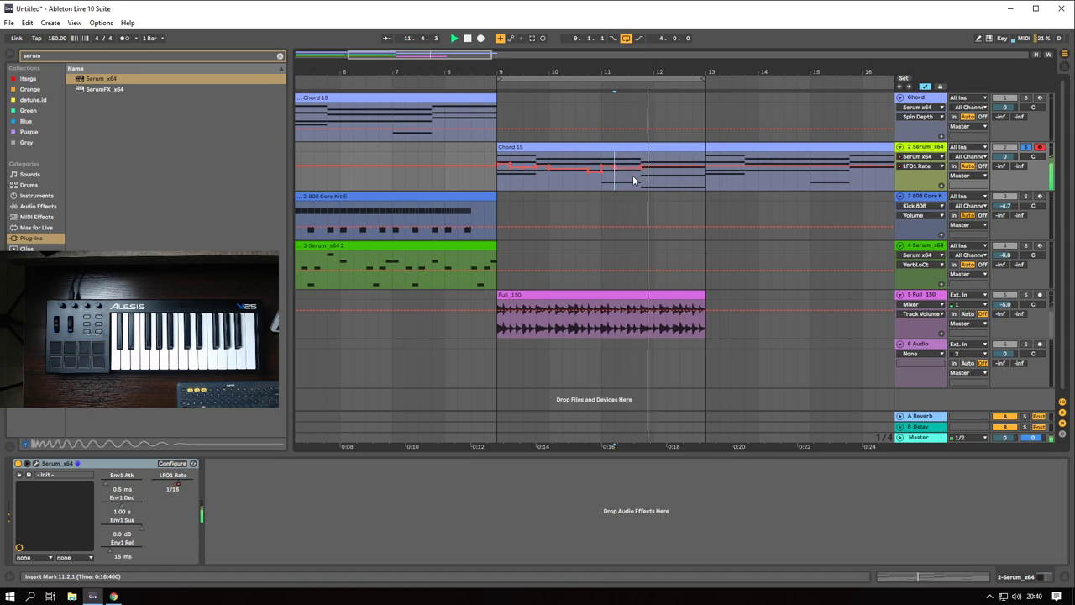
- Lower the LFO 1 rate automation between 11.3.1 and 11.4.1 to about 0.50, and play it back
key(space)
drag(632, 175, 634, 178)
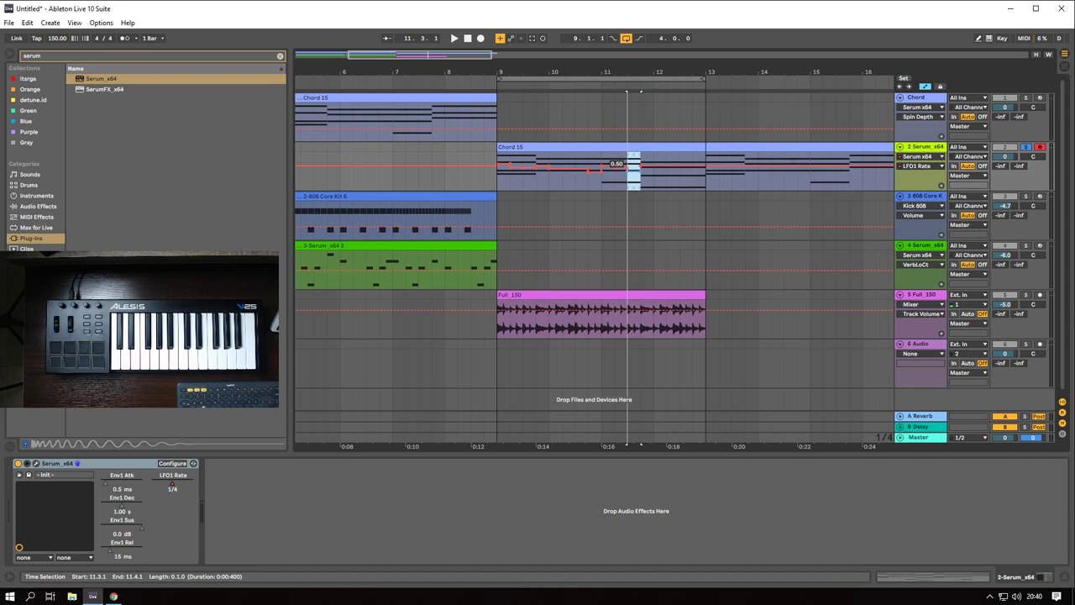
drag(634, 178, 656, 182)
key(space)
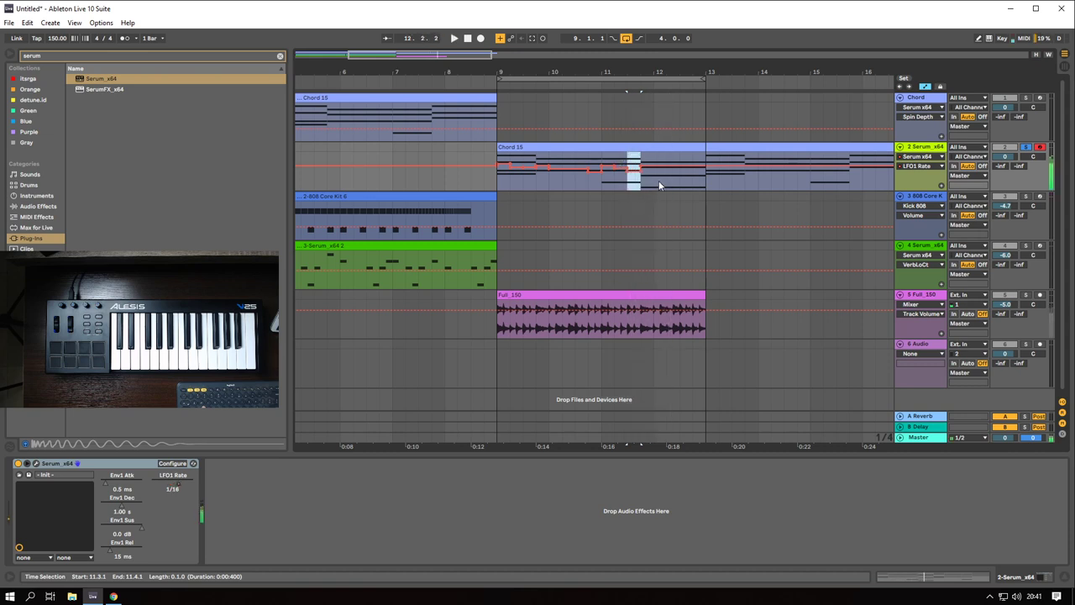
- Step the LFO 1 rate automation down at 12.2.1 and again at 12.4.1 through the end of bar 12, and audition from bar 9
key(space)
click(667, 185)
drag(667, 183, 700, 177)
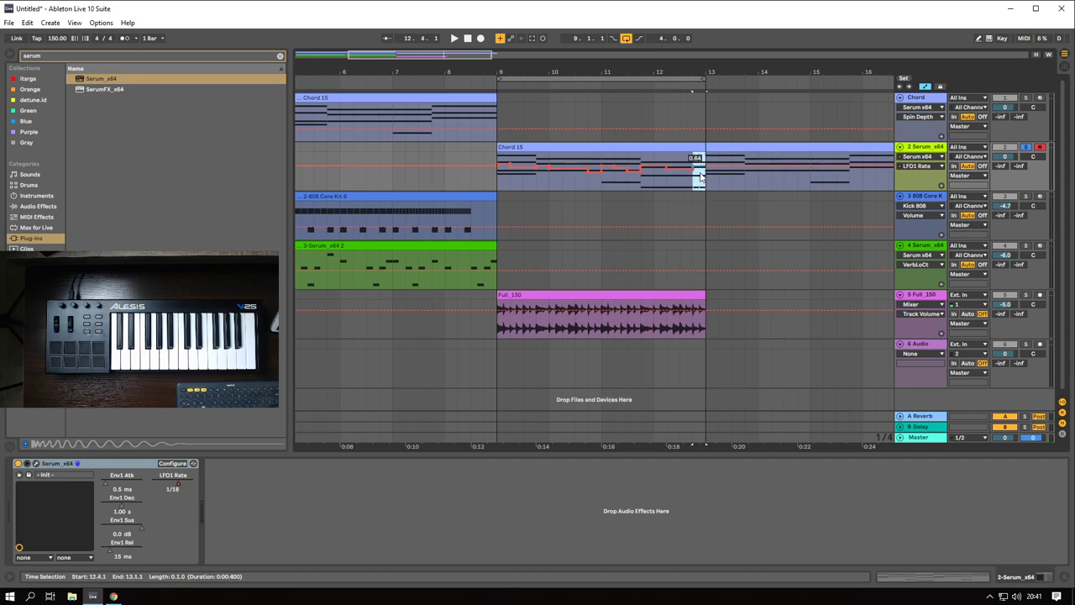
click(498, 181)
key(space)
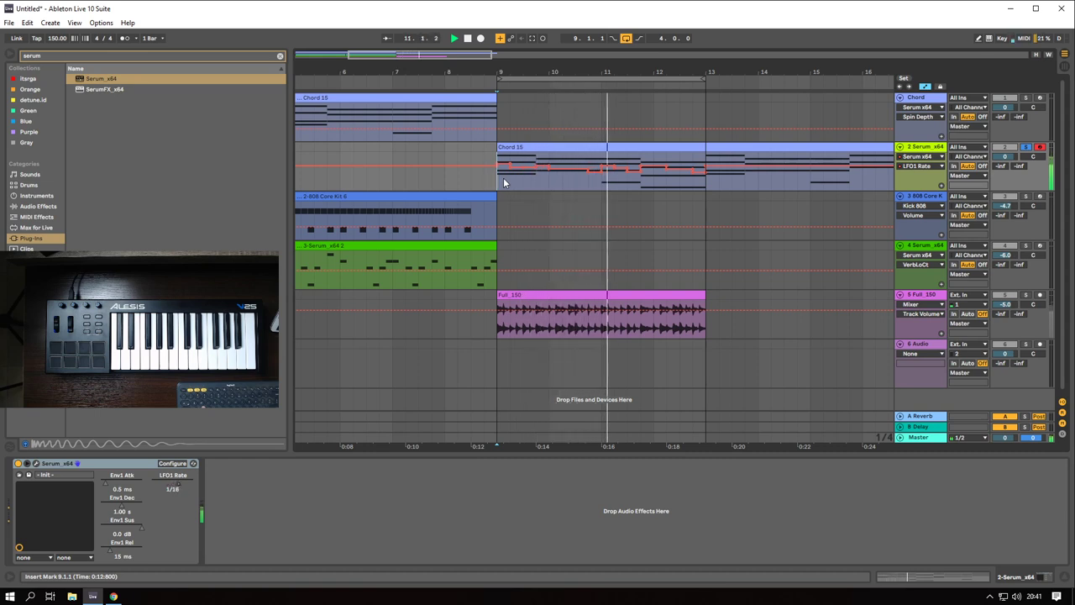
key(space)
- Lower the LFO 1 rate automation for the first beat of bar 12 to a 1/4 rate, and play it back
scroll(667, 183, up, 4)
scroll(642, 185, down, 2)
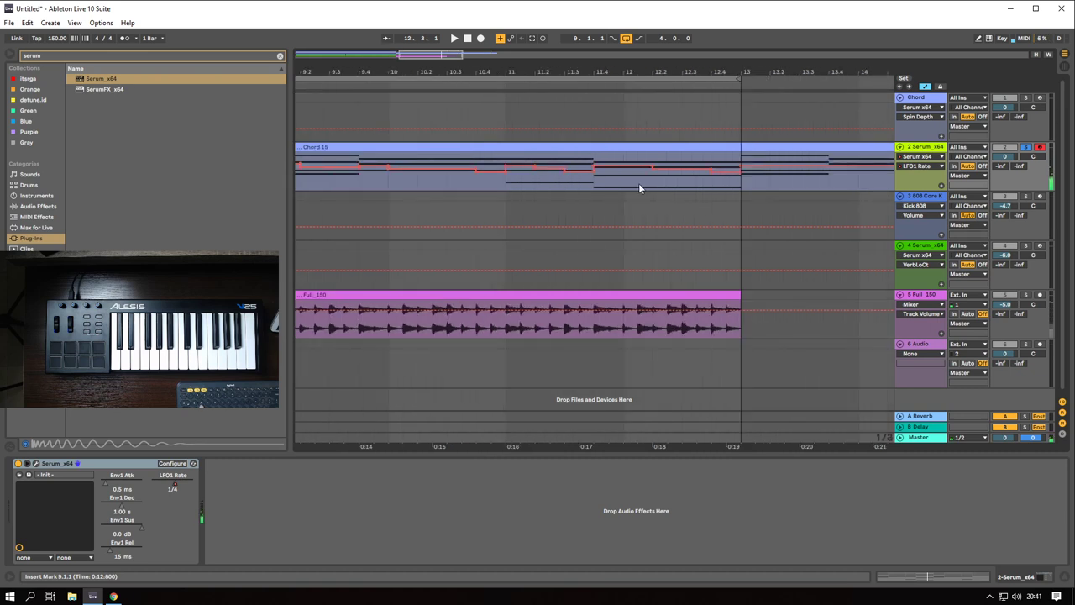
click(638, 183)
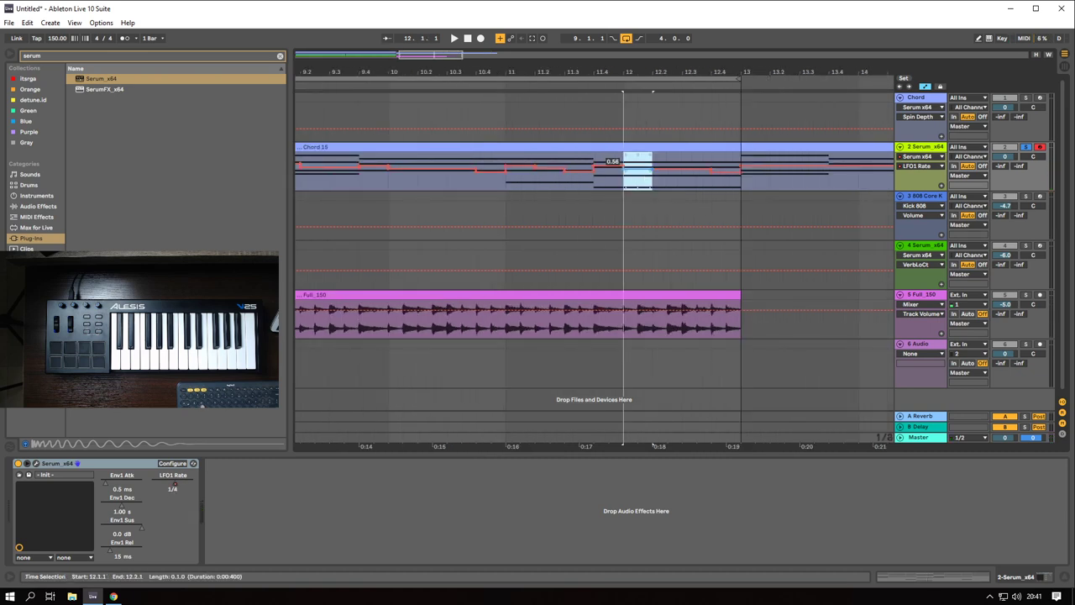
key(space)
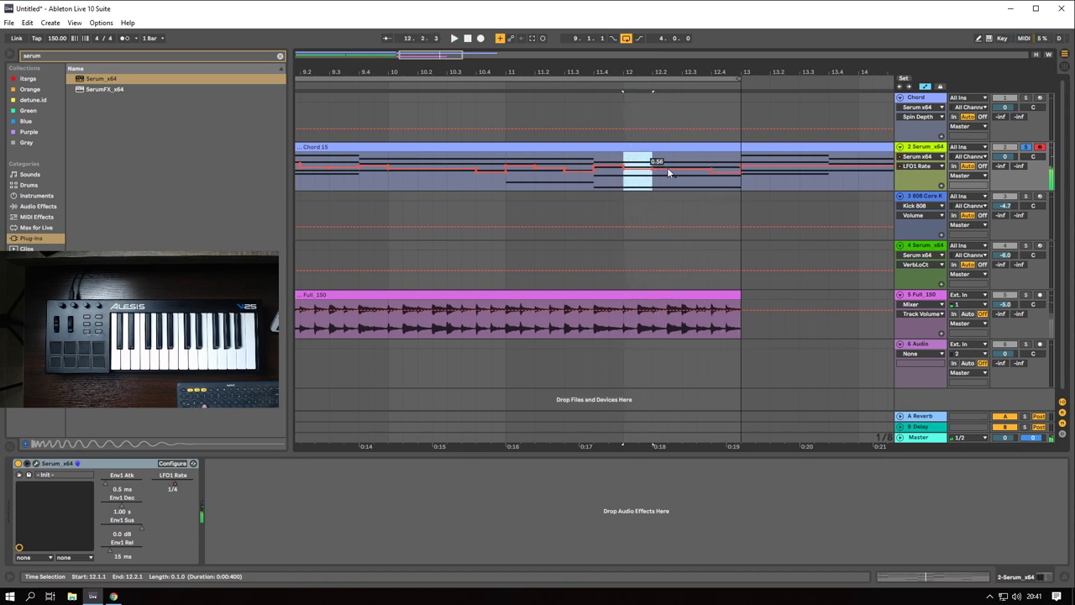
key(space)
- Raise the LFO 1 rate automation between 12.2.1 and 12.3.1 to 0.63, and play back from 12.1.1 and 11.4.1
mouse_move(683, 180)
mouse_down()
mouse_move(698, 179)
mouse_move(652, 185)
mouse_move(684, 193)
mouse_up()
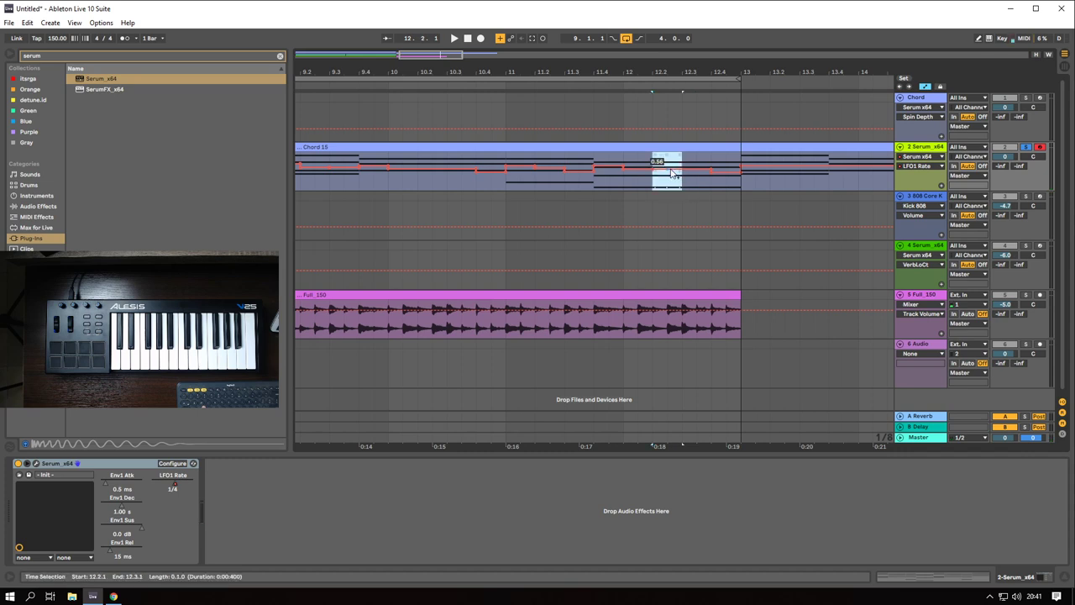
key(space)
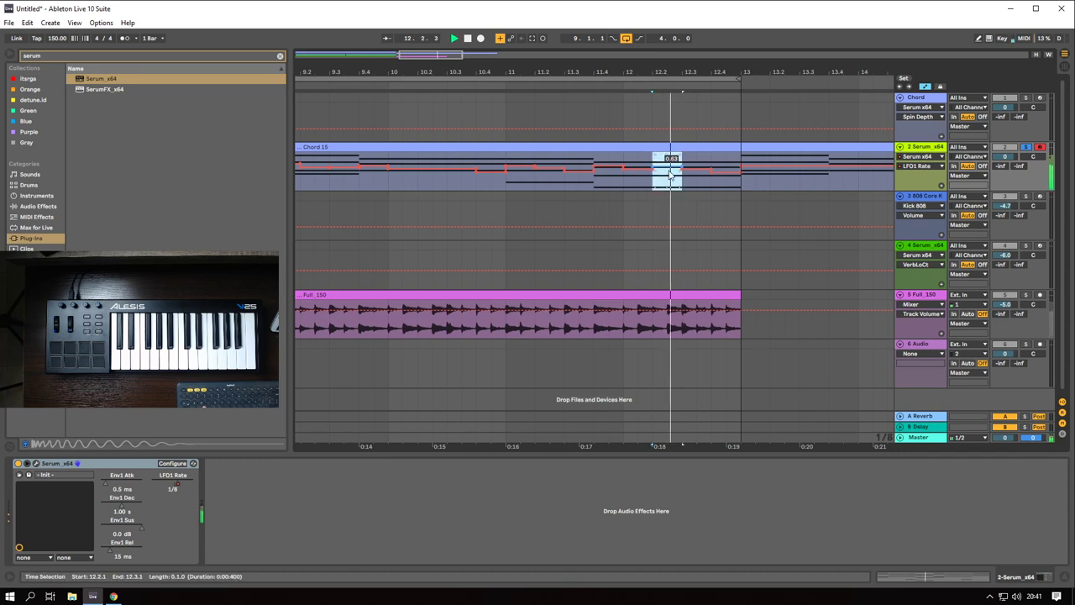
key(space)
click(622, 183)
key(space)
key(space)
key(space)
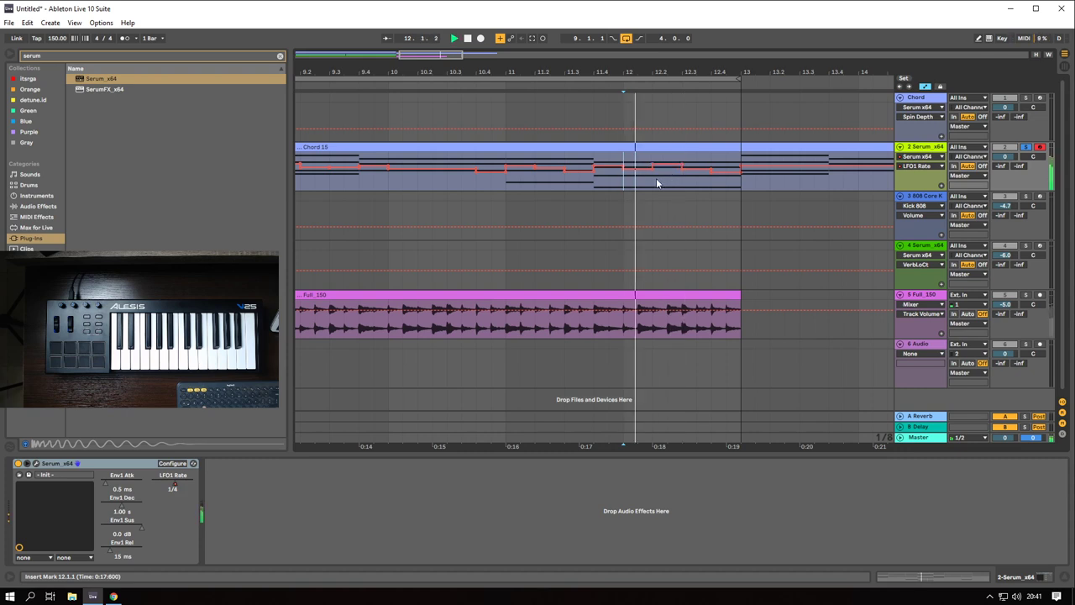
key(space)
click(595, 185)
key(space)
scroll(601, 187, down, 5)
key(space)
key(space)
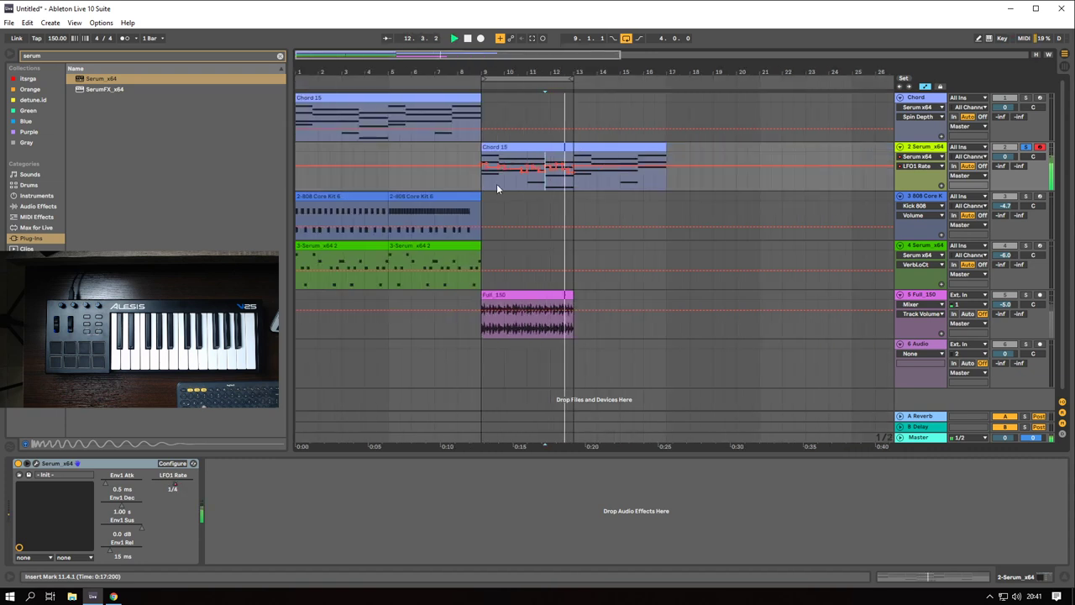
- Lower the LFO 1 rate automation between 12.3.1 and 12.4.1 to about 0.51, and play it back from 12.3.1
scroll(570, 186, up, 5)
key(space)
key(space)
key(space)
drag(502, 172, 527, 185)
key(space)
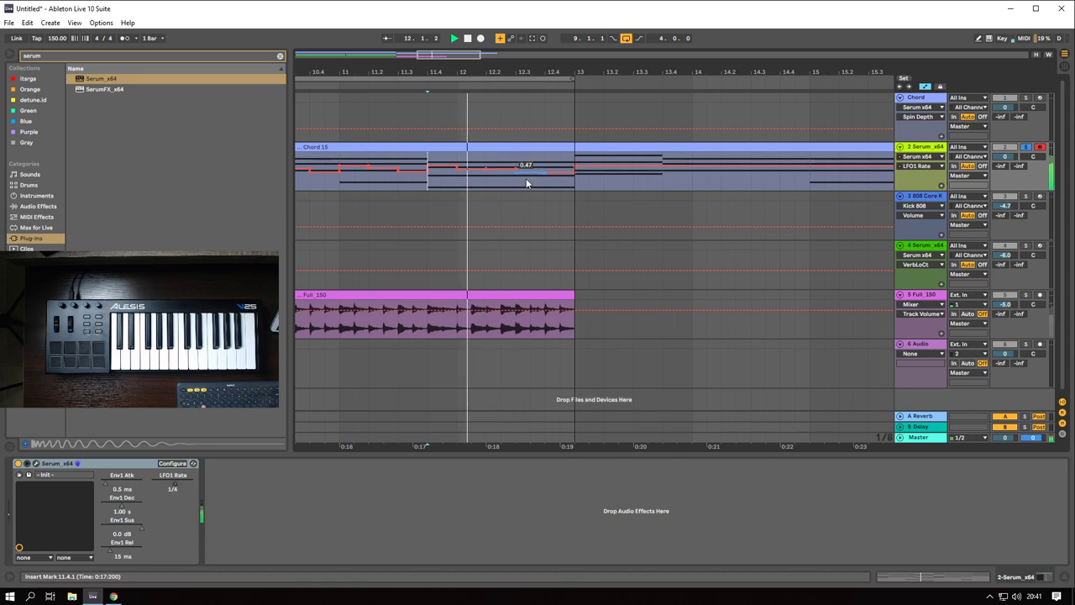
key(space)
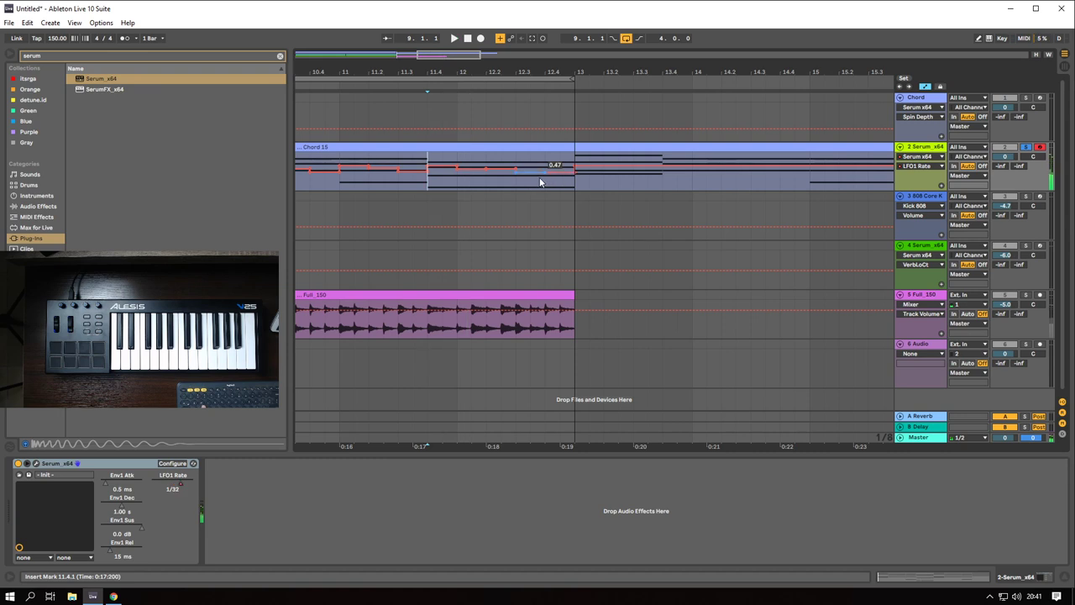
drag(545, 176, 546, 173)
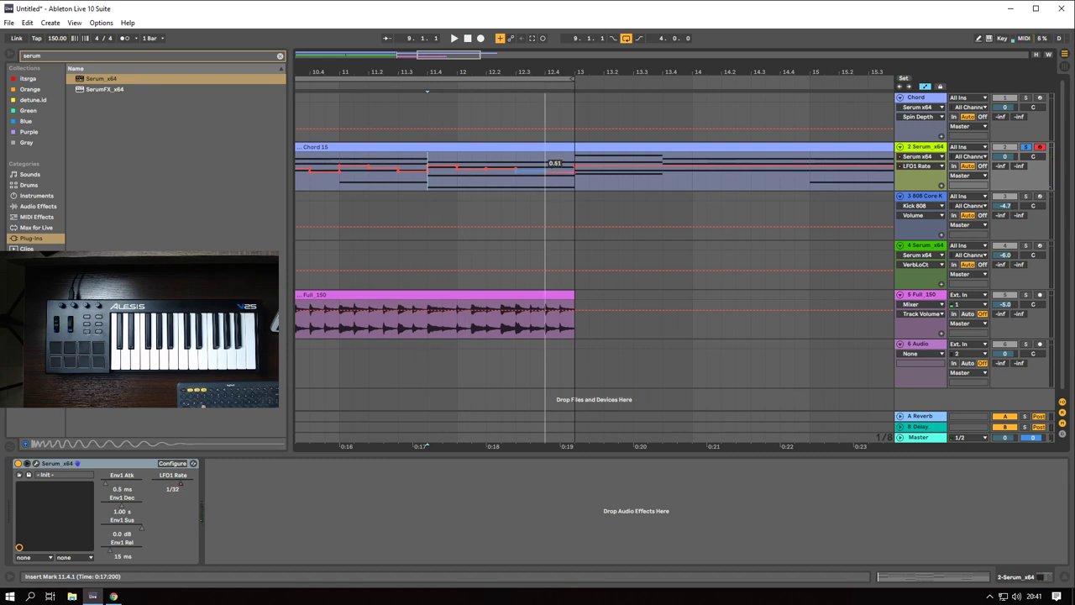
click(515, 181)
key(space)
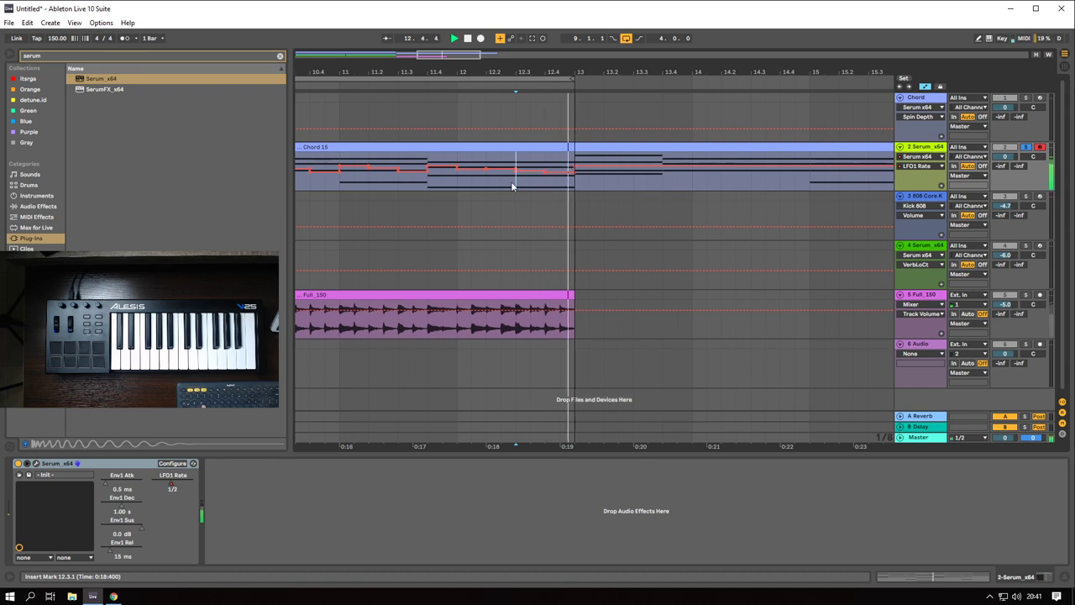
- Turn off solo on the Serum chord track, hide the automation lanes, and play the chords with the drum loop
scroll(413, 187, down, 5)
scroll(413, 186, up, 2)
key(s)
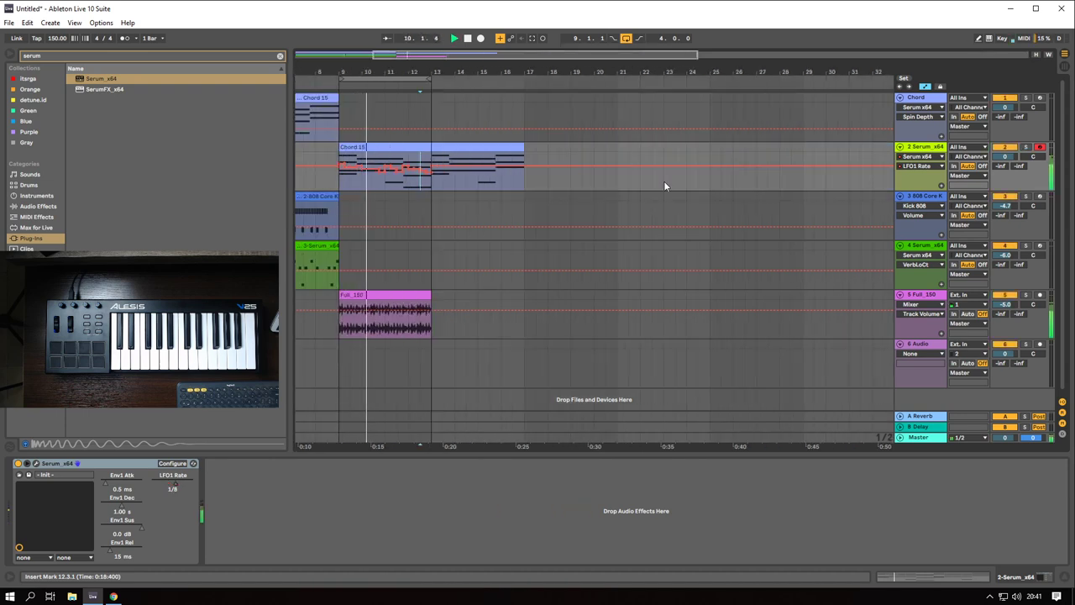
key(a)
scroll(396, 188, up, 5)
scroll(396, 188, down, 5)
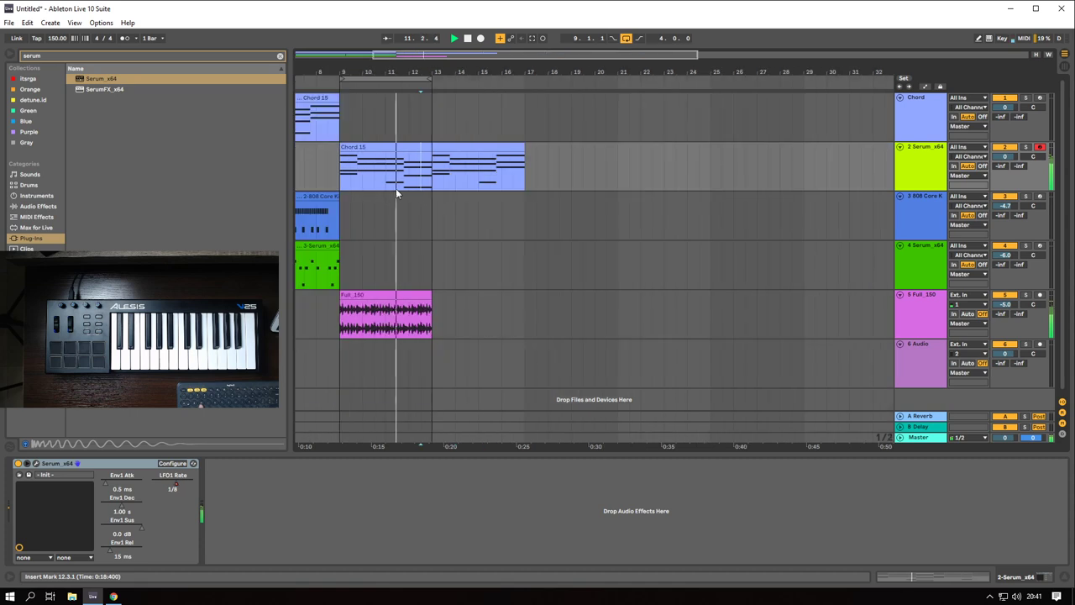
scroll(361, 194, left, 1)
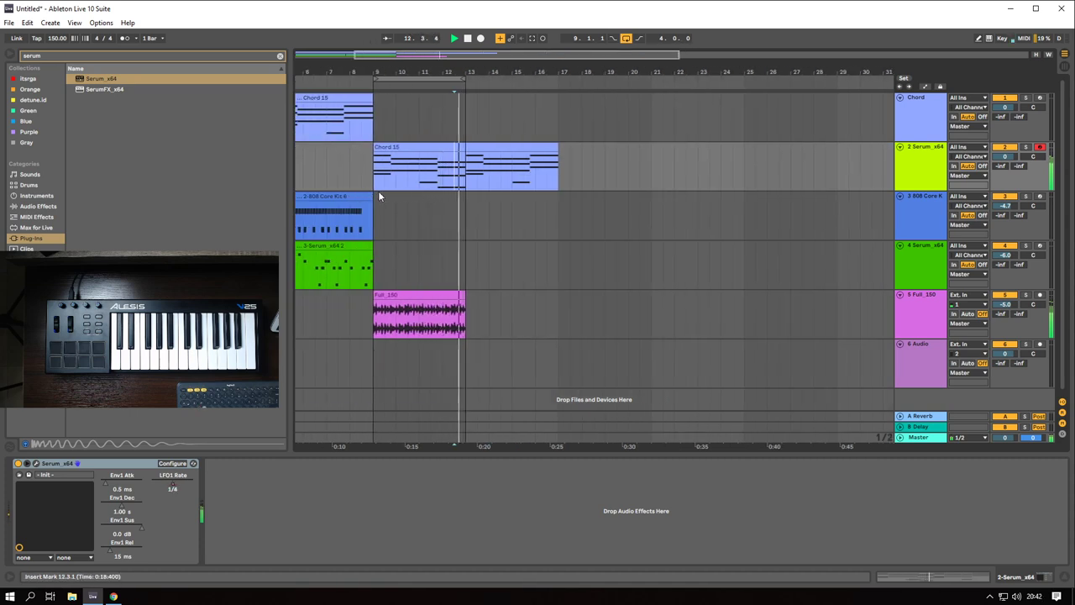
- Show the LFO 1 rate automation of the Serum chord track and play it back around bars 11 and 12
click(431, 186)
key(space)
double_click(462, 144)
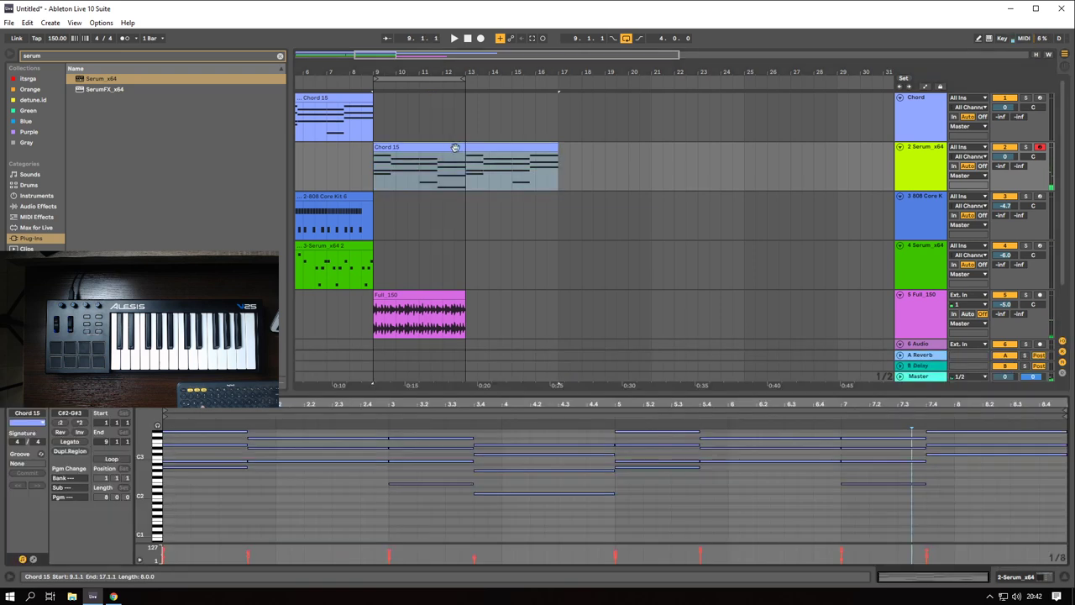
key(a)
ctrl+scroll(438, 175, up, 5)
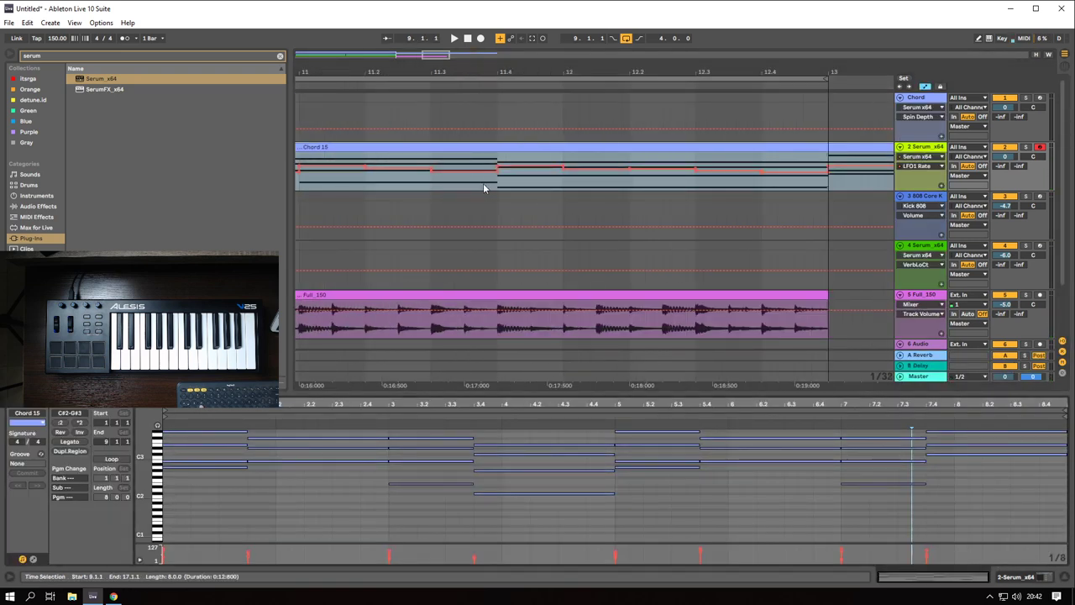
ctrl+scroll(444, 183, down, 3)
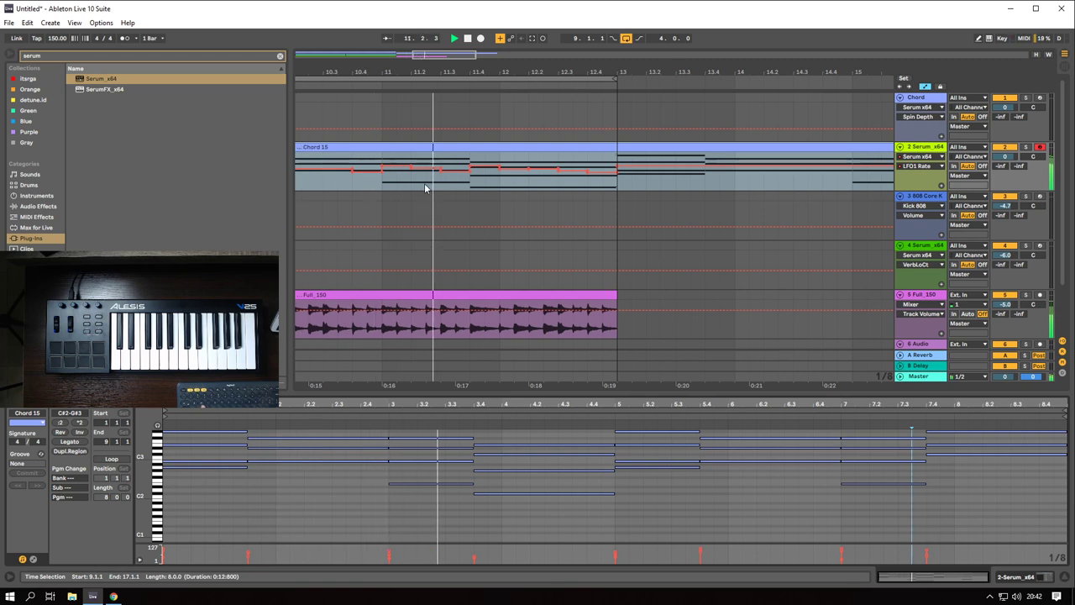
key(space)
- Play back the rate automation from 12.1.1, 11.4.1 and 12.2.3, and hide the automation lanes
mouse_move(501, 182)
mouse_down()
mouse_move(524, 182)
mouse_move(515, 172)
mouse_up()
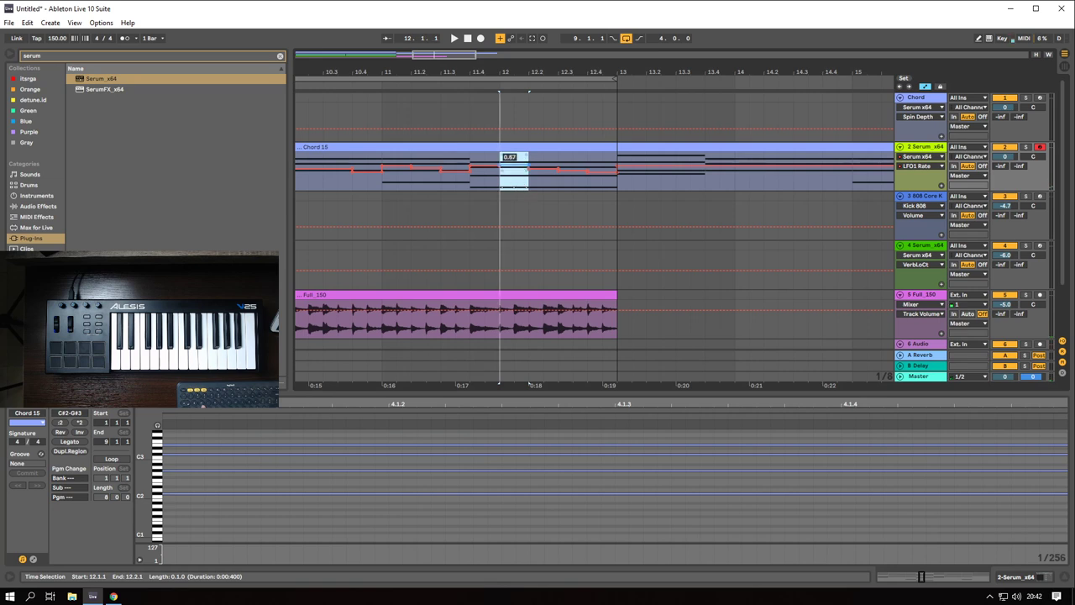
key(space)
click(471, 184)
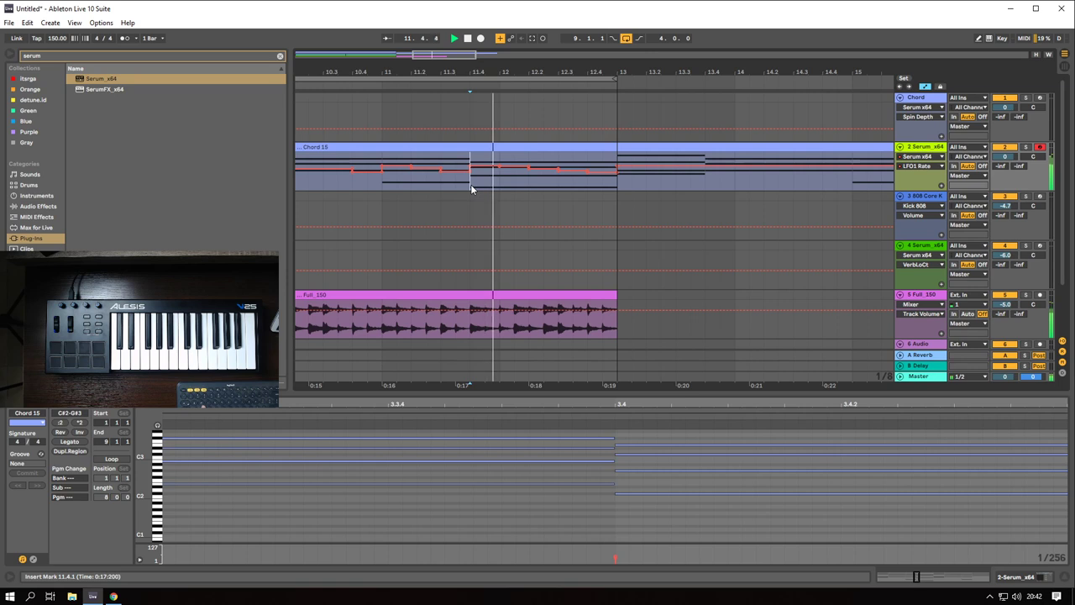
key(space)
click(550, 181)
key(space)
scroll(433, 175, down, 5)
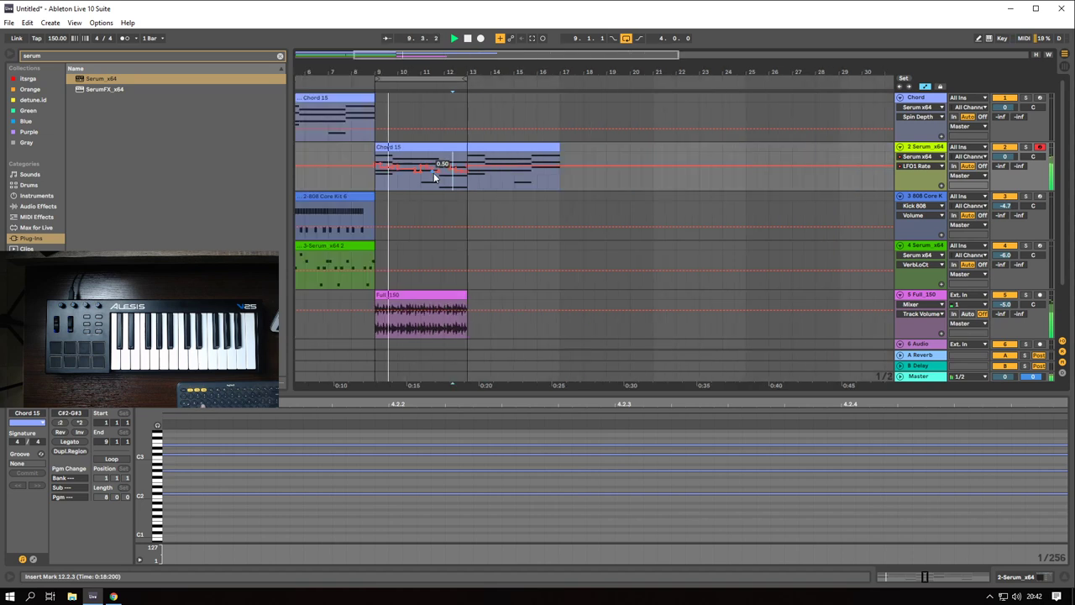
key(a)
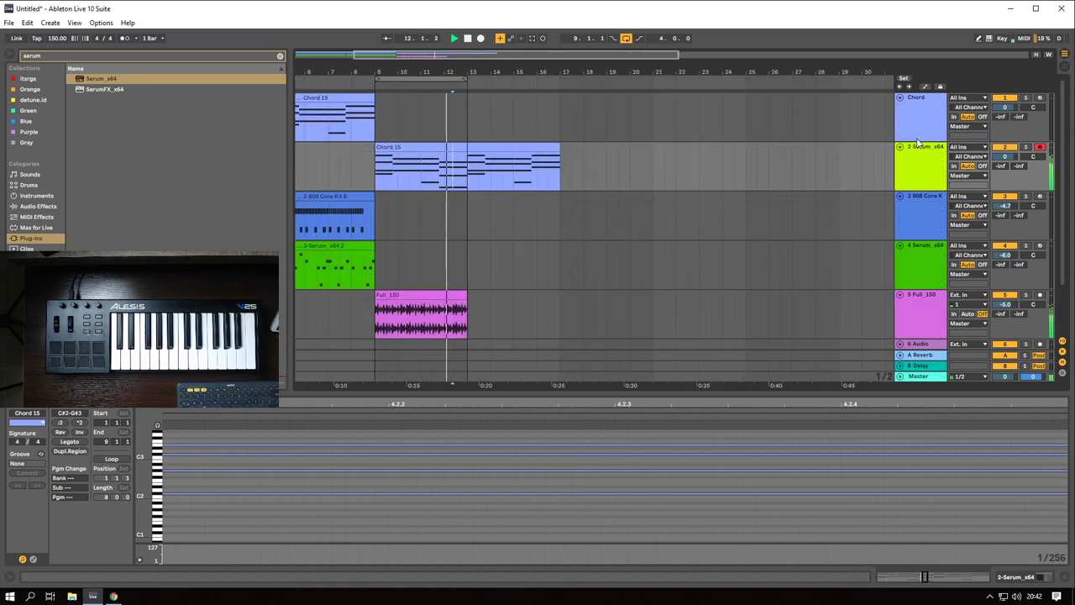
- Duplicate the LFO 1 rate automation of bars 9–12 onto bars 13–16, hide the automation lanes and play from 9.1.1
key(space)
key(a)
drag(375, 183, 469, 184)
key(ctrl+d)
click(373, 179)
key(a)
key(space)
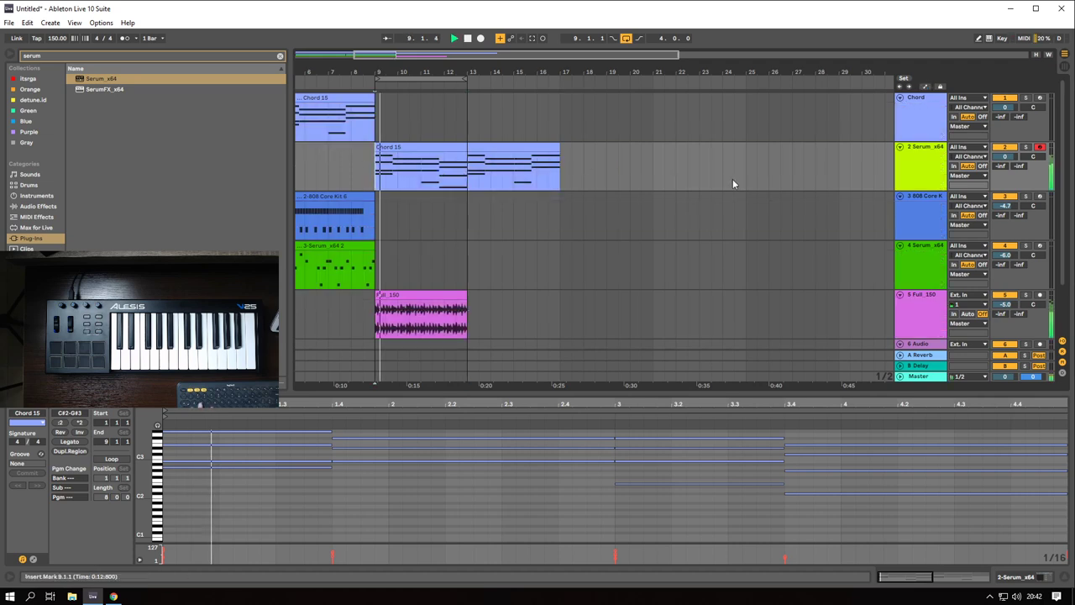
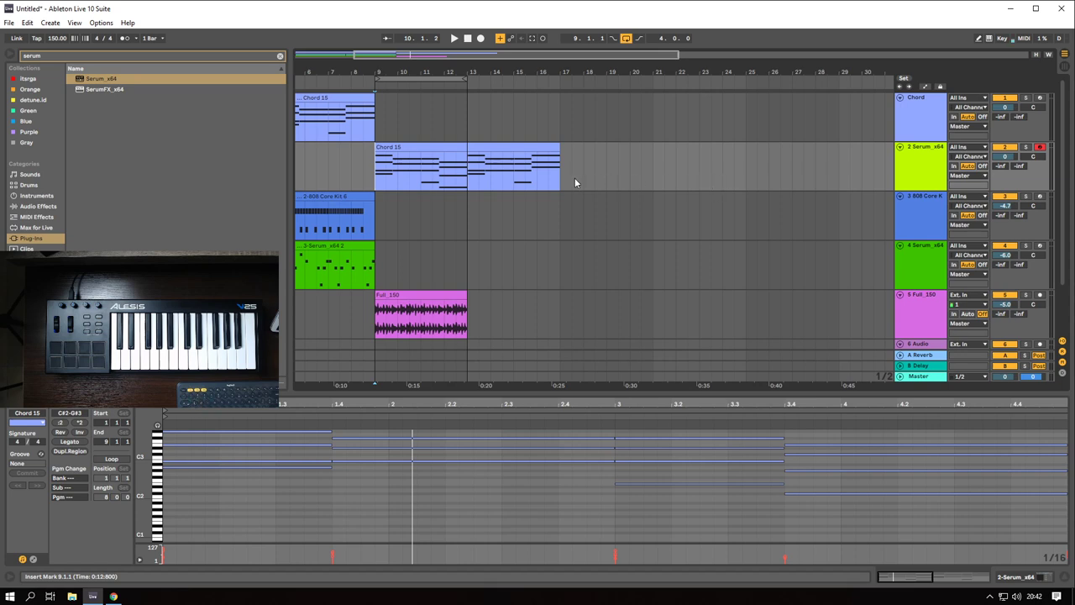
- Look over the new section's tracks and play the Serum chords with the drum loop from bar 9
scroll(389, 178, up, 2)
scroll(387, 175, down, 1)
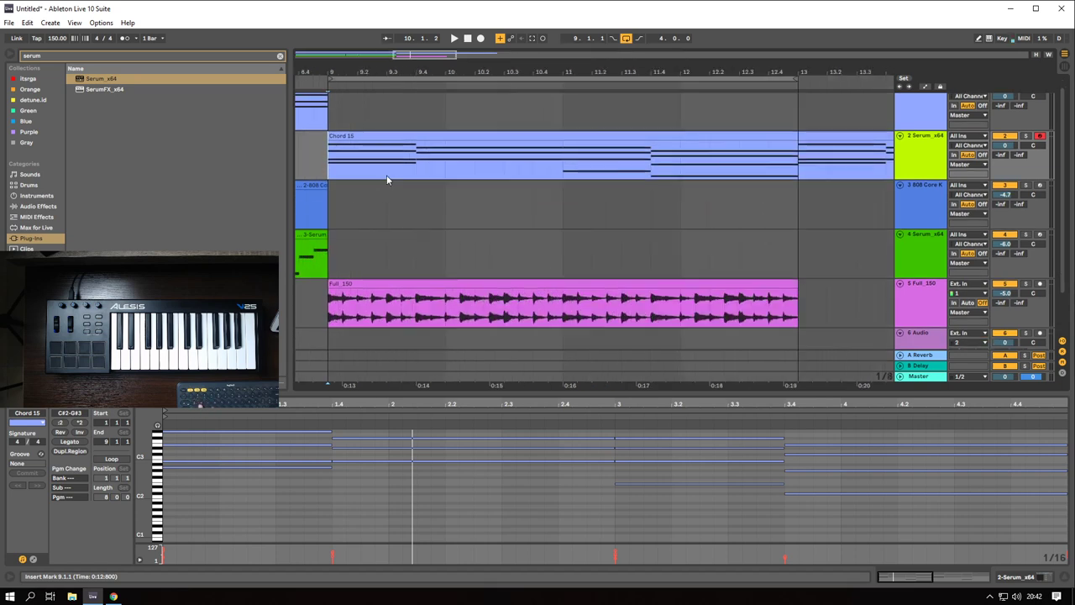
scroll(361, 170, down, 1)
scroll(351, 168, down, 2)
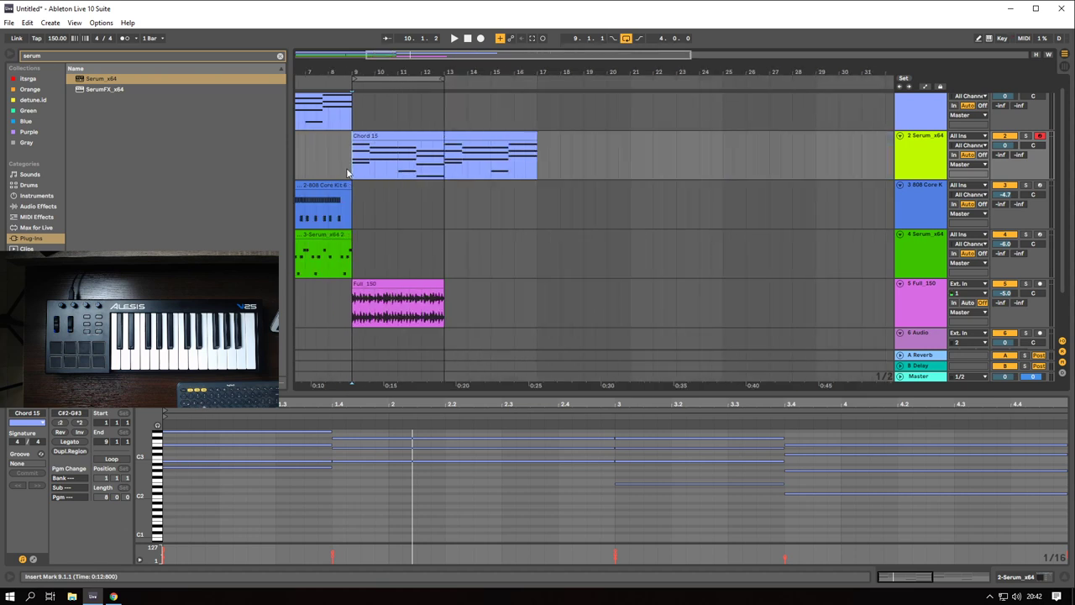
scroll(370, 162, down, 3)
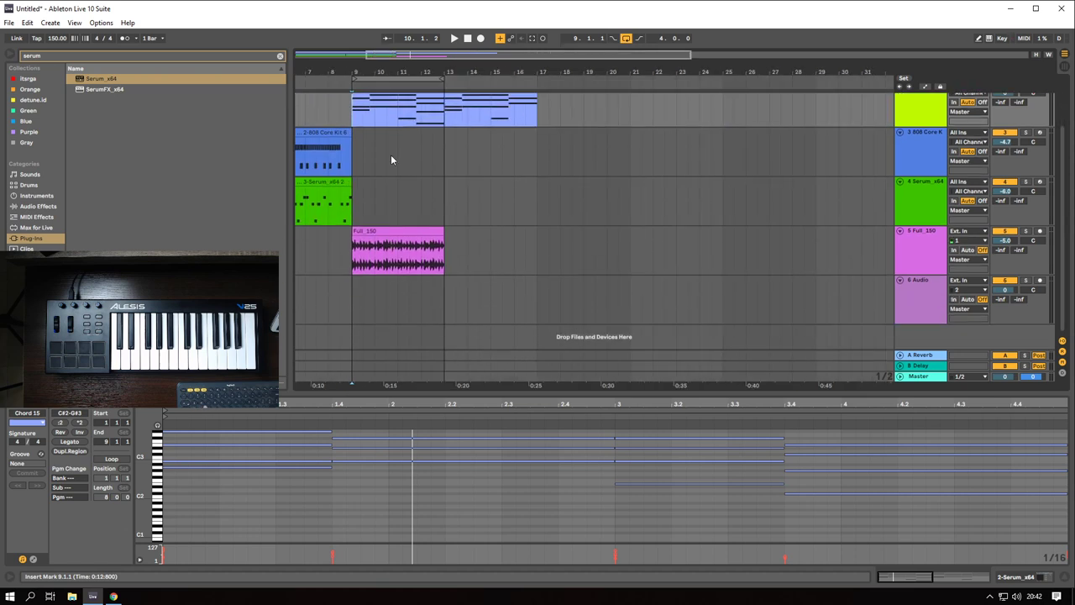
scroll(390, 155, up, 3)
key(space)
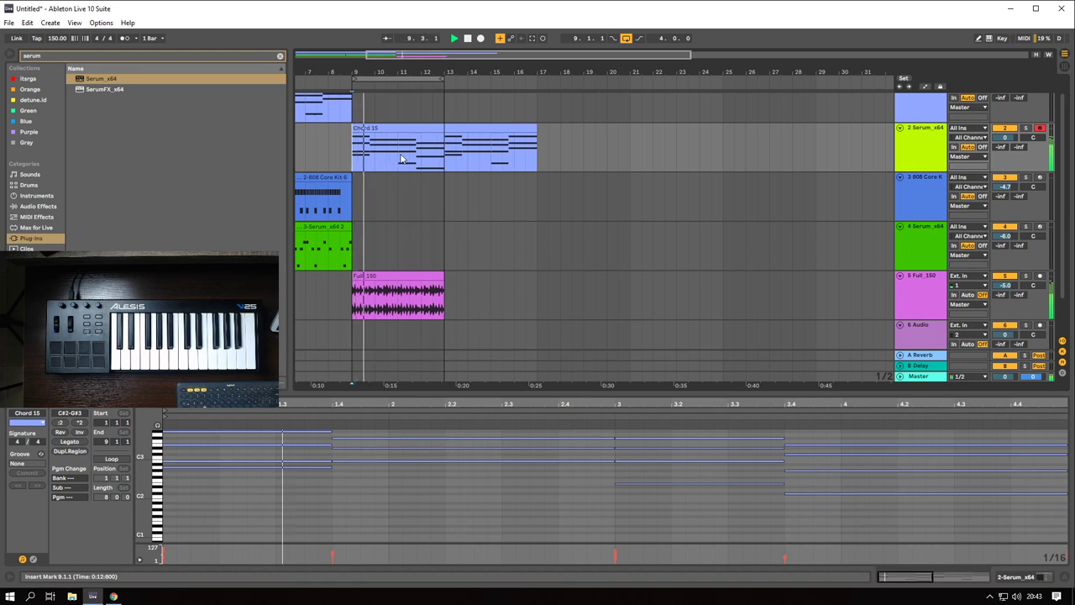
key(space)
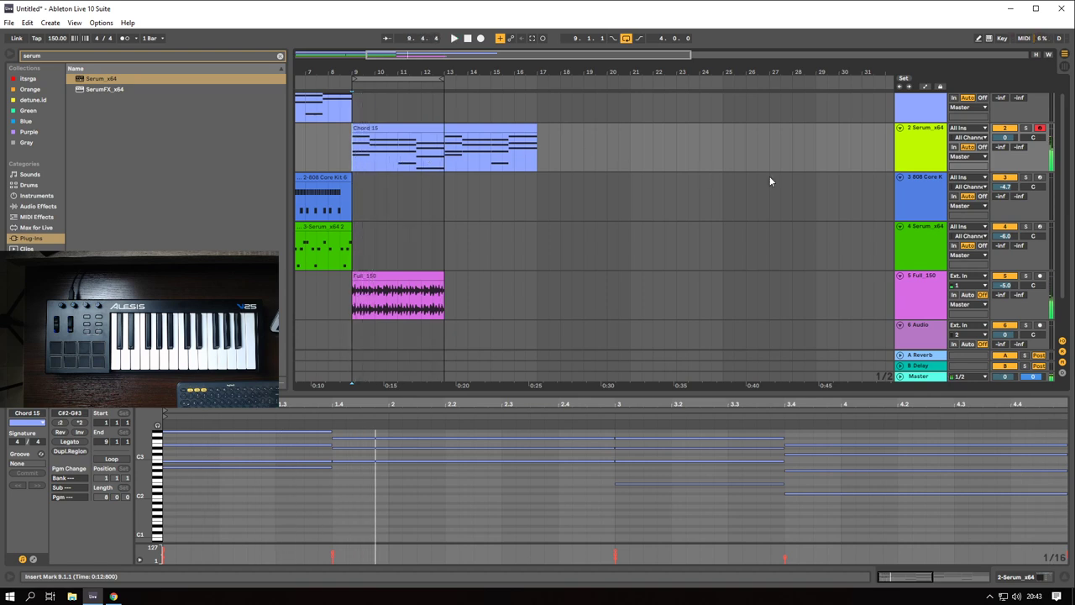
- Insert a MIDI track below the Serum chord track and copy the Chord 15 clip at bar 9 onto it
click(917, 156)
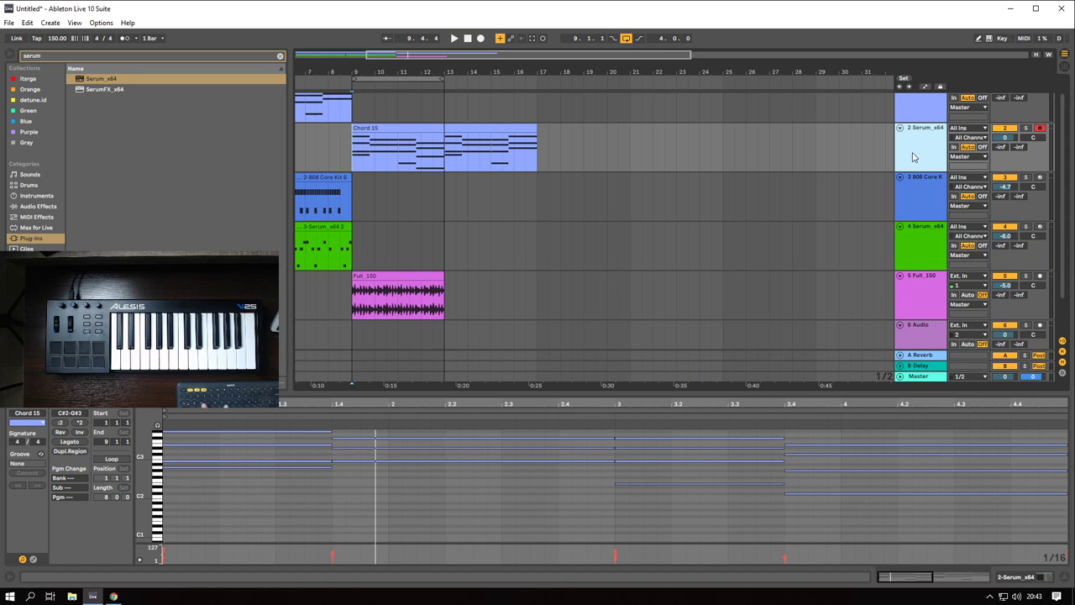
key(ctrl+shift+t)
drag(368, 123, 370, 190)
- Delete the upper chord notes across the whole copied clip on the new MIDI track
scroll(210, 463, up, 2)
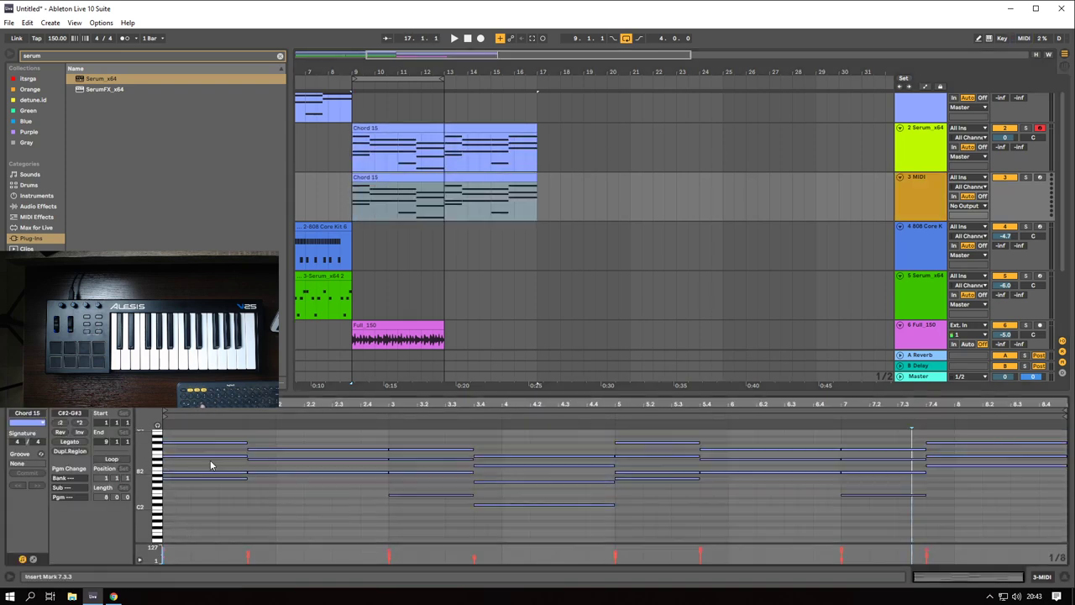
drag(206, 444, 1008, 487)
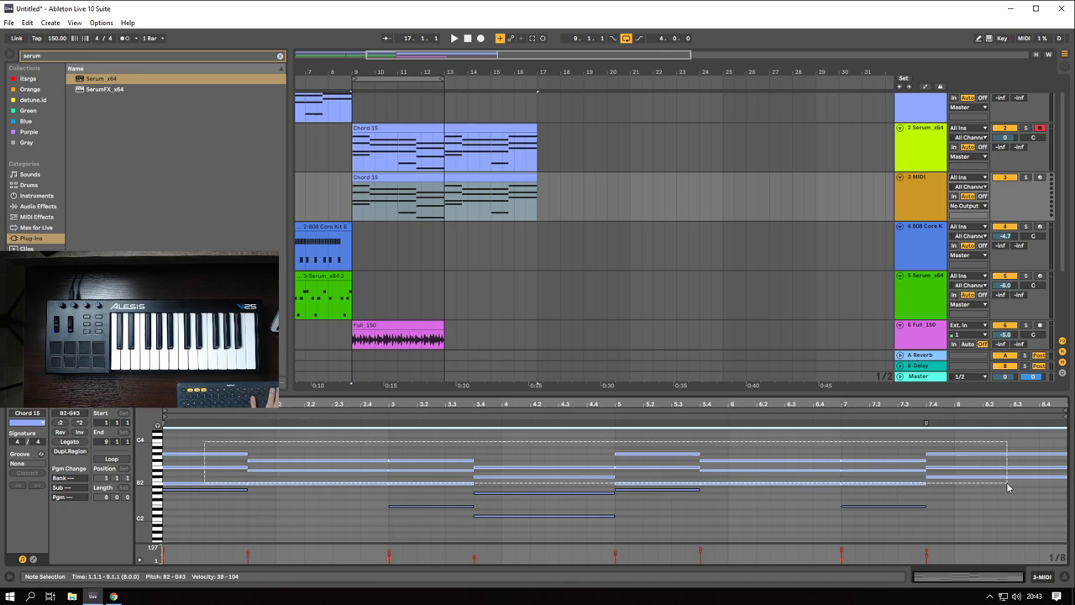
drag(1008, 487, 1006, 482)
key(Delete)
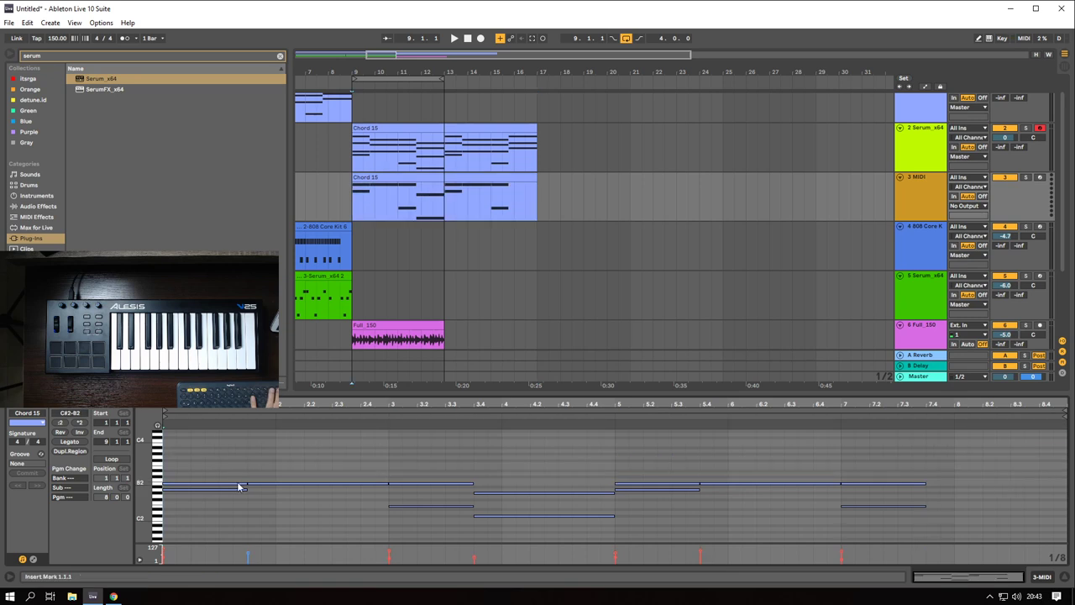
- Delete the remaining extra notes in the clip's first four bars, keeping only the lowest note of each chord
drag(210, 454, 216, 486)
key(Delete)
shift+click(430, 482)
click(432, 463)
drag(385, 445, 451, 492)
key(Delete)
drag(546, 487, 558, 504)
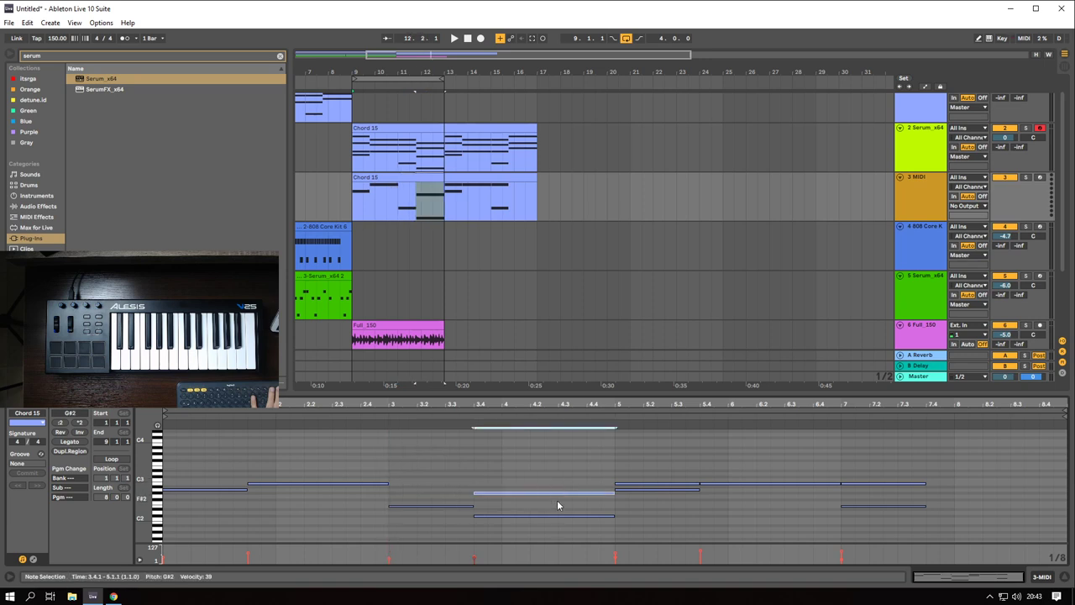
key(Delete)
- Delete the clip's notes from bar 5 onward and duplicate the first four bars' bass notes into that space
scroll(660, 488, up, 2)
scroll(667, 509, down, 3)
drag(614, 446, 978, 522)
key(Delete)
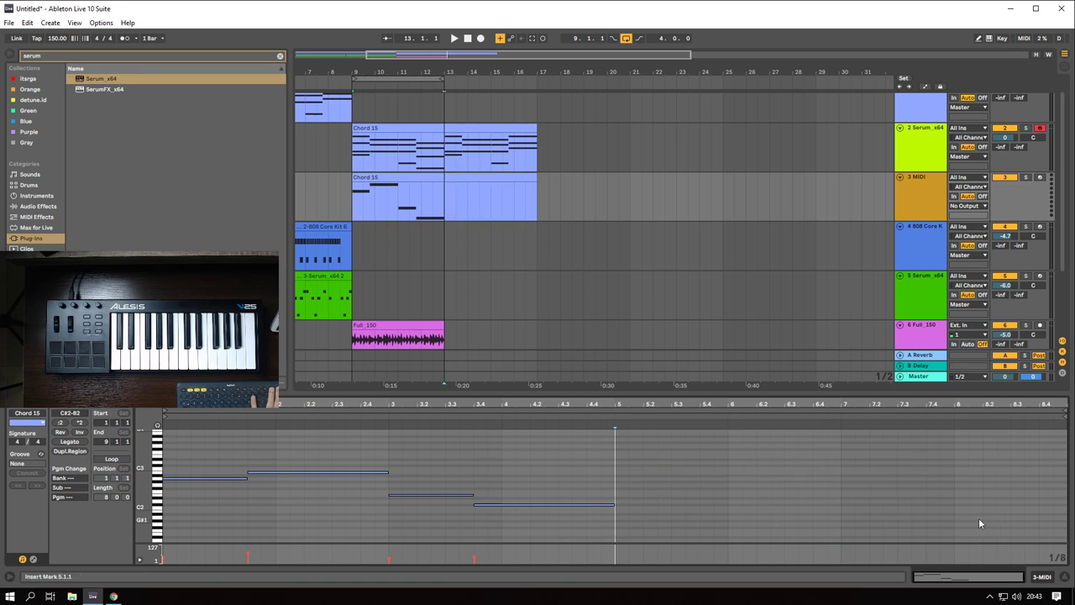
scroll(635, 492, down, 3)
click(258, 451)
key(ctrl+a)
key(ctrl+d)
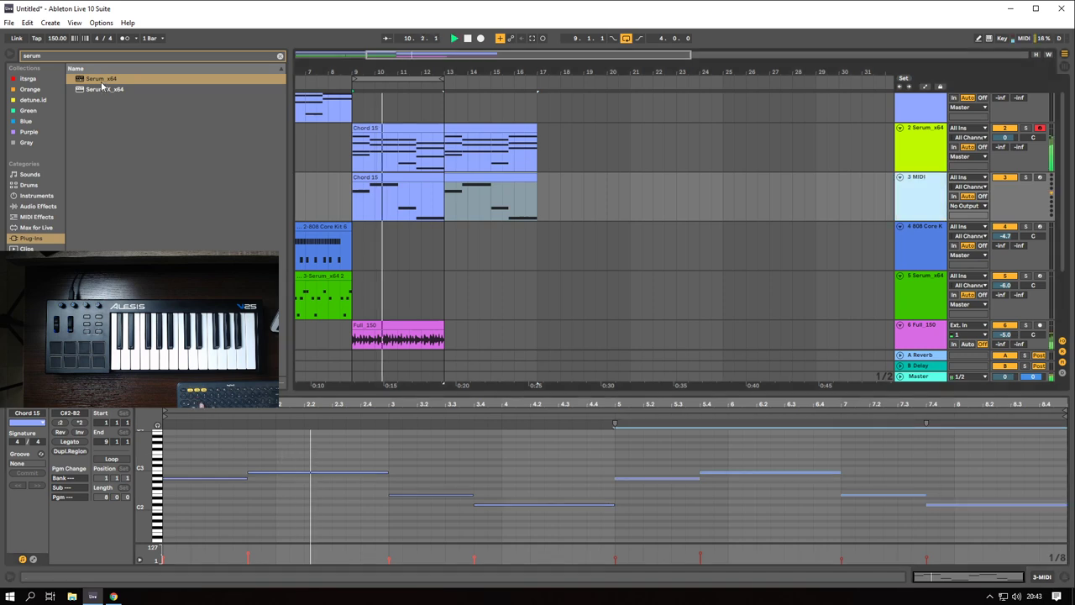
- Load Serum on the new MIDI track and set OSC A to octave -1 with a Basic Shapes saw wave
double_click(98, 79)
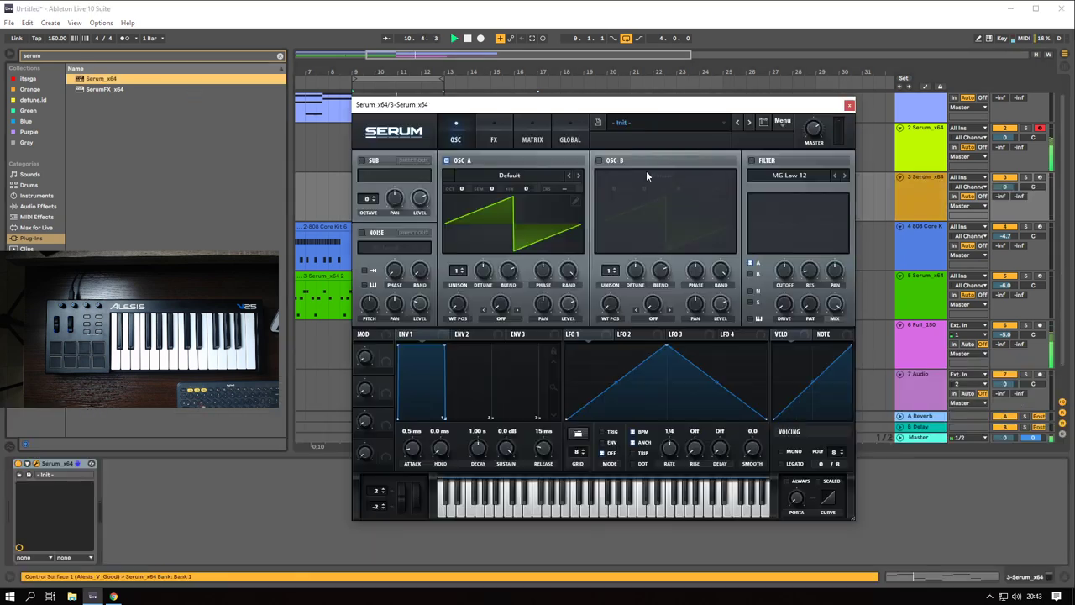
key(space)
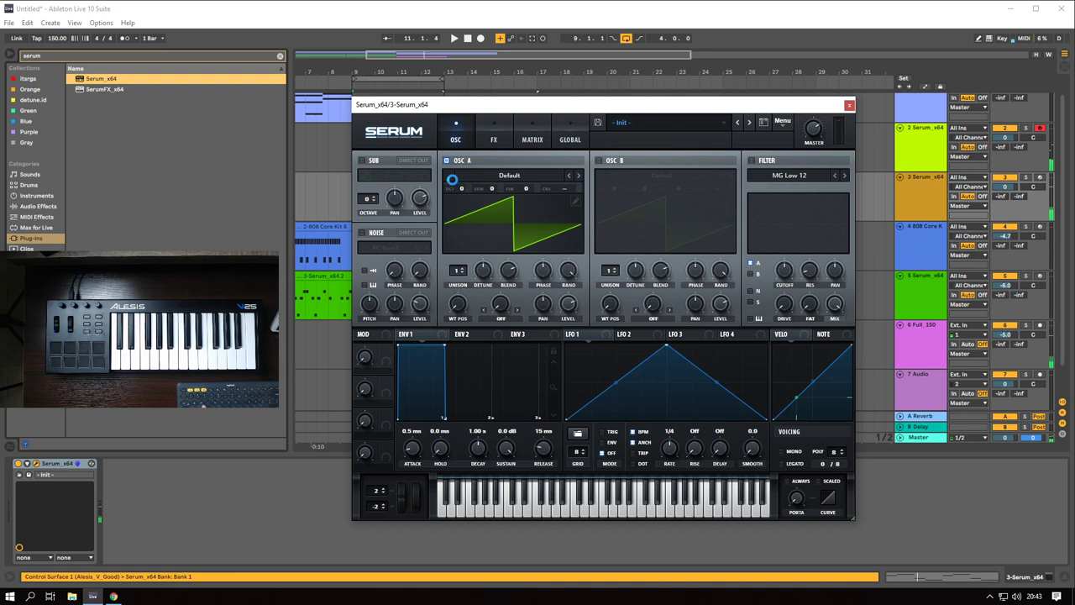
drag(461, 188, 463, 201)
click(499, 176)
mouse_move(504, 186)
click(578, 242)
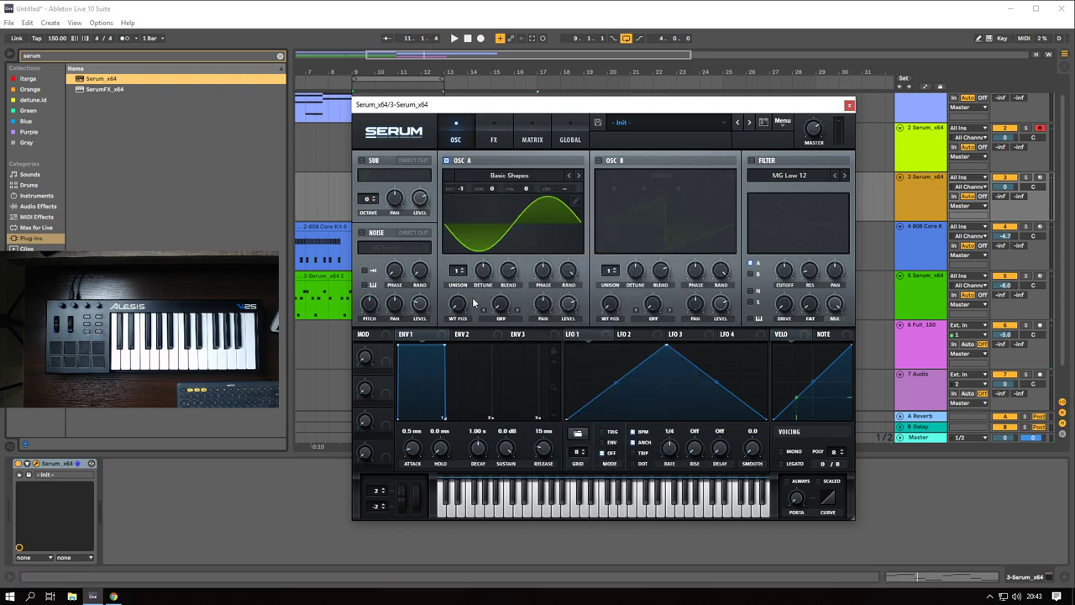
drag(463, 307, 463, 285)
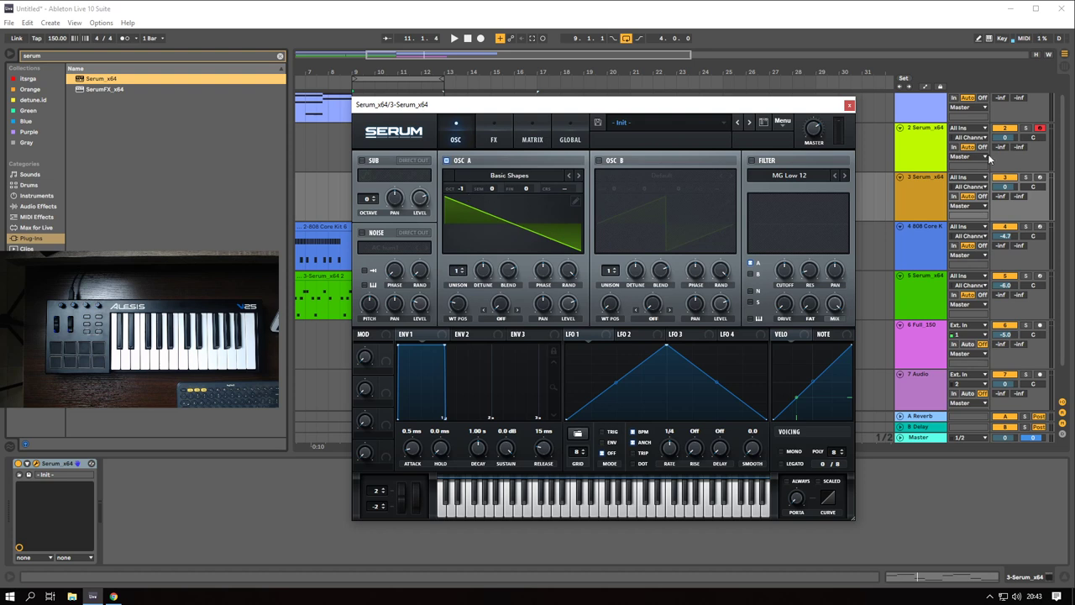
- Solo the new Serum track, rename it Bass, and close its Serum window
click(920, 196)
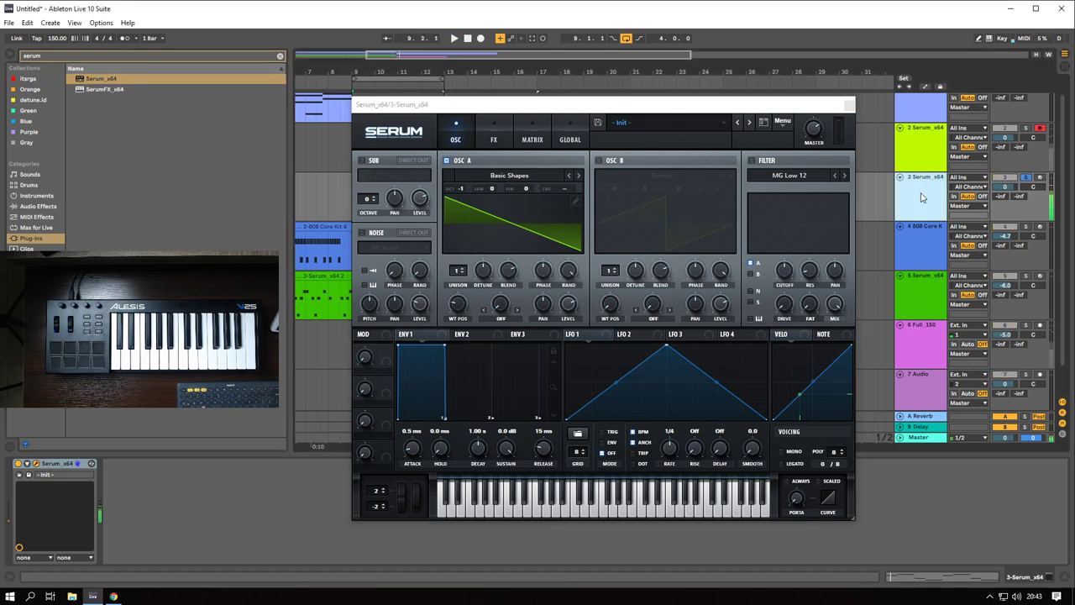
key(ctrl+r)
text(Bass)
key(Return)
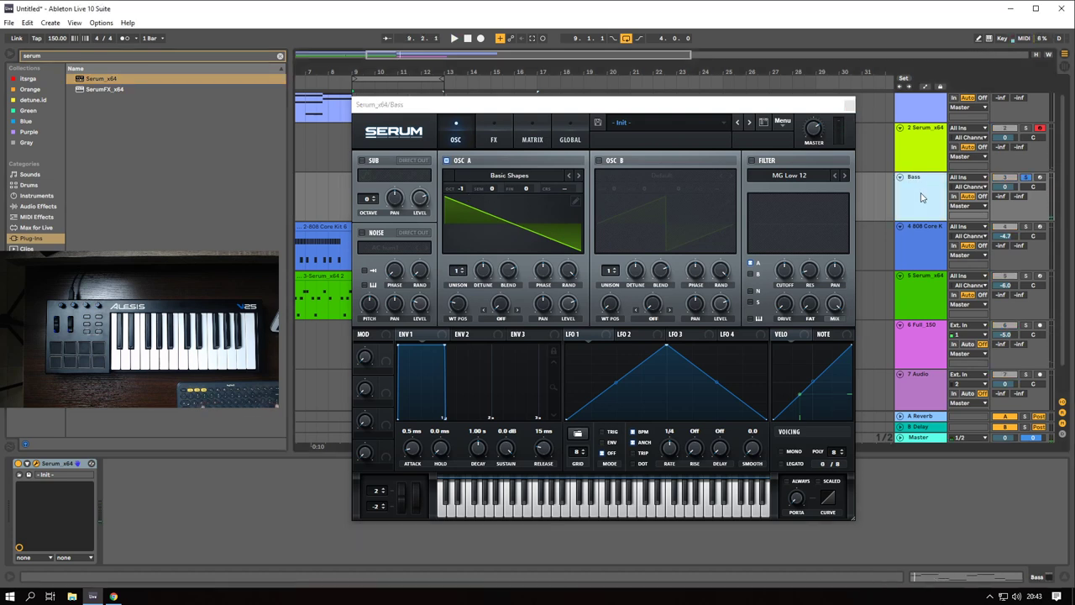
click(847, 105)
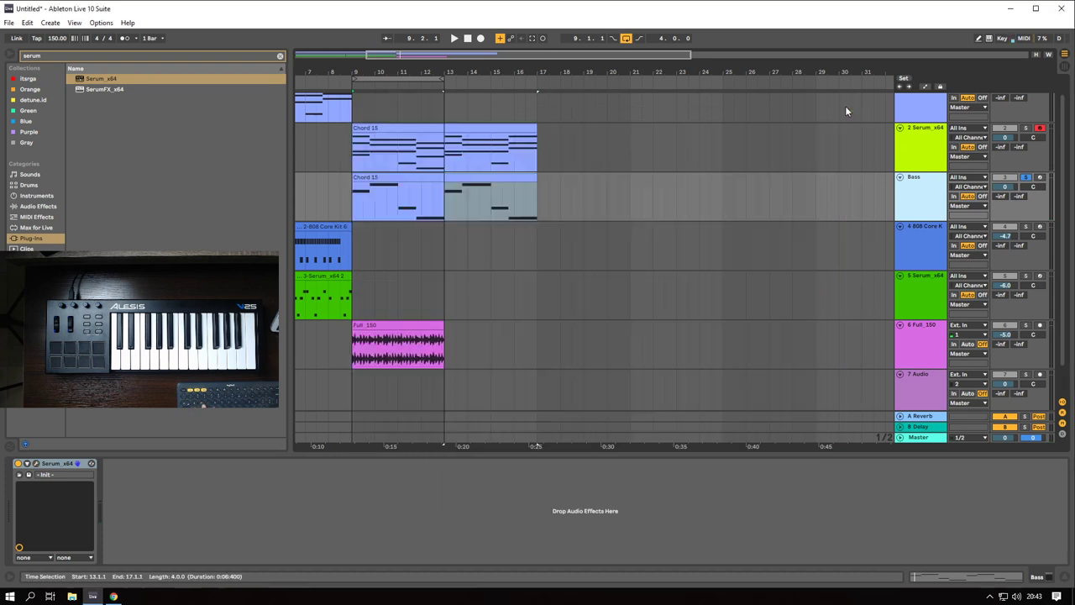
- Transpose all notes in the Bass clip down one octave
double_click(405, 197)
click(320, 438)
key(ctrl+a)
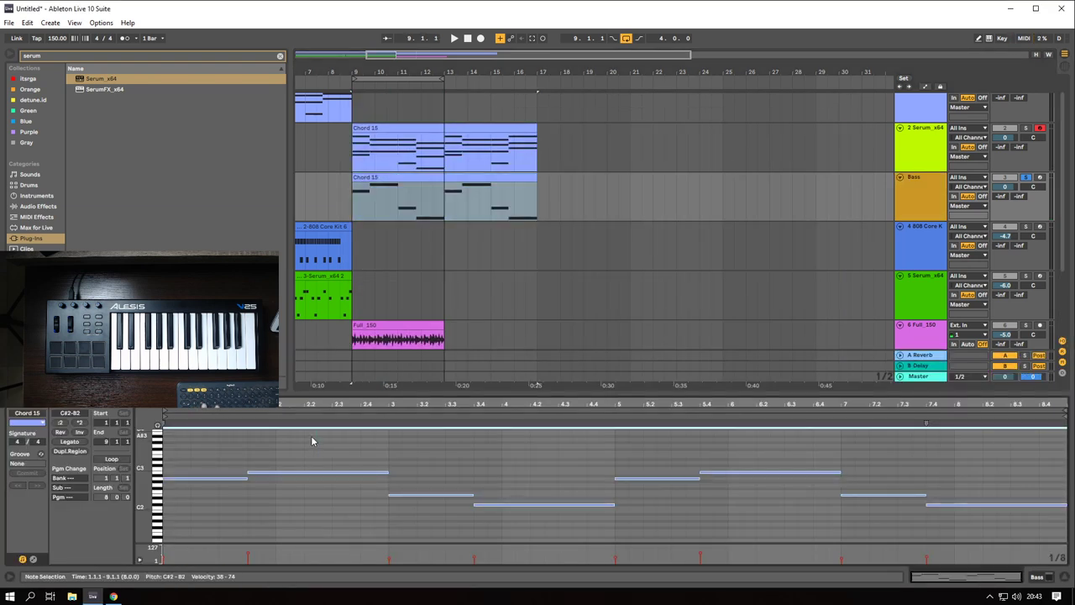
key(shift+Down)
click(429, 214)
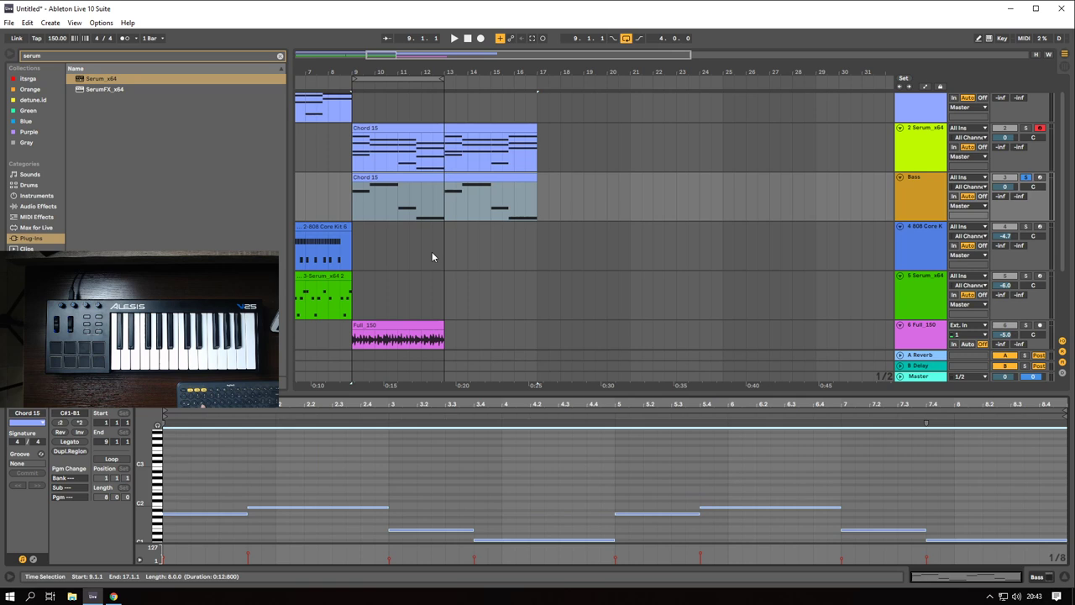
- Lower the Bass track volume to -4.0 dB, play the bass line, and return to 9.1.1
click(926, 197)
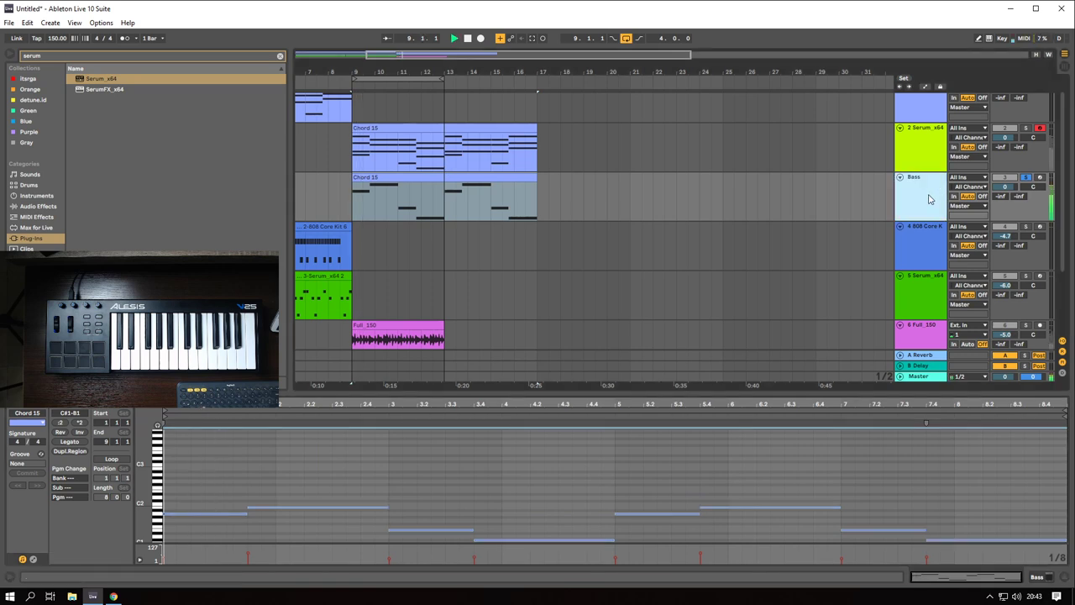
key(Tab)
key(space)
drag(439, 331, 439, 335)
key(space)
key(space)
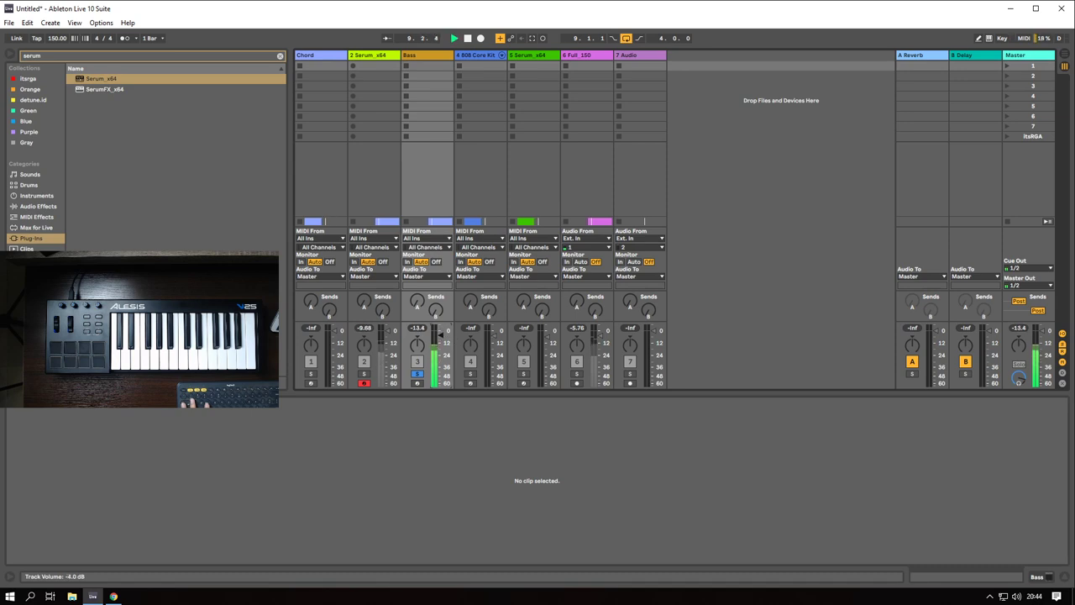
key(Tab)
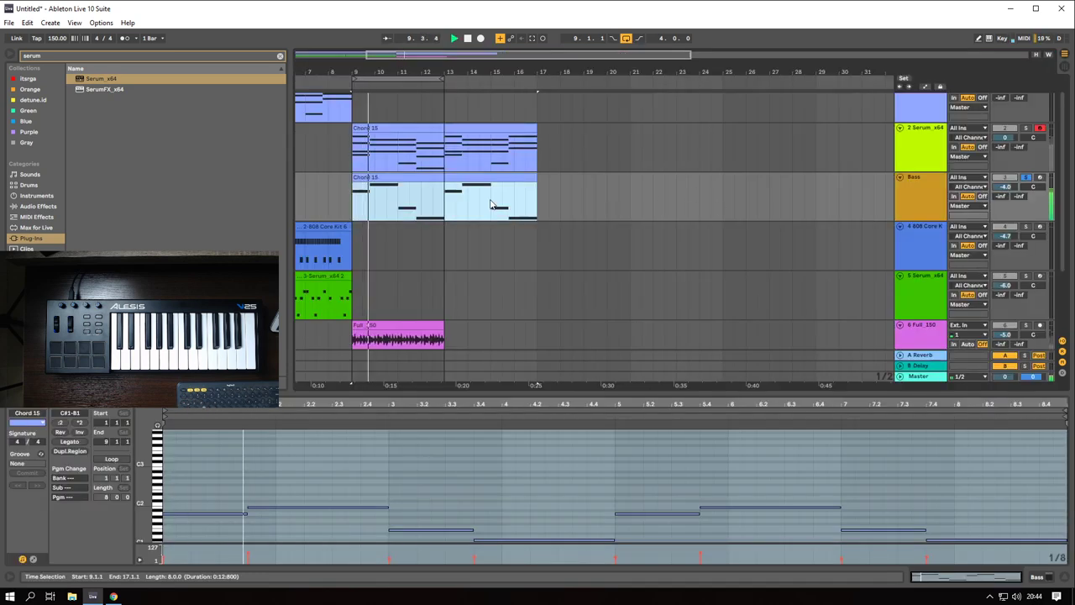
key(space)
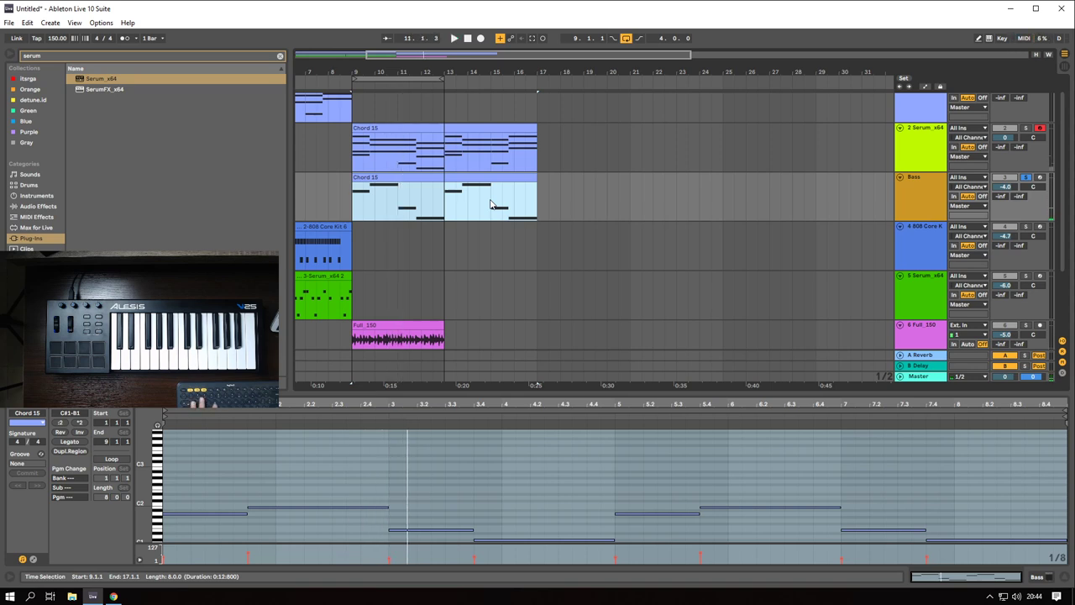
click(445, 212)
click(354, 198)
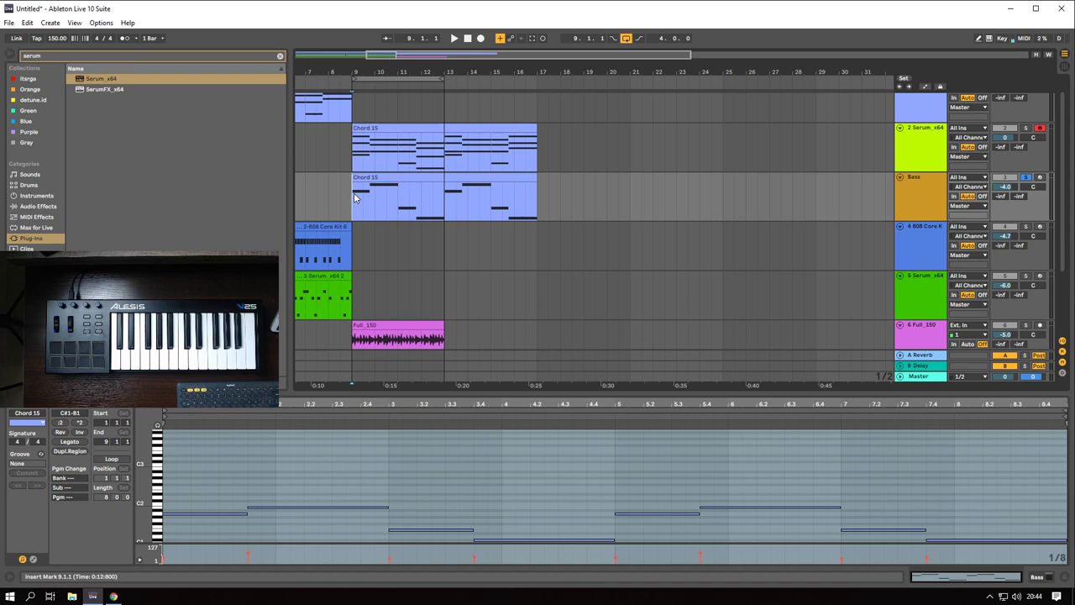
- Play the Serum chord track soloed, unsolo it, and play the section from bar 9 with all tracks
click(353, 168)
click(910, 148)
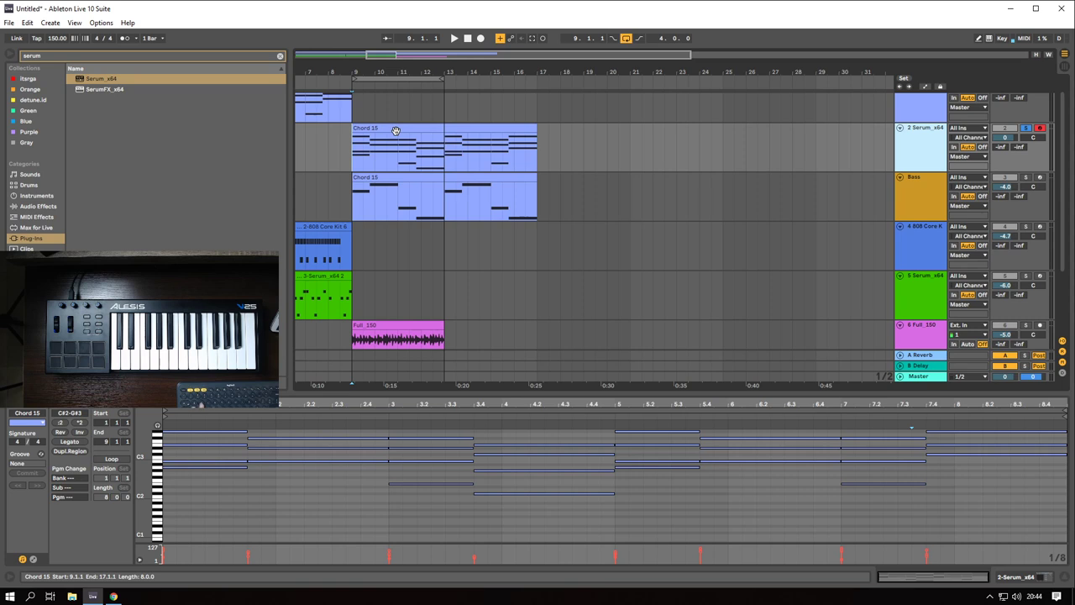
key(space)
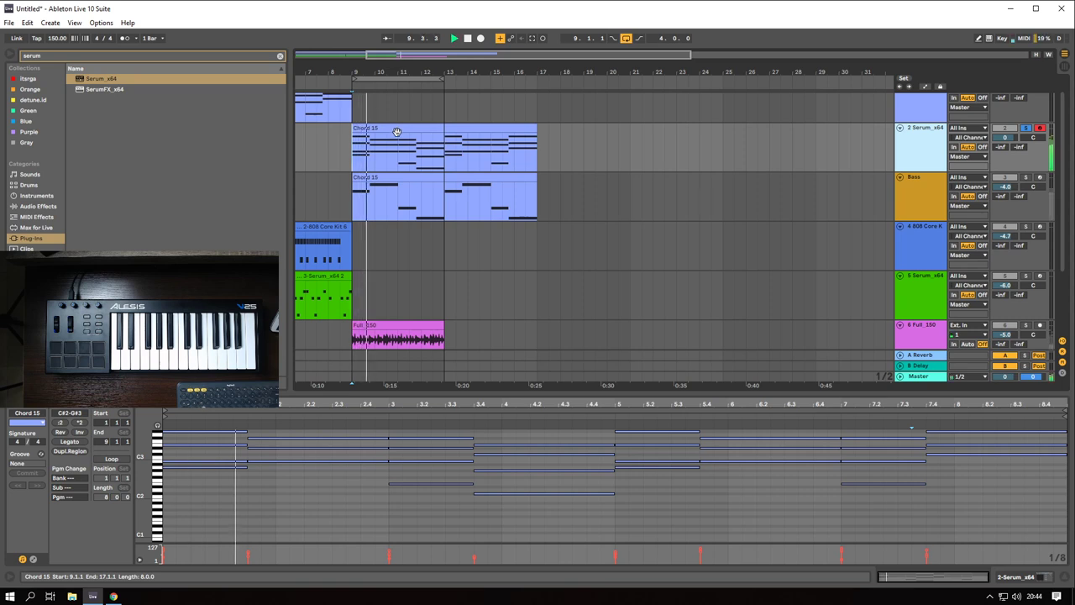
scroll(384, 164, down, 3)
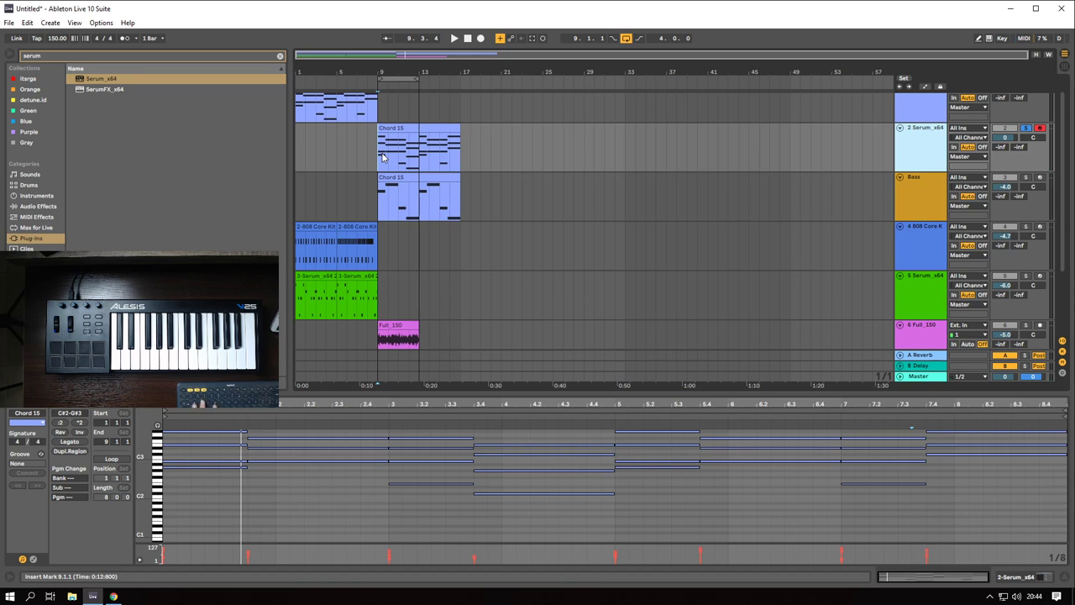
scroll(383, 158, up, 2)
scroll(380, 158, up, 2)
scroll(380, 158, down, 2)
scroll(380, 158, down, 2)
scroll(380, 157, up, 2)
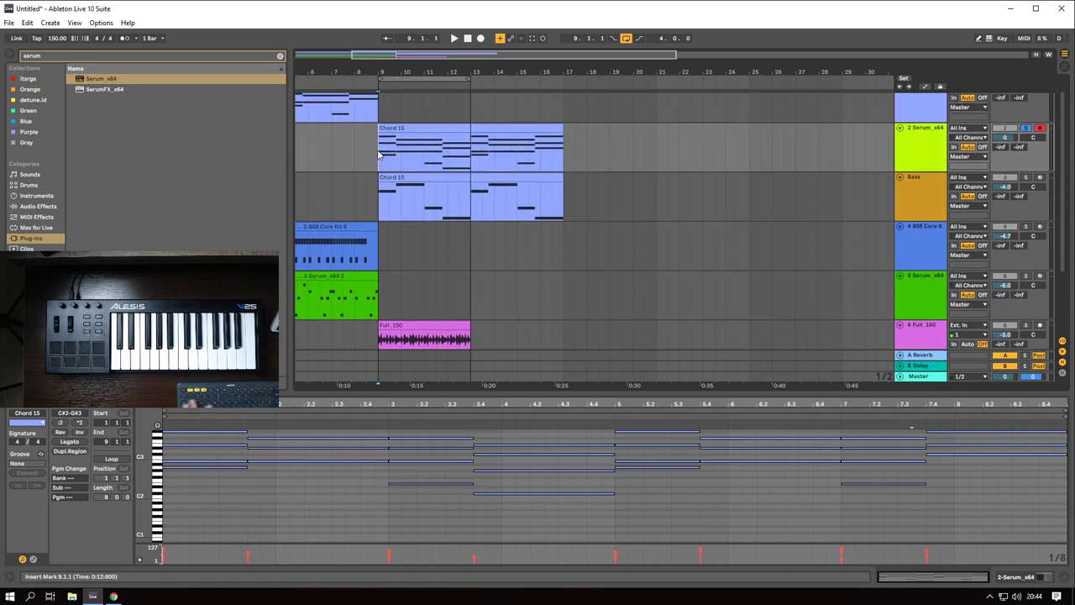
key(space)
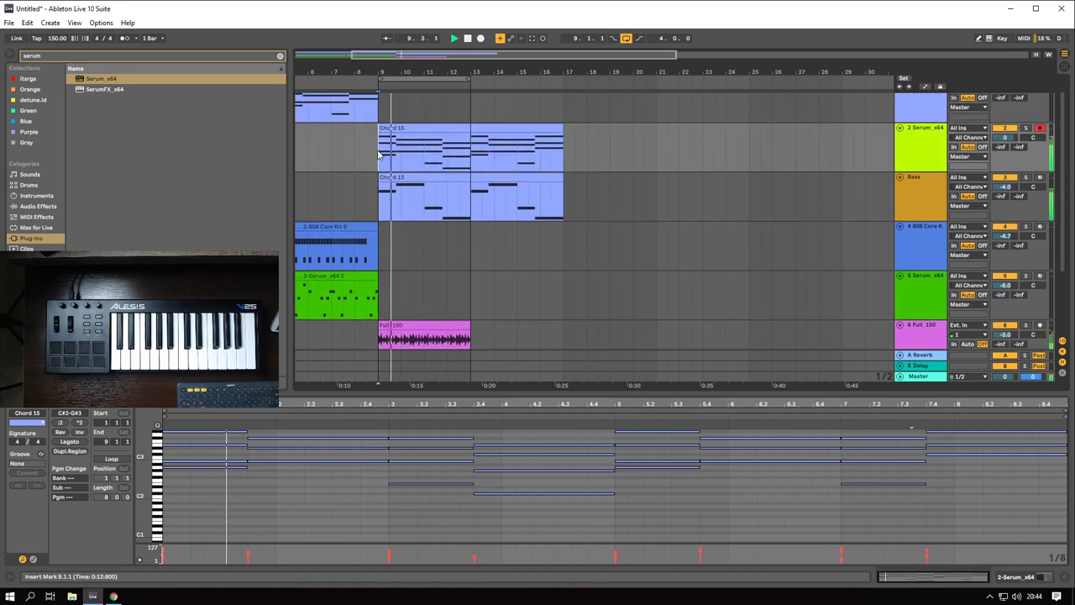
- Reshape LFO 1 in the Bass track's Serum into a straight descending ramp and close the Serum window
click(915, 198)
key(space)
key(ctrl+t)
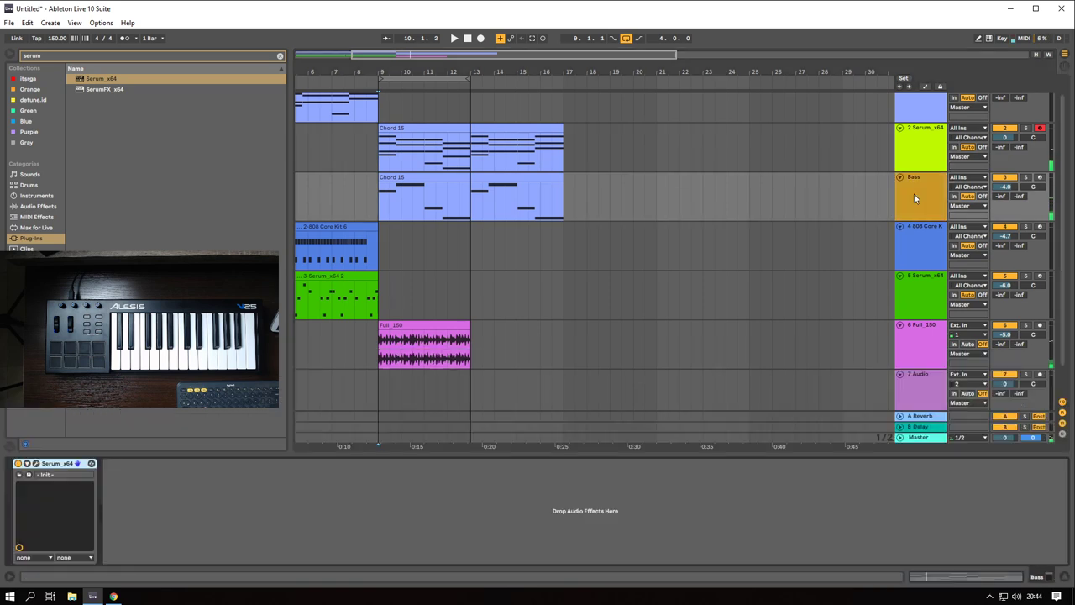
click(35, 464)
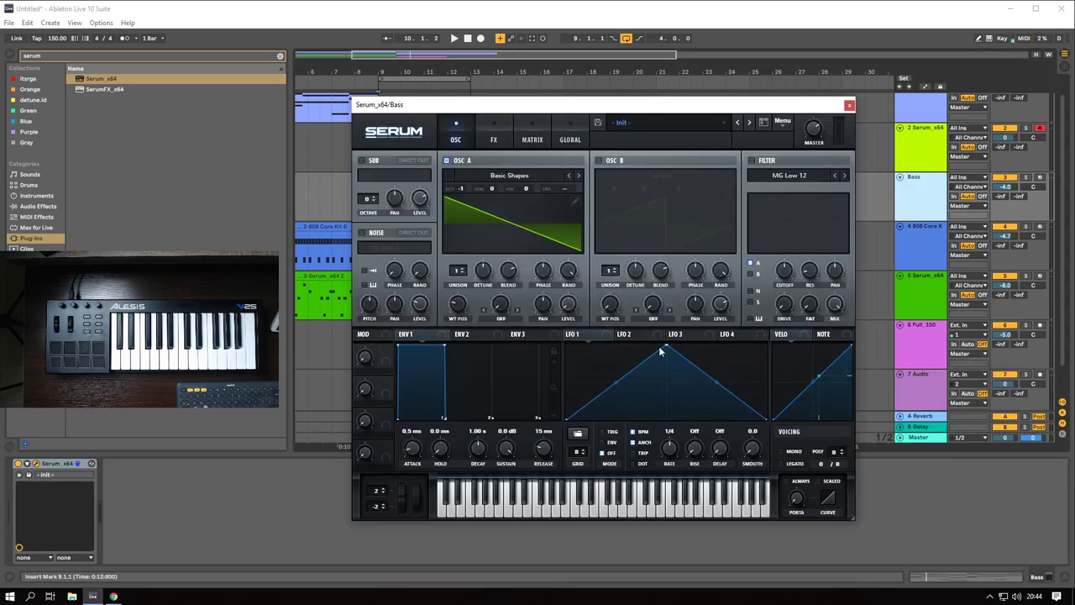
drag(660, 352, 511, 320)
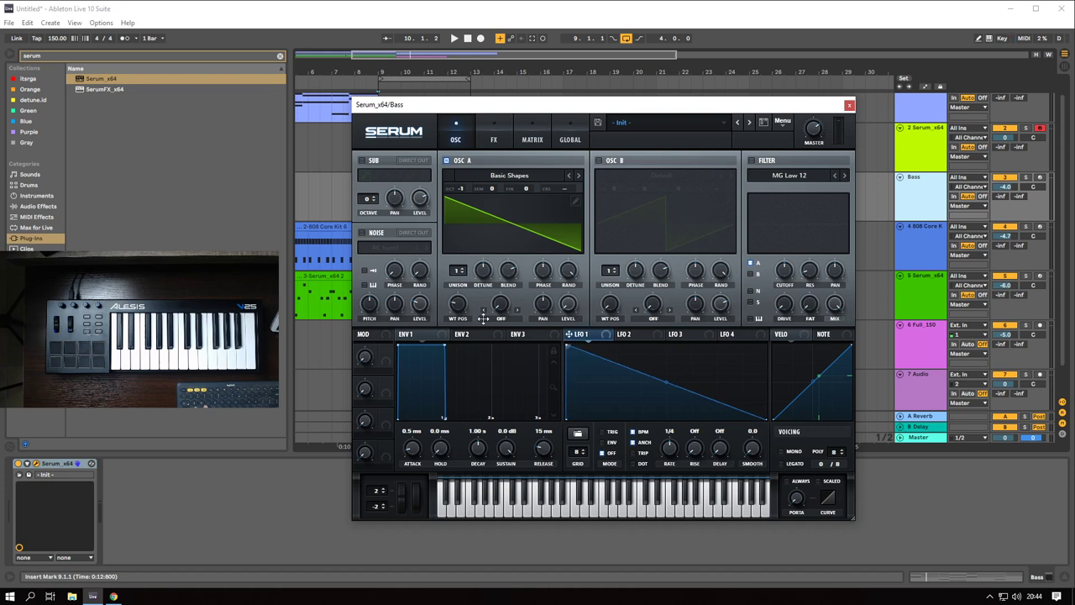
click(849, 104)
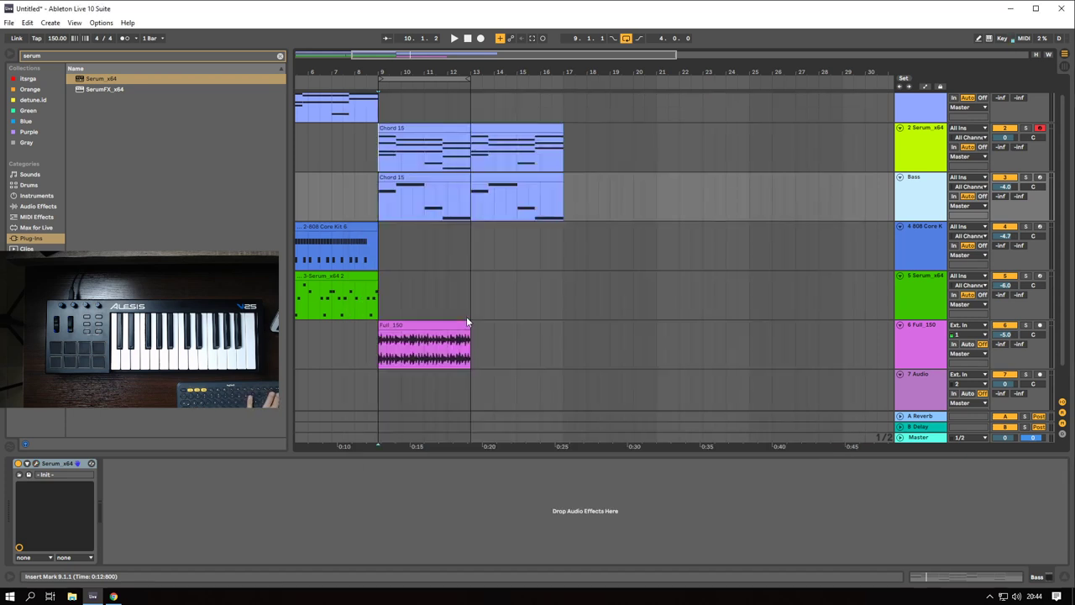
- Examine the LFO 1 curve and its rate in the chord track's Serum as a reference for the bass
click(915, 152)
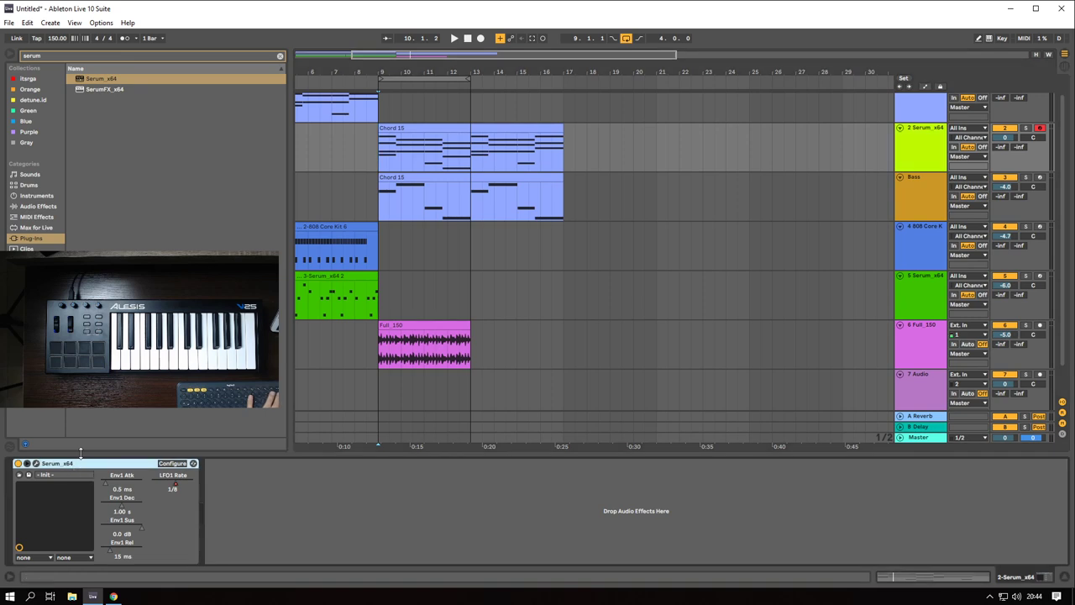
click(938, 202)
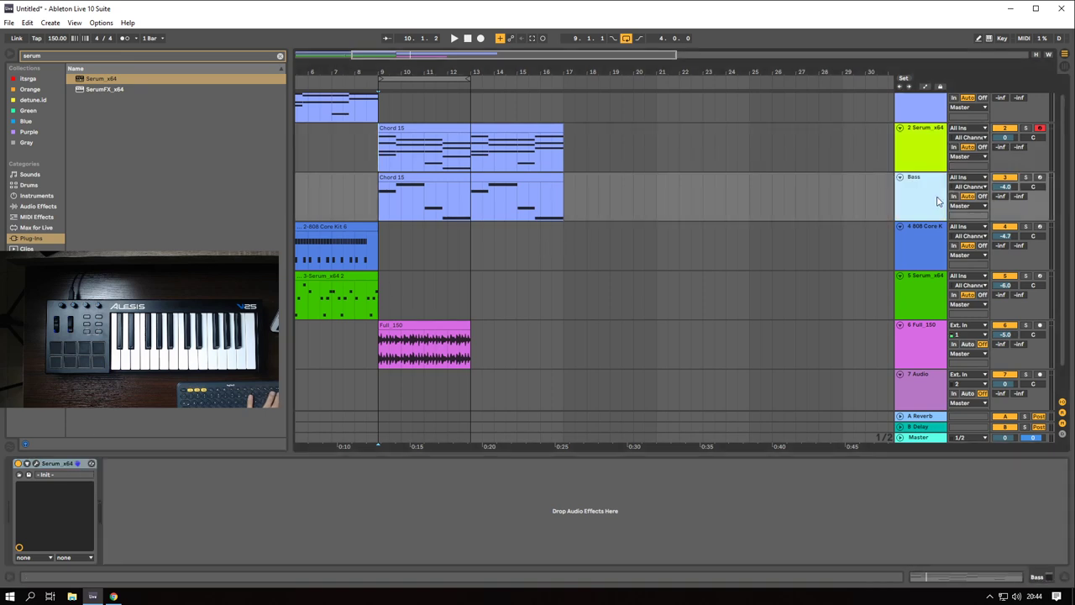
click(36, 464)
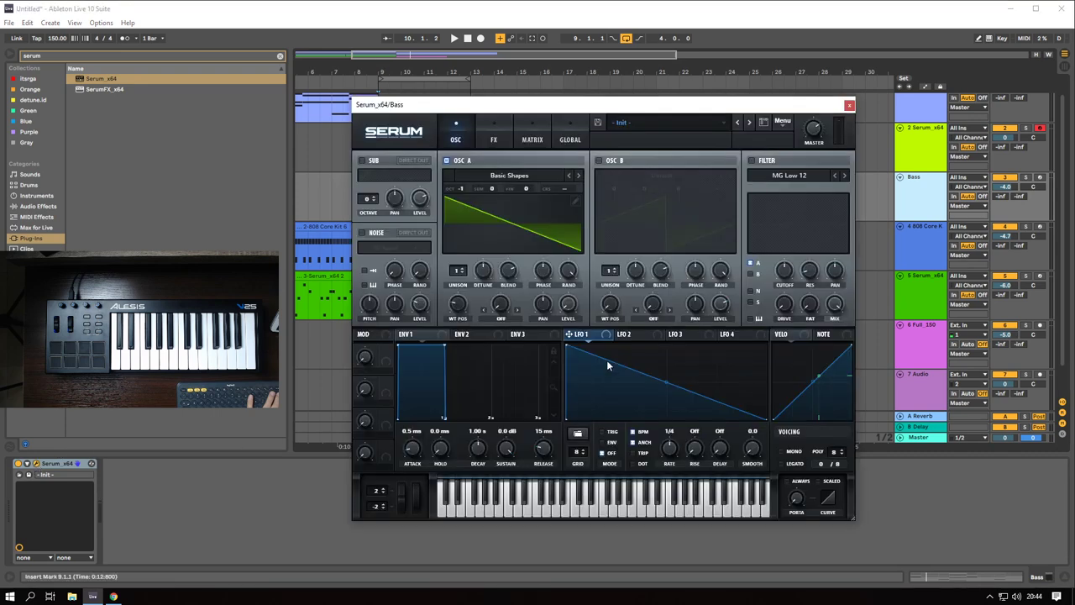
click(850, 104)
click(610, 143)
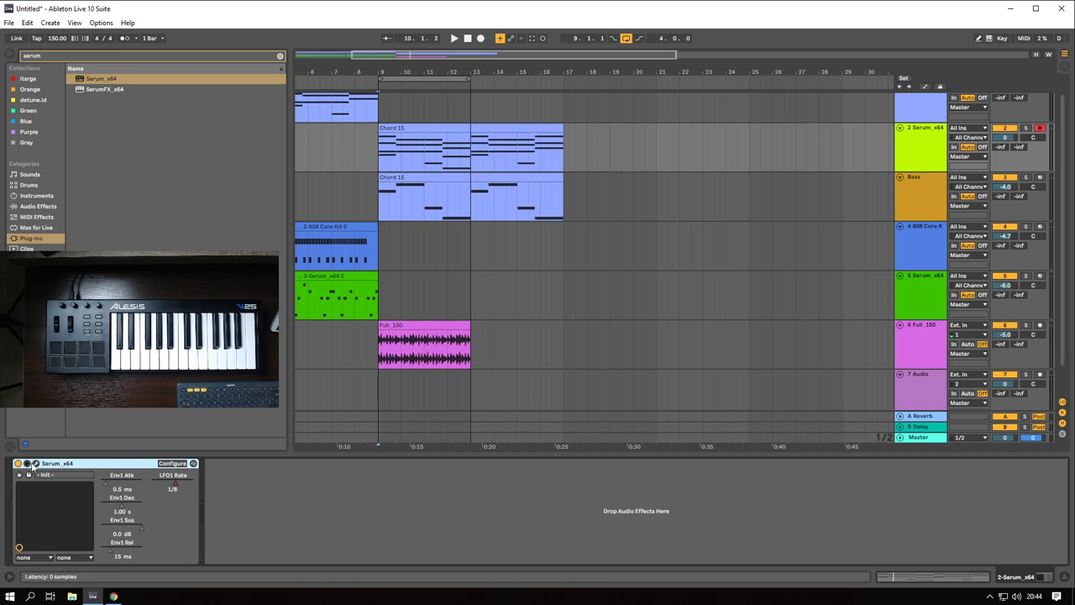
click(37, 464)
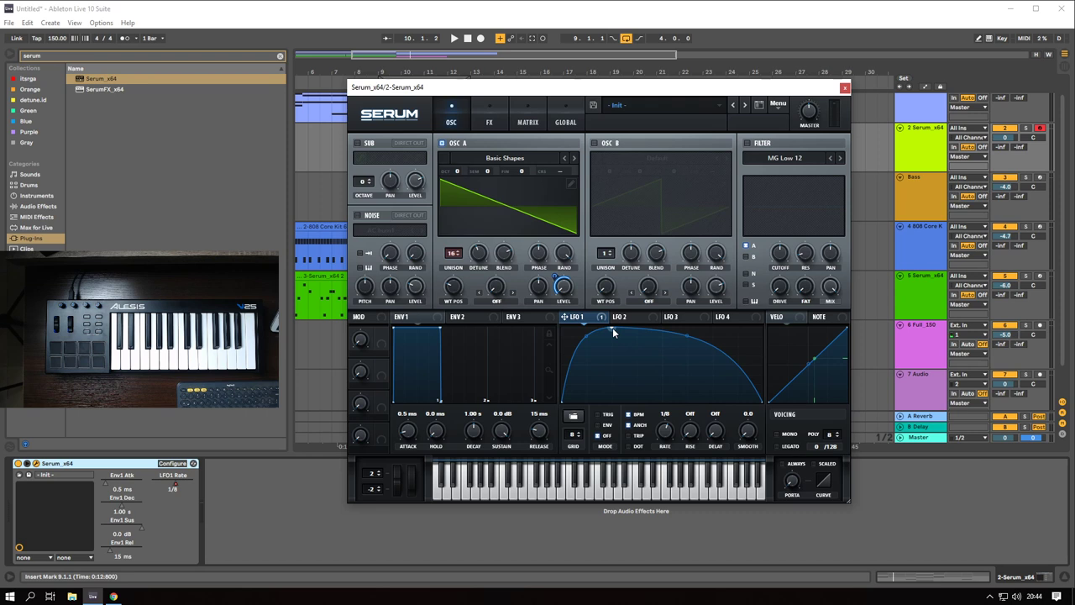
click(845, 89)
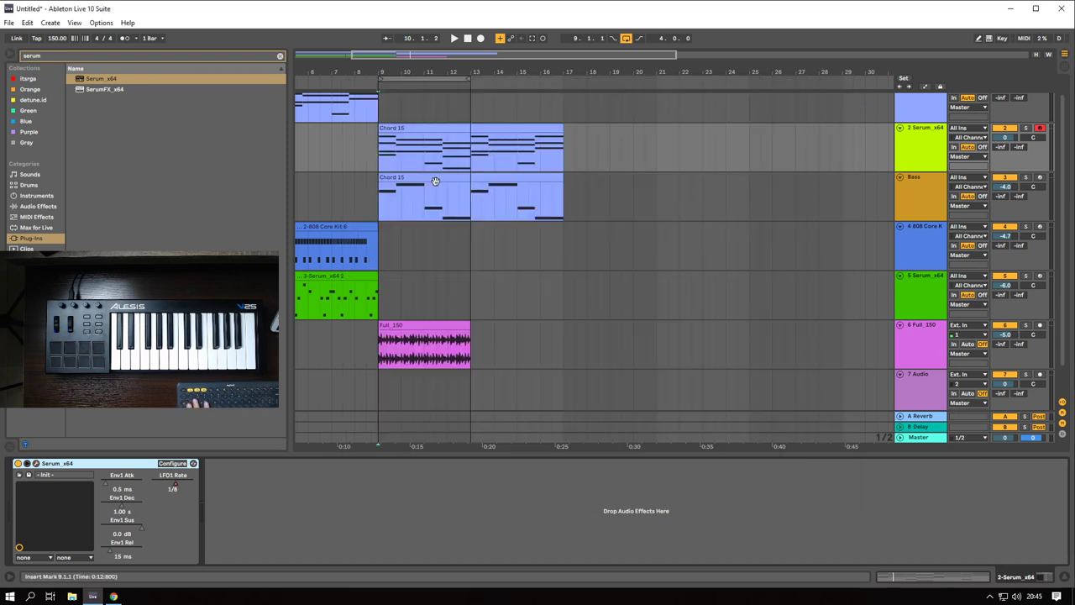
- Shape the Bass Serum's LFO 1 into a fast curved rise near the start followed by a long rounded fall
click(803, 180)
click(36, 463)
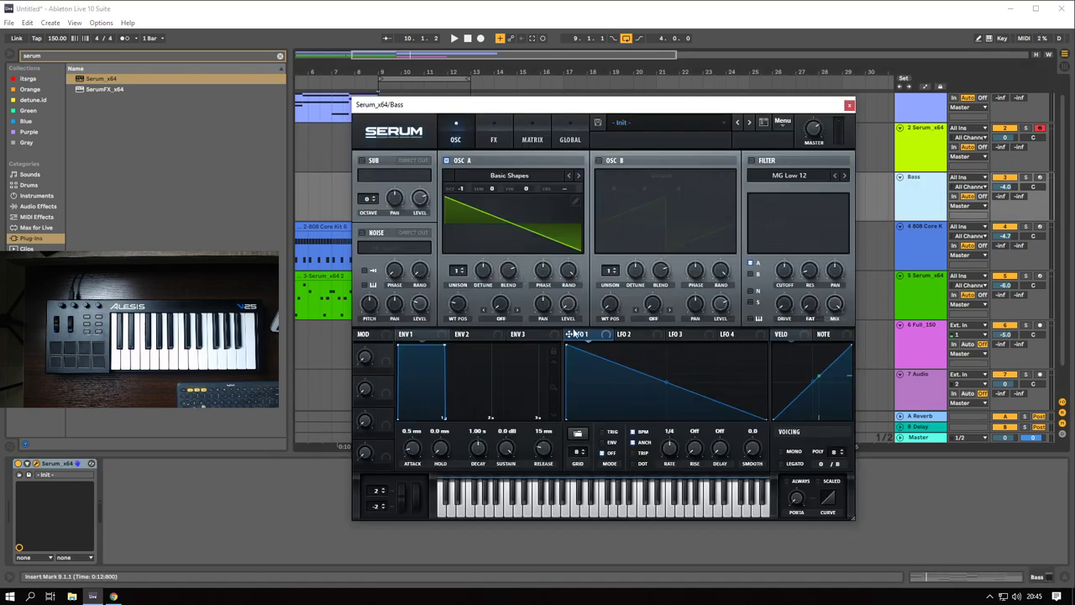
drag(569, 344, 590, 346)
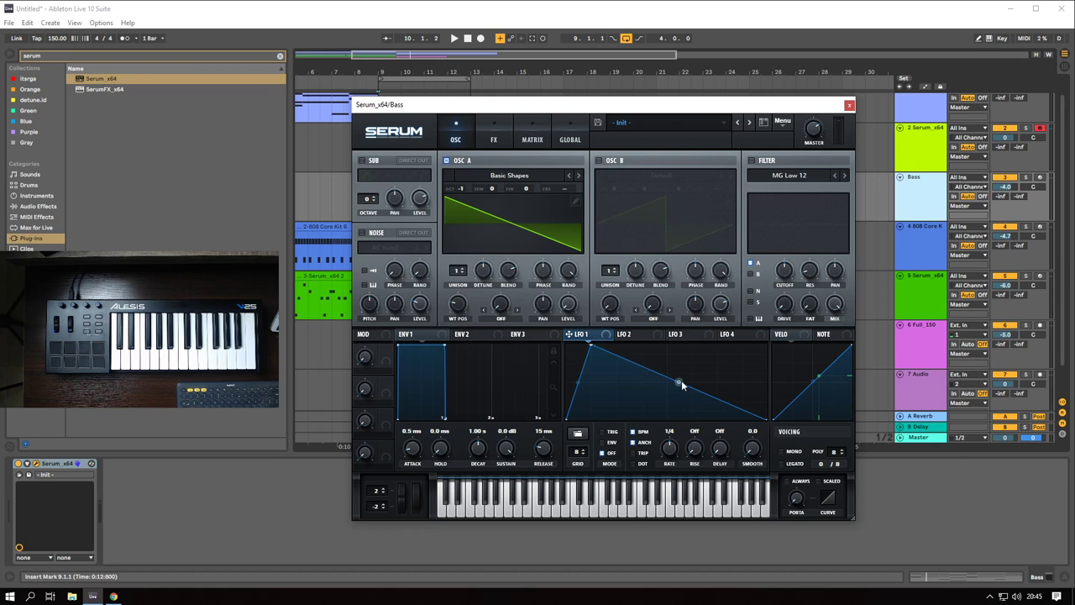
drag(680, 385, 682, 370)
key(super)
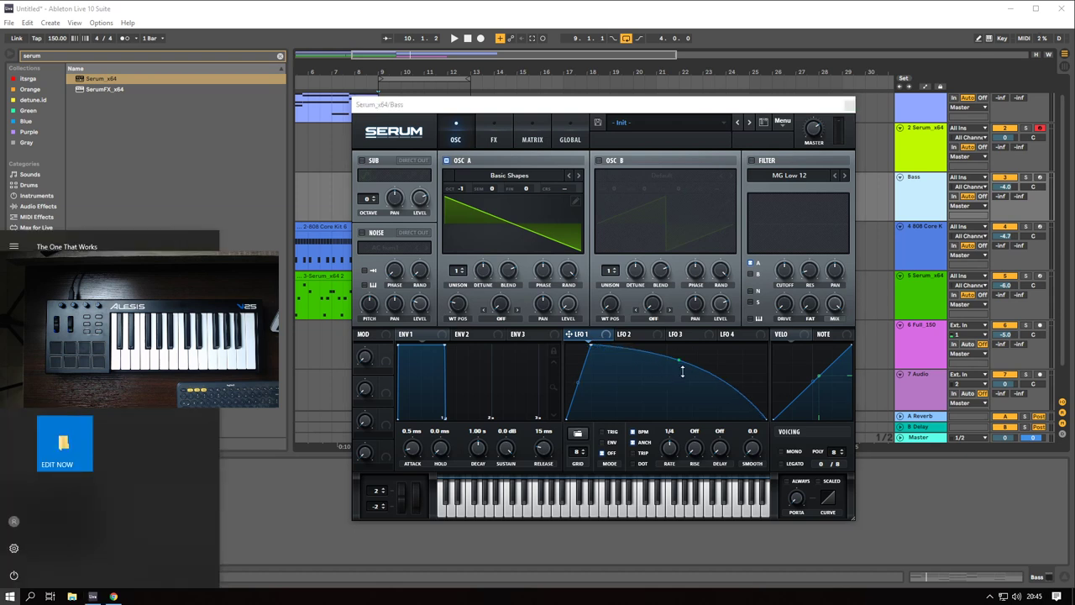
key(super)
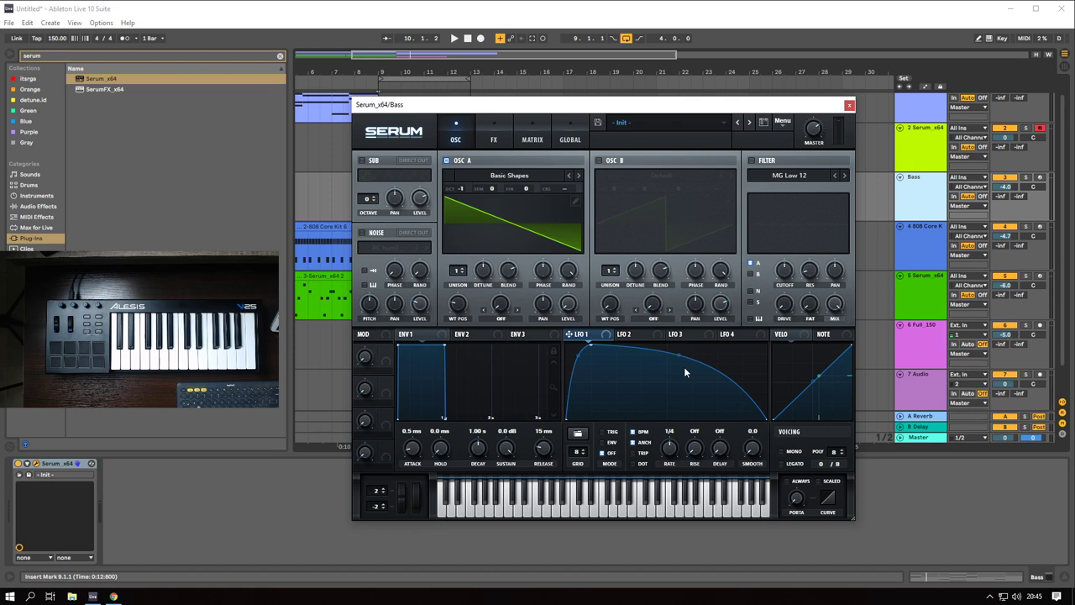
- Modulate the Bass Serum's OSC A level with LFO 1, set the LFO rate to 1/8 with the track soloed, and close Serum
key(space)
key(space)
drag(463, 110, 628, 140)
key(space)
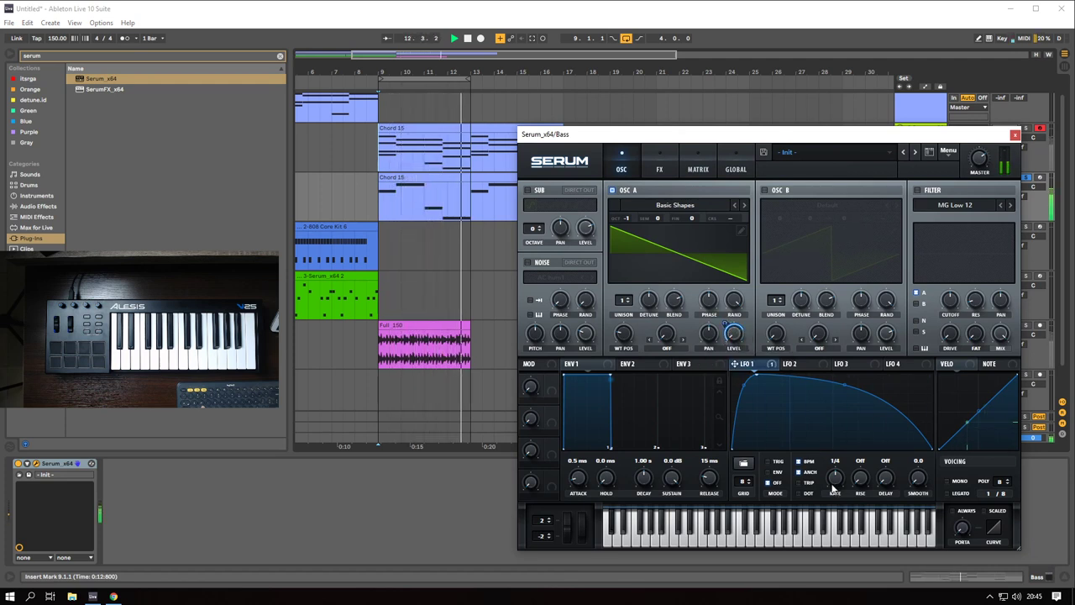
drag(834, 491, 834, 479)
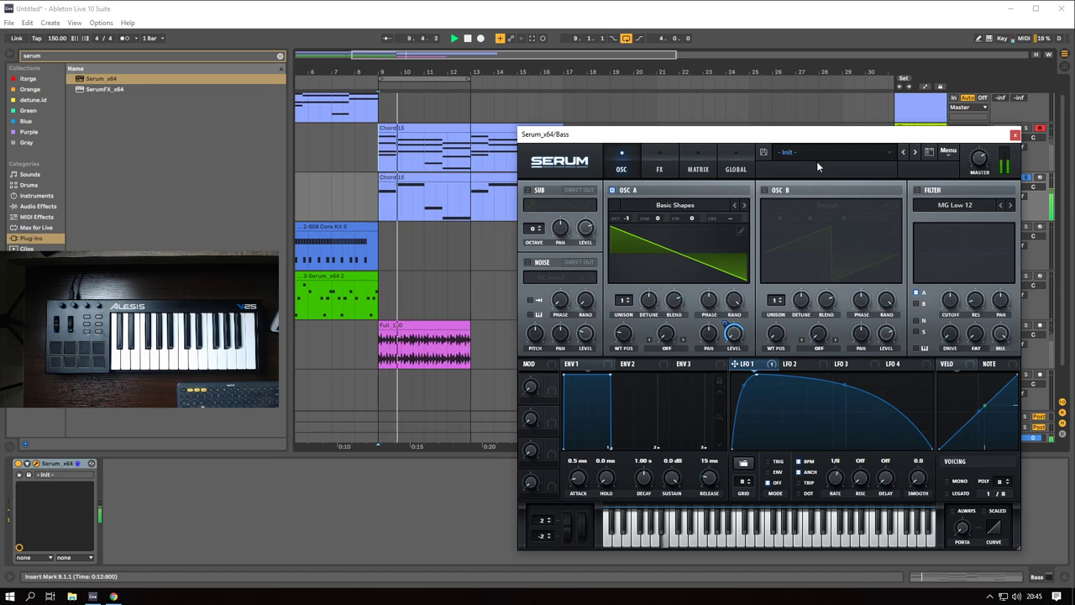
drag(818, 136, 690, 131)
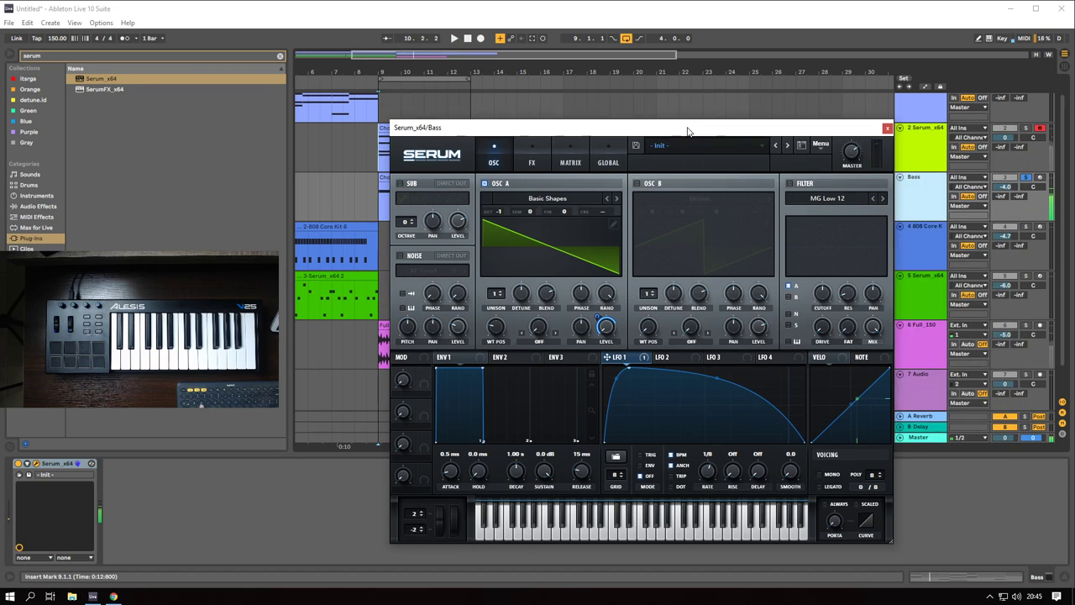
click(887, 128)
- Unsolo the Bass track and play the section from bar 9 together with the other tracks
key(space)
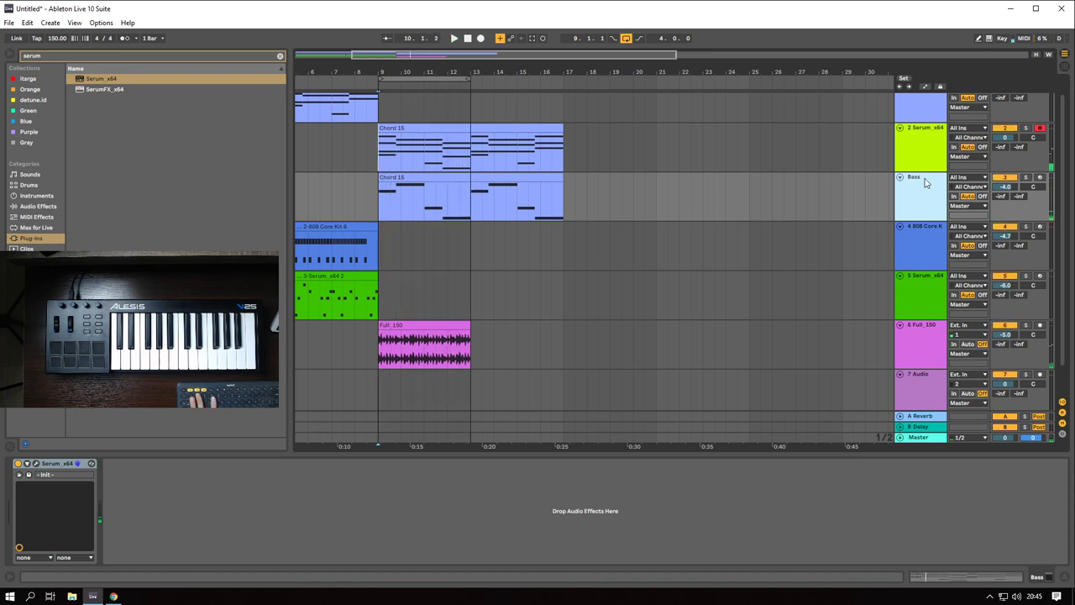
key(space)
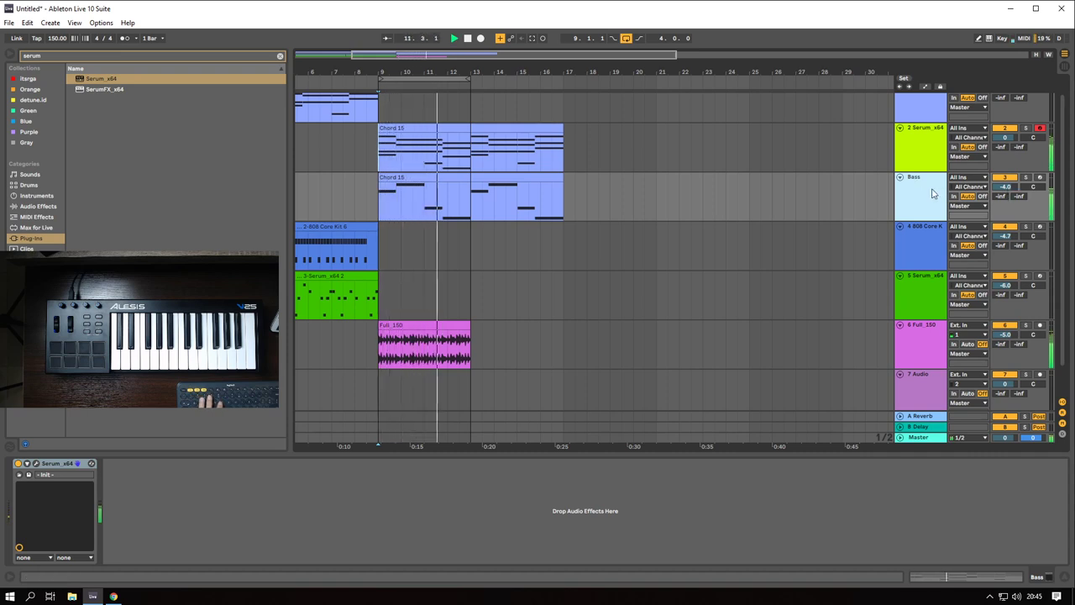
key(space)
- Duplicate the Bass track and rename the copy Sub
key(ctrl+d)
key(ctrl+r)
text(Sub)
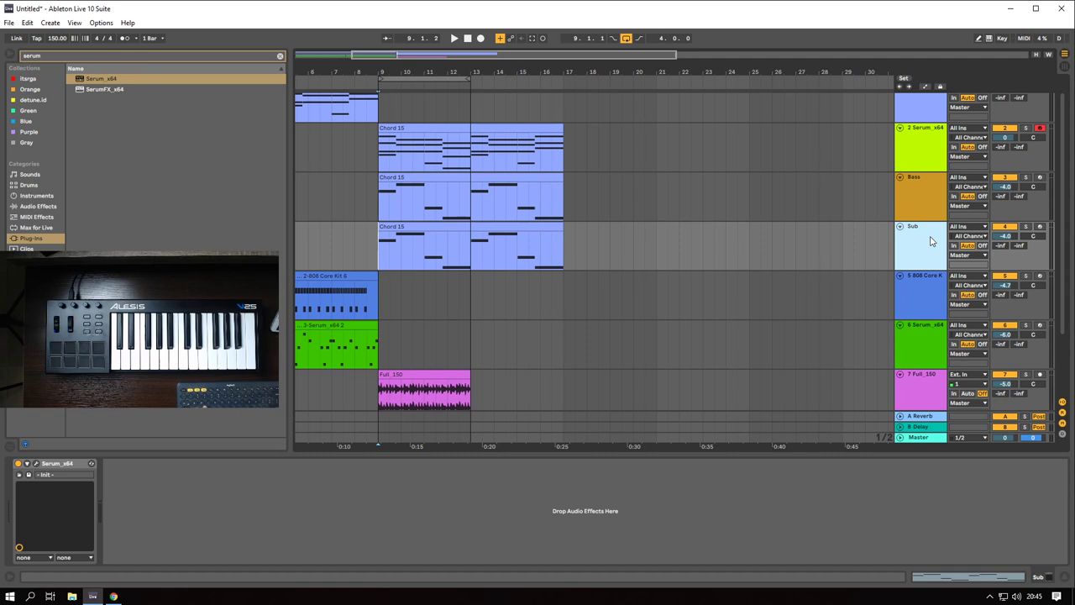
key(Return)
- Change the Sub Serum's OSC A wavetable position to a sine wave, listen to it, and close Serum
click(37, 463)
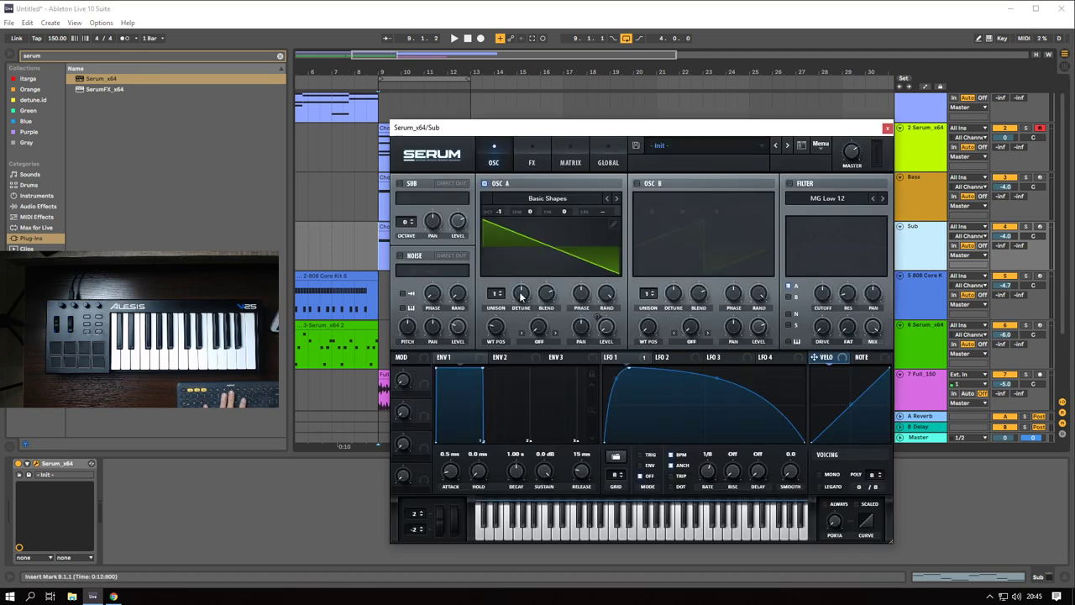
drag(496, 328, 497, 367)
key(space)
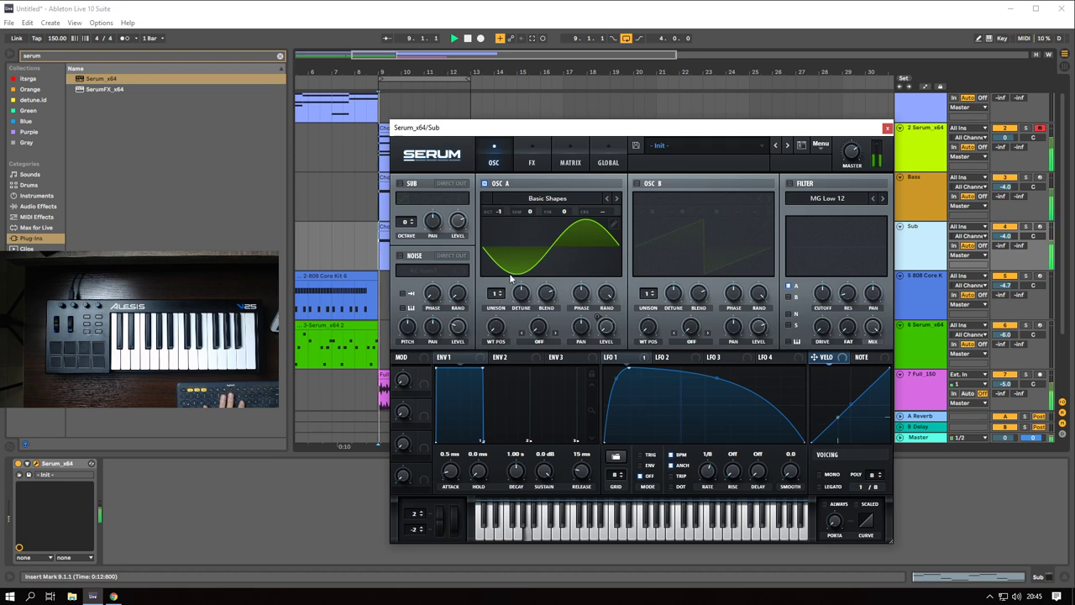
click(887, 127)
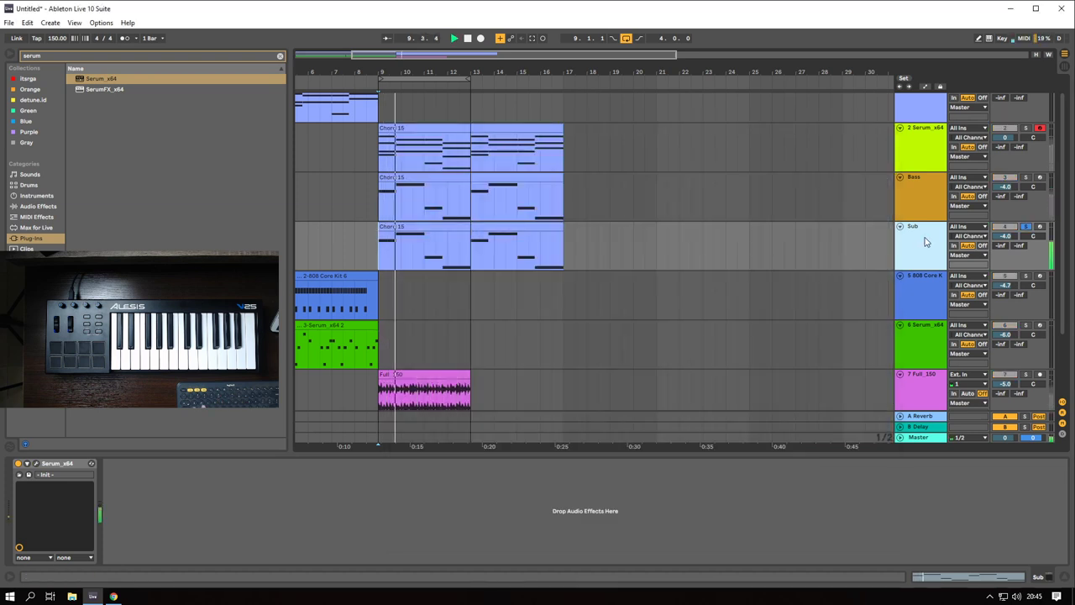
- Check the soloed Sub track's level in the mixer, then listen to it in the arrangement with all tracks unsoloed
key(Tab)
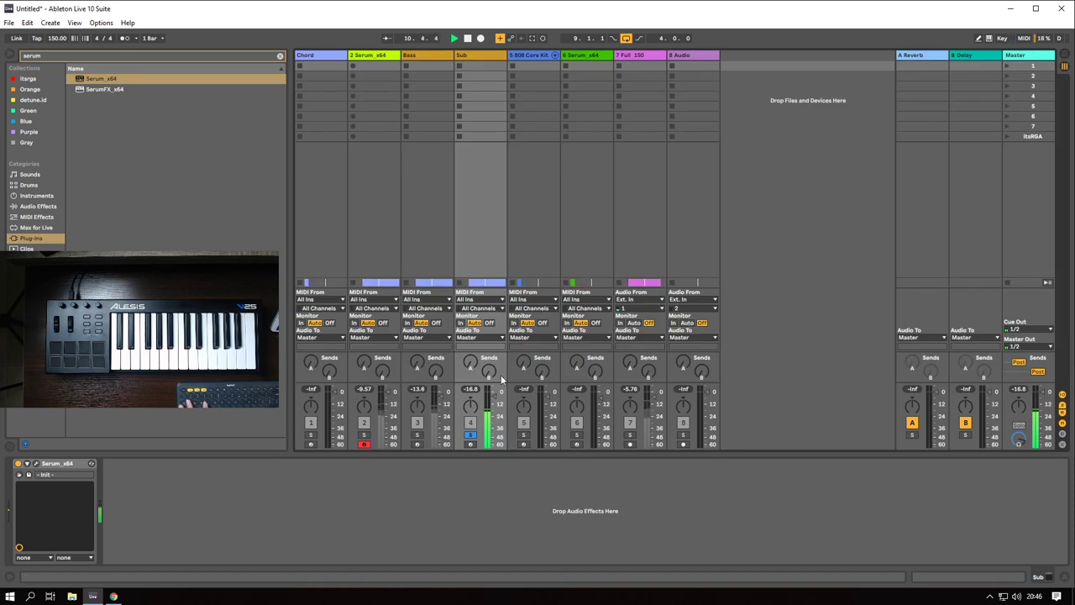
key(Tab)
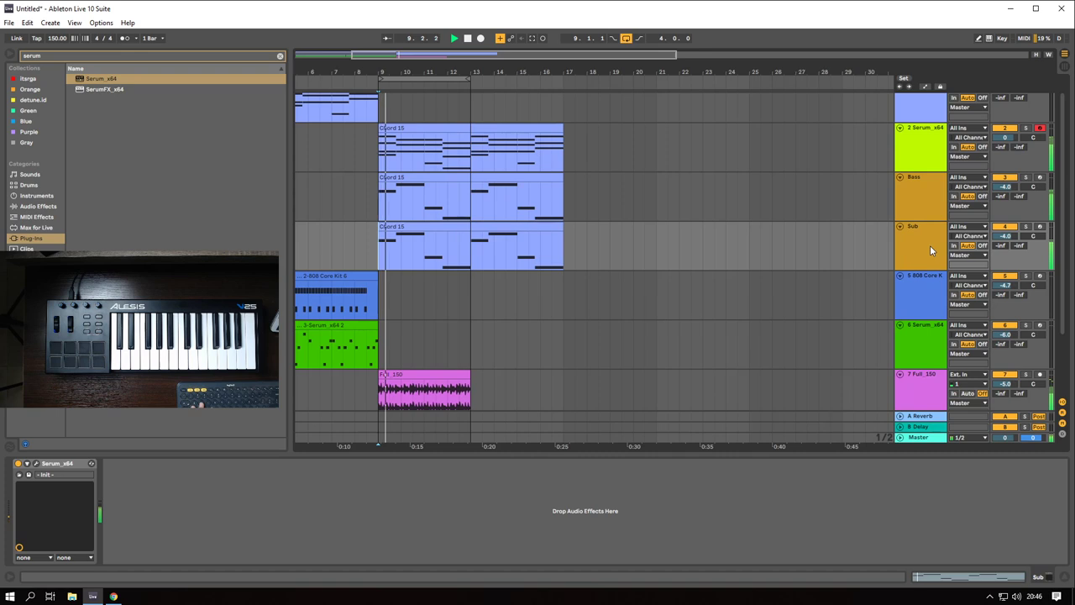
scroll(438, 271, down, 2)
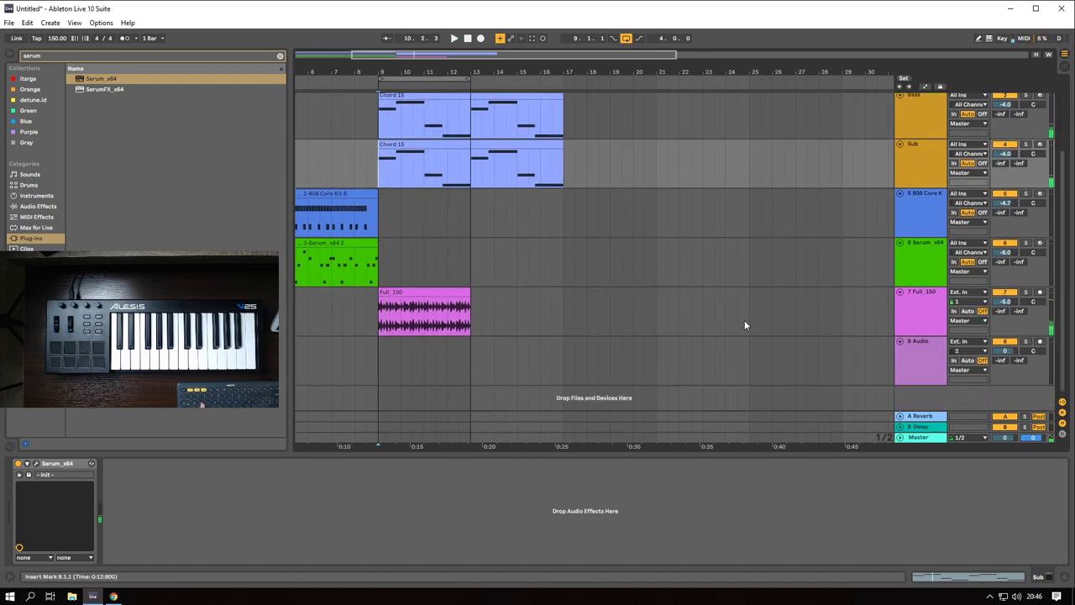
click(924, 302)
key(space)
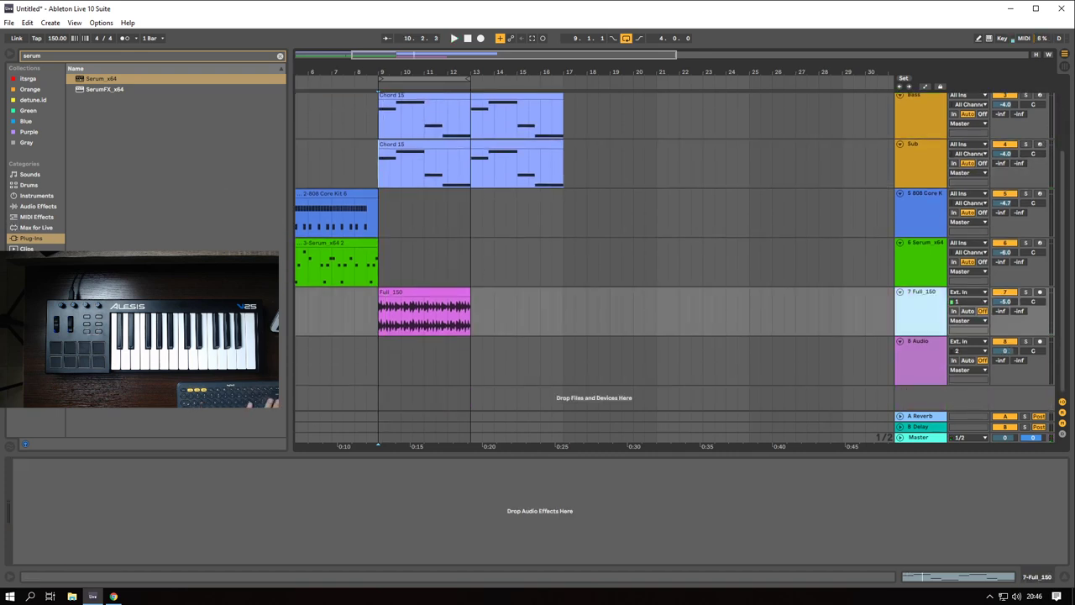
- Open the Blue collection, clear the browser search, and audition its drum samples up to the crash
click(33, 122)
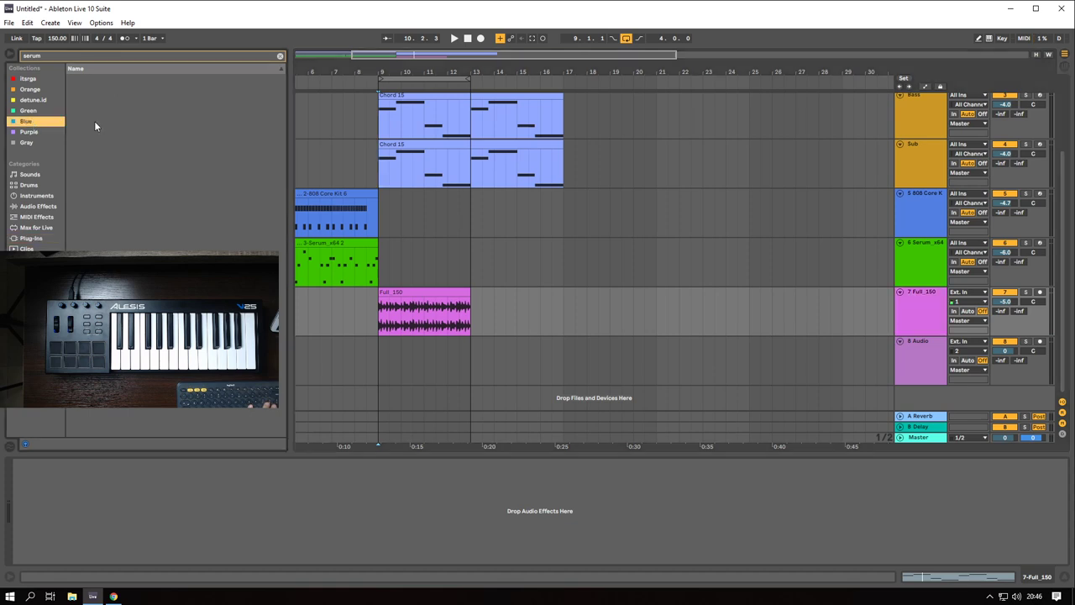
click(280, 55)
click(99, 217)
key(Up)
key(Up)
key(Up)
key(Up)
key(Up)
key(Up)
key(Up)
key(Up)
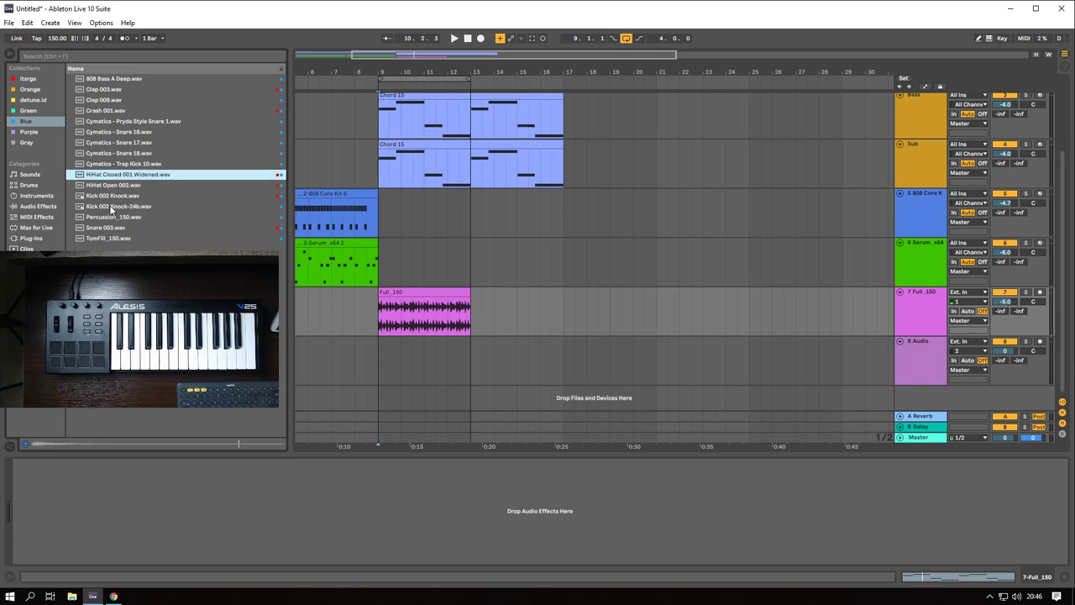
key(Up)
key(Up)
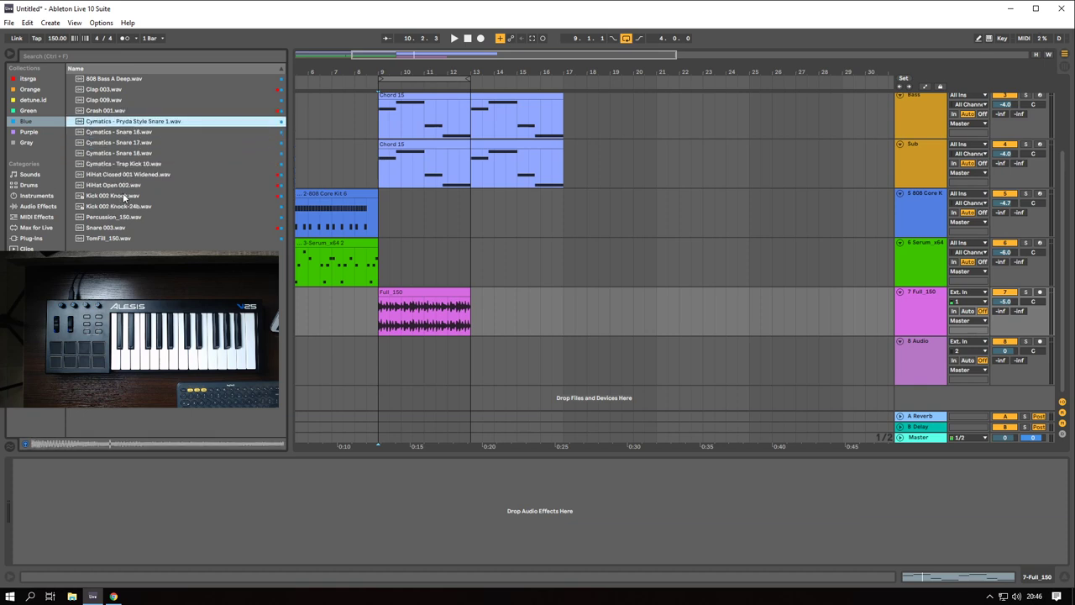
- Set the preview cue volume to -3.7 dB and audition the Pryda Style Snare and Crash 001 samples again
drag(1039, 440, 1039, 447)
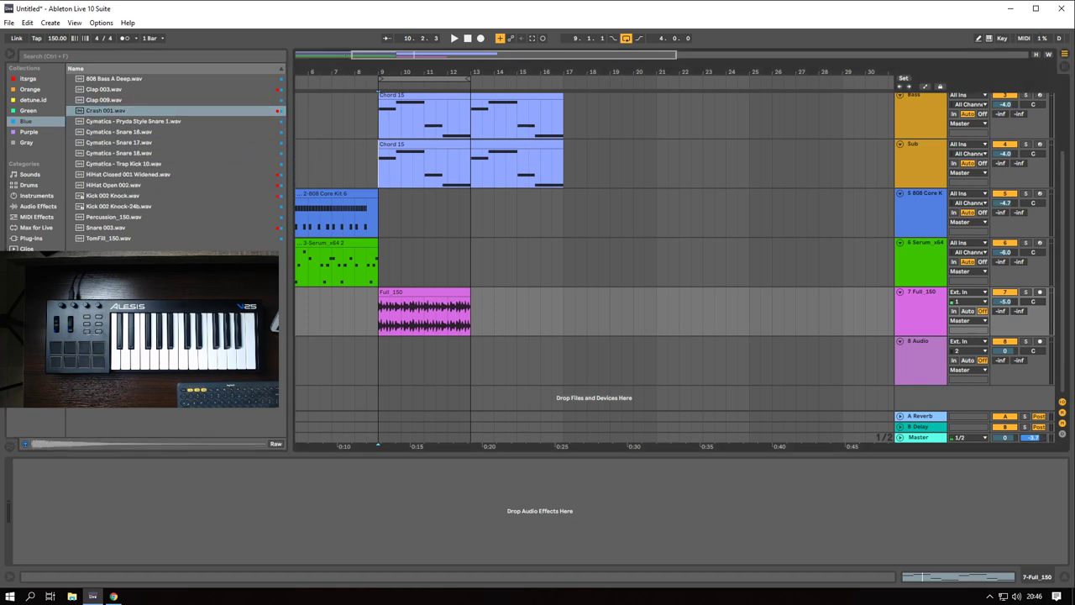
click(113, 125)
key(Up)
key(Up)
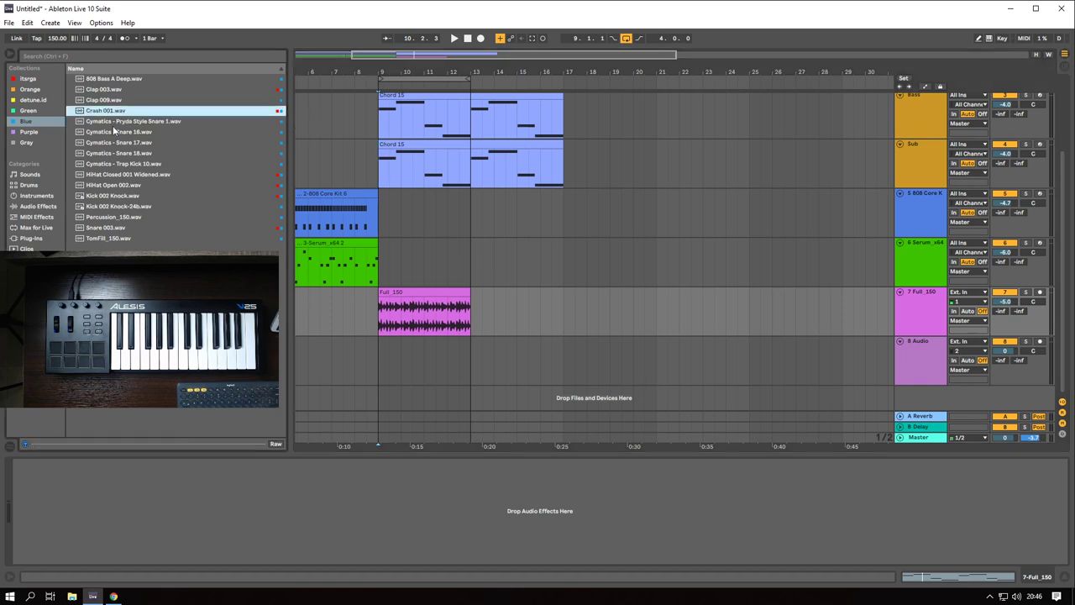
- Audition the Blue collection's snares, trap kick, hi-hats and Knock kicks, down to Kick 002 Knock-24b
key(Down)
key(Down)
key(Down)
key(Down)
key(Down)
key(Down)
key(Down)
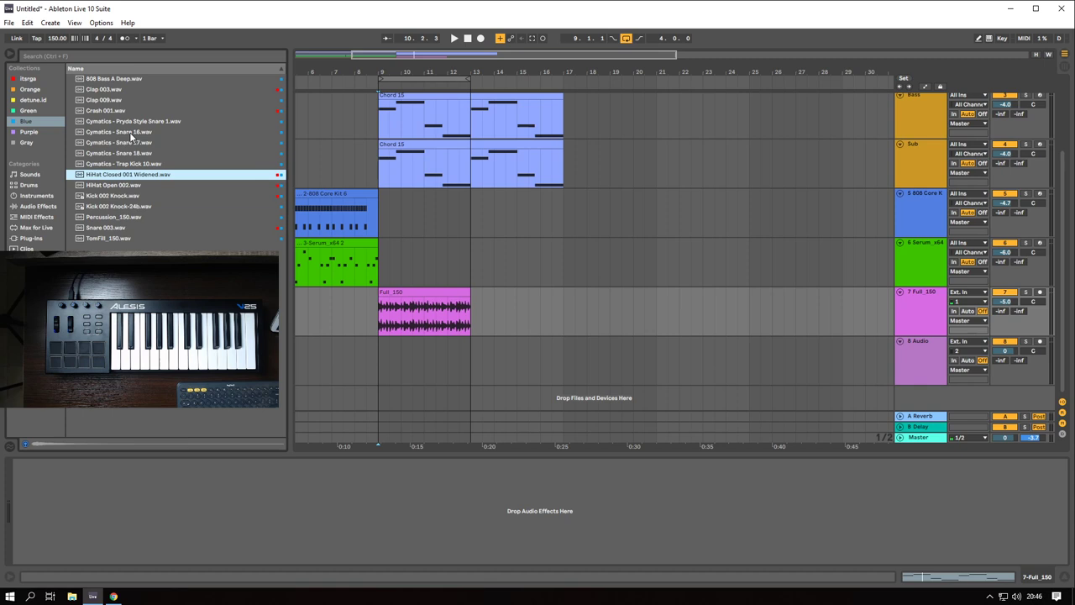
key(Down)
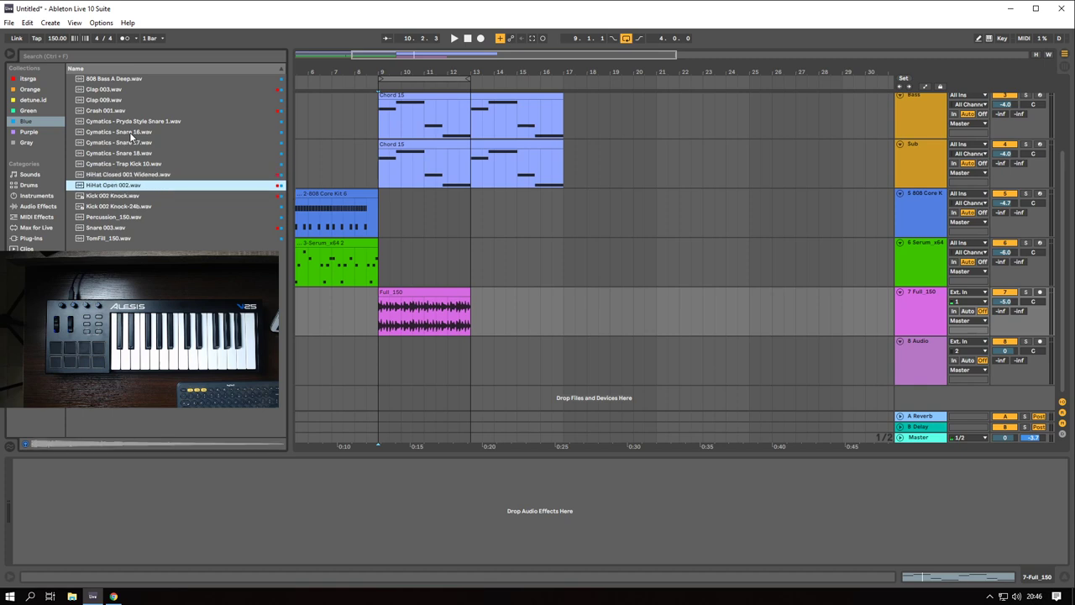
key(Down)
key(Down)
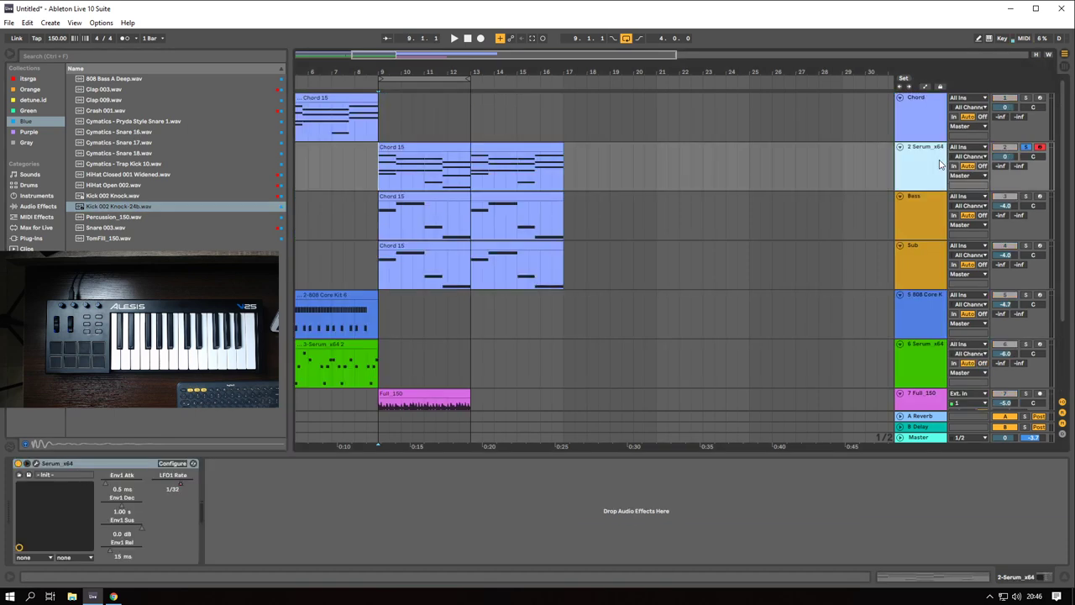
- Play the soloed Serum chords from bar 9 and look through the OSC A Analog wavetable list
key(space)
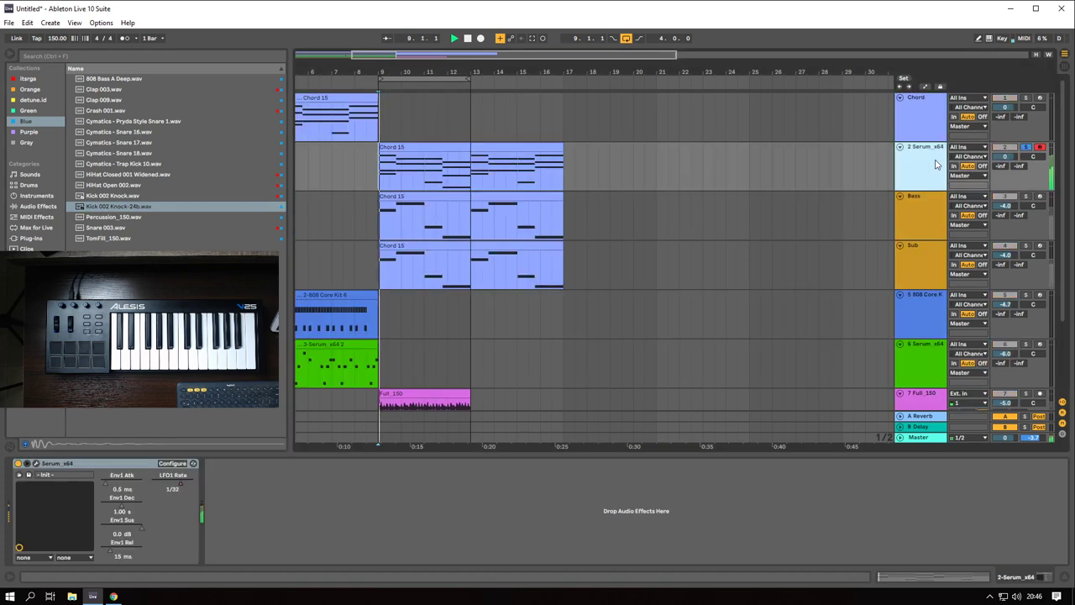
key(space)
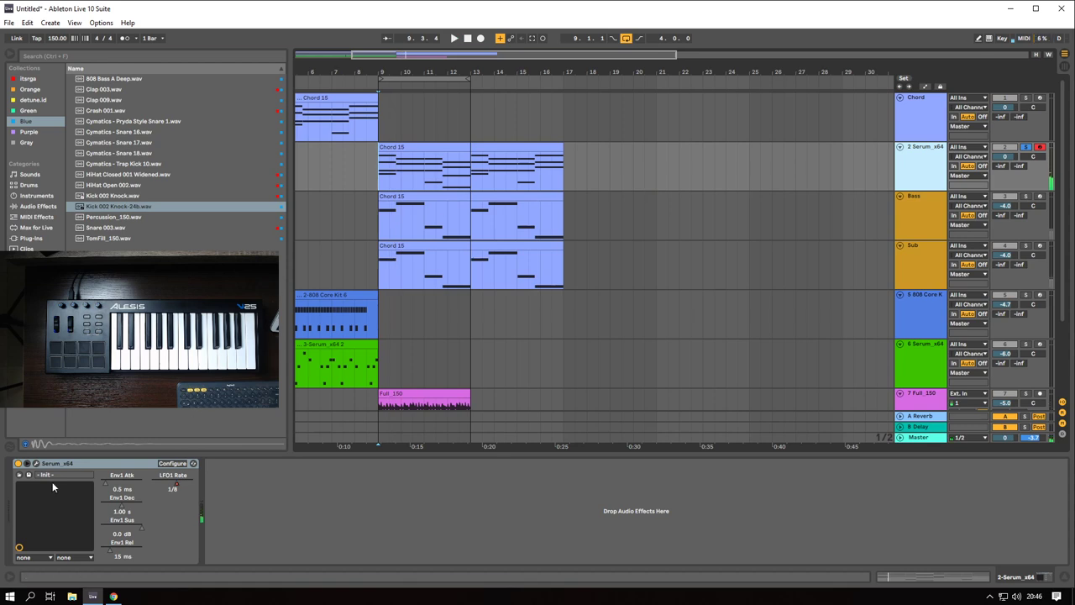
click(37, 464)
click(509, 159)
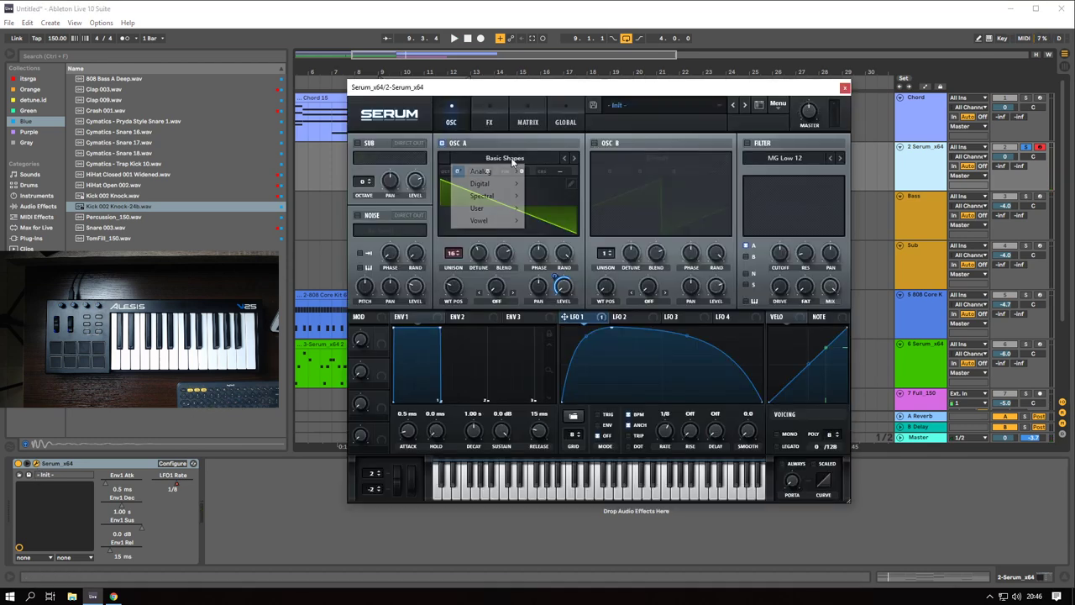
mouse_move(510, 172)
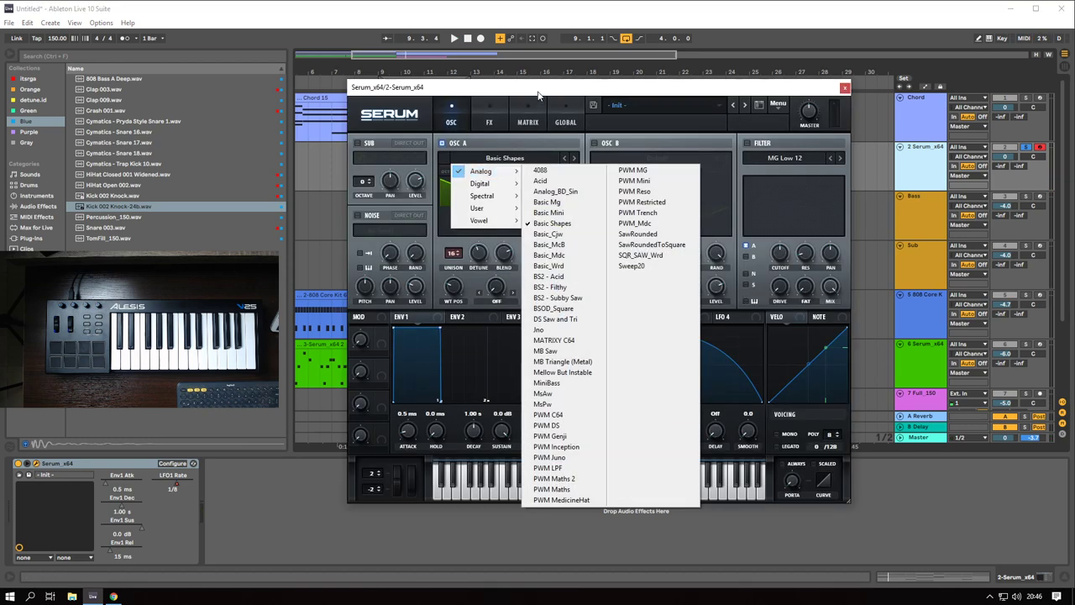
click(537, 89)
click(845, 89)
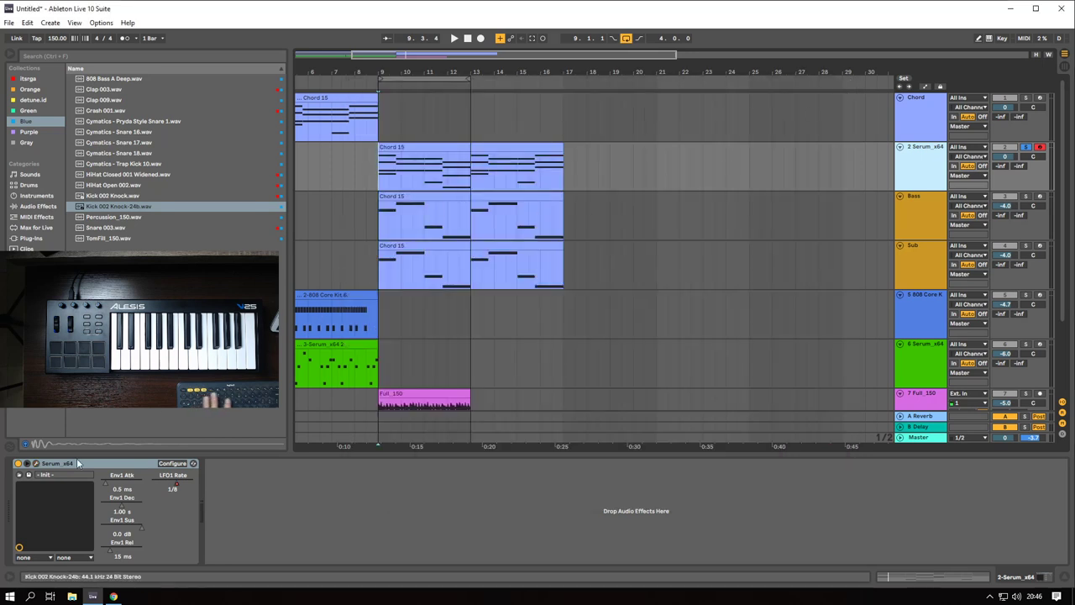
- Try Sync (No Window) warp on the chord Serum's OSC A at about 1.38% during playback, switch warp off, and close Serum
click(33, 463)
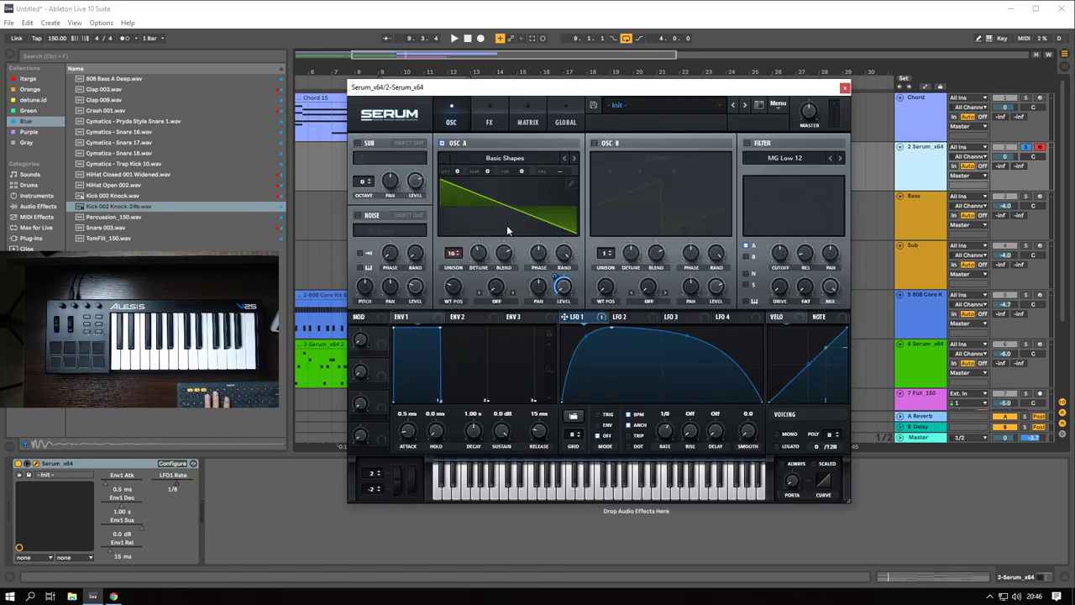
click(510, 294)
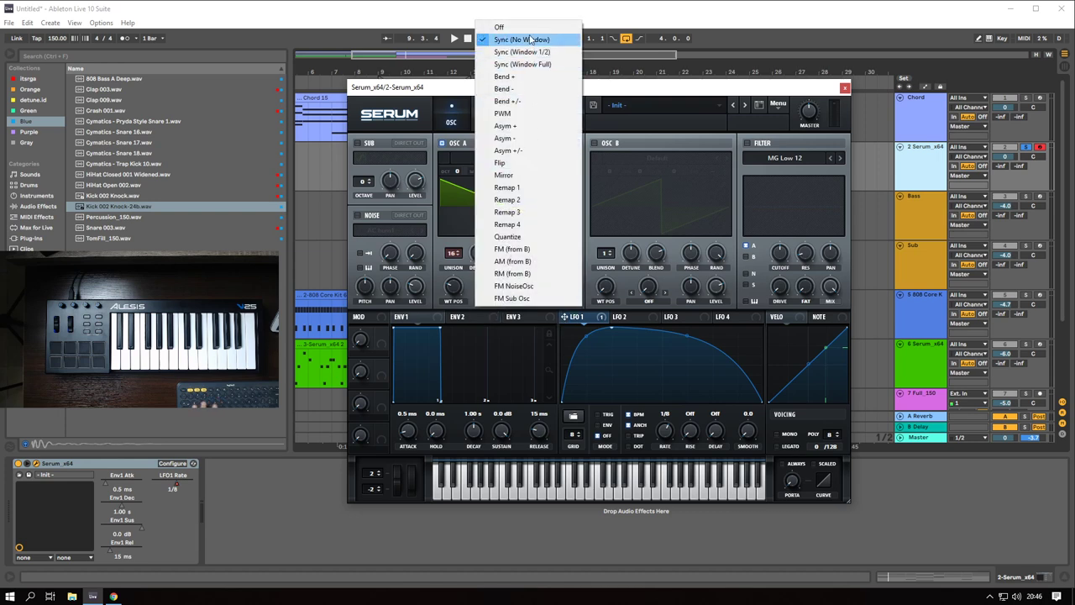
click(531, 40)
key(space)
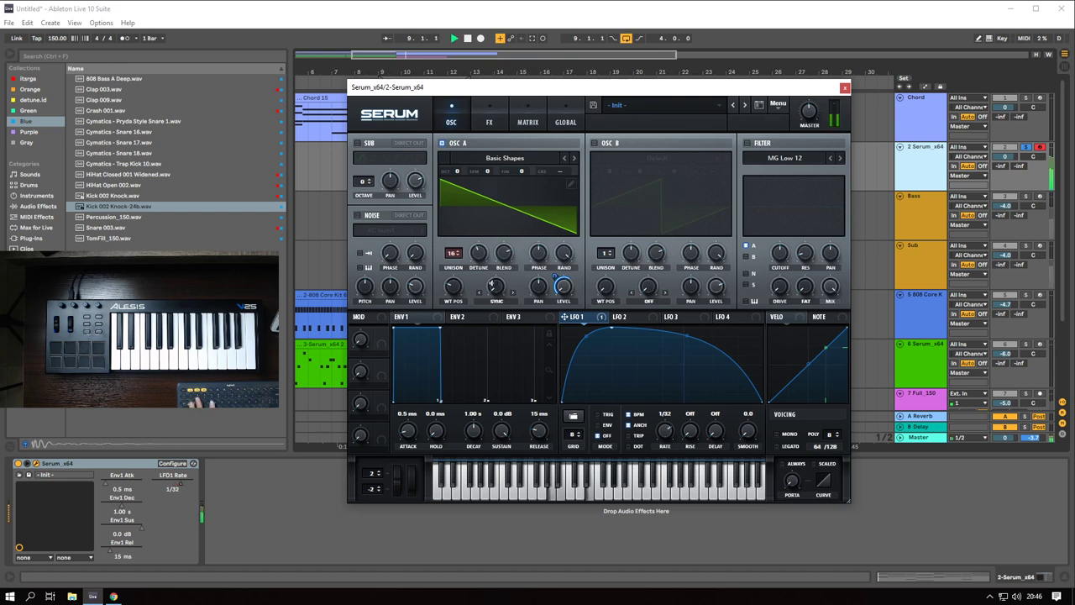
drag(495, 287, 500, 253)
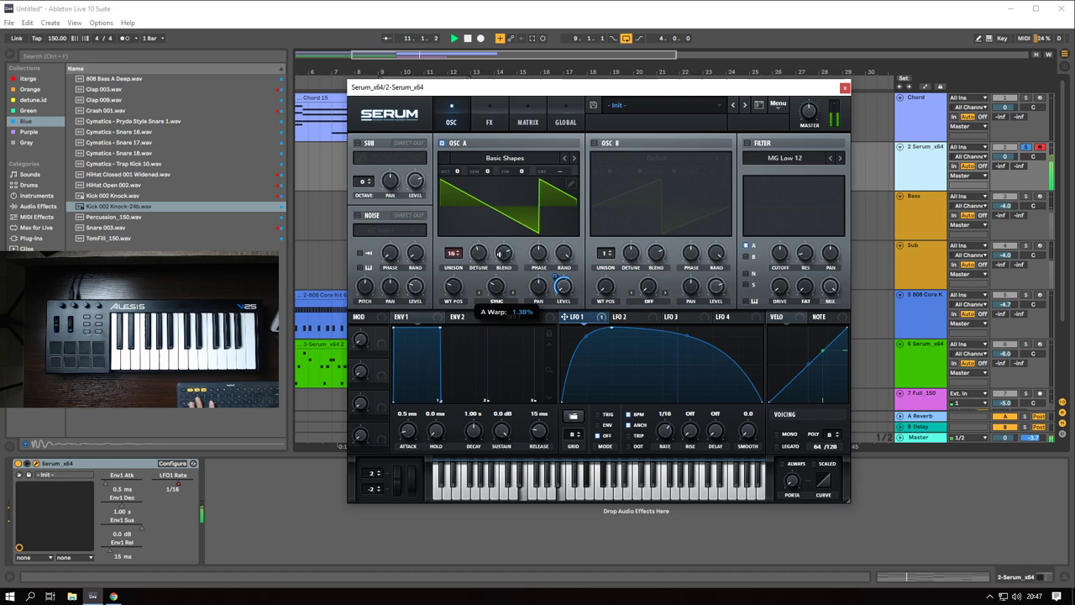
key(space)
click(479, 293)
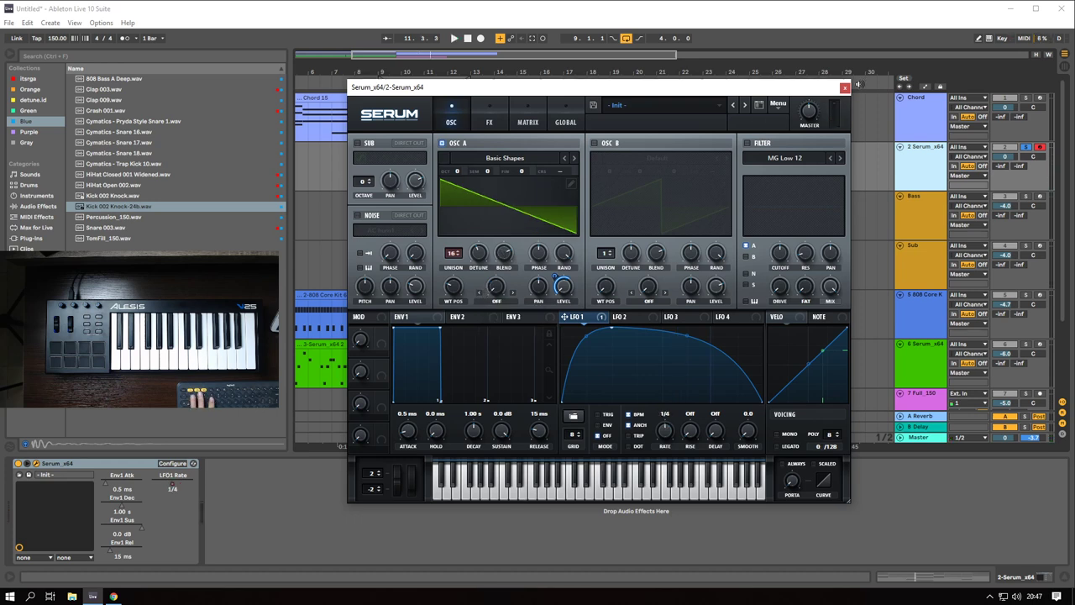
click(845, 89)
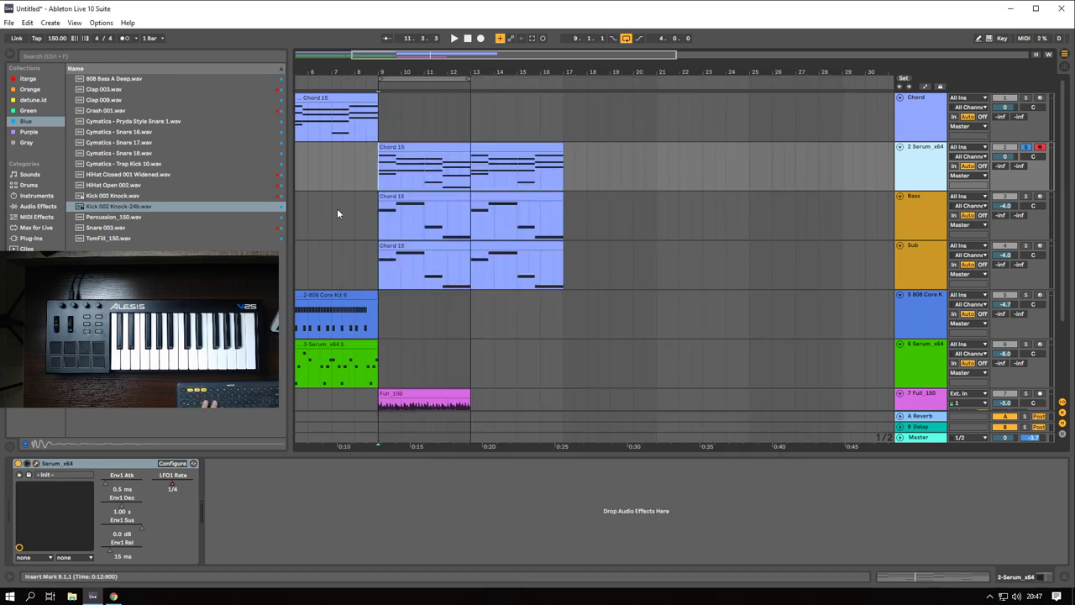
- Listen to the Serum chords from bar 9 and inspect that track's Serum settings
click(380, 172)
key(space)
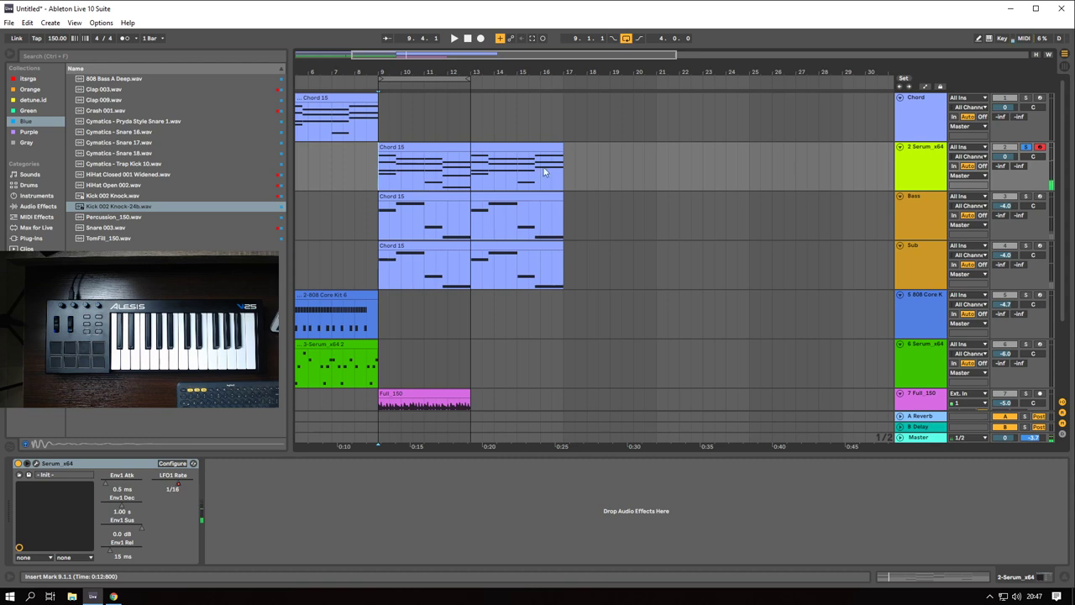
click(915, 220)
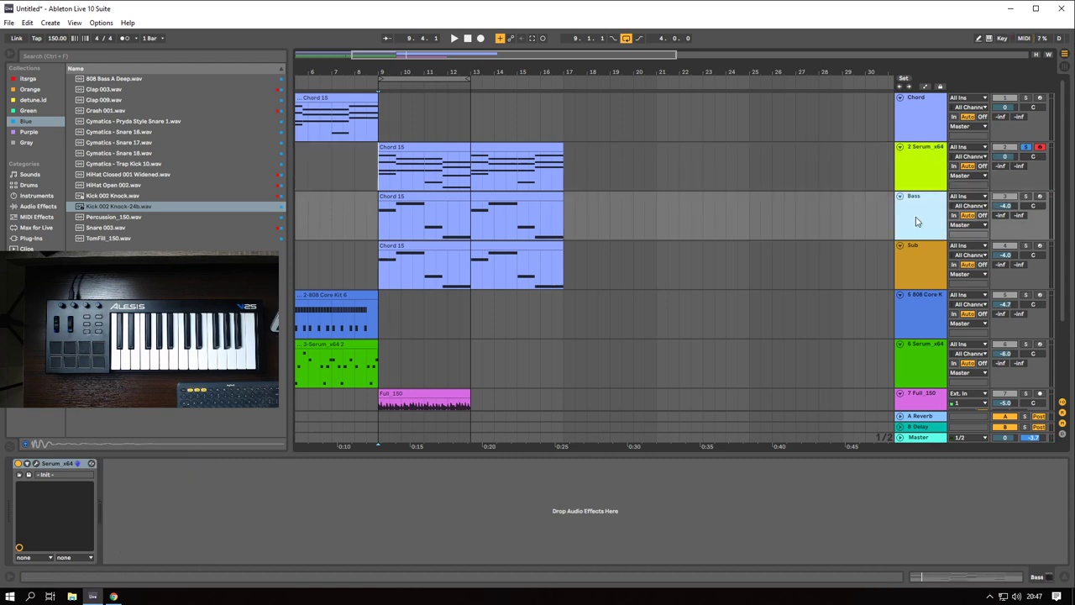
click(904, 161)
click(36, 462)
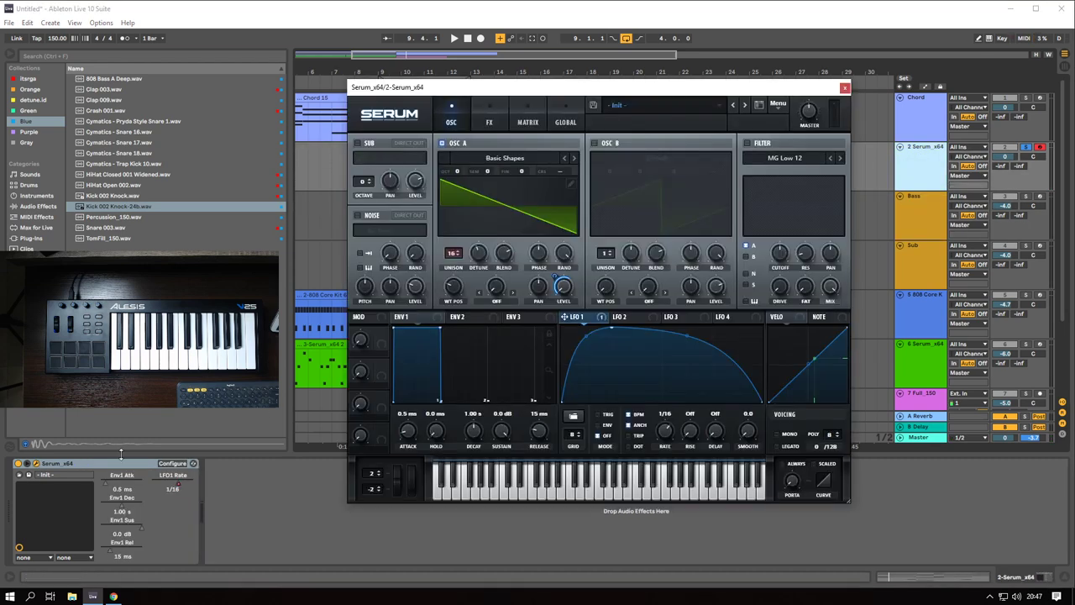
click(844, 88)
- Open the Bass track's Serum and move the peak point of the LFO 1 curve later in the cycle
click(919, 197)
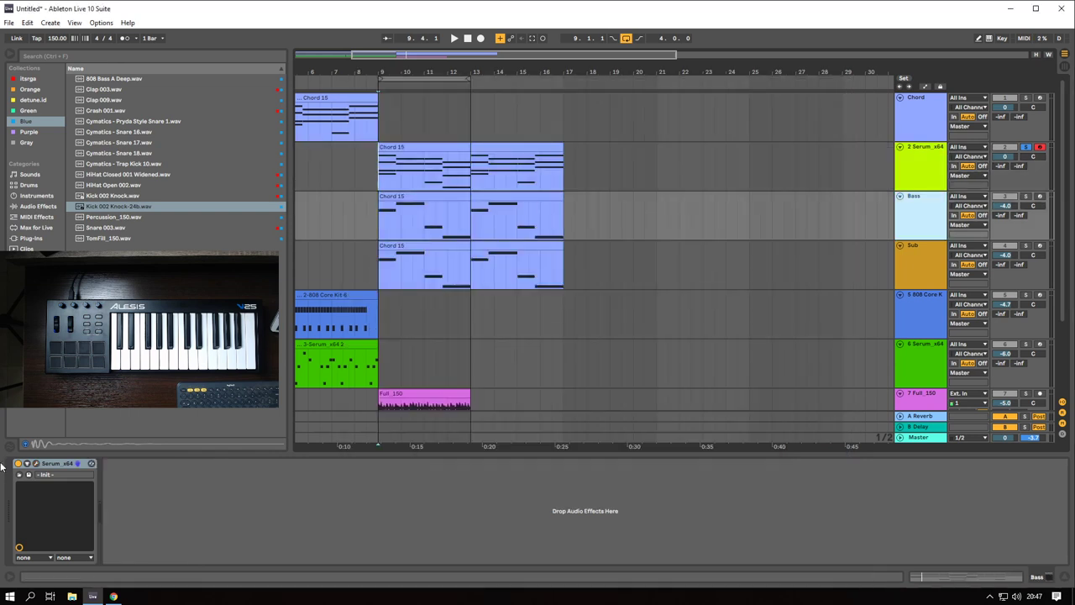
click(36, 463)
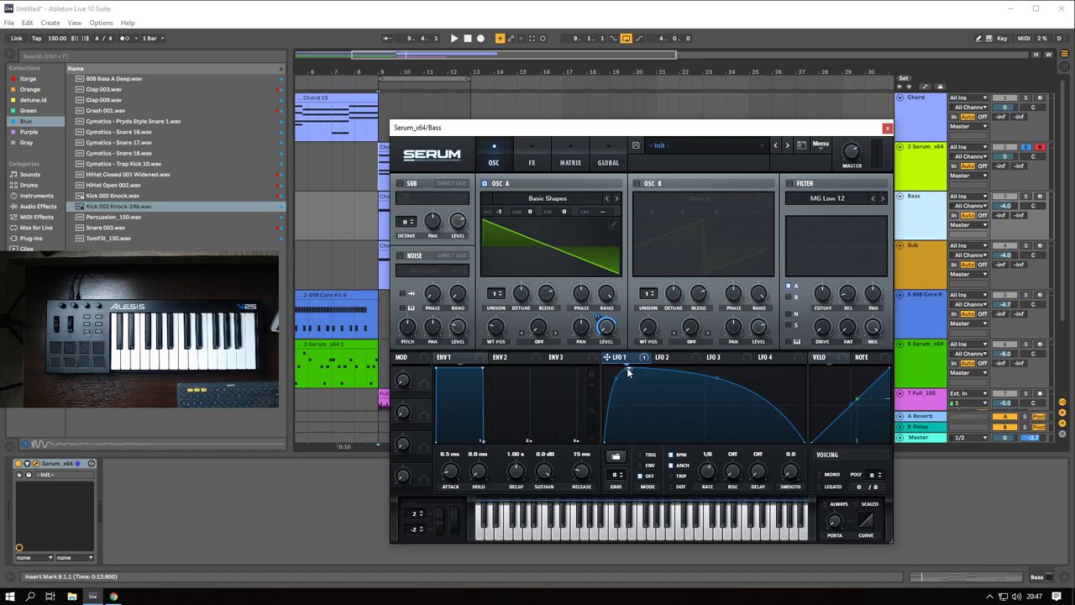
drag(627, 367, 655, 369)
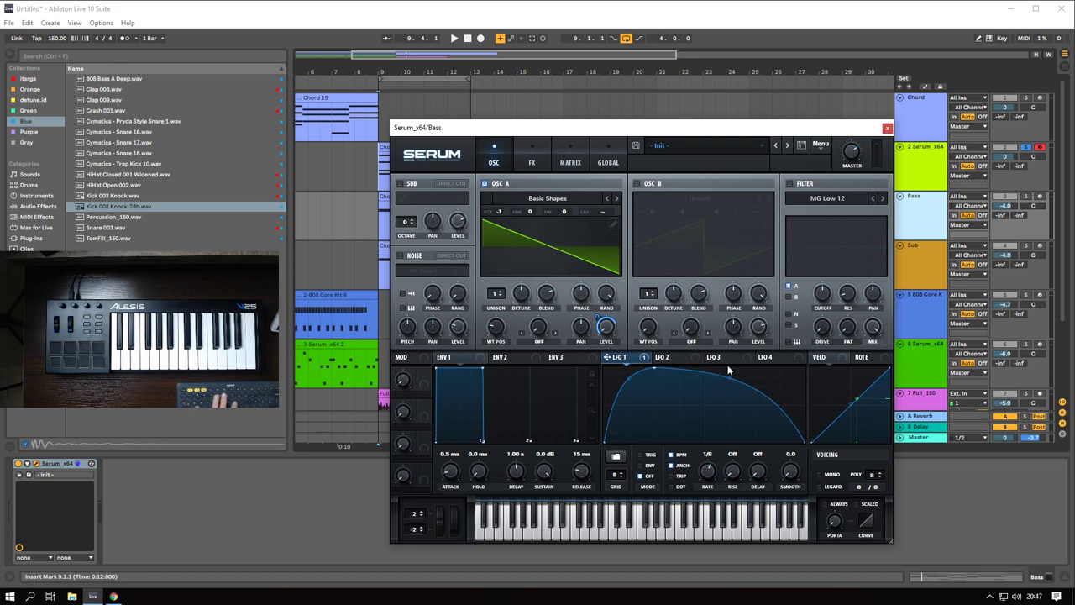
- Fine-tune an upper point of the LFO 1 curve in the Bass track's Serum and solo the Bass track
drag(731, 376, 735, 374)
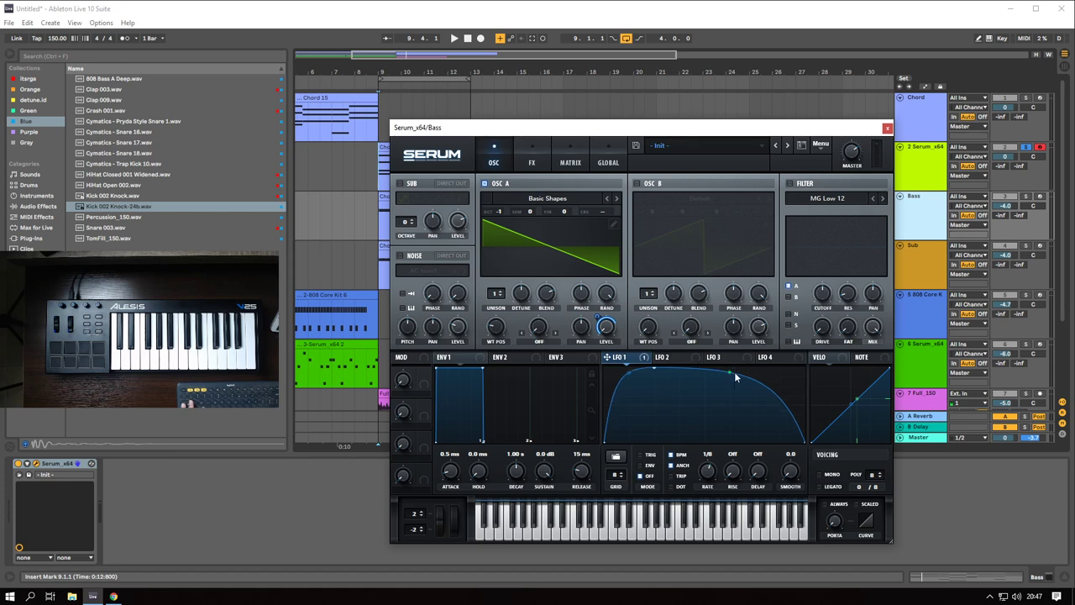
click(887, 128)
click(1025, 196)
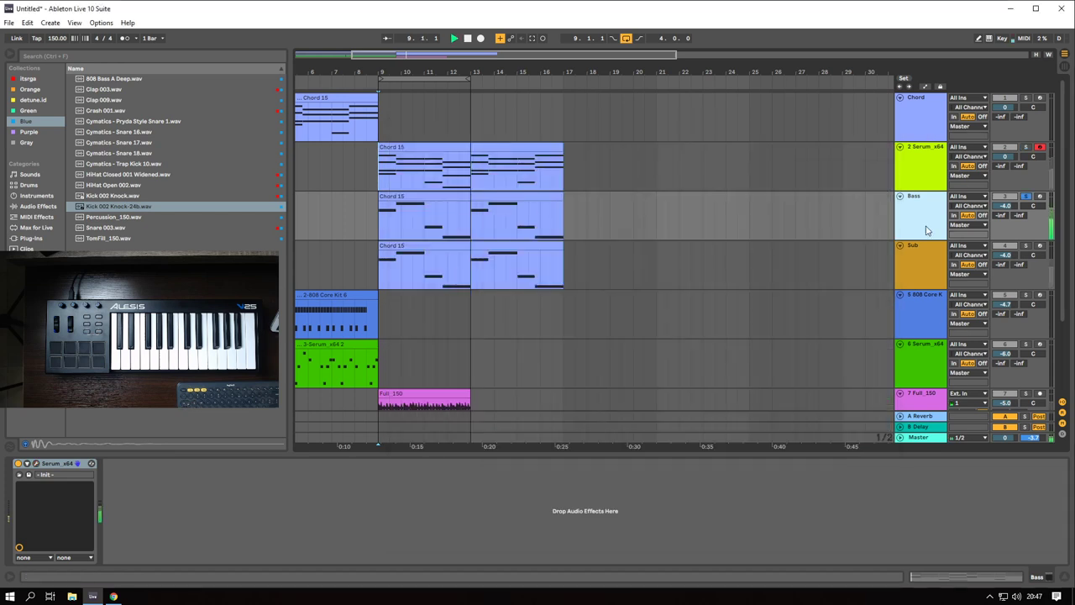
- Solo the Sub track and adjust the upper points of the rounded LFO 1 curve in its Serum
click(913, 279)
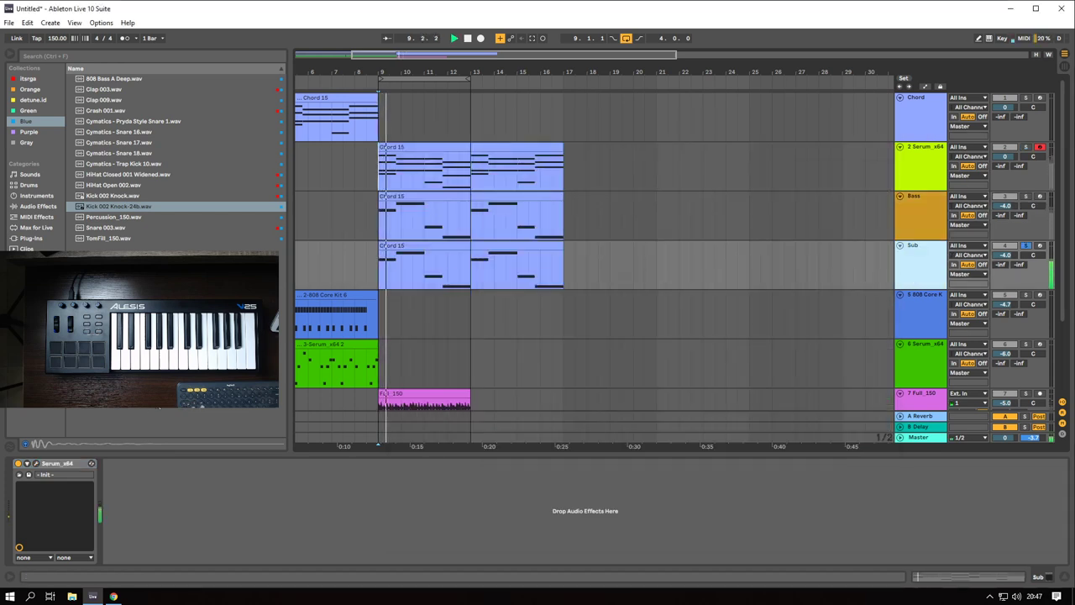
click(36, 464)
drag(628, 368, 661, 357)
drag(730, 379, 732, 368)
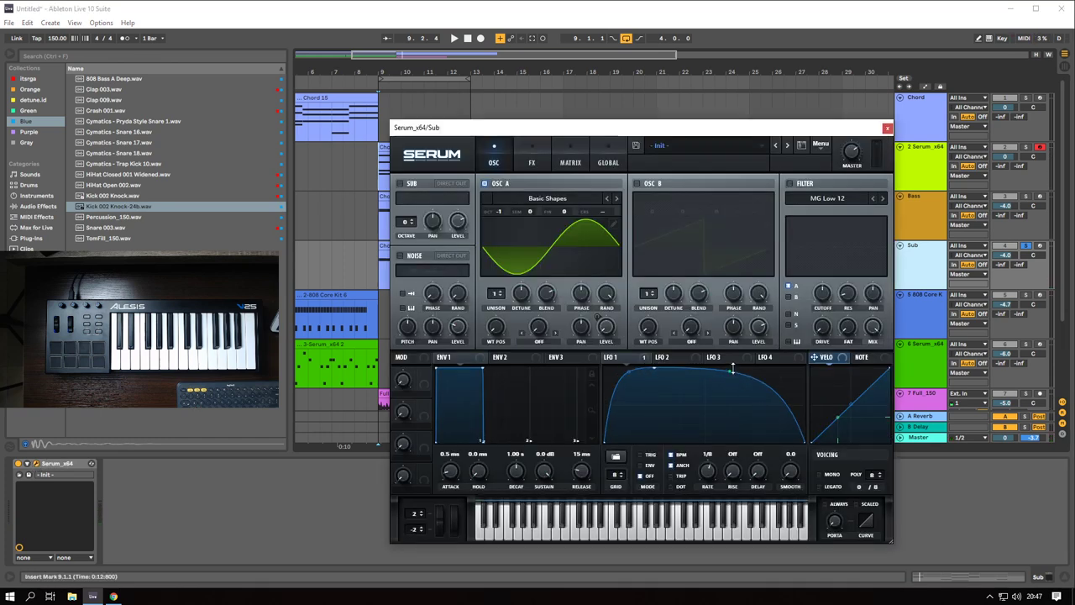
click(887, 128)
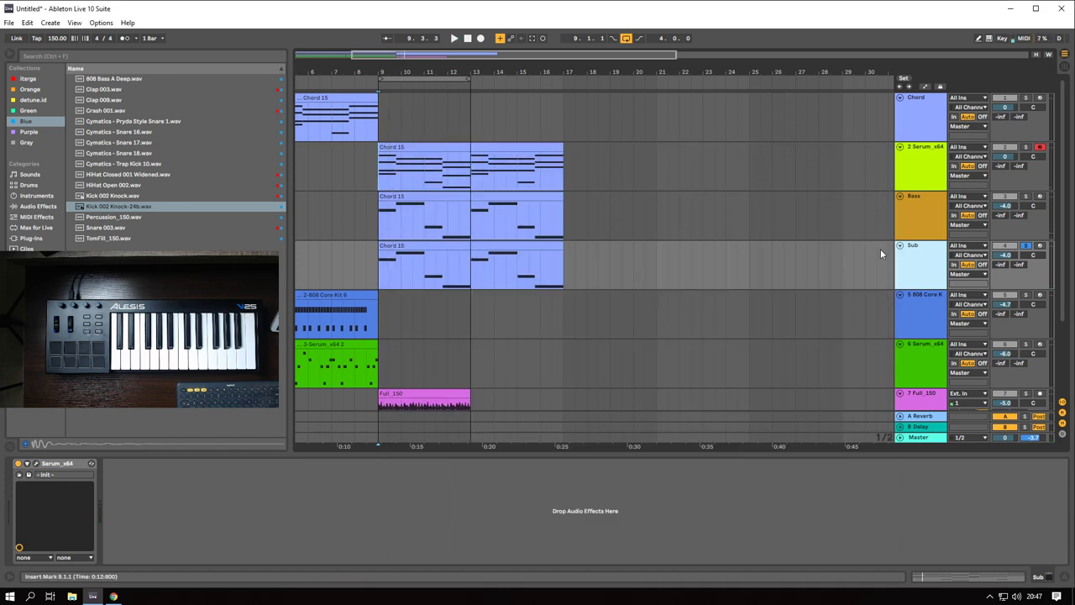
- Play the soloed Sub track from bar 9 to hear its adjusted volume shape
click(926, 221)
click(921, 267)
key(space)
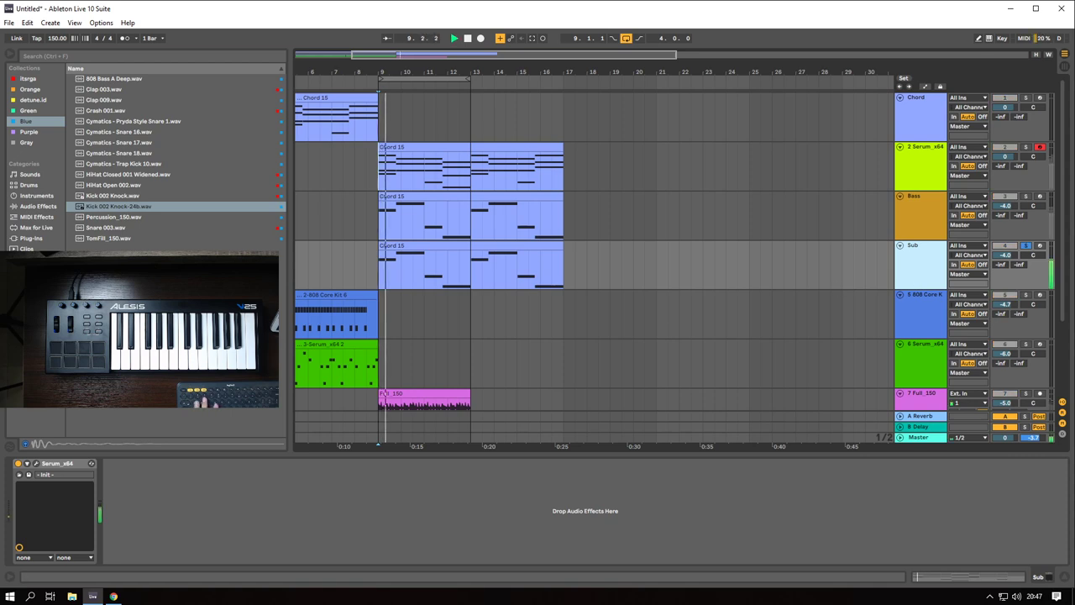
key(space)
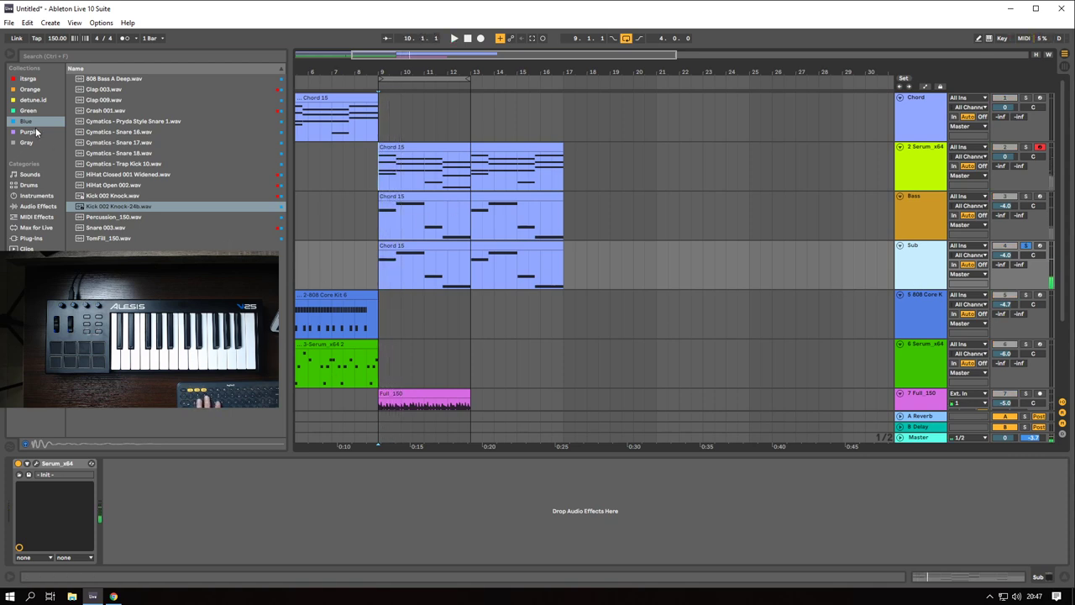
- Add the Supercharger plug-in after Serum on the Sub track and turn on its Dirt option
click(49, 207)
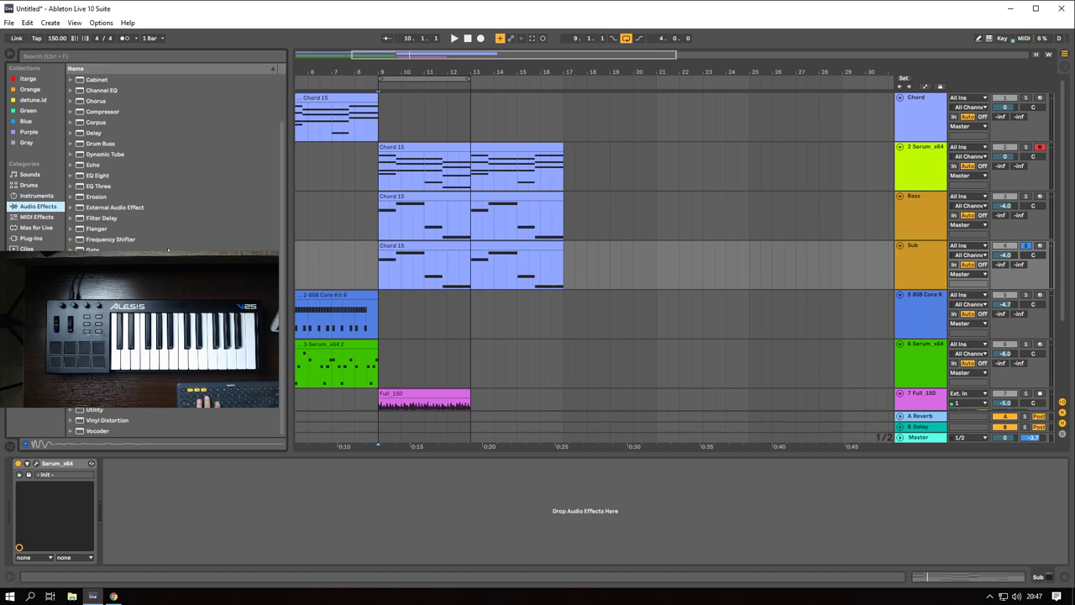
click(37, 231)
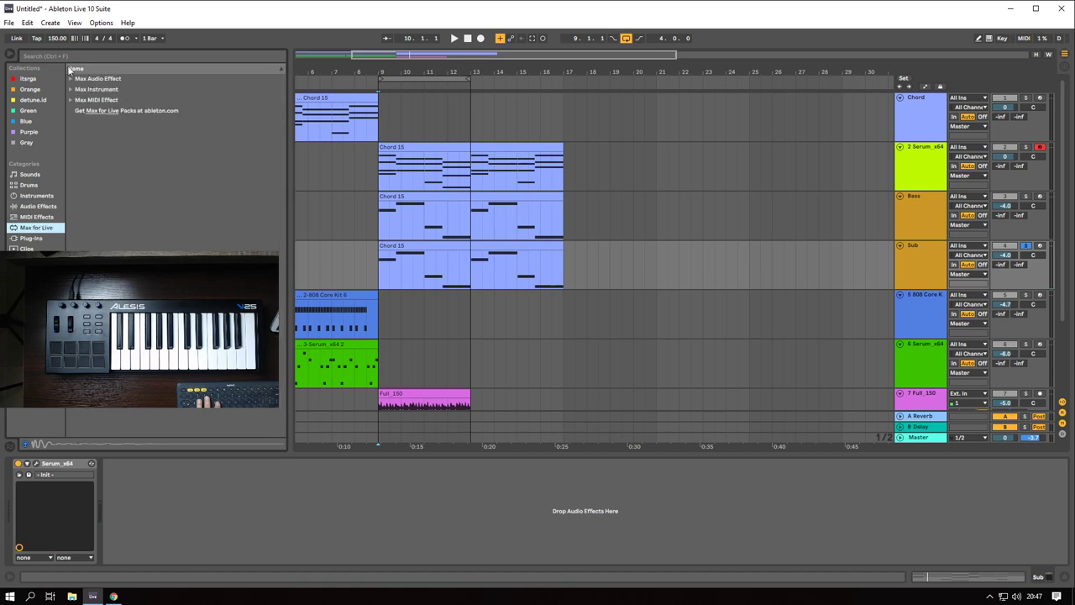
key(Down)
click(86, 55)
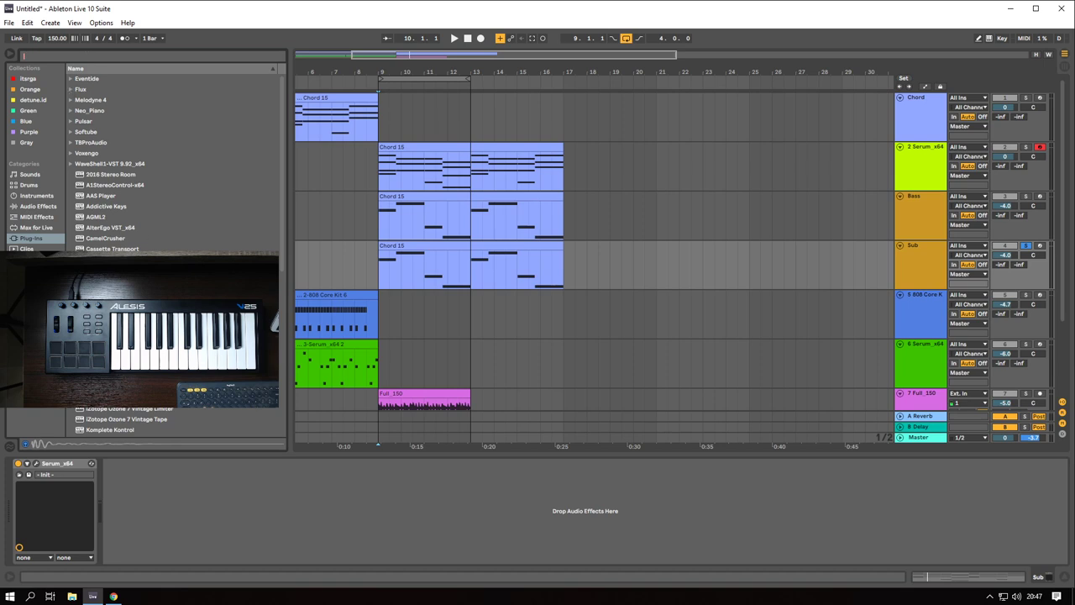
scroll(101, 319, down, 8)
scroll(134, 159, down, 2)
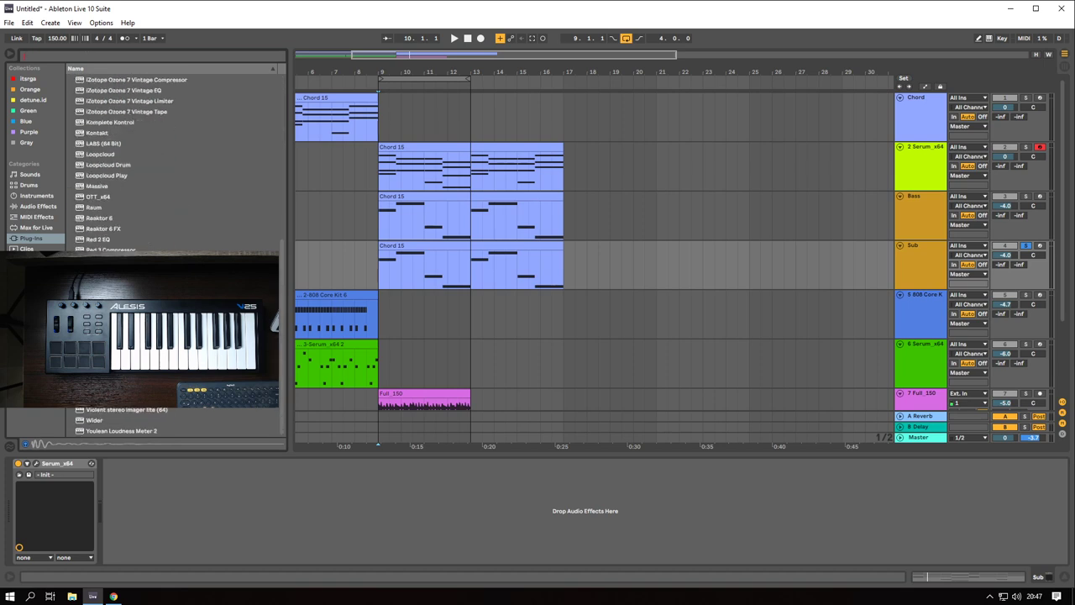
drag(109, 353, 182, 480)
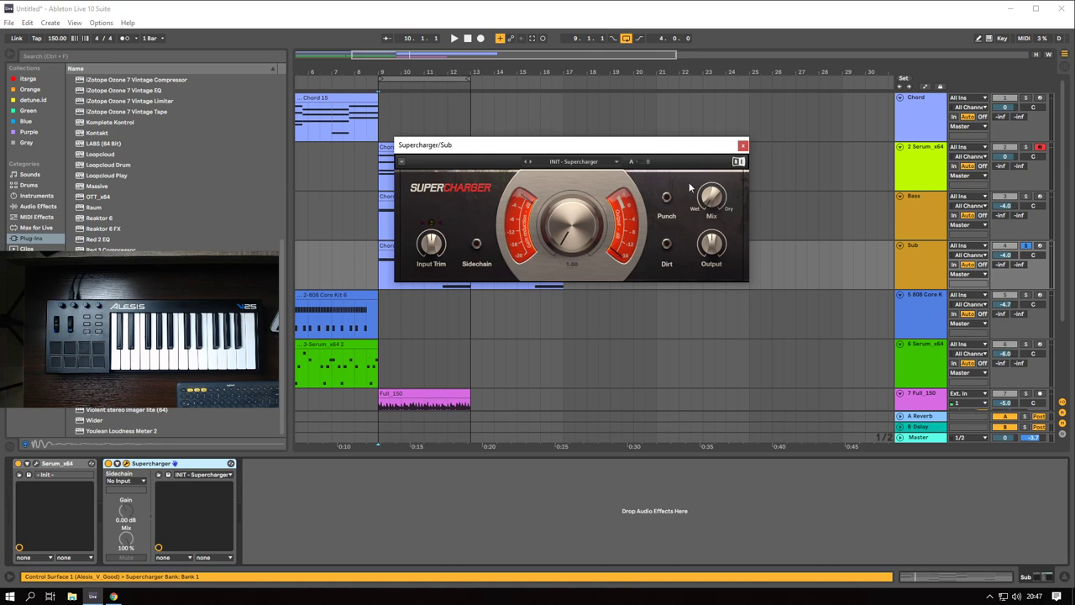
click(668, 243)
click(743, 146)
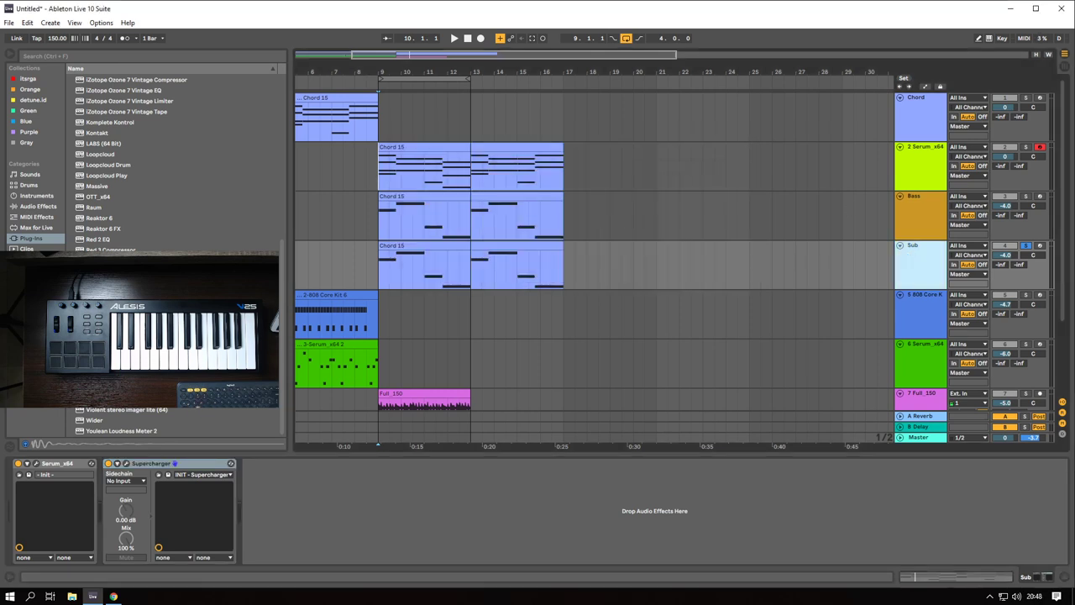
- Add the Voxengo SPAN analyzer after Supercharger on the Sub track
scroll(143, 131, up, 8)
click(85, 56)
text(span)
click(71, 79)
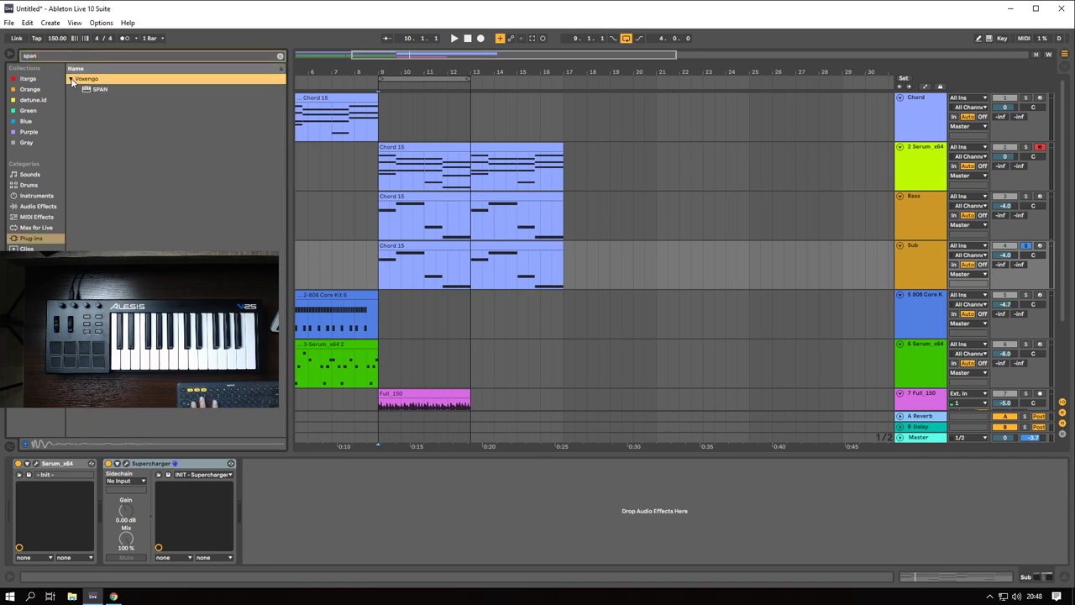
drag(102, 89, 334, 496)
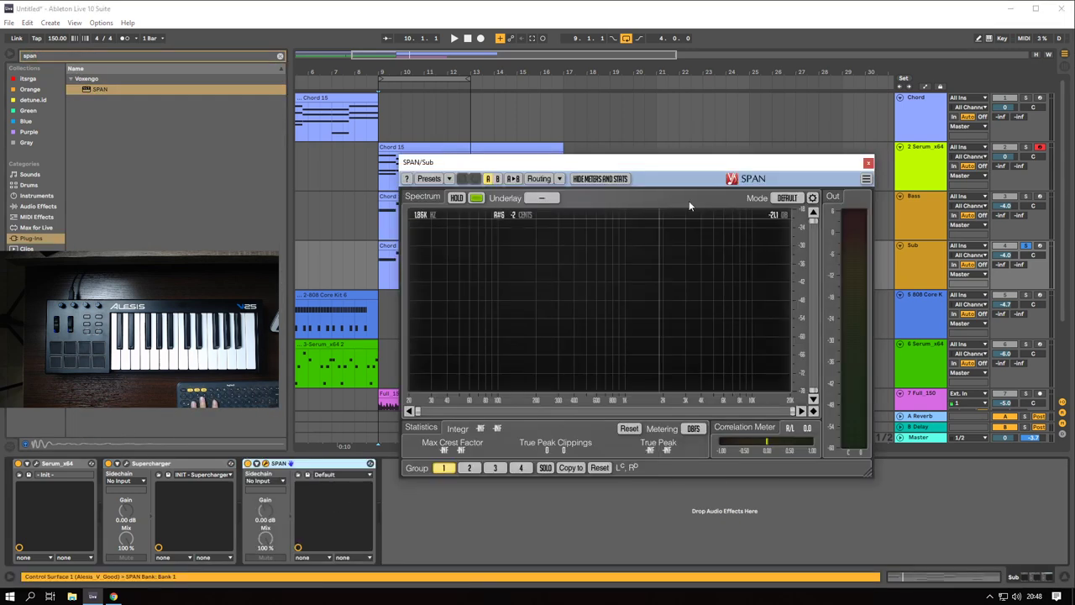
drag(679, 163, 677, 93)
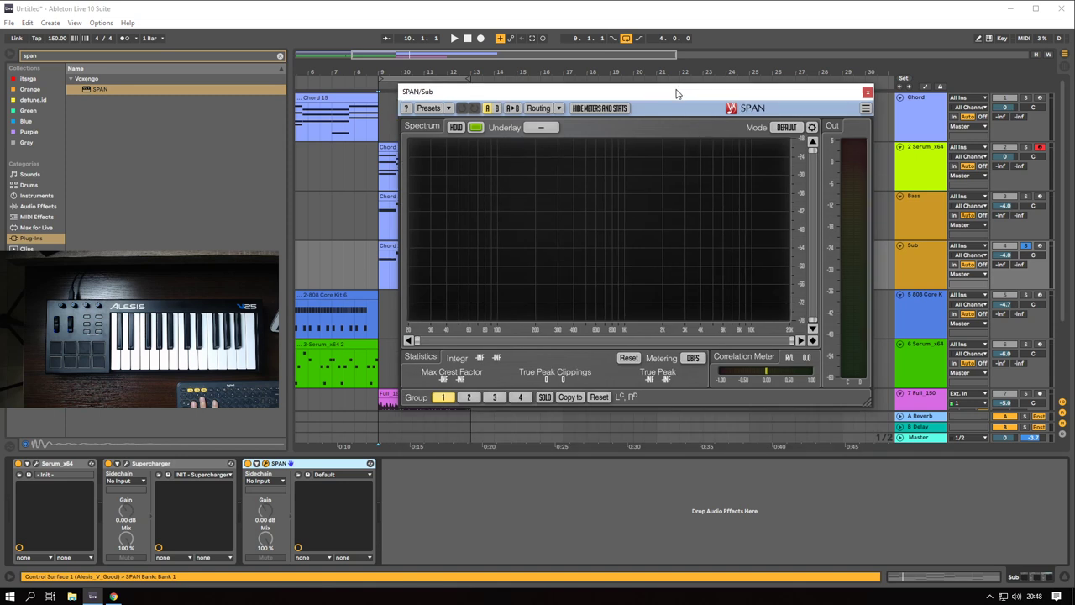
- Arrange Supercharger beside SPAN, set SPAN's mode to High Res and examine the Sub's spectrum during playback
click(125, 464)
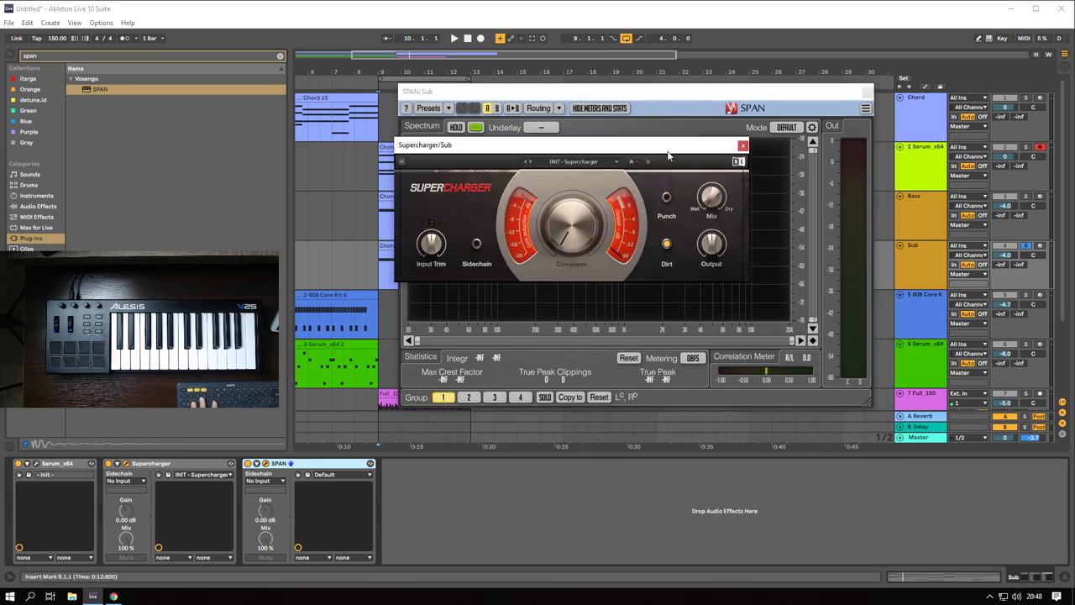
drag(669, 155, 321, 191)
drag(669, 90, 734, 108)
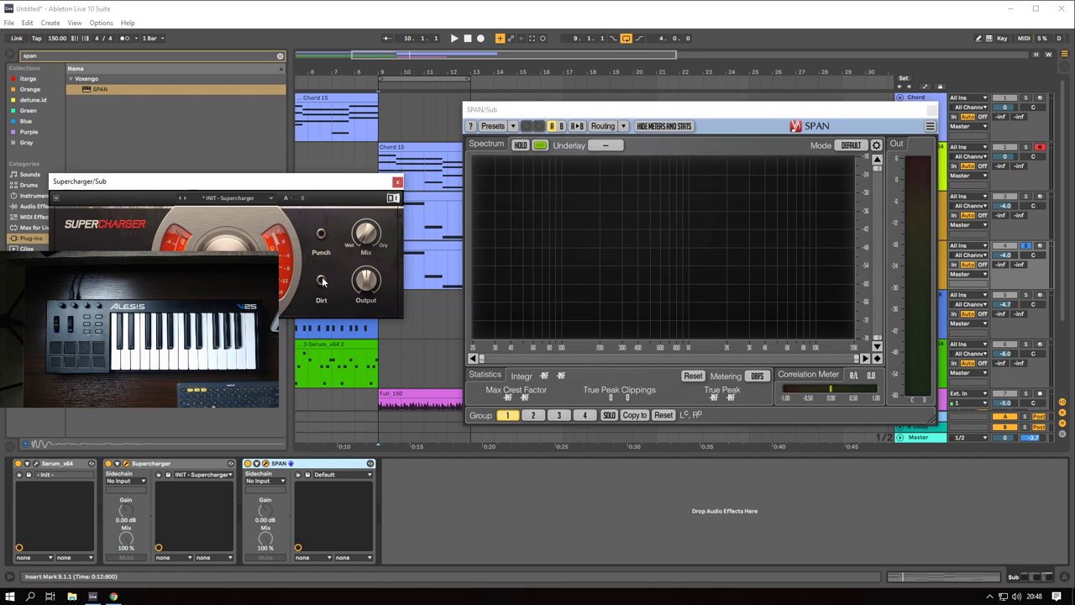
click(851, 145)
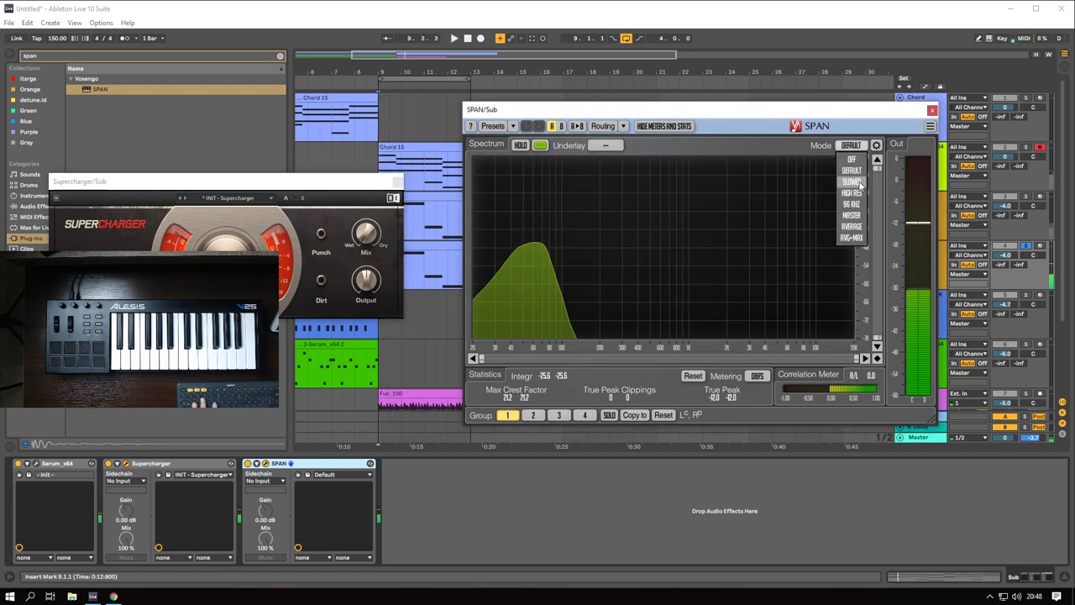
click(852, 193)
key(space)
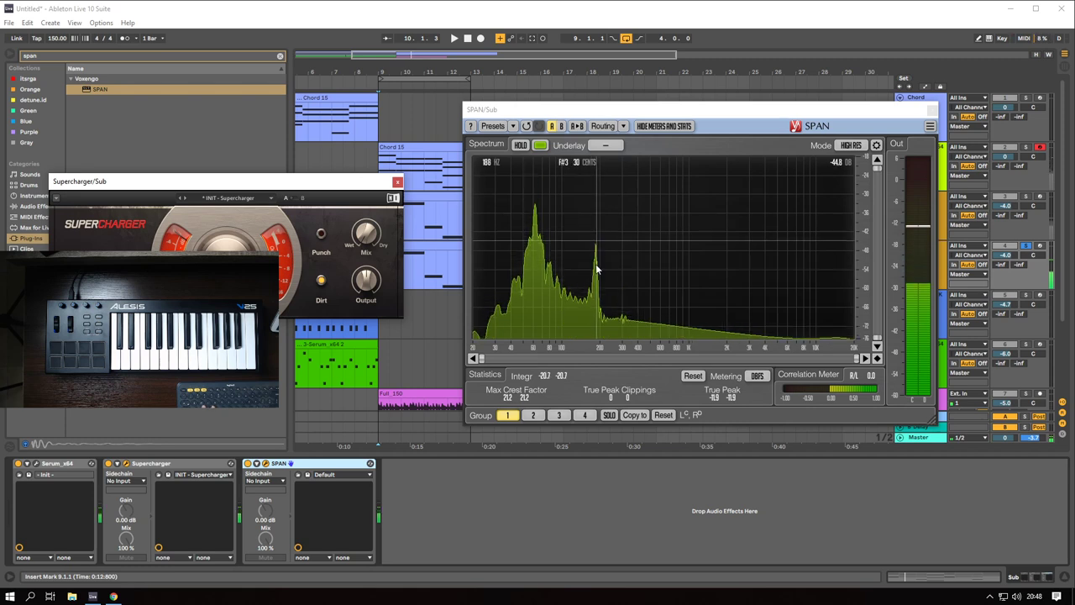
- Insert a Channel EQ between Supercharger and SPAN on the Sub track and play the result
drag(228, 188, 300, 215)
click(36, 207)
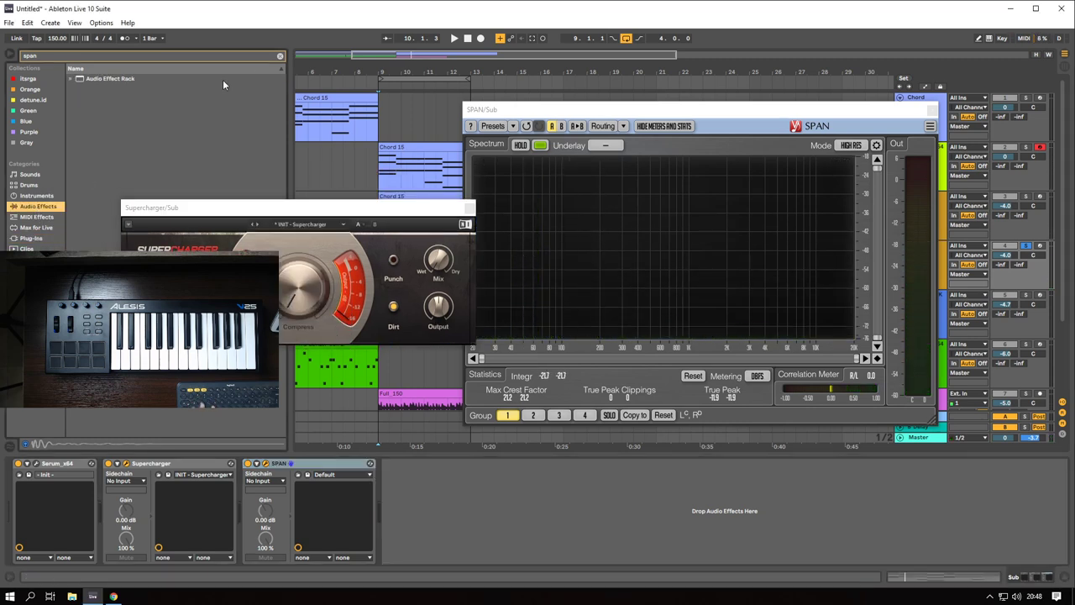
click(281, 57)
drag(110, 142, 244, 526)
key(space)
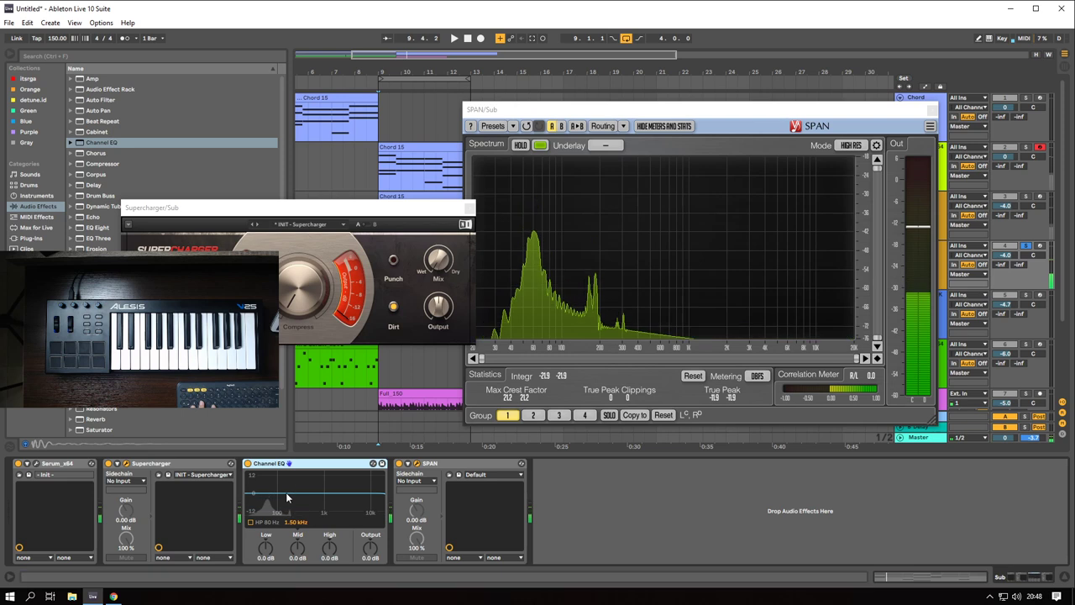
- Set the Channel EQ's mid band to 177 Hz with a gain of -9.0 dB while watching the spectrum
click(296, 522)
drag(297, 522, 297, 575)
key(space)
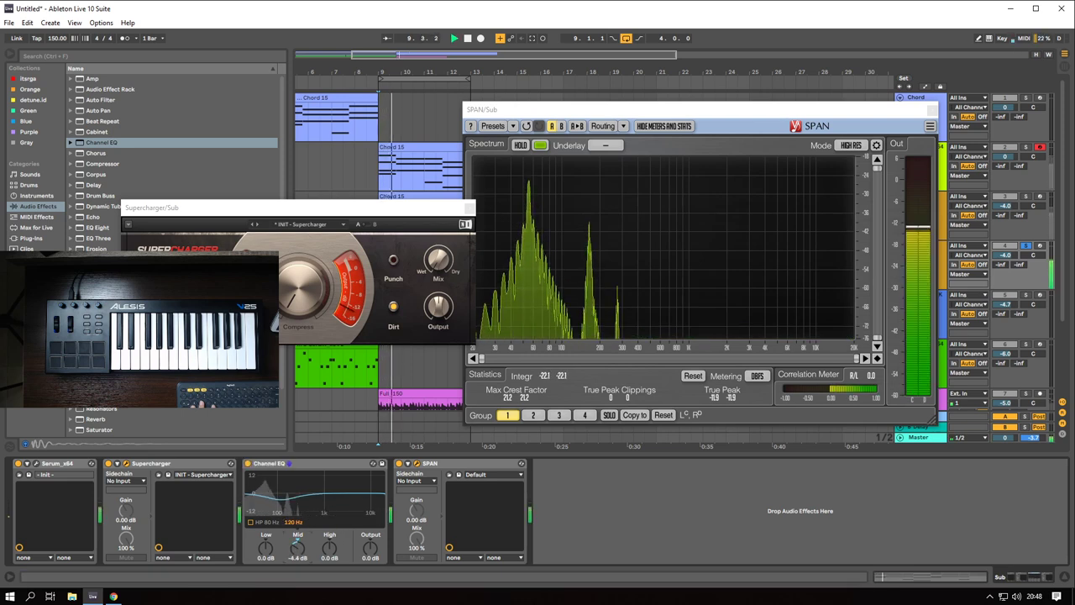
drag(296, 523, 296, 489)
drag(297, 547, 298, 565)
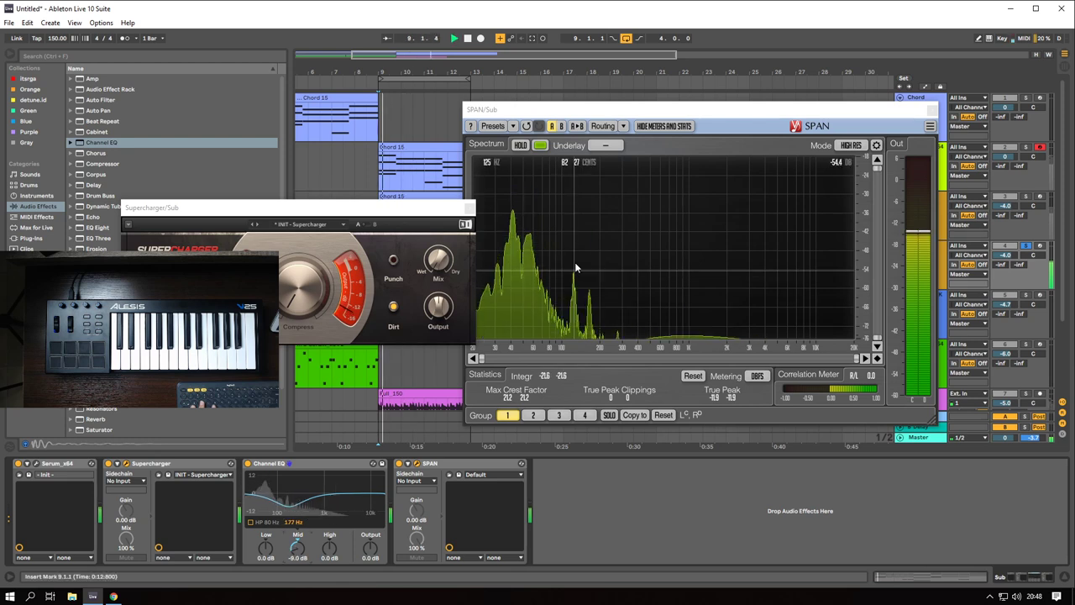
key(space)
- Bypass the Channel EQ on the Sub track, compare the spectrum and close the Supercharger and SPAN windows
click(248, 464)
key(space)
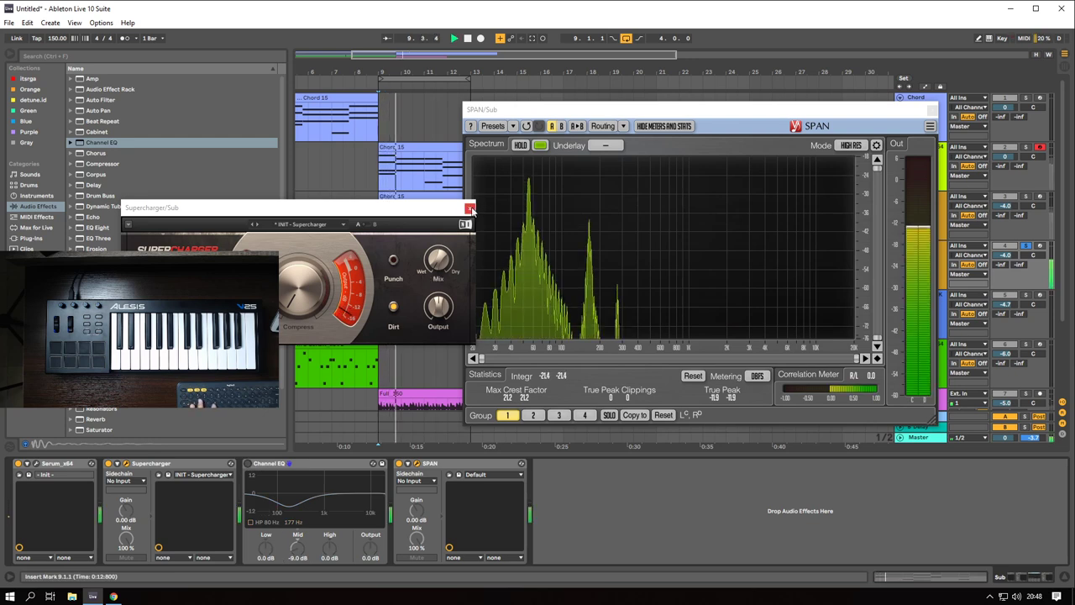
click(468, 208)
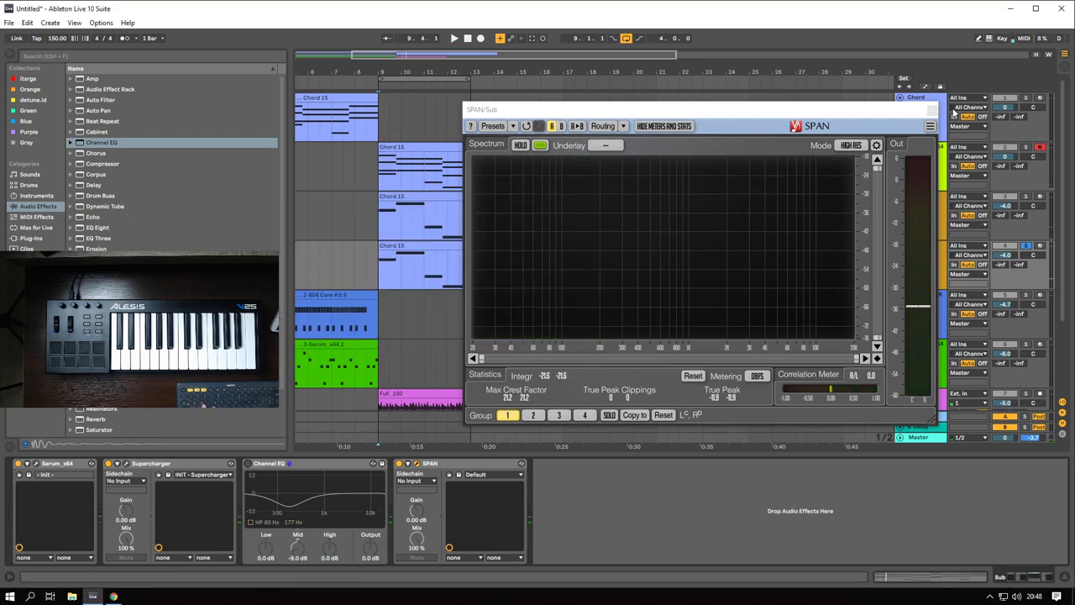
click(931, 109)
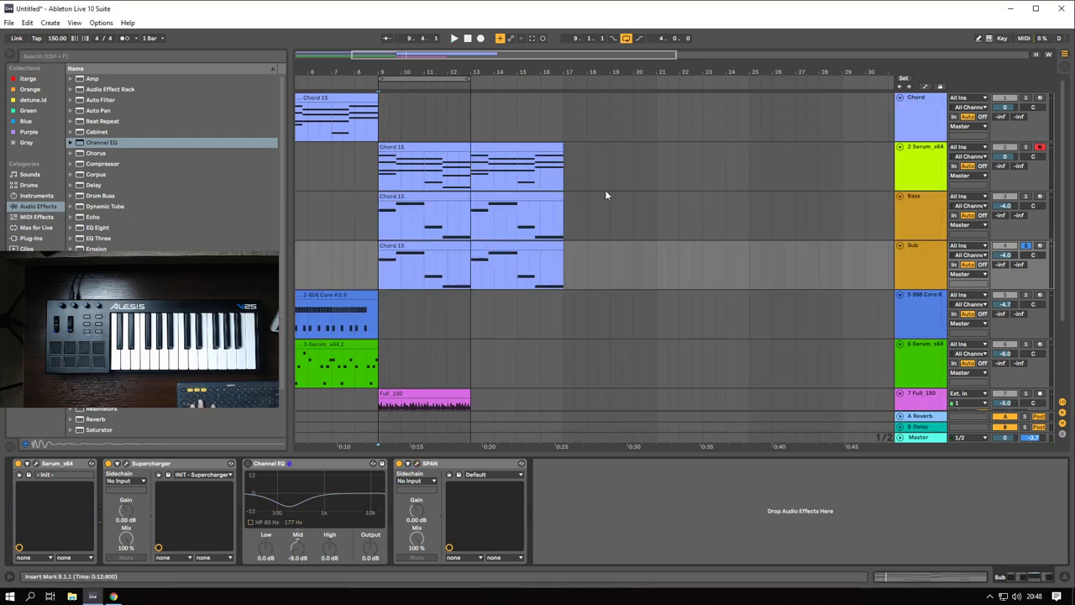
- Examine the MIDI notes of the Chord 15 clip on the Bass track
click(378, 226)
click(932, 208)
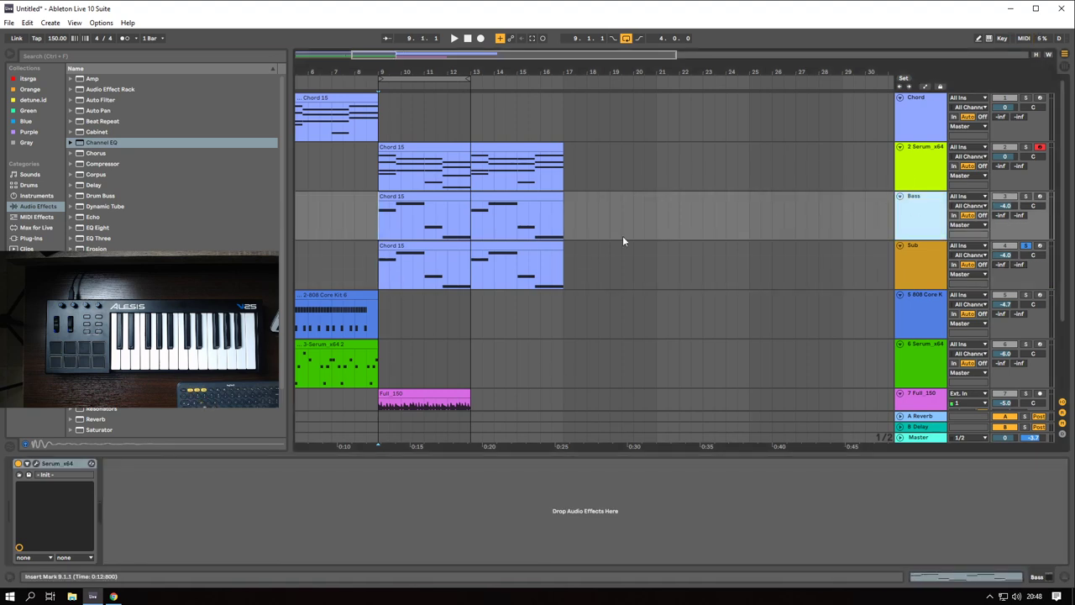
double_click(514, 196)
scroll(272, 464, down, 2)
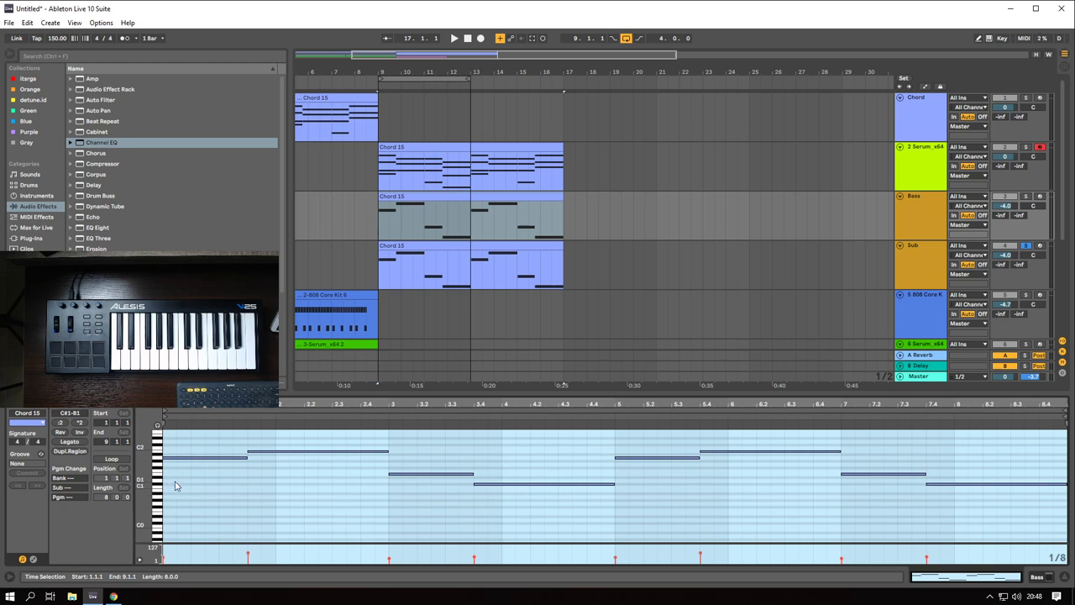
click(399, 220)
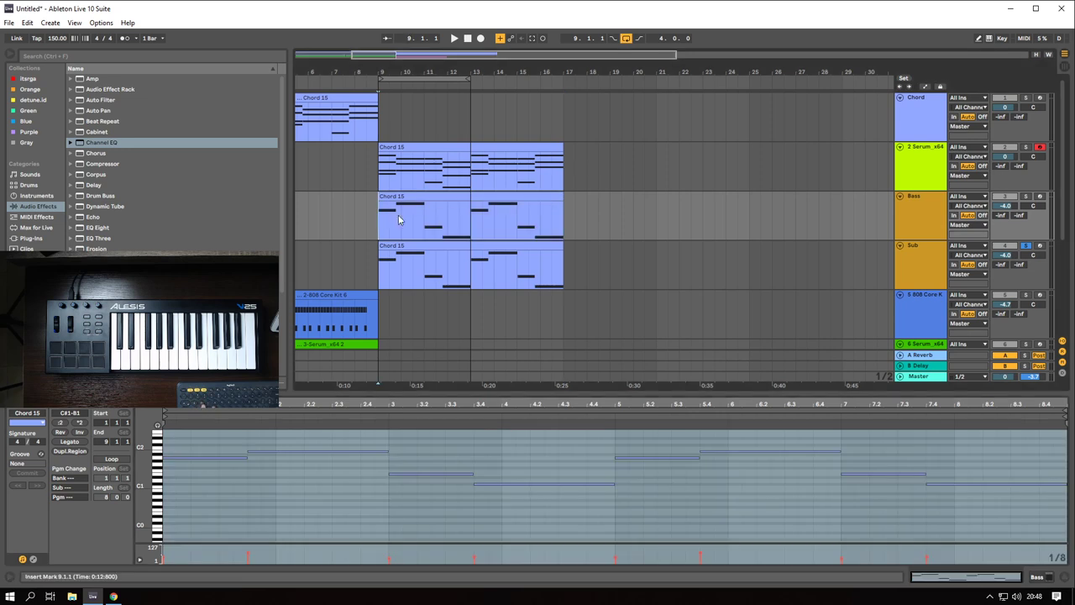
- Solo the Bass and Sub tracks in turn and listen to the Sub with Supercharger active
click(927, 231)
click(931, 250)
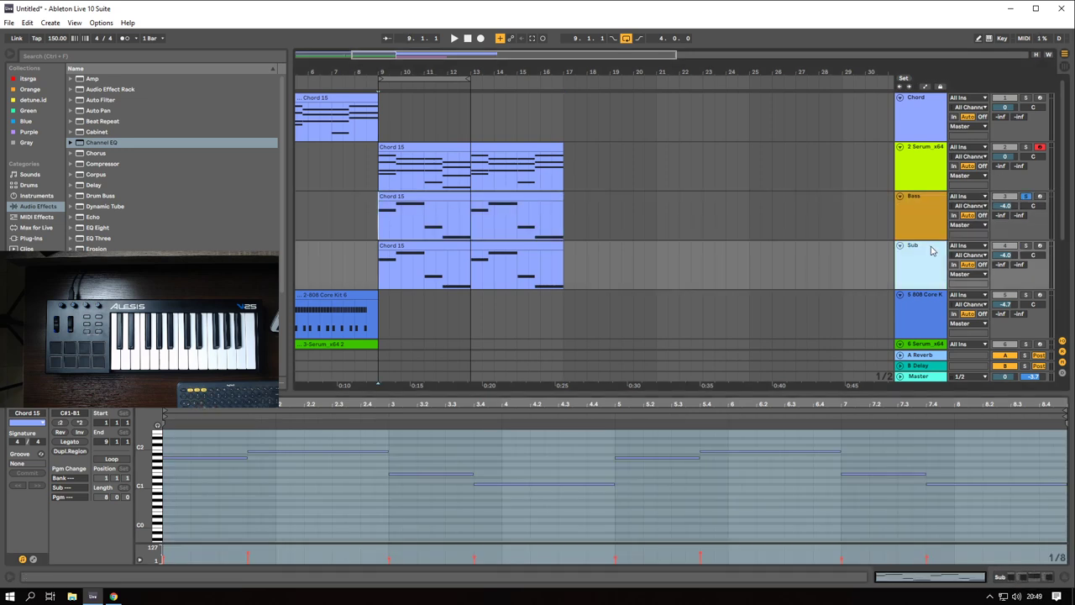
key(space)
double_click(932, 251)
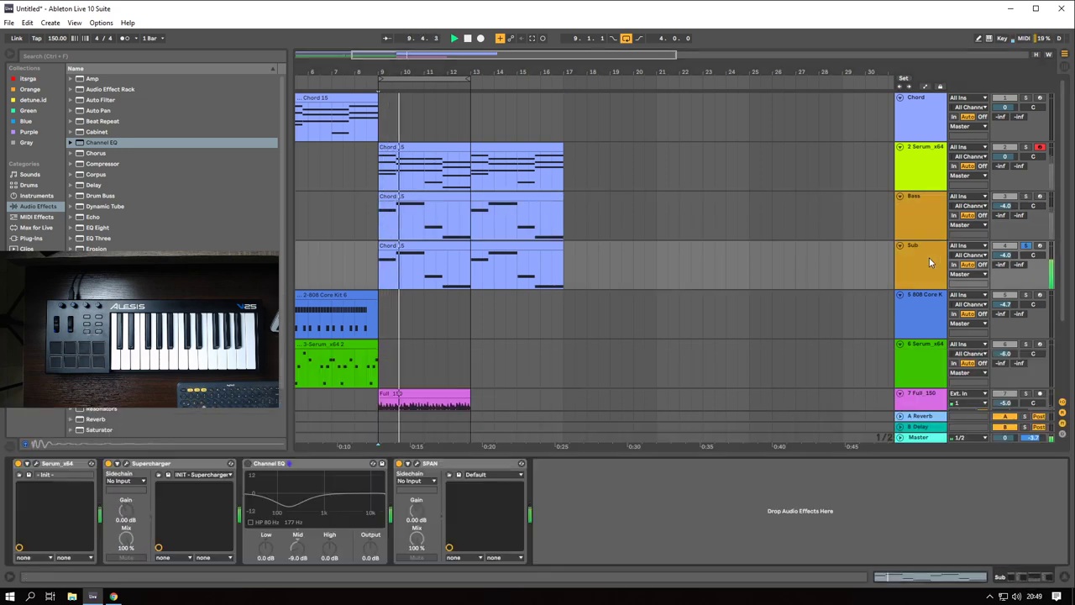
key(space)
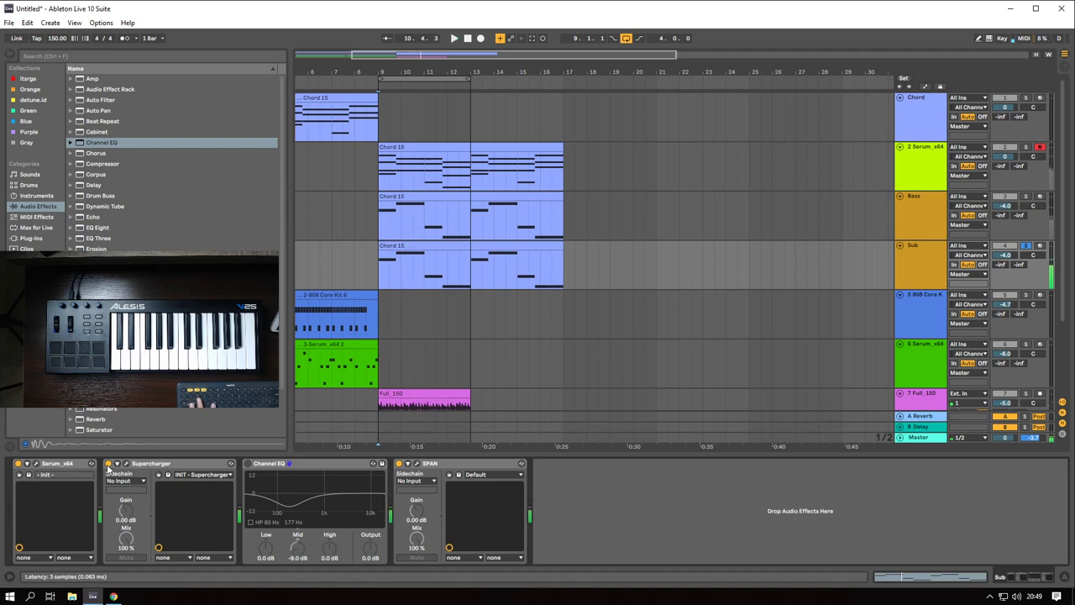
- Bypass Supercharger on the Sub track and play the track again to compare the sound
click(107, 464)
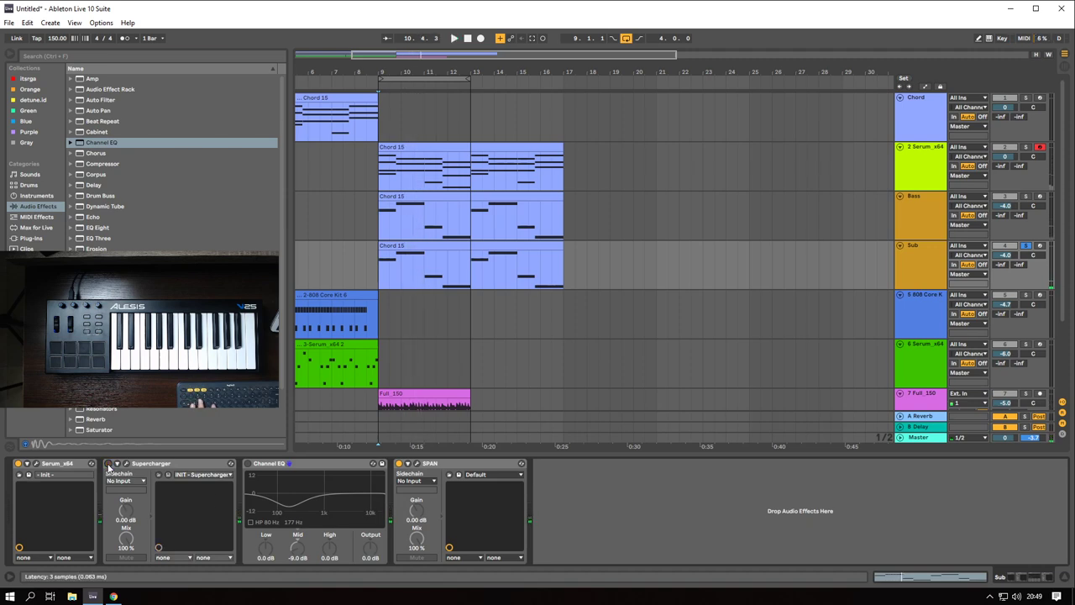
key(space)
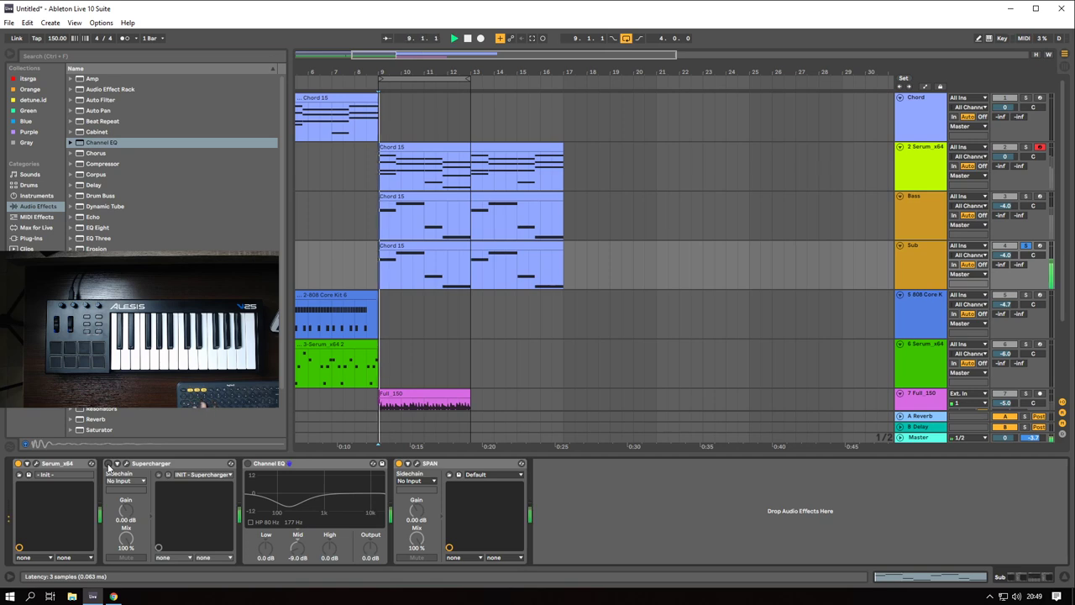
- Toggle Supercharger on the Sub track during playback to compare the sound, ending with it bypassed and playback stopped
click(108, 466)
click(108, 465)
key(space)
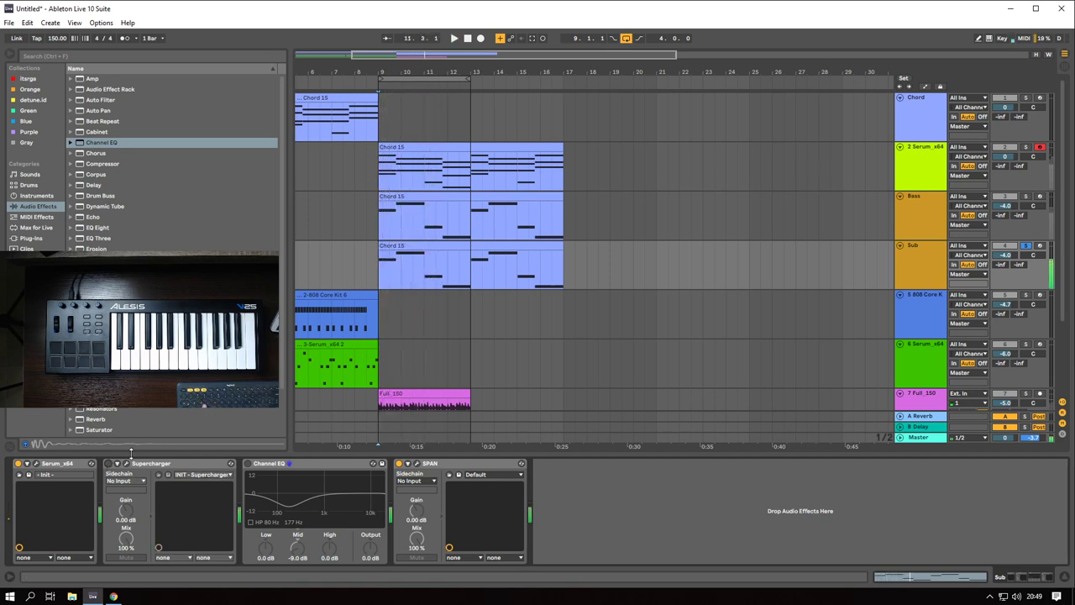
- Clear the Sub track's solo and play the full mix from bar 9
scroll(389, 265, down, 3)
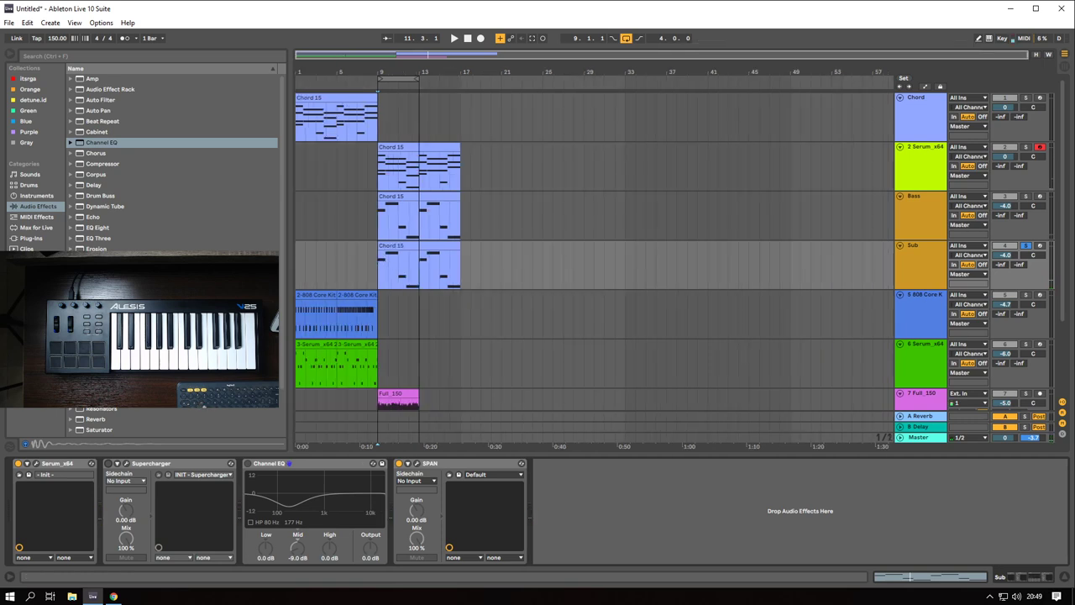
click(376, 213)
click(936, 227)
click(930, 263)
click(926, 217)
key(s)
key(s)
key(space)
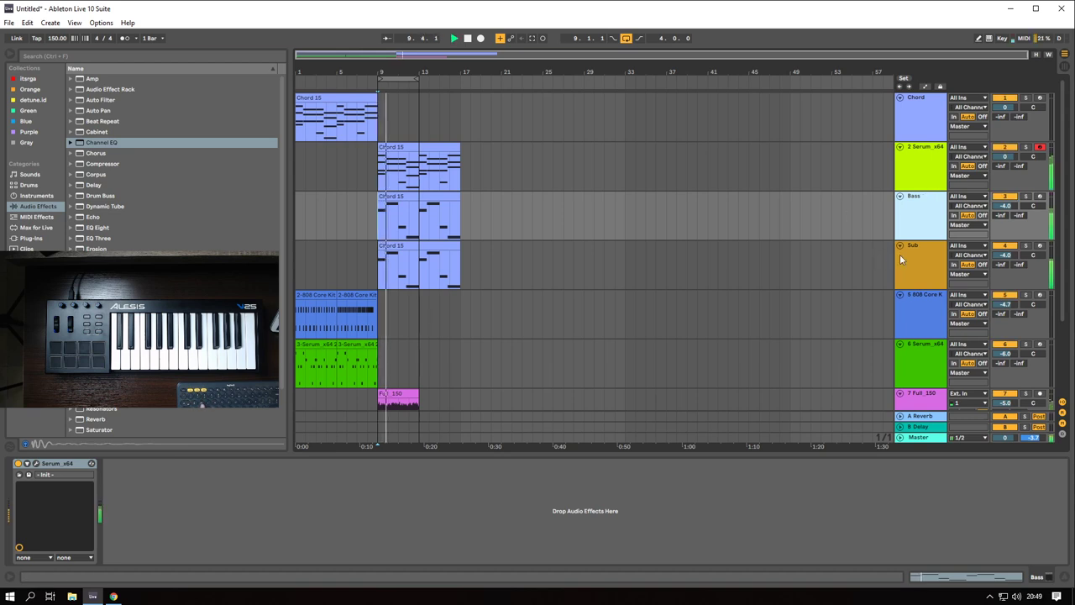
- Add a new audio track and search the browser for "kick"
key(ctrl+t)
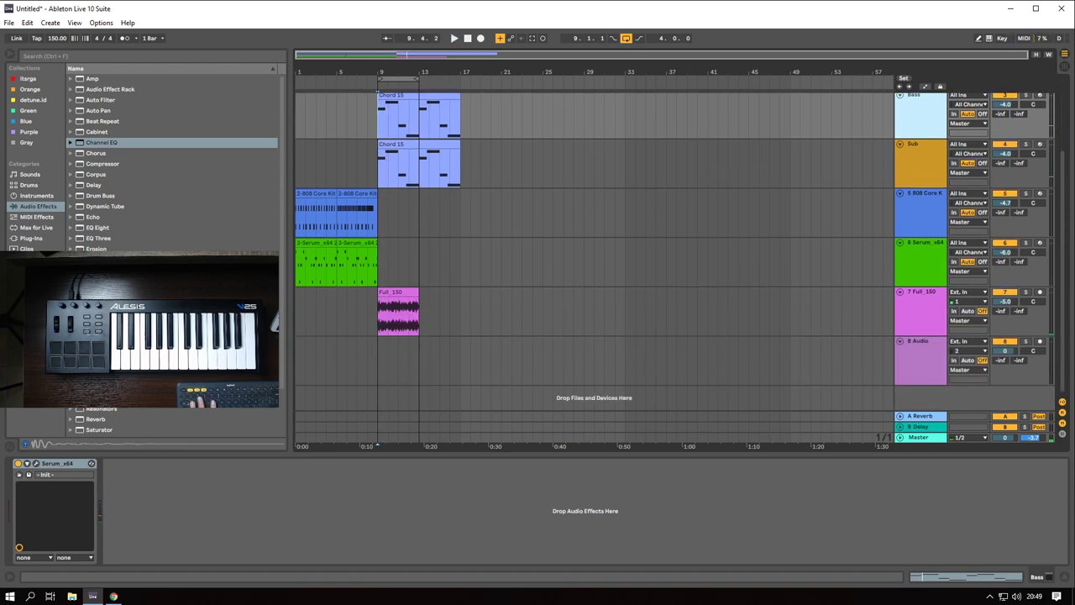
key(ctrl+f)
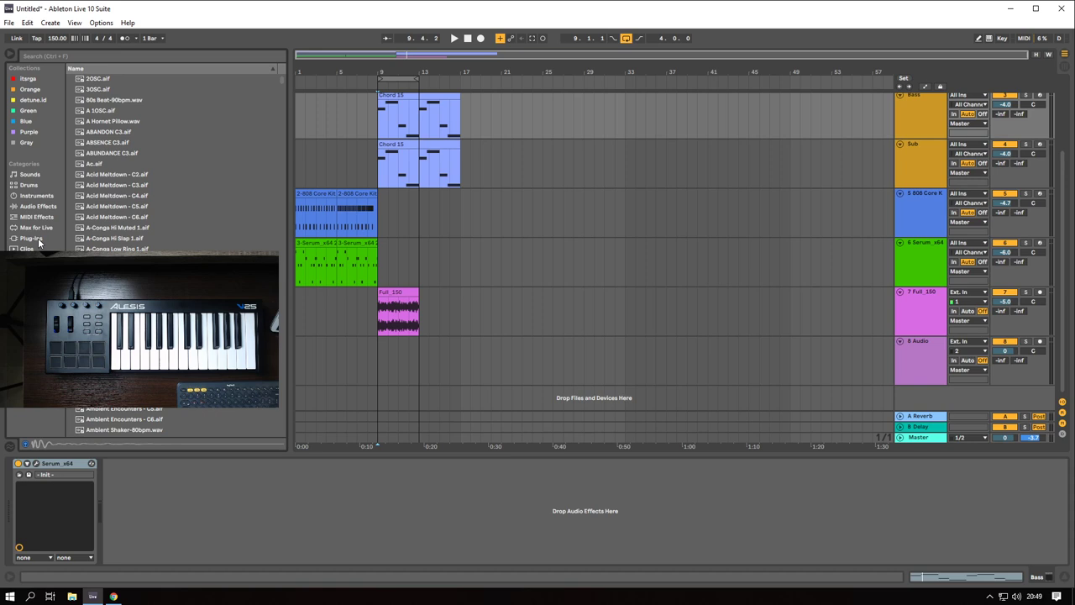
click(91, 52)
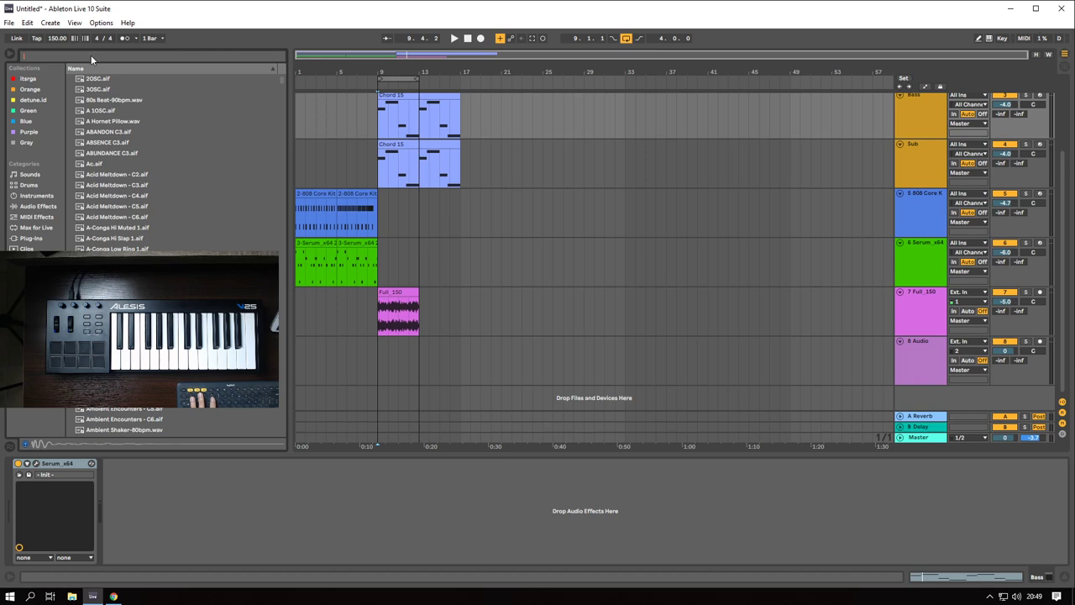
text(kick)
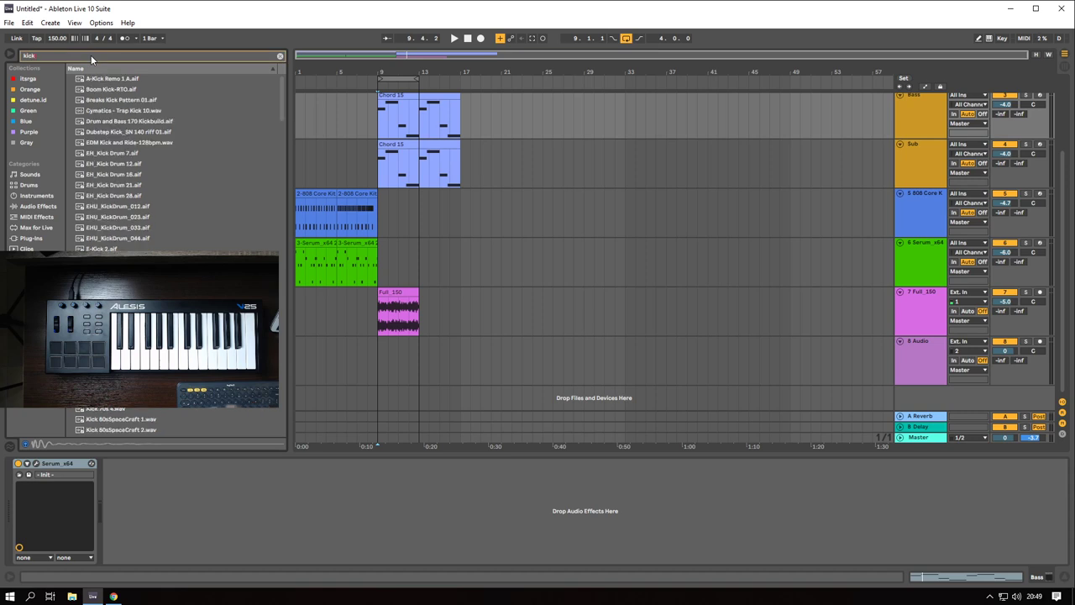
- Audition the first kick samples in the search results, from A-Kick Remo 1 A.aif onward
key(Down)
key(Down)
key(Down)
key(Down)
key(Down)
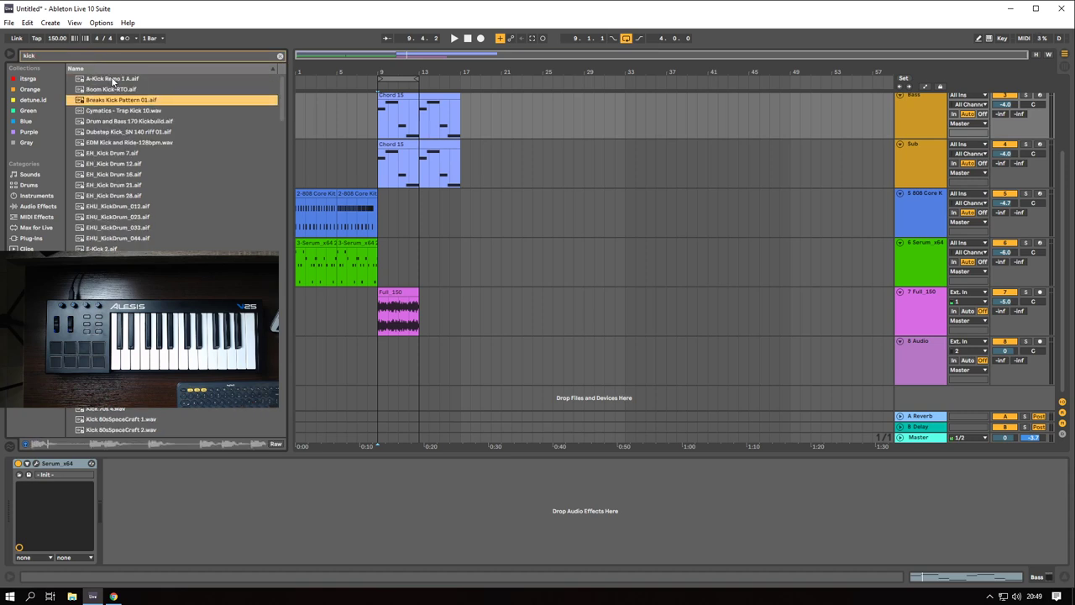
key(Up)
key(Up)
key(Up)
key(Down)
key(Down)
key(Down)
key(Up)
key(Down)
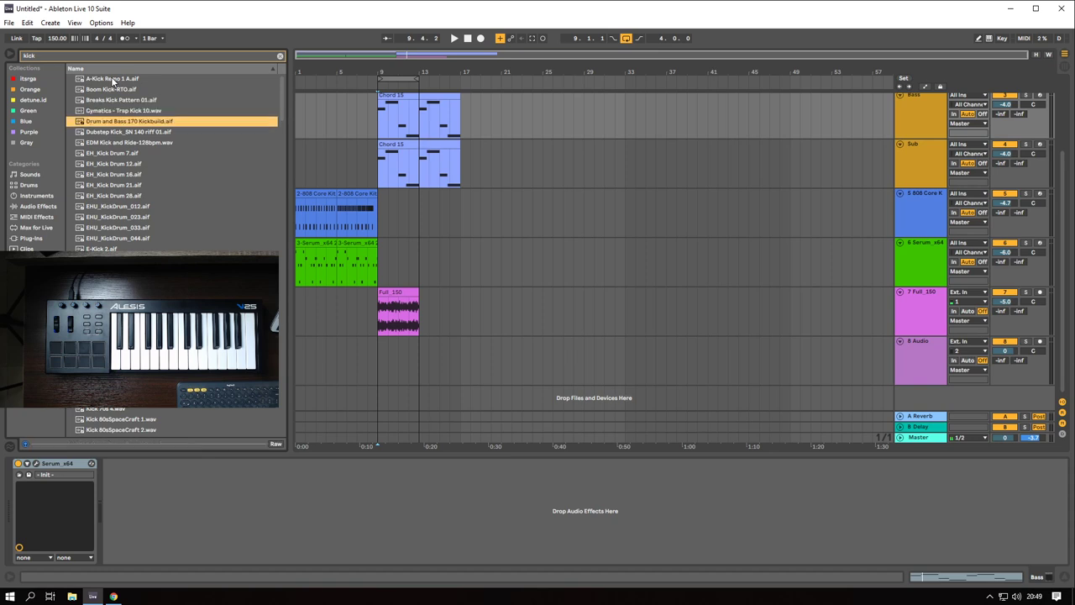
key(Down)
key(Down)
key(Down)
key(Up)
key(Up)
key(Up)
key(Up)
key(Up)
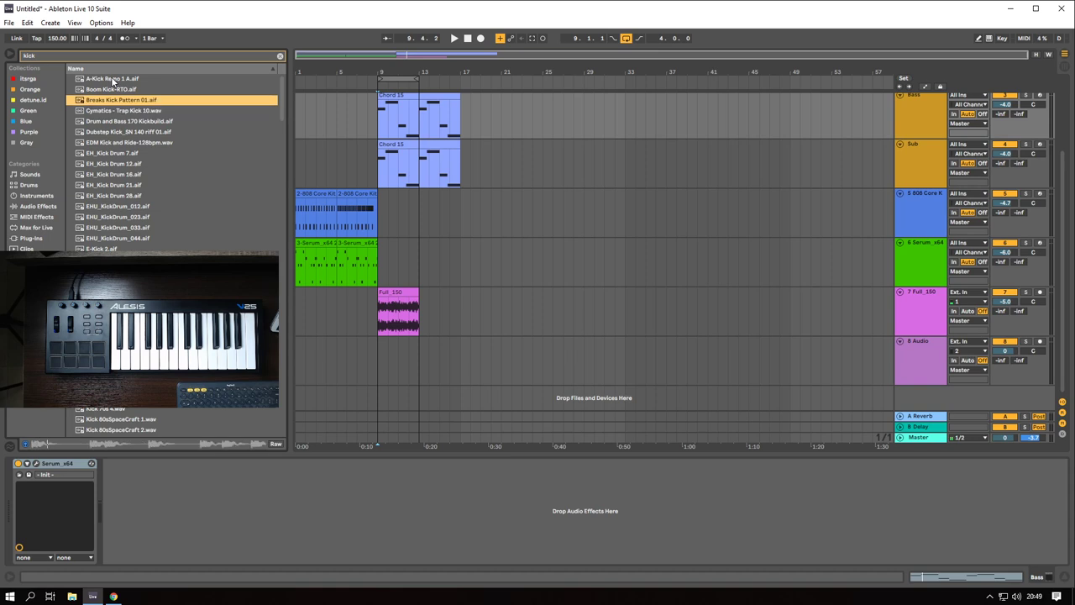
key(Up)
key(Up)
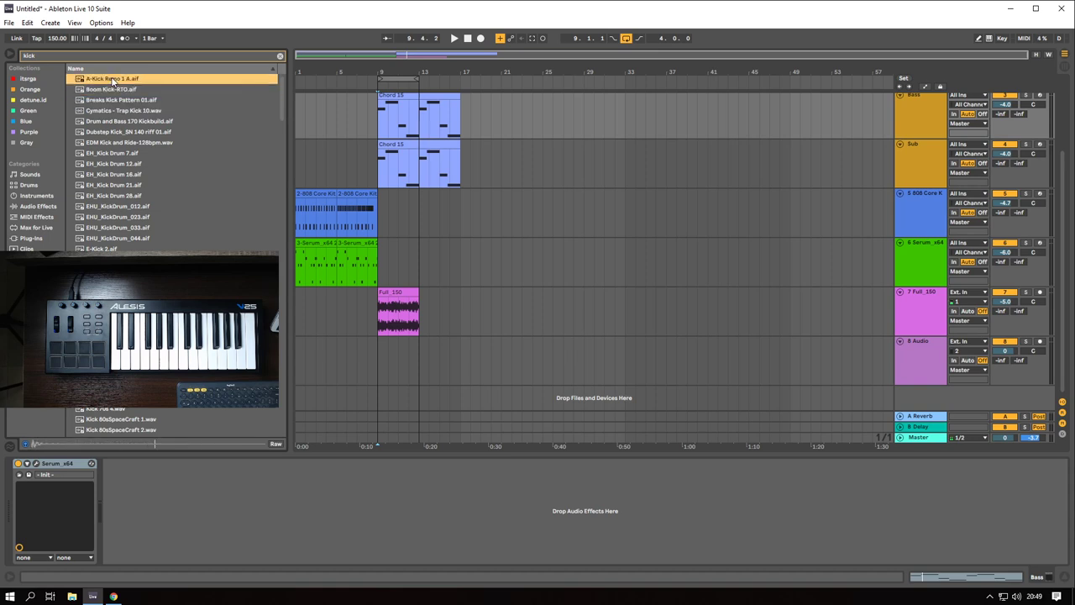
click(116, 87)
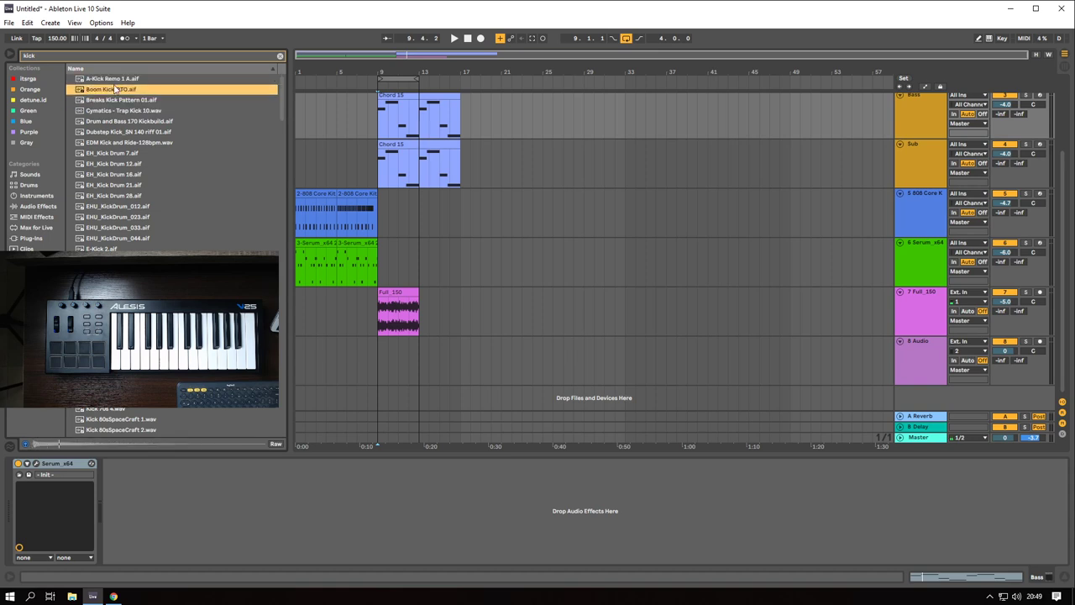
- Show the full Blue collection without the search filter and audition its snare, hi-hat and Kick 002 Knock samples
click(34, 123)
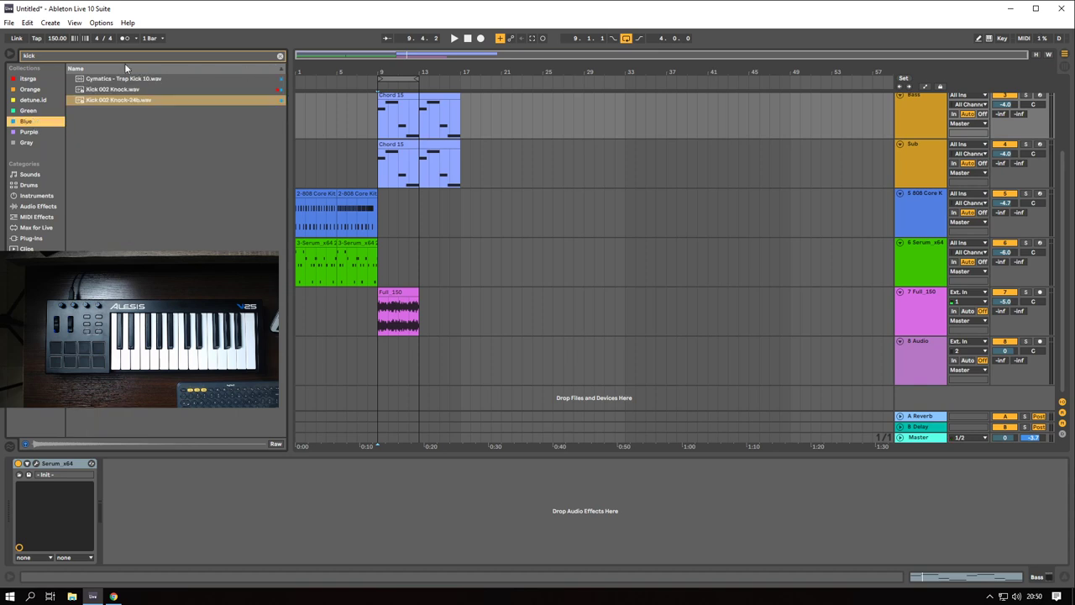
click(281, 56)
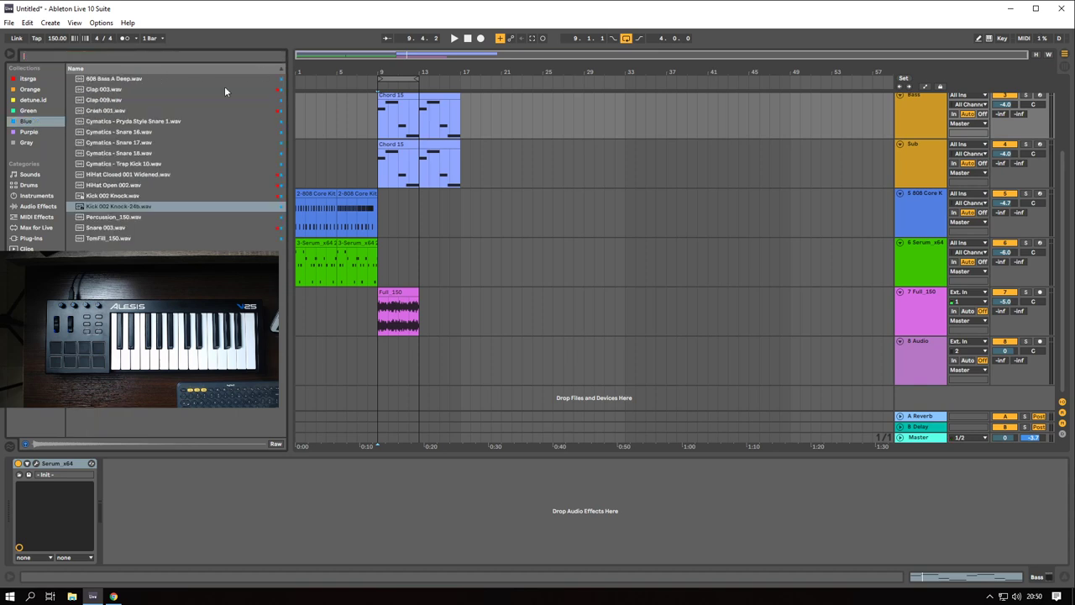
click(110, 112)
click(112, 122)
click(118, 133)
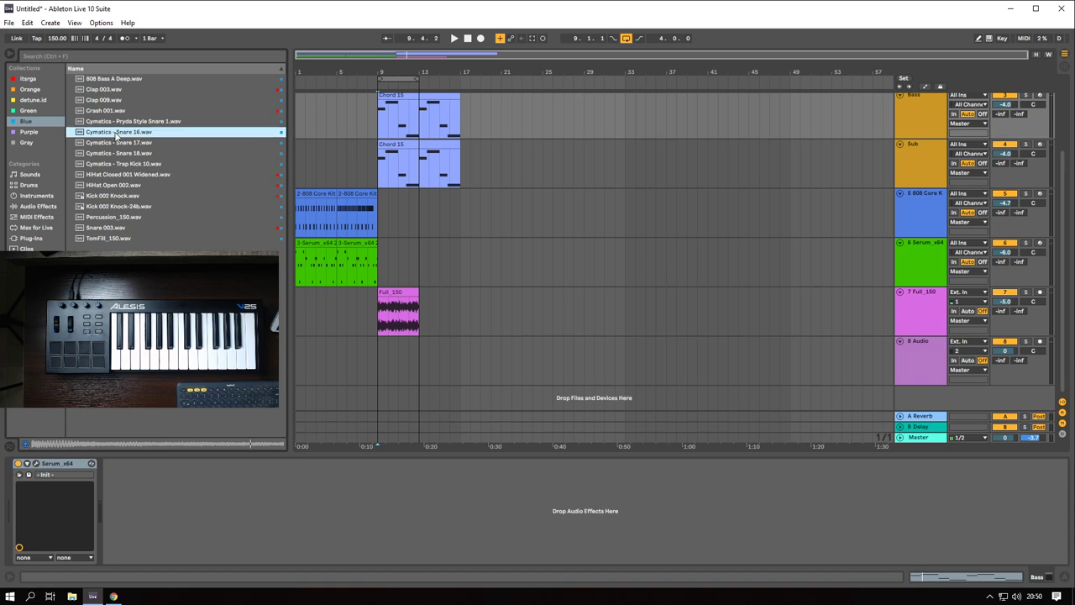
click(108, 186)
click(105, 206)
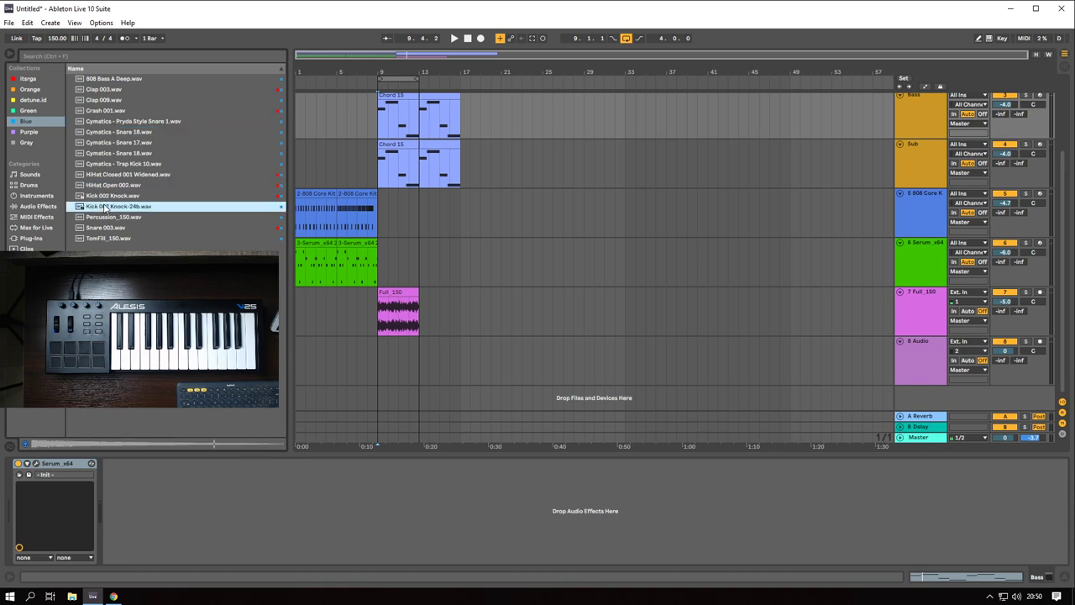
click(110, 198)
click(110, 205)
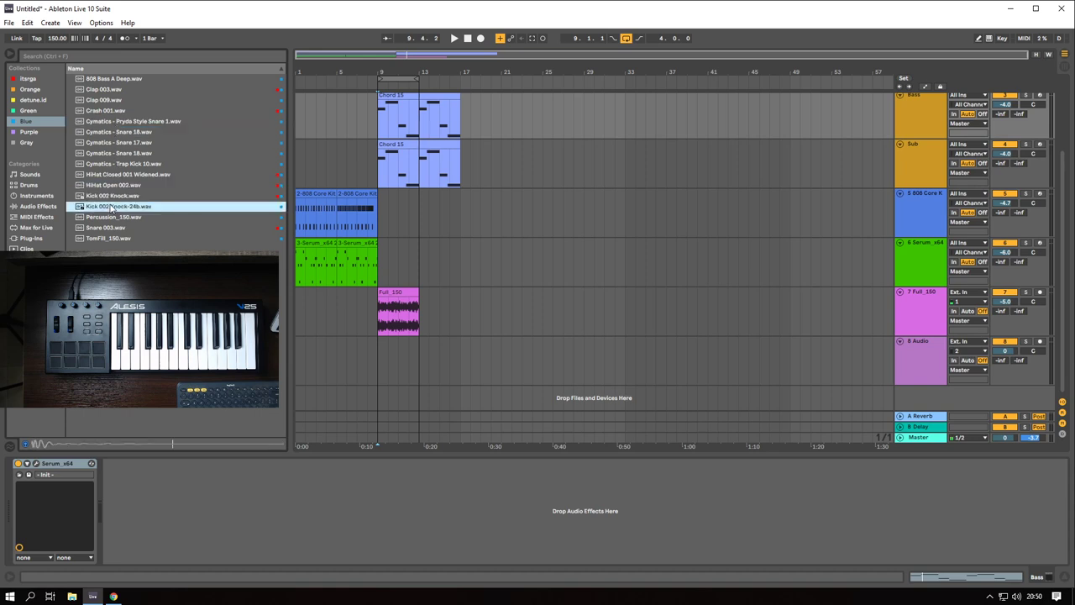
- Place Cymatics - Trap Kick 10.wav at bar 9 on the new audio track and shorten the clip to about 50 ms
click(116, 165)
click(418, 353)
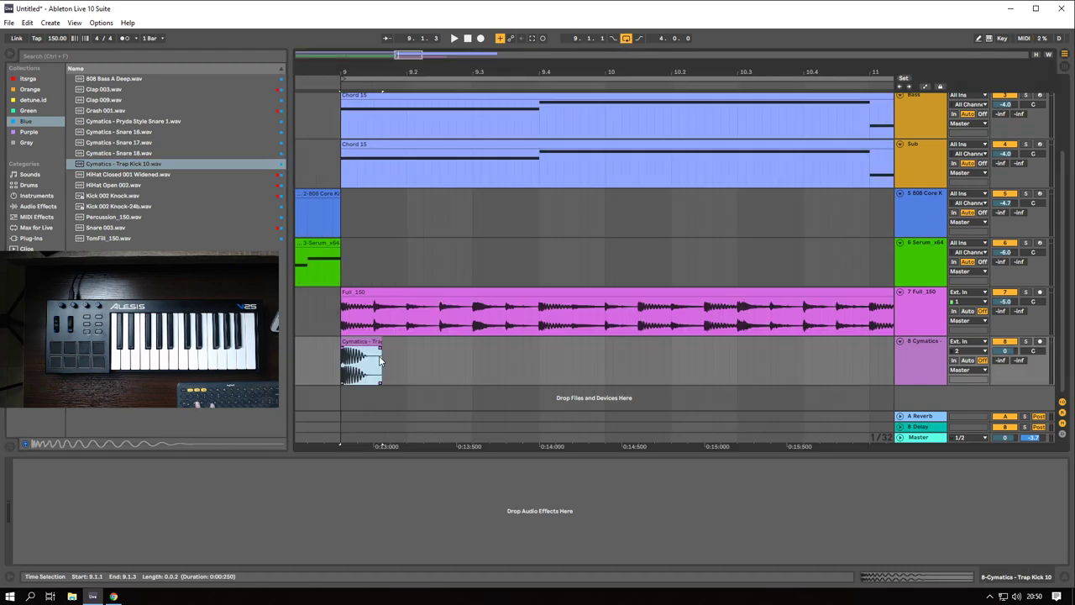
scroll(374, 362, up, 2)
scroll(377, 362, left, 2)
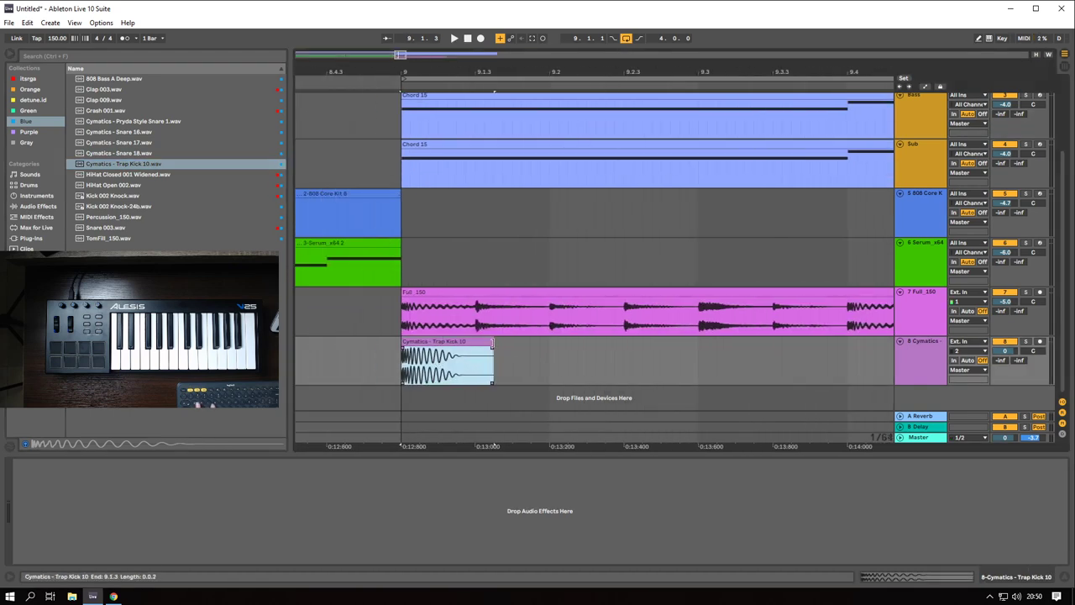
scroll(412, 363, up, 4)
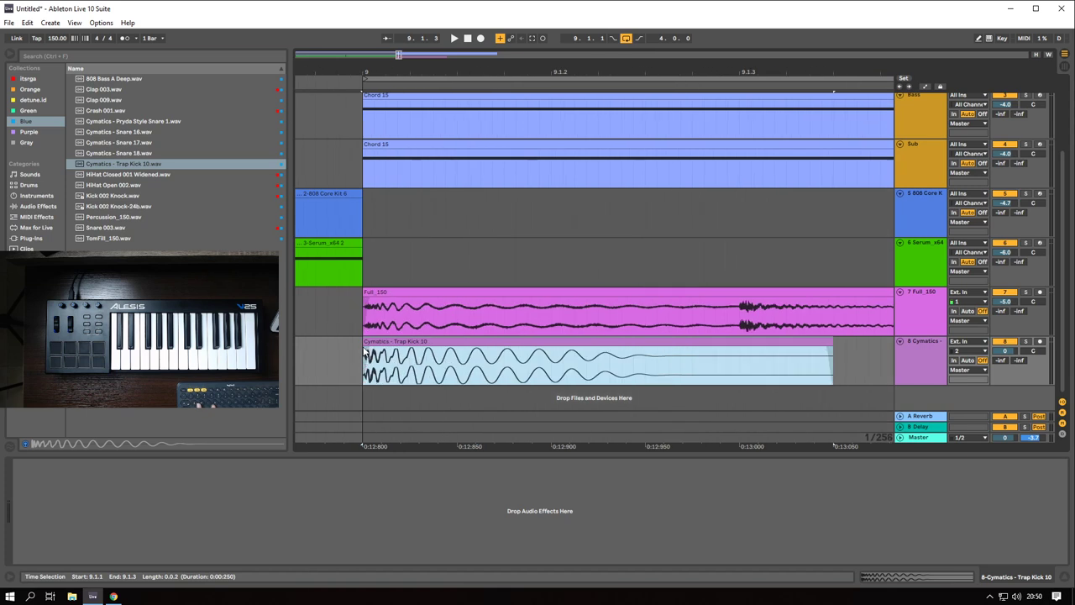
drag(371, 348, 302, 330)
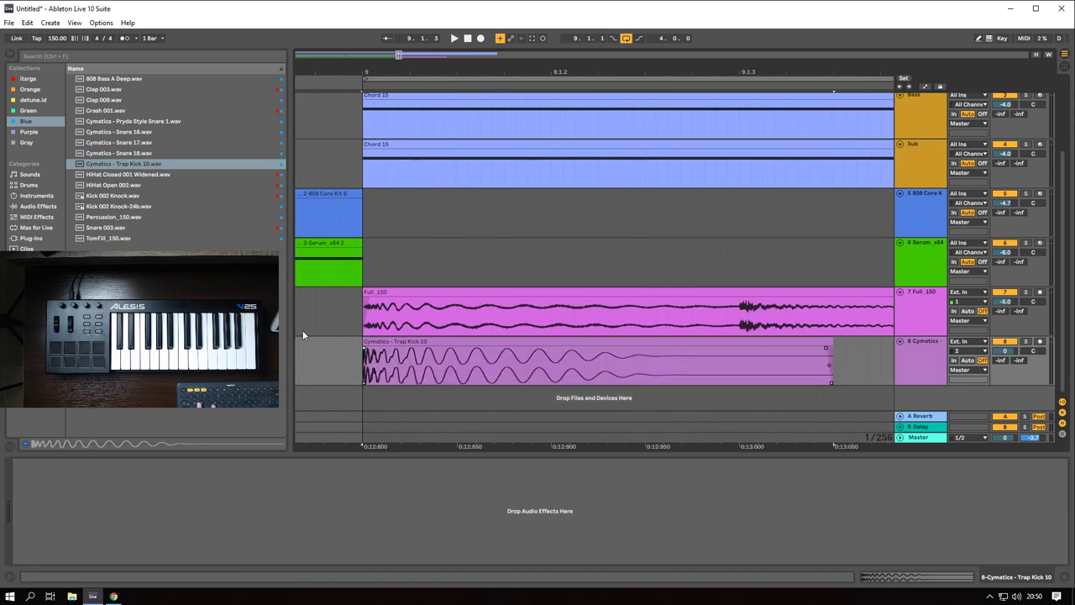
click(370, 301)
scroll(486, 327, down, 5)
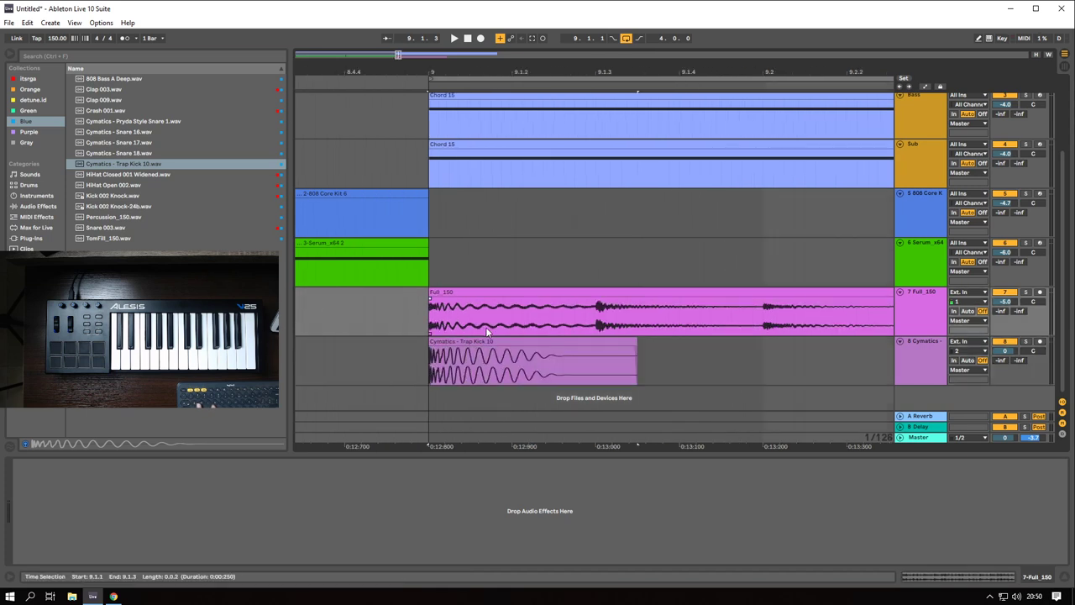
drag(551, 345, 451, 341)
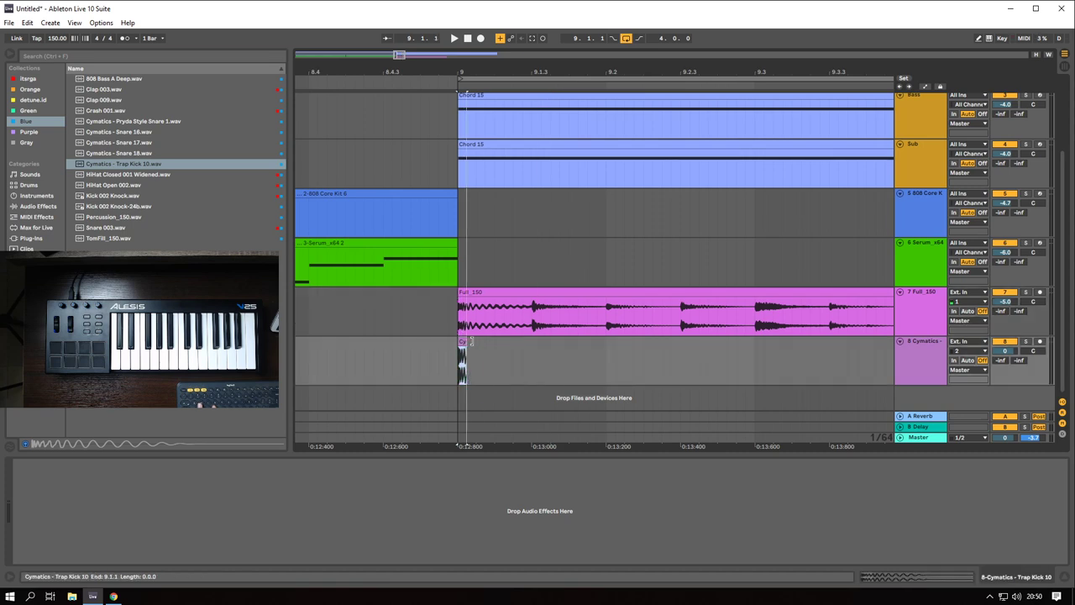
- Deactivate the kick track, compare its waveform with the Full_150 loop, and extend the kick clip to about 81 ms
scroll(470, 342, up, 5)
click(1003, 345)
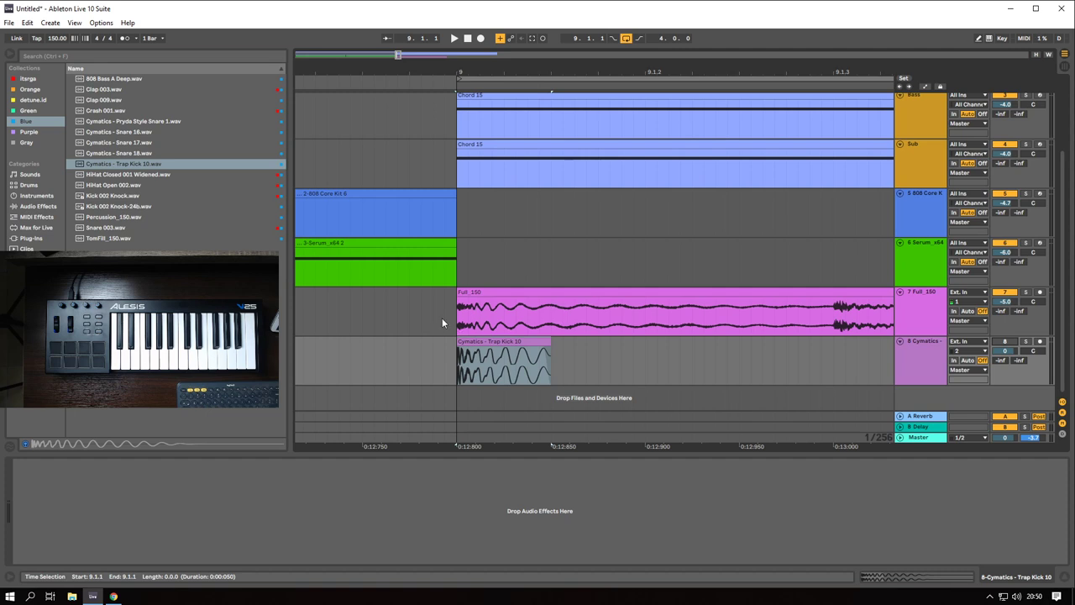
drag(456, 311, 830, 383)
key(z)
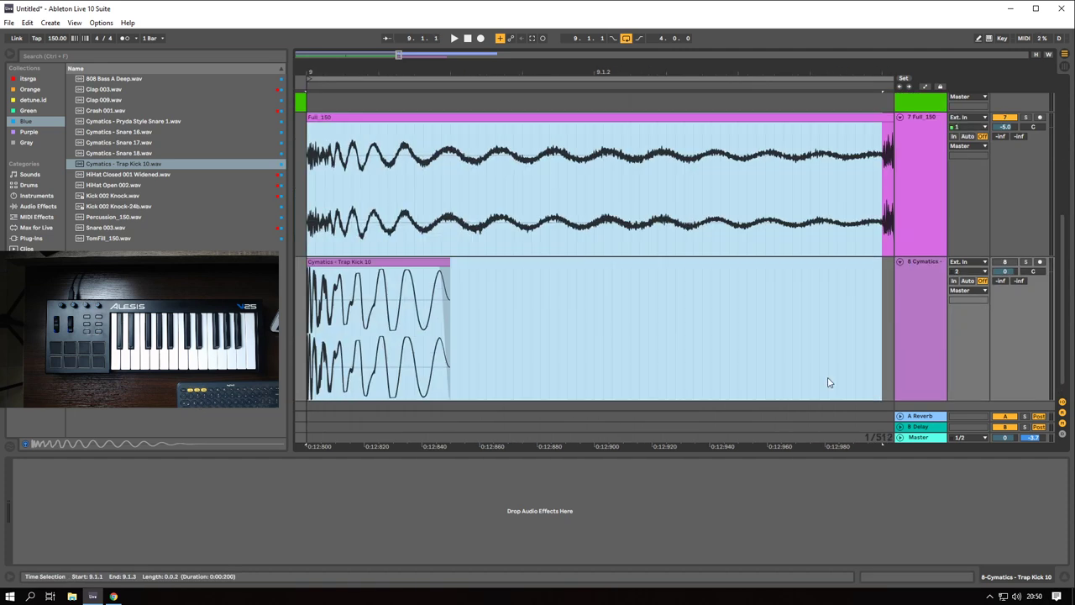
drag(452, 264, 535, 263)
key(x)
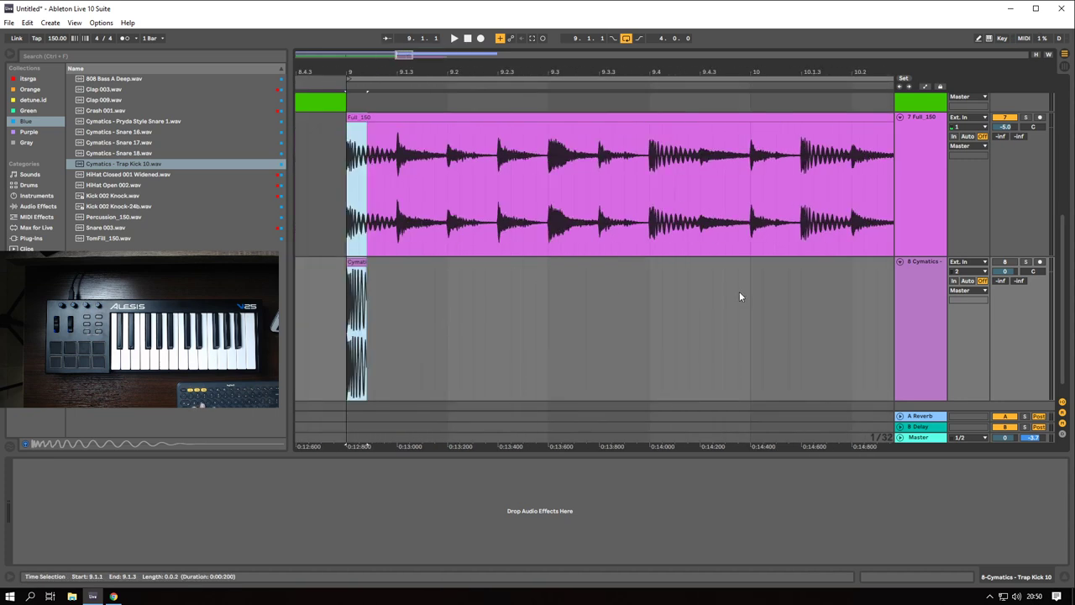
key(h)
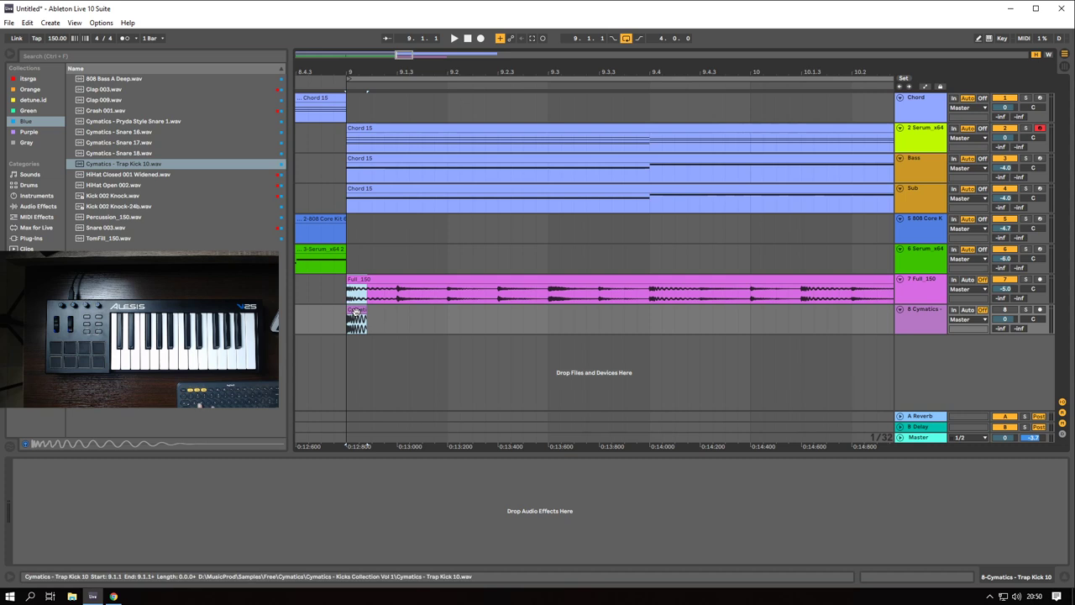
- Solo the Full_150 track and listen to the loop's kick pattern
key(space)
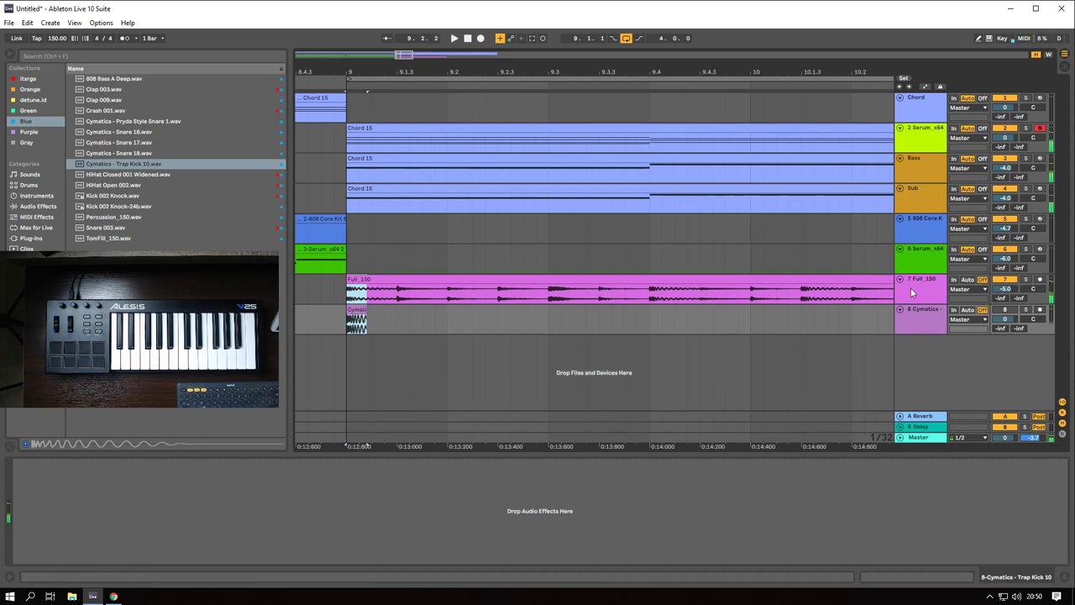
click(911, 292)
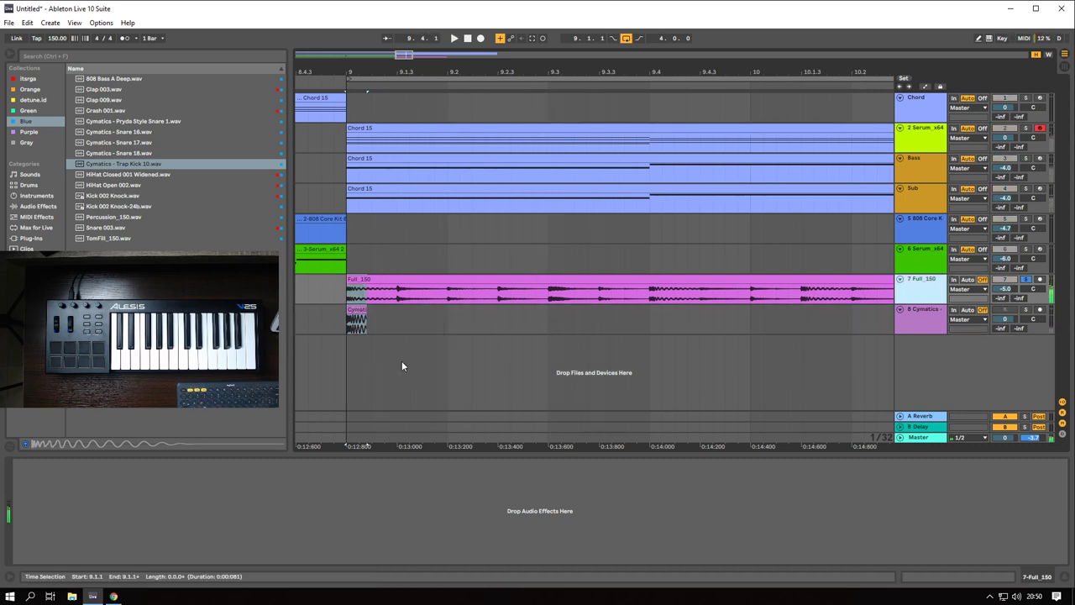
drag(351, 310, 355, 311)
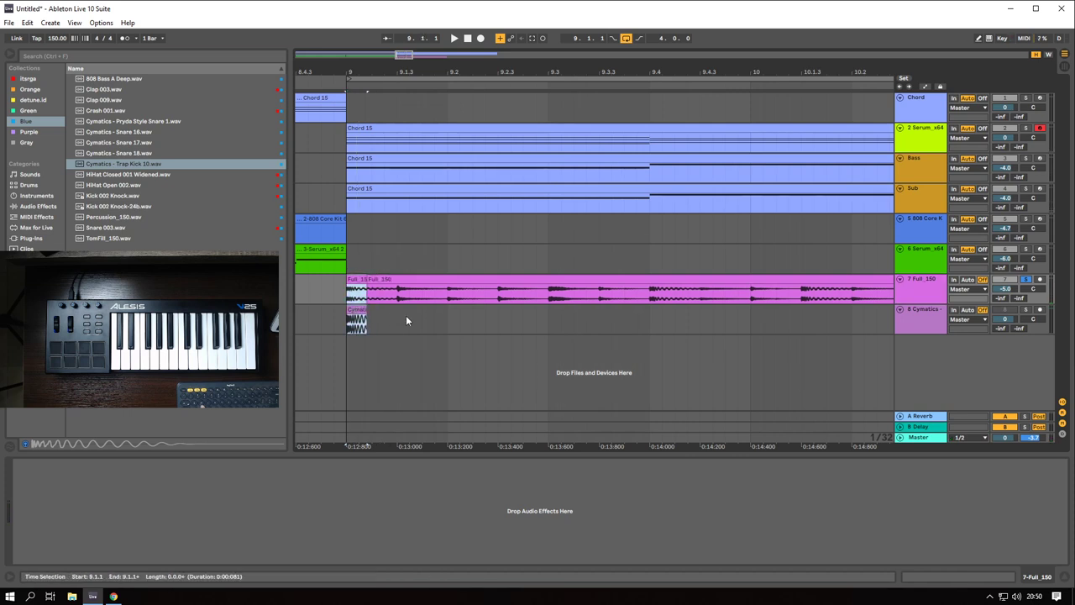
click(406, 316)
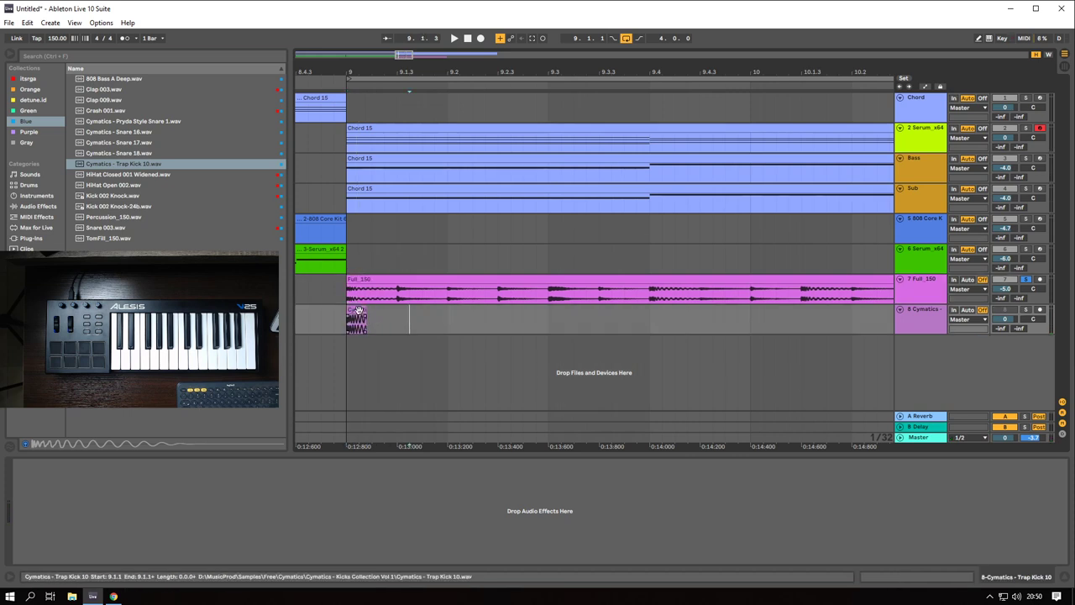
- Copy the Trap Kick 10 clip to 9.4 and 9.3, playing the loop to check the kick positions
drag(357, 311, 655, 313)
key(space)
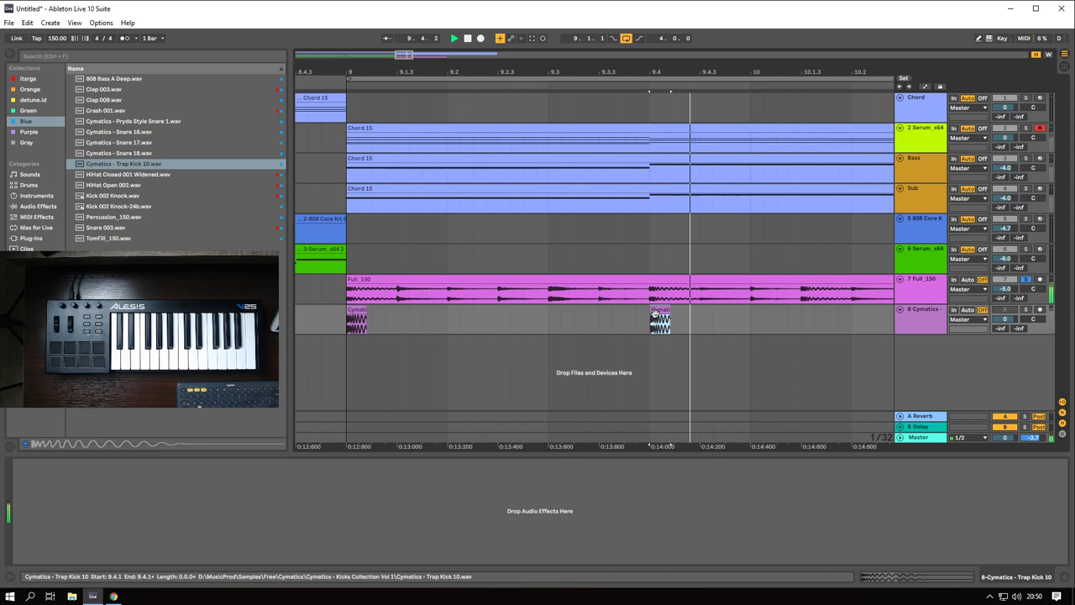
click(348, 320)
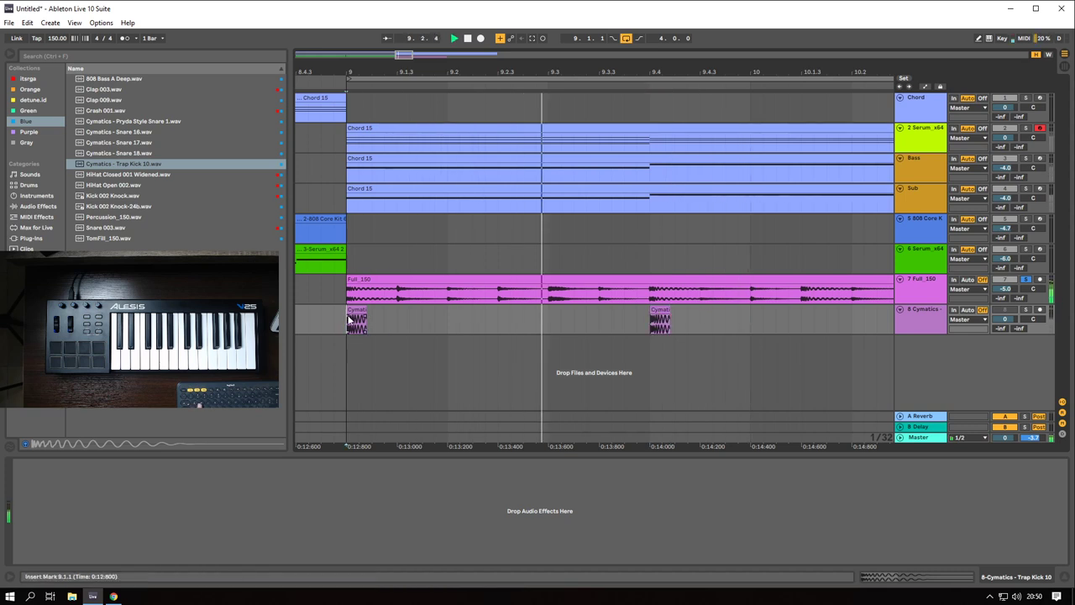
key(space)
drag(660, 319, 557, 320)
key(space)
key(space)
shift+click(658, 319)
drag(658, 320, 820, 314)
key(ctrl+z)
- Copy the Trap Kick 10 clip to 10.1.3 and 10.2.3, following the kicks in the Full_150 loop
click(712, 314)
drag(661, 310, 813, 313)
scroll(714, 315, right, 1)
key(space)
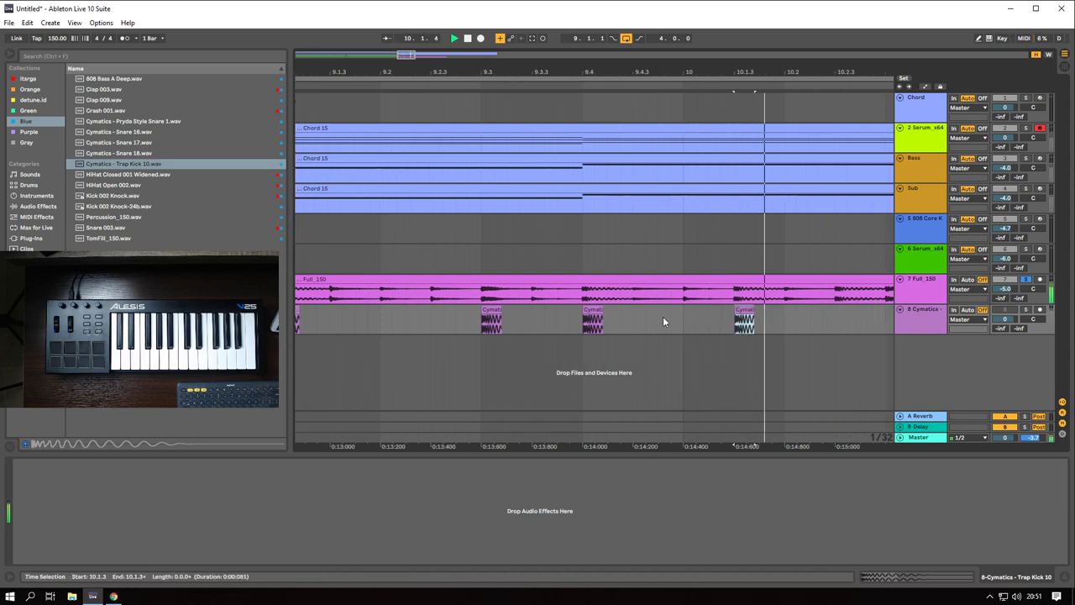
key(space)
drag(742, 310, 836, 311)
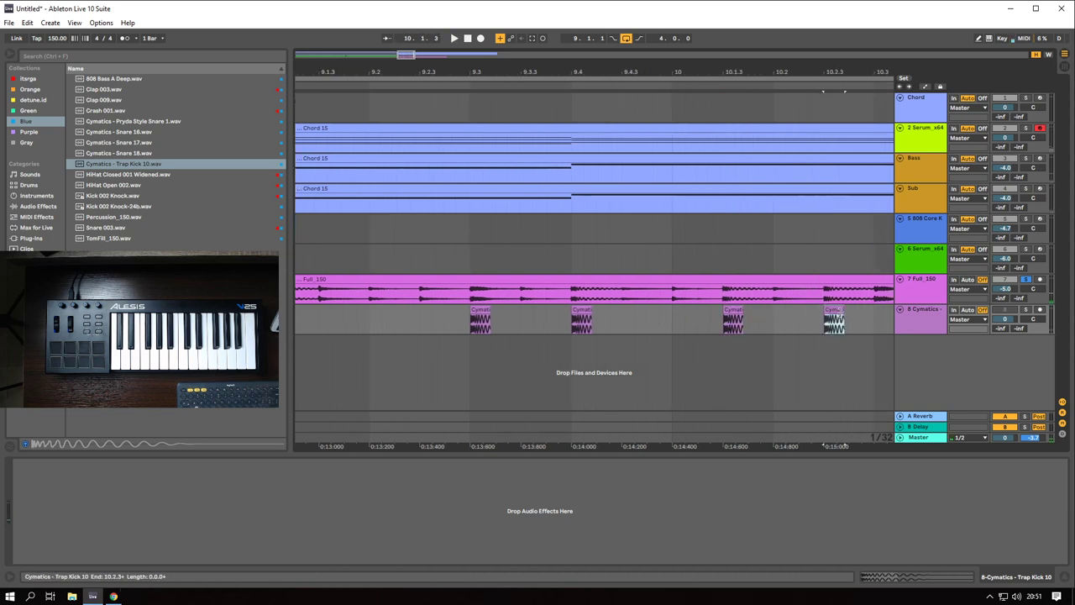
- Copy the Trap Kick 10 clip to 10.3.1 and play the loop from 9.1.1 to check the kick position
key(space)
scroll(611, 311, down, 6)
key(space)
scroll(635, 314, up, 4)
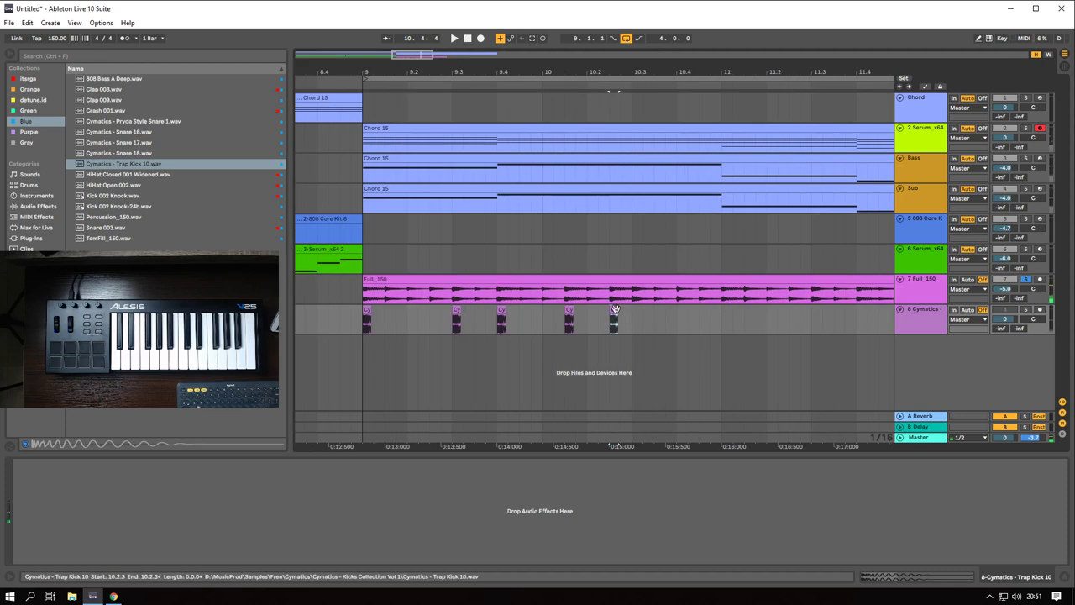
drag(614, 310, 640, 312)
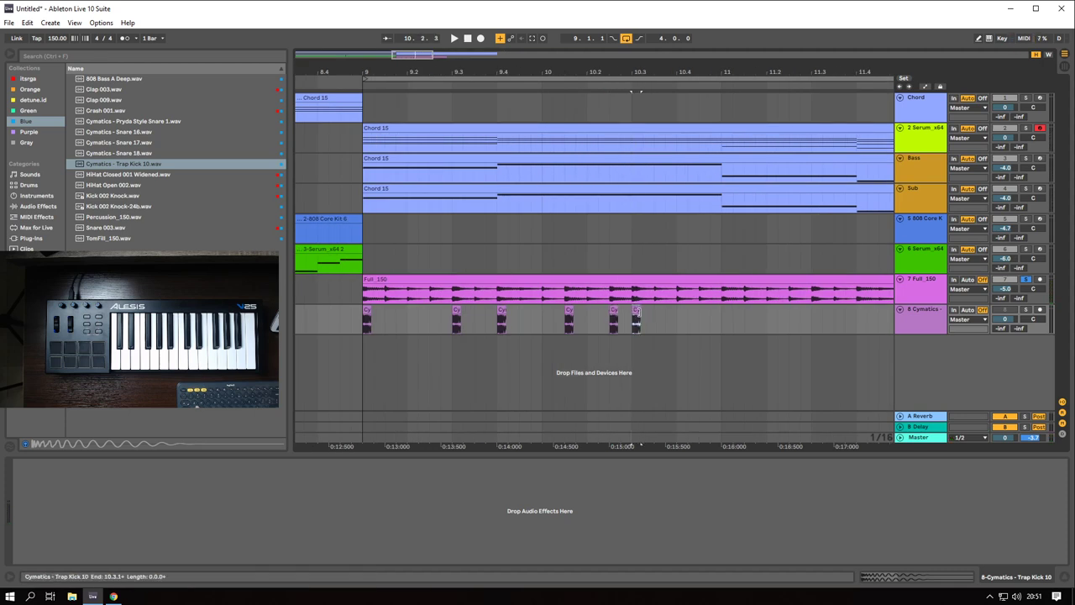
click(364, 319)
key(space)
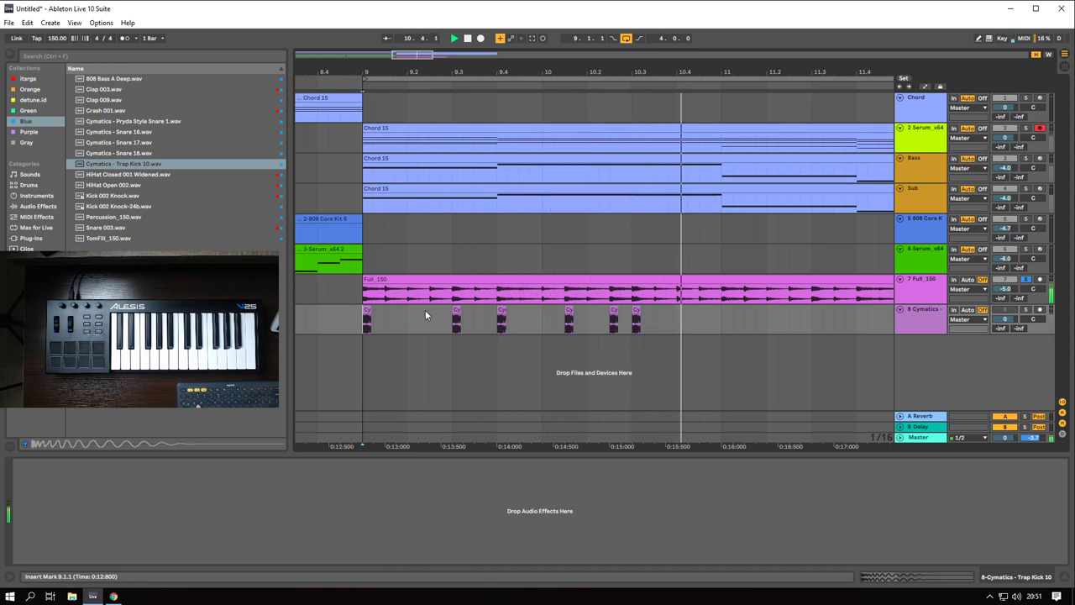
- Copy the Trap Kick 10 clip to 11.1.1 and 11.3.1, following the kicks heard in the Full_150 loop
key(space)
drag(636, 319, 729, 316)
key(space)
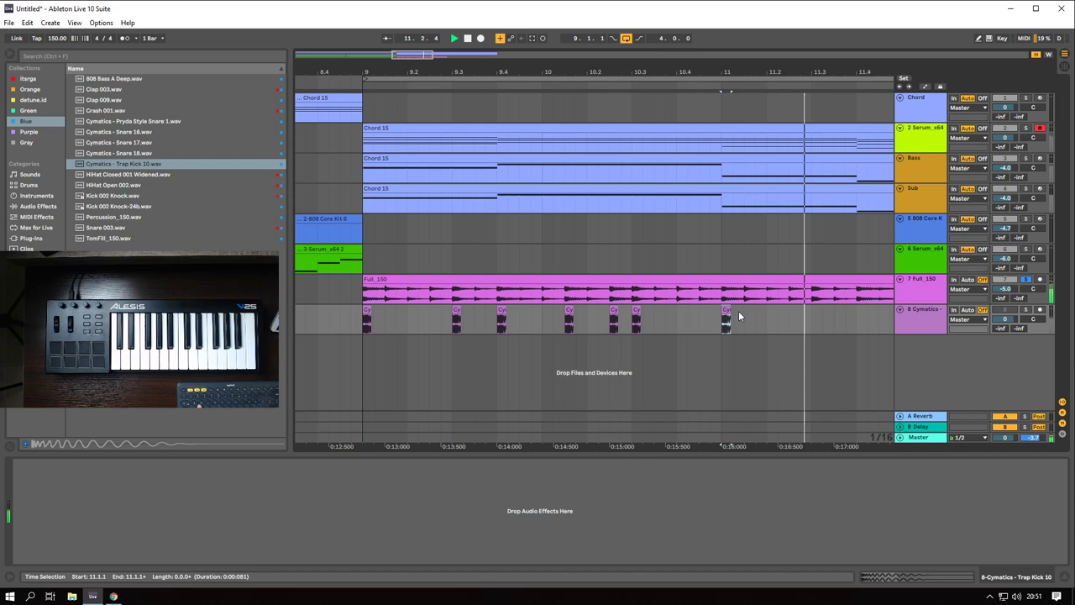
key(space)
drag(728, 318, 811, 317)
key(space)
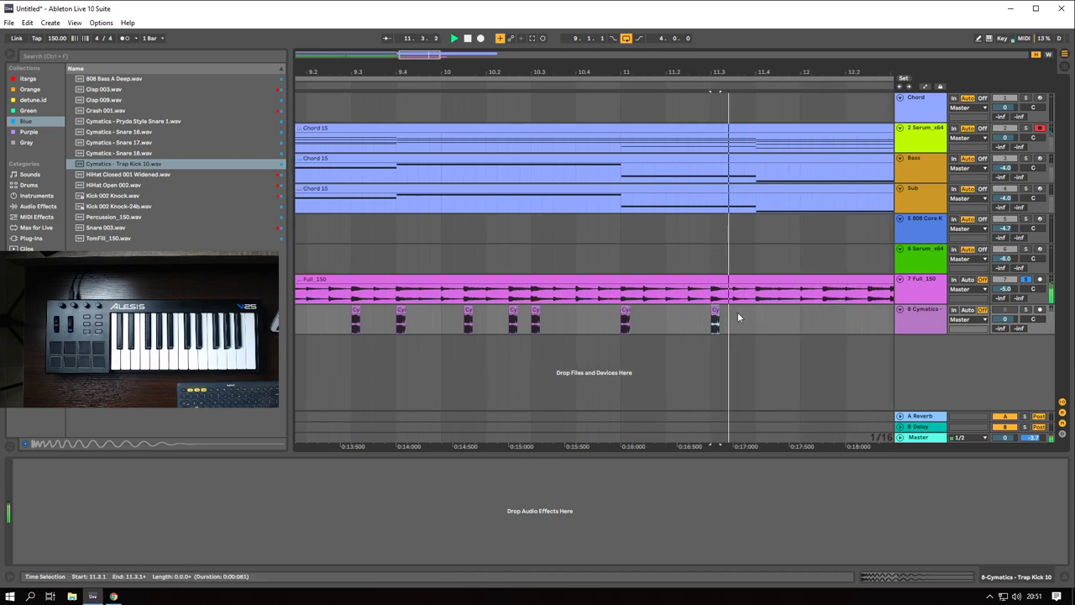
- Copy the Trap Kick 10 clip to 11.4.1 and listen to the rest of the Full_150 loop
key(space)
drag(715, 317, 760, 318)
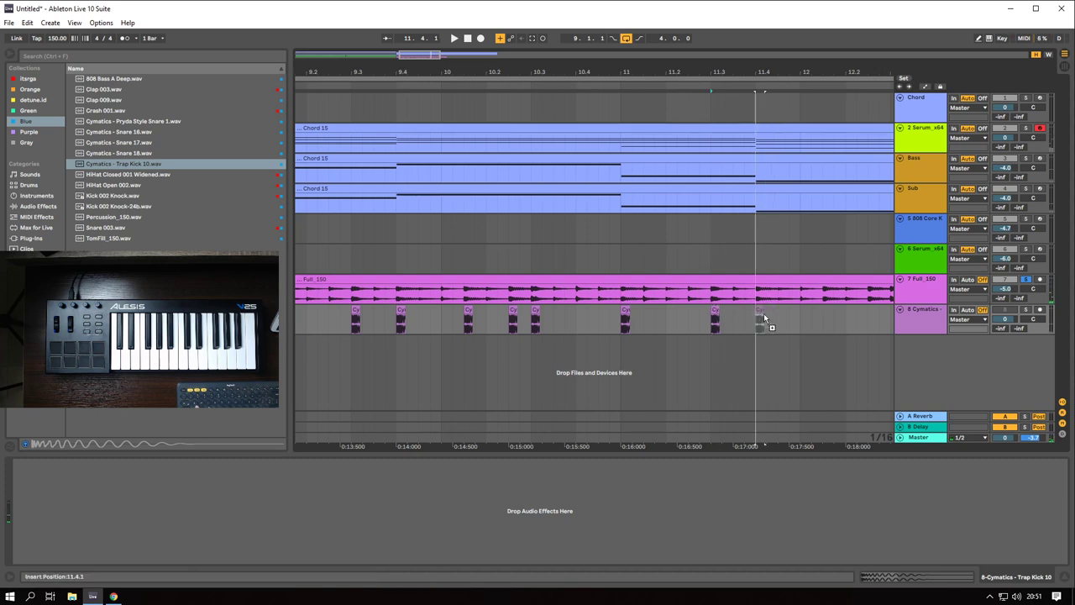
key(space)
scroll(762, 314, down, 6)
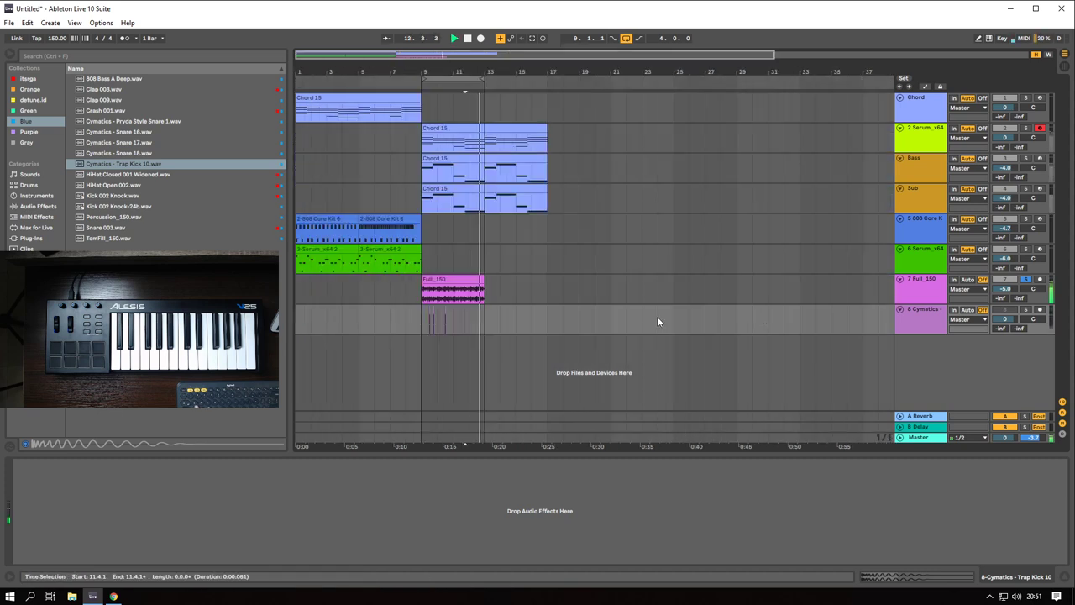
scroll(604, 316, right, 4)
scroll(549, 316, left, 3)
key(space)
- Duplicate the kick pattern from 9.1.1–11.1.1 into the following two bars and play it from 11.1.1
scroll(377, 316, up, 8)
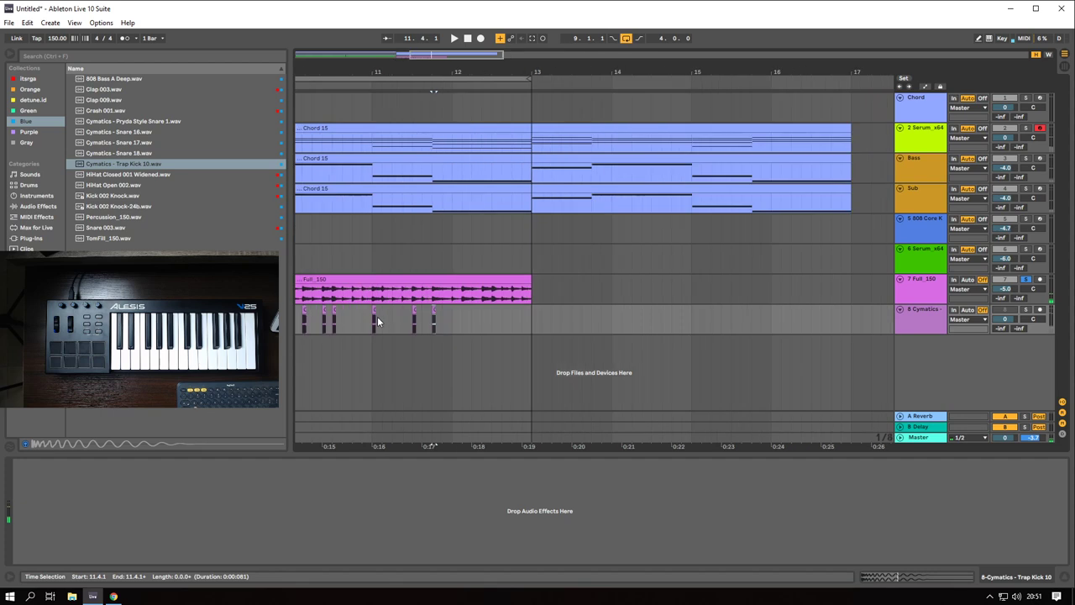
drag(516, 322, 690, 321)
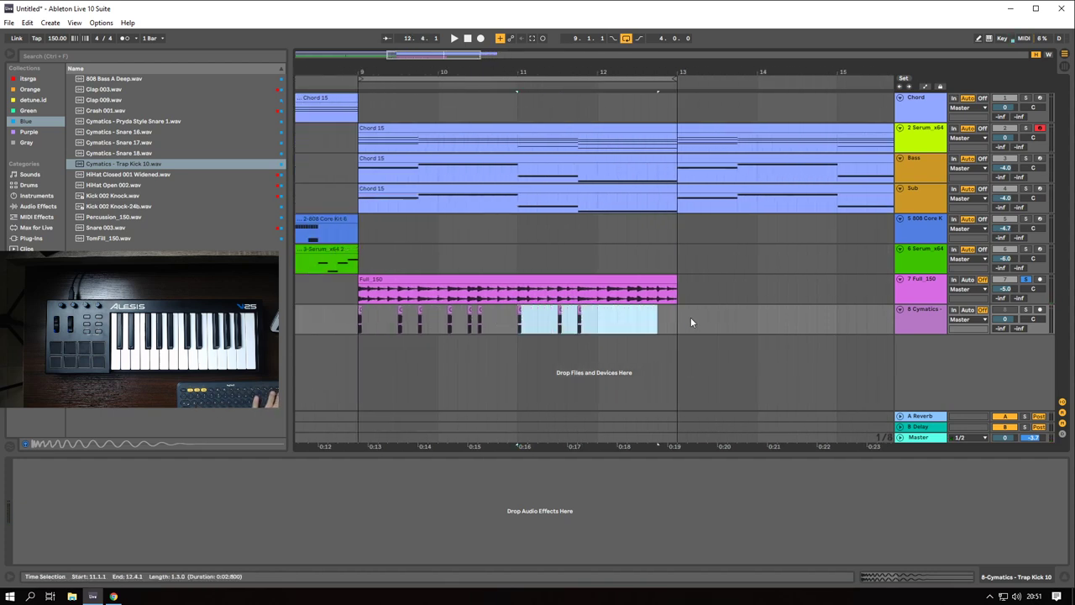
drag(517, 322, 359, 326)
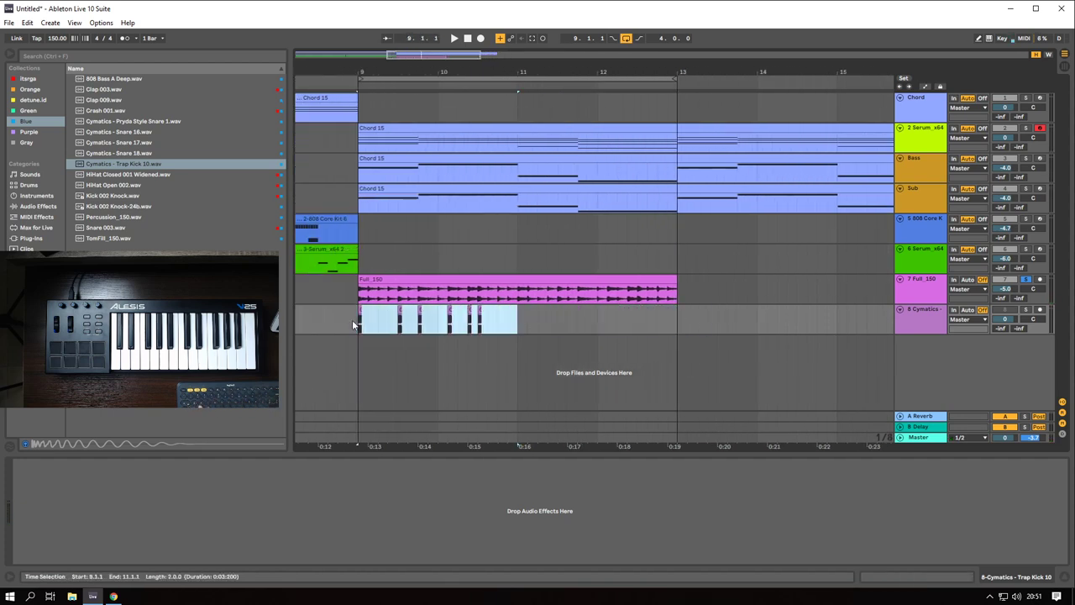
key(ctrl+d)
click(512, 326)
key(space)
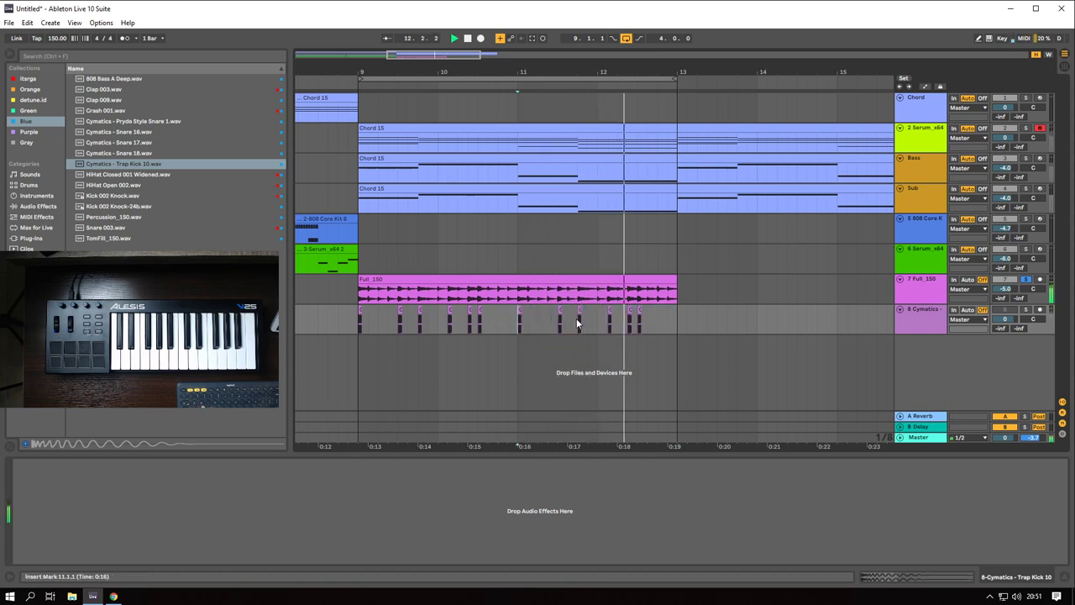
key(space)
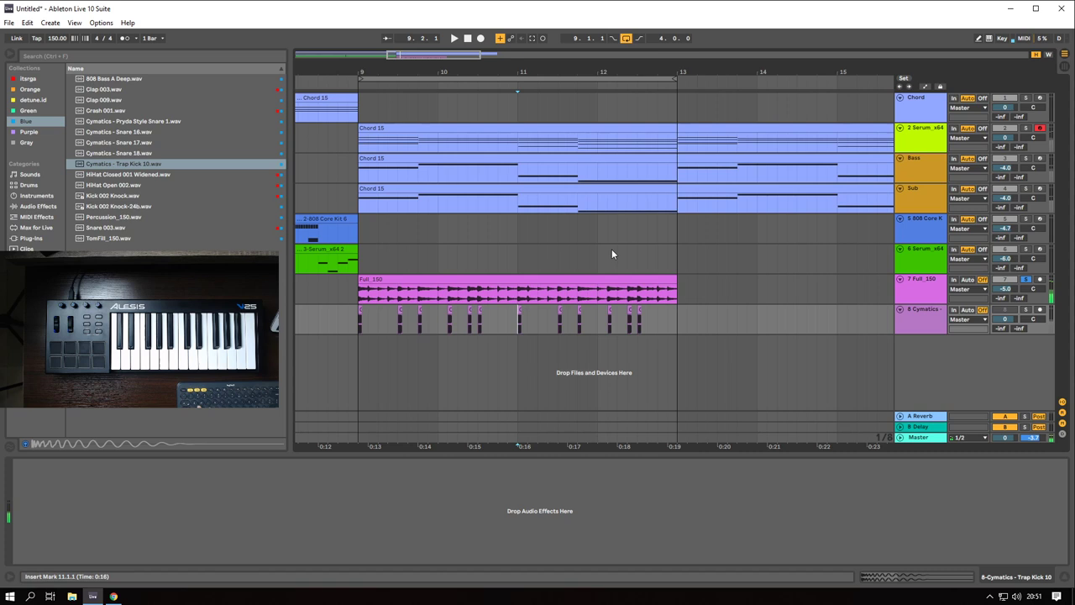
- Rename the Trap Kick 10 audio track to "Trigger"
key(ctrl+r)
text(Trigger)
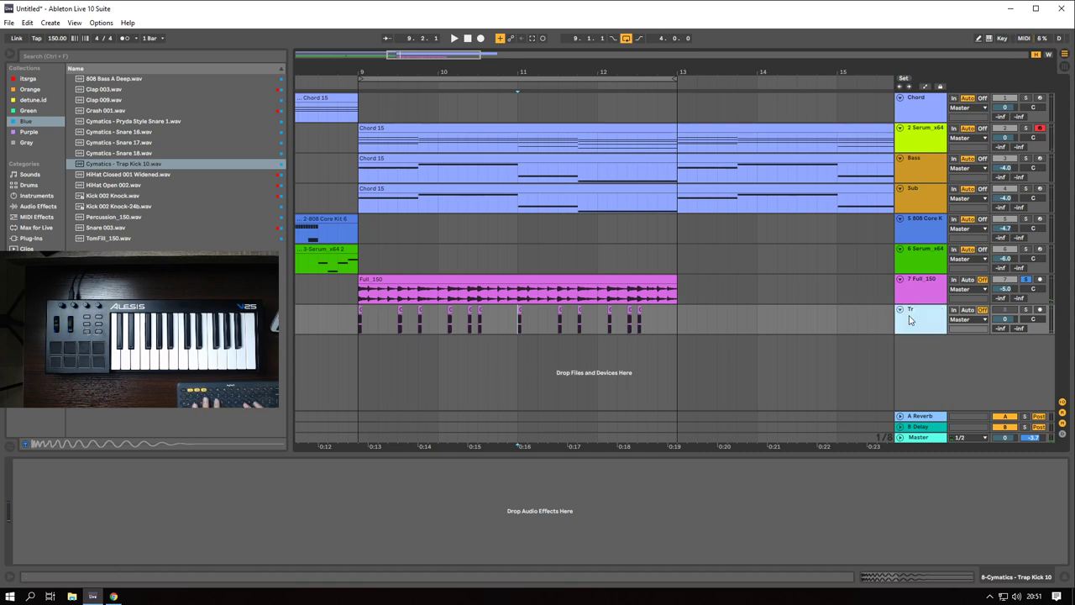
key(Return)
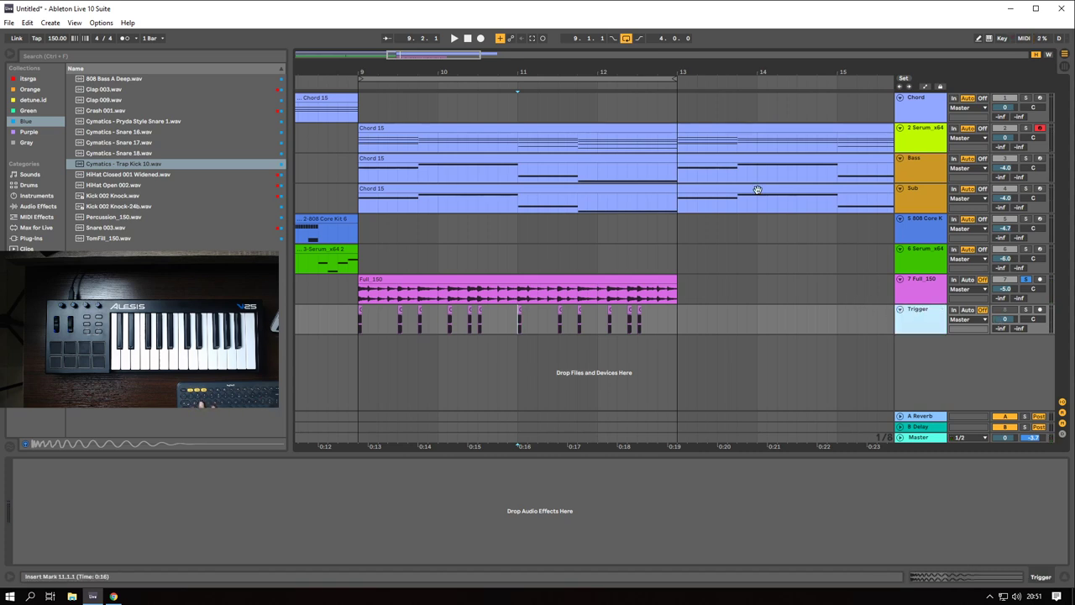
- Group the chord Serum, Bass and Sub tracks and name the group "Instruments"
click(934, 146)
shift+click(930, 194)
key(ctrl+g)
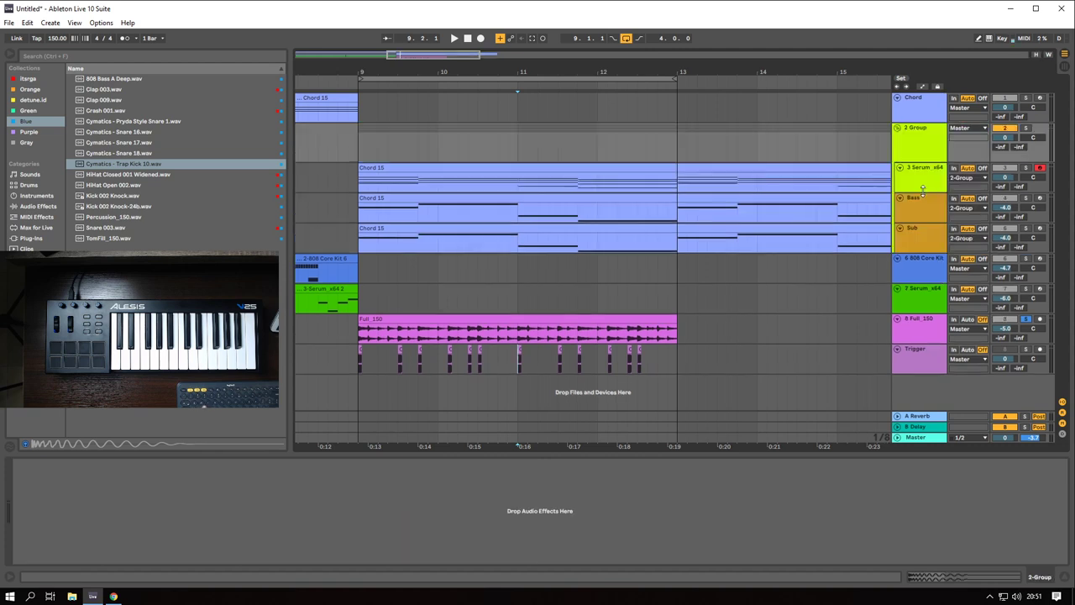
click(928, 150)
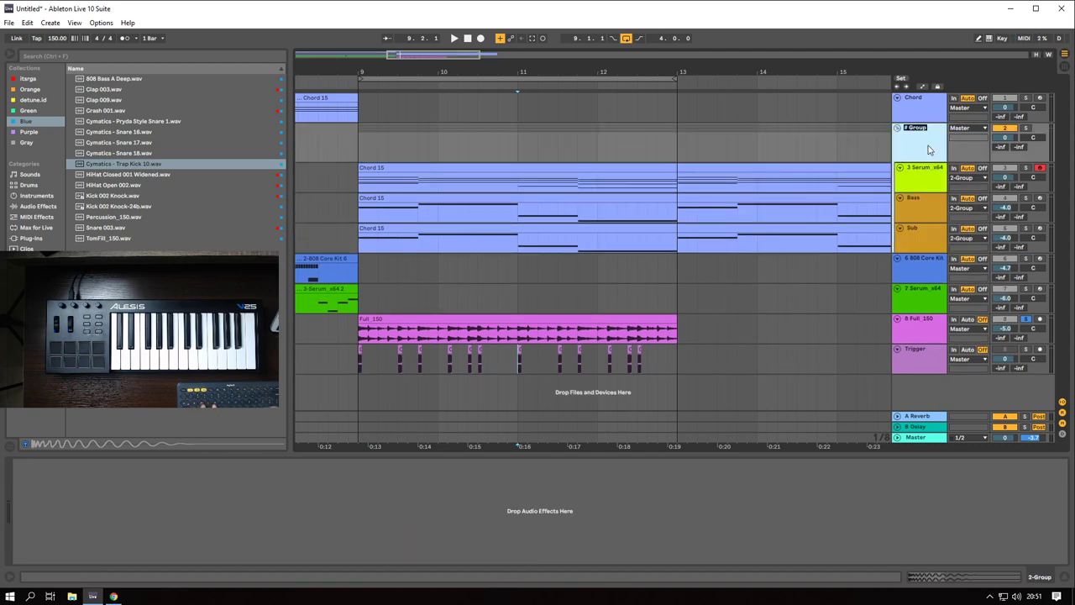
text(Instruments)
key(Return)
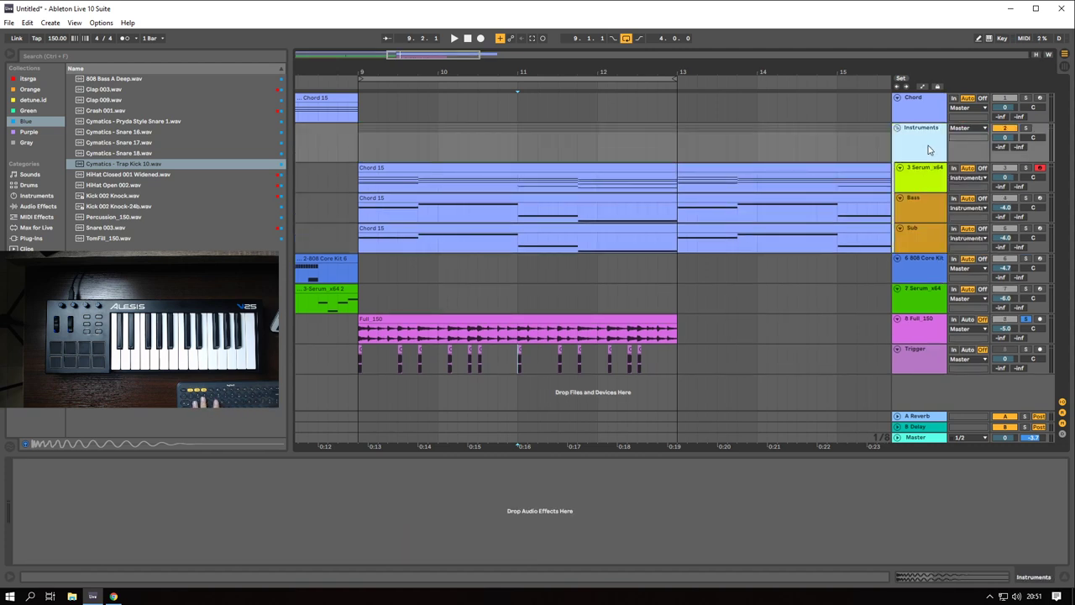
- Search the audio effects for "compress" and add a Compressor to the Instruments group
click(42, 206)
click(63, 58)
text(comr)
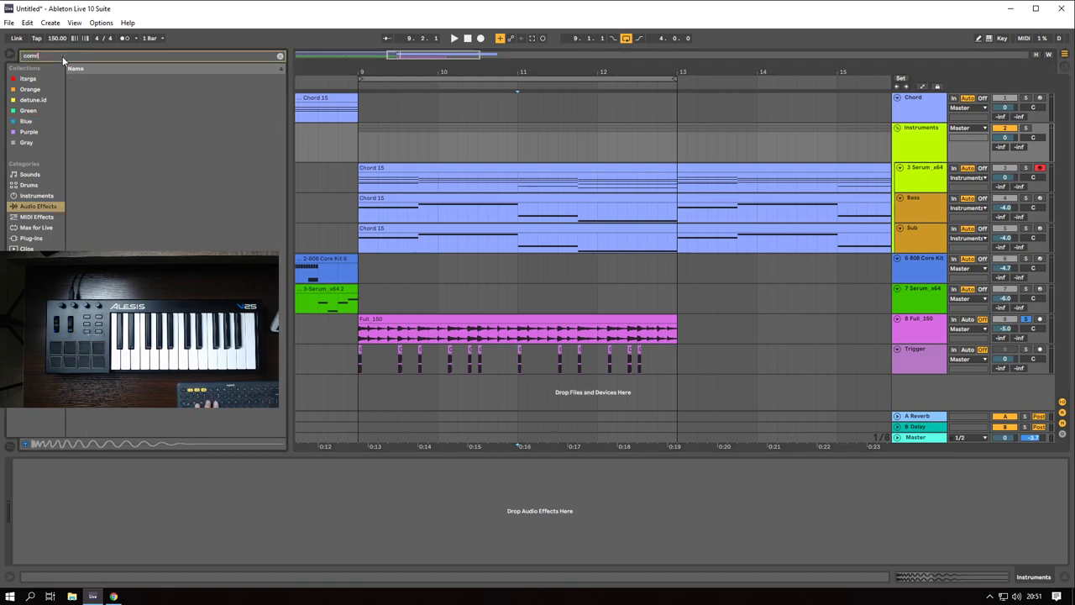
key(BackSpace)
text(press)
drag(122, 91, 134, 496)
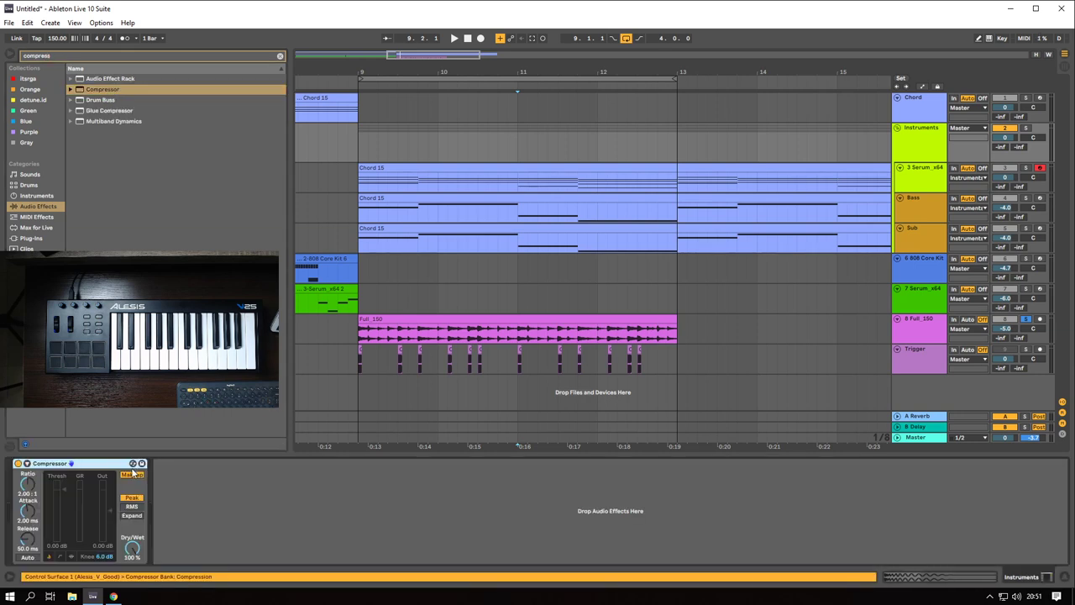
- Enable the Compressor's sidechain and take its audio from the Trigger track
click(29, 464)
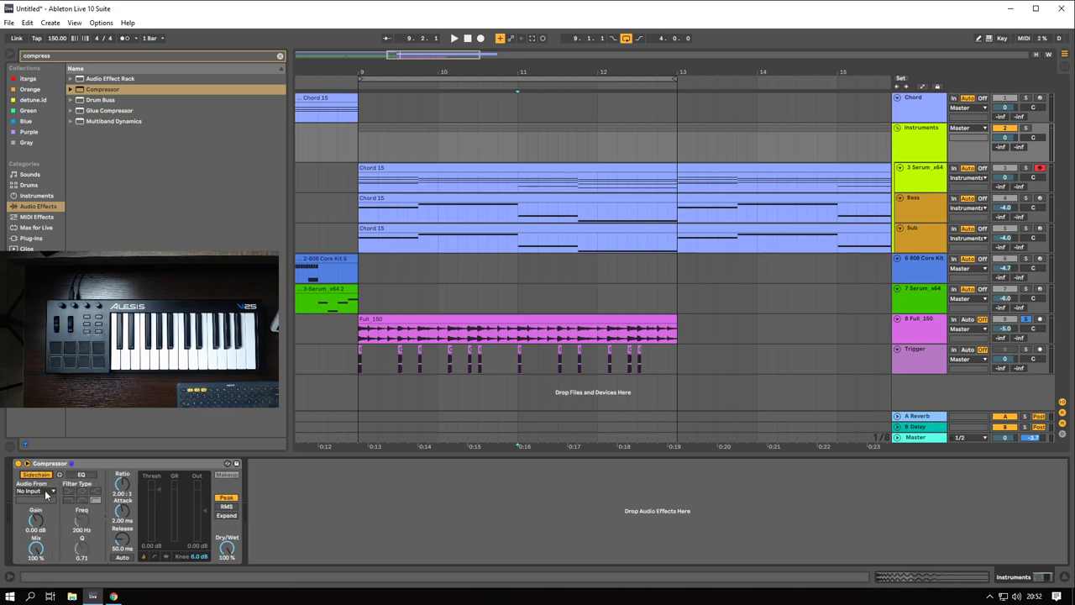
click(46, 491)
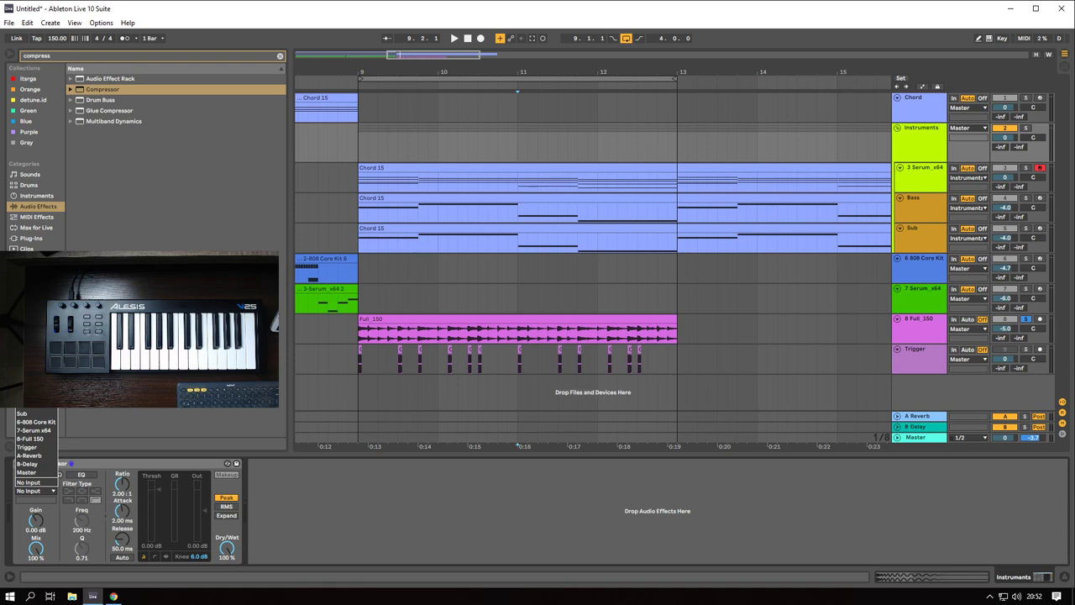
click(43, 448)
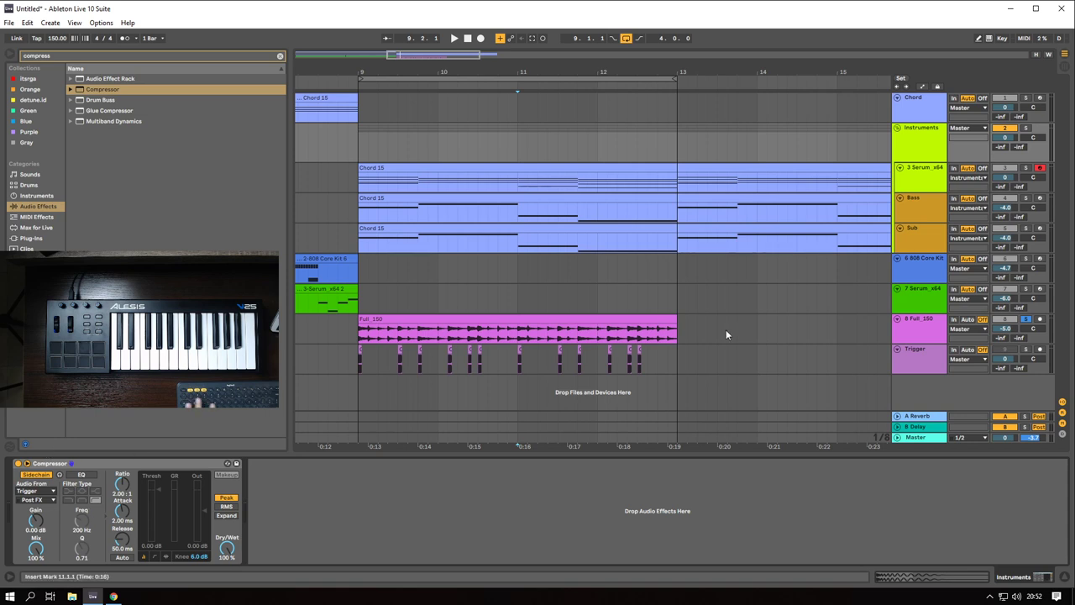
- Solo Instruments instead of Full_150 and, during playback, set the Compressor to 0.01 ms attack, 19.8 ms release and -38.9 dB threshold
click(349, 340)
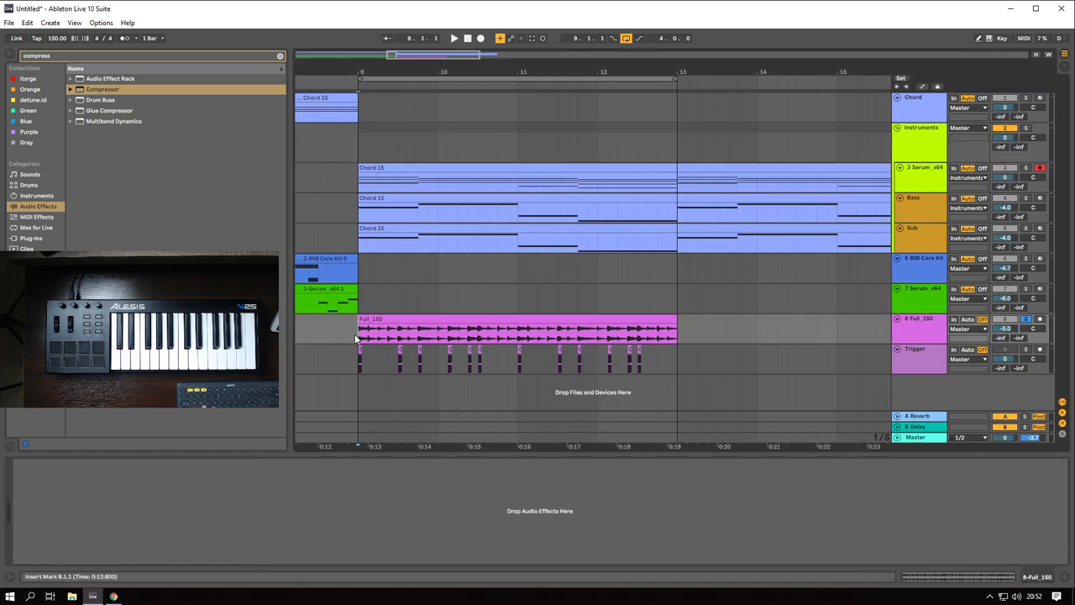
click(922, 330)
click(932, 138)
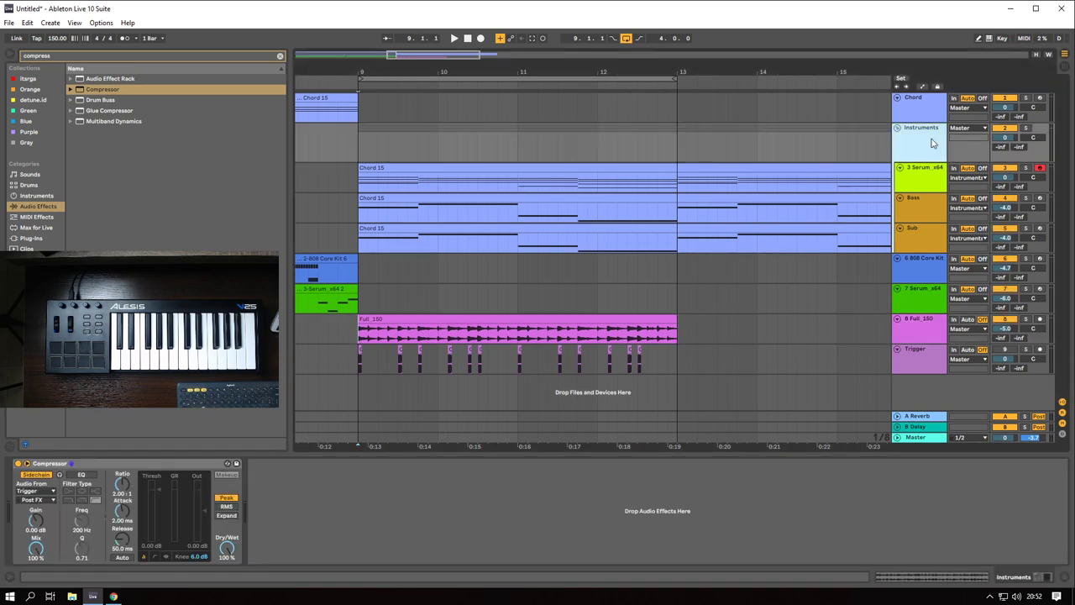
key(space)
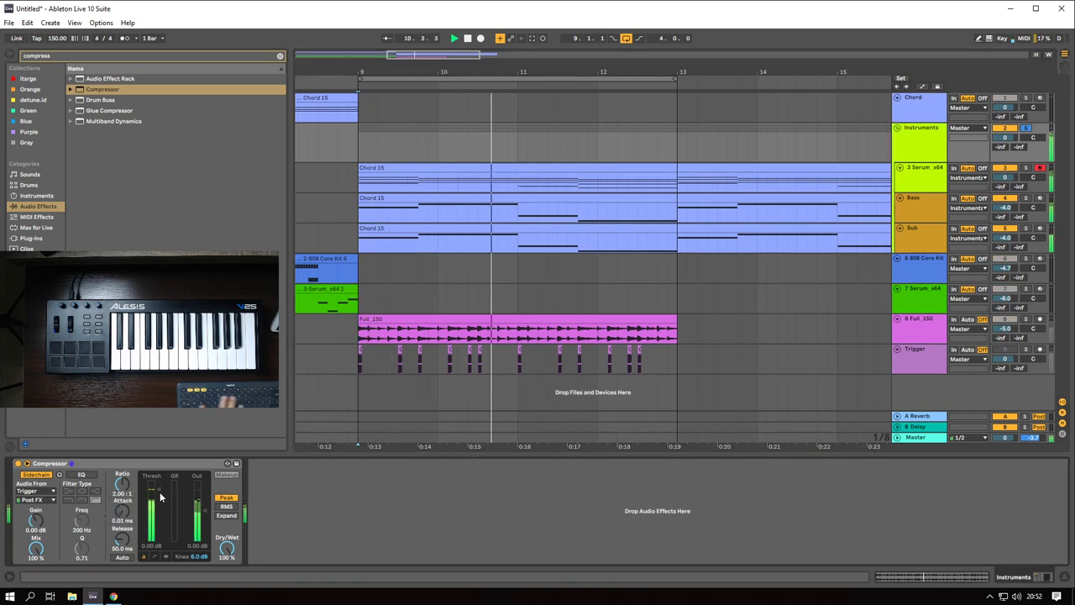
drag(160, 492, 160, 527)
mouse_move(122, 540)
mouse_down()
mouse_move(123, 558)
mouse_move(122, 533)
mouse_move(158, 532)
mouse_move(133, 545)
mouse_up()
click(158, 527)
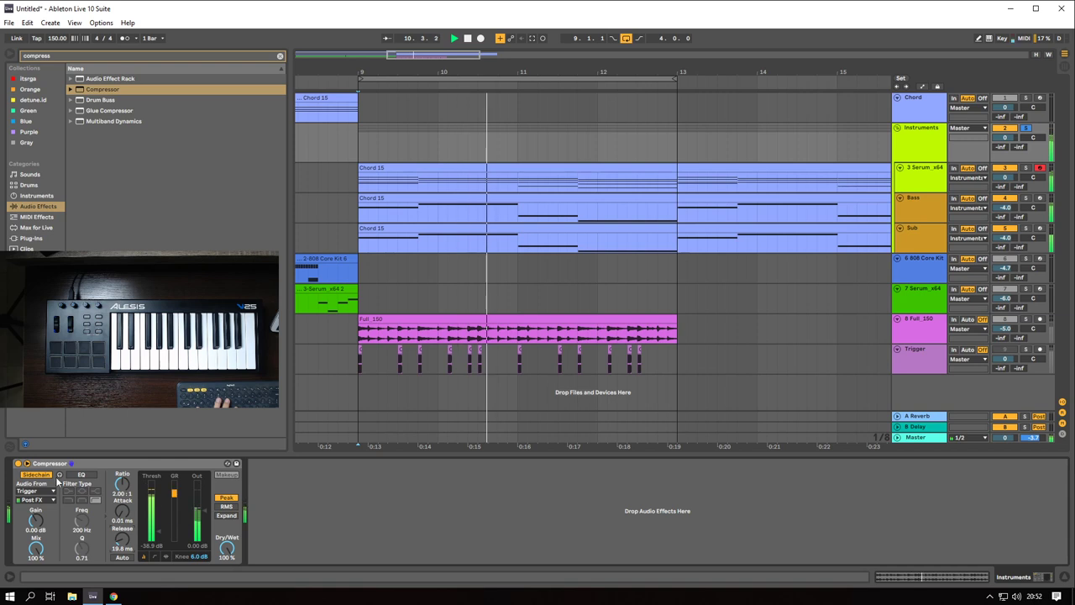
- Compare the Instruments group with the Compressor bypassed and active, then unsolo it and listen to the full mix
click(18, 471)
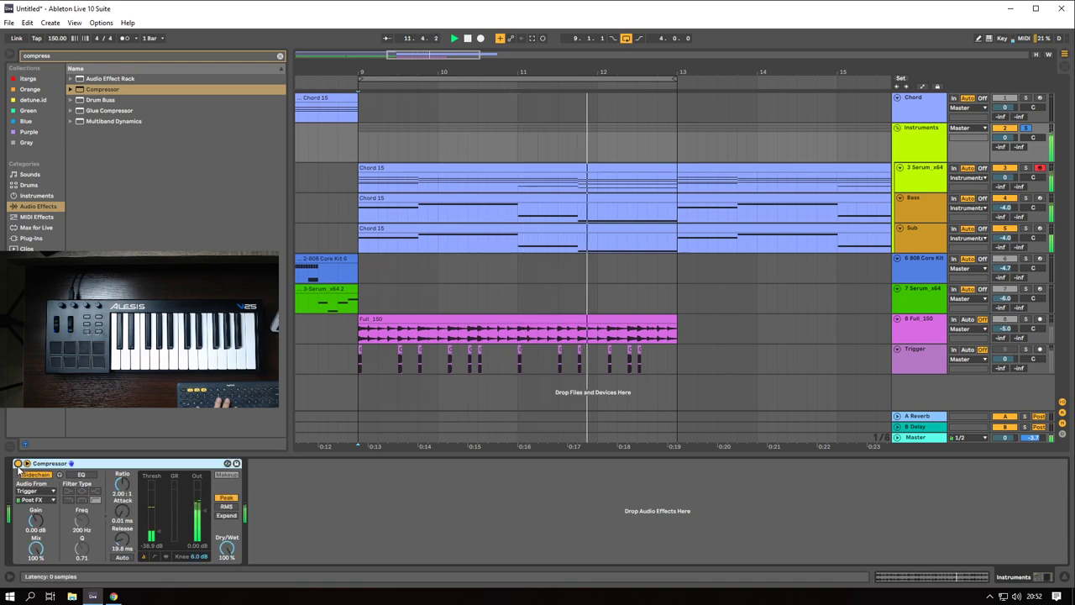
key(space)
scroll(410, 264, down, 4)
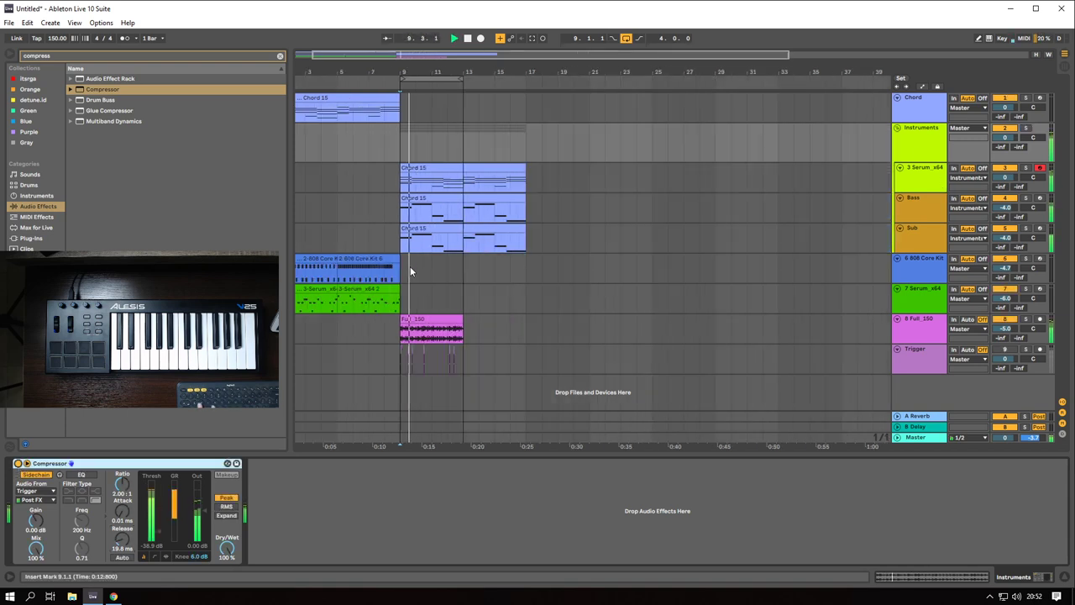
scroll(413, 257, up, 2)
key(space)
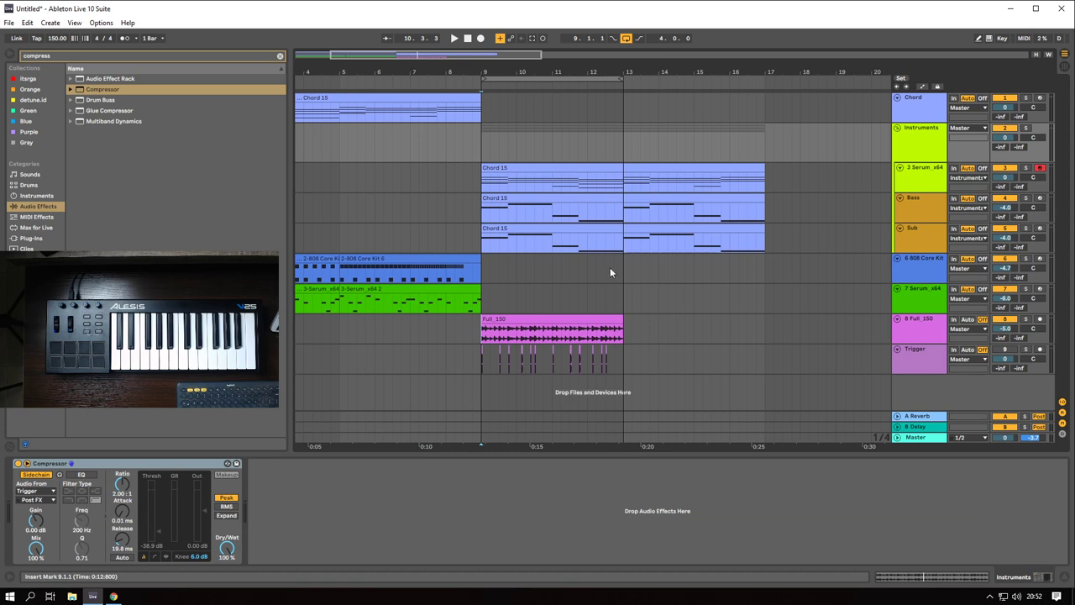
click(484, 184)
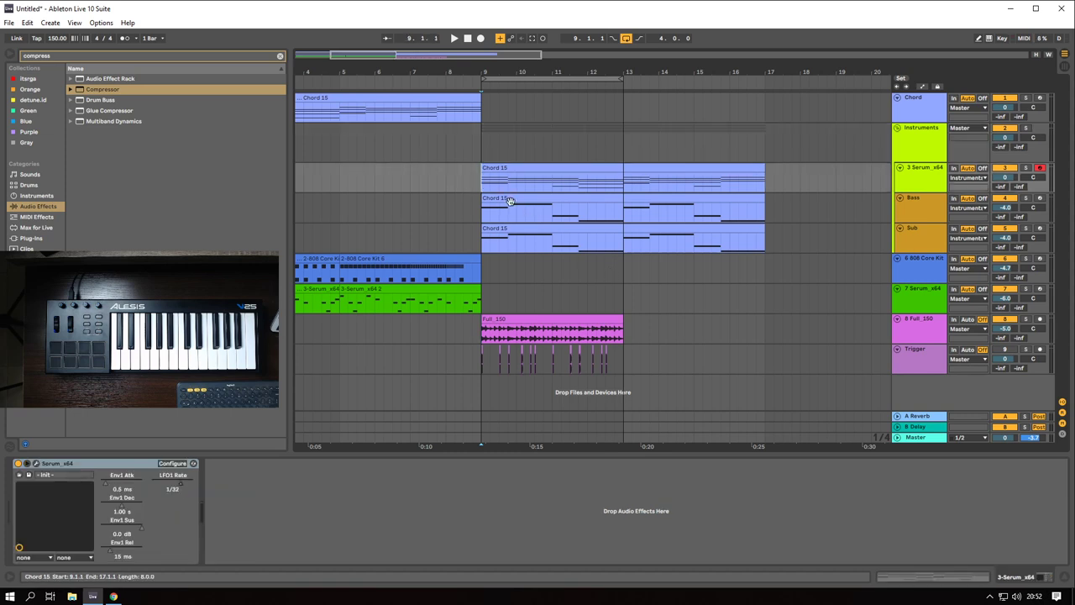
click(487, 143)
click(486, 146)
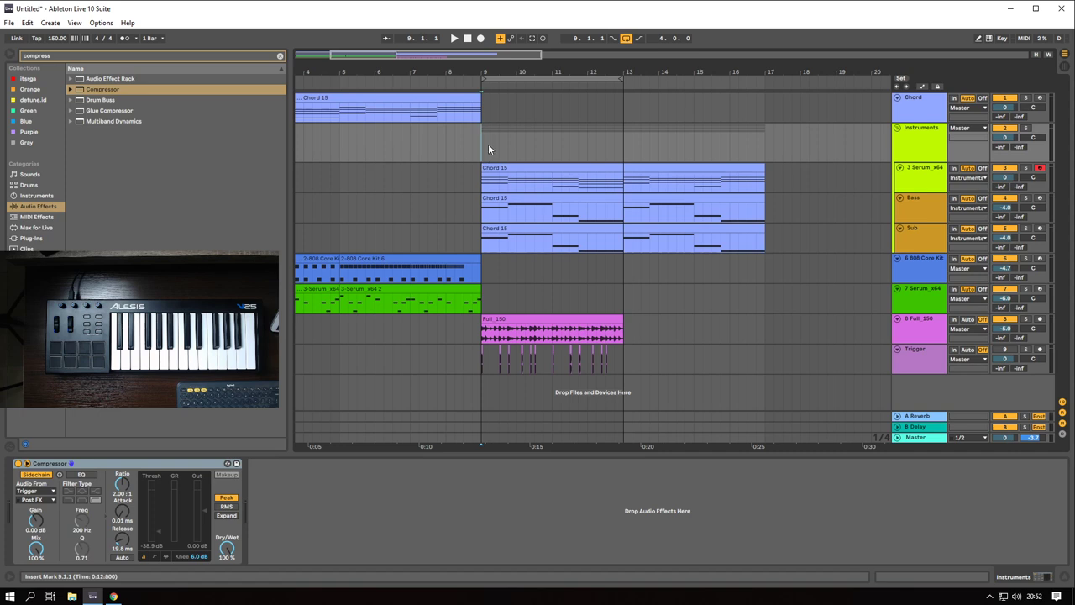
click(931, 110)
click(929, 141)
click(929, 178)
click(930, 216)
- Insert a new MIDI track directly below Sub inside the Instruments group
click(926, 243)
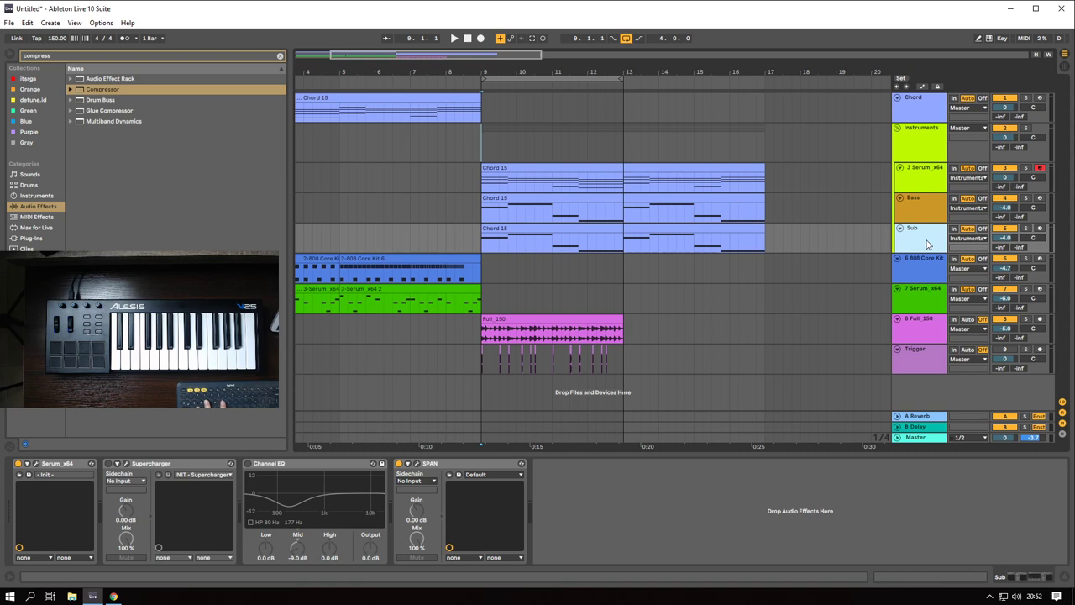
key(ctrl+t)
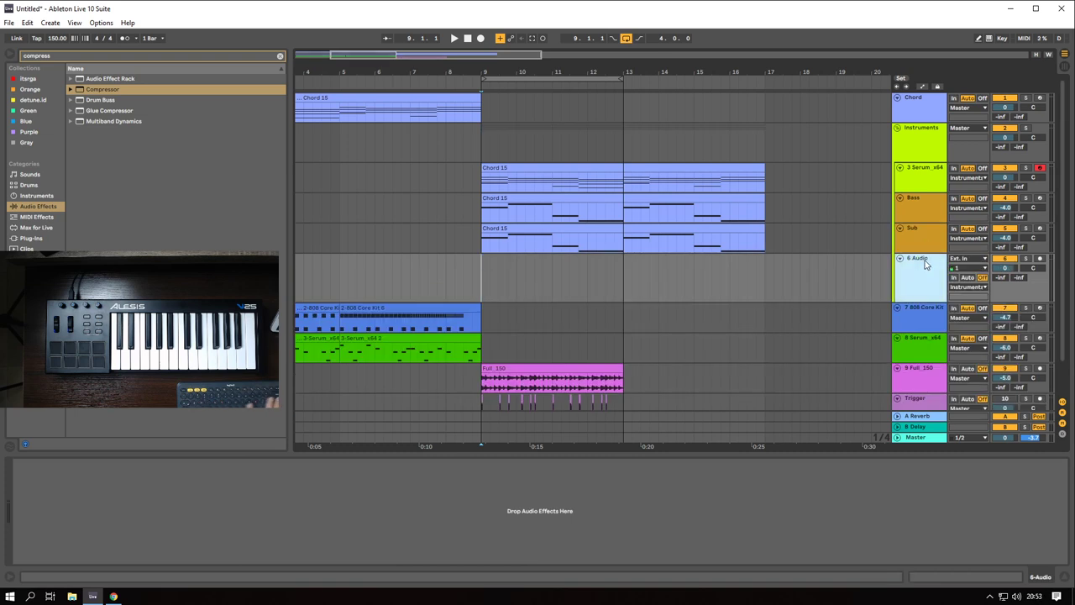
key(ctrl+z)
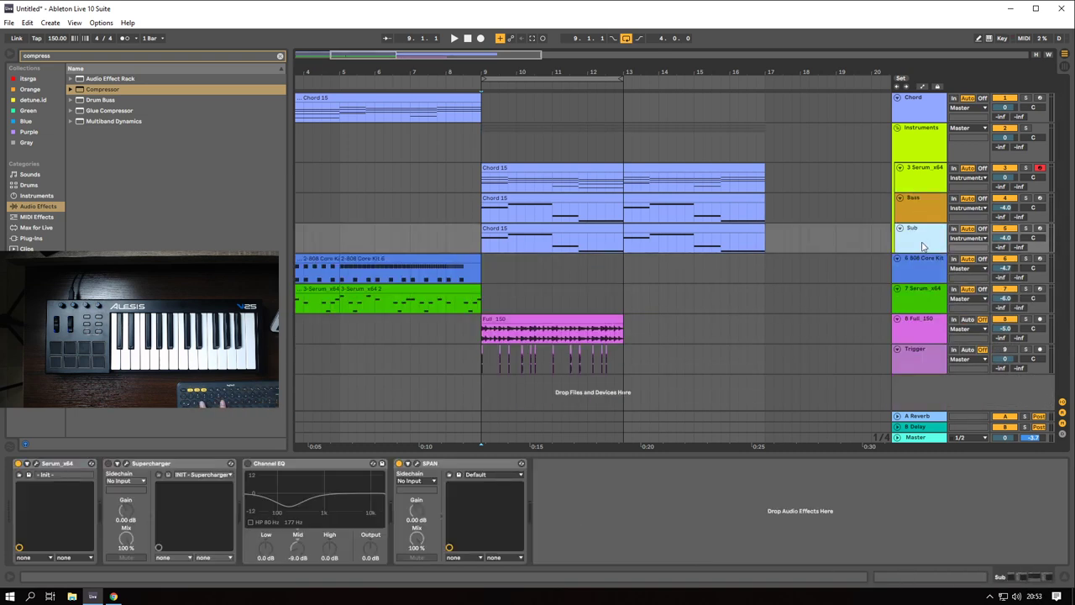
key(ctrl+shift+t)
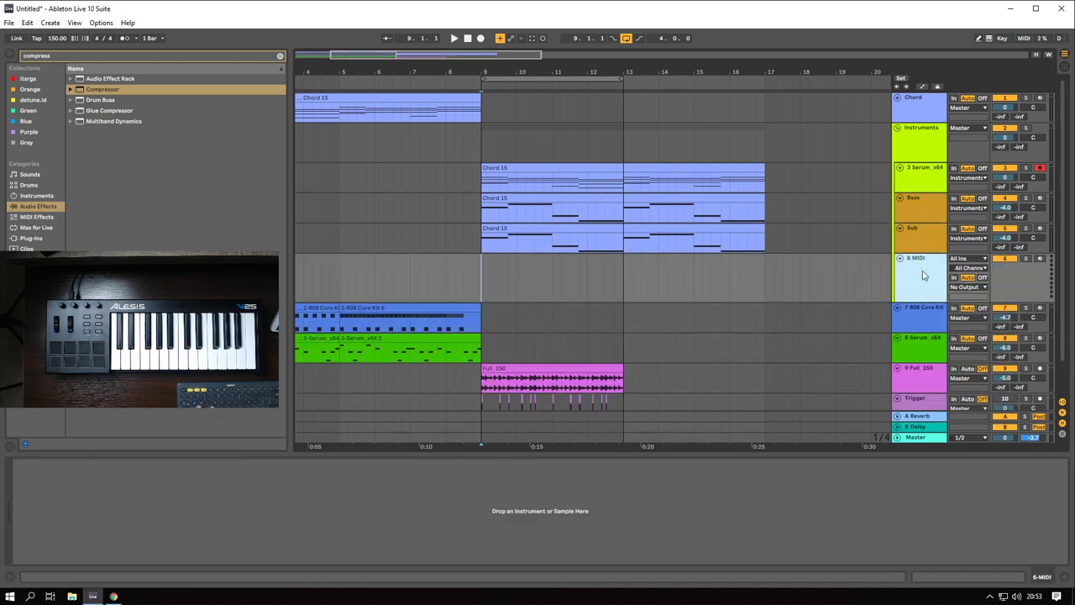
- Find Serum_x64 among the plug-ins and load it onto the new MIDI track below Sub, then close its window
click(34, 239)
key(ctrl+f)
text(serum)
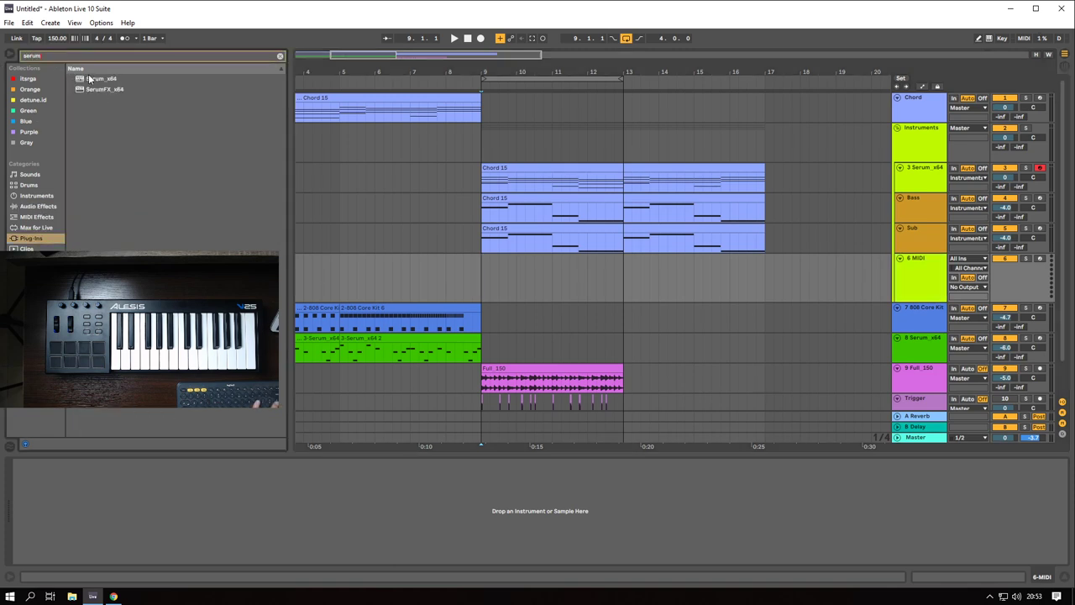
key(Down)
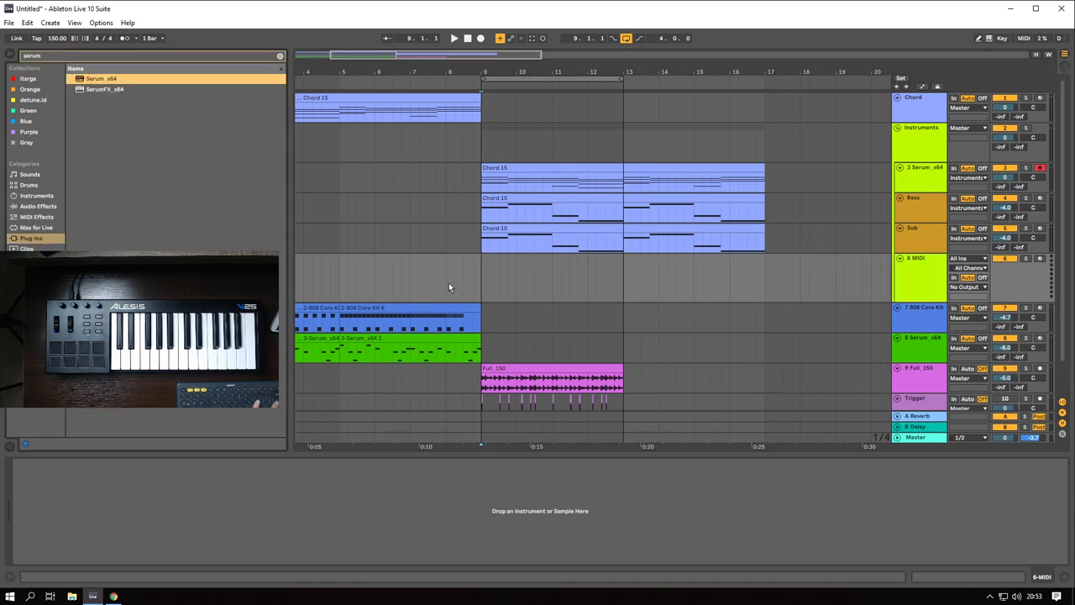
key(Return)
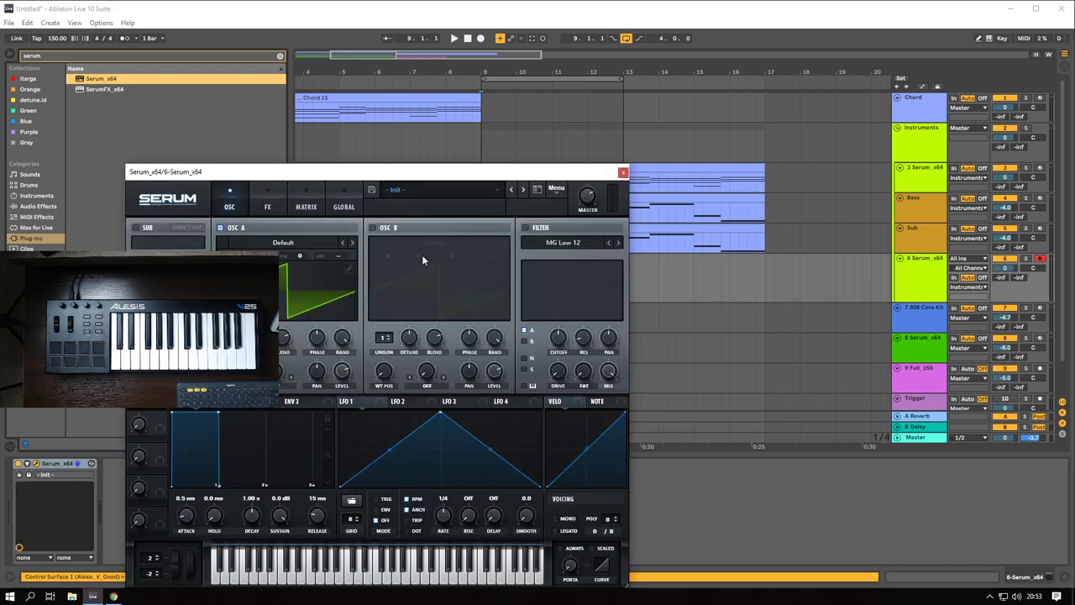
drag(356, 183, 574, 71)
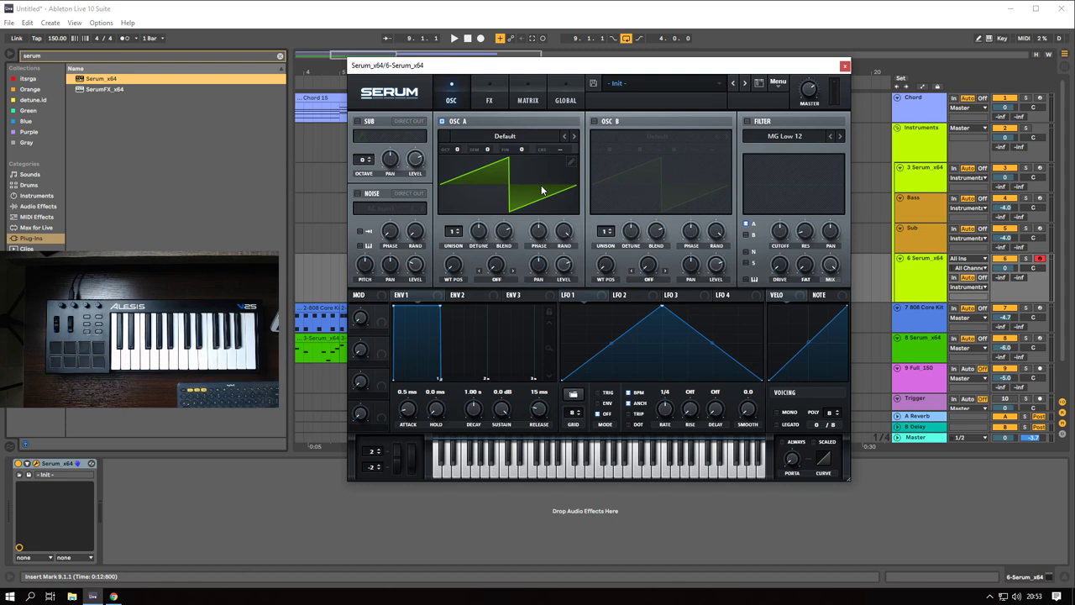
drag(586, 75, 553, 114)
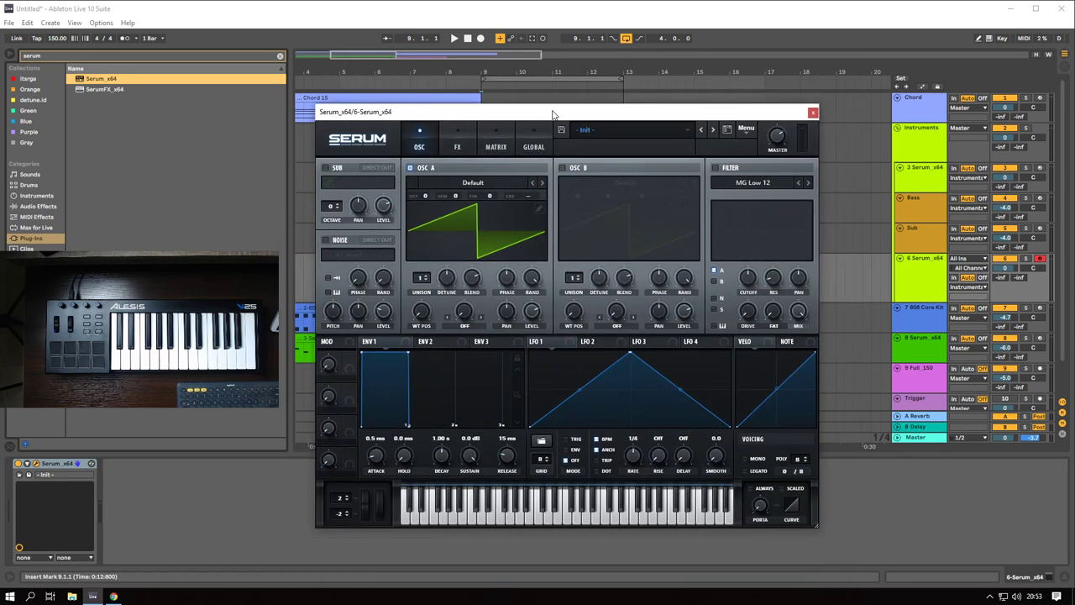
click(812, 111)
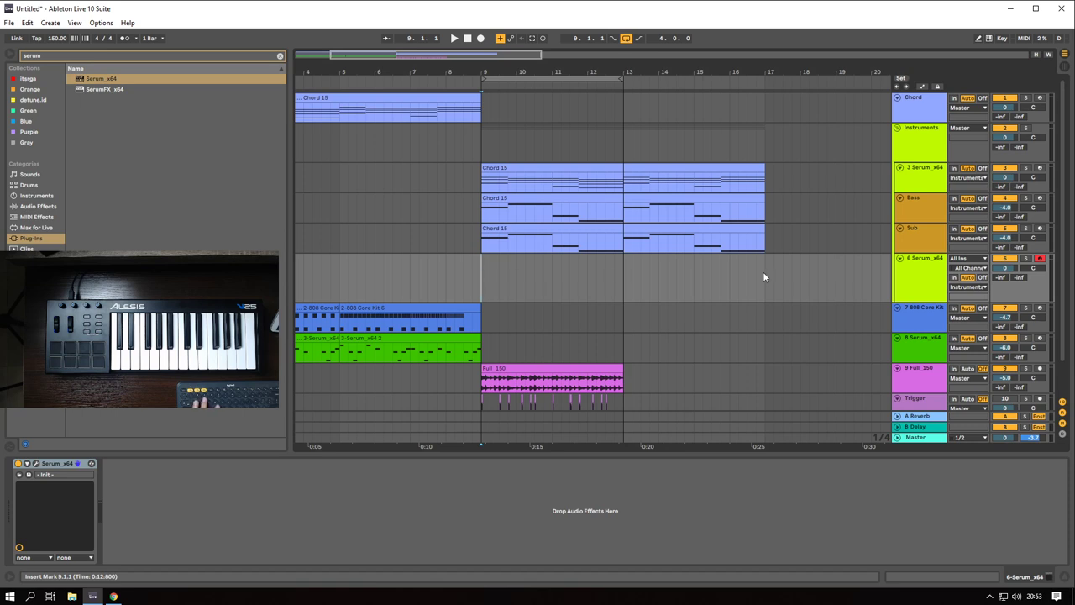
- On the new track's Serum, set Osc A to the analog Basic Shapes wavetable and move its wavetable position to a narrower pulse
click(918, 110)
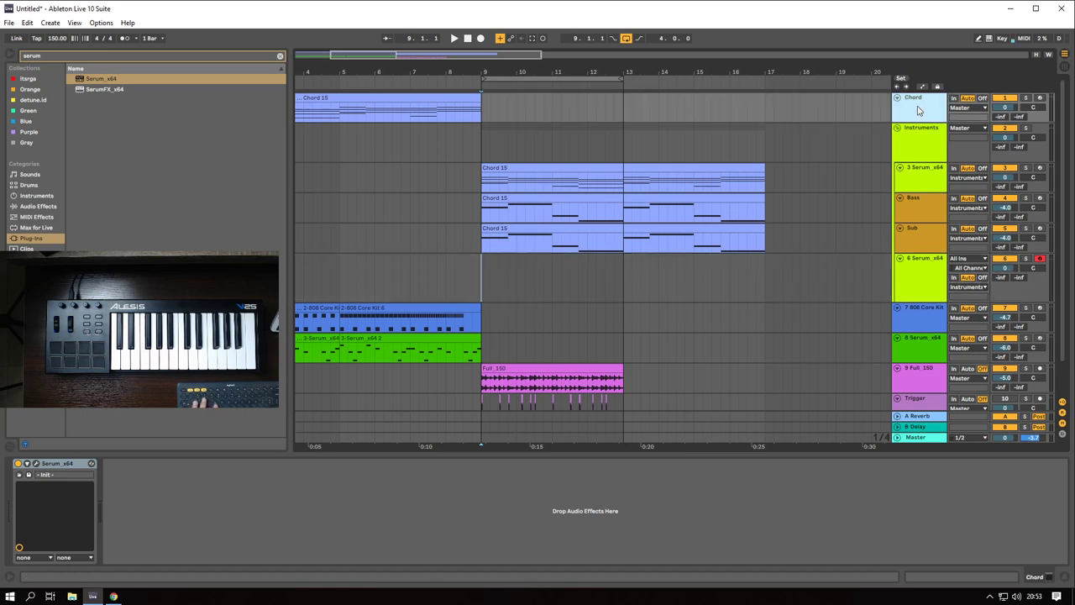
click(933, 275)
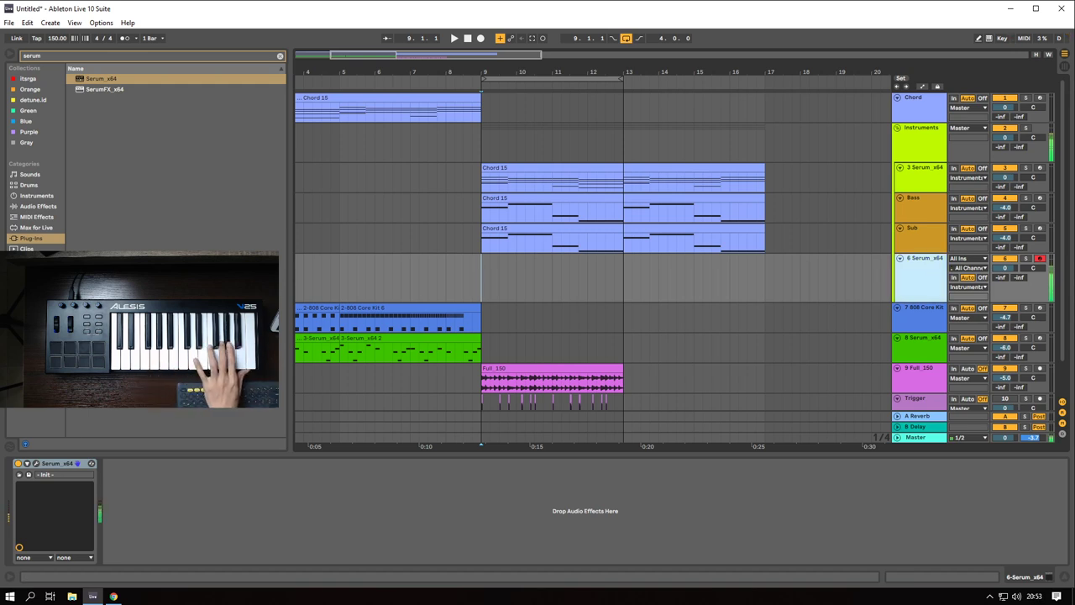
click(35, 465)
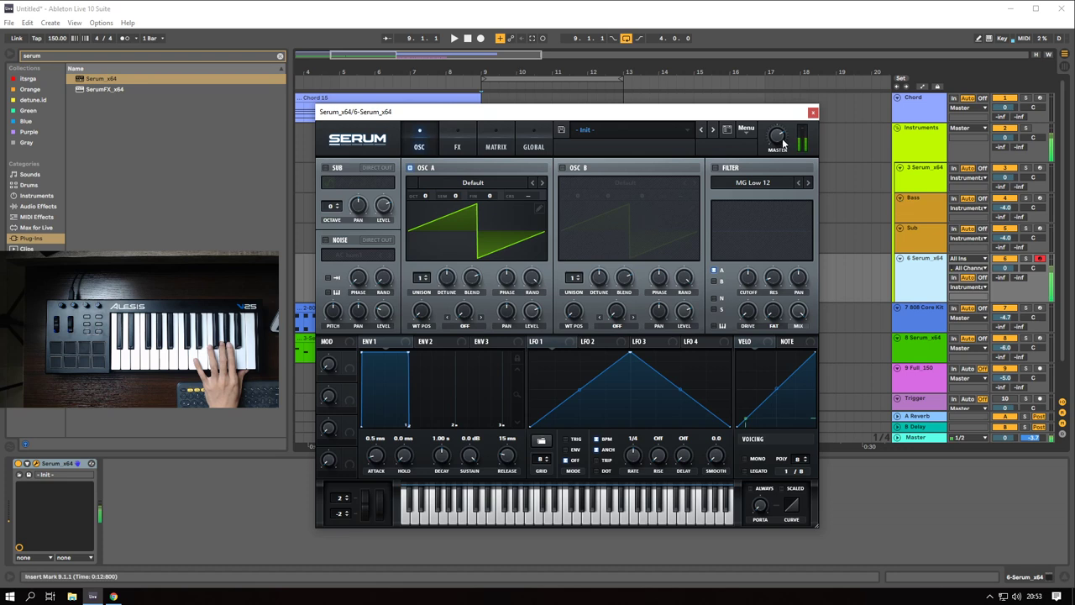
click(477, 184)
mouse_move(474, 196)
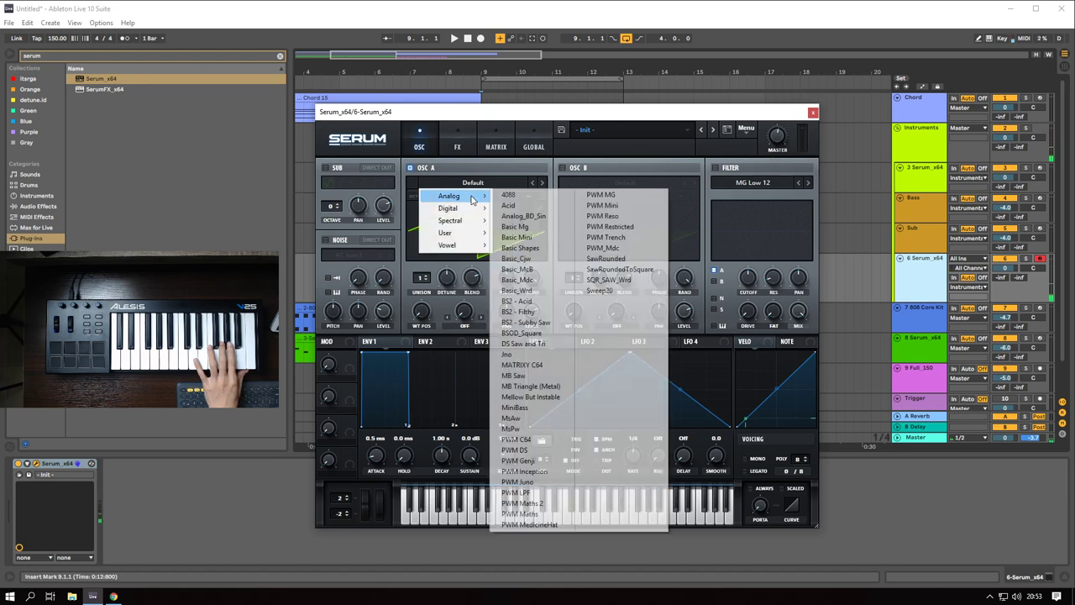
click(529, 248)
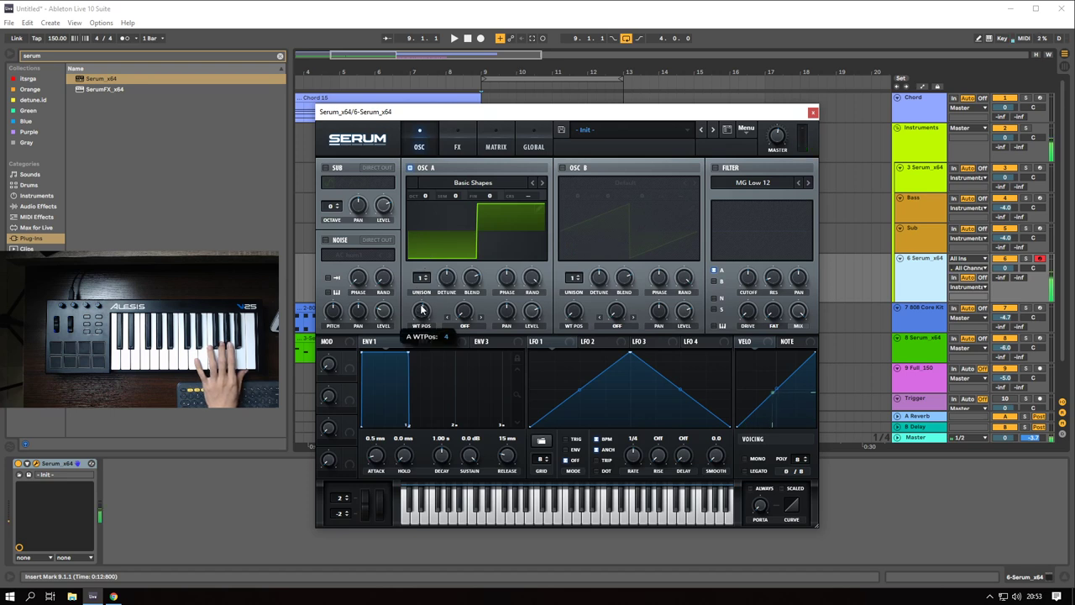
drag(422, 308, 421, 300)
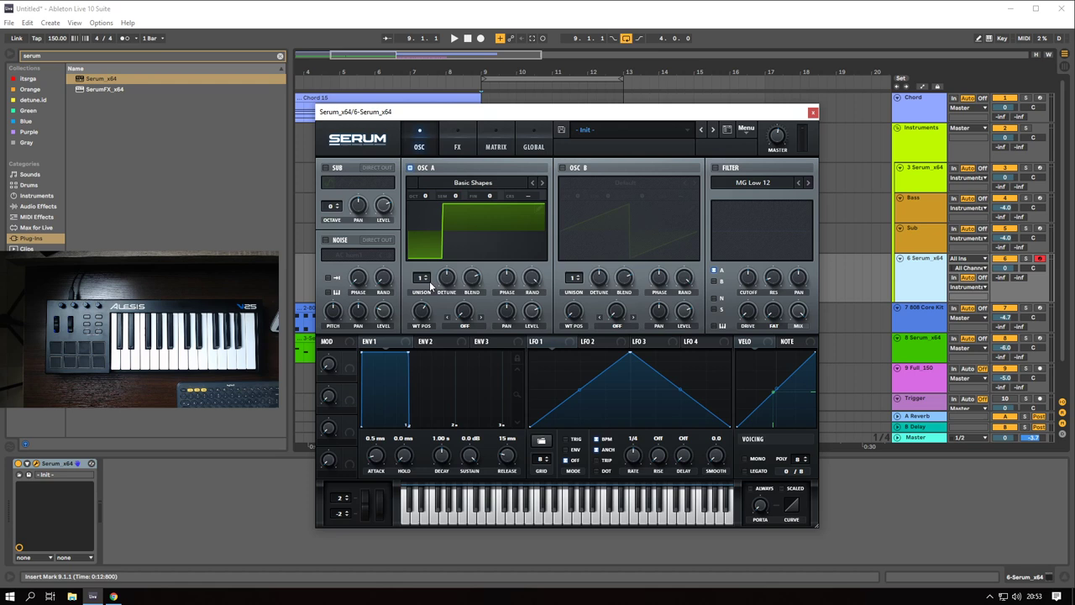
- Give Osc A 3 unison voices and adjust their detune
drag(421, 280, 421, 259)
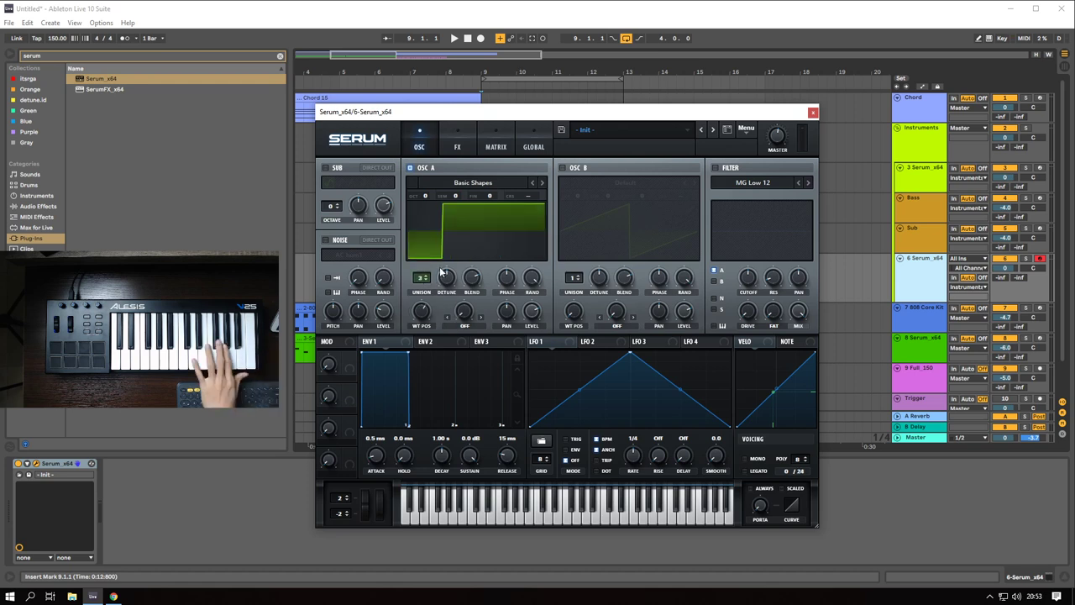
mouse_move(448, 284)
mouse_move(450, 322)
mouse_down()
mouse_move(448, 299)
mouse_move(450, 313)
mouse_up()
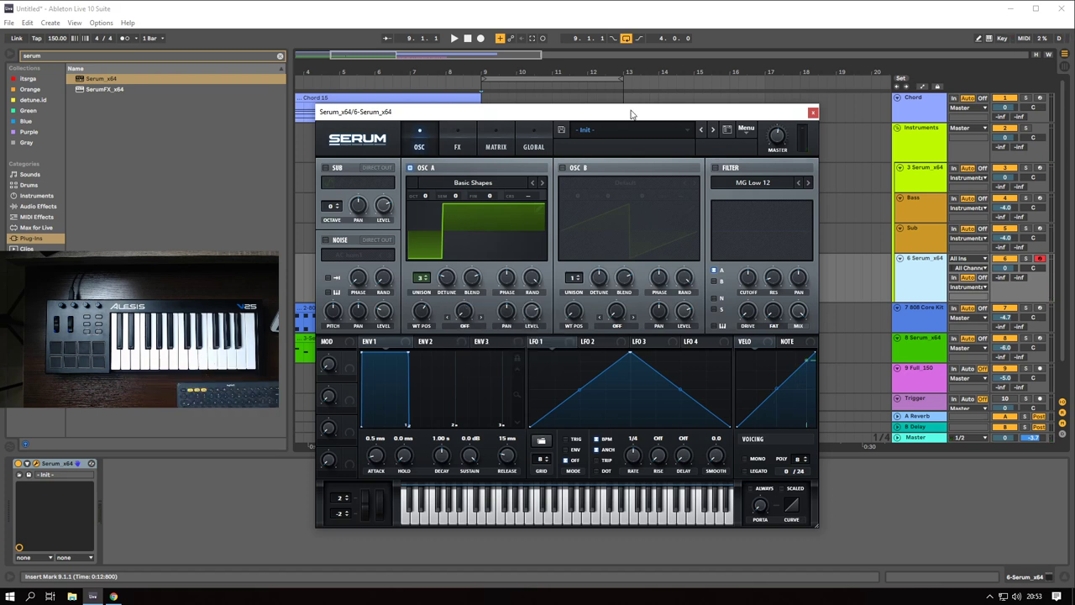
- Enable Serum's Hall reverb with a 33% mix and close the synth window
click(459, 147)
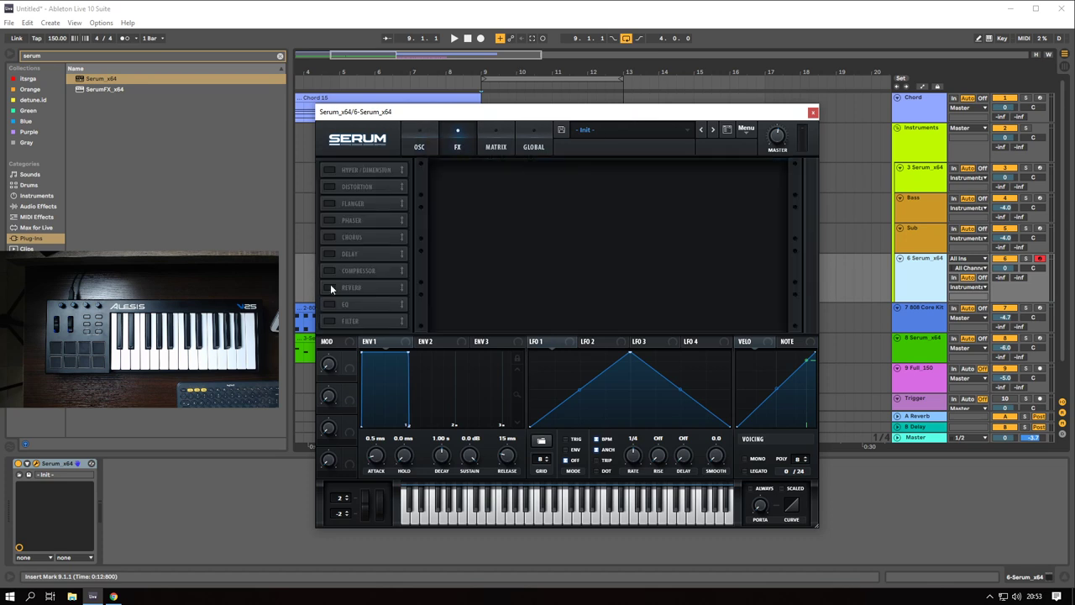
click(330, 286)
drag(767, 176, 771, 164)
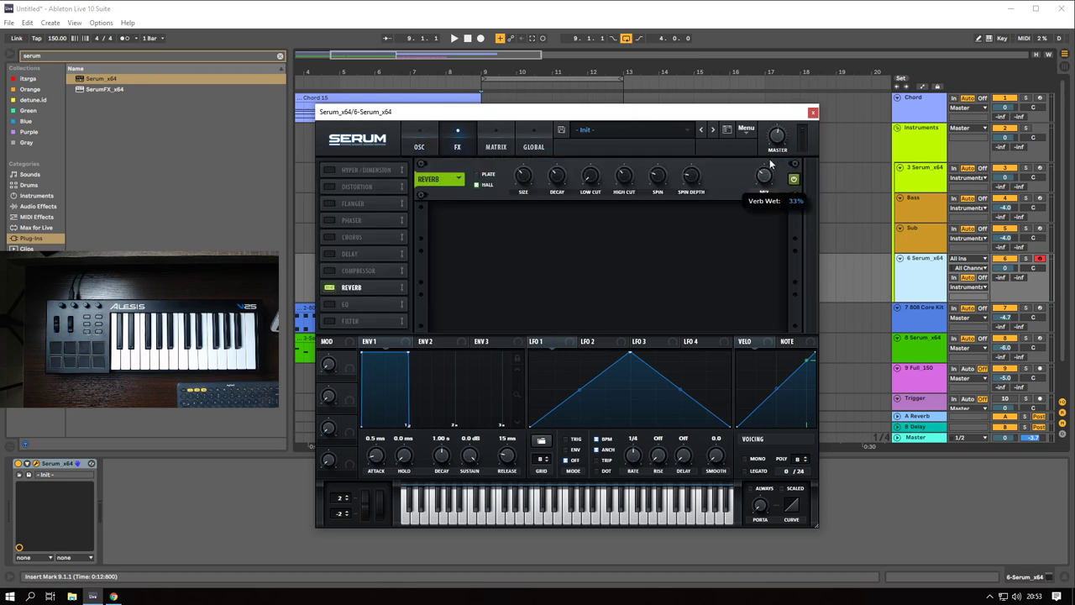
click(813, 112)
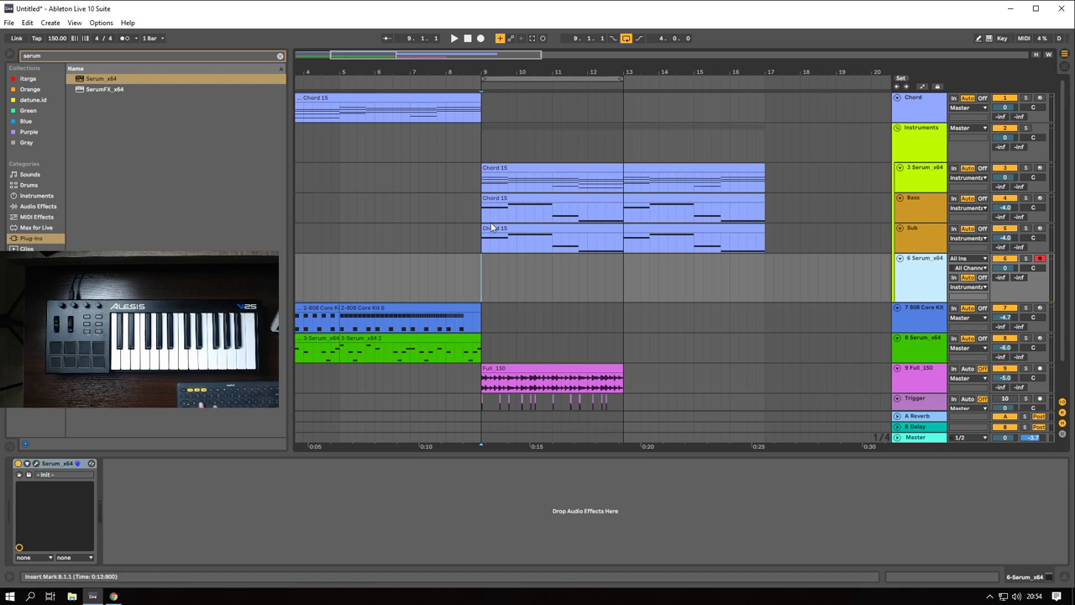
- Record a four-bar melody from the keyboard onto track 6 Serum_x64, from bar 9 to bar 13
scroll(487, 236, down, 3)
scroll(438, 273, up, 3)
scroll(398, 276, left, 1)
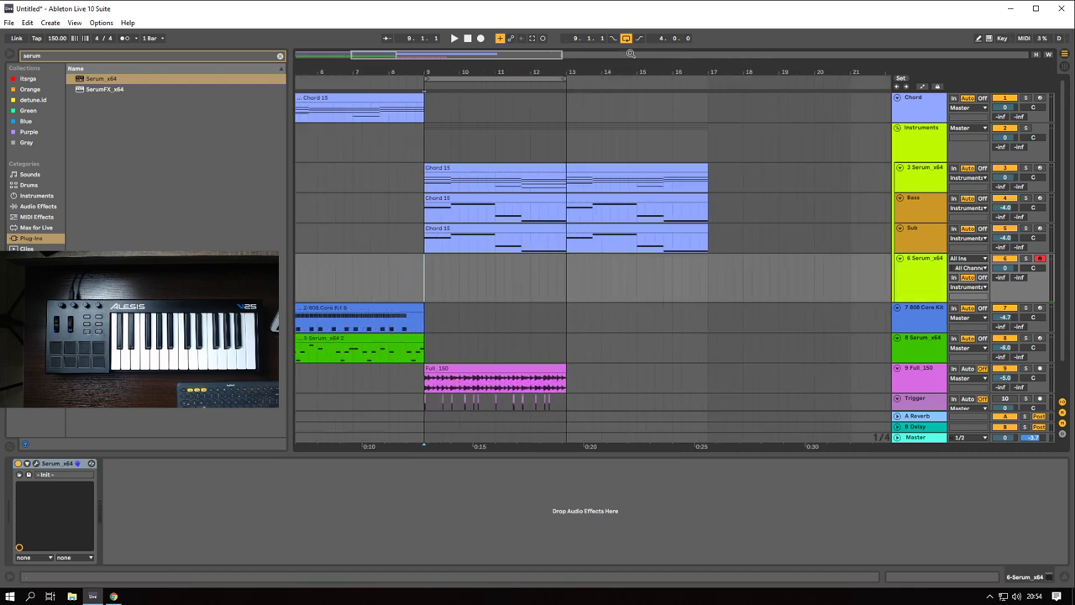
click(627, 39)
click(626, 40)
click(480, 38)
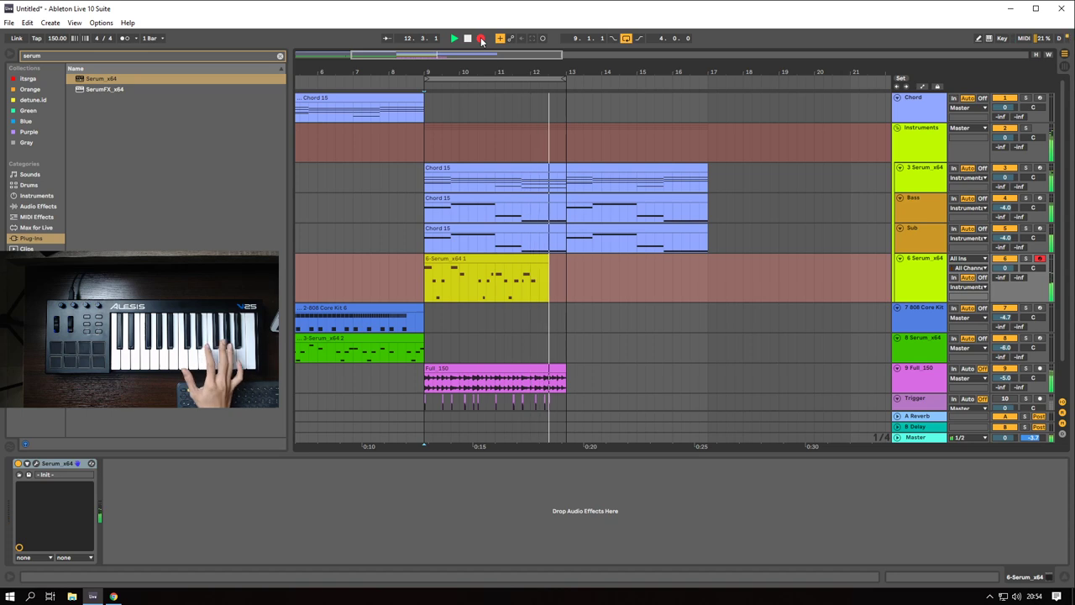
click(482, 39)
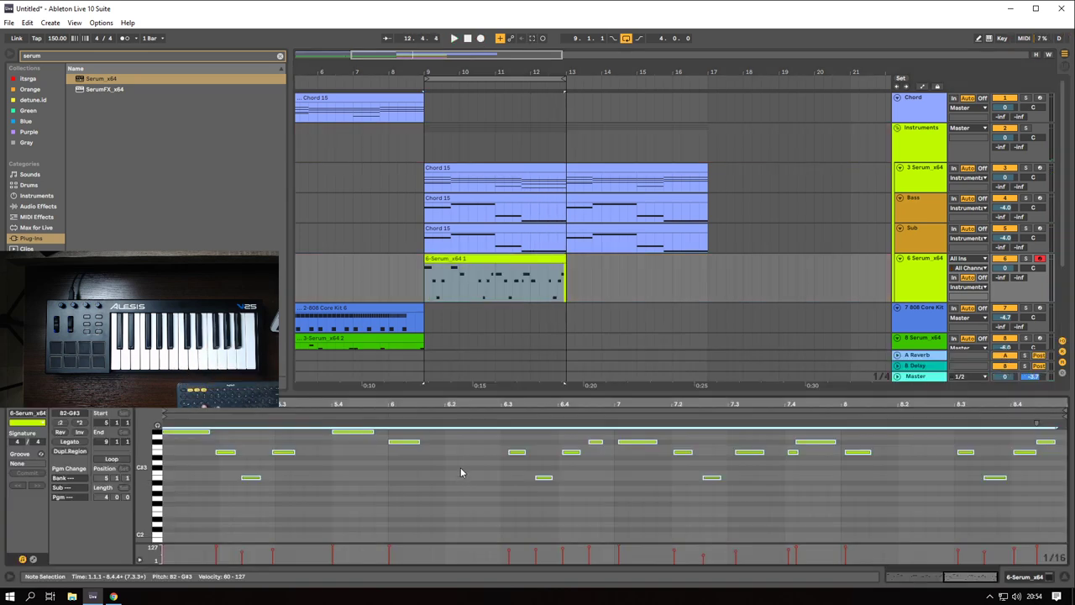
- Quantize the recorded melody's notes and play it back with the mix
key(ctrl+u)
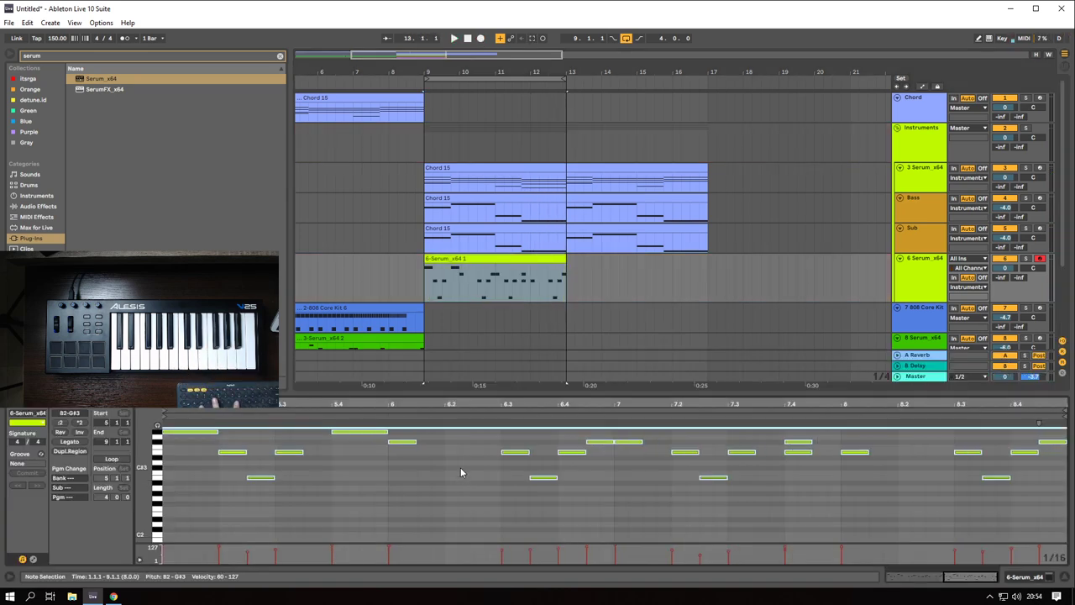
click(930, 277)
key(space)
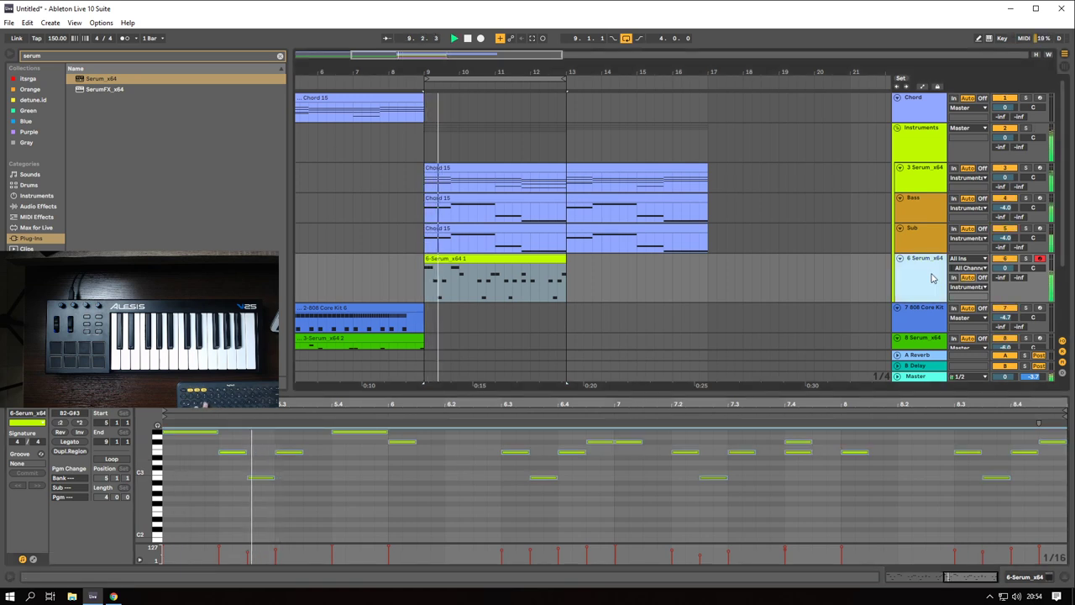
- In track 6's Serum effects, enable the Compressor in Multiband mode, adjust its threshold and listen to the loop
key(shift+Tab)
key(space)
click(931, 278)
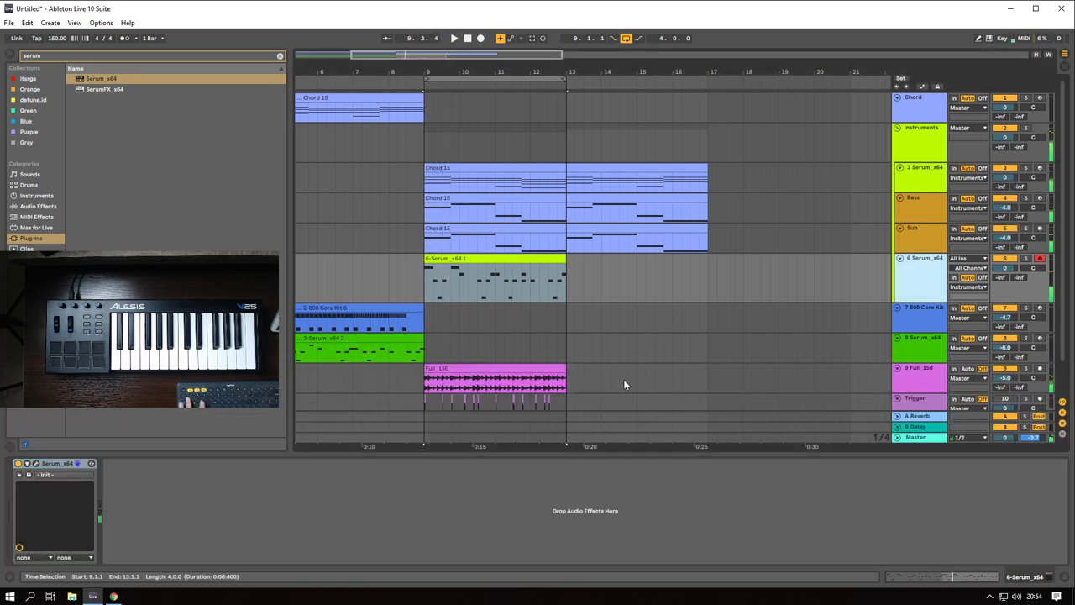
click(36, 464)
click(456, 147)
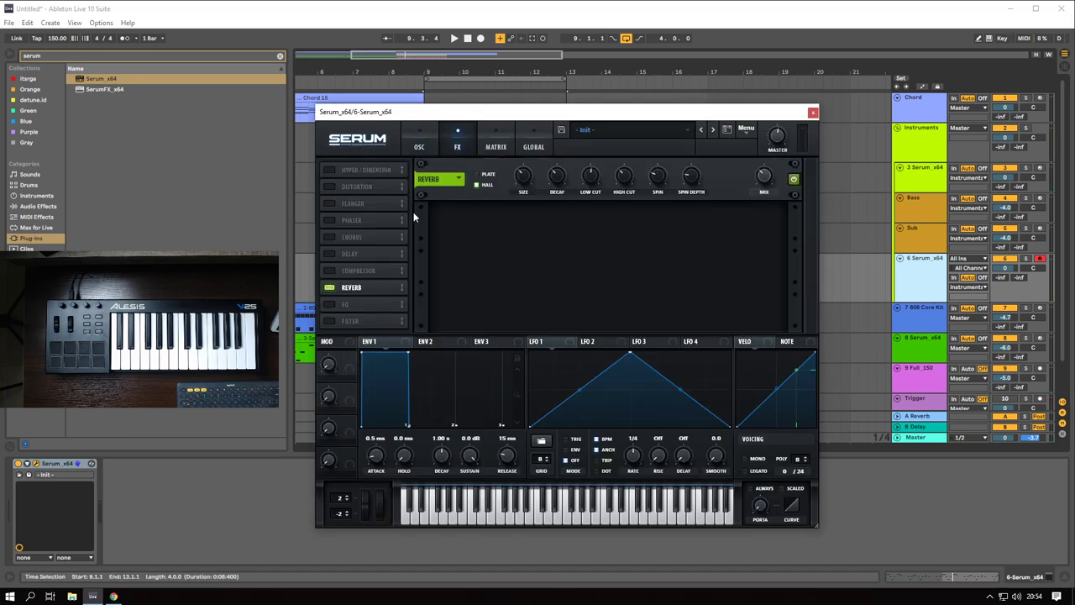
click(329, 270)
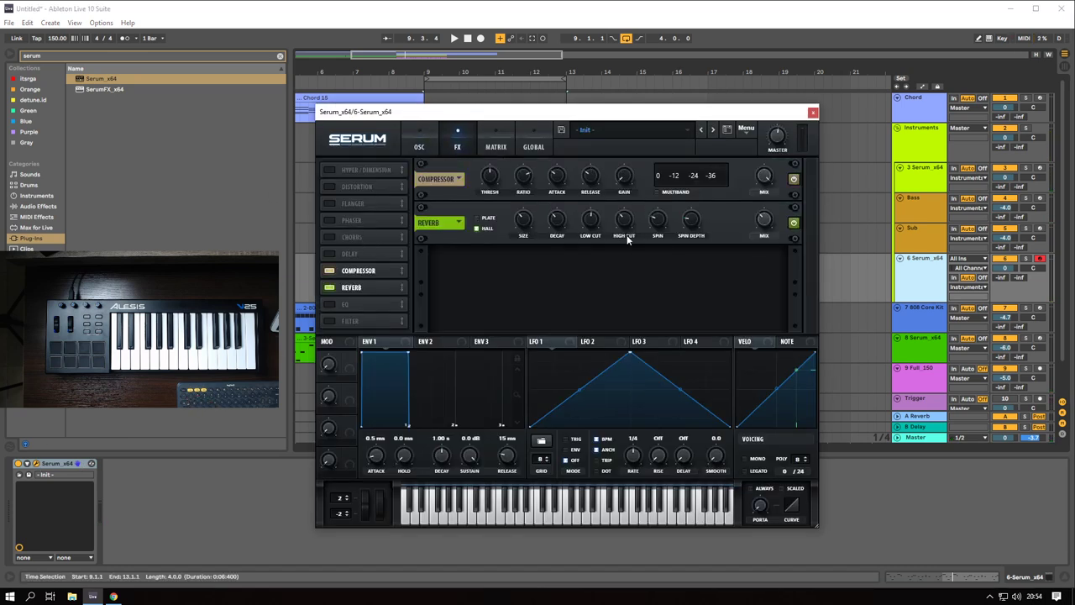
click(656, 193)
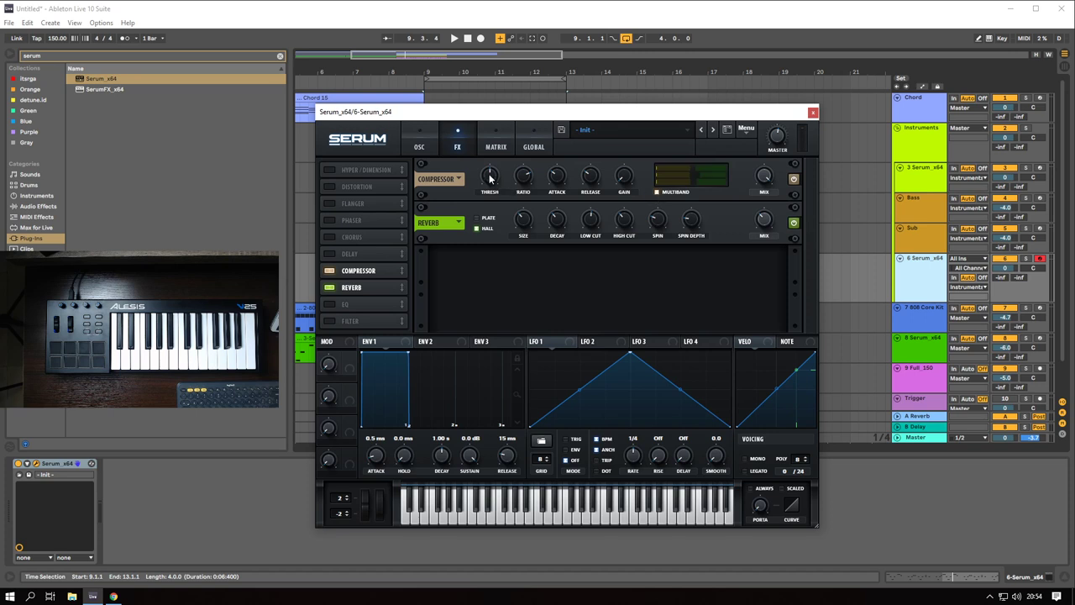
mouse_move(490, 175)
mouse_down()
mouse_move(490, 191)
mouse_move(490, 183)
mouse_up()
key(space)
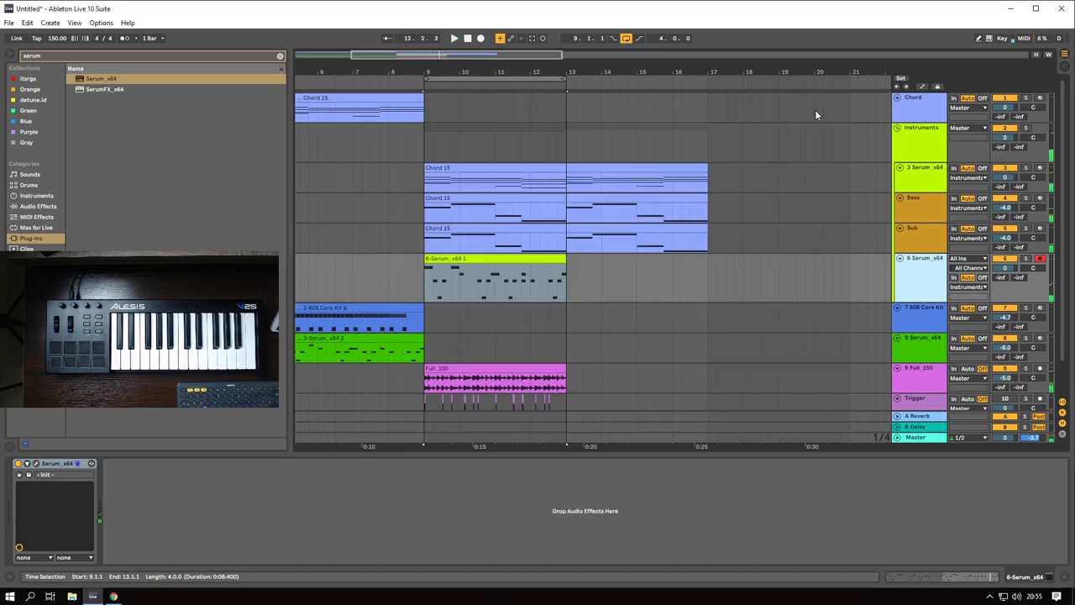
click(812, 111)
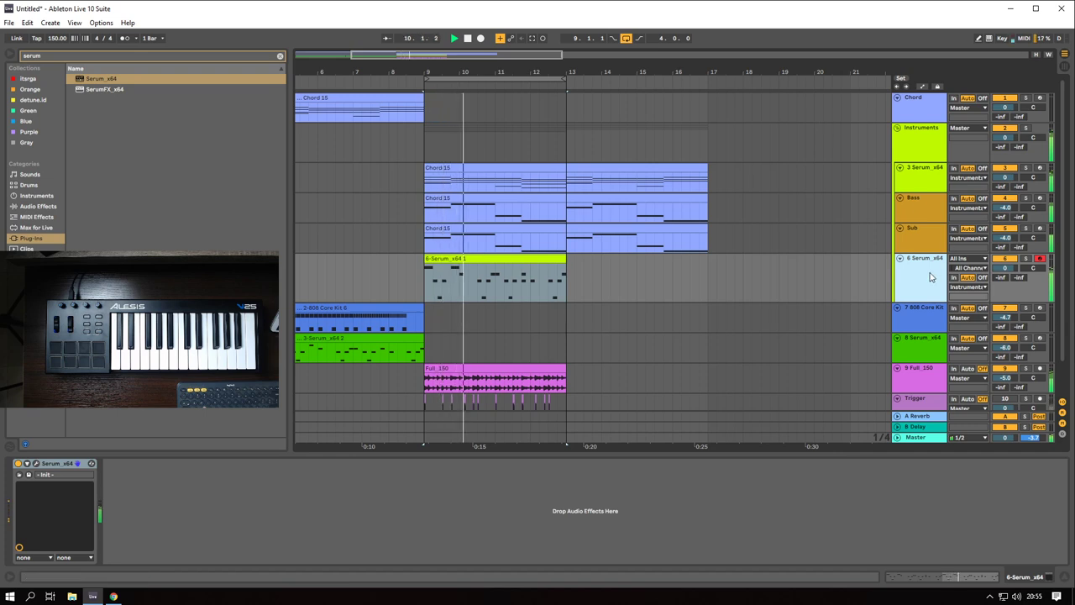
- Reopen track 6's Serum, enable Osc B and load the analog Basic Shapes wavetable into it
click(31, 475)
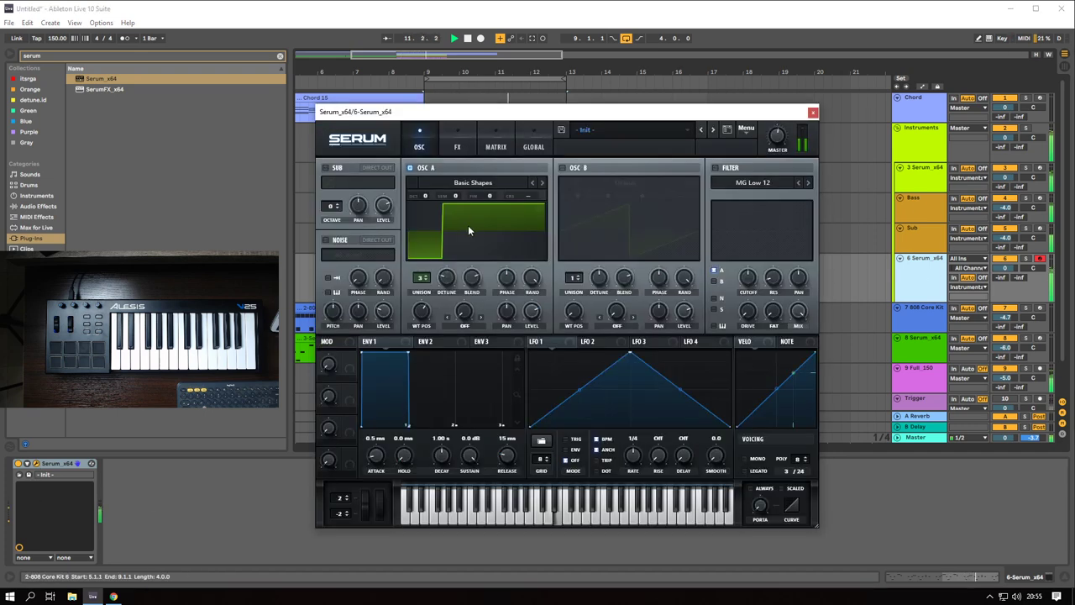
click(564, 167)
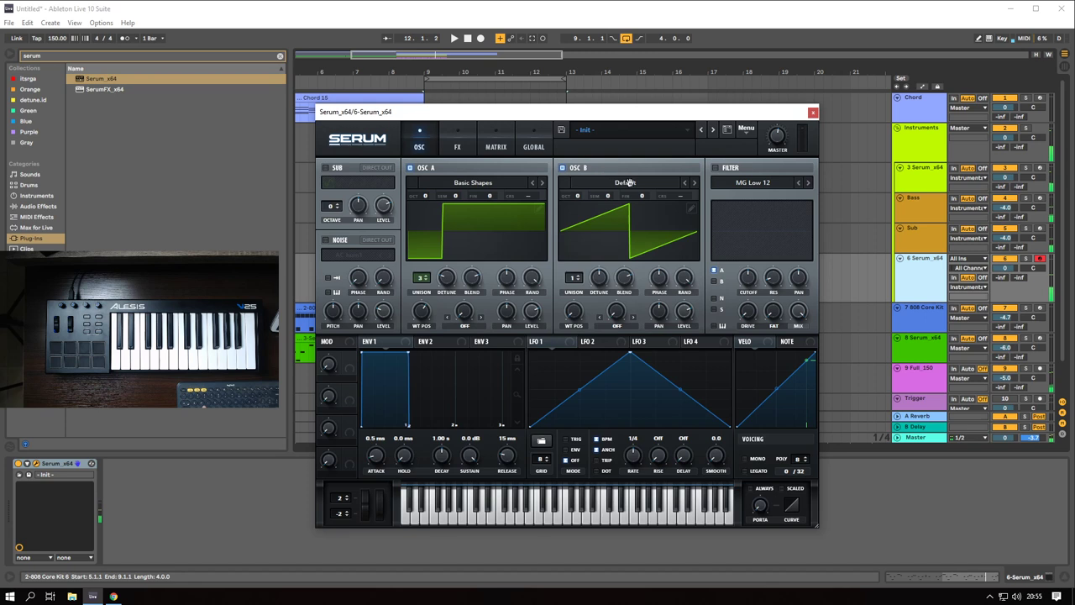
click(630, 183)
click(630, 157)
click(617, 183)
mouse_move(608, 199)
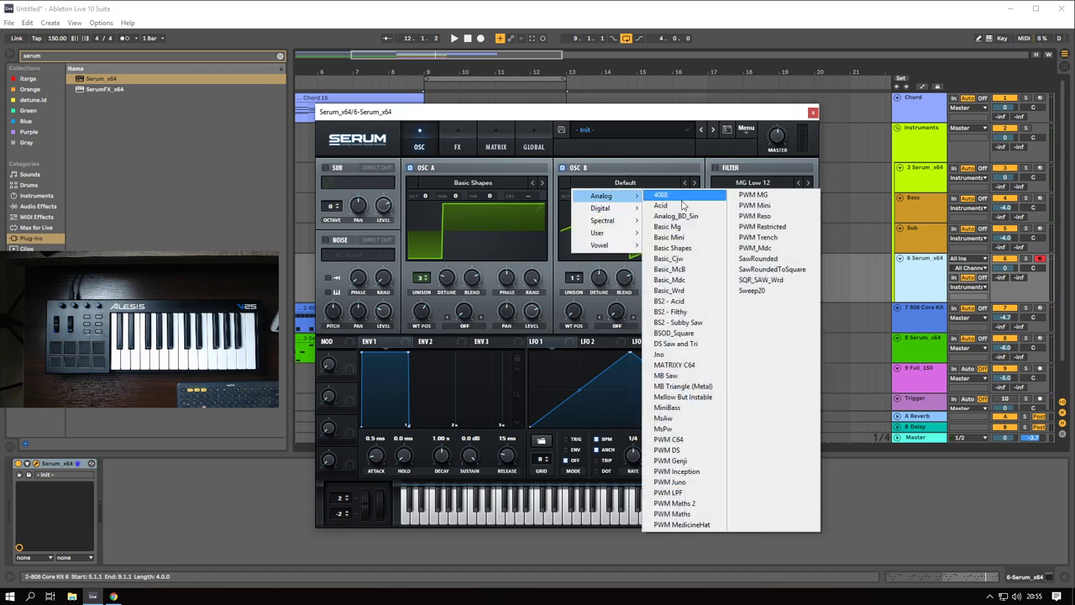
click(693, 250)
- Set Osc B to octave +1 with the same narrow pulse as Osc A, and lower its level while the loop plays
drag(576, 247, 589, 192)
drag(684, 311, 680, 338)
key(space)
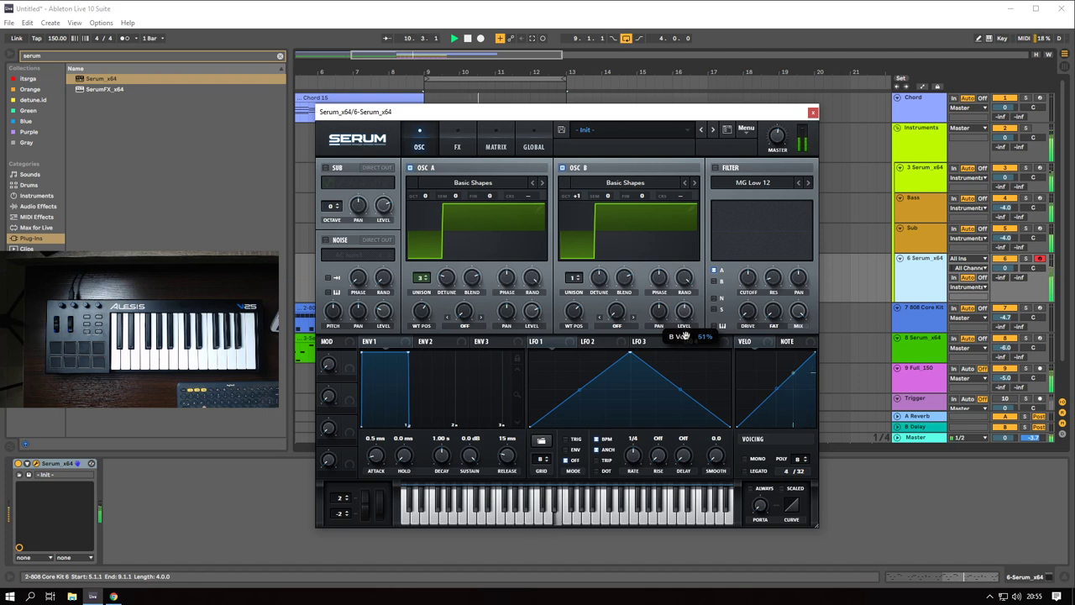
drag(685, 338, 685, 335)
- With Osc A temporarily off, give Osc B 3 unison voices and adjust its detune, then re-enable Osc A and adjust its level
click(477, 171)
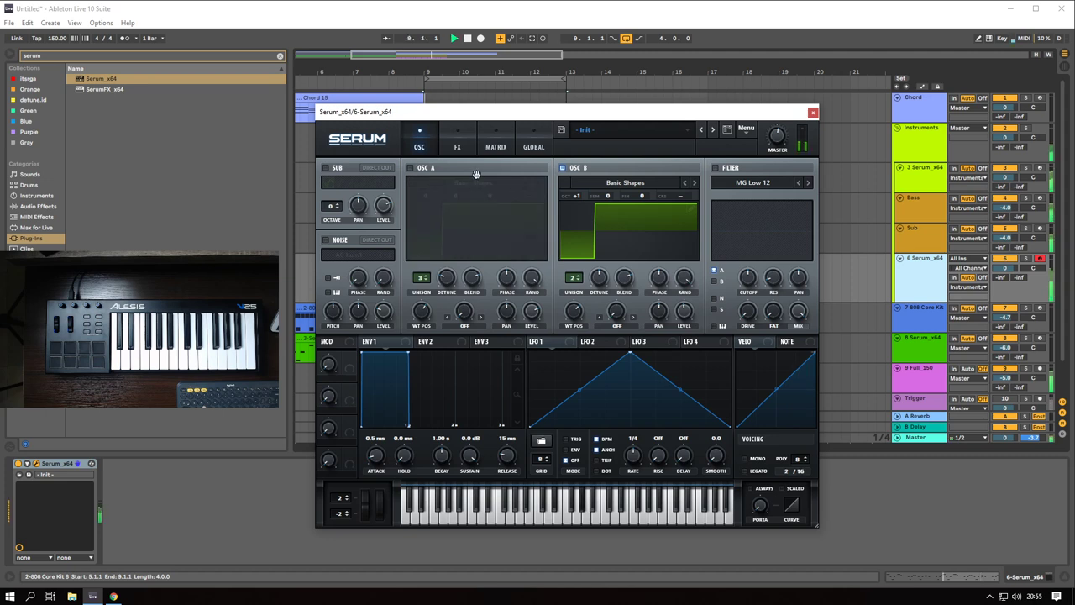
mouse_move(598, 284)
mouse_down()
mouse_move(597, 300)
mouse_move(598, 275)
mouse_up()
click(577, 275)
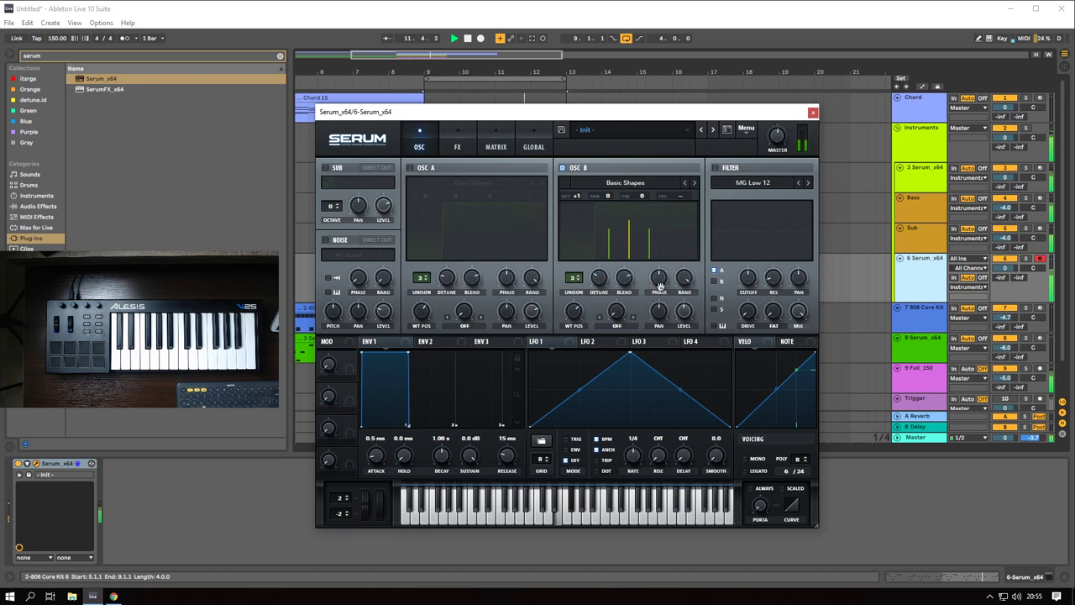
click(411, 167)
drag(538, 309, 535, 324)
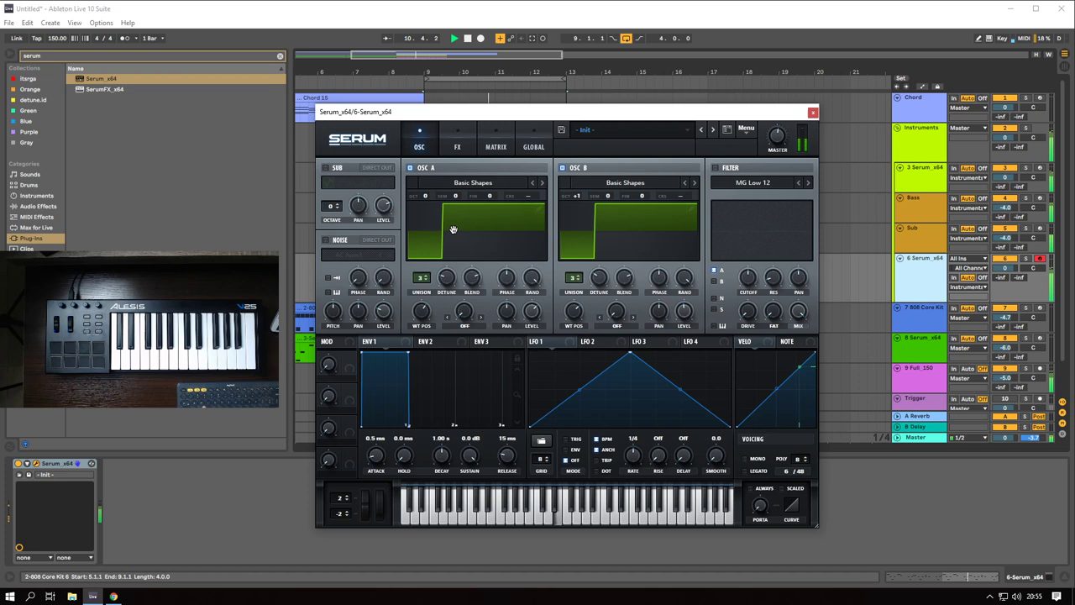
- Change the Osc A waveform in track 6's Serum to the saw shape of Basic Shapes and close the plug-in window
drag(453, 230, 425, 347)
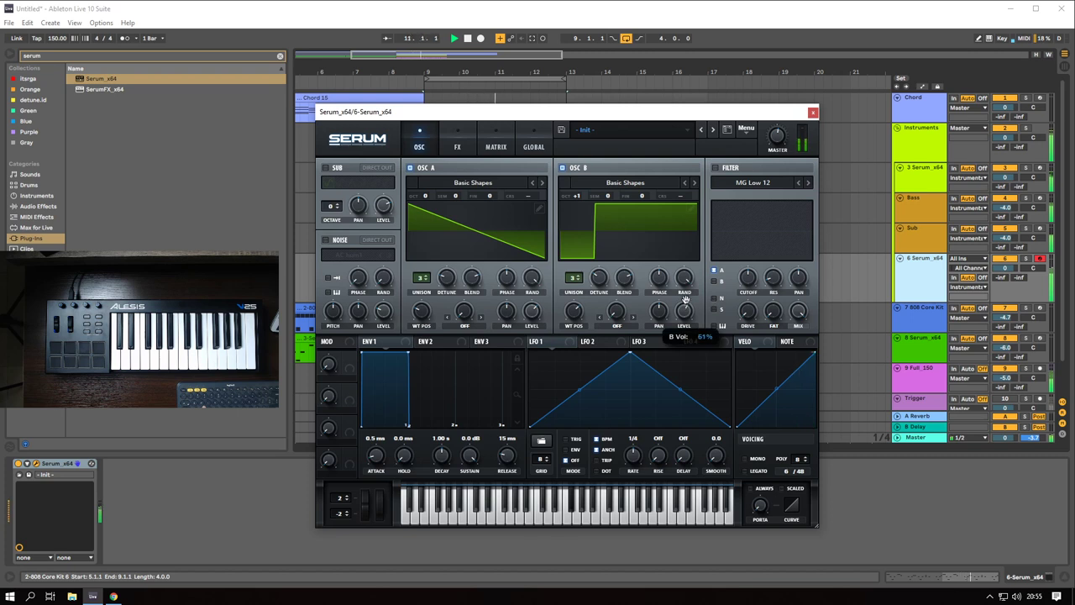
drag(603, 113, 610, 63)
click(819, 62)
- Open track 6's melody clip, apply Legato to all its notes and play it
click(466, 260)
double_click(466, 260)
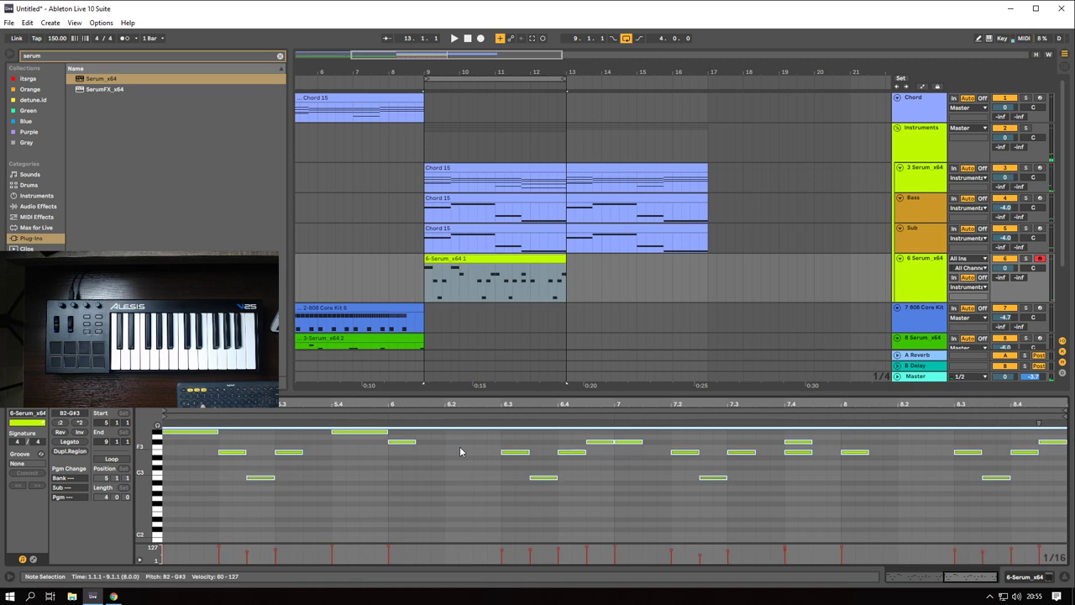
click(69, 441)
key(space)
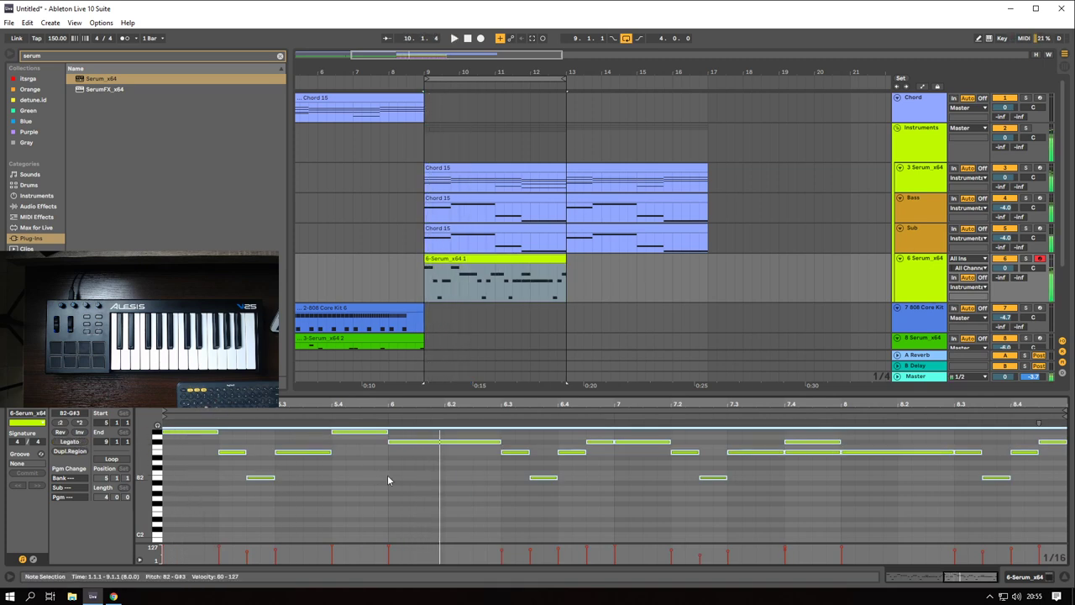
- Shorten the F#3 note at 6.1.1 to one beat and delete the E3 note overlapping the F#3 at 7.4.1
click(482, 471)
drag(499, 441, 445, 441)
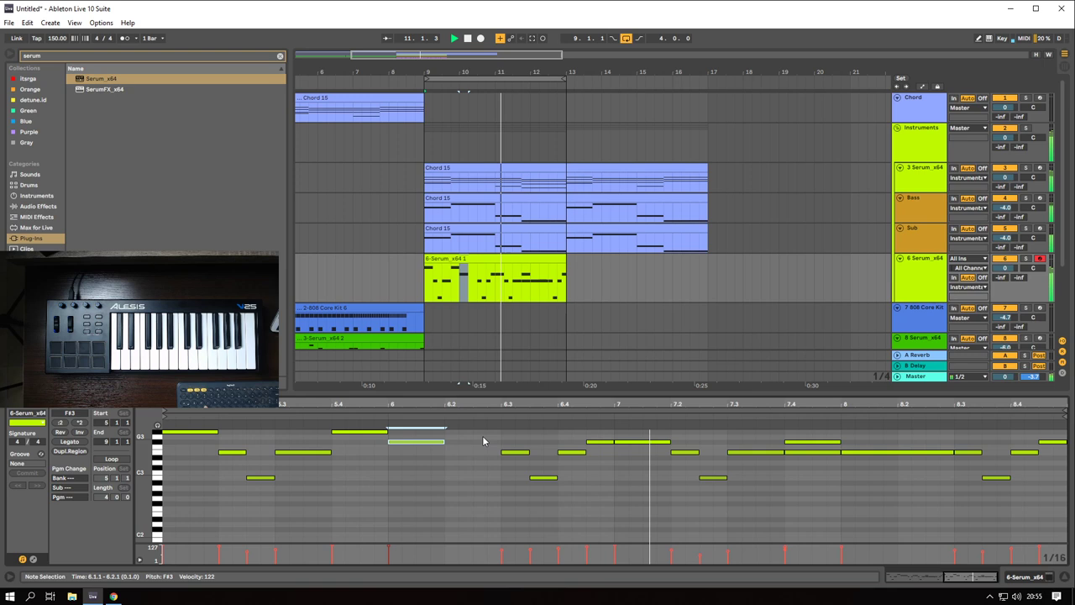
scroll(808, 489, up, 1)
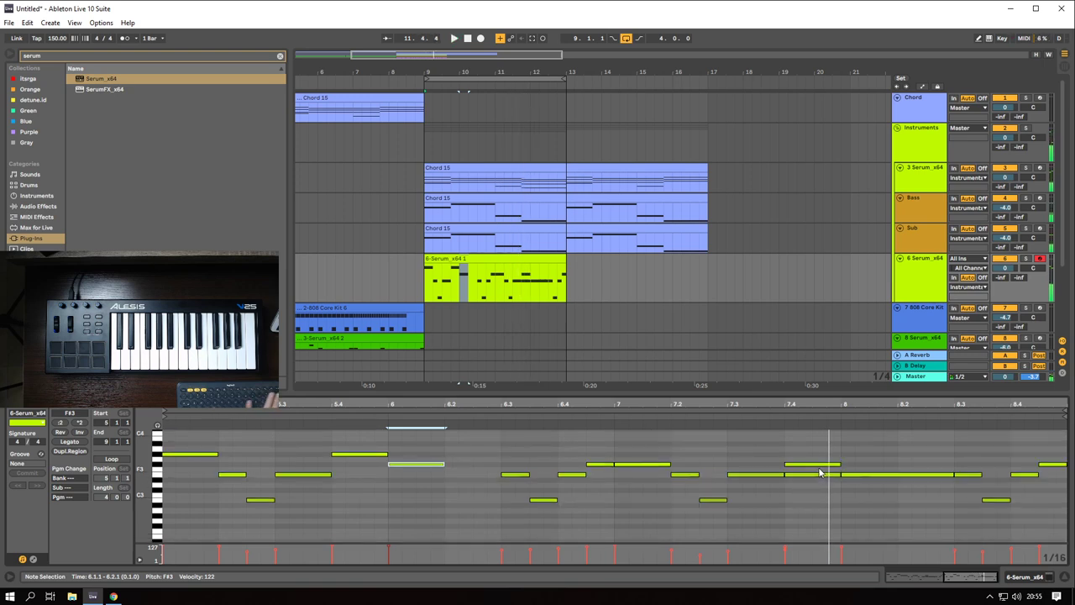
click(812, 482)
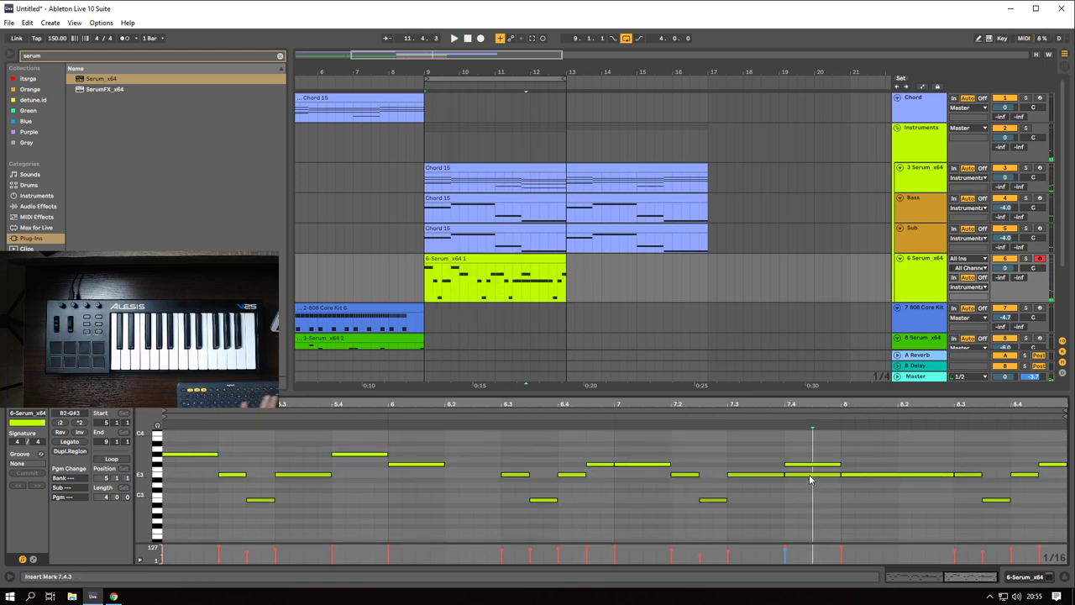
double_click(811, 476)
key(space)
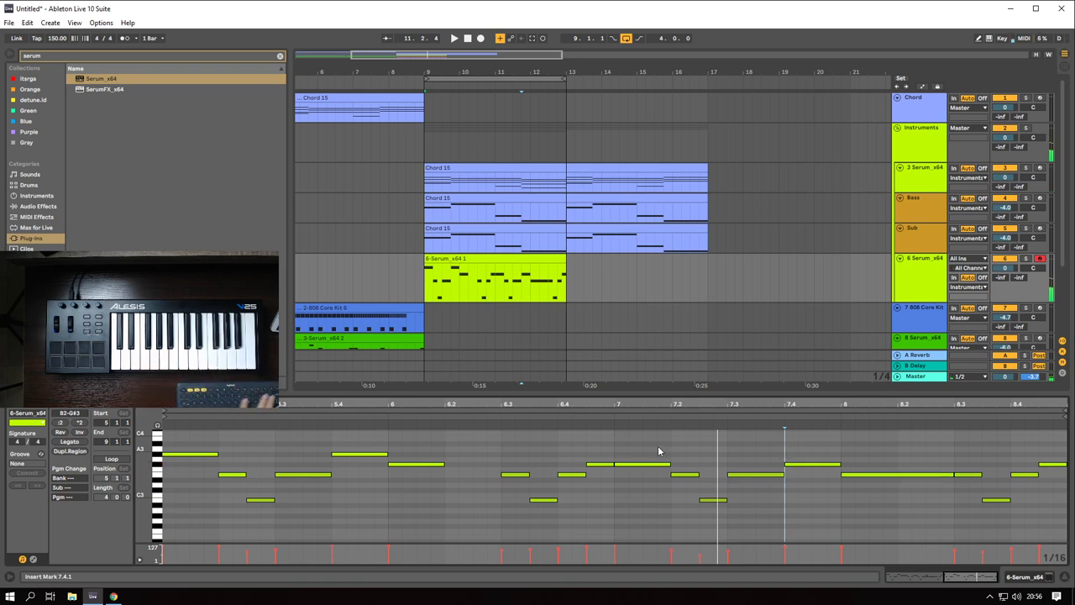
- Replace track 6's melody clip with a newly recorded take from bar 9 to 13 and open the new clip
click(479, 263)
key(Delete)
click(427, 281)
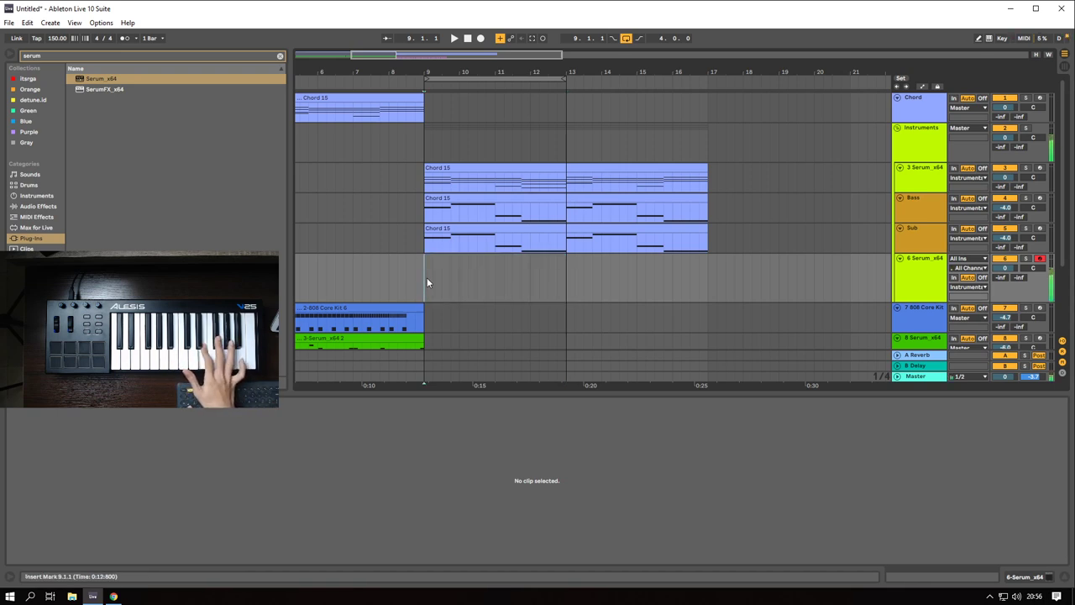
click(481, 39)
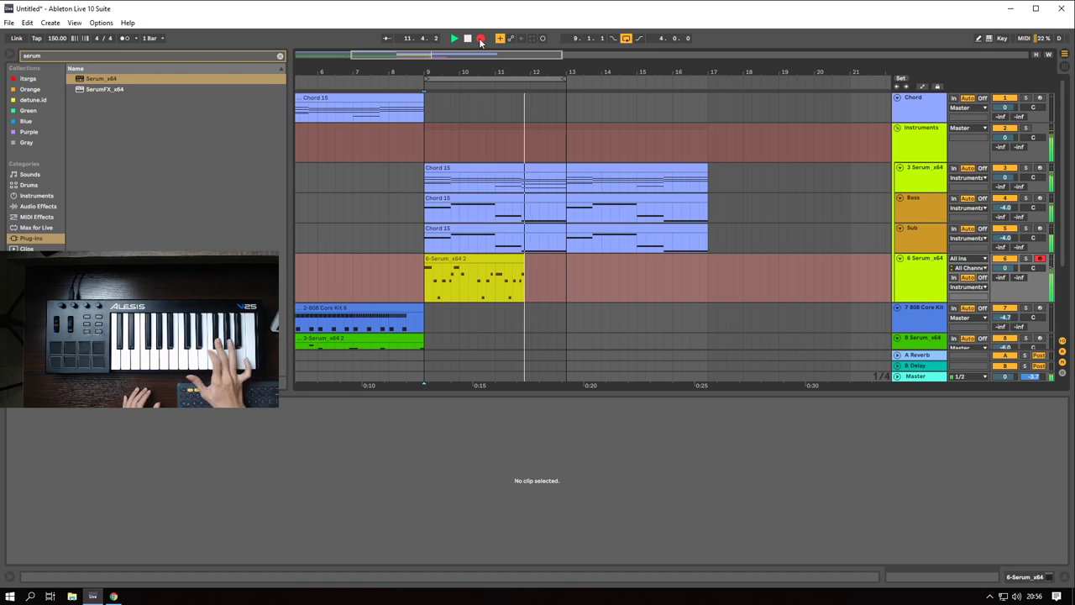
key(space)
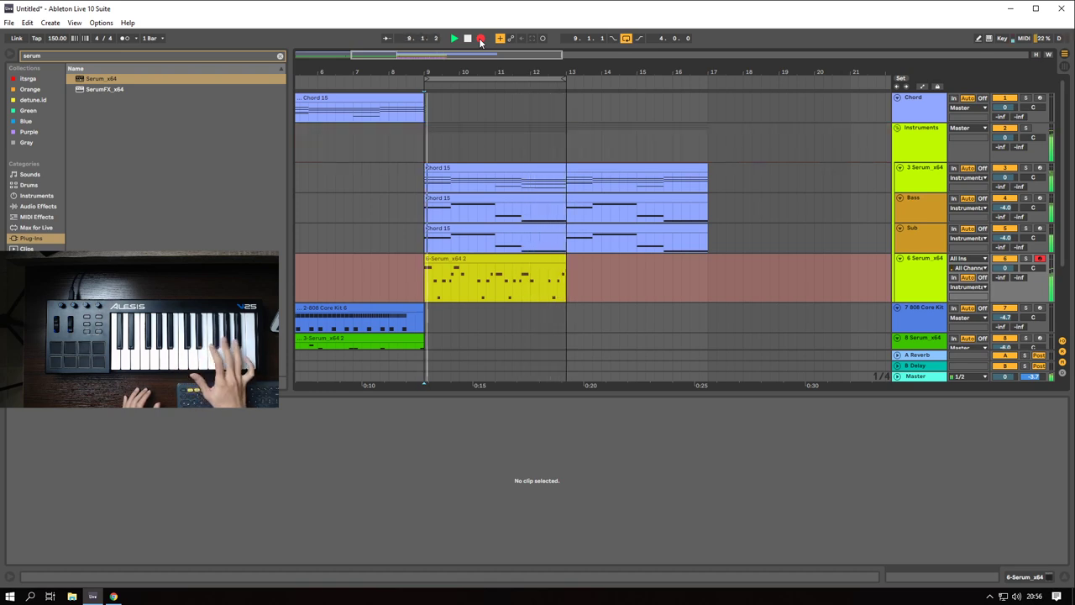
key(space)
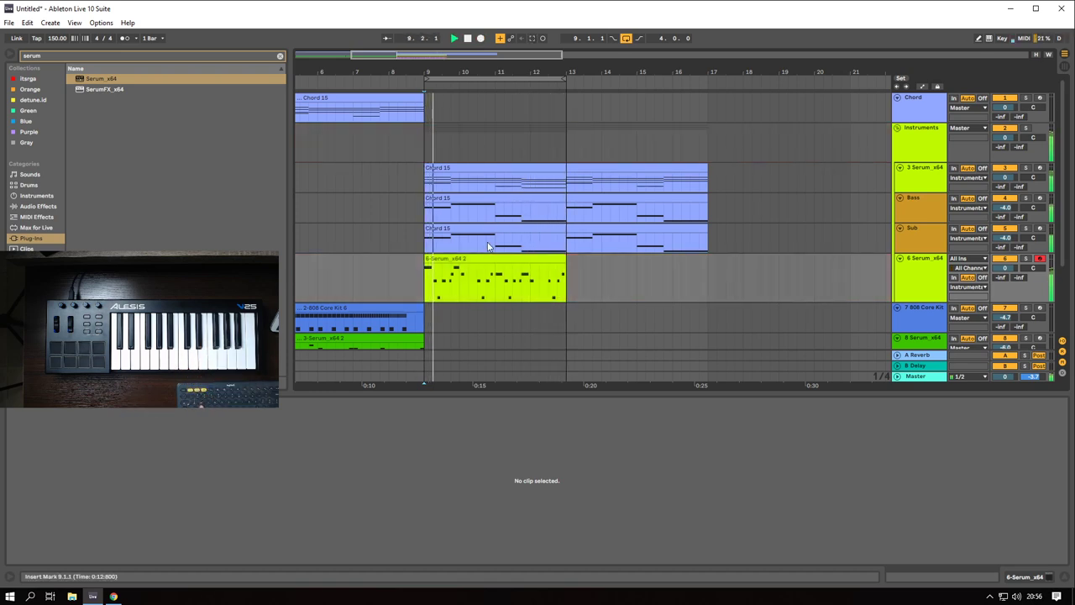
key(space)
click(483, 277)
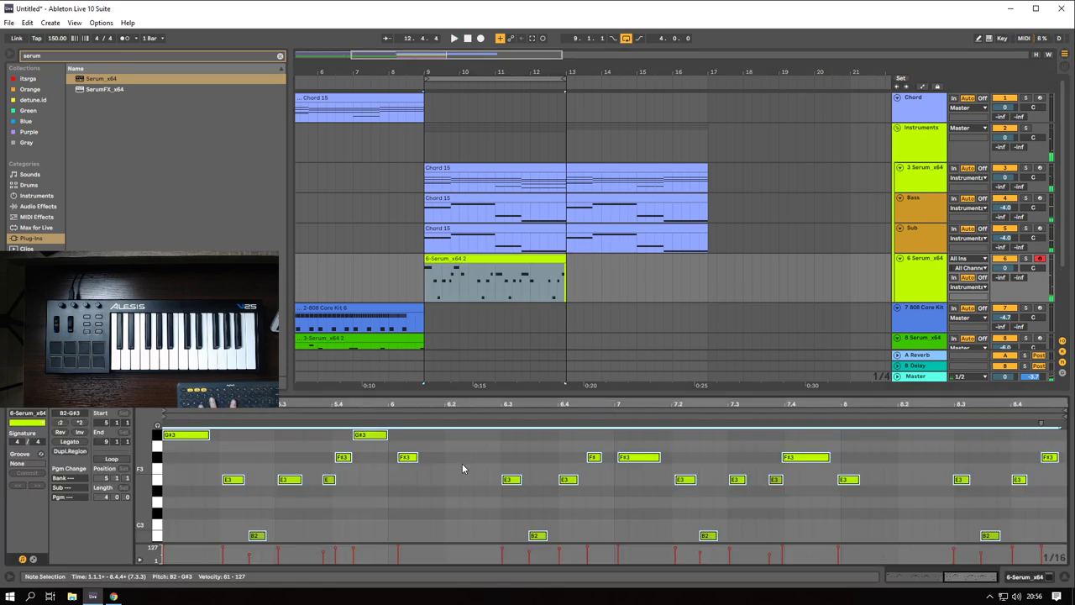
- Try quantizing the recorded notes to 1/8 at 100% and undo it
key(ctrl+shift+u)
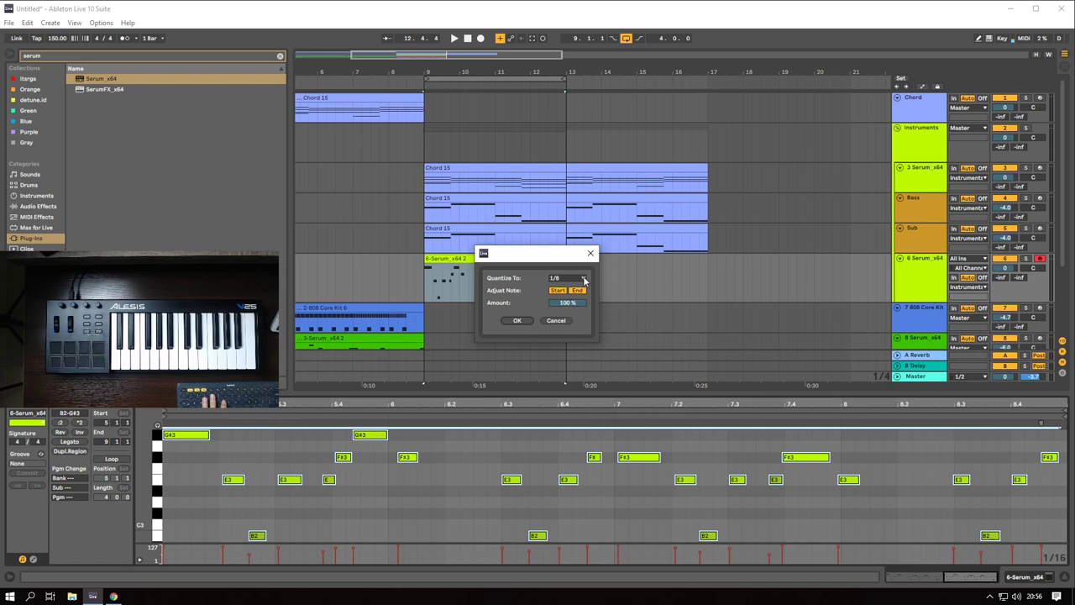
click(516, 321)
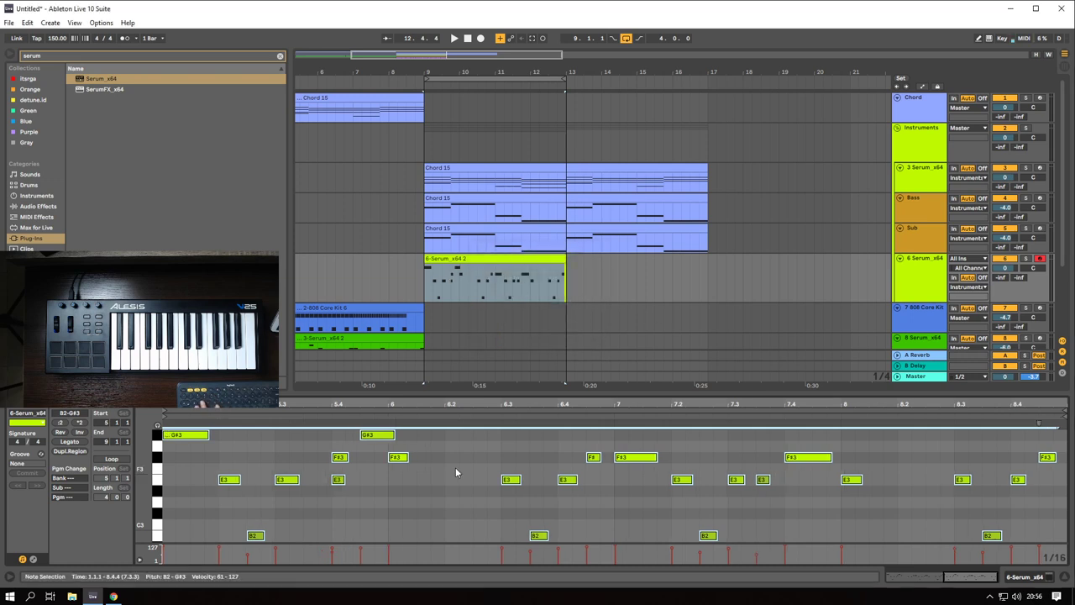
key(ctrl+z)
- Quantize the starts of the recorded notes to 1/16 at 100% and listen to the result
right_click(391, 469)
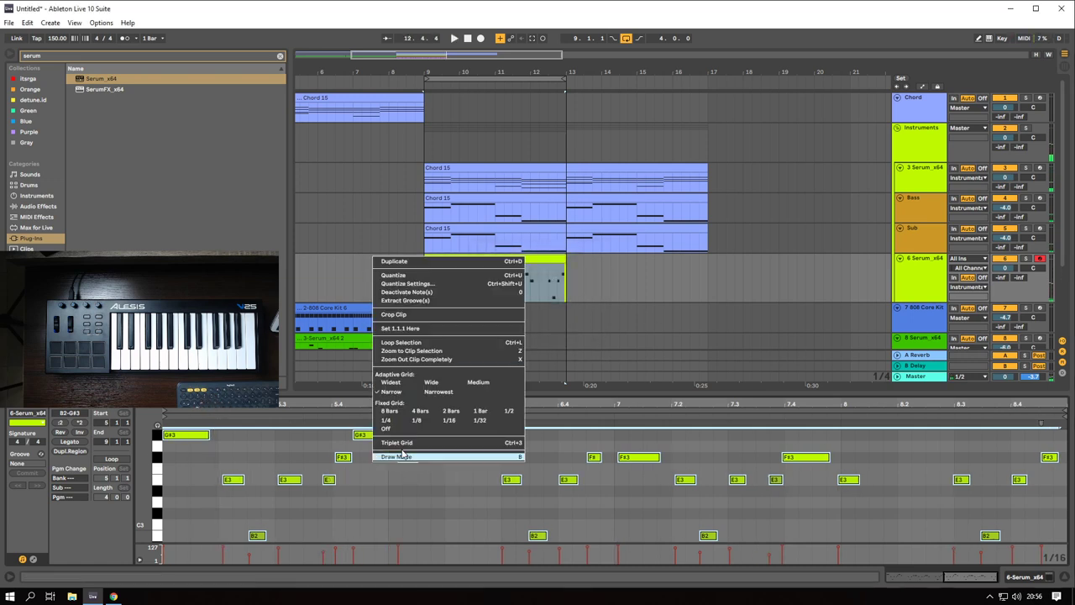
click(449, 284)
click(583, 278)
click(559, 329)
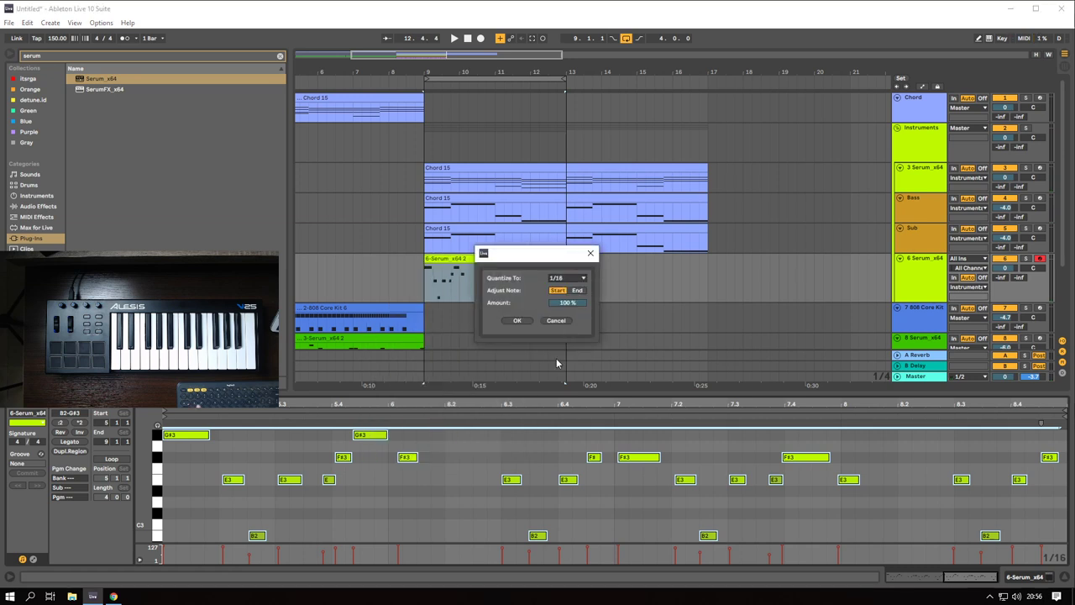
click(519, 321)
key(space)
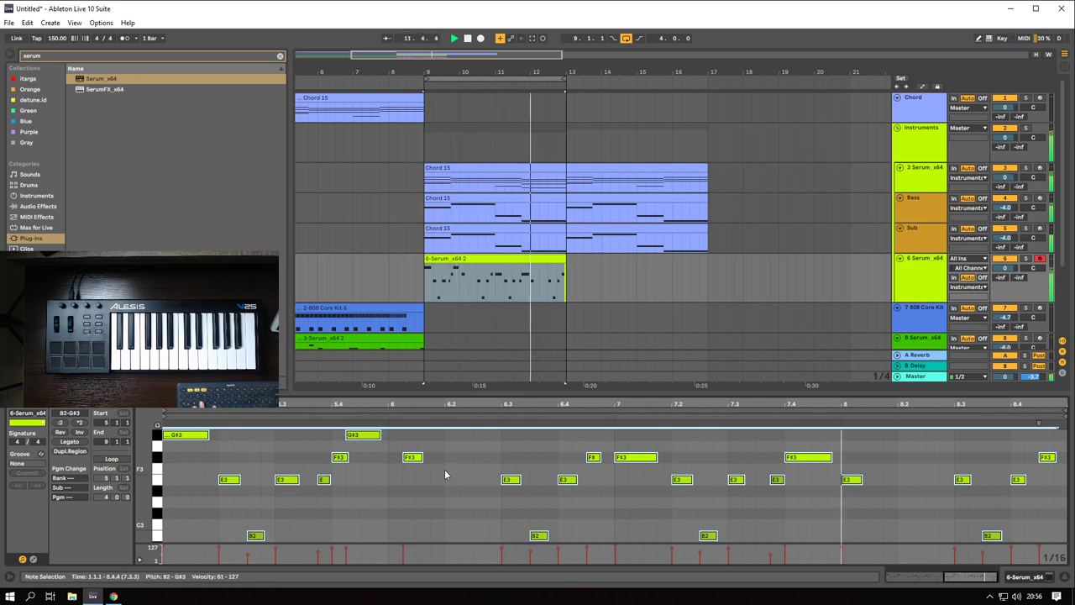
key(space)
- Move the F#3 note just after bar 6 back to 6.1.1, extend it to an eighth note and play the clip
click(422, 477)
click(420, 457)
key(Left)
key(space)
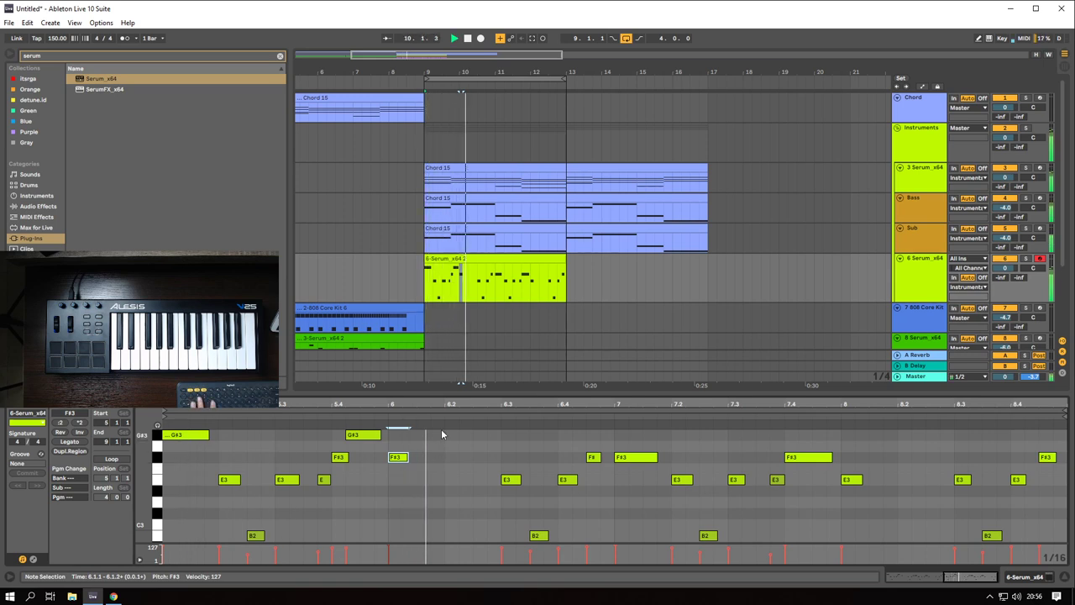
key(space)
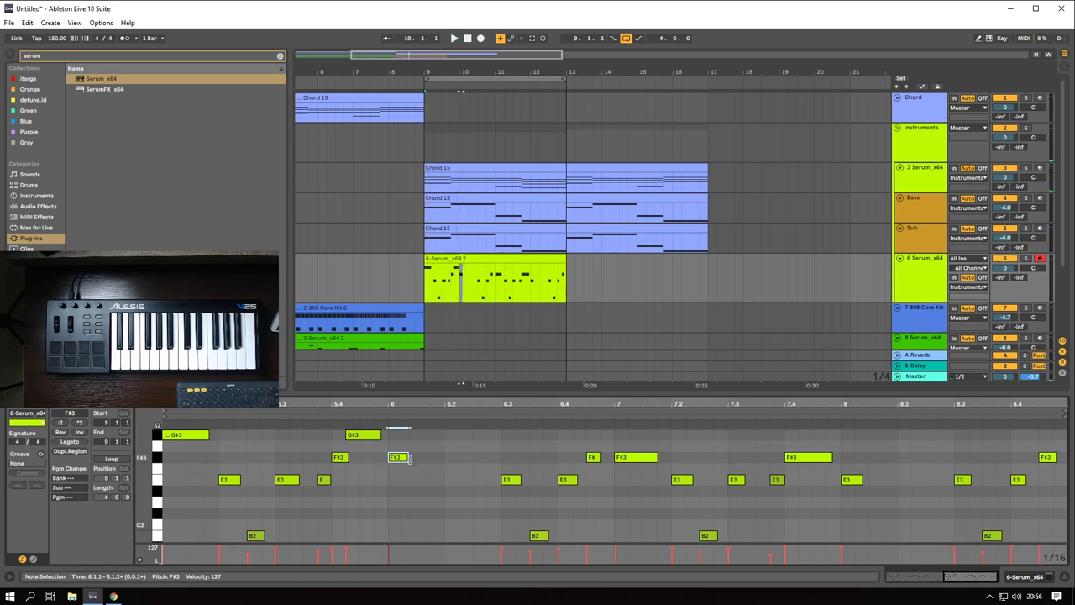
drag(408, 457, 421, 457)
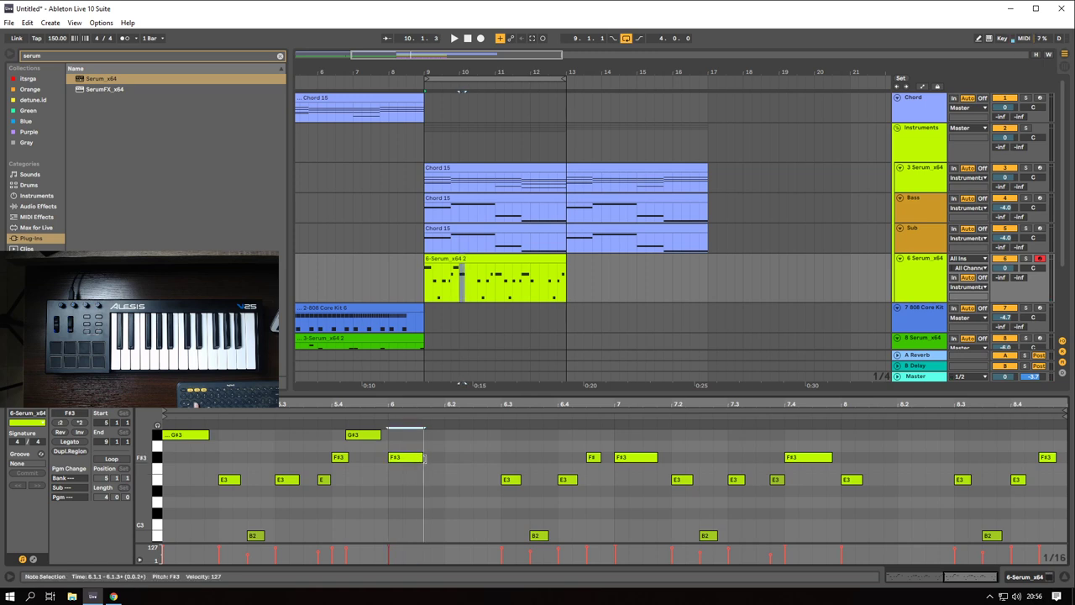
click(426, 487)
key(space)
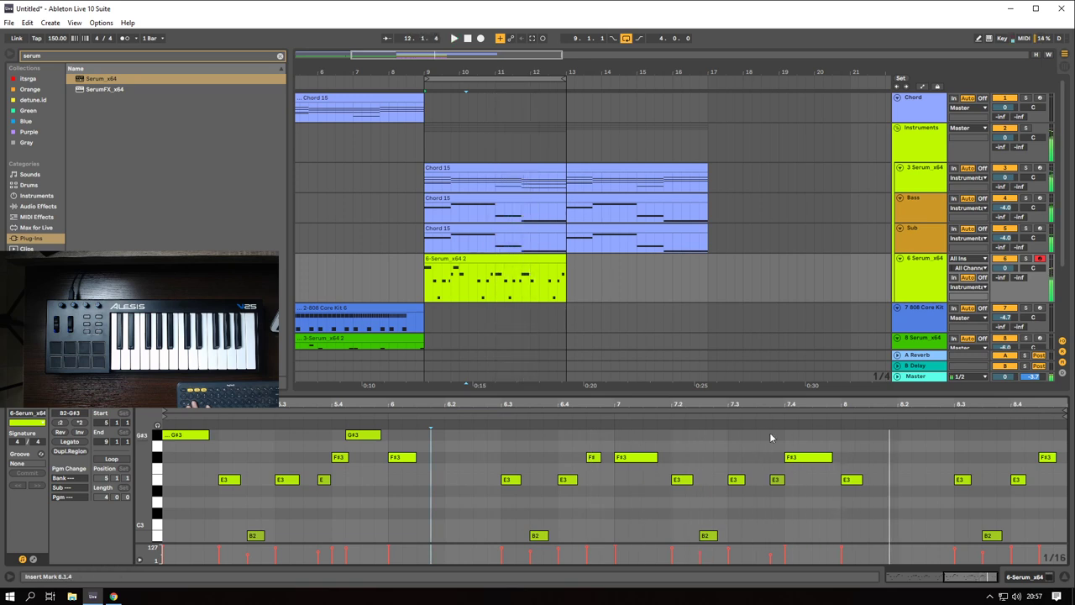
- Lengthen the F#3 note at 7.4.1 slightly past the start of bar 8 and listen to it
click(848, 520)
drag(832, 456, 846, 456)
key(space)
key(space)
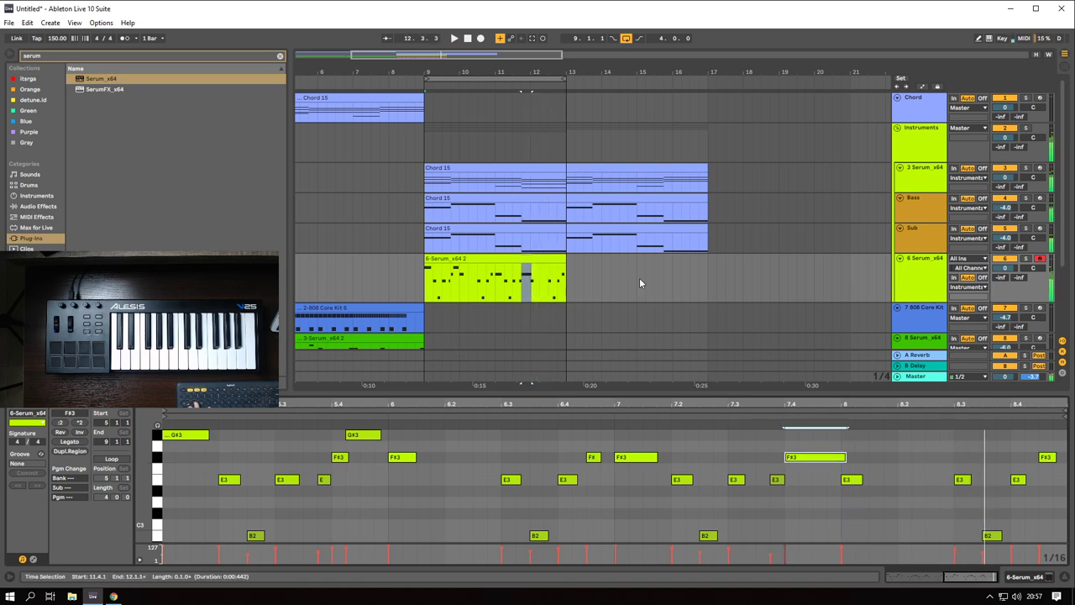
- Solo track 6, enable Mono and Legato voicing in its Serum, listen to the melody and close the plug-in window
click(939, 273)
key(space)
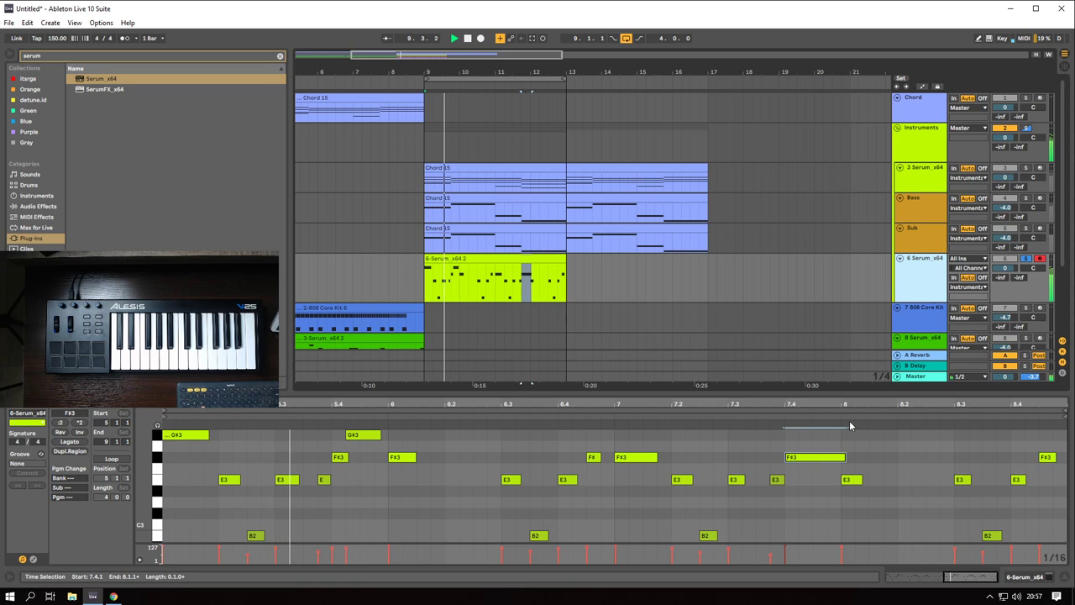
click(925, 283)
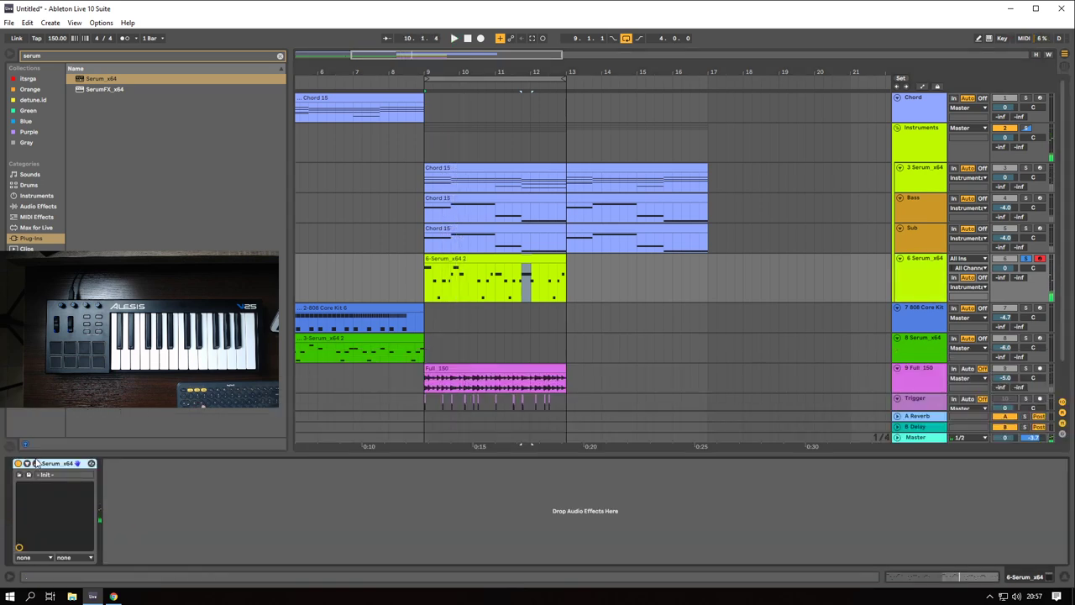
click(35, 463)
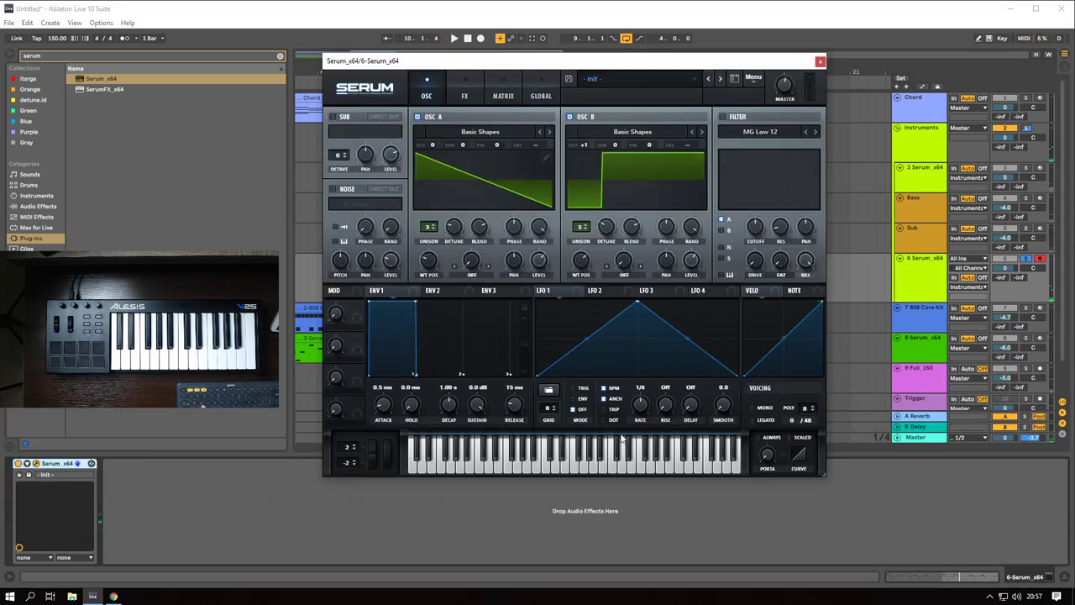
click(753, 408)
click(752, 420)
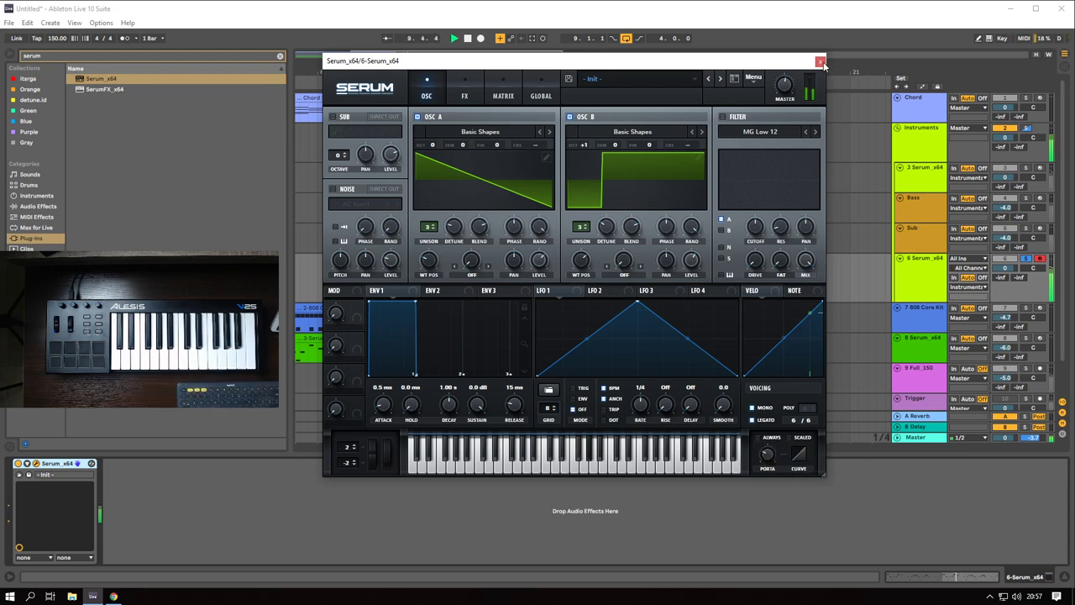
click(820, 61)
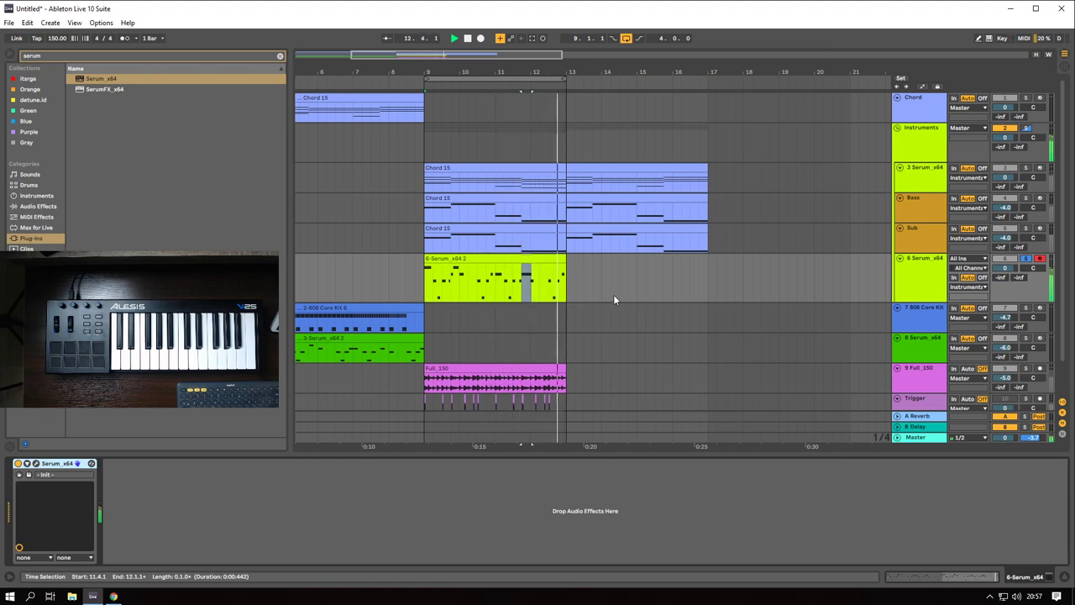
- Duplicate track 6's melody clip to bar 13, unsolo the track and play from bar 9
click(532, 259)
key(space)
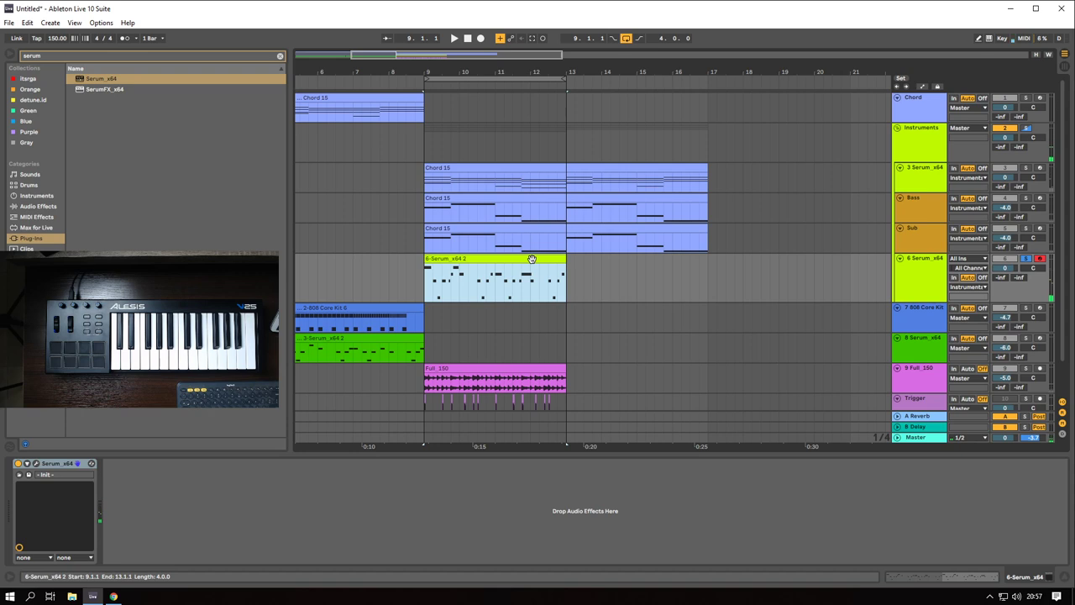
key(ctrl+d)
click(454, 318)
key(space)
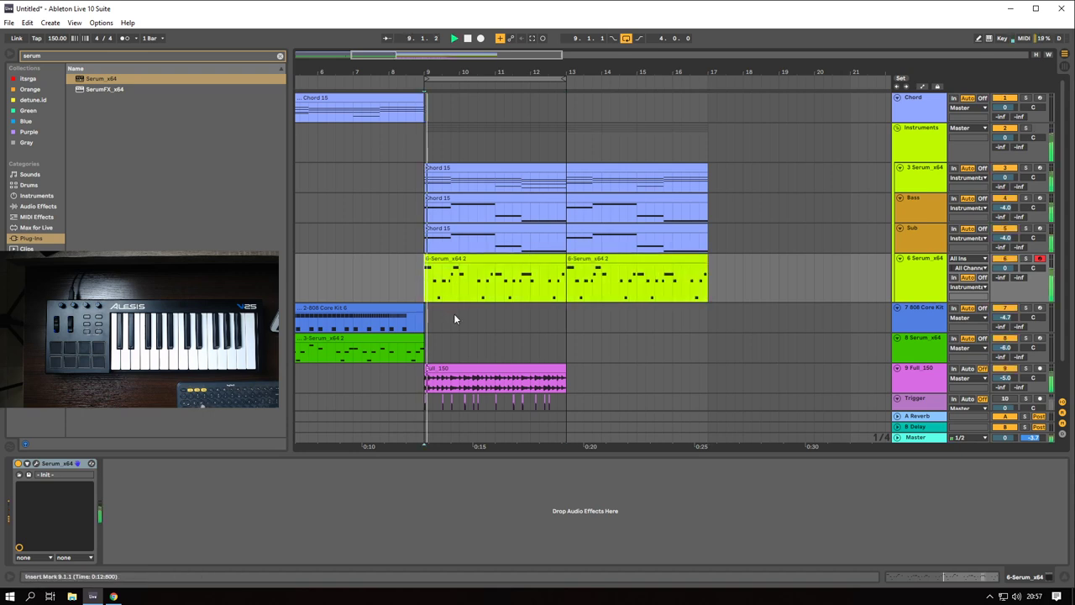
- Duplicate the Full_150 loop and the Trigger clips from bars 9–13 so they also cover bars 13–17
scroll(455, 316, down, 2)
click(464, 329)
drag(425, 340, 536, 376)
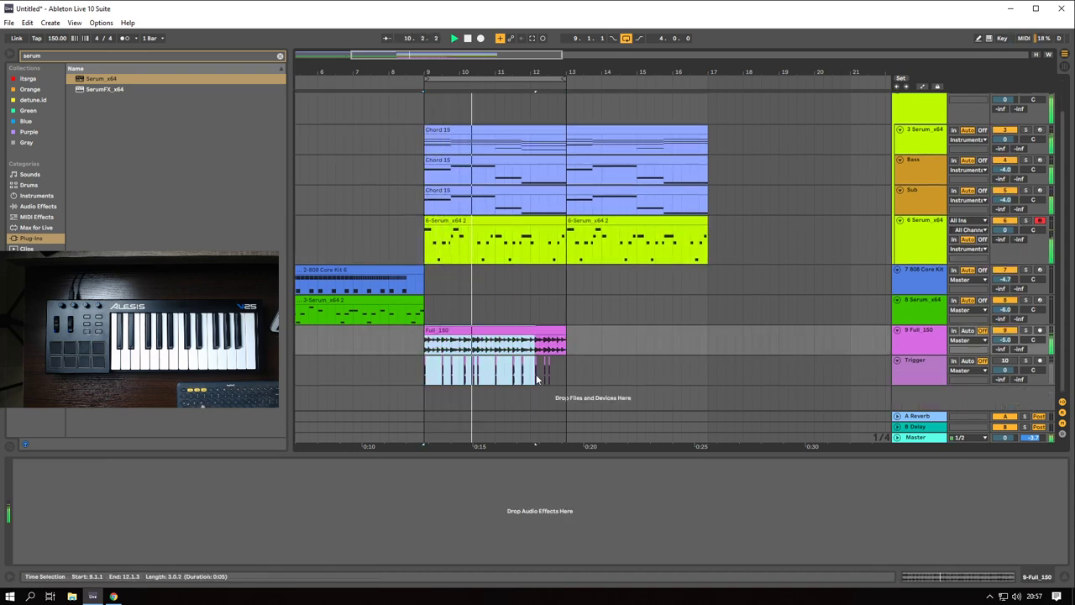
key(ctrl+d)
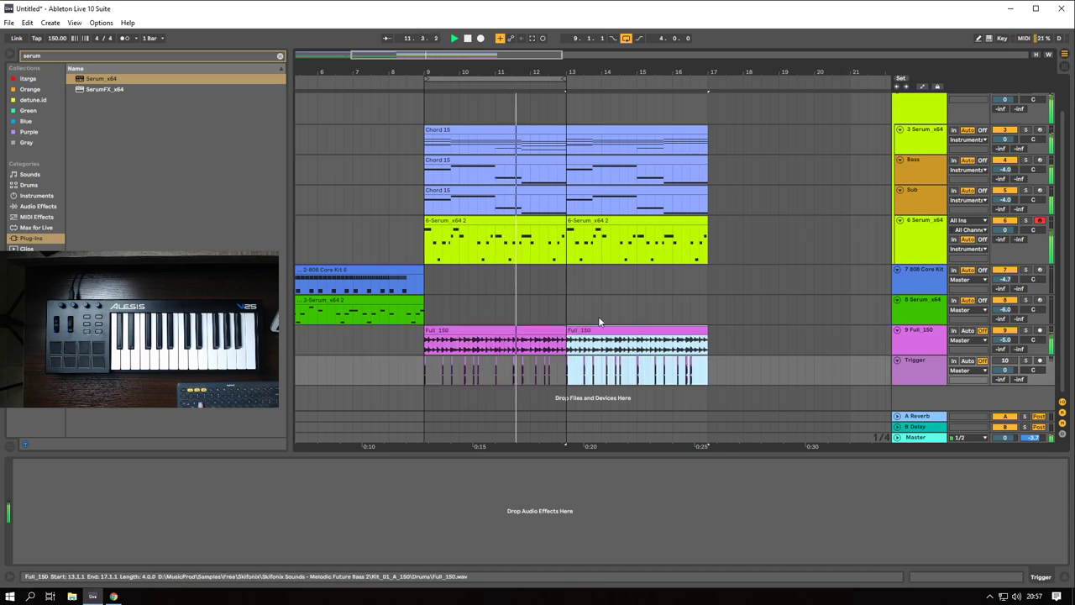
- Turn off the arrangement loop, play through the duplicated section and restart playback from bar 13
scroll(796, 259, up, 2)
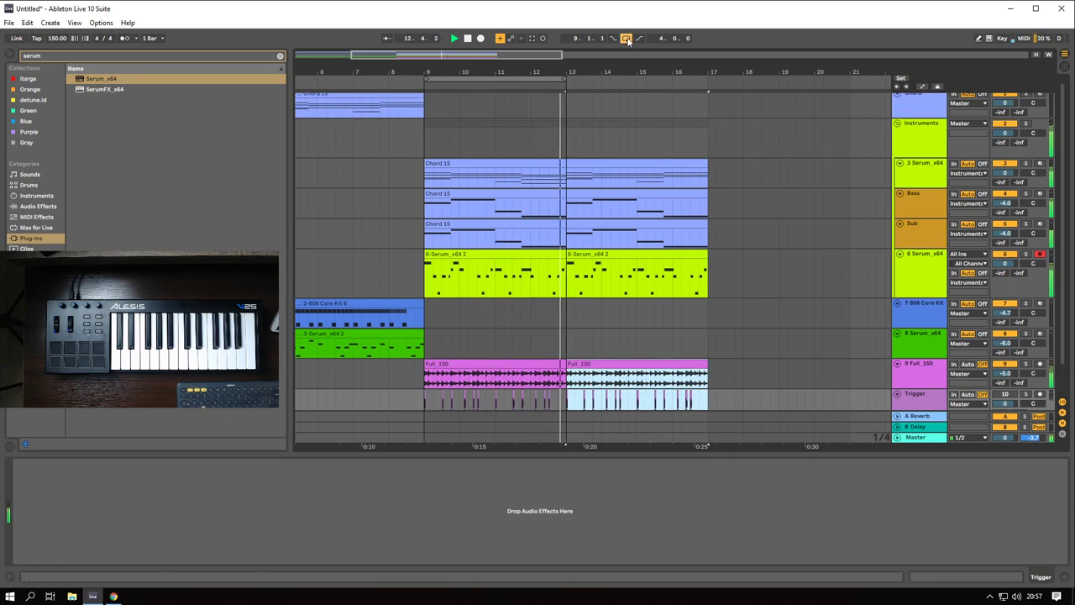
click(917, 269)
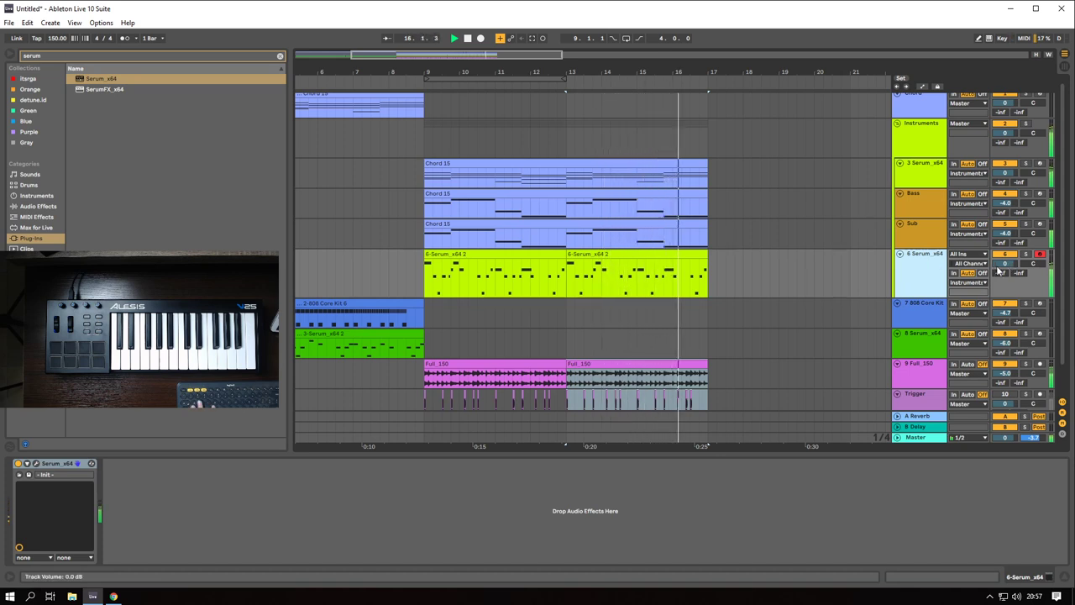
key(space)
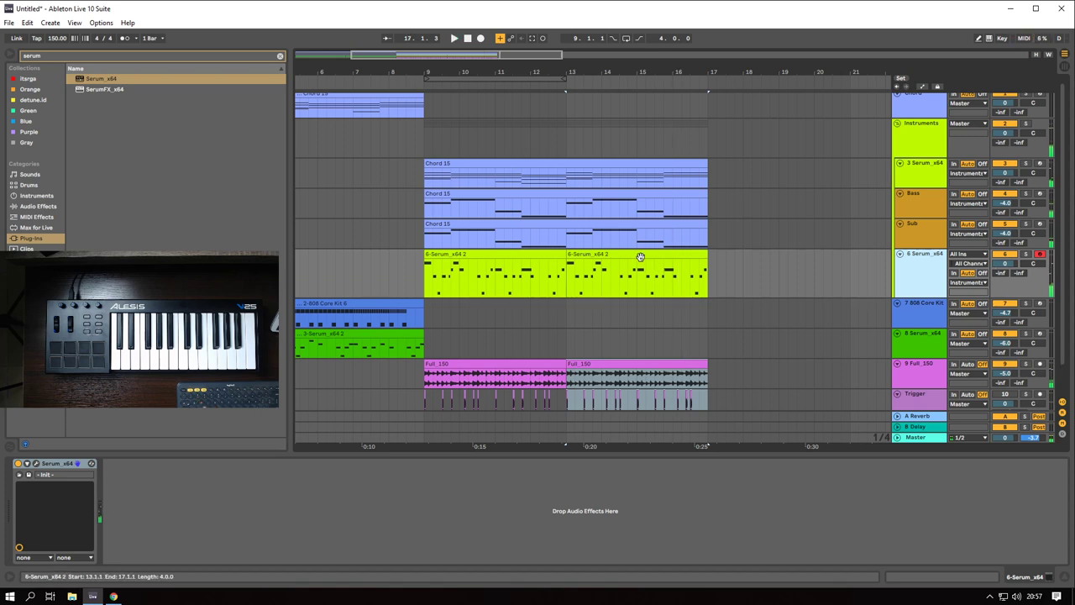
click(564, 280)
key(space)
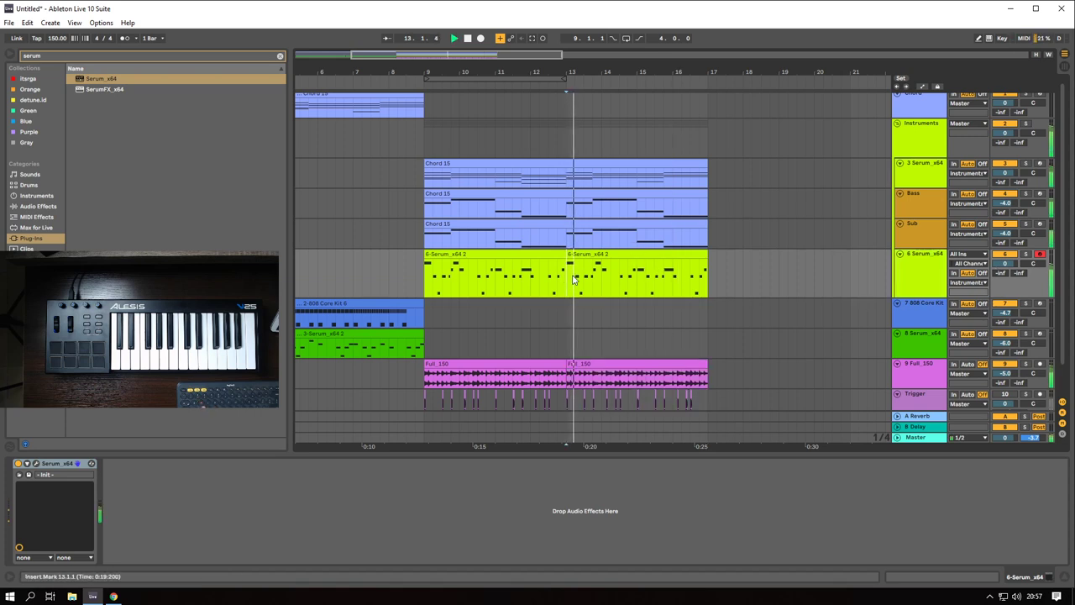
- Open track 6's melody clip at bar 13 for note editing and play it through to review the second half
double_click(635, 257)
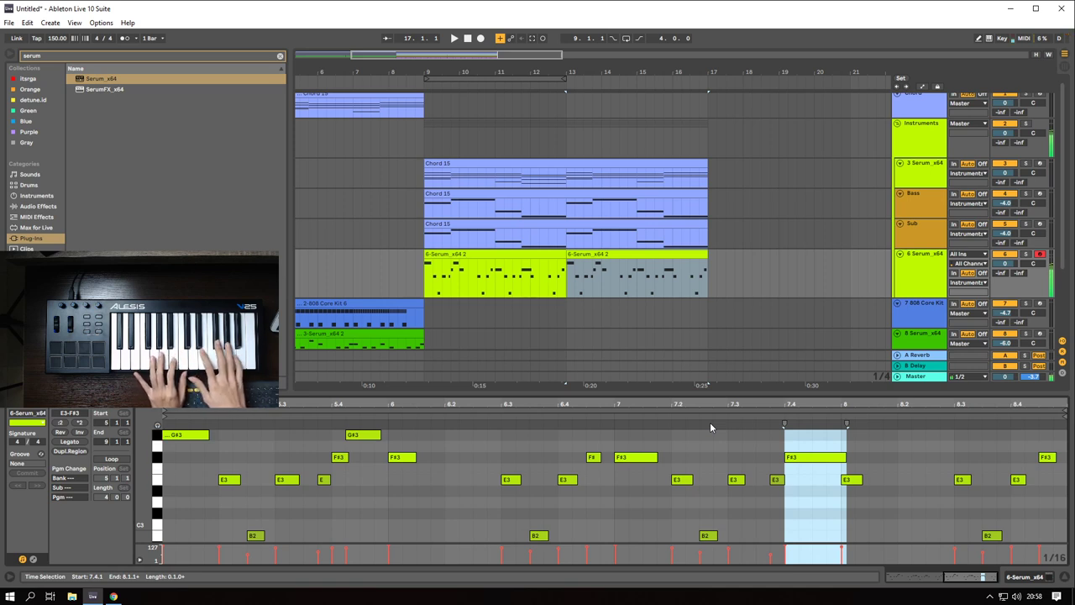
key(space)
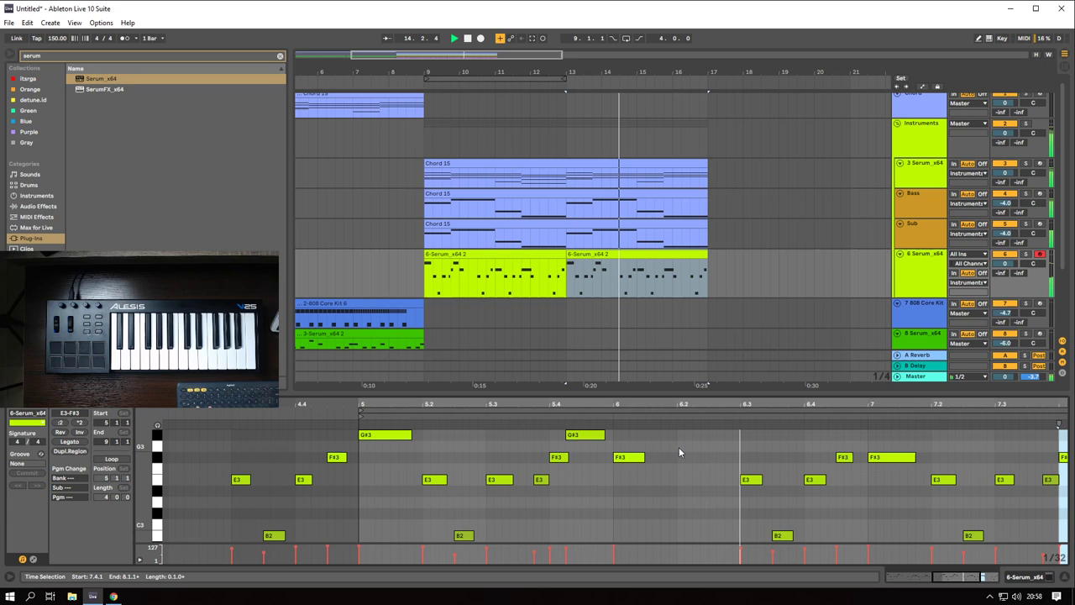
scroll(764, 462, down, 4)
scroll(766, 462, up, 2)
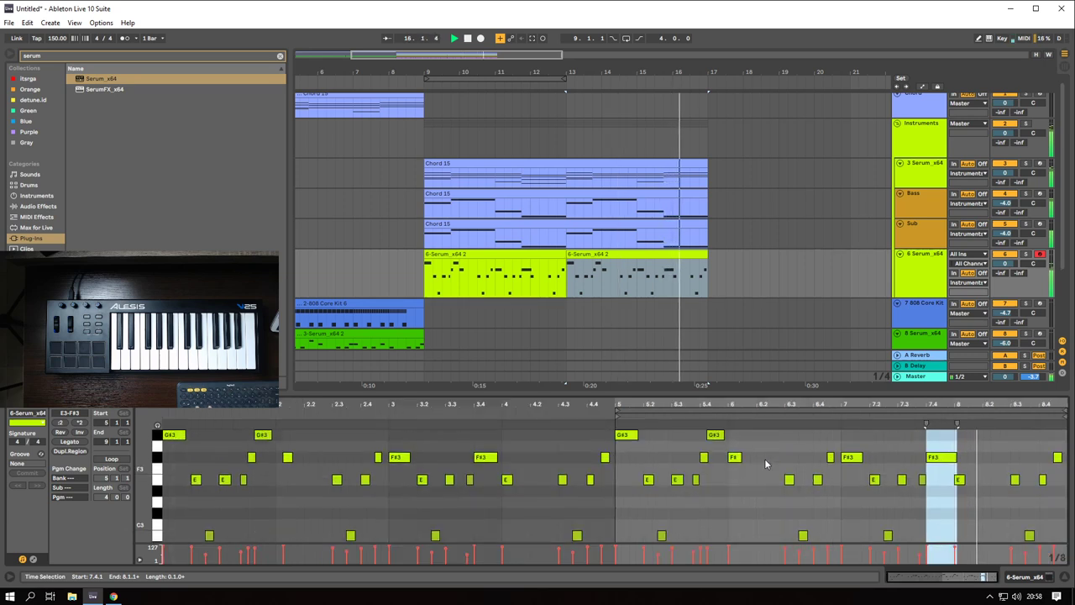
key(space)
key(space)
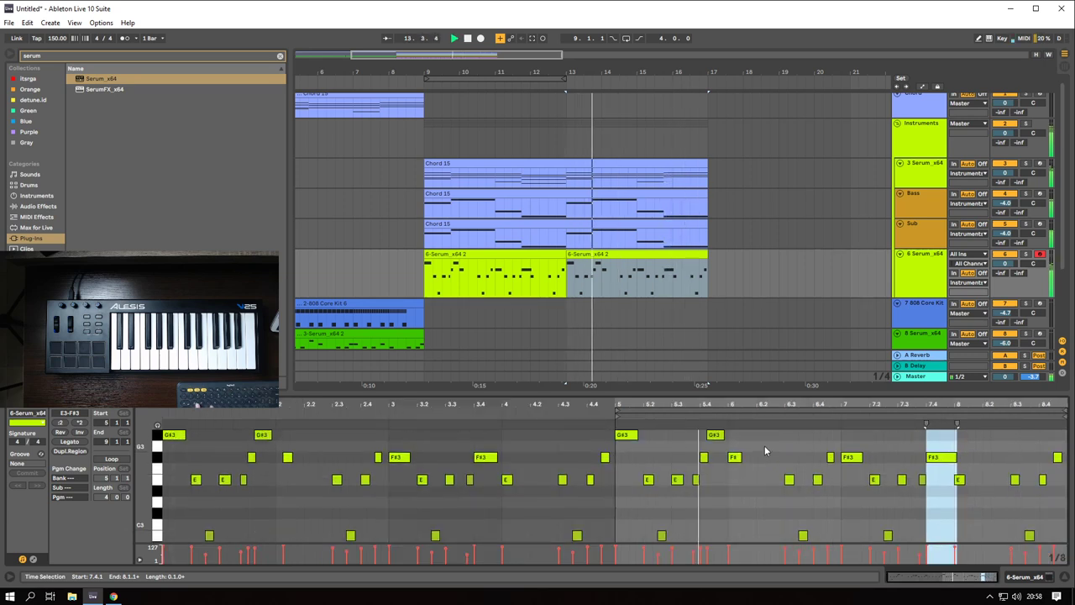
key(space)
- Raise the note at 7.1 to G#3 and the short note at 7.2 to B3 in the clip
click(853, 458)
key(Up)
key(Up)
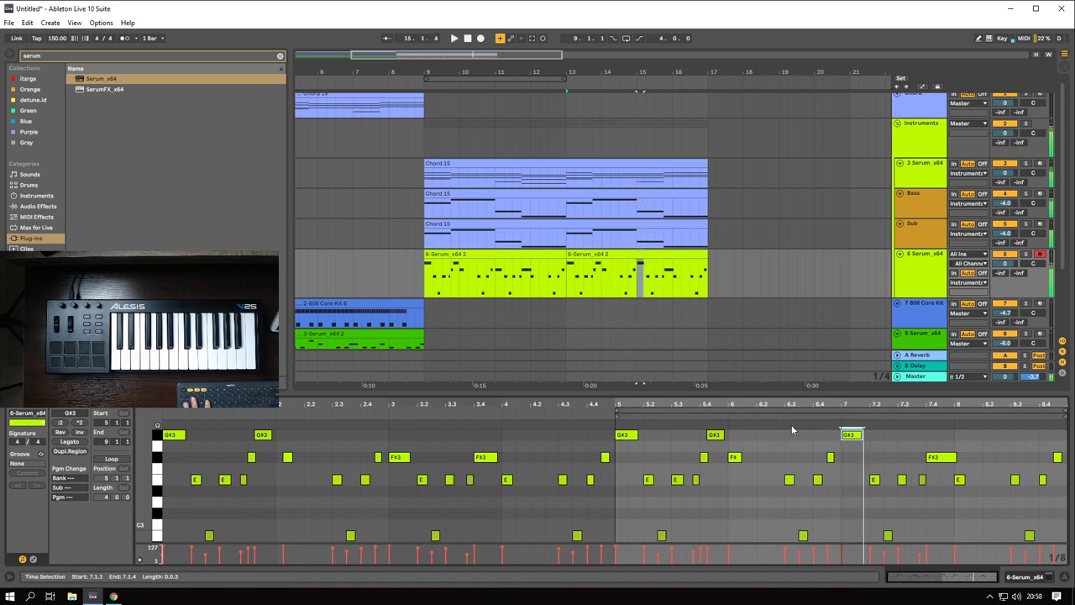
scroll(924, 477, up, 1)
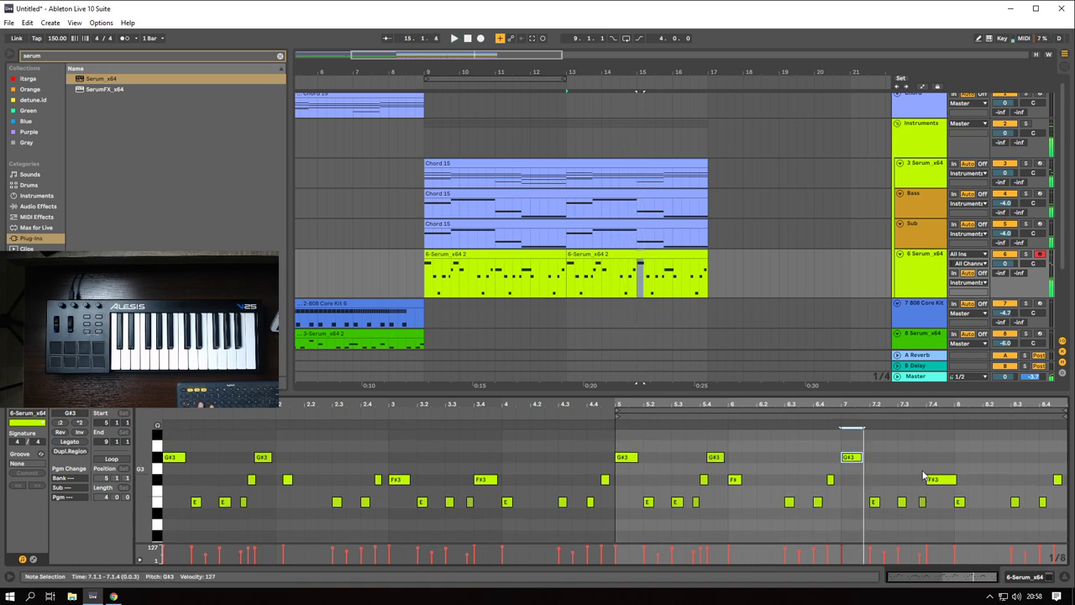
double_click(874, 491)
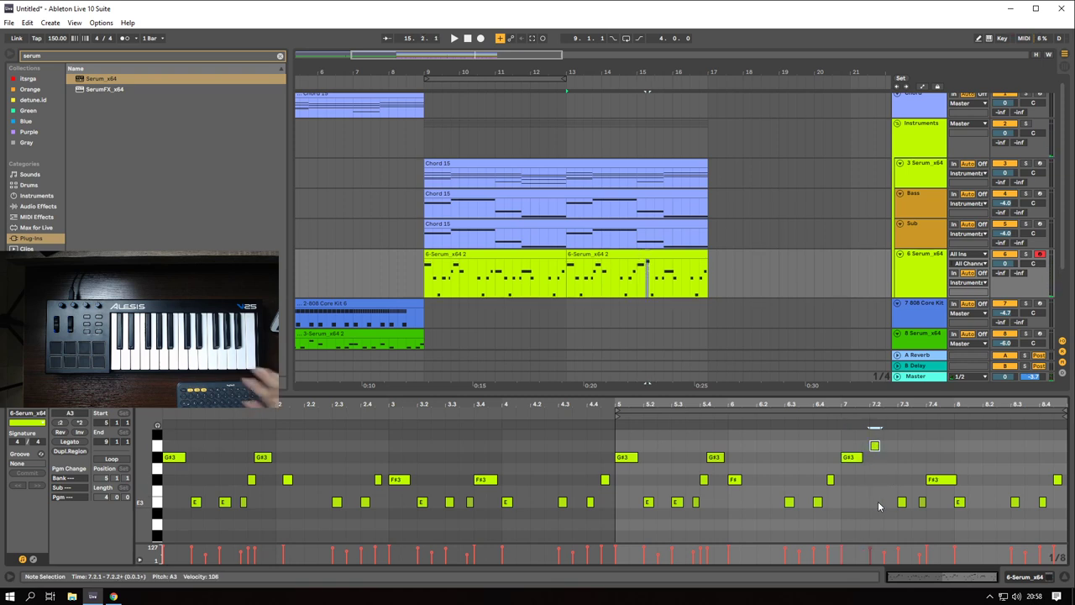
key(Up)
key(Up)
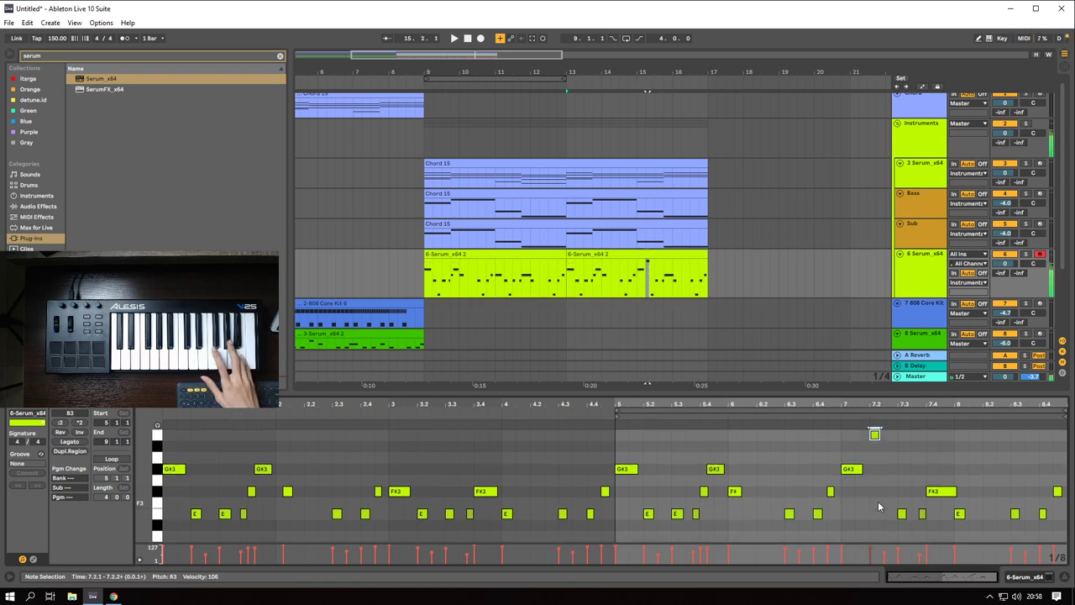
- Continue the descending run with A3 before beat 7.3 and G#3 on beat 7.3, checking it by playback
double_click(901, 503)
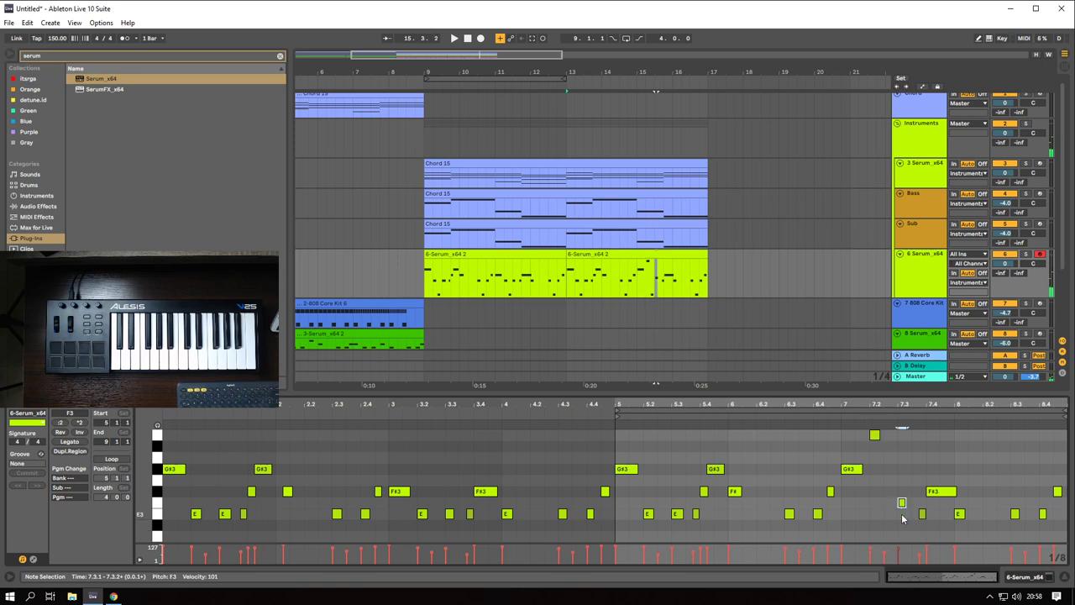
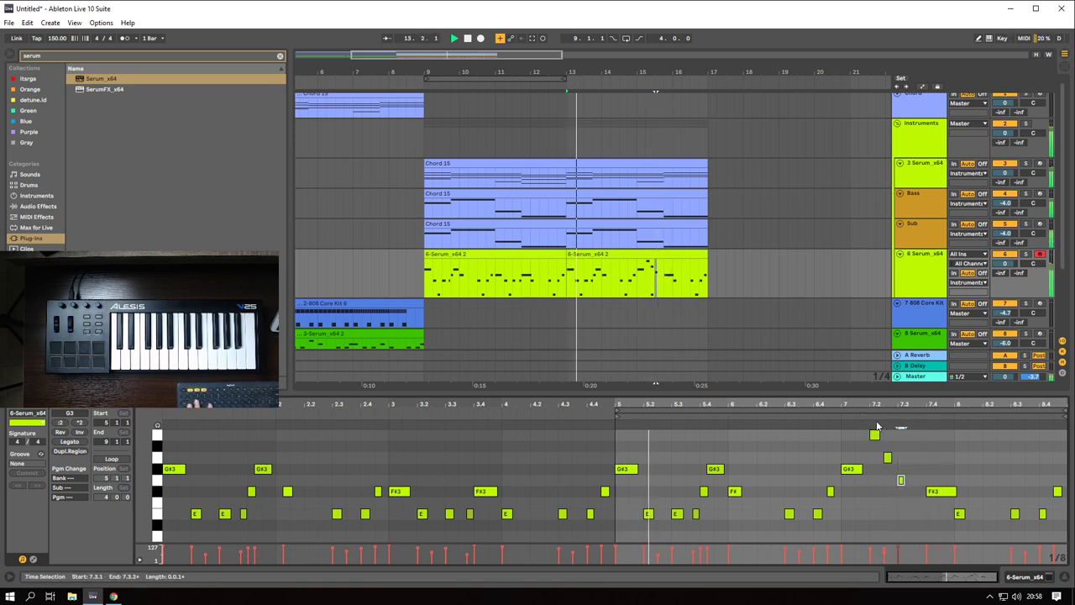
scroll(920, 458, up, 1)
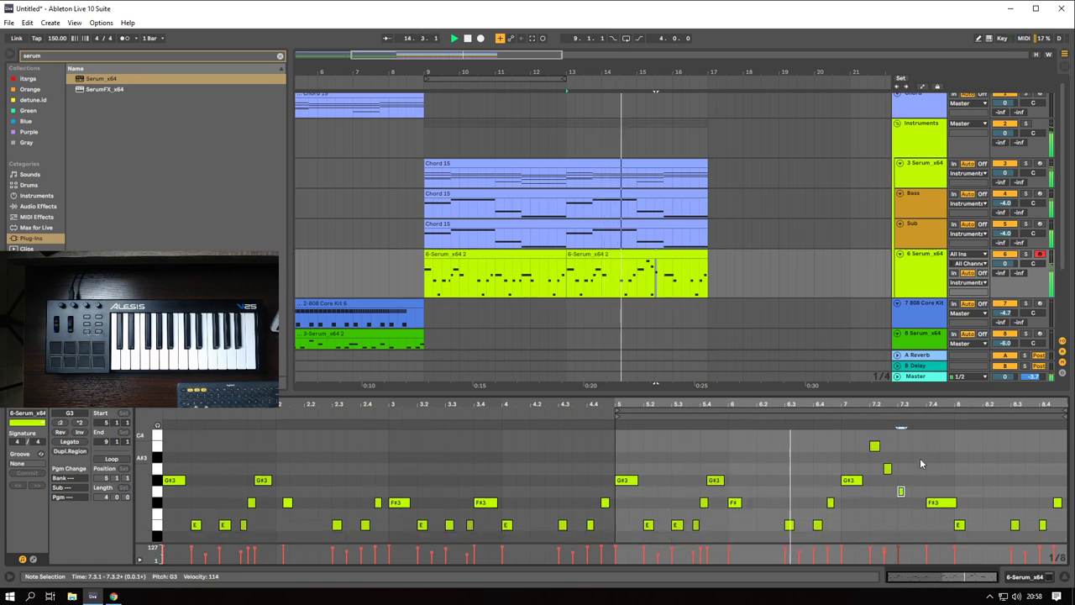
key(space)
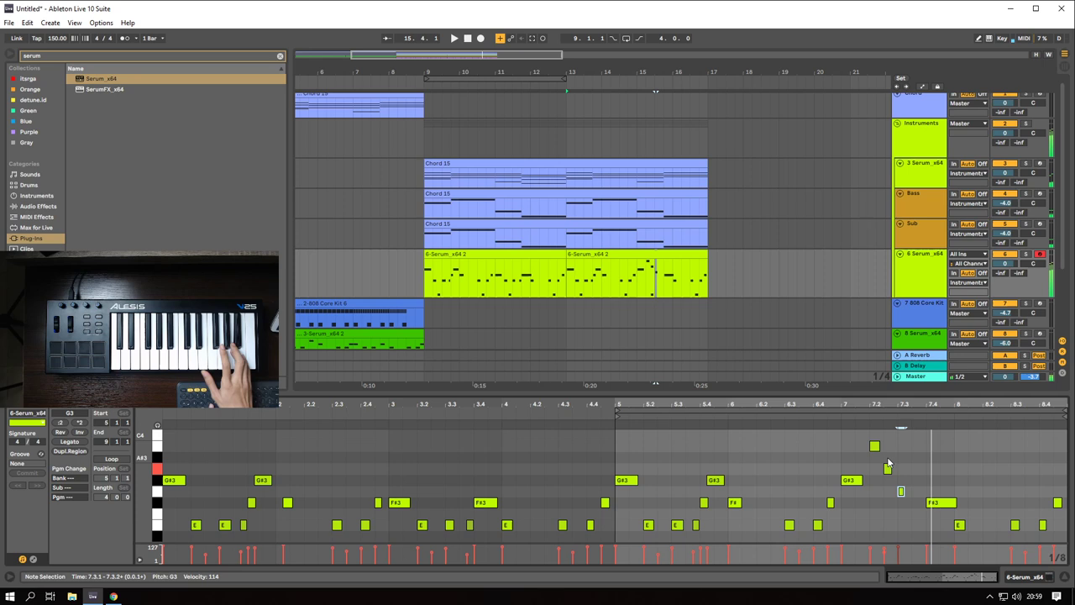
click(902, 494)
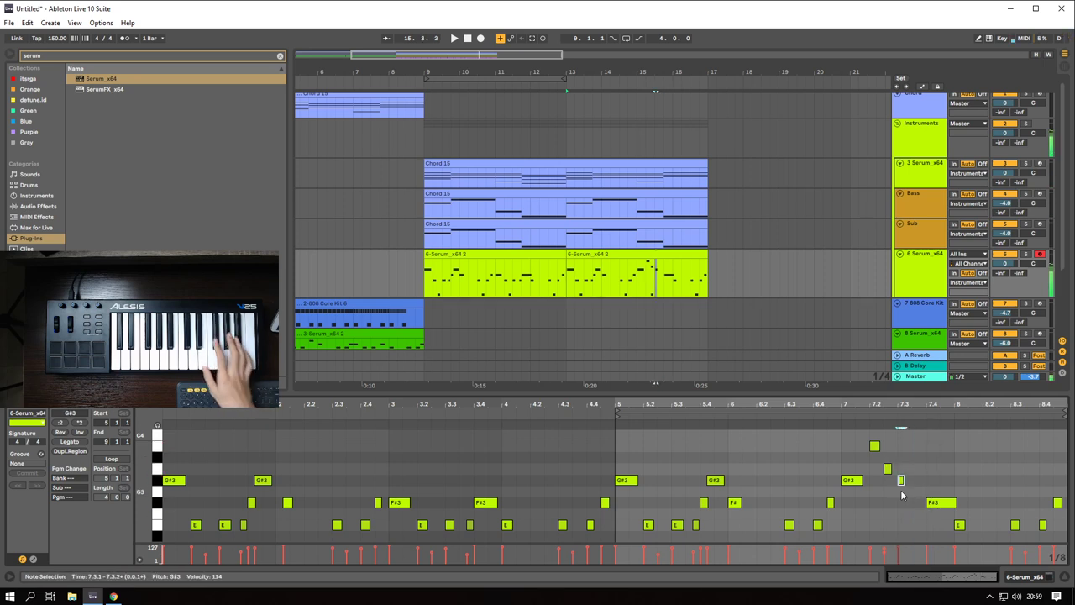
- Lengthen the G#3 note at 7.3, keep the F#3 starting at 7.4, and replay from bar 7
drag(932, 504, 935, 505)
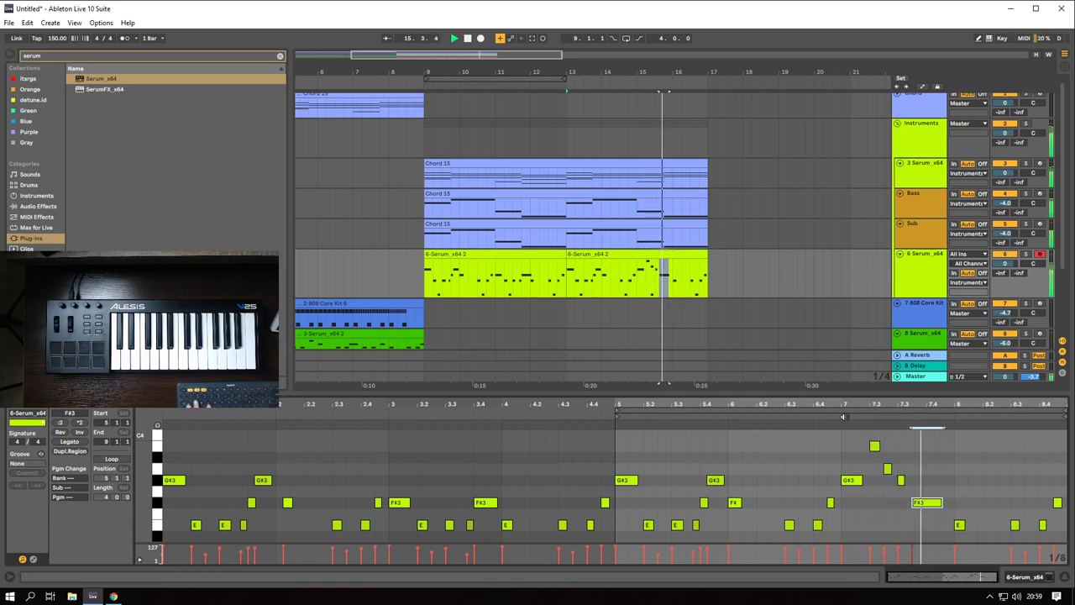
key(Right)
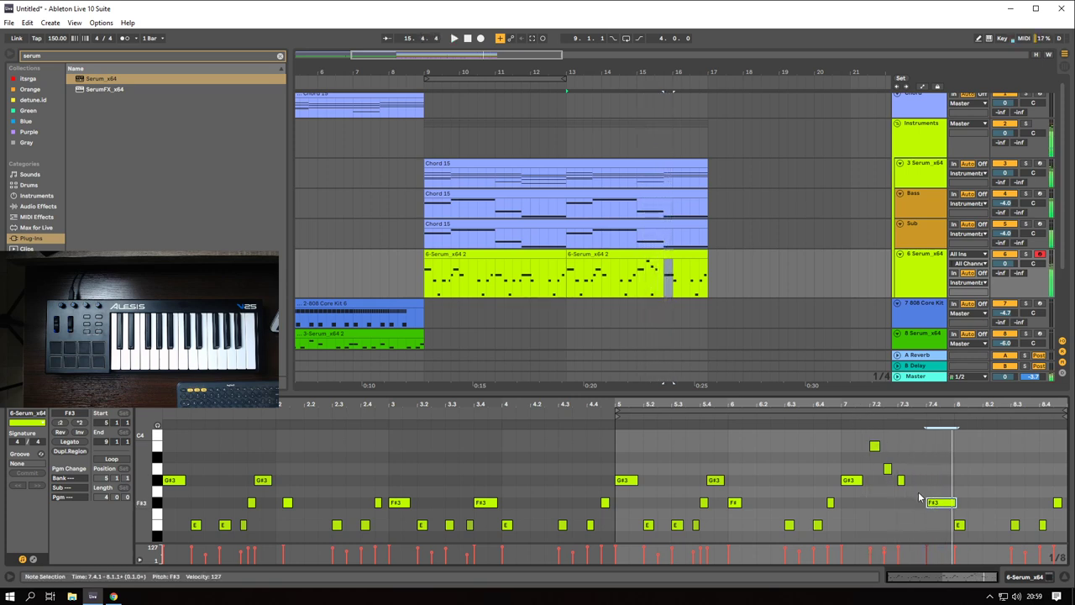
drag(903, 482, 914, 481)
click(847, 417)
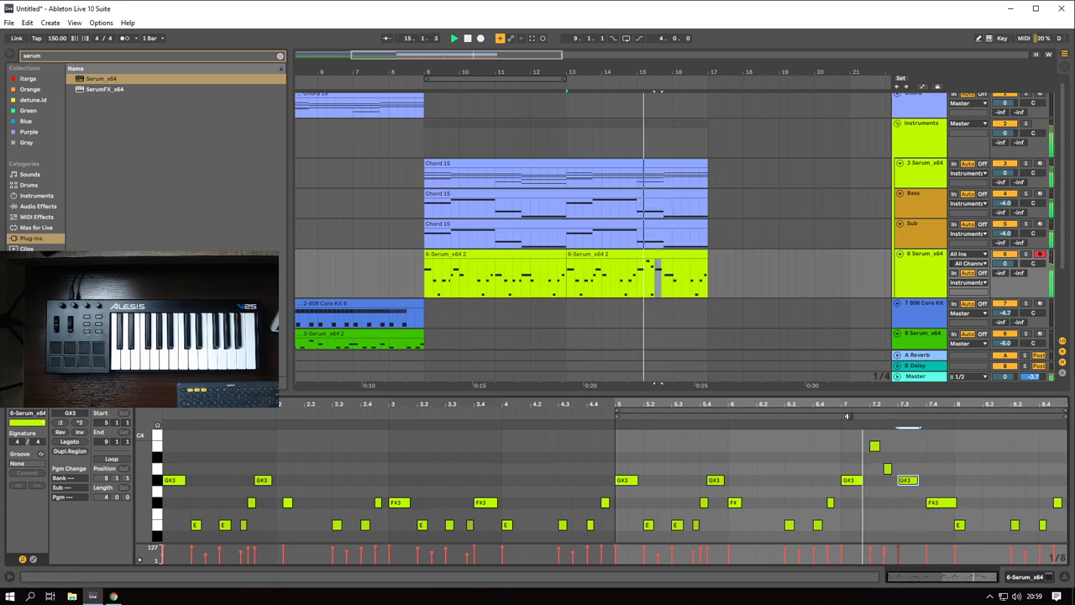
- Trim the end of the F#3 note at 7.4 slightly and delete the E3 and F#3 notes following the E3 at 8.1
key(space)
drag(955, 502, 953, 503)
click(863, 417)
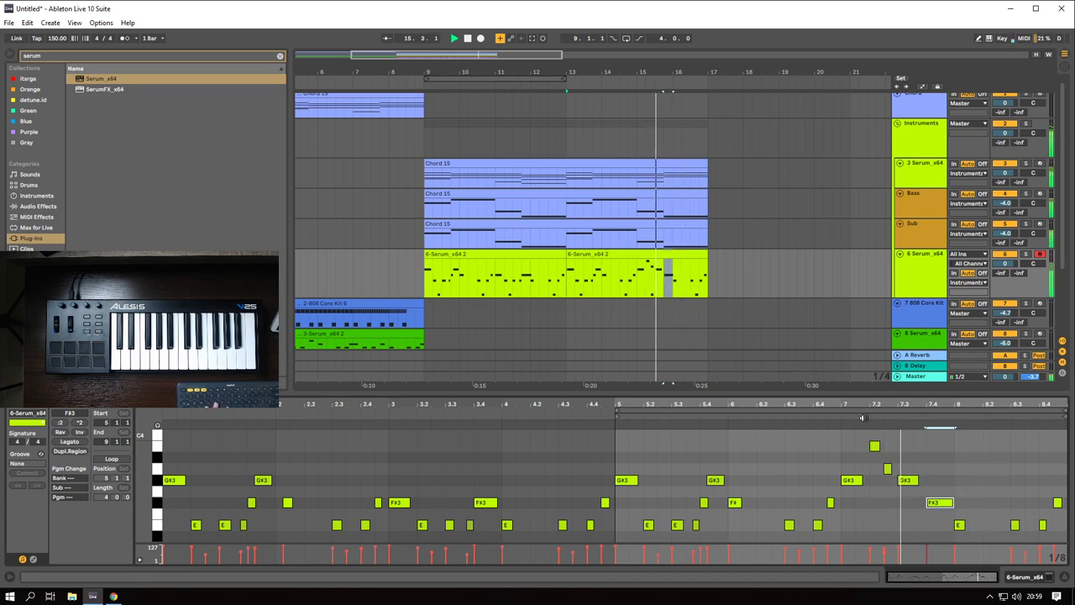
key(space)
click(1003, 483)
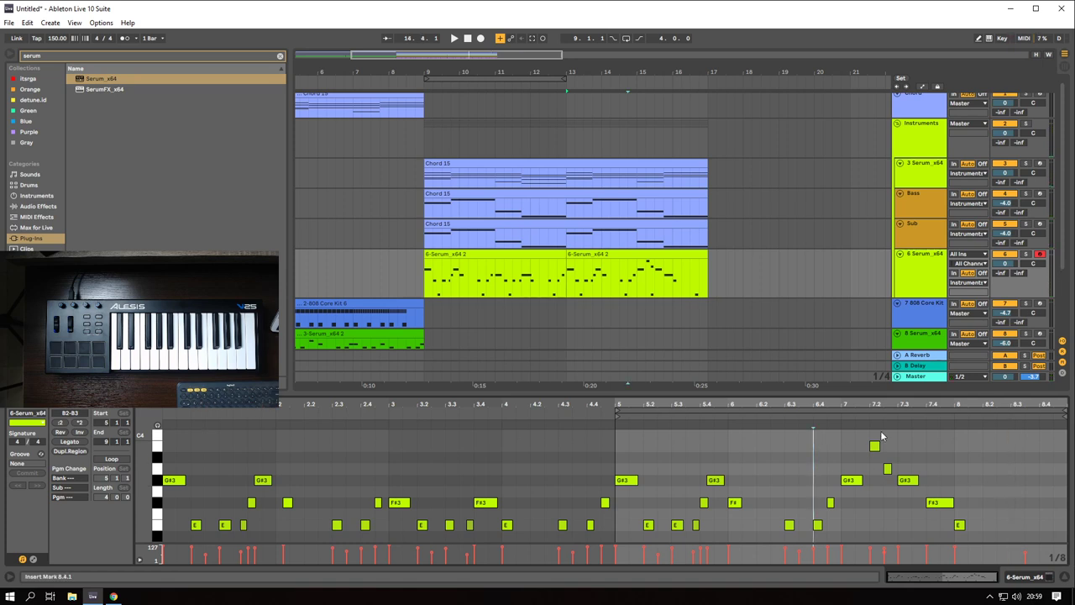
- Quantize the descending notes from B3 at 7.2 to E3 at 8.1 to 1/8 and make them legato
drag(872, 428, 990, 533)
key(ctrl+shift+u)
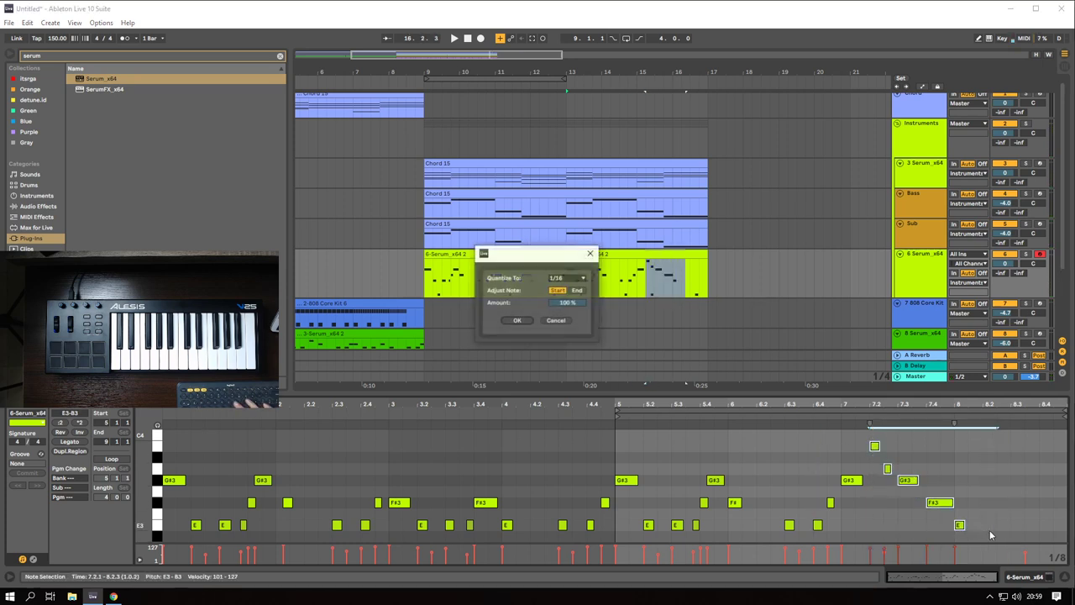
click(583, 280)
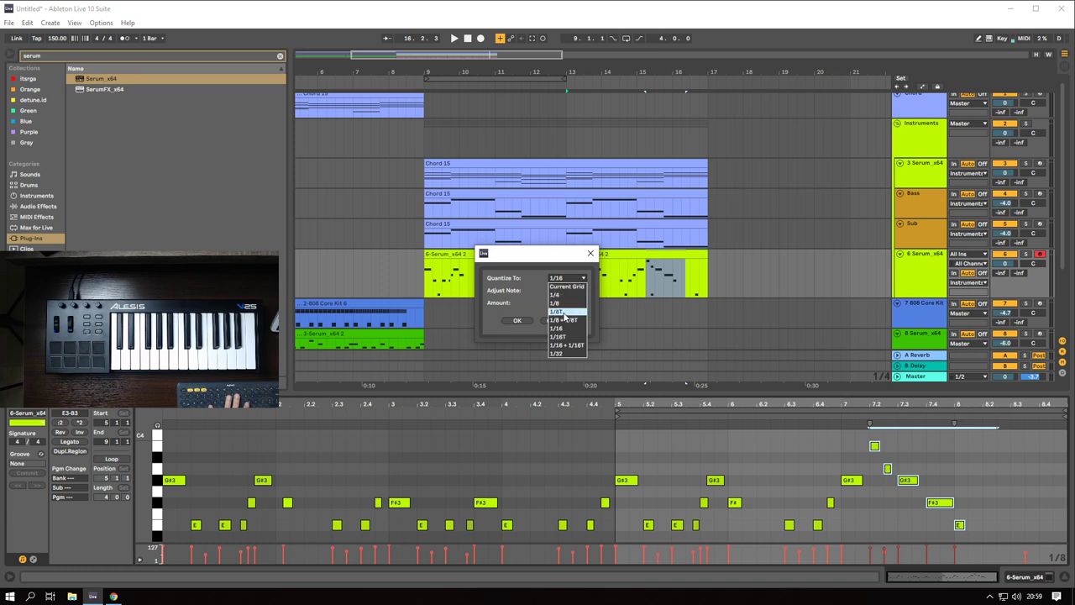
click(563, 304)
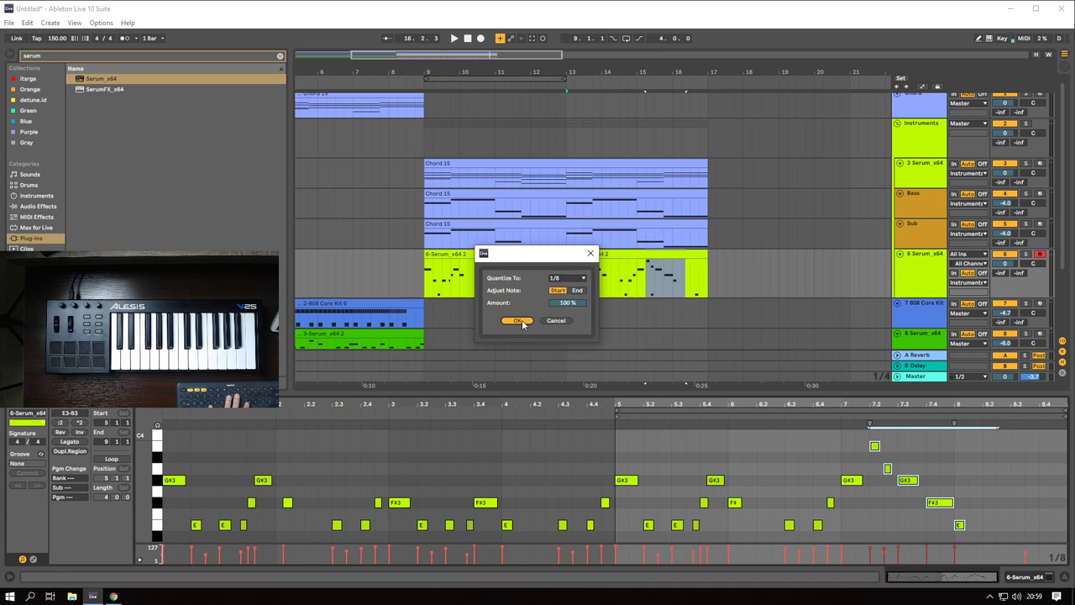
click(518, 321)
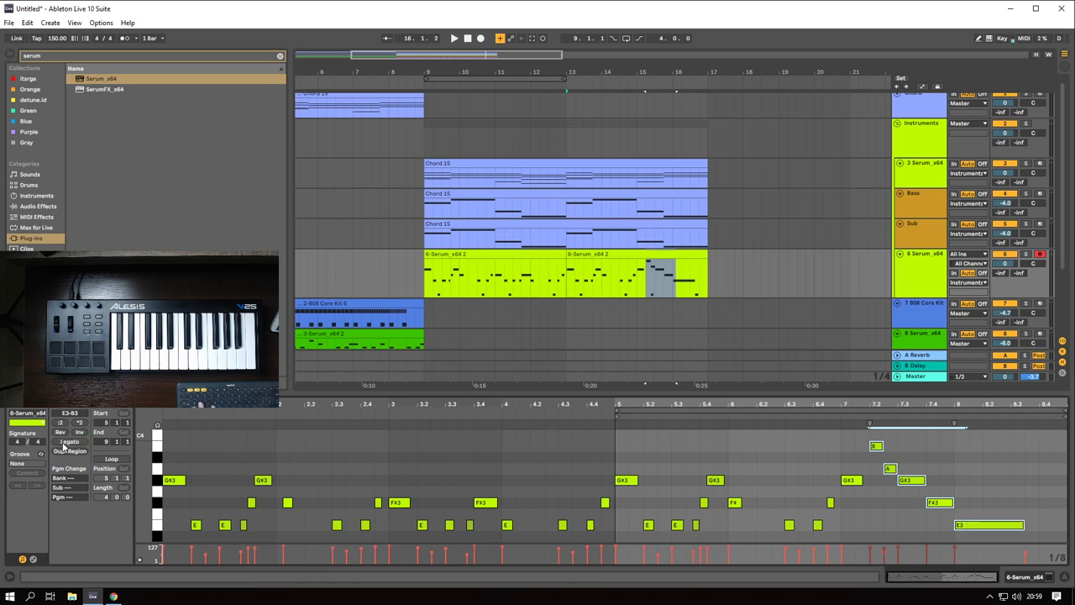
- Shorten the final E3 note to end at 8.2 and delete the B2 note at 8.3.3
click(1003, 470)
scroll(1004, 471, down, 2)
drag(1023, 481, 967, 480)
double_click(1030, 536)
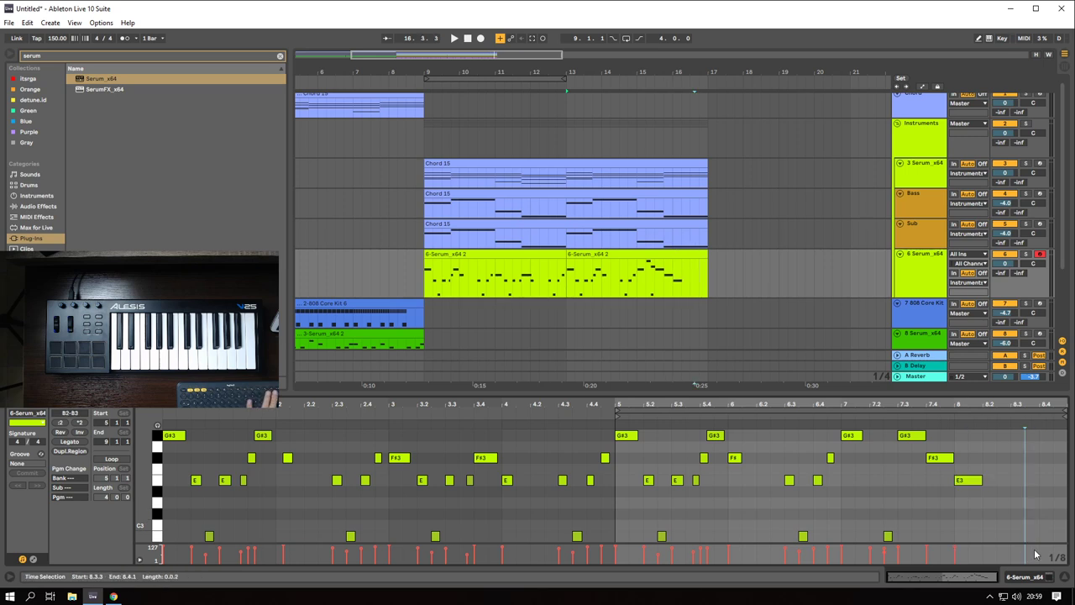
- Replay from just before bar 7, halve the G#3 note at 7.3 and add an E3 note at 7.3.3
click(820, 418)
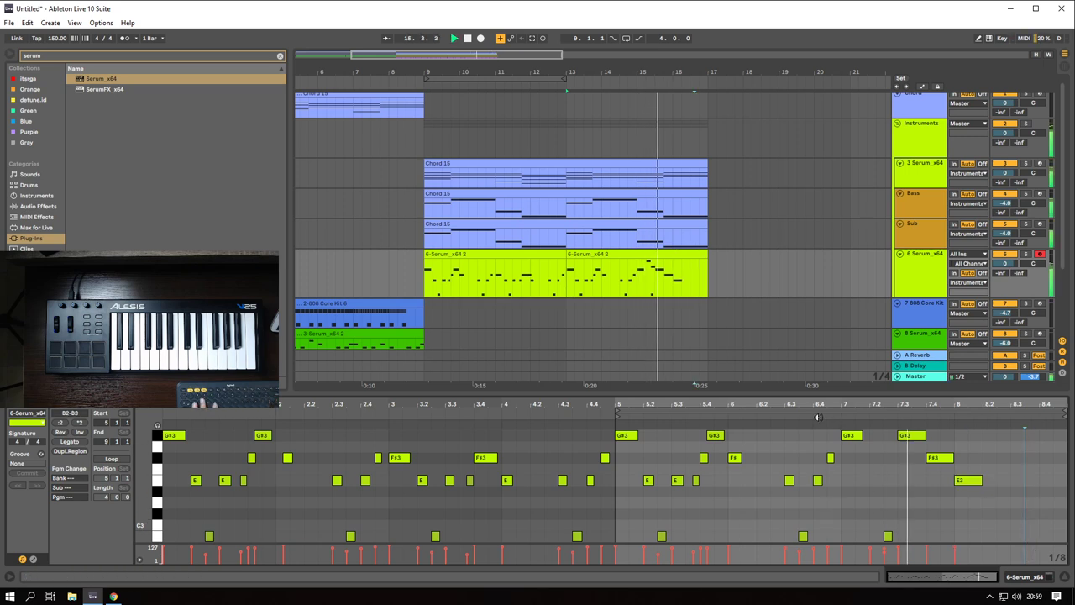
scroll(950, 477, up, 2)
click(820, 407)
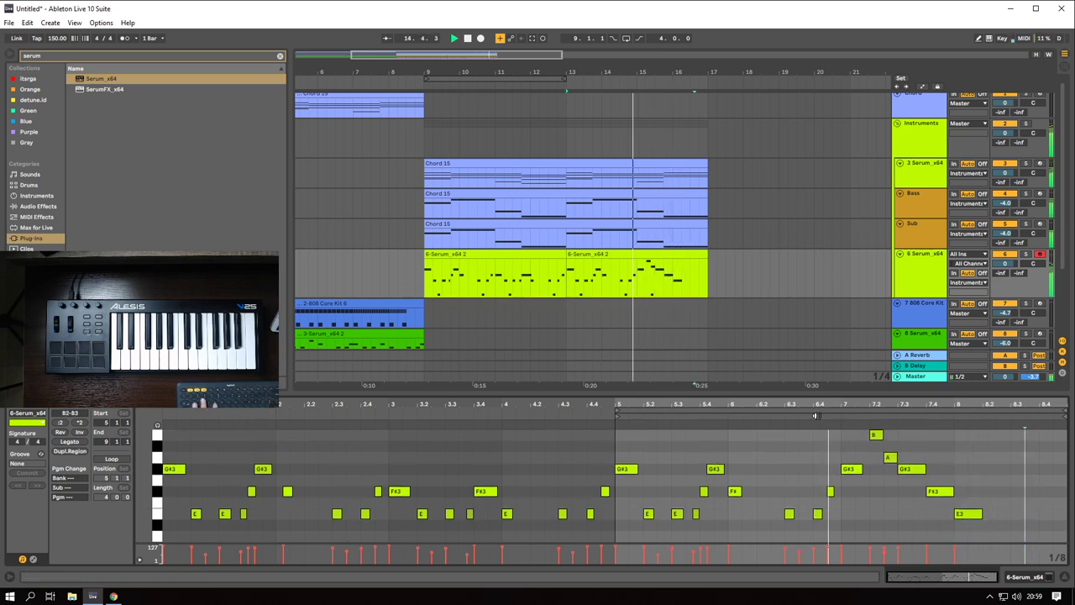
drag(925, 467, 913, 468)
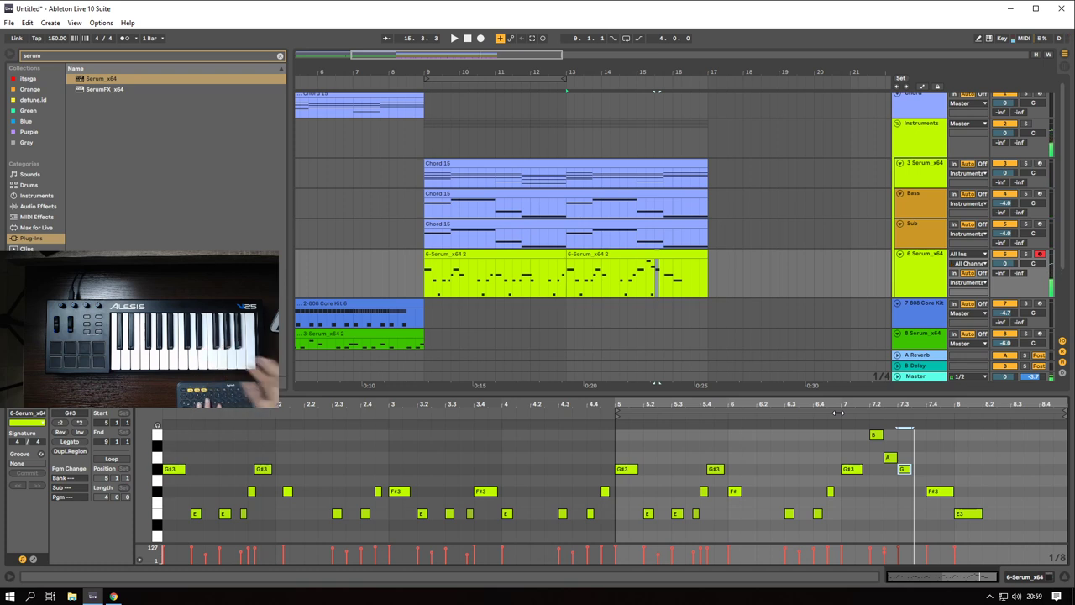
double_click(922, 513)
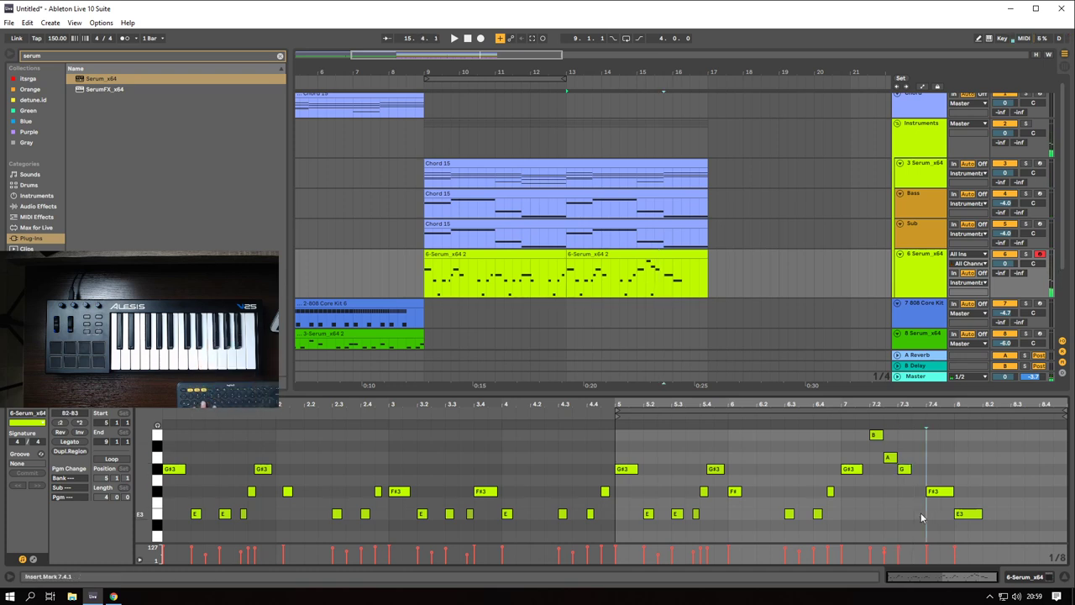
- Extend the F#3 note's start slightly before 7.4, shorten the preceding E3 to start at 7.3.4, and listen from bar 7
scroll(925, 467, up, 2)
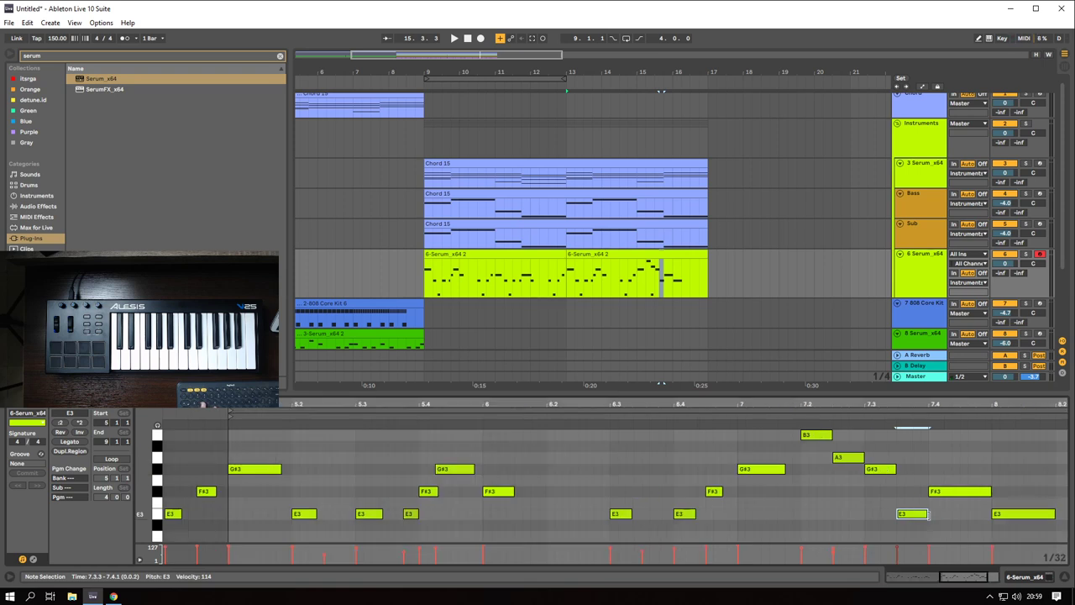
drag(931, 492, 921, 493)
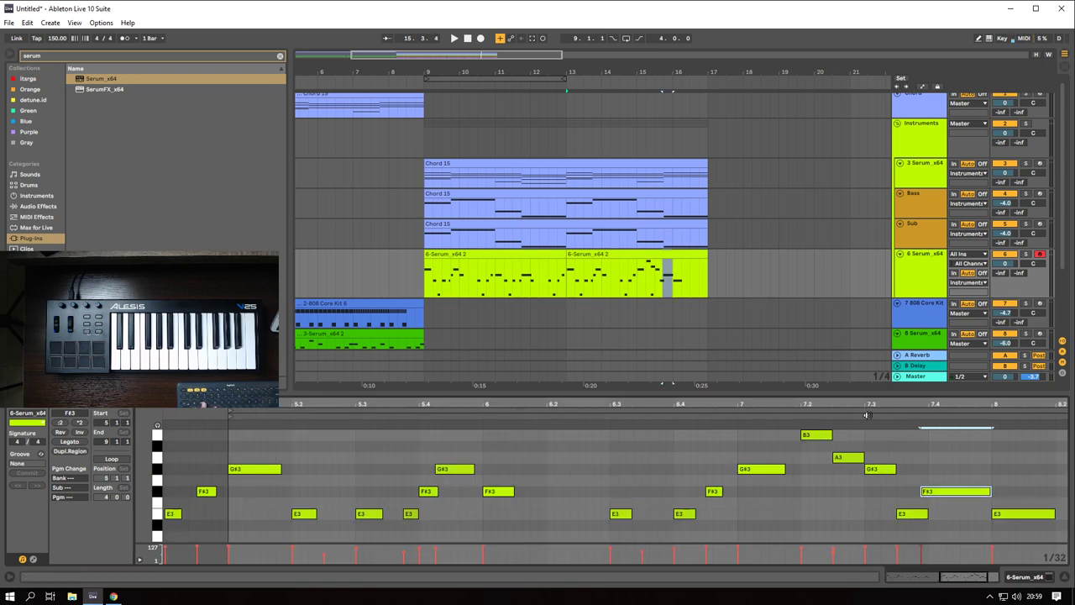
key(space)
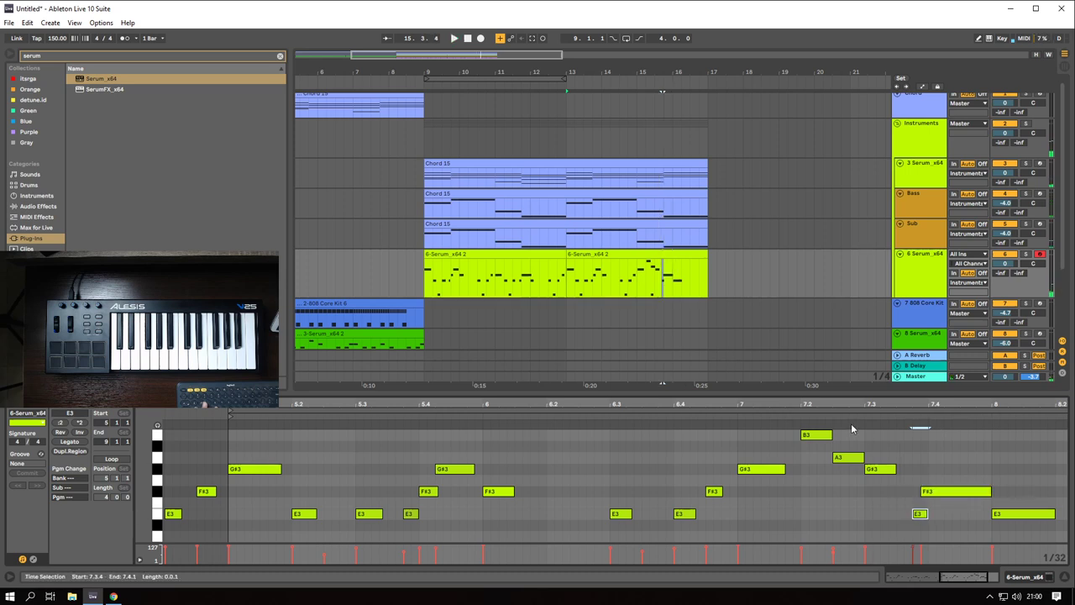
click(792, 414)
click(792, 416)
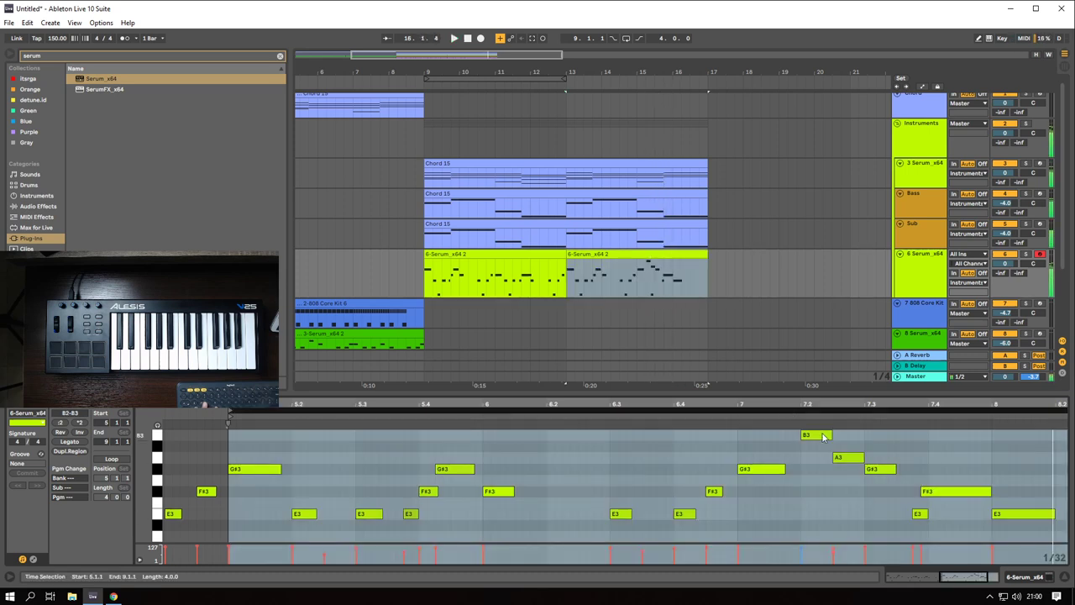
click(743, 418)
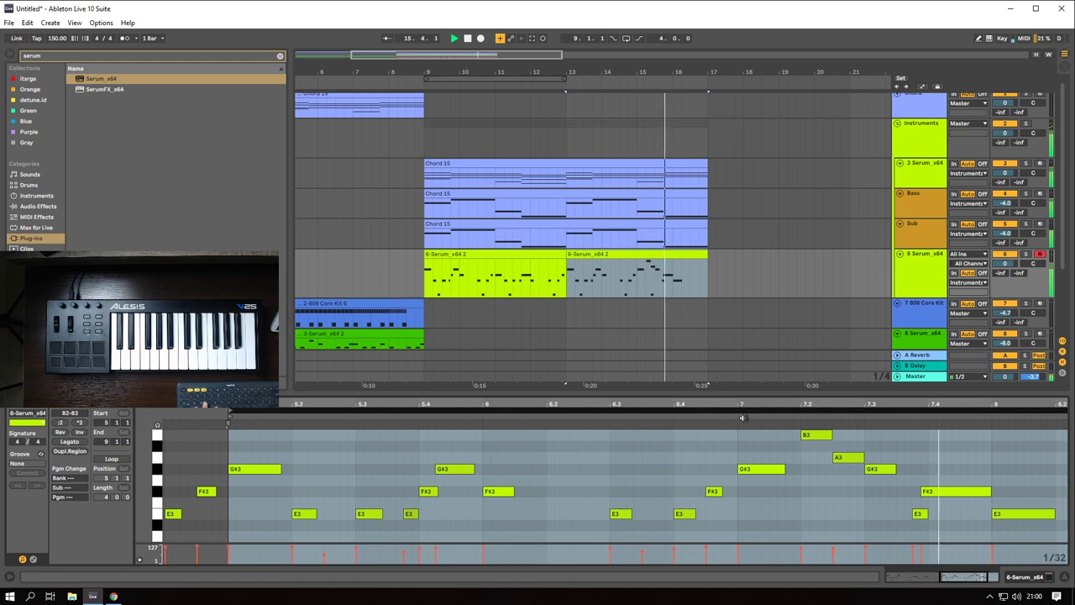
key(space)
- Move the start of the long F#3 note slightly closer to 7.4 and replay the melody's ending
click(925, 491)
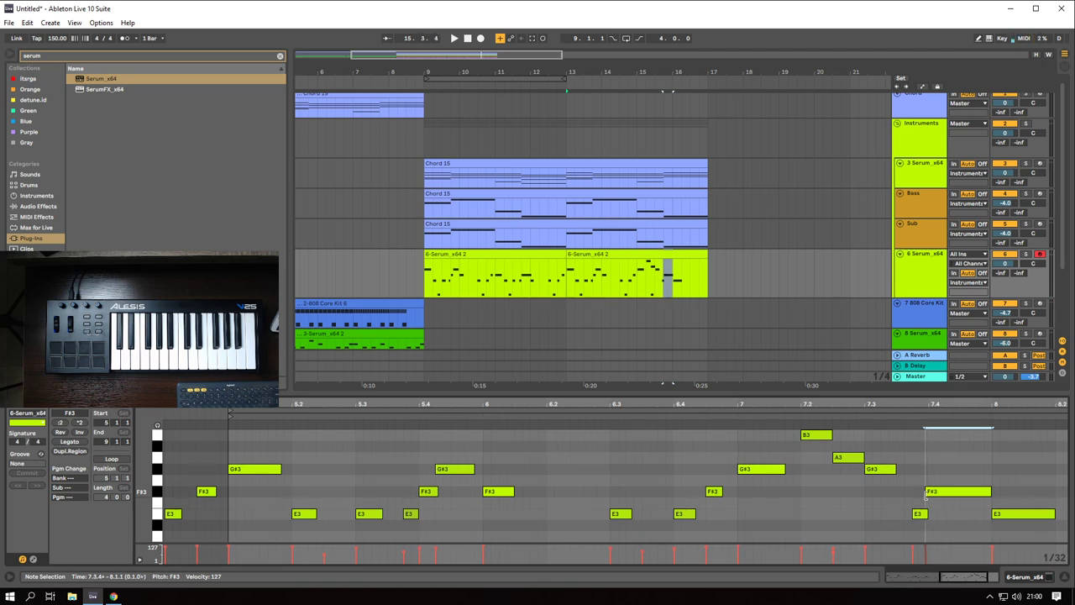
click(895, 419)
key(space)
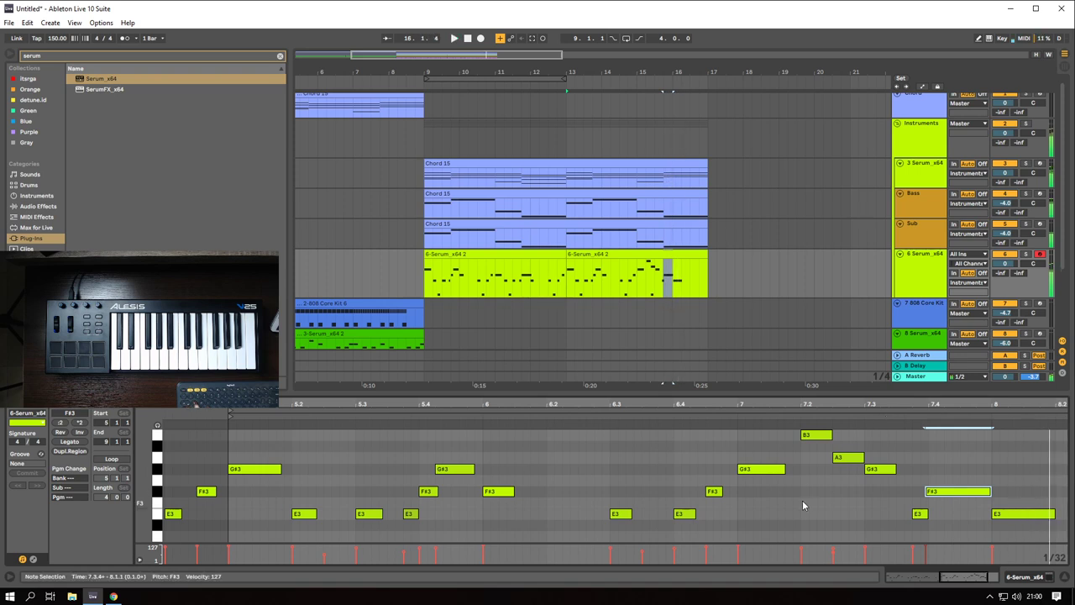
scroll(802, 500, down, 3)
click(767, 419)
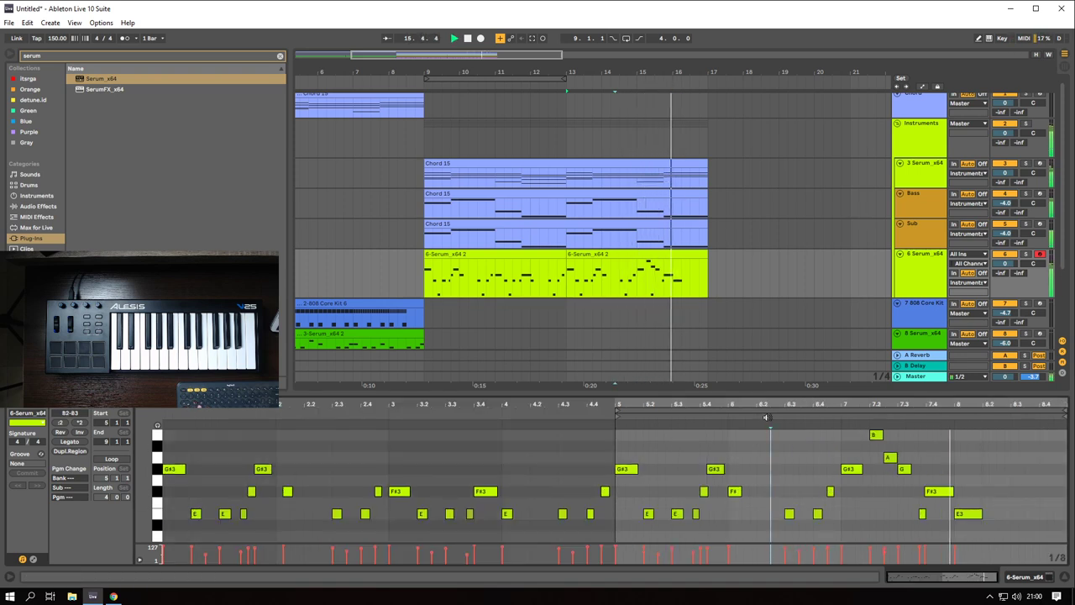
- Shorten the end of the final E3 note at bar 8 slightly and replay the drop from bar 9
click(978, 515)
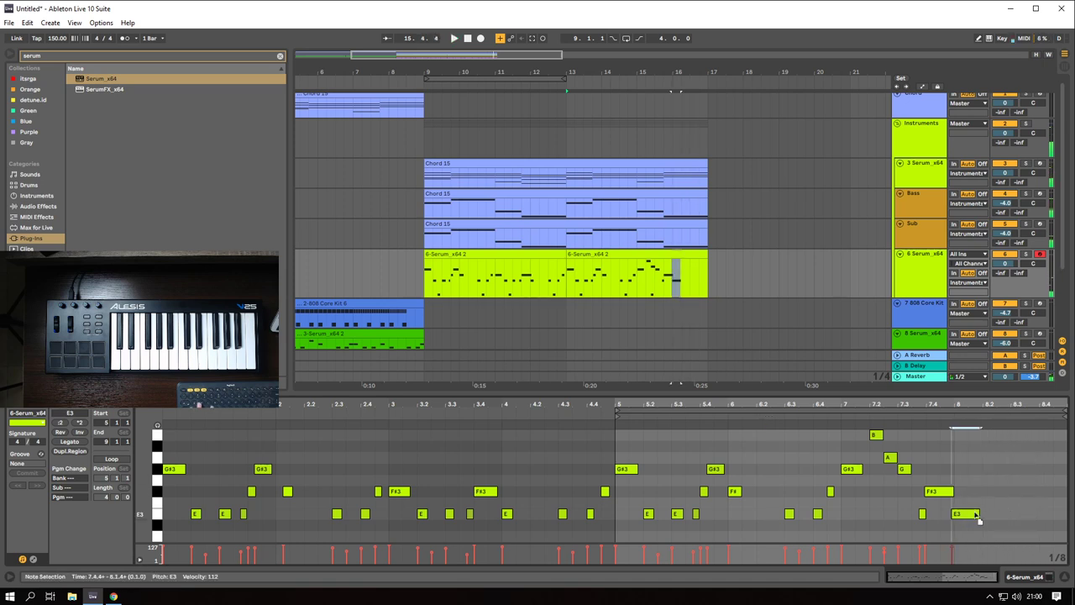
click(997, 514)
drag(982, 516, 977, 514)
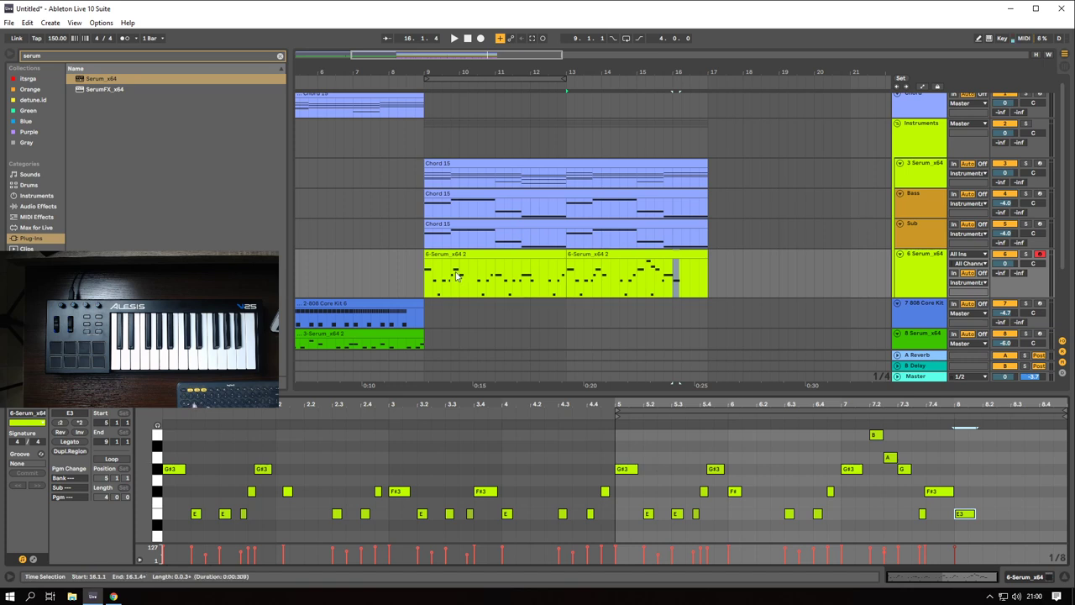
click(424, 273)
key(space)
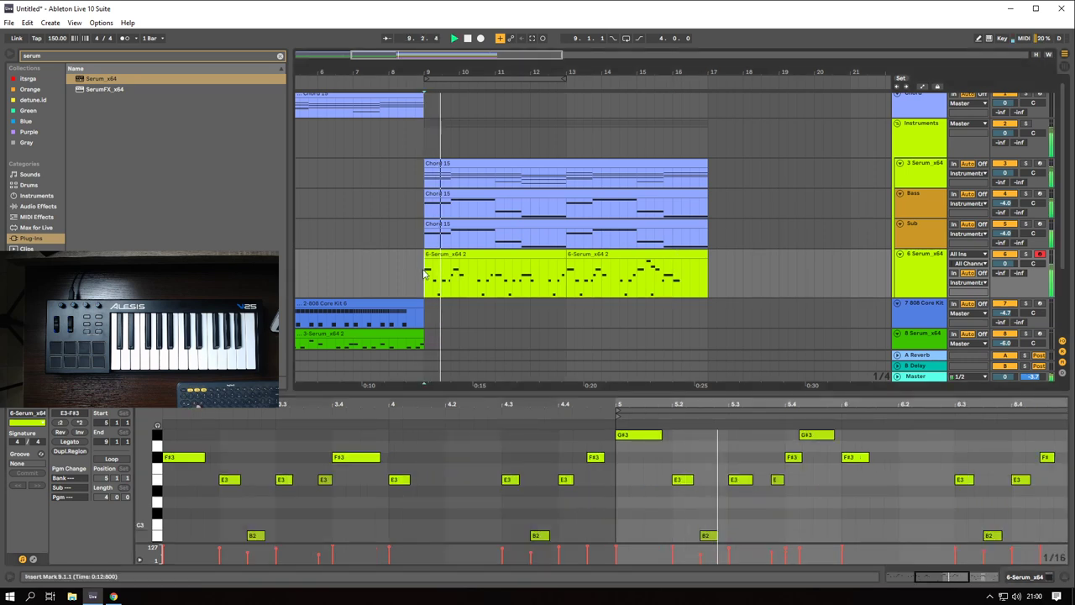
scroll(473, 223, down, 5)
scroll(523, 239, up, 1)
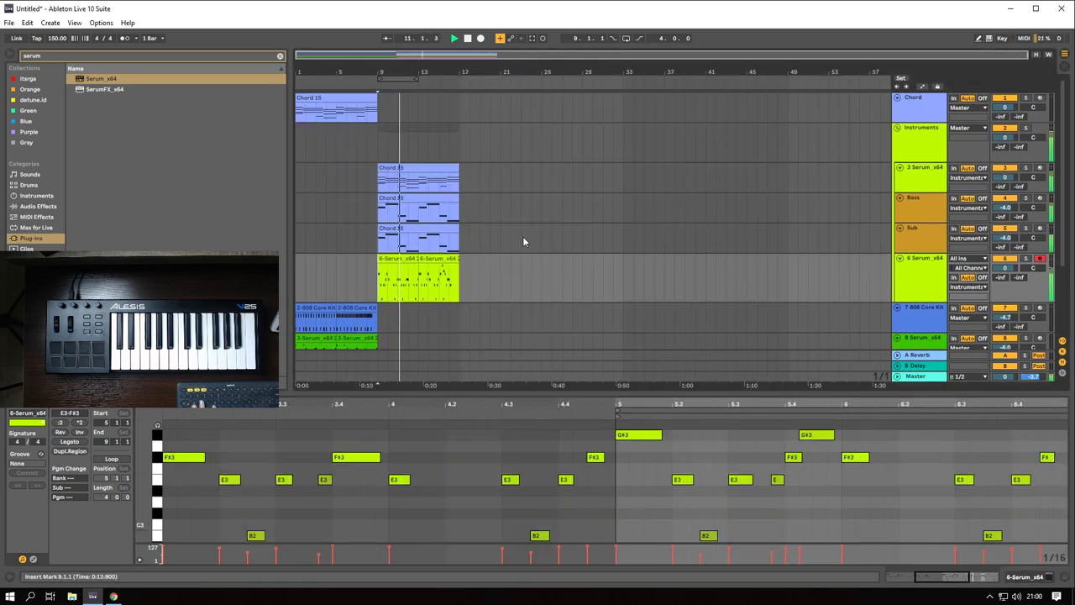
- Solo the 3 Serum_x64 track to inspect its Serum oscillator and effects settings, and replay the drop unsoloed
click(927, 182)
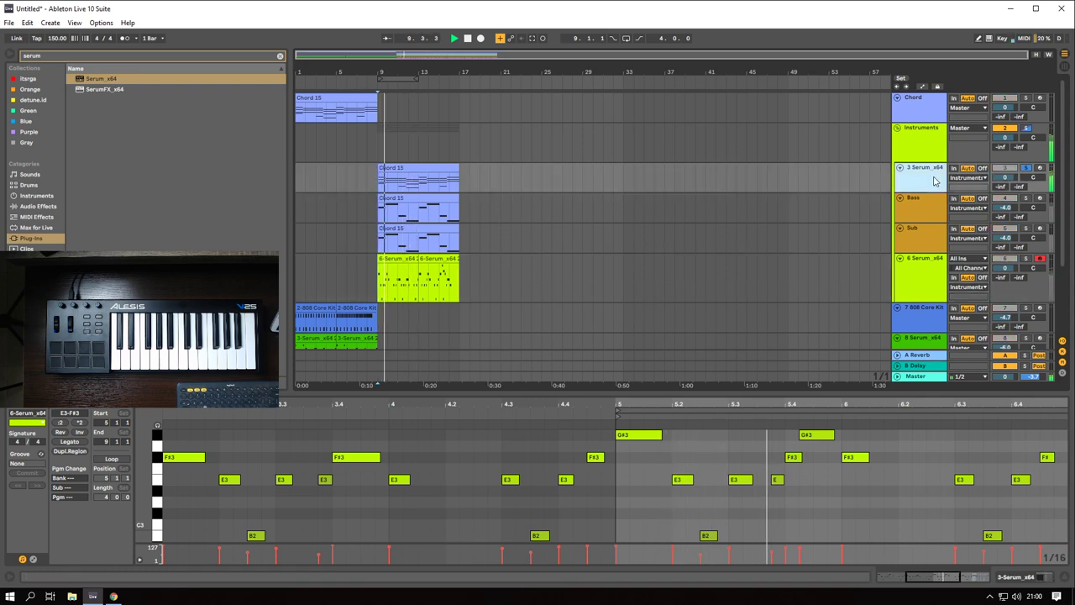
key(shift+Tab)
click(36, 464)
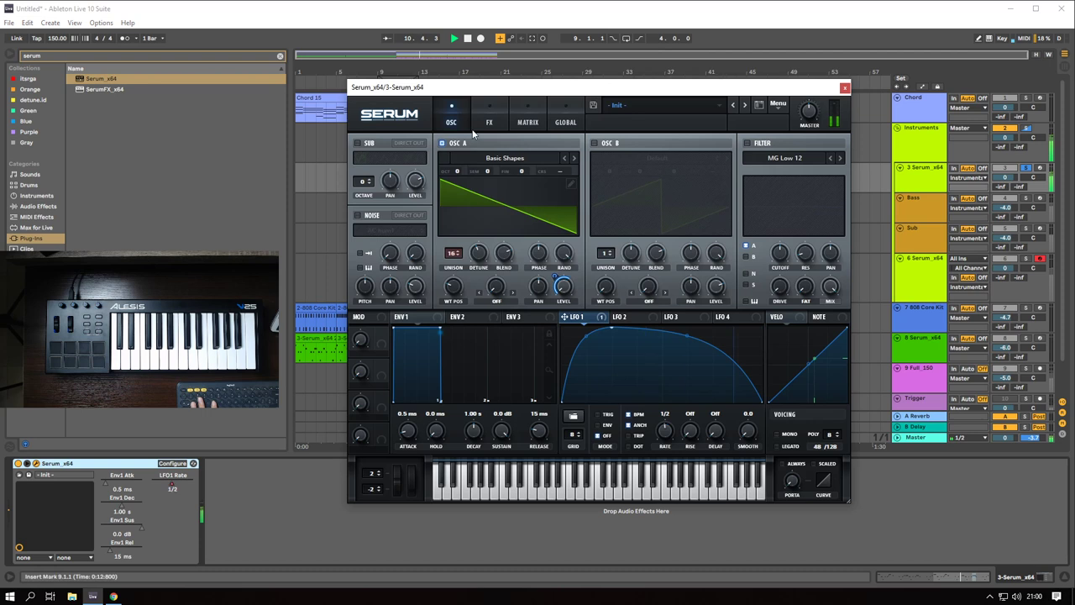
click(491, 121)
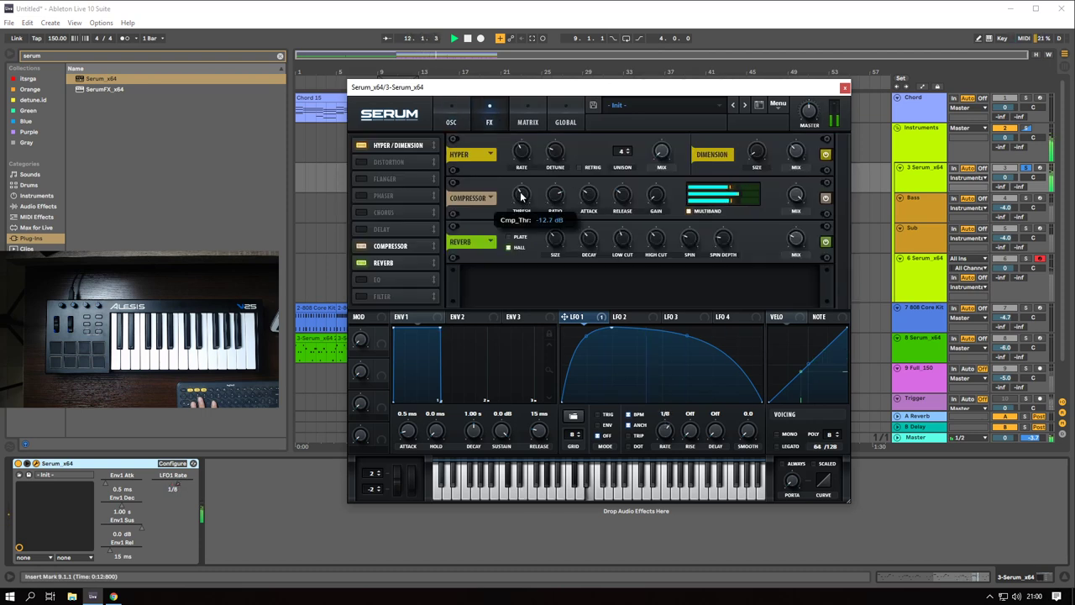
click(845, 88)
key(space)
key(s)
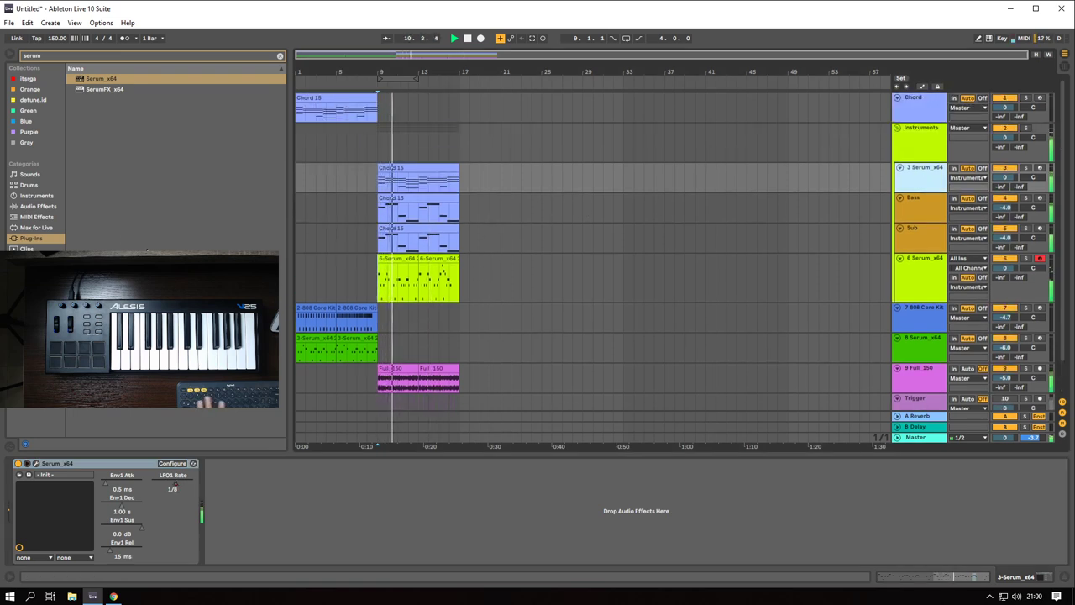
- Clear the browser search under Audio Effects, and rename the 6 Serum_x64 track Lead with its volume at -0.8 dB
click(38, 206)
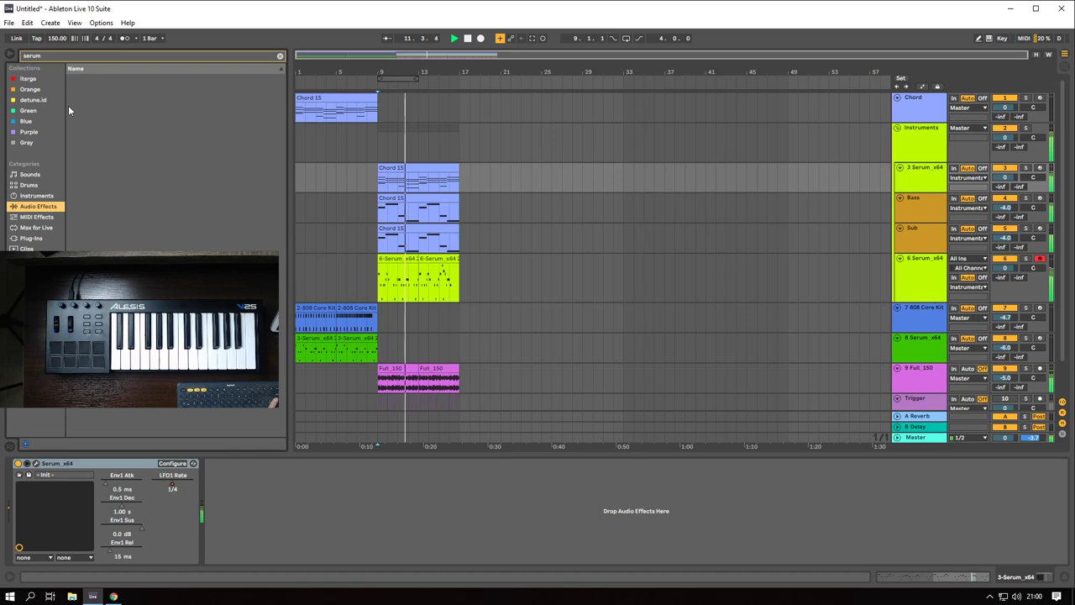
click(280, 56)
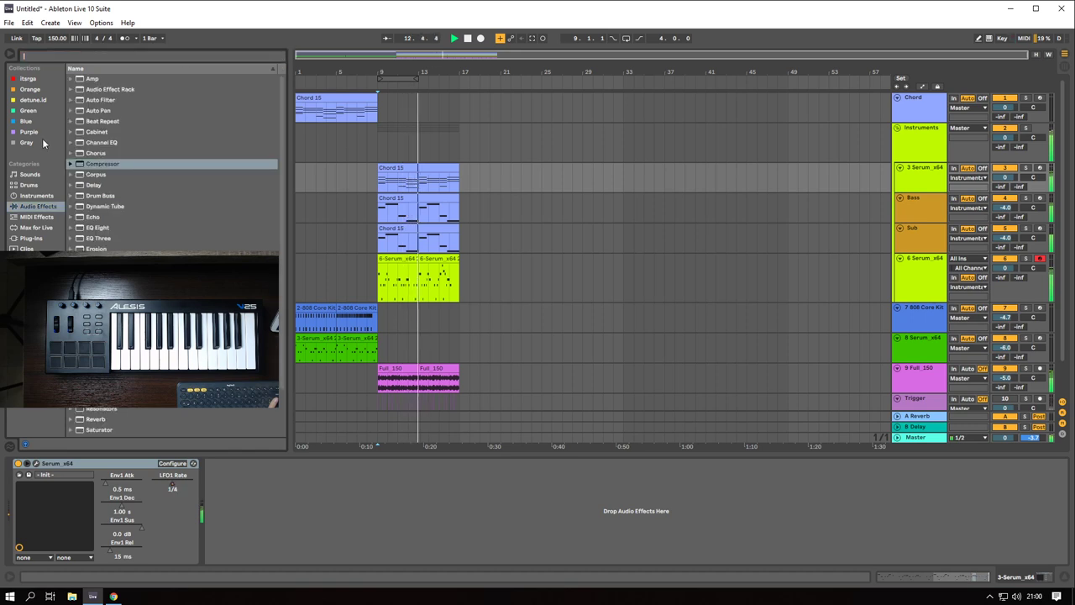
click(932, 281)
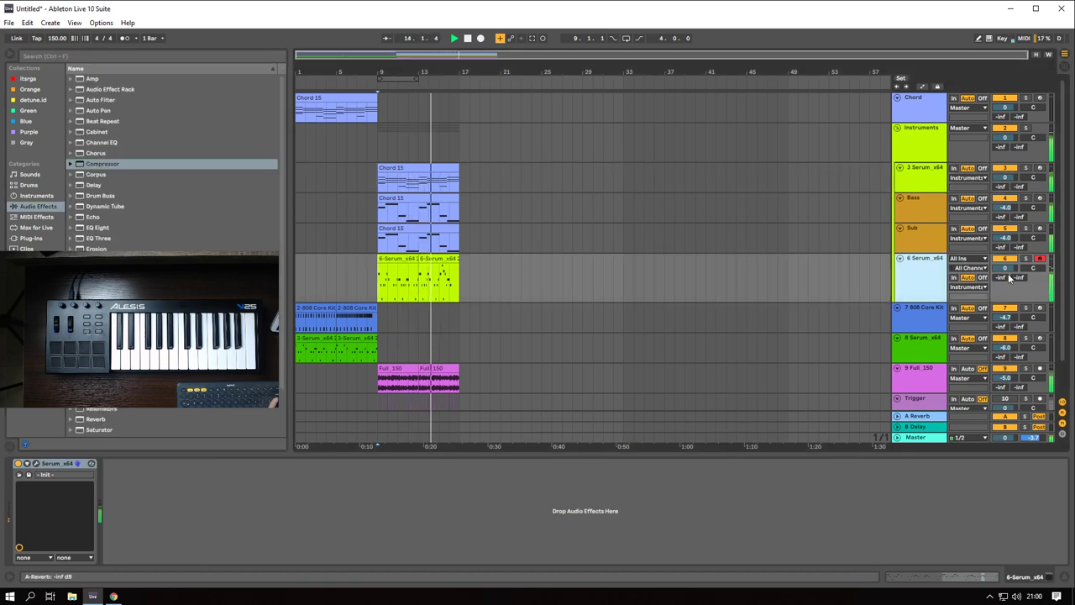
drag(1005, 267, 1005, 272)
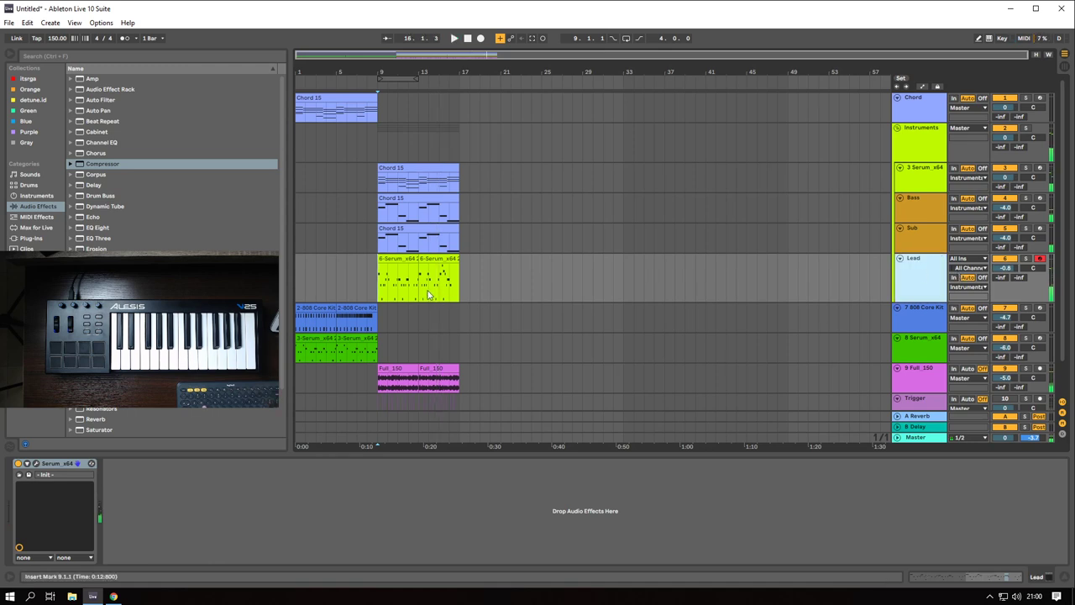
- Listen from bar 14, open the second Lead clip and extend the A3 note's start back to 7.2.2
click(430, 286)
key(space)
scroll(430, 285, up, 5)
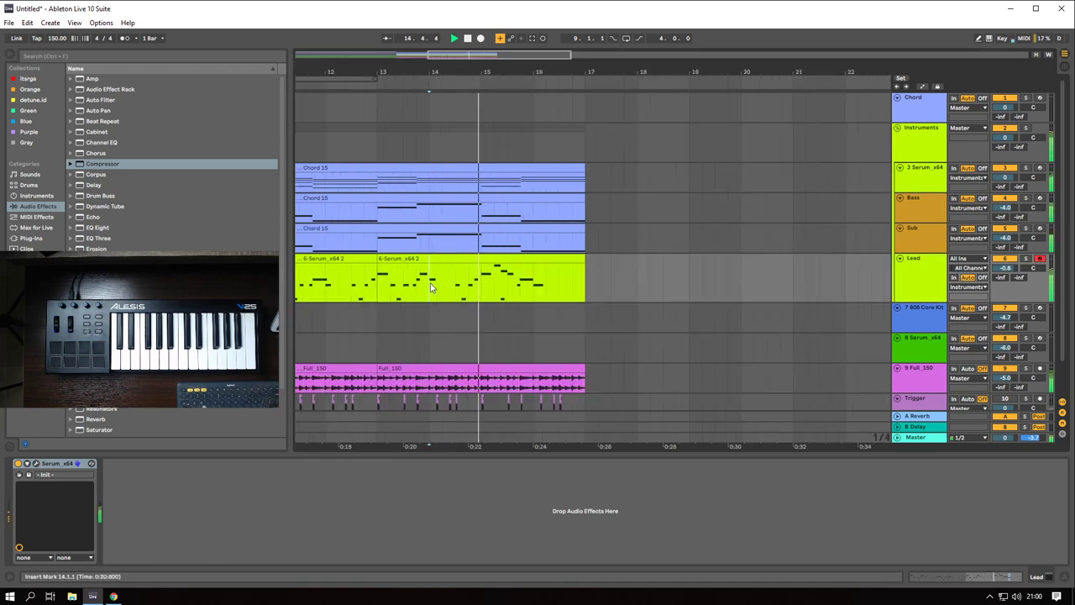
double_click(488, 271)
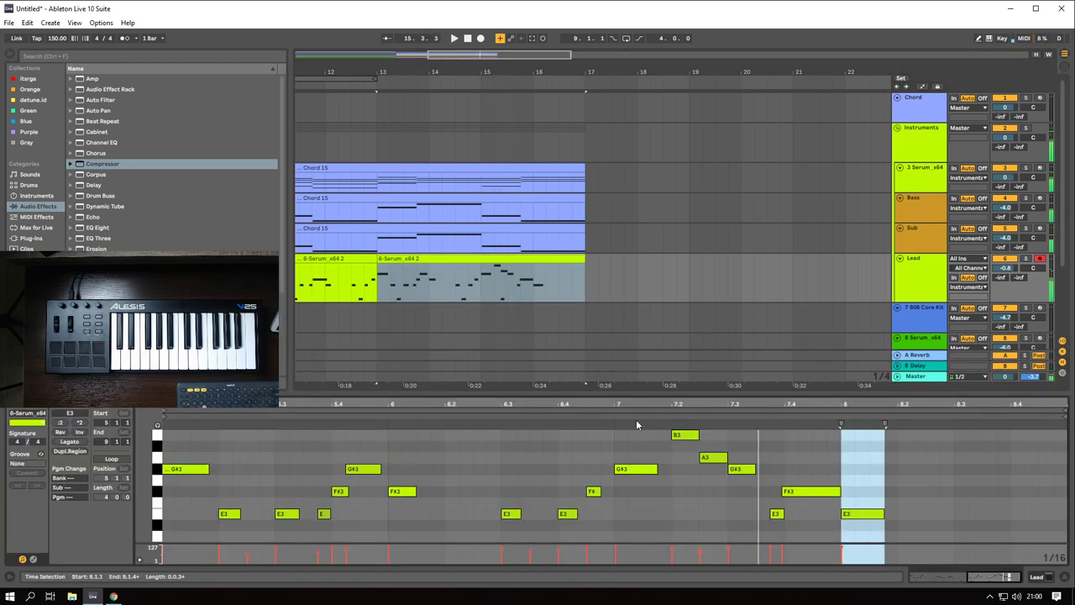
click(698, 458)
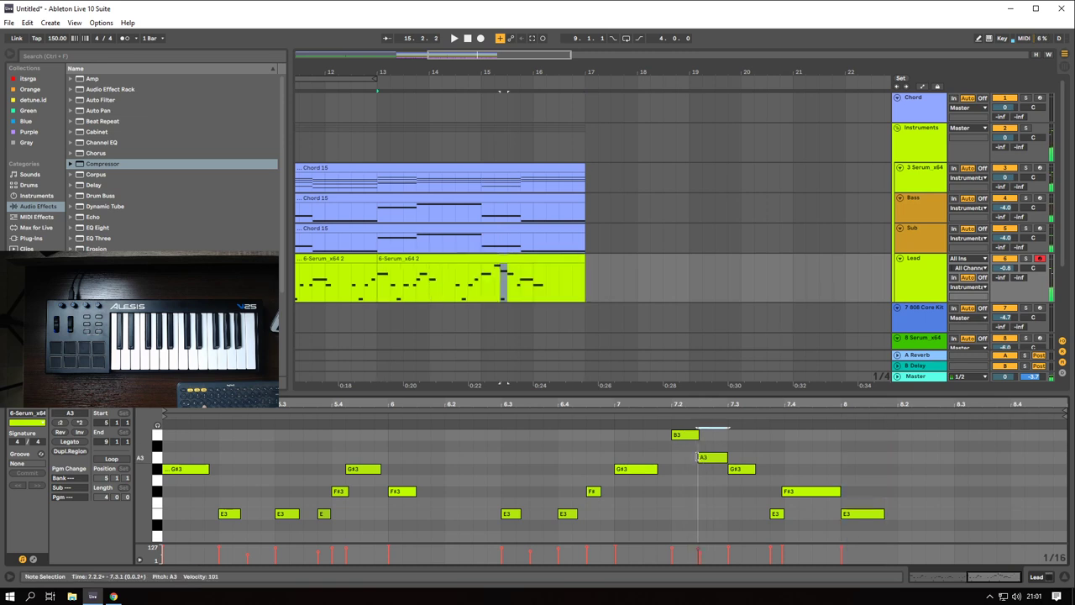
click(652, 417)
- Shorten the B3 note at 7.2 to end at 7.2.2, move the A3 note's start to 7.2.3, and replay the ending
click(697, 437)
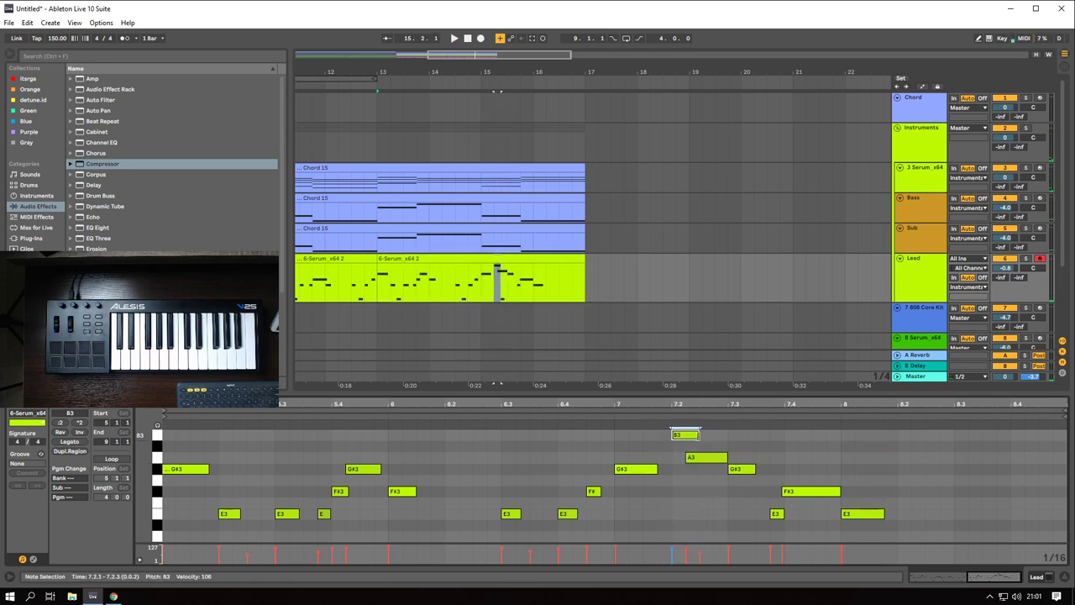
click(687, 458)
scroll(702, 473, down, 3)
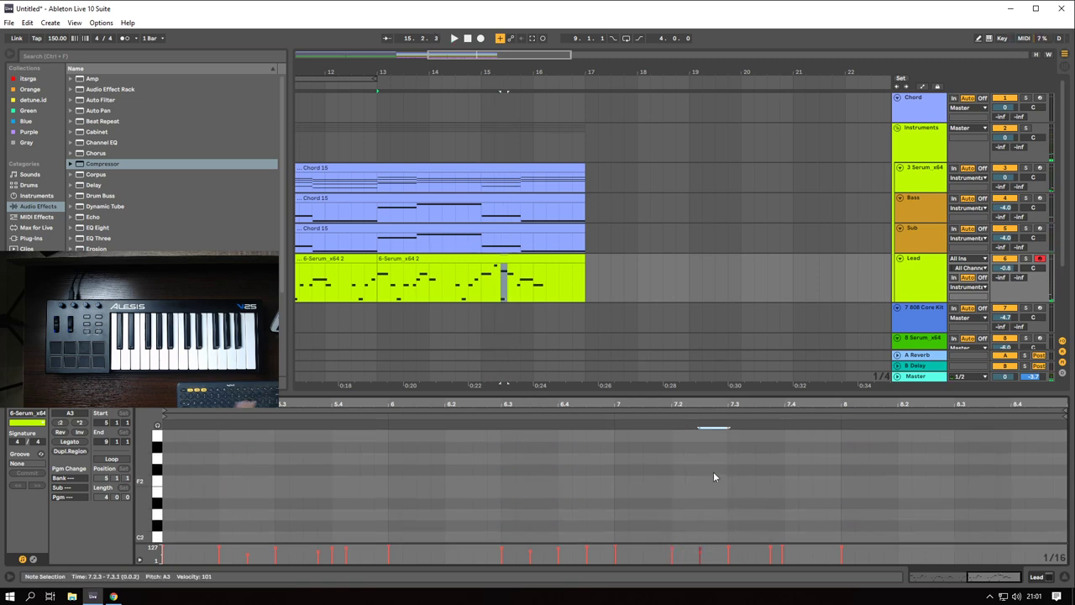
scroll(704, 477, up, 4)
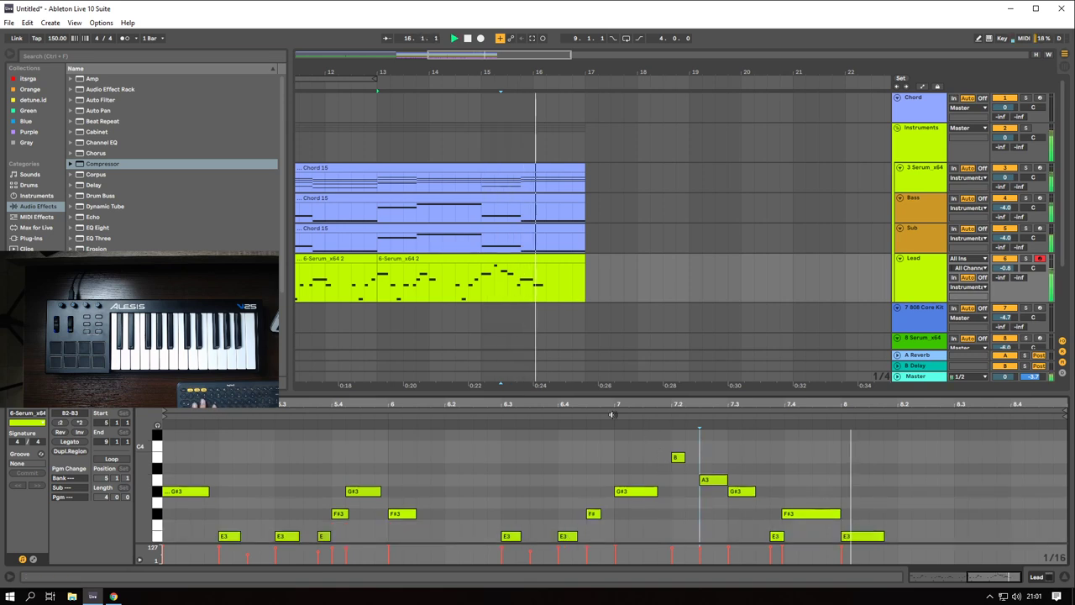
scroll(418, 277, down, 5)
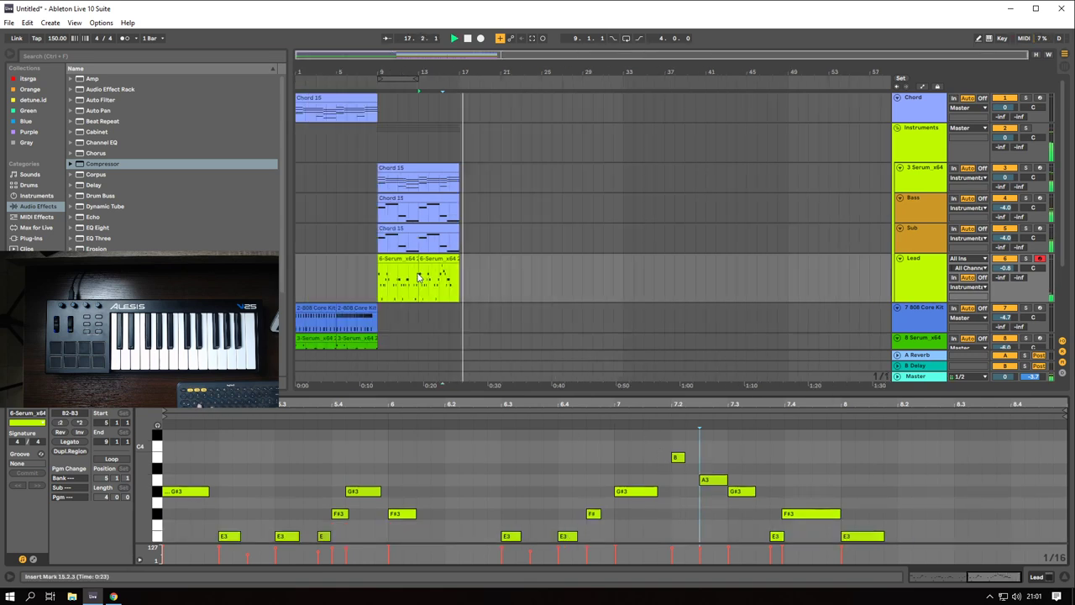
scroll(371, 279, up, 5)
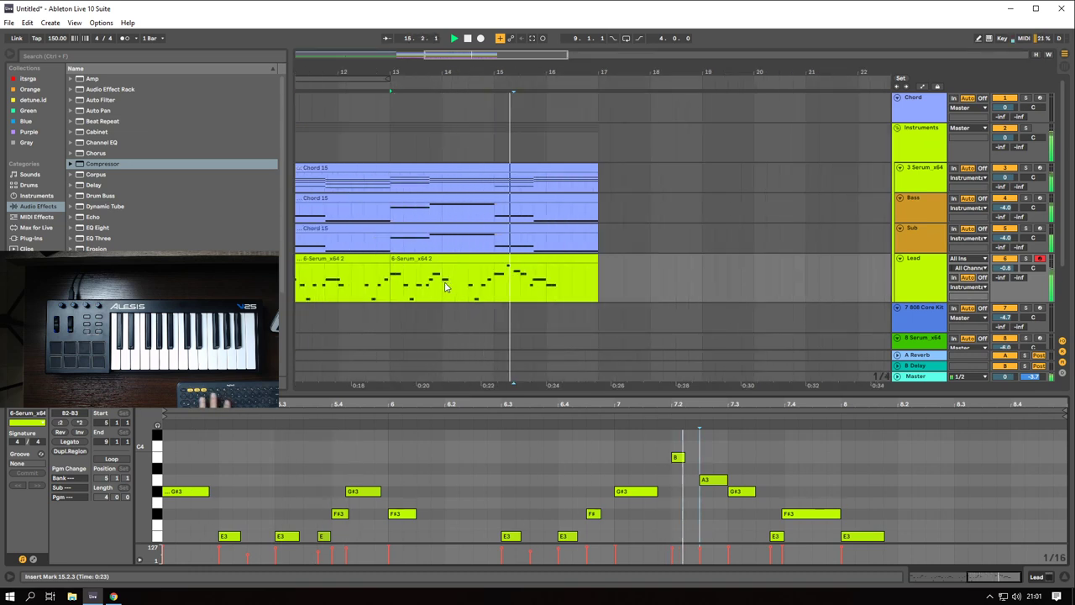
- Lengthen the B3 note at 7.2 to end between 7.2.2 and 7.2.3, and replay the melody from bar 13
key(space)
click(651, 492)
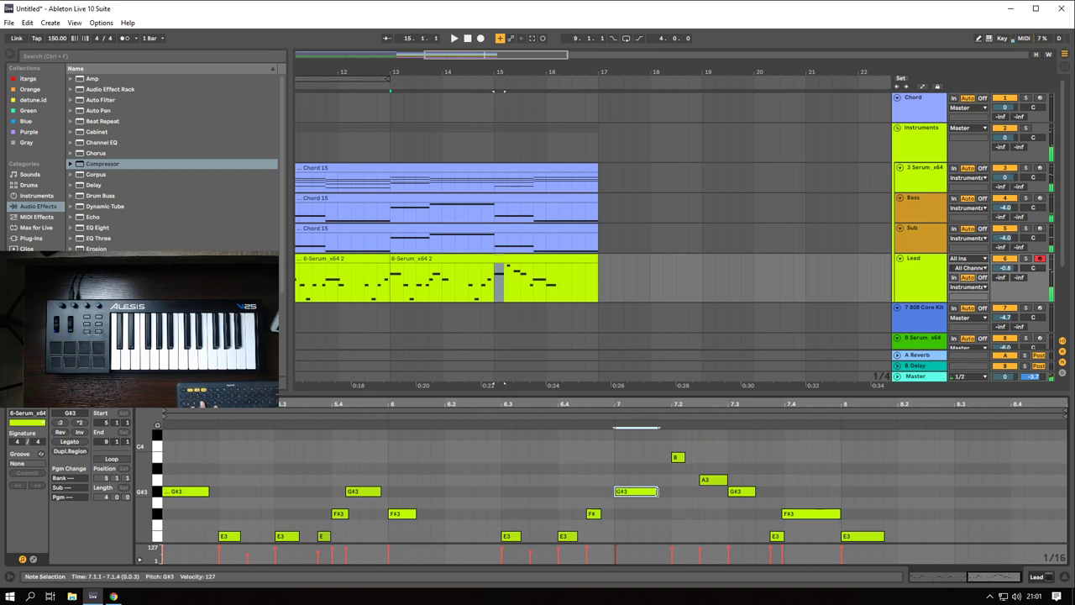
drag(683, 455, 694, 456)
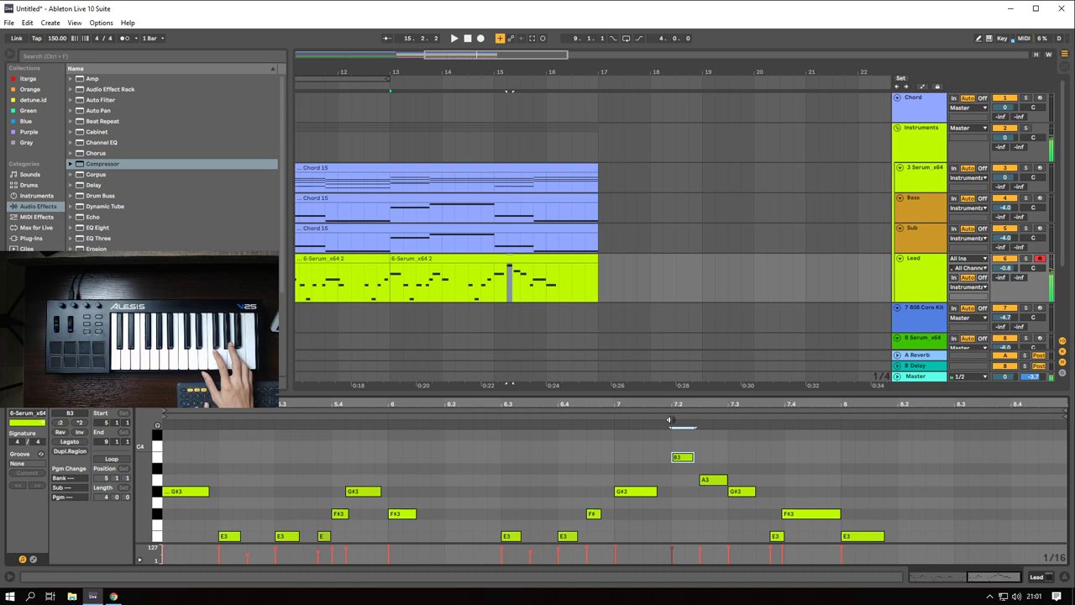
key(space)
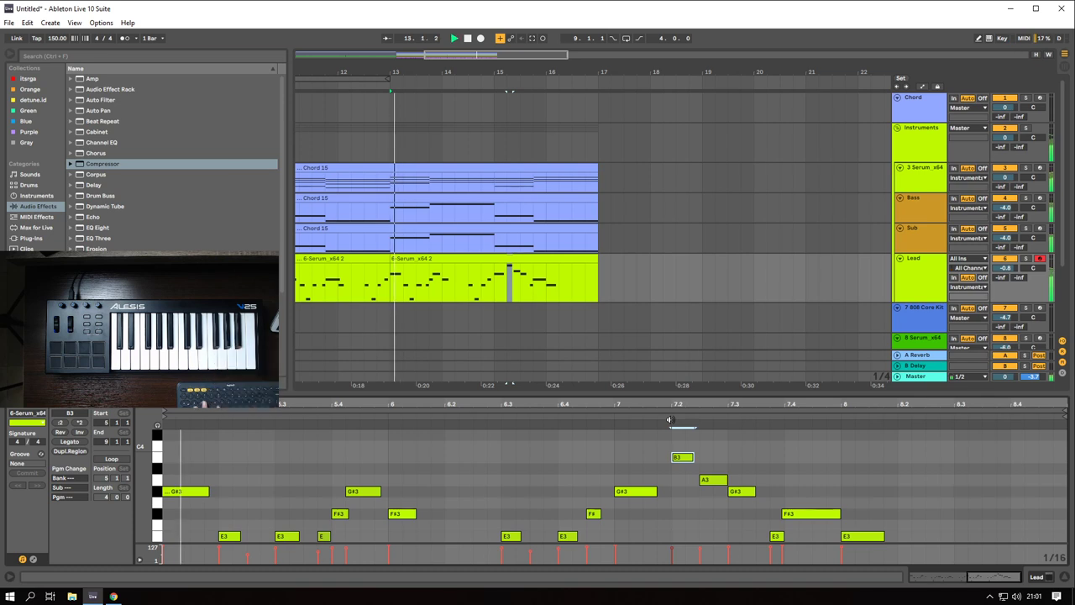
scroll(538, 283, down, 5)
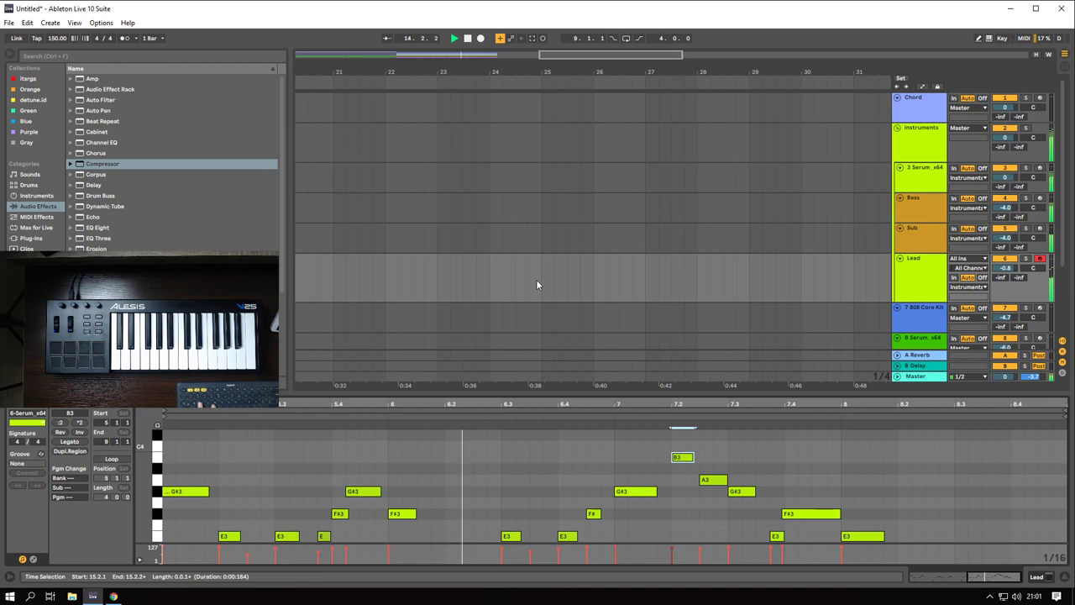
scroll(463, 445, down, 3)
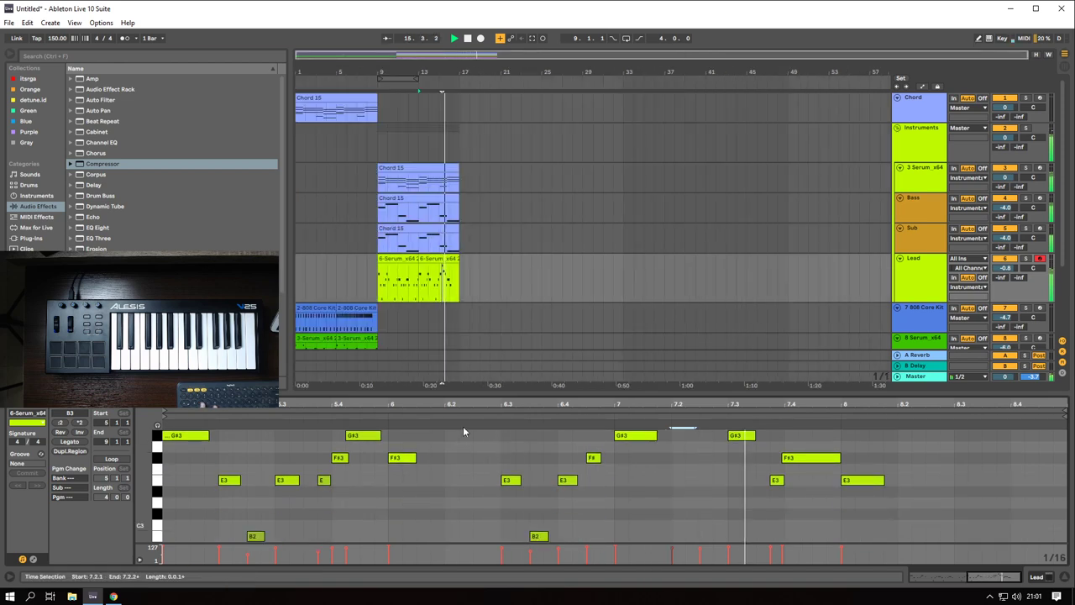
scroll(470, 457, up, 1)
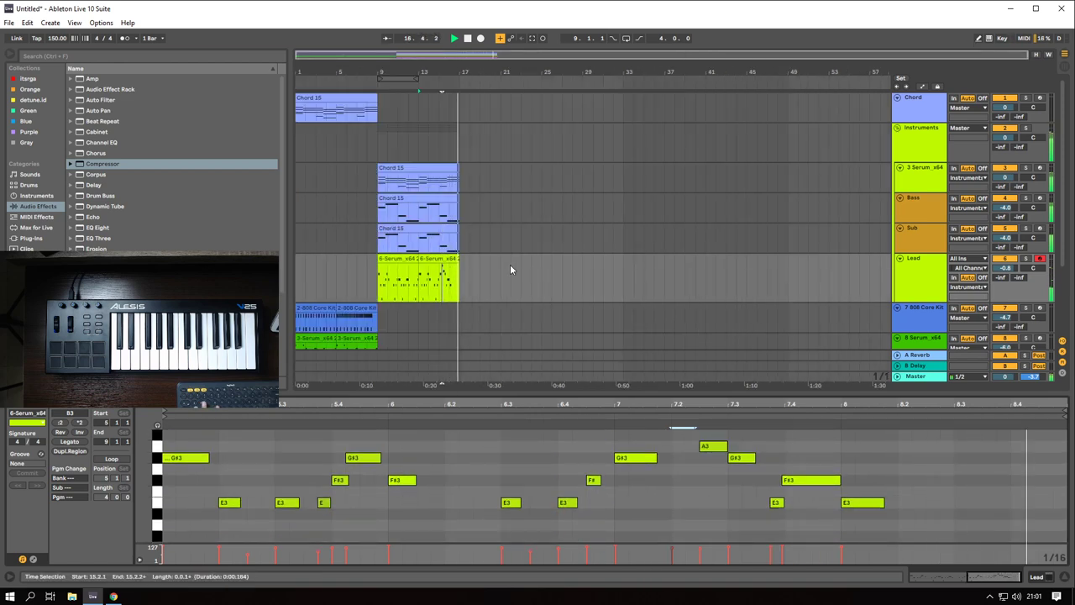
- Listen to the whole drop from bar 9 while examining the Lead, Sub and Bass tracks
key(space)
click(378, 246)
scroll(522, 243, up, 3)
scroll(547, 252, left, 5)
scroll(414, 241, down, 2)
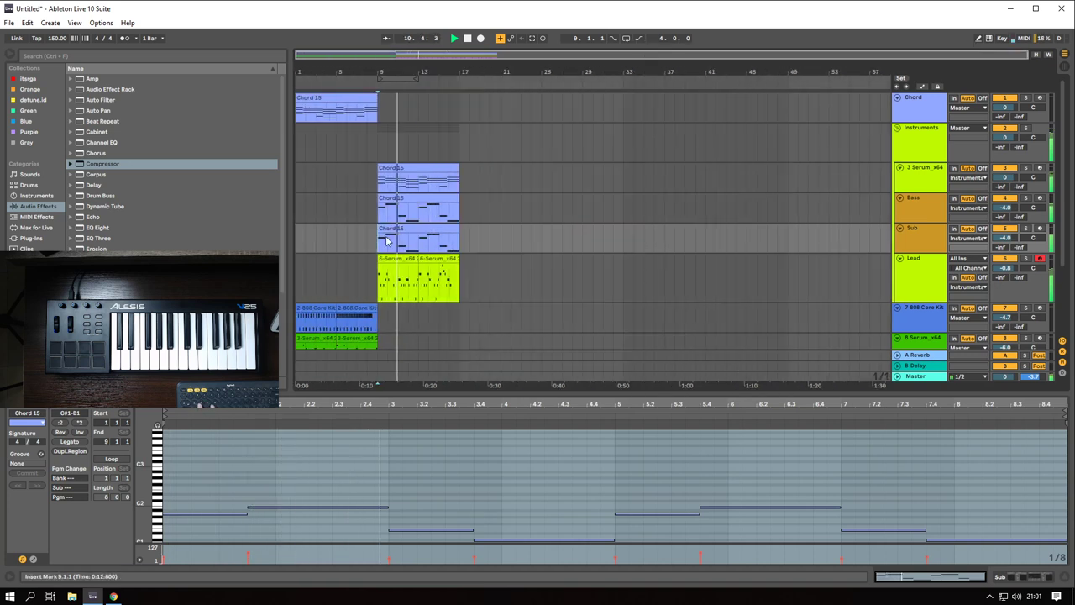
scroll(351, 256, up, 4)
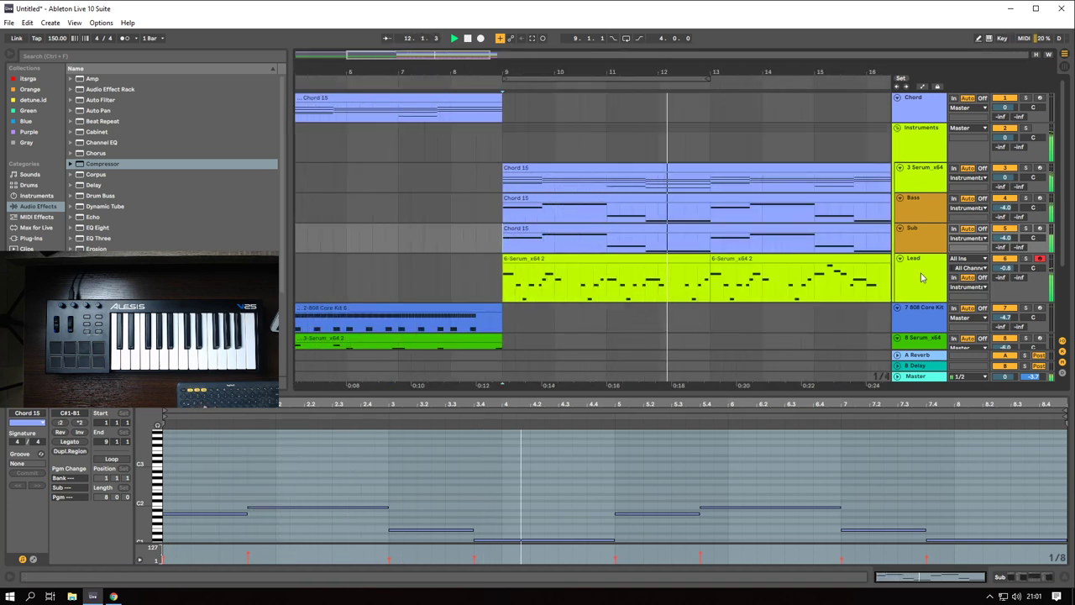
scroll(515, 246, down, 2)
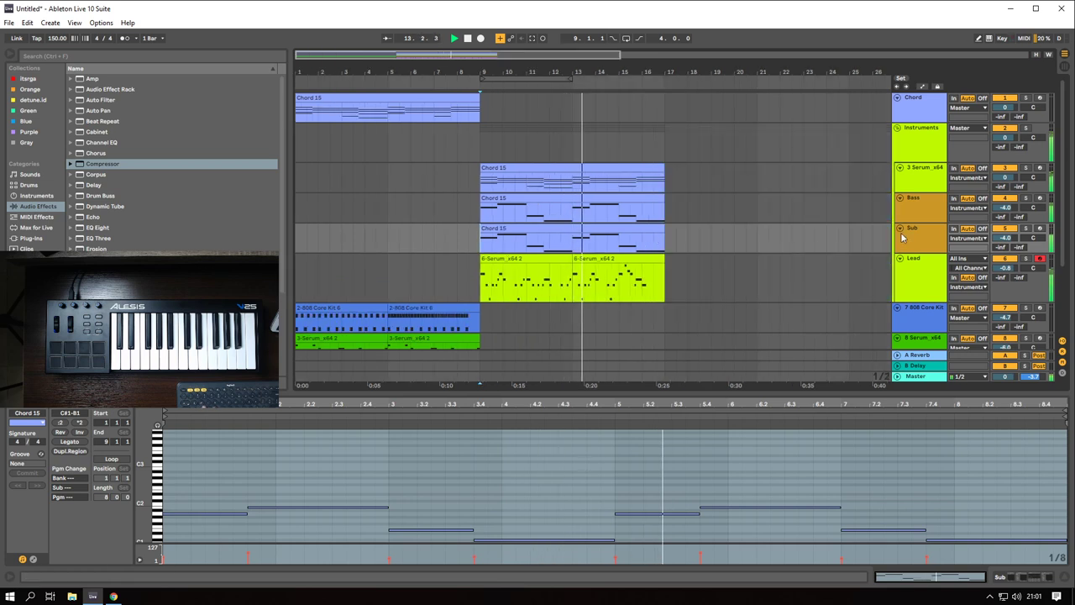
click(938, 239)
key(s)
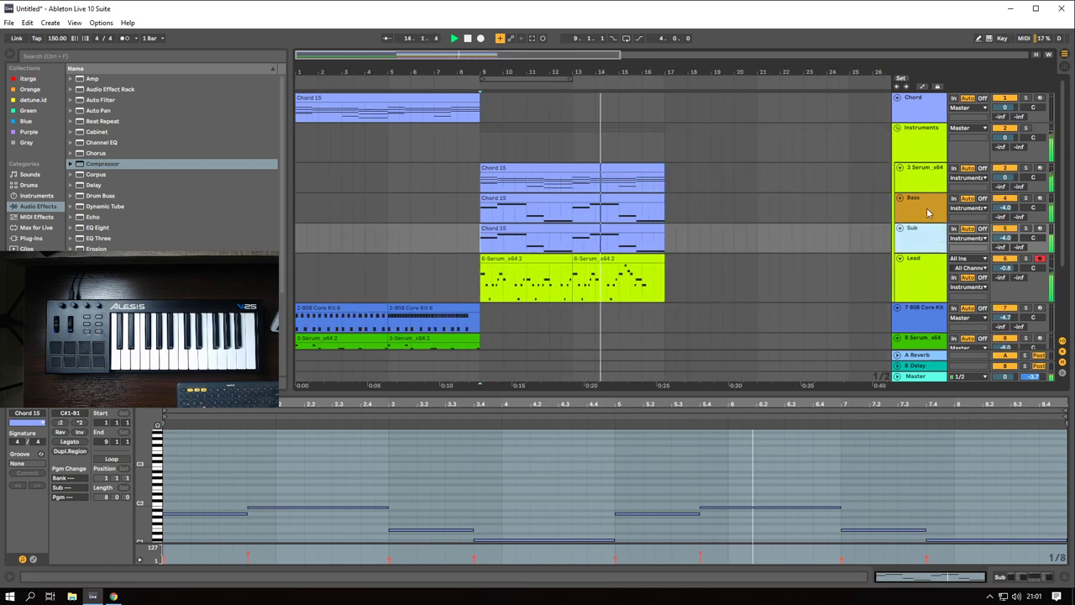
click(928, 211)
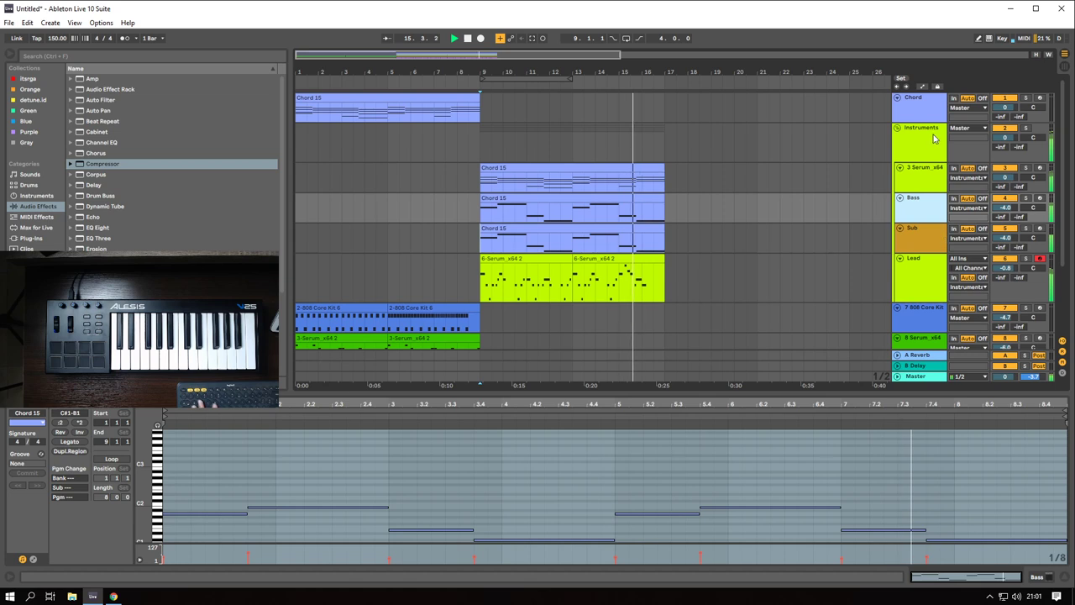
- Add a Channel EQ to the 3 Serum_x64 track, enabling the 80 Hz high-pass and setting Mid to -3.1 dB at 471 Hz
click(928, 184)
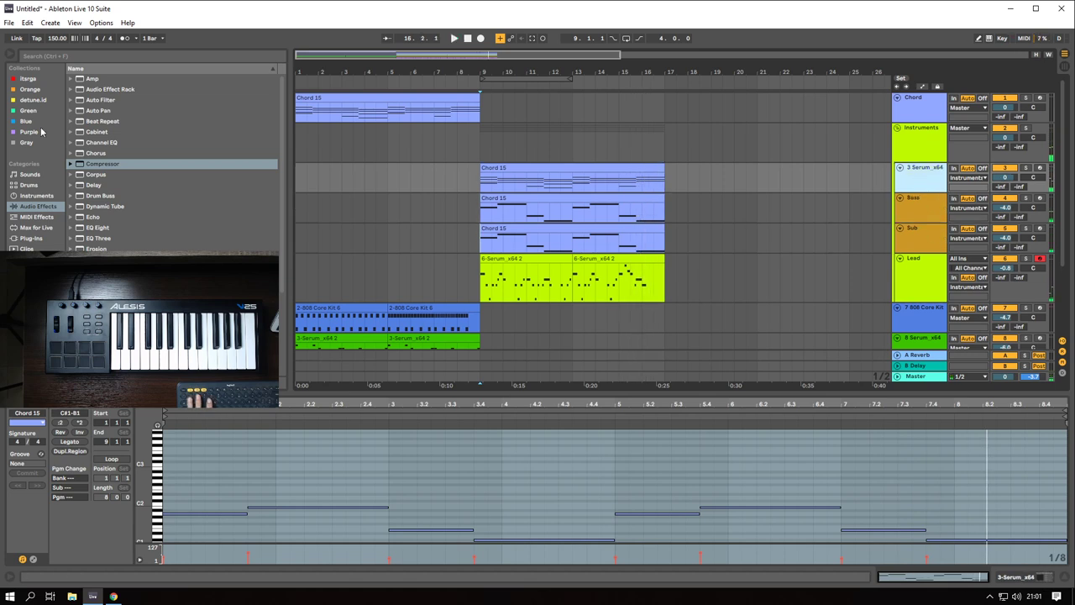
click(72, 56)
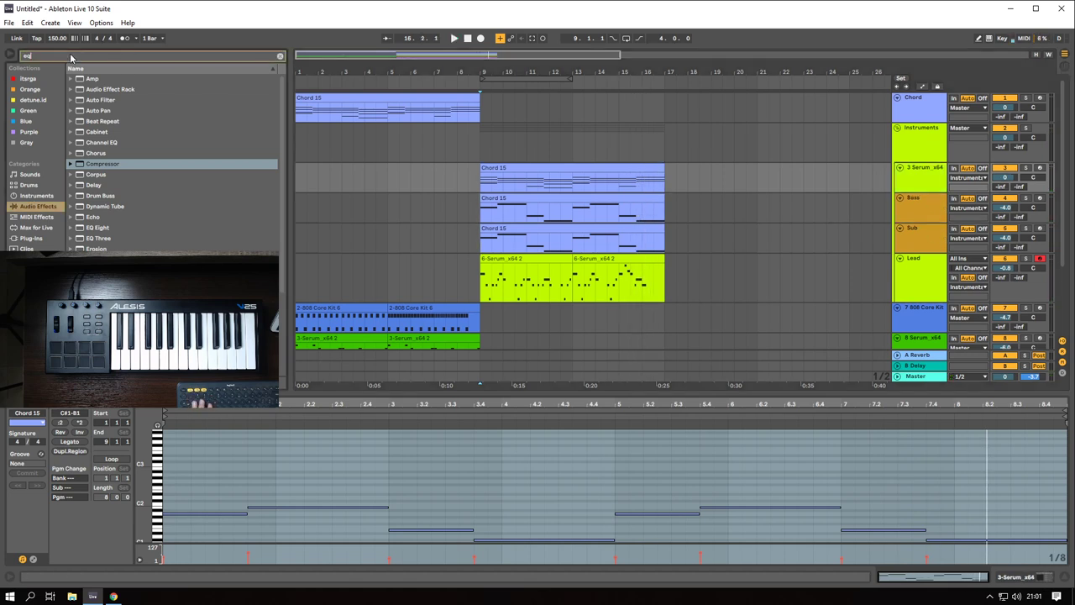
text(eq)
double_click(103, 90)
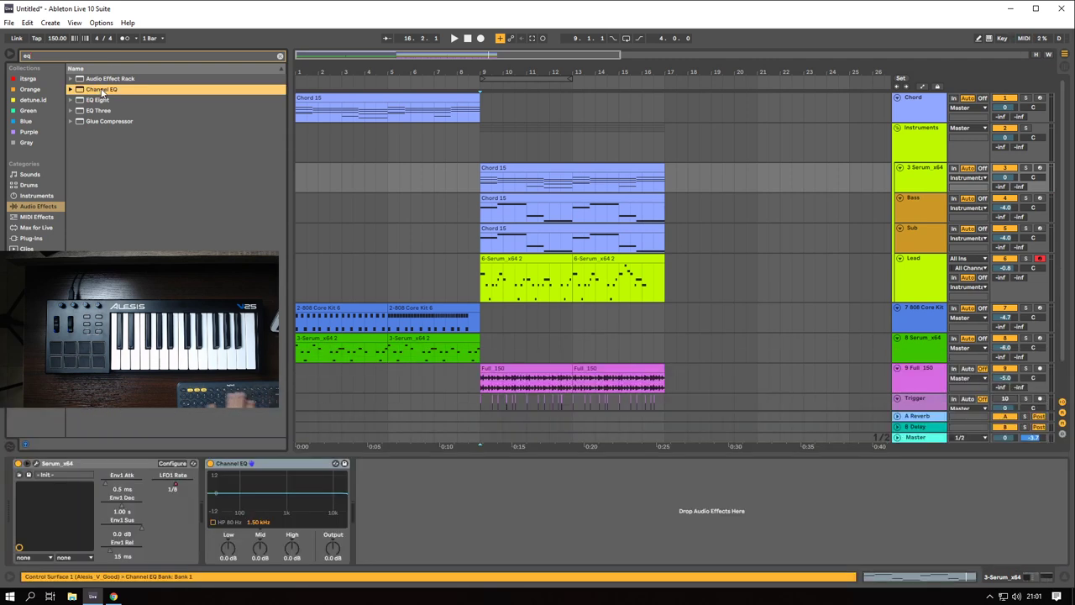
key(space)
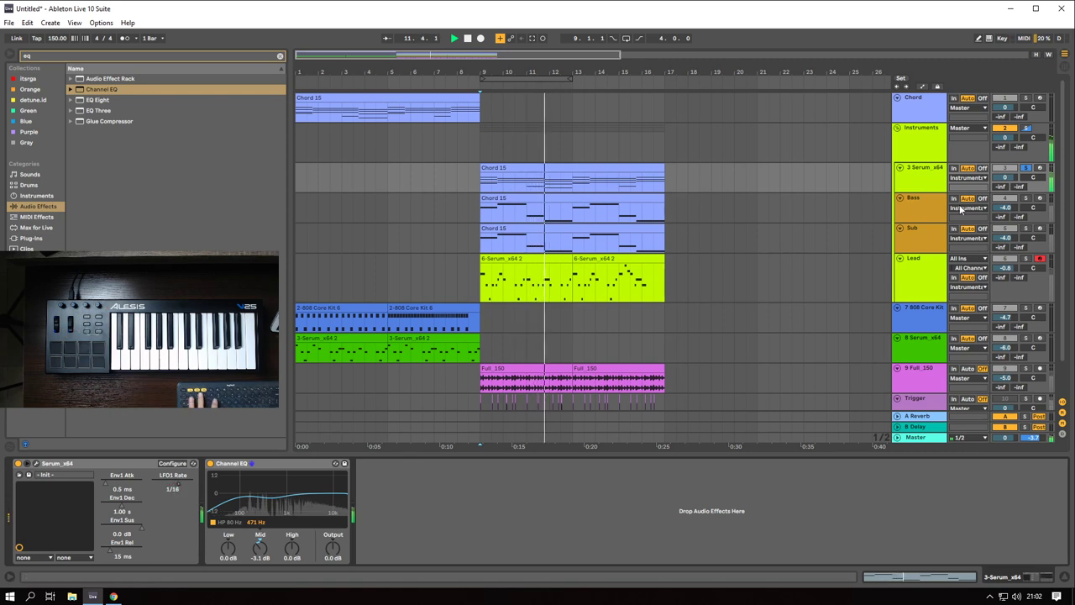
- Review the Serum synth settings on the 3 Serum_x64 track and check the track levels in the mixer view
click(938, 175)
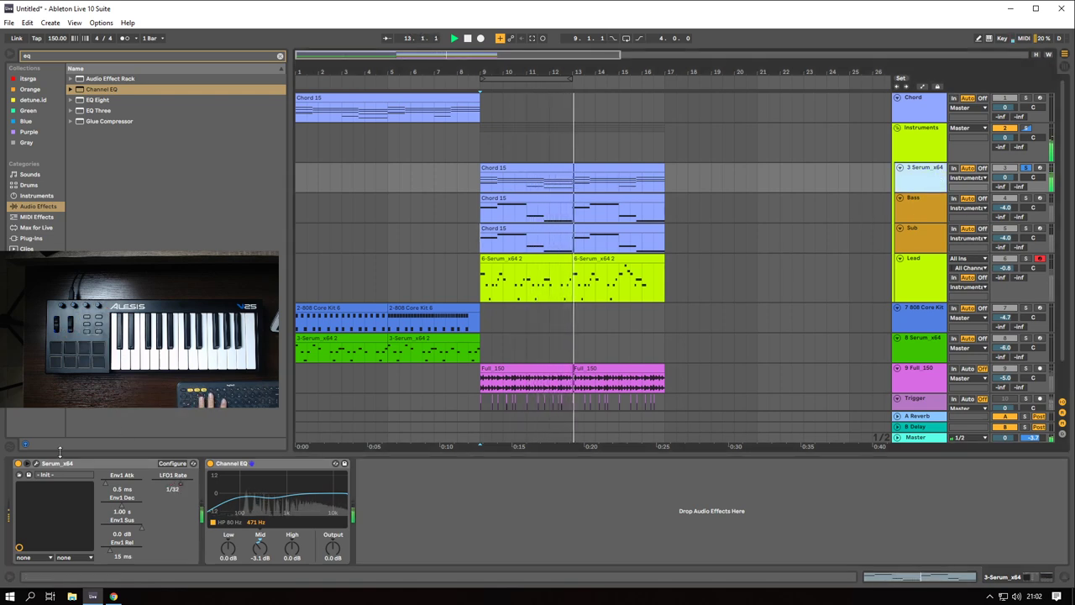
click(36, 464)
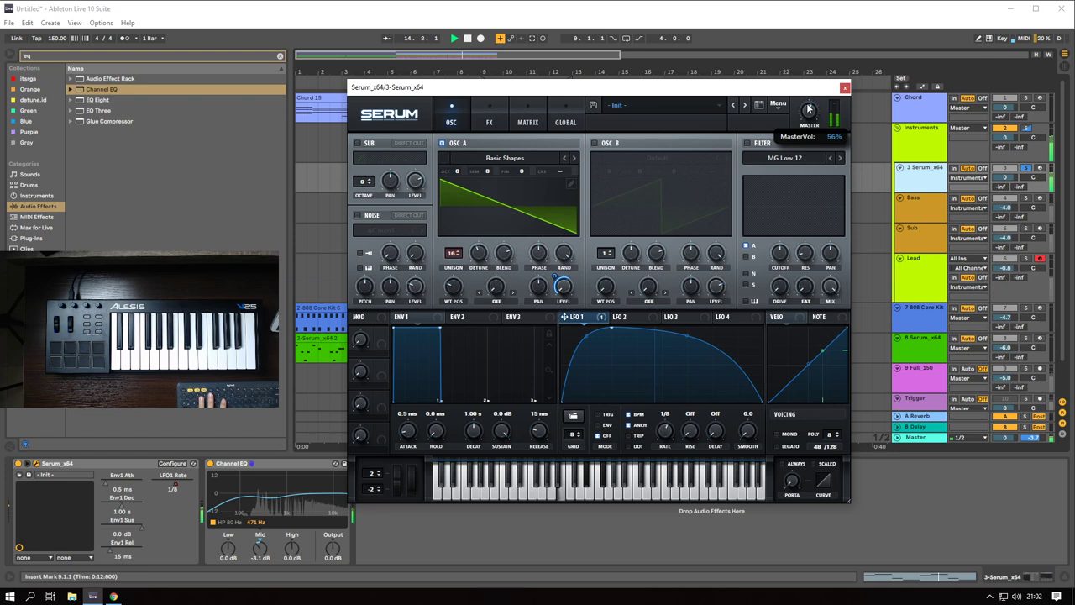
click(844, 88)
key(Tab)
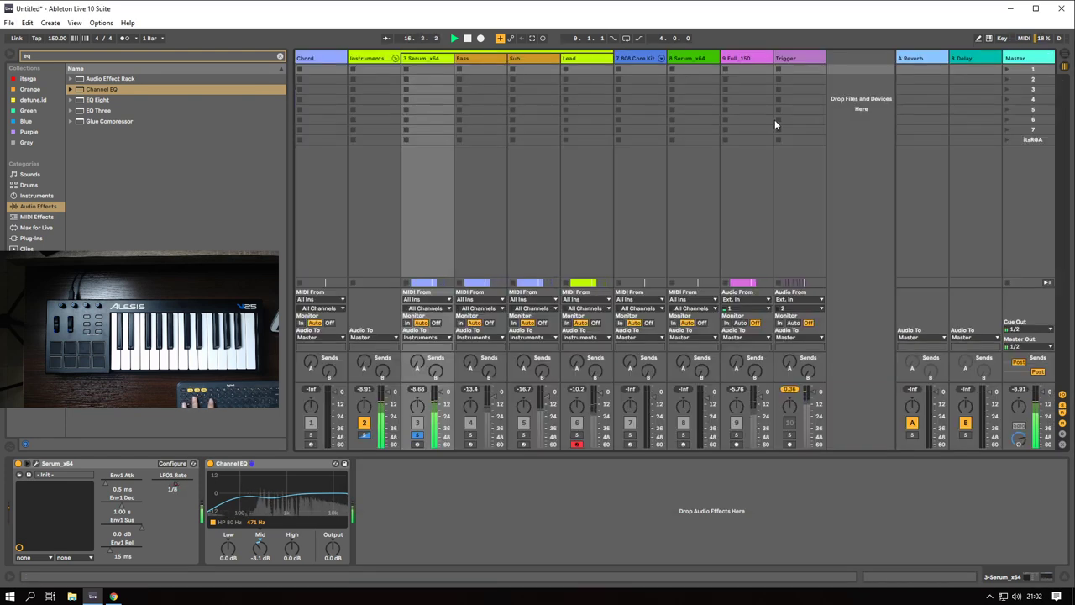
key(Tab)
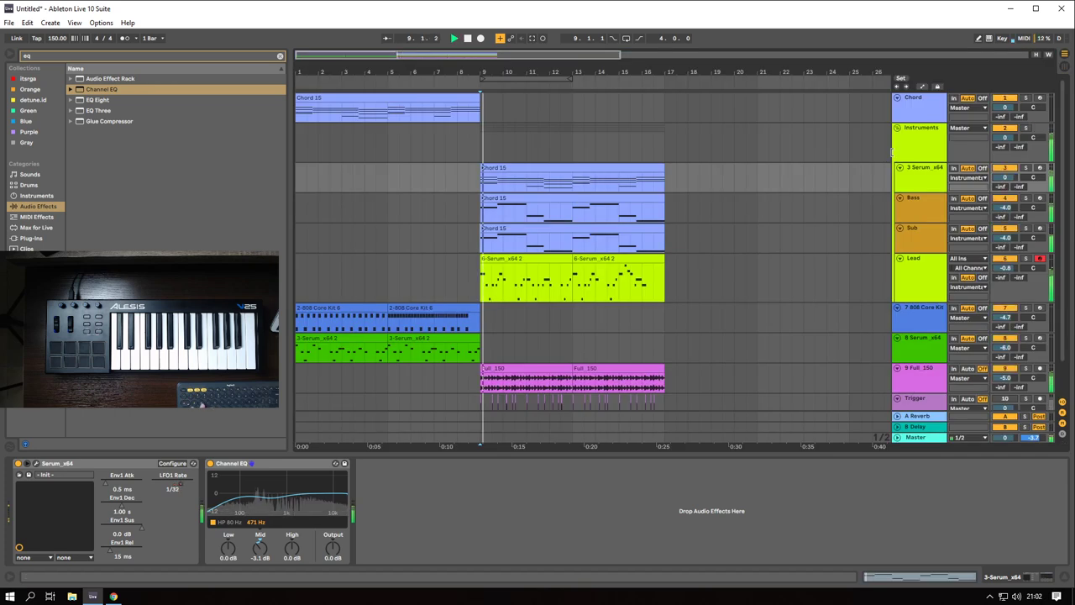
- Add a Channel EQ to the Bass track with the 80 Hz high-pass enabled and Low at -2.7 dB, and replay the drop
click(927, 200)
key(s)
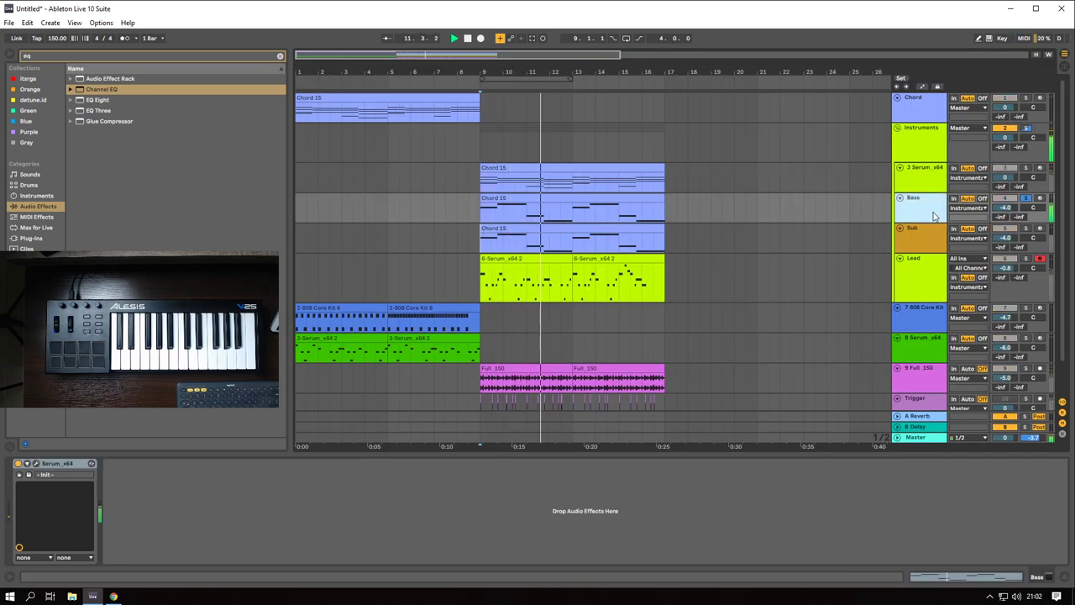
double_click(107, 91)
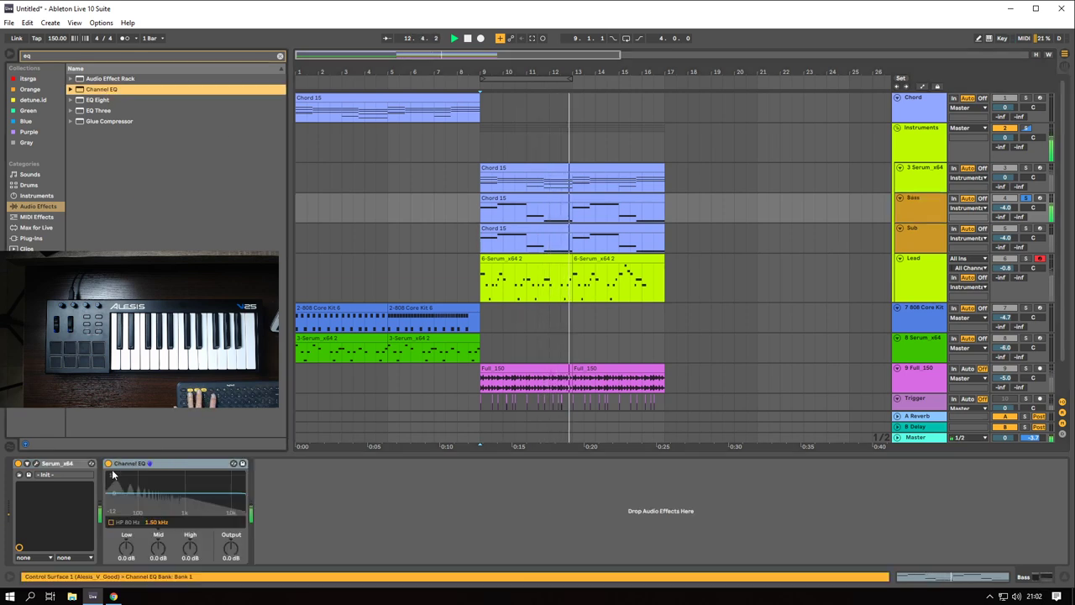
click(111, 523)
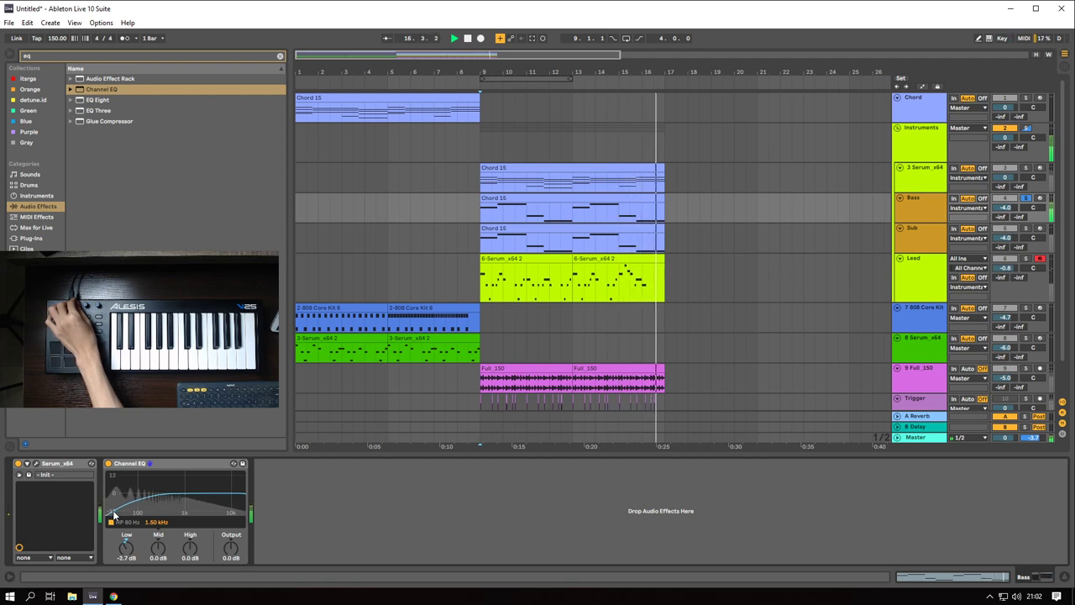
key(s)
key(space)
key(space)
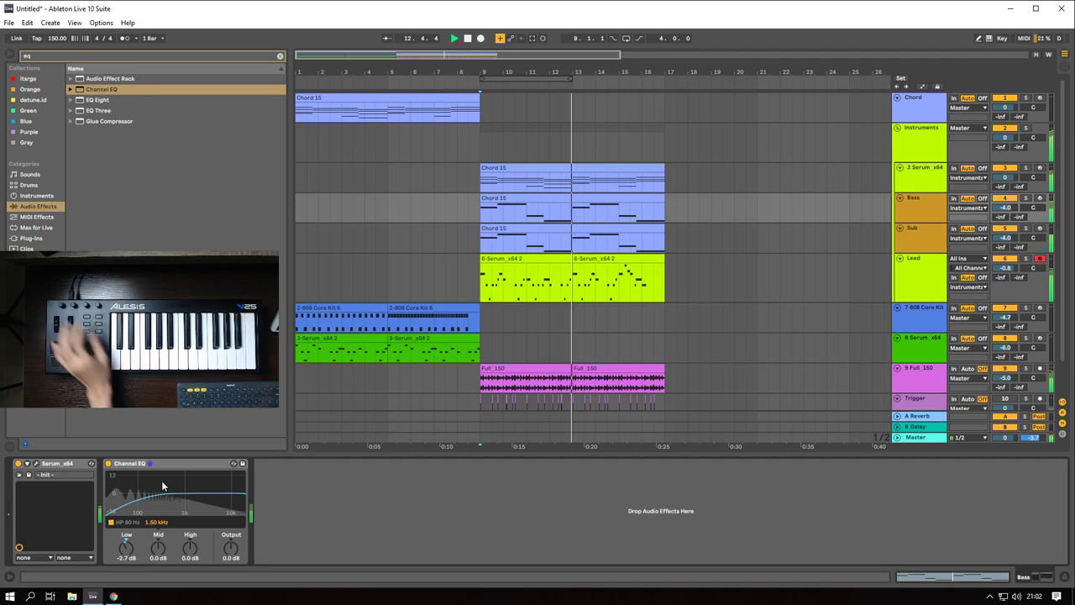
- Compare the Bass track alone and within the full mix, replaying the drop from bar 9
key(s)
key(s)
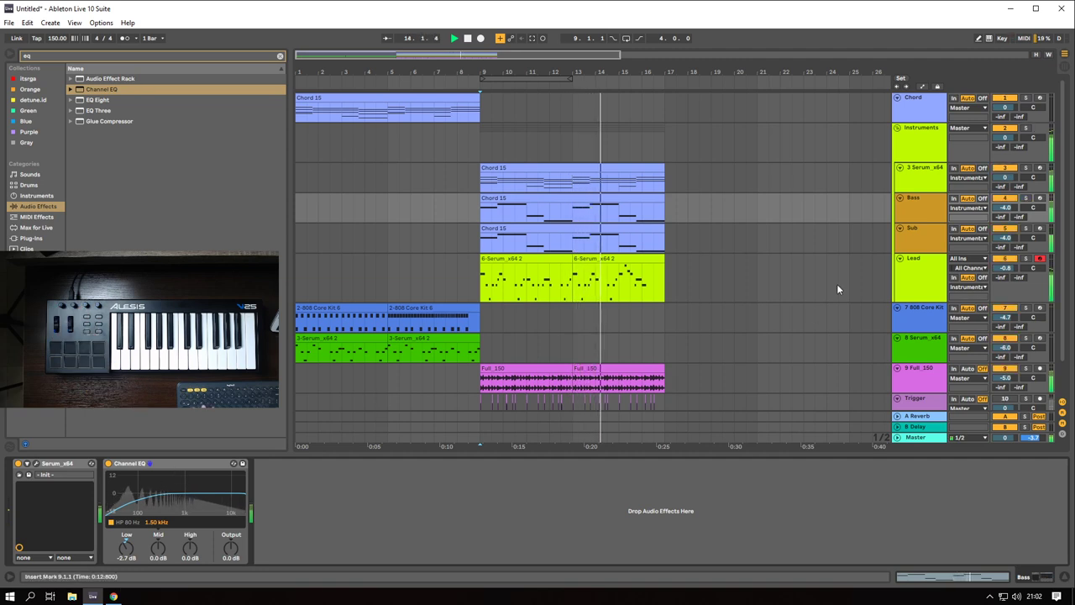
click(922, 210)
key(0)
key(space)
key(space)
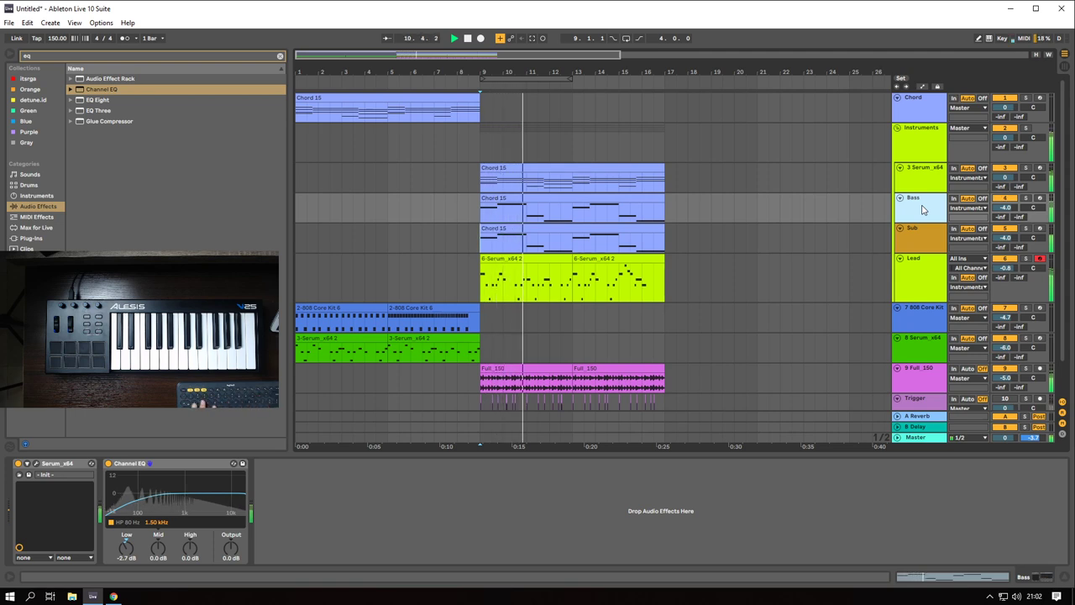
- Examine the Lead track's Serum oscillators and effects while listening to its melody
click(922, 273)
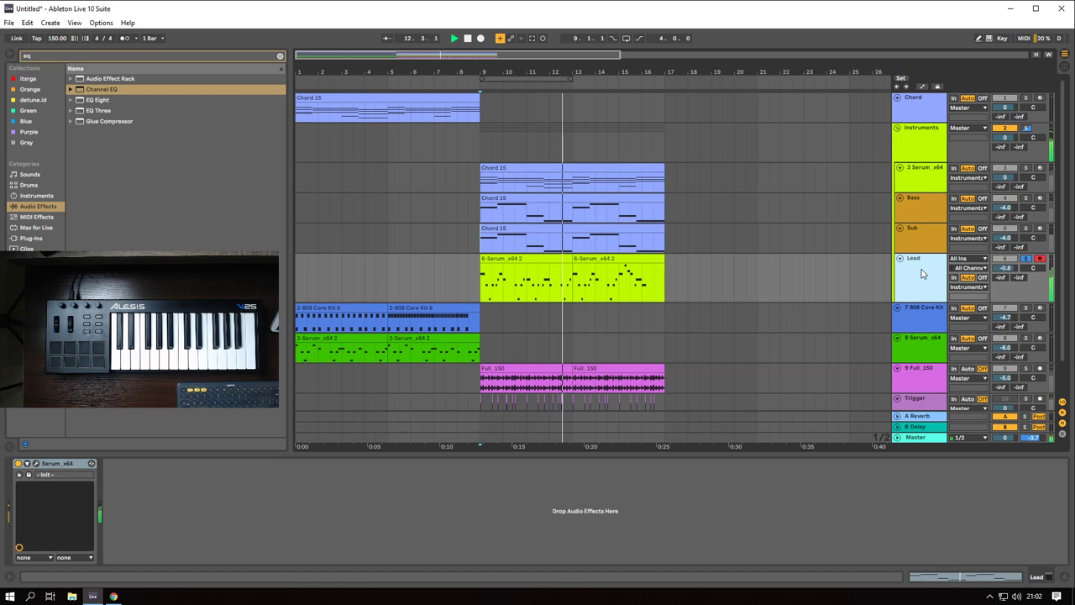
click(34, 465)
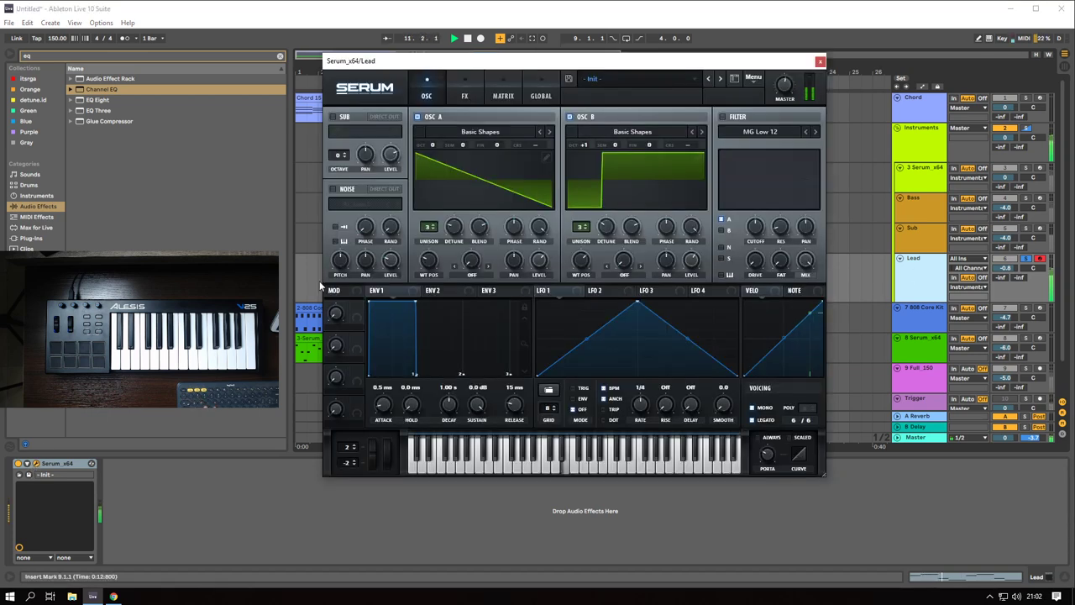
click(465, 95)
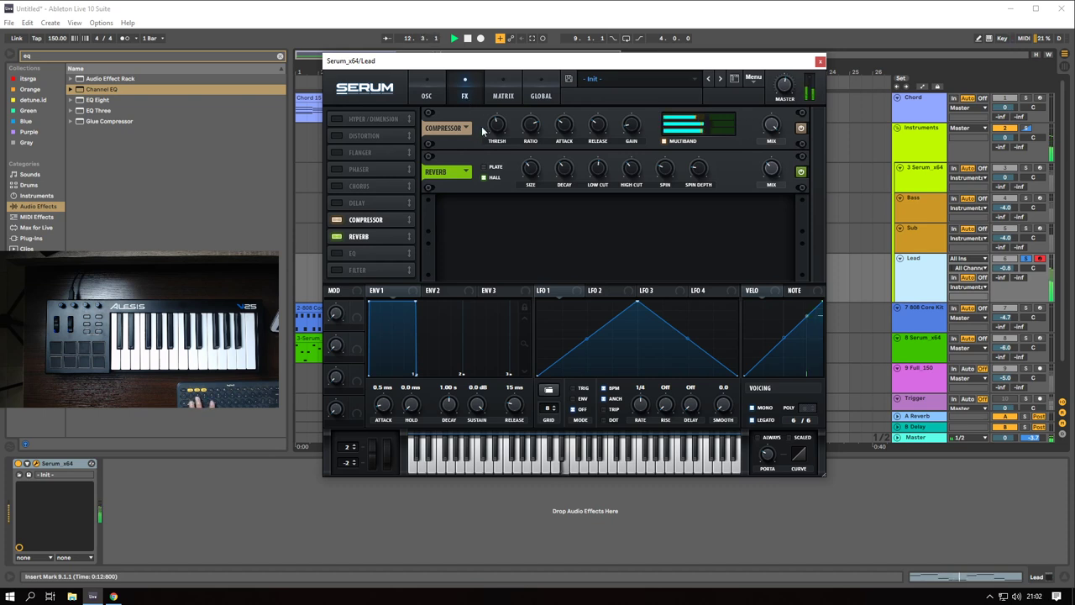
mouse_move(501, 139)
click(819, 62)
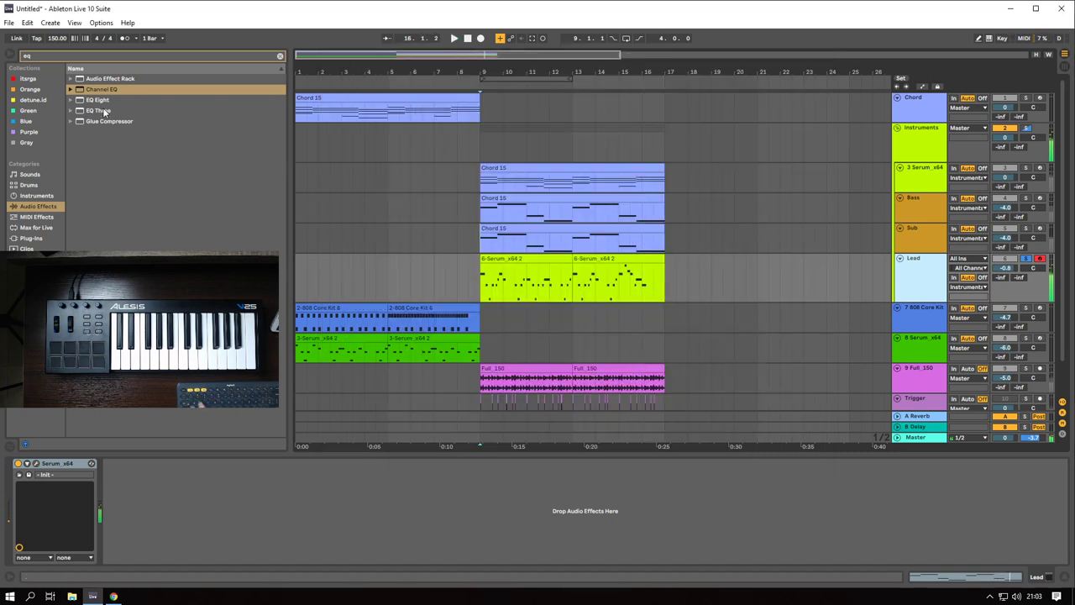
- Add a Channel EQ to the Lead track with the 80 Hz high-pass and Mid 2.8 dB at 7.50 kHz, and lower its volume to -3.0 dB
key(Return)
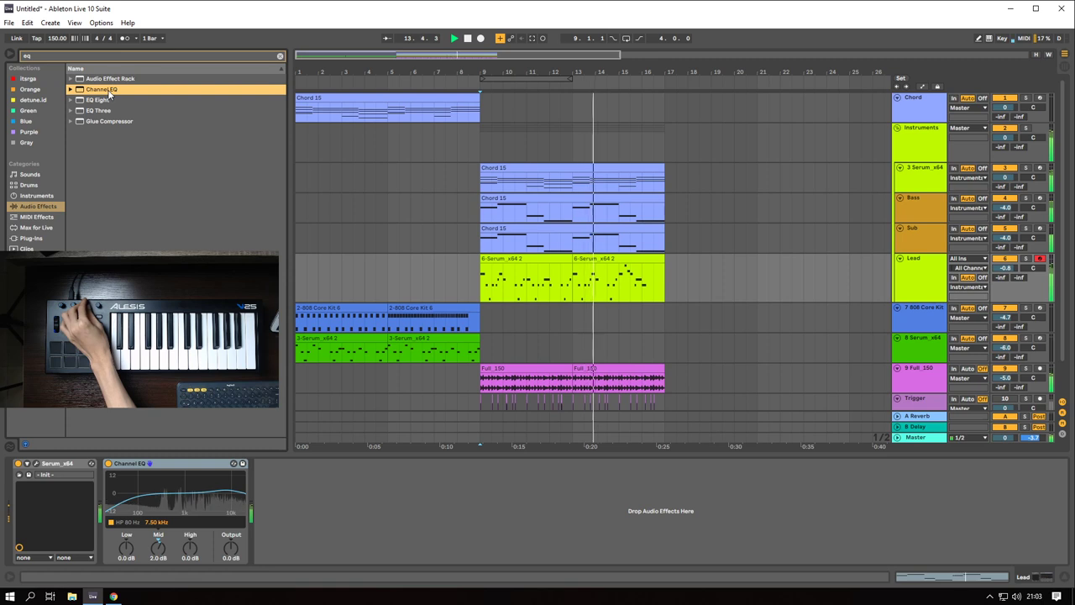
click(1026, 259)
drag(1006, 257, 1006, 262)
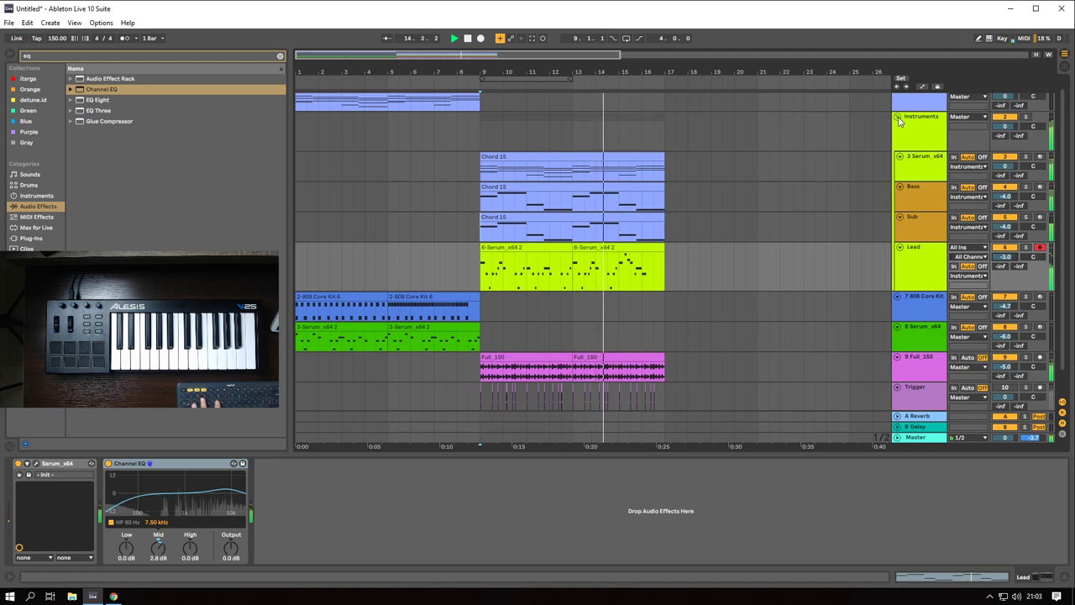
- Rename the 9 Full_150 track to Drums
scroll(504, 190, right, 4)
scroll(358, 263, left, 1)
scroll(357, 263, left, 4)
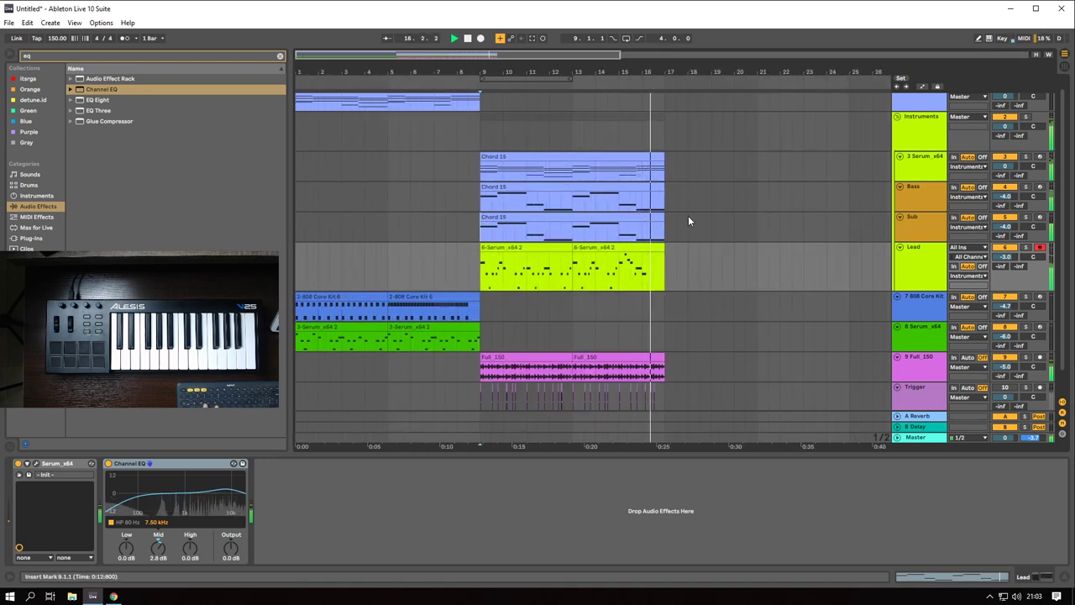
scroll(688, 221, down, 1)
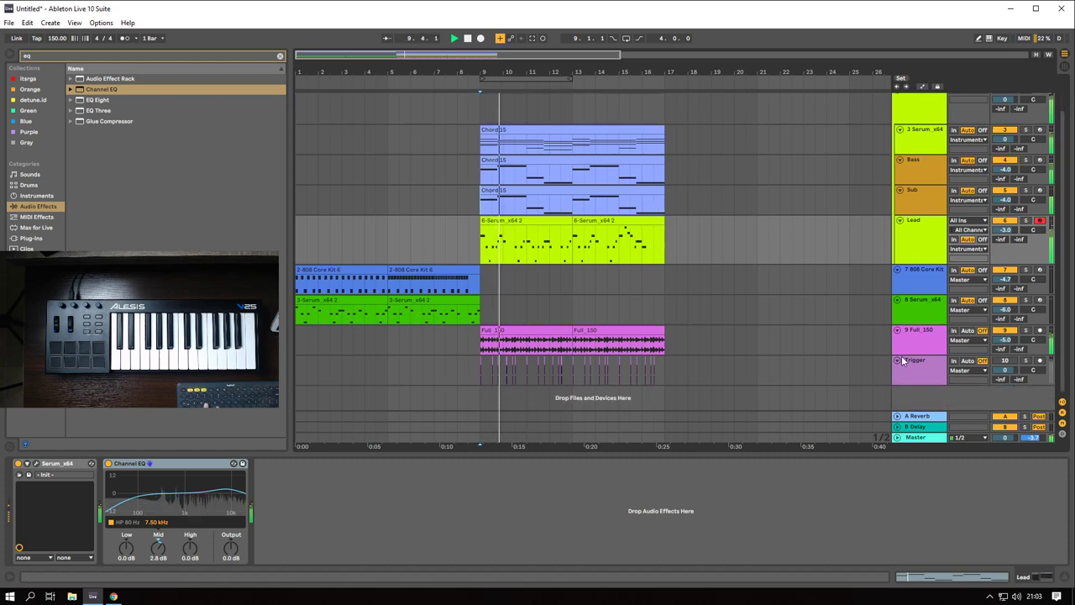
click(916, 336)
key(ctrl+r)
text(Drums)
key(Return)
scroll(737, 227, up, 1)
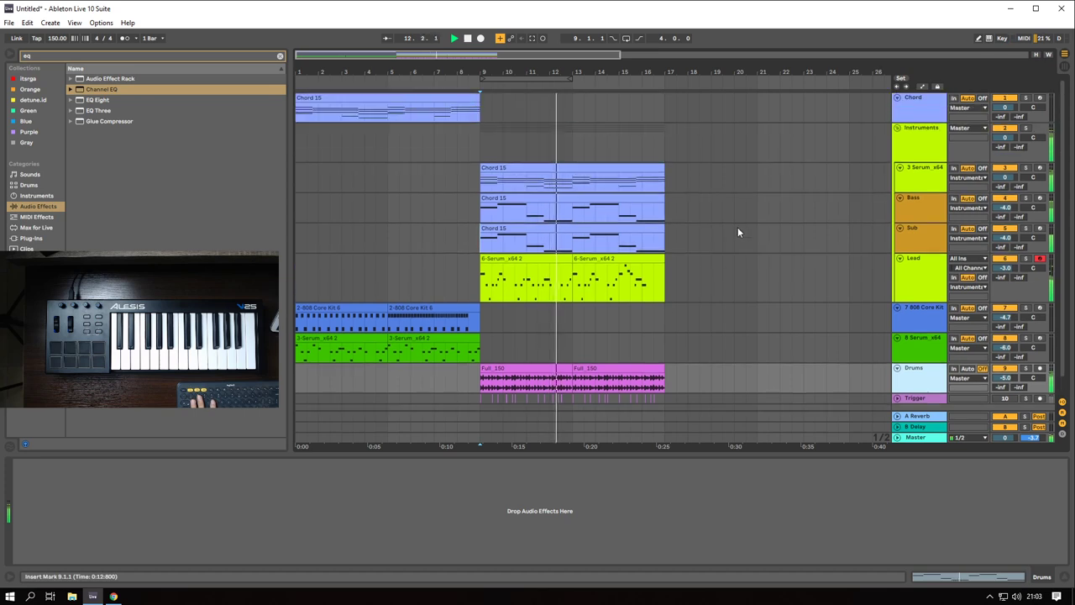
- Duplicate the drop's instrument, drum and trigger clips from bars 9–17 into bars 17–25
drag(483, 173, 664, 297)
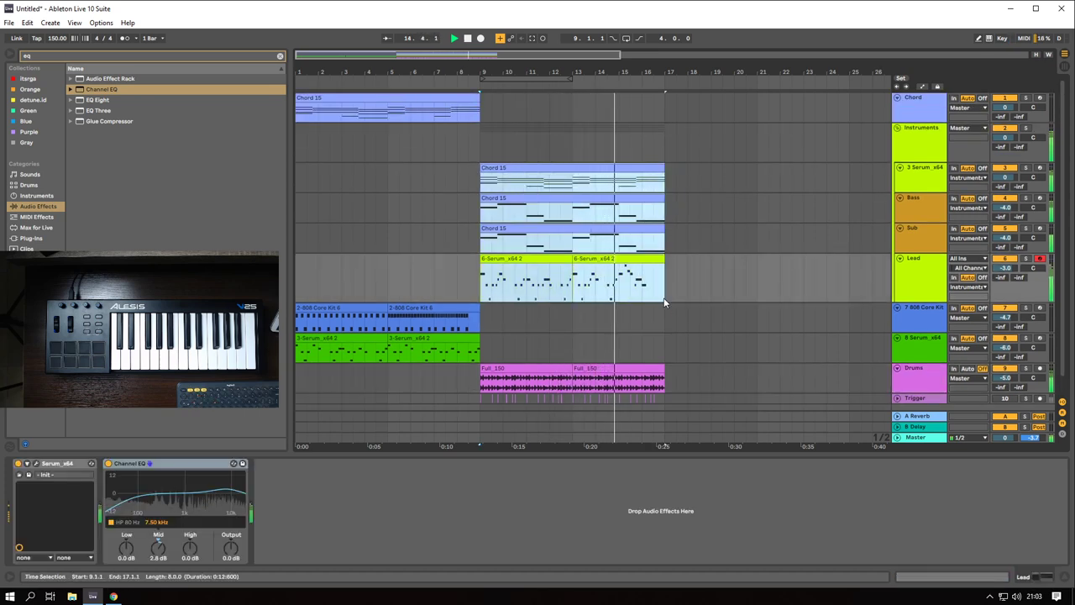
key(ctrl+d)
scroll(538, 352, down, 1)
click(538, 352)
shift+click(604, 350)
key(space)
drag(481, 364, 663, 388)
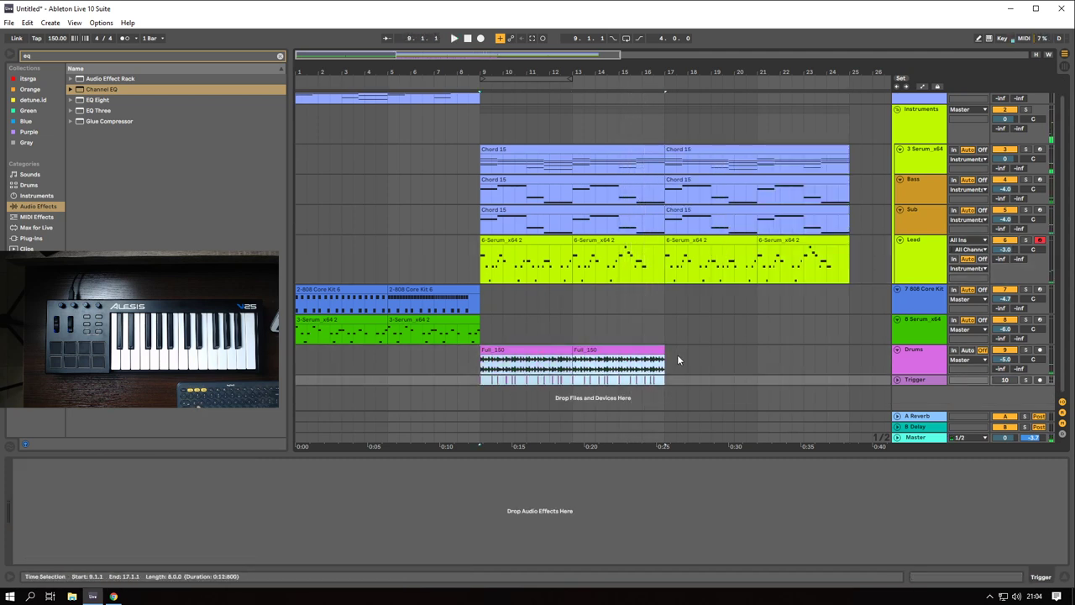
key(ctrl+d)
- Play the extended drop from bar 9 and recheck the transition into bar 17 from bar 16
click(489, 172)
key(space)
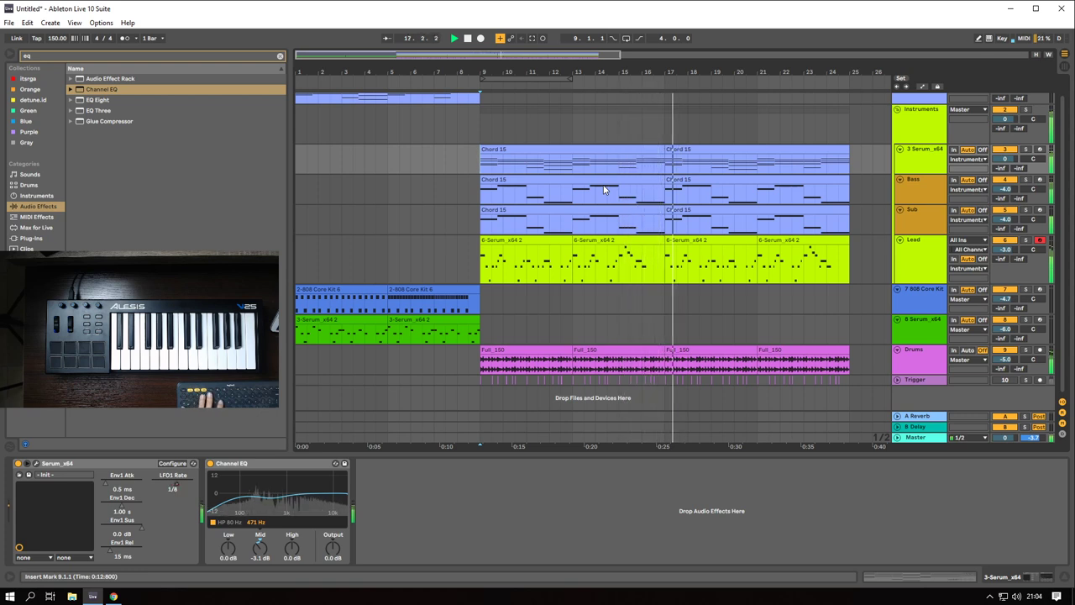
click(640, 251)
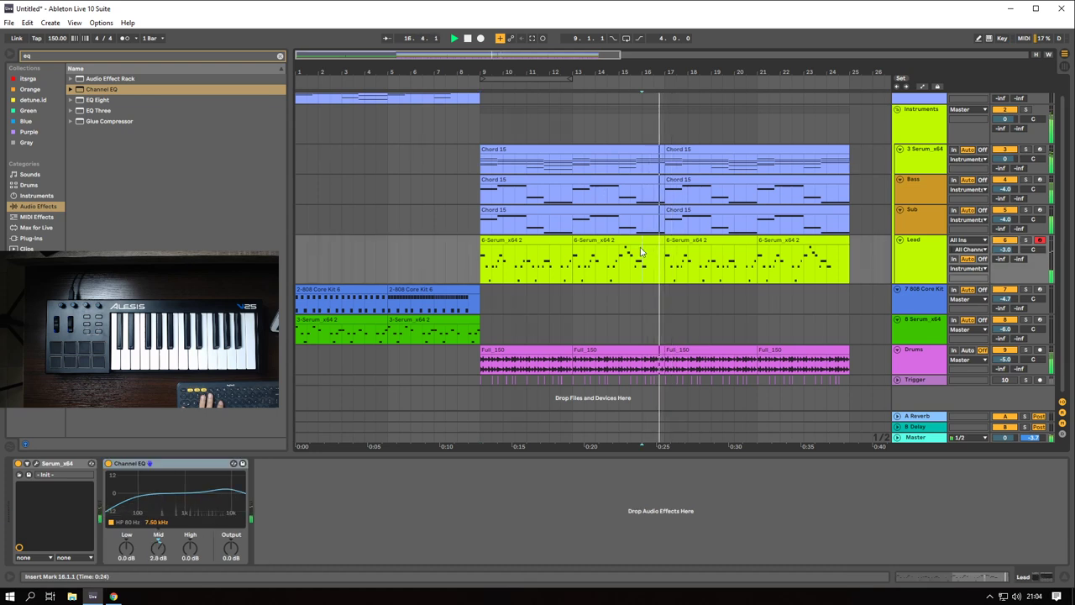
key(space)
scroll(342, 215, up, 1)
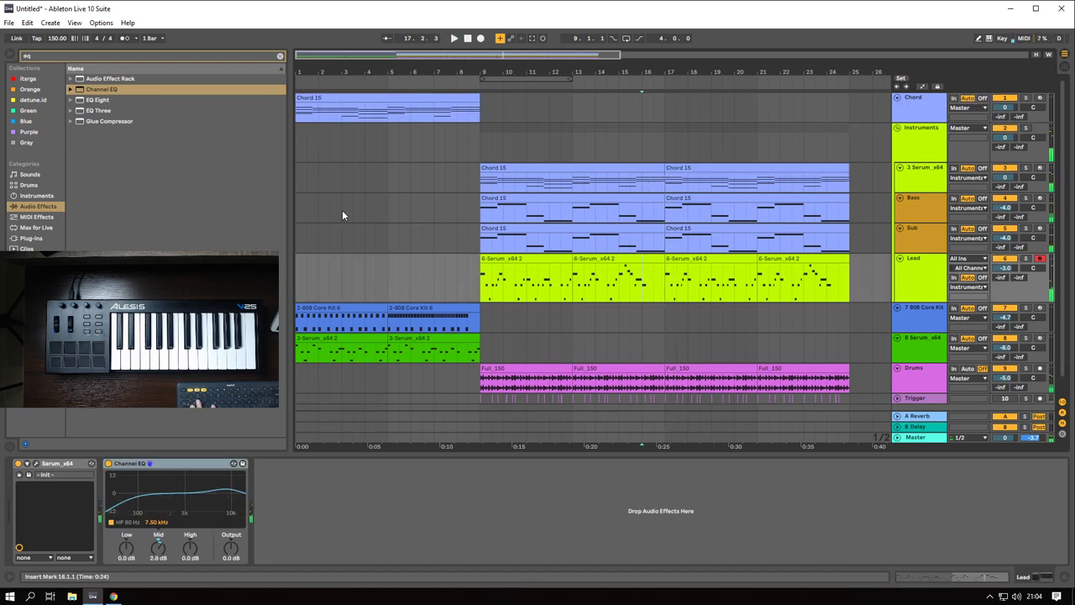
- Play the intro from bar 1 and listen to the Chord track on its own
click(303, 116)
key(space)
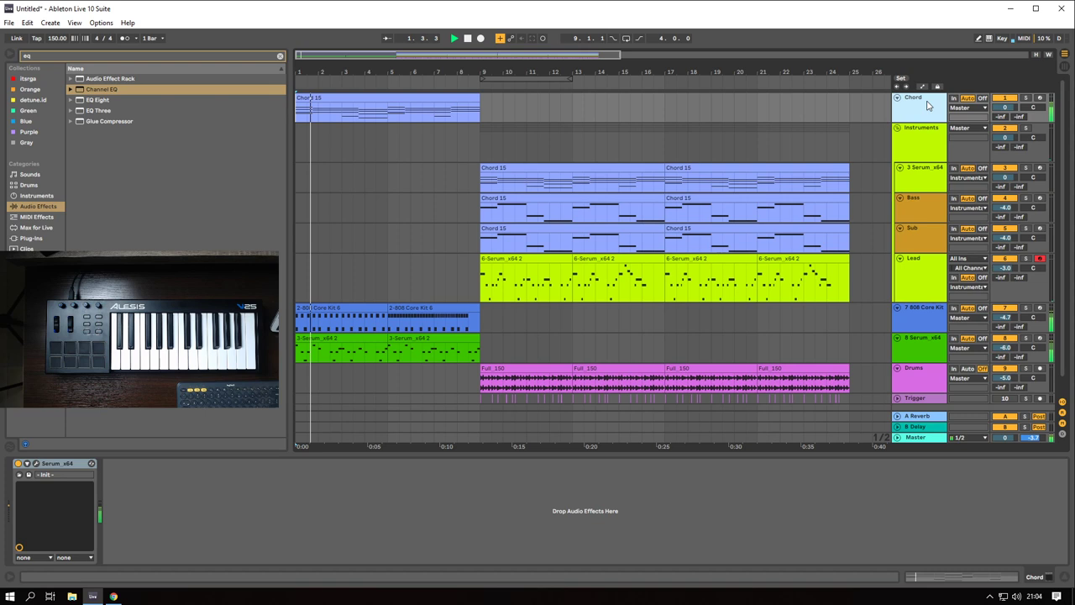
key(space)
key(s)
key(space)
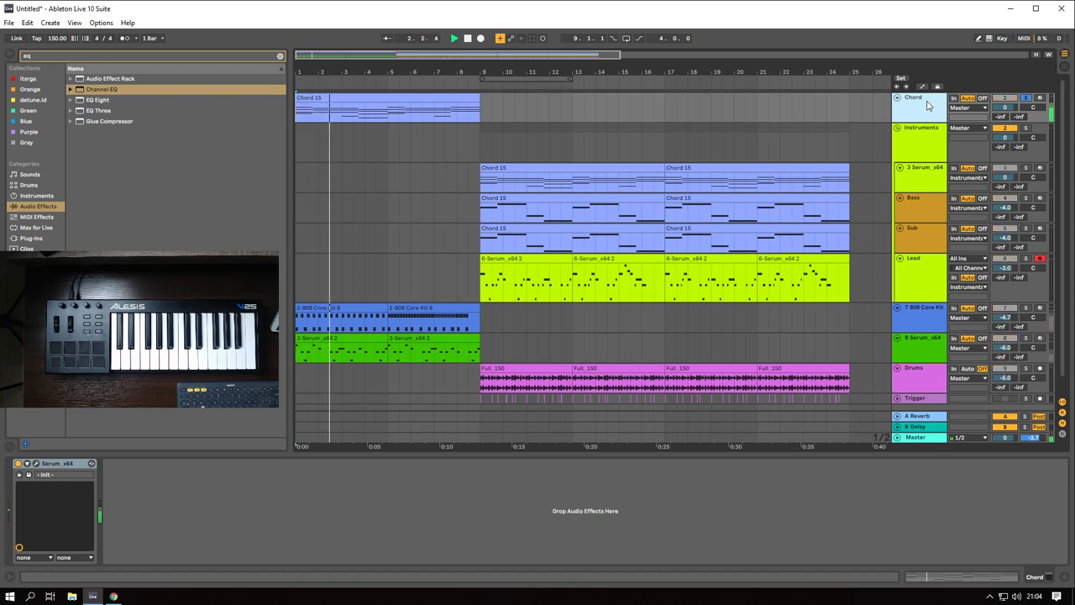
- Delete the 8 Serum_x64 track's second intro clip, move its bar 1 clip to the Lead track, and audition it soloed
click(405, 339)
key(Delete)
click(329, 339)
double_click(329, 340)
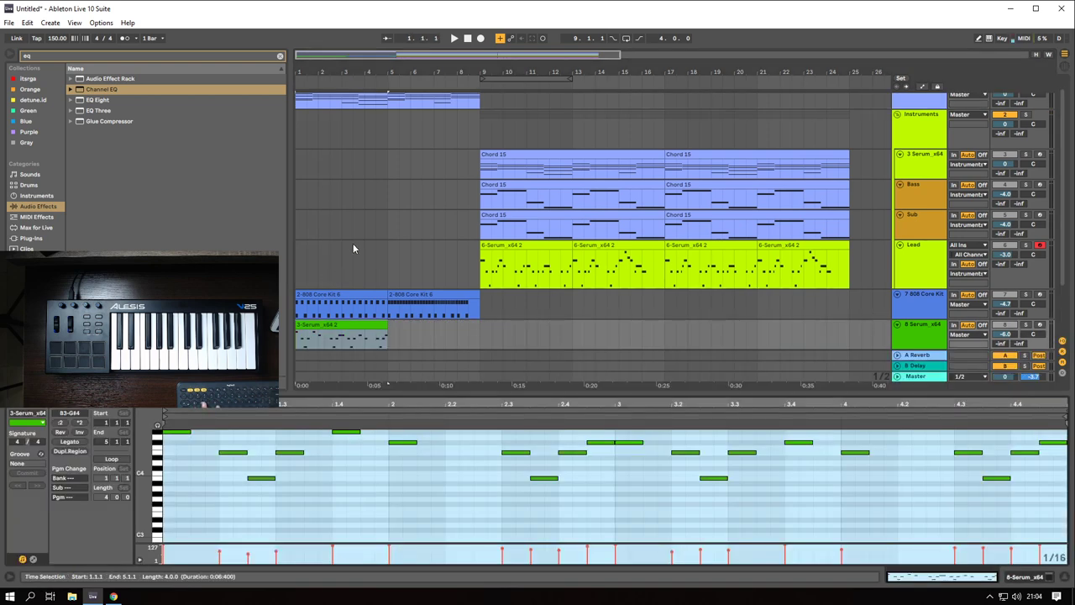
click(353, 248)
drag(334, 336, 327, 259)
key(space)
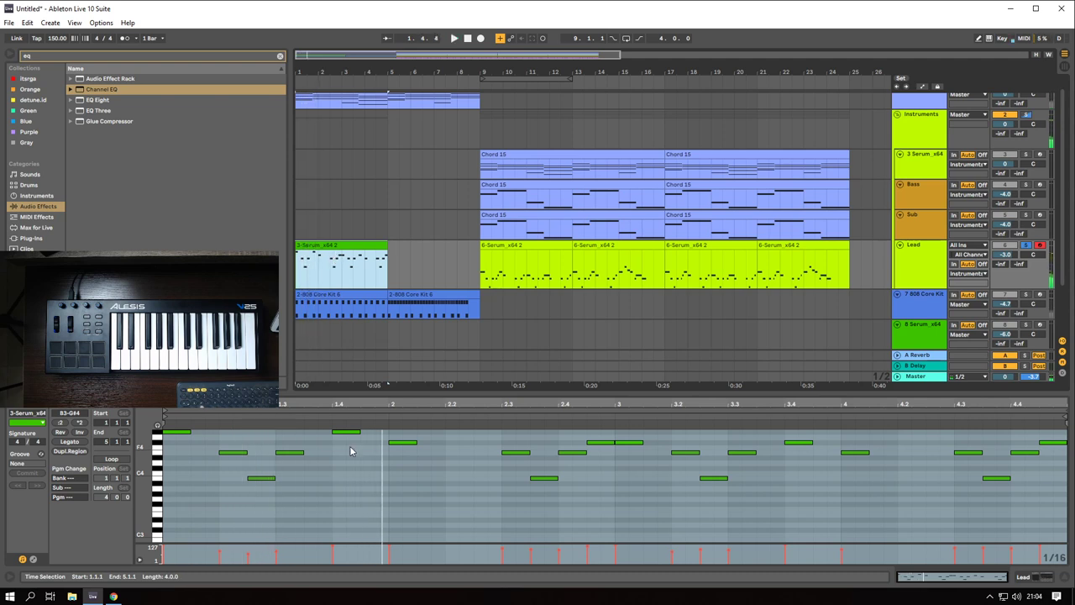
- Shorten all notes in the Lead's intro clip to about half their length and transpose them down one octave
key(space)
key(ctrl+a)
drag(305, 451, 290, 452)
key(space)
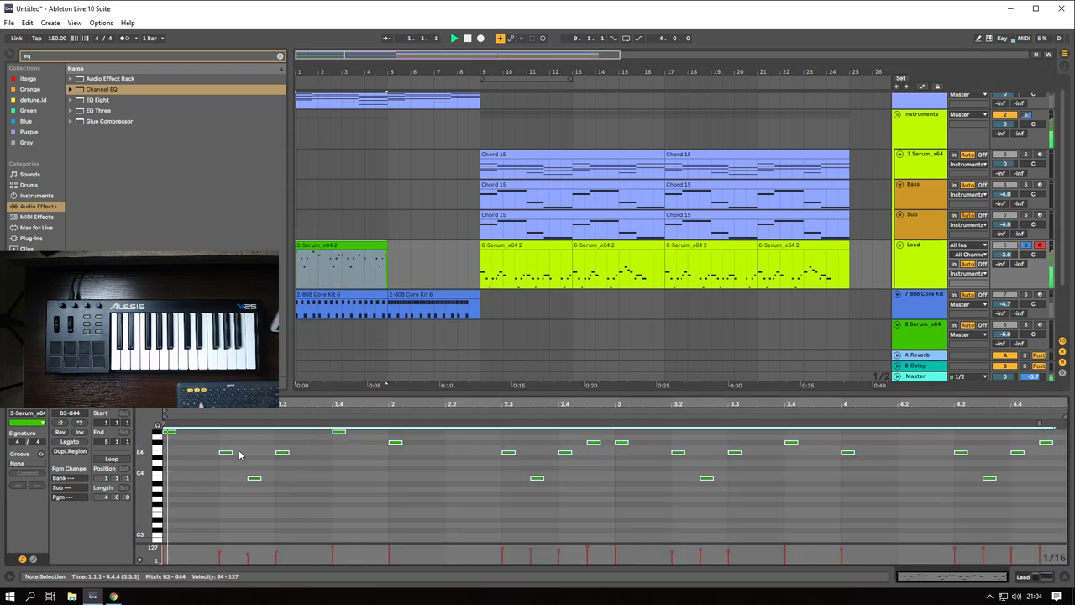
key(space)
key(shift+Down)
key(space)
scroll(336, 445, down, 2)
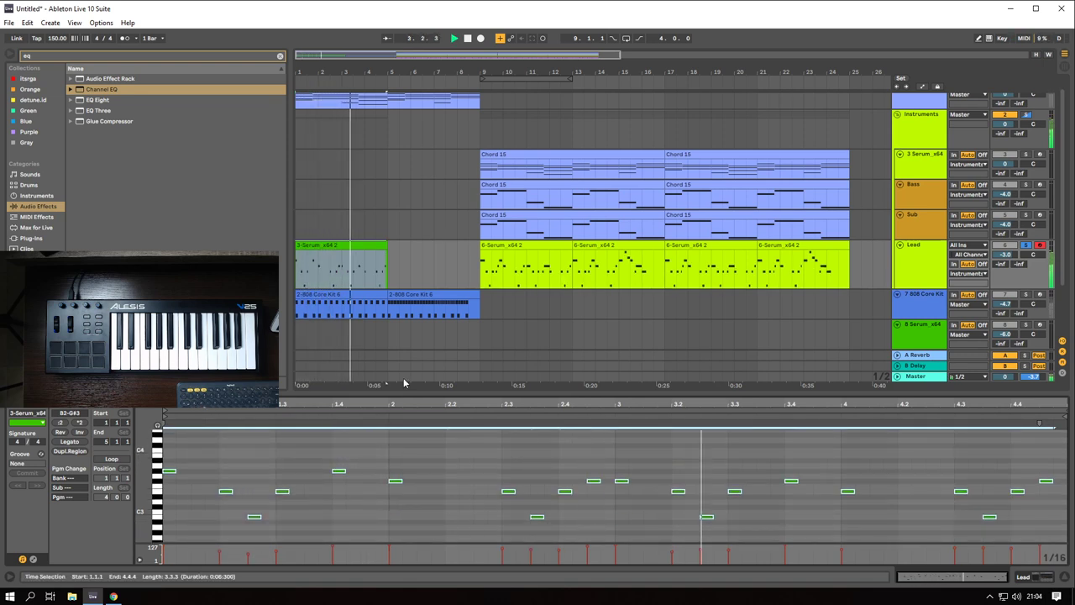
- Duplicate the Lead's intro clip from bar 1 into bars 5–9
click(397, 262)
click(372, 245)
key(ctrl+d)
scroll(345, 234, down, 1)
scroll(340, 233, up, 2)
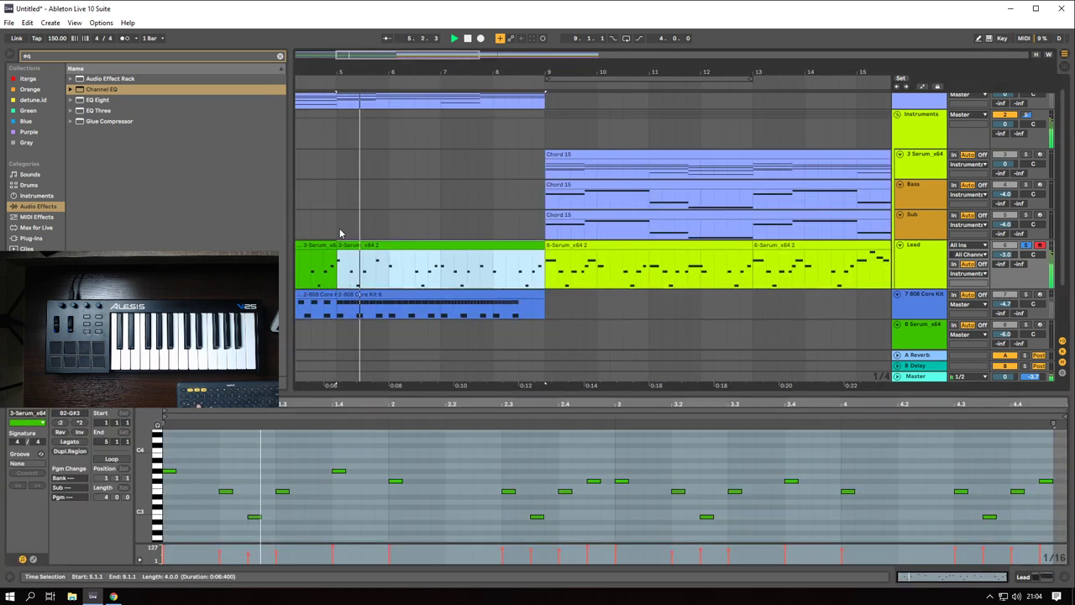
- Unsolo the Lead track and replay the full intro from bar 1
key(s)
scroll(370, 215, left, 3)
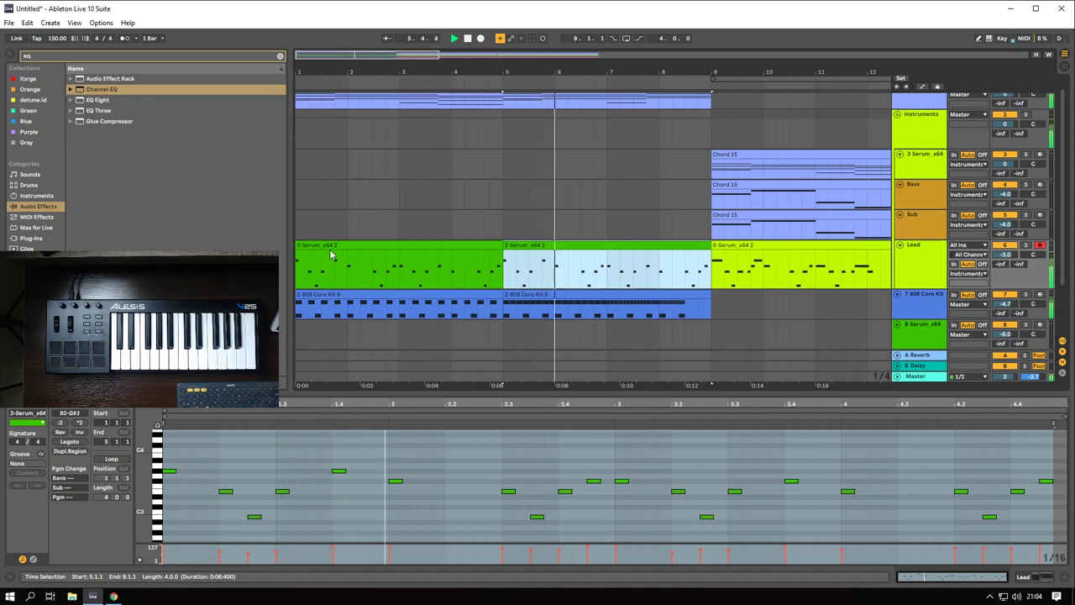
key(space)
click(296, 275)
scroll(470, 170, down, 3)
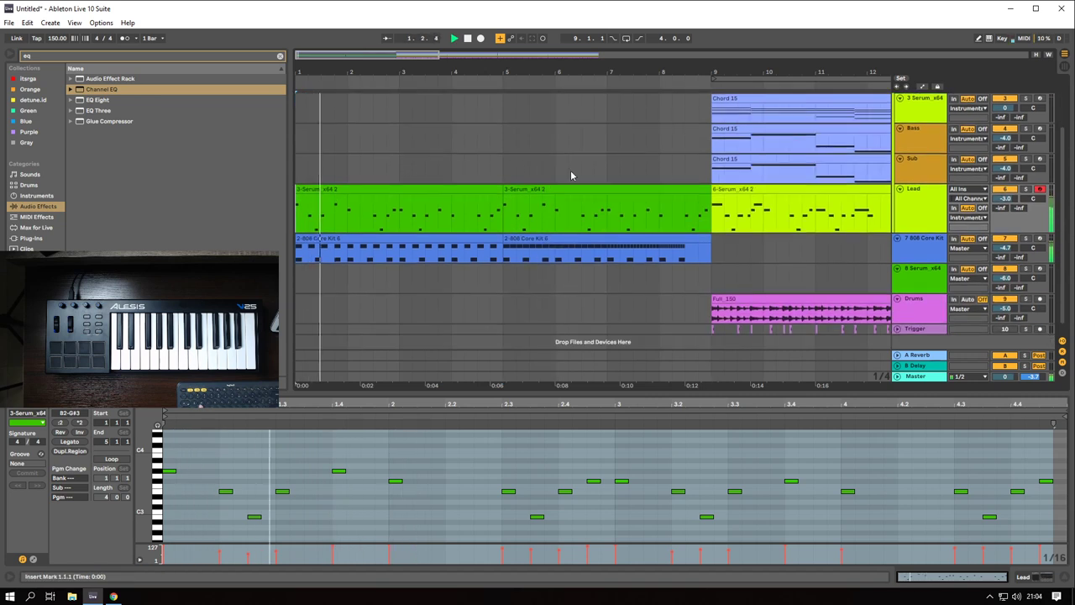
- Solo the 7 808 Core Kit track and collapse the Chord track
click(914, 252)
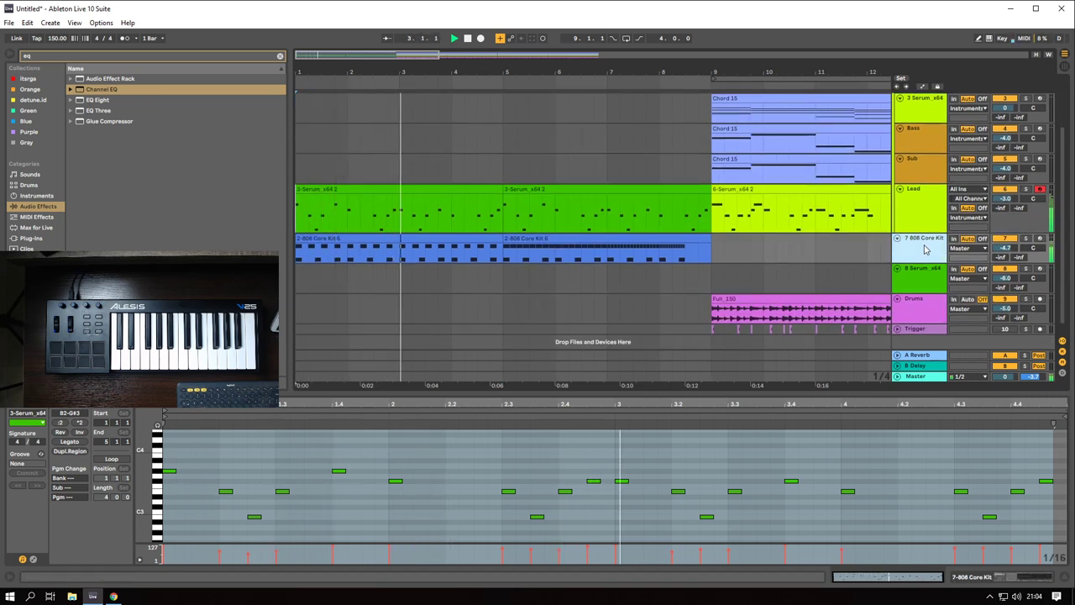
scroll(392, 192, up, 3)
click(899, 99)
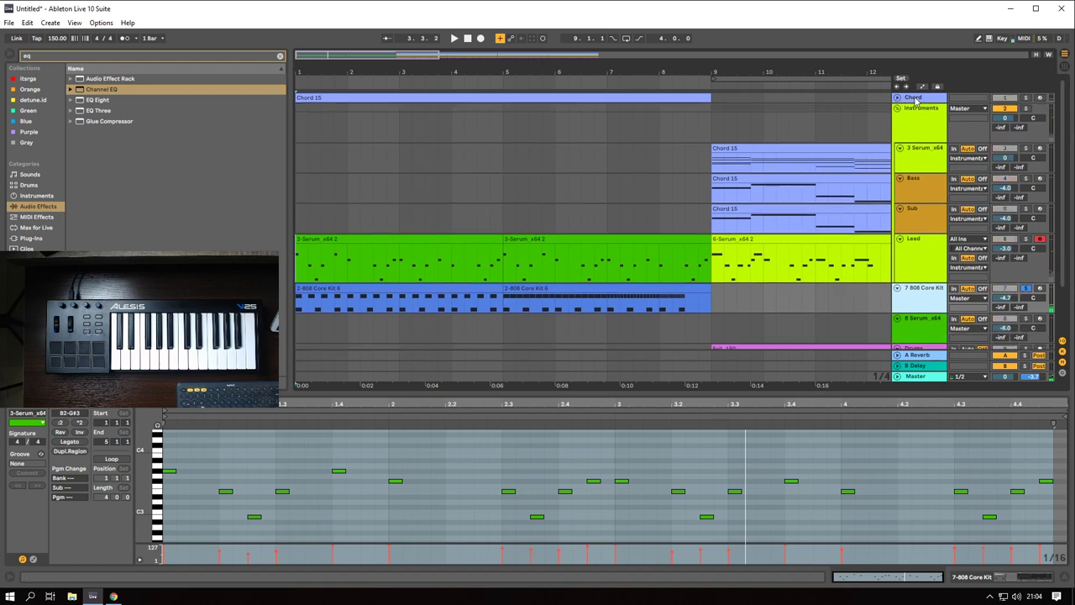
- Expand and solo the Chord track, play it from bar 1, and view its intro clip notes and its device chain
click(899, 99)
key(space)
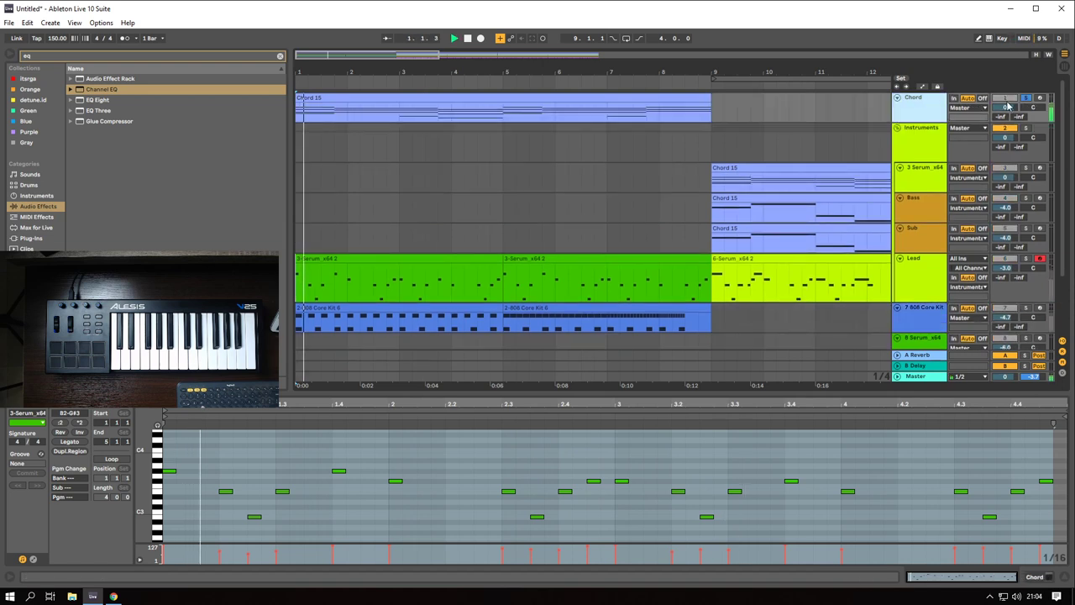
click(1025, 99)
key(space)
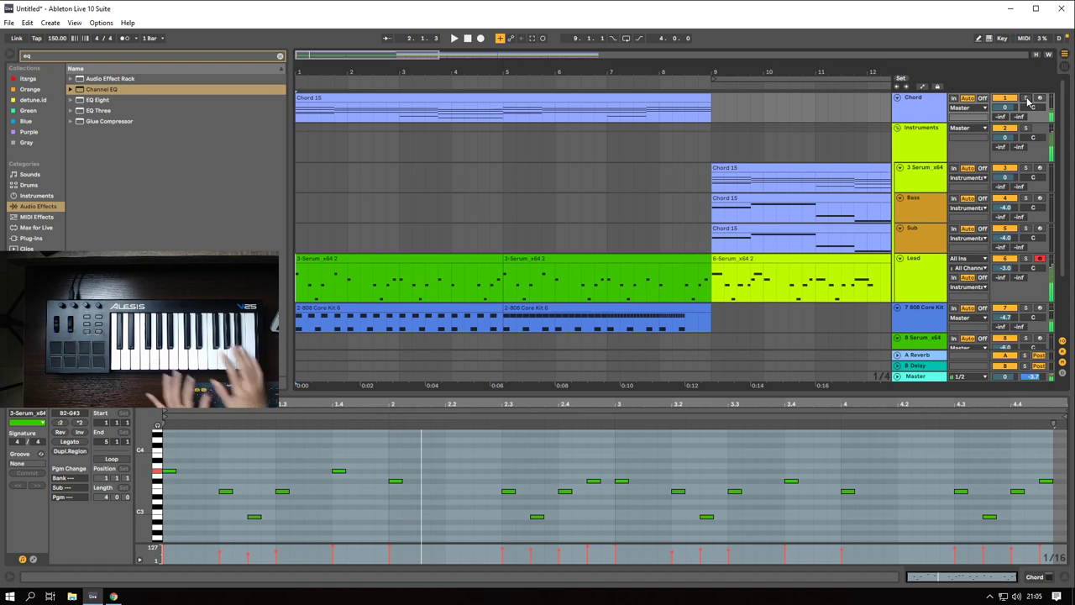
click(920, 102)
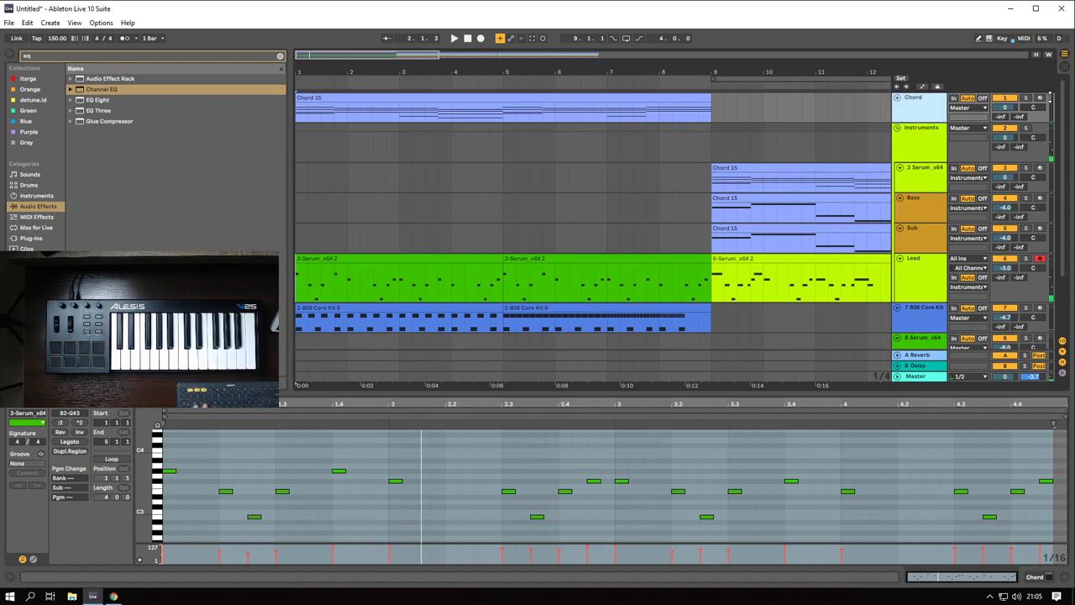
key(space)
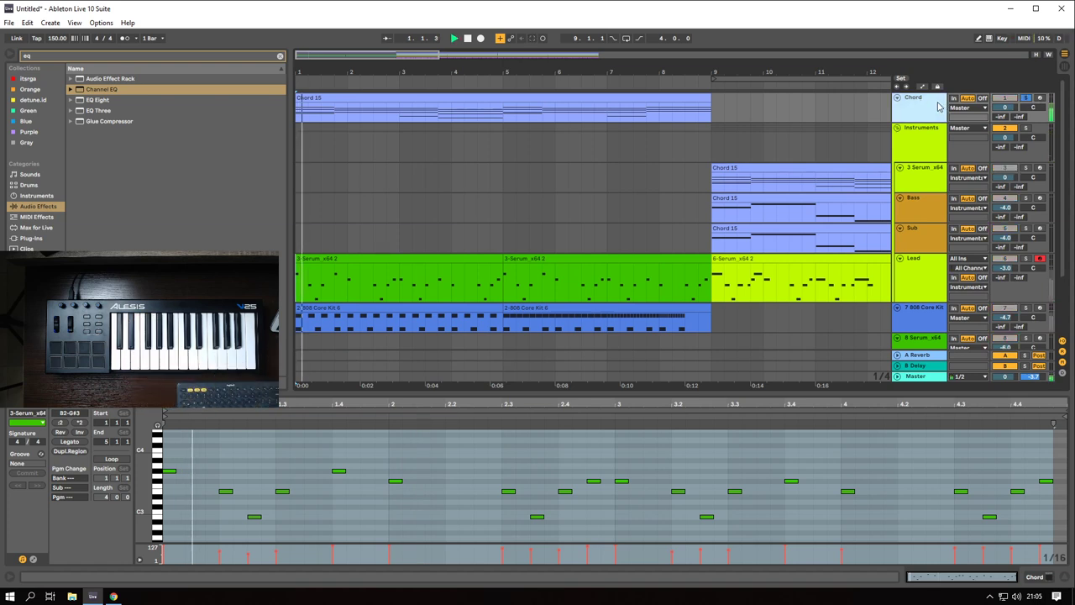
click(399, 98)
scroll(190, 516, up, 3)
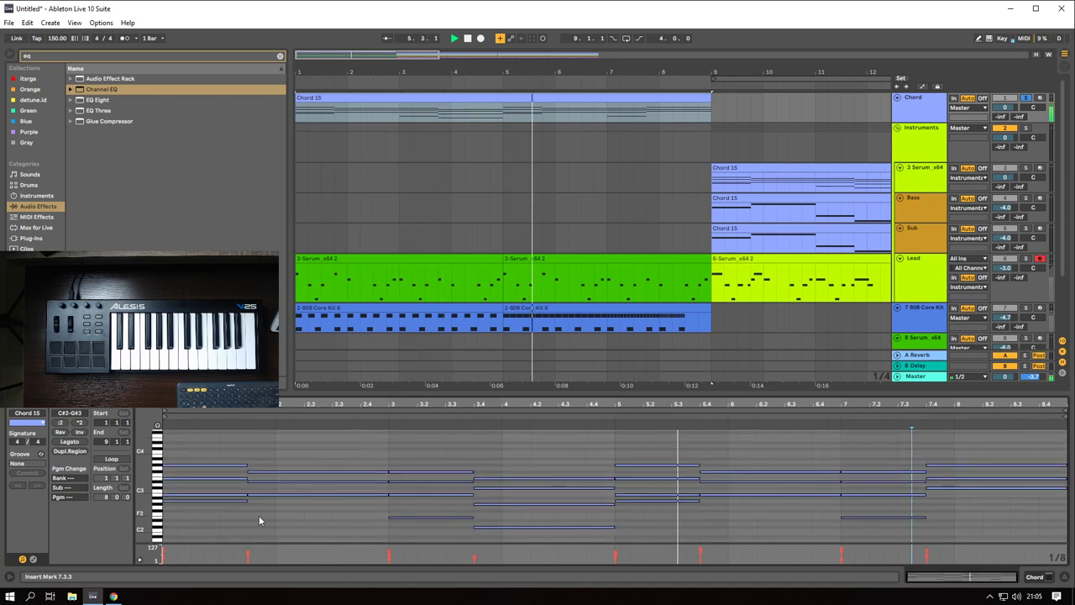
key(shift+Tab)
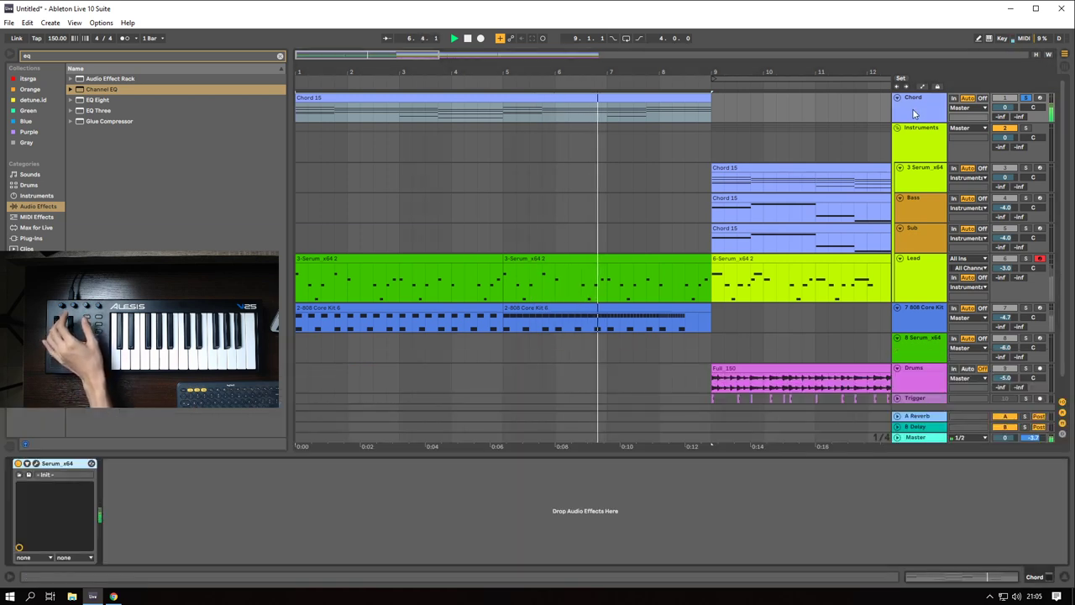
click(20, 473)
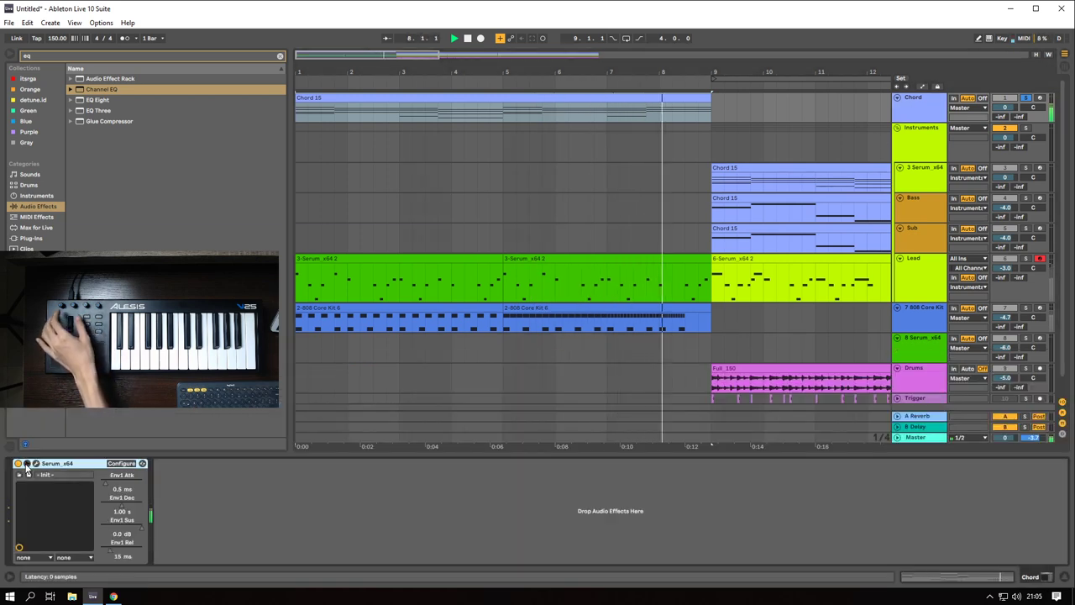
key(space)
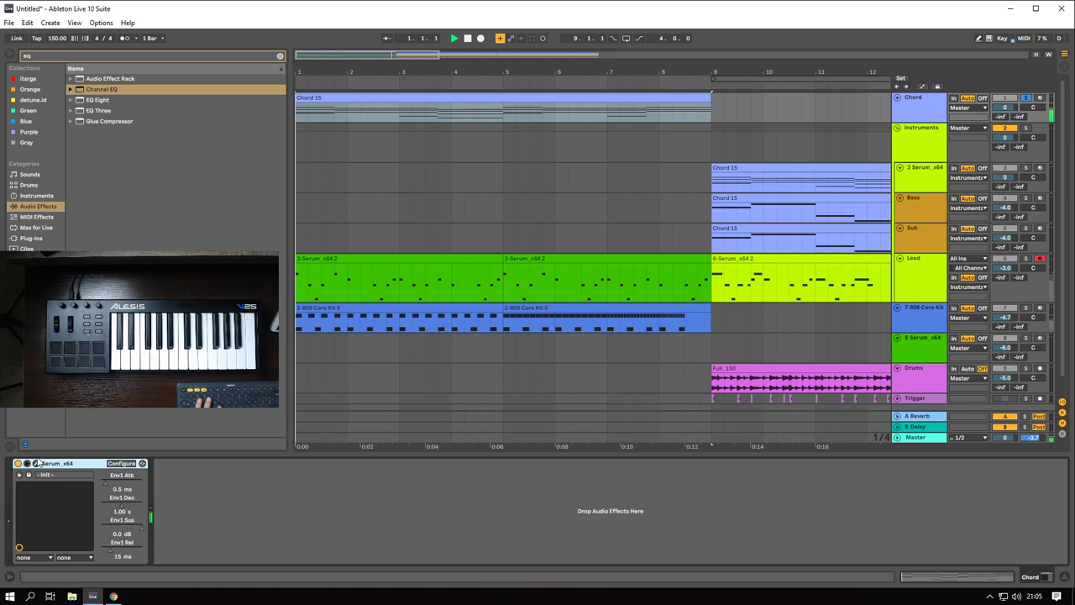
click(28, 464)
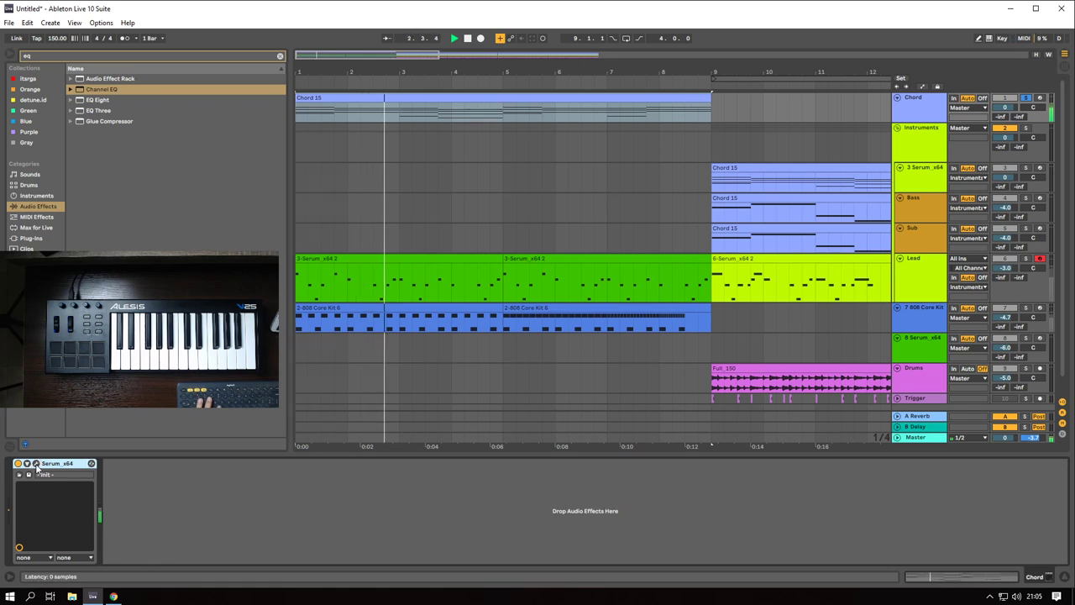
- Enable Hyper/Dimension in the Chord's Serum effects, with Hyper mix at about 21%, a smaller Dimension size and Dimension mix at about 11%
click(35, 463)
click(485, 105)
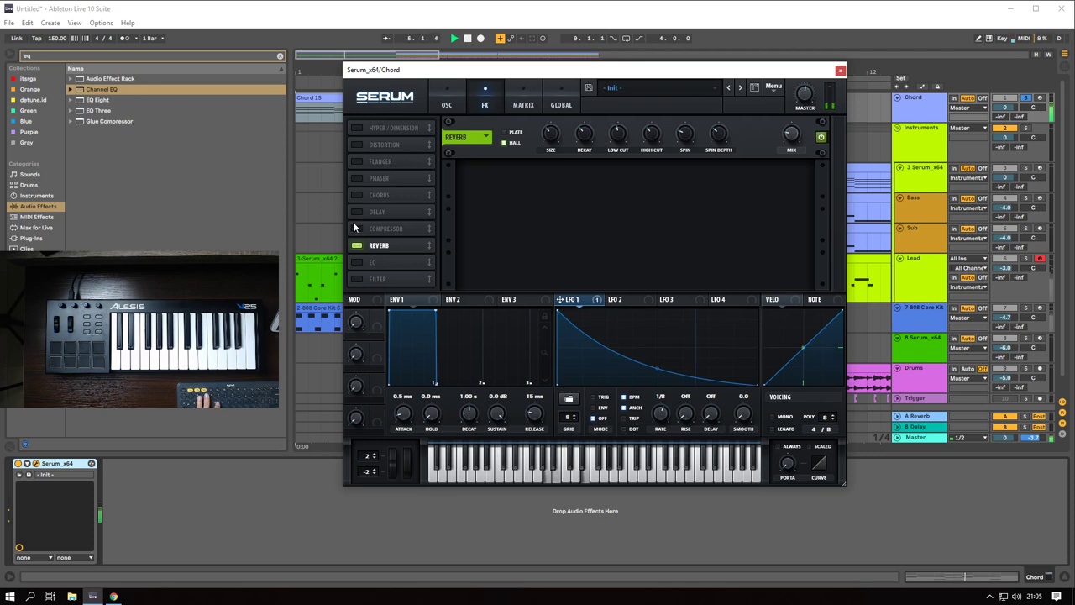
click(356, 128)
drag(647, 146, 651, 179)
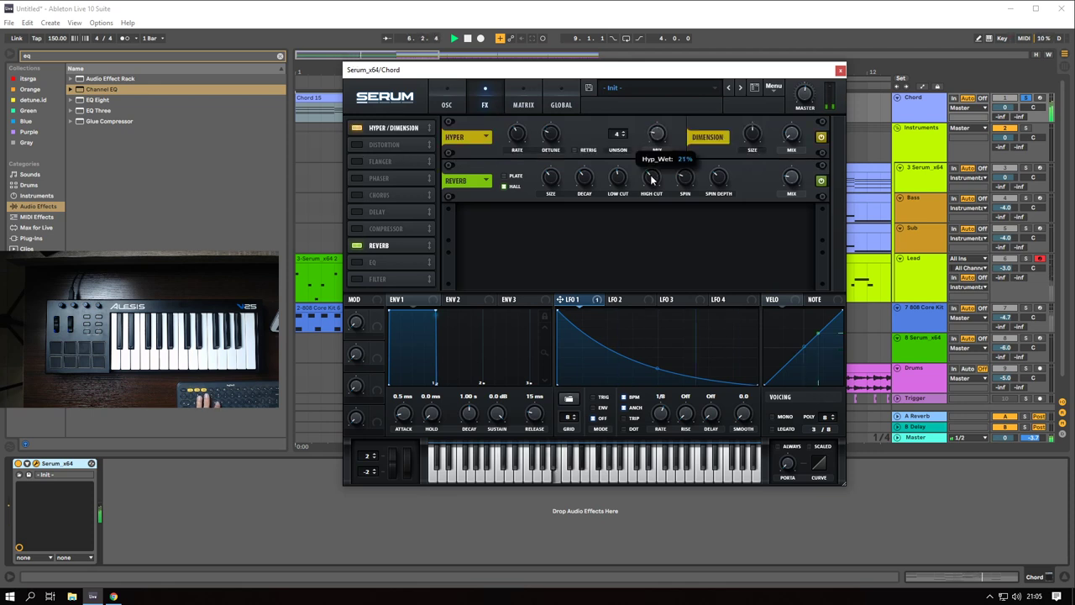
drag(756, 135, 754, 195)
drag(795, 135, 794, 119)
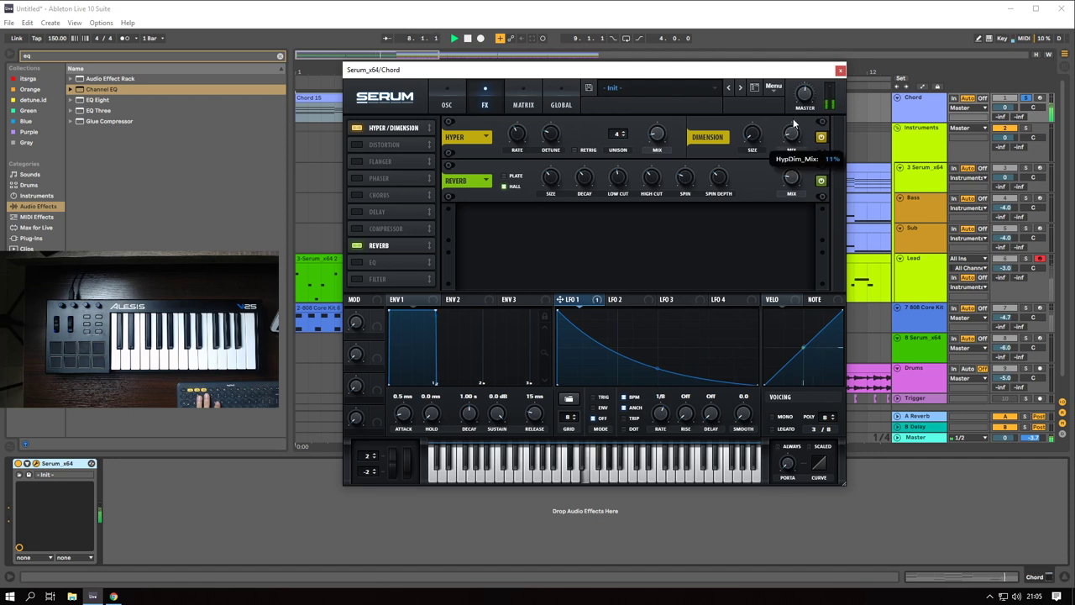
click(840, 70)
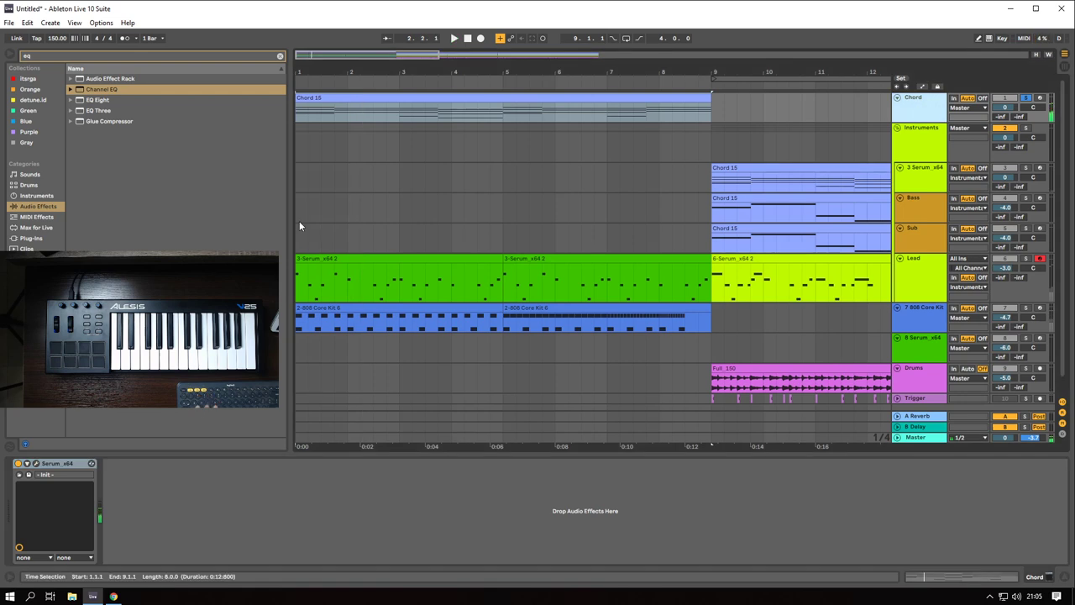
- Add EQ Eight to the Chord track with a low cut and a dip of about -3.33 dB at 505 Hz
drag(97, 99, 121, 465)
click(152, 550)
click(148, 494)
key(space)
drag(215, 505, 238, 511)
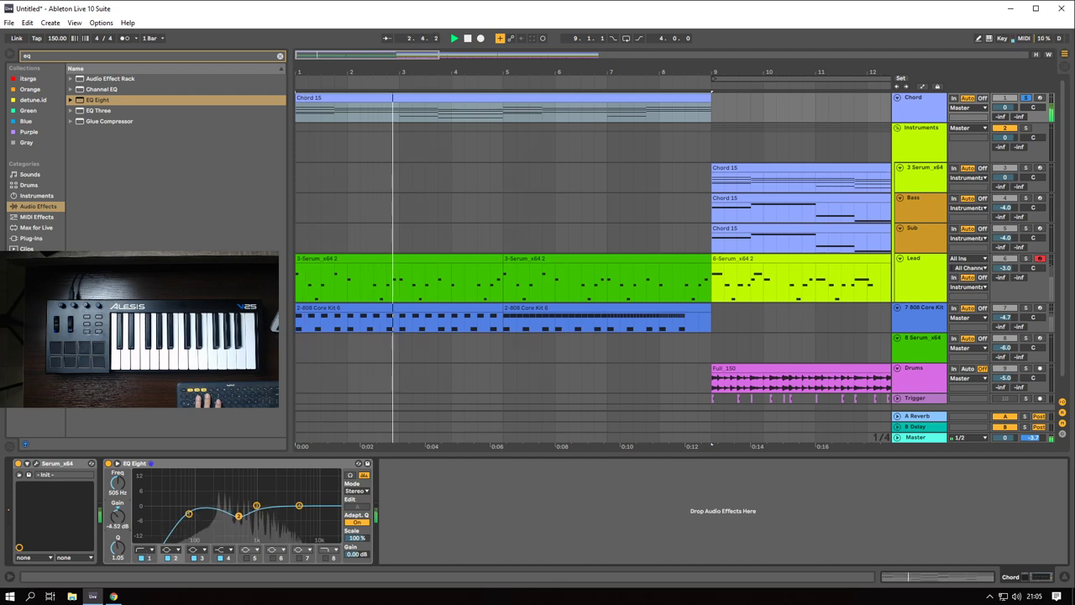
key(space)
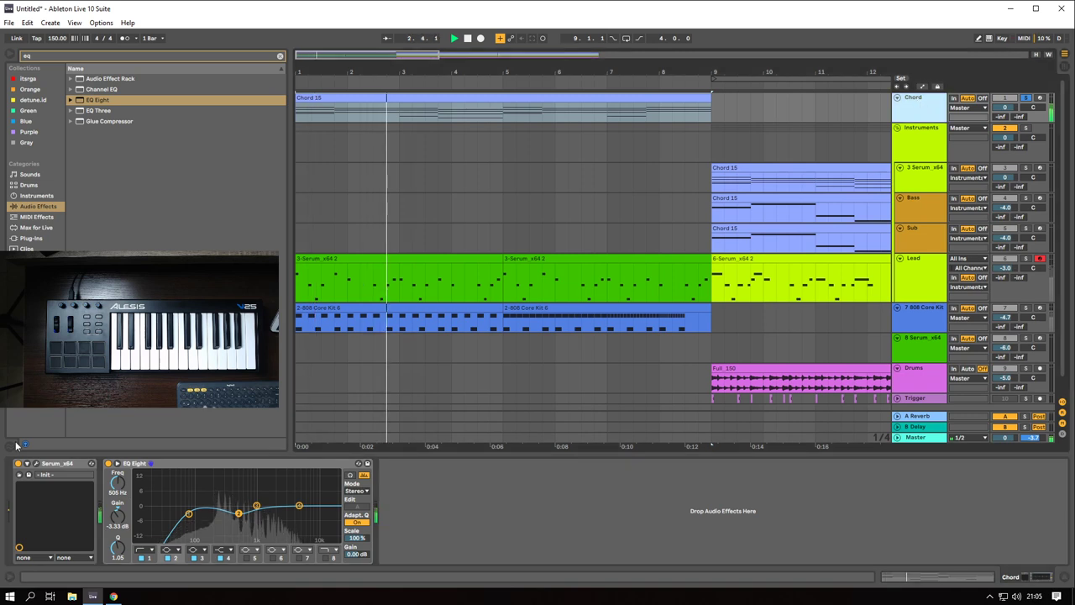
- Assign Macro 1 to the filter cutoff in the Chord's Serum and arm the Chord track
click(36, 464)
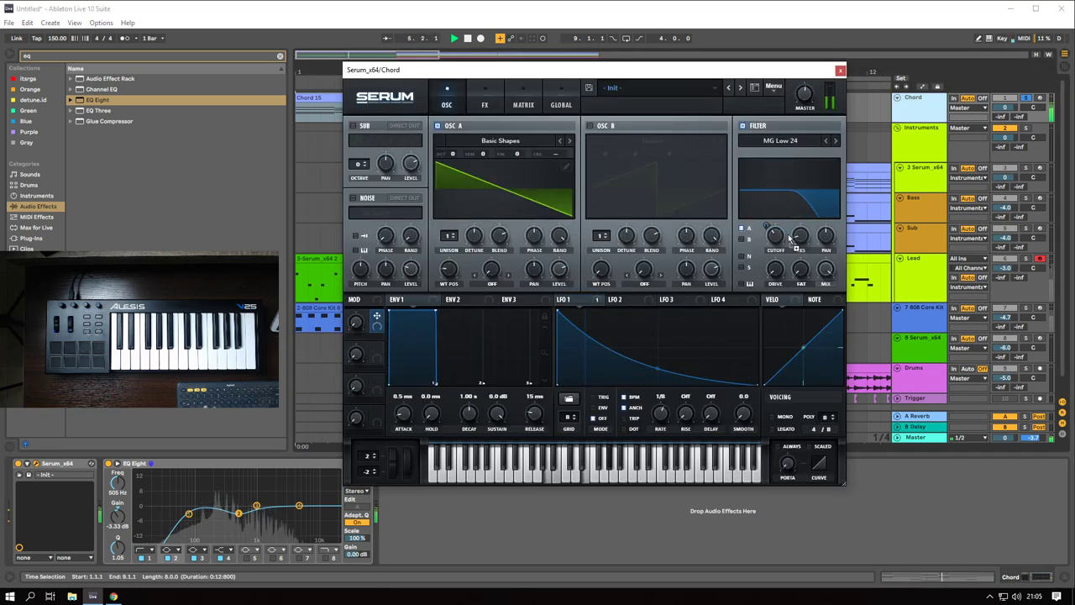
drag(358, 325, 353, 281)
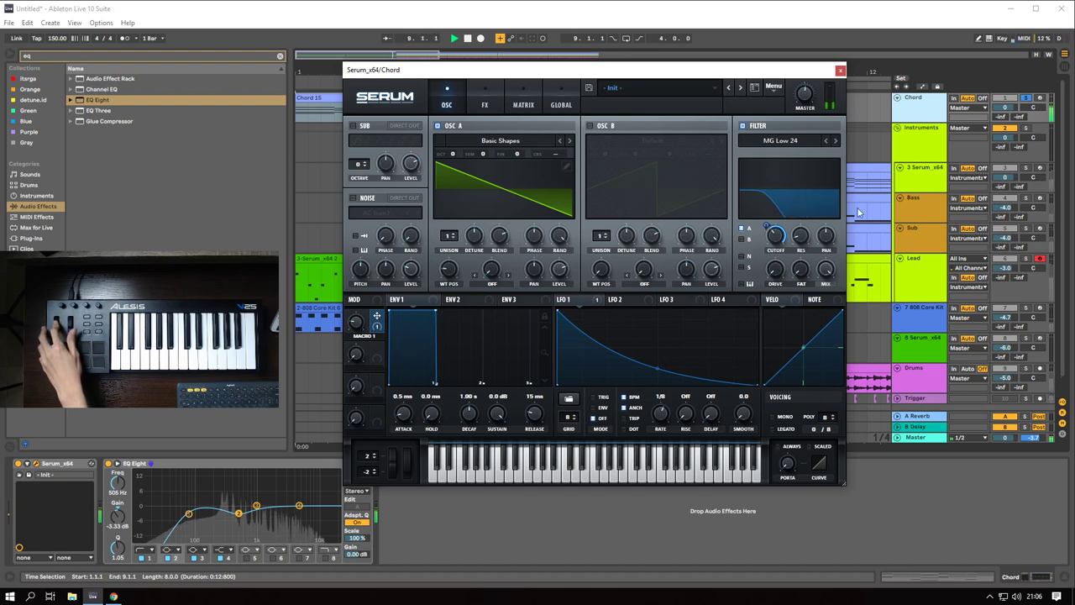
click(931, 106)
click(1040, 98)
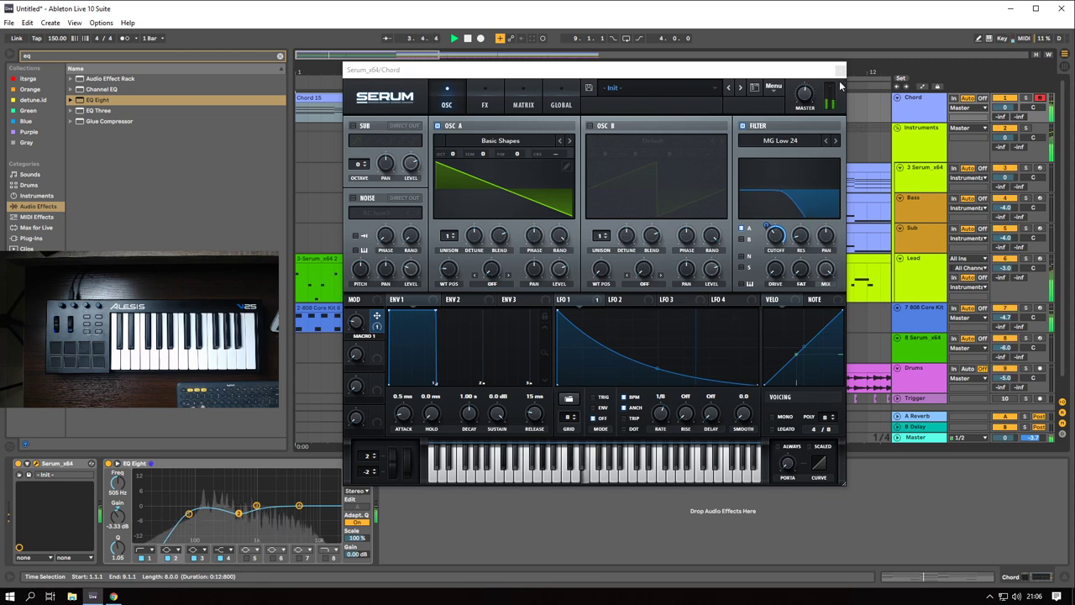
click(840, 70)
- Replay the soloed Chord from bar 1 and sweep Serum's Macro 1 to test the filter cutoff range
key(space)
key(space)
key(s)
click(298, 116)
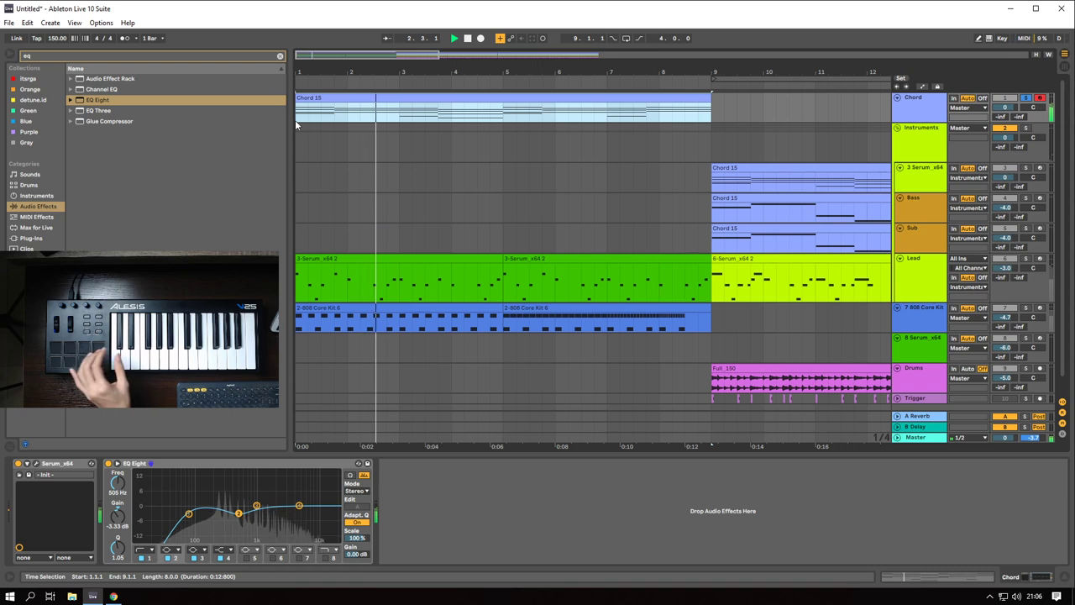
click(34, 464)
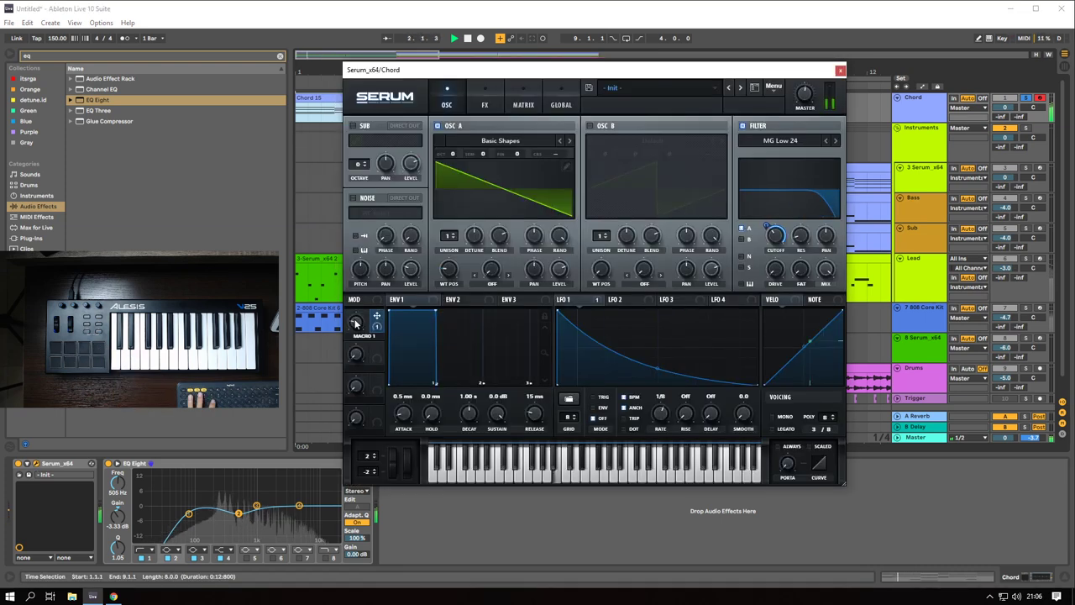
mouse_move(356, 324)
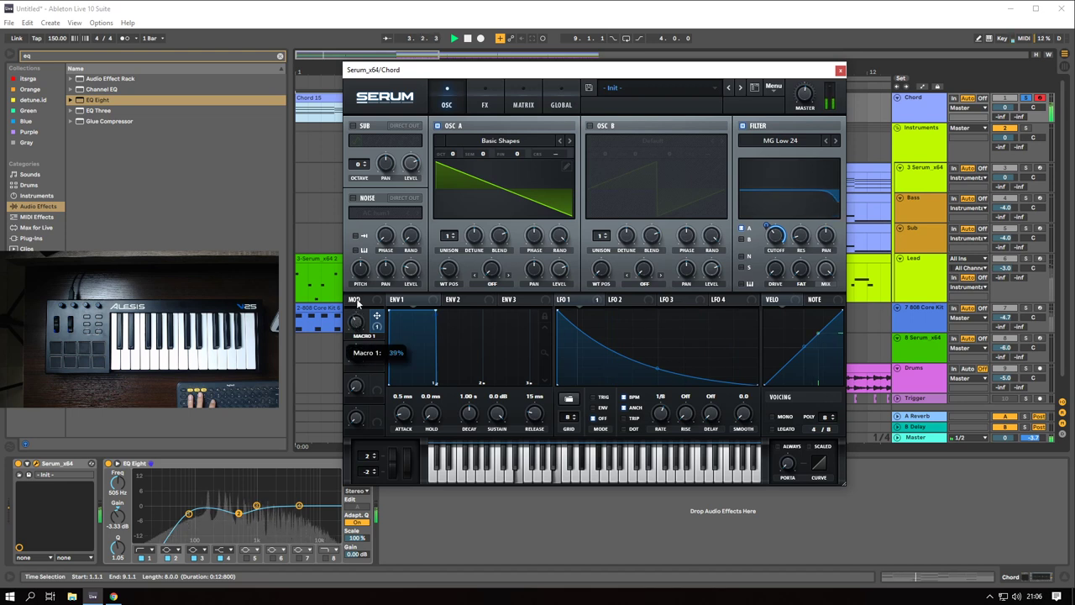
drag(362, 288, 364, 275)
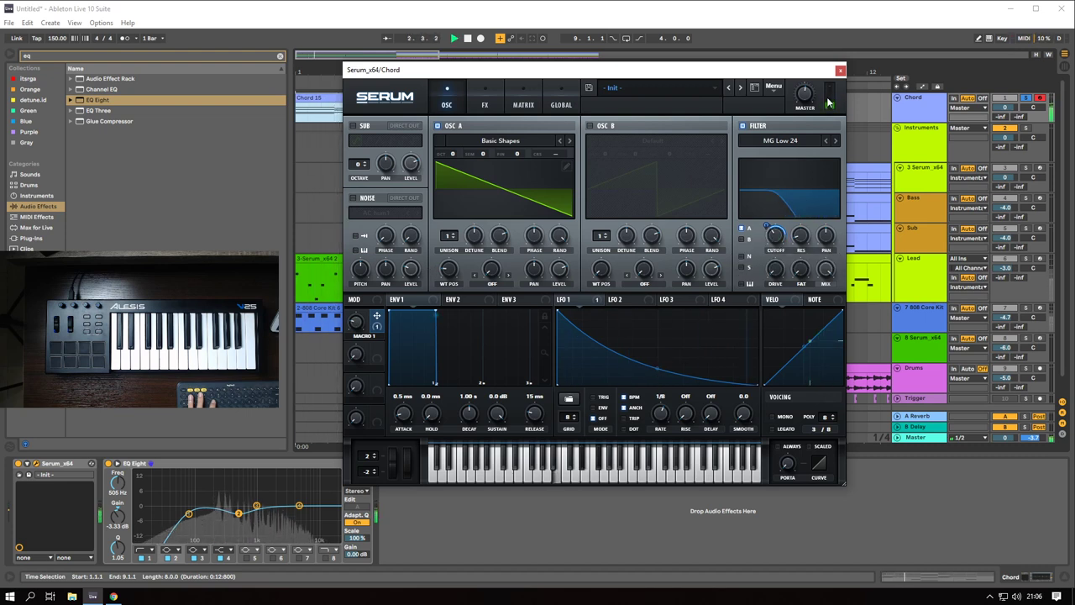
click(840, 70)
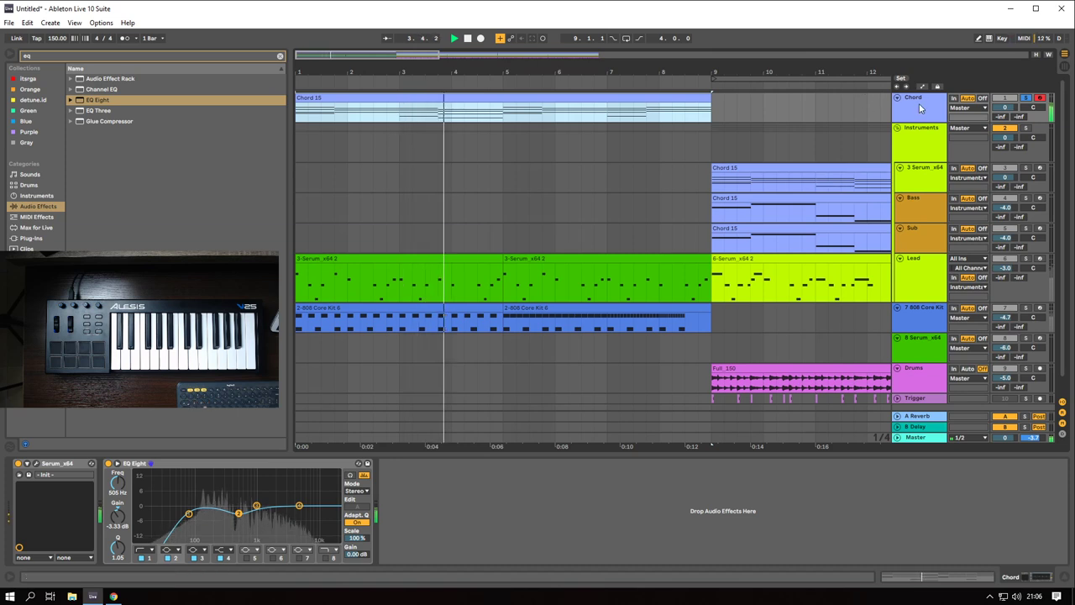
- Automate Macro 1 on the Chord track as a ramp rising from a low value at bar 1 to 1.00 at bar 9
click(36, 464)
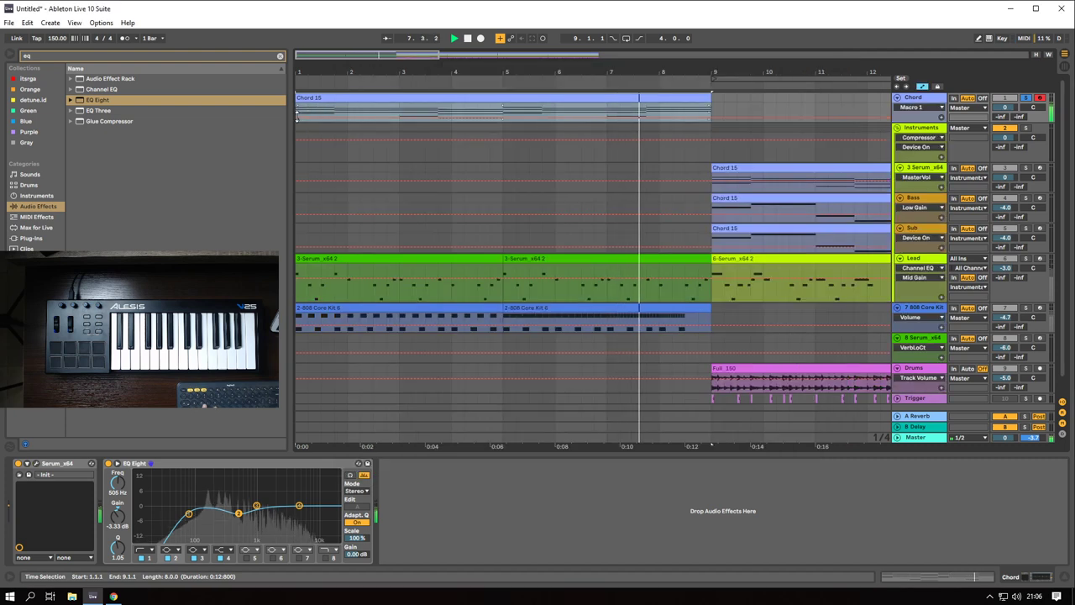
key(space)
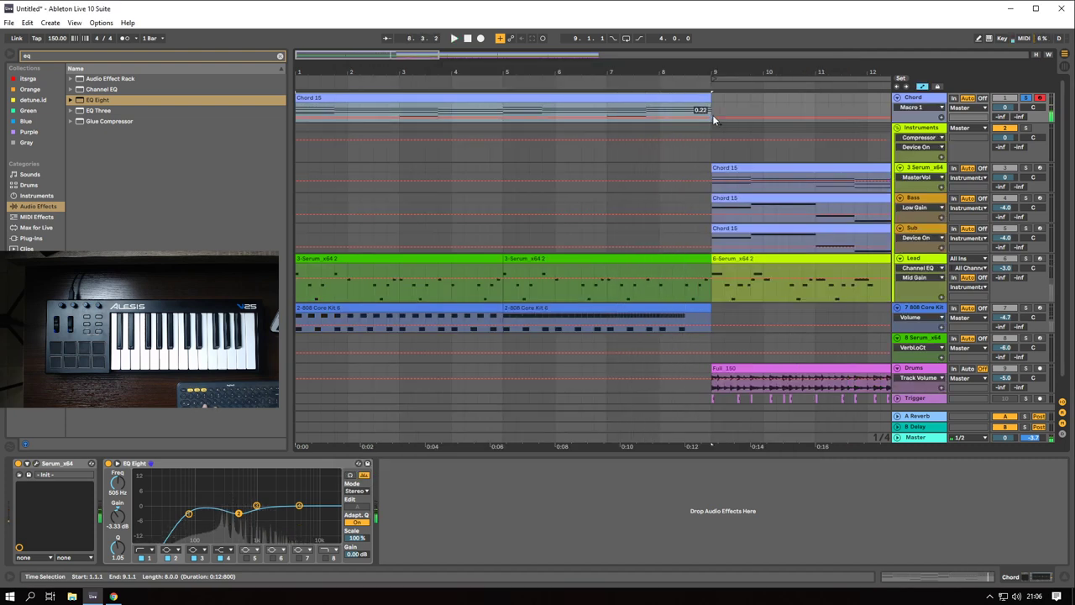
click(713, 116)
drag(713, 116, 712, 103)
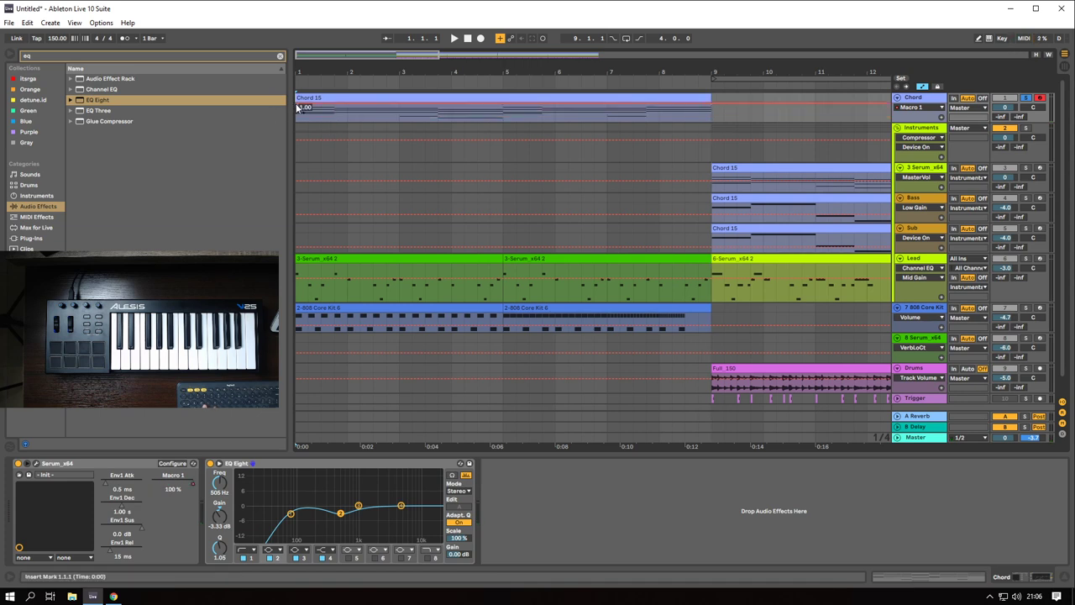
key(space)
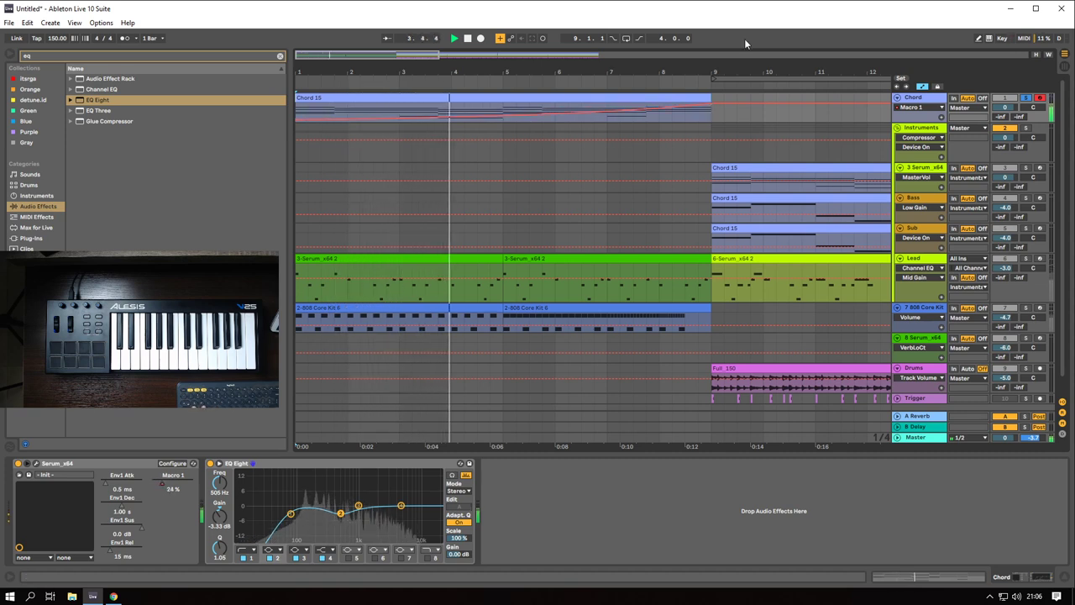
- Unsolo the Chord track, play the intro with all tracks, and hide the automation lanes
scroll(466, 125, down, 5)
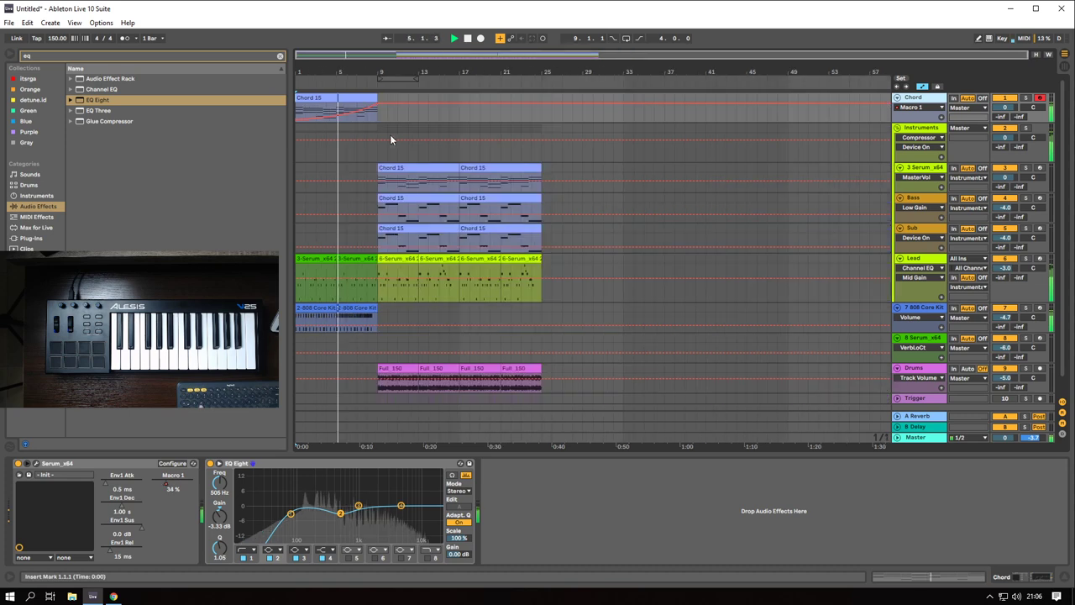
scroll(515, 218, down, 2)
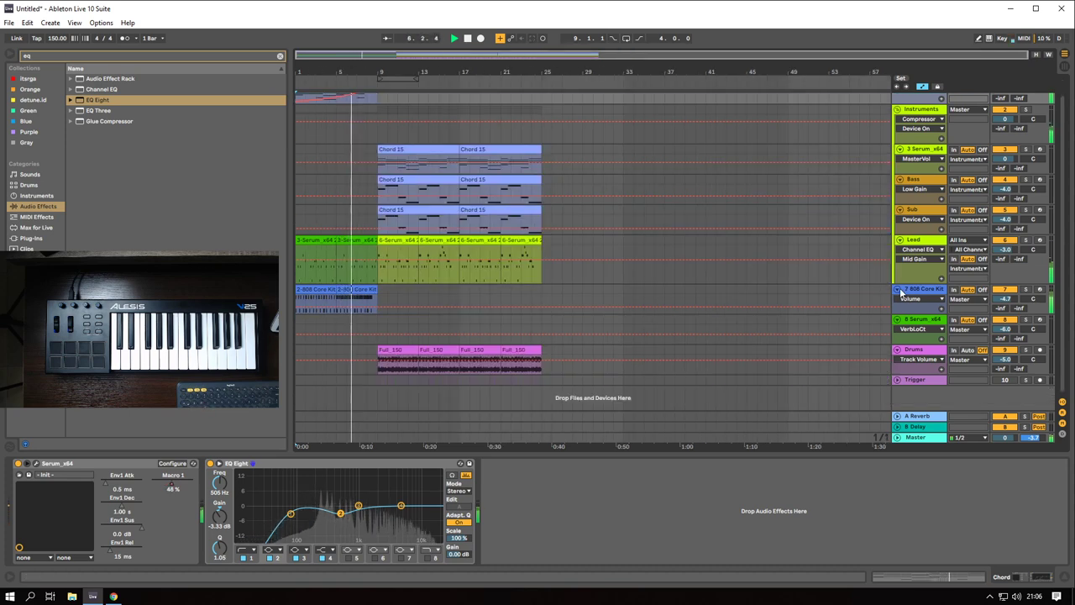
key(a)
scroll(730, 202, up, 2)
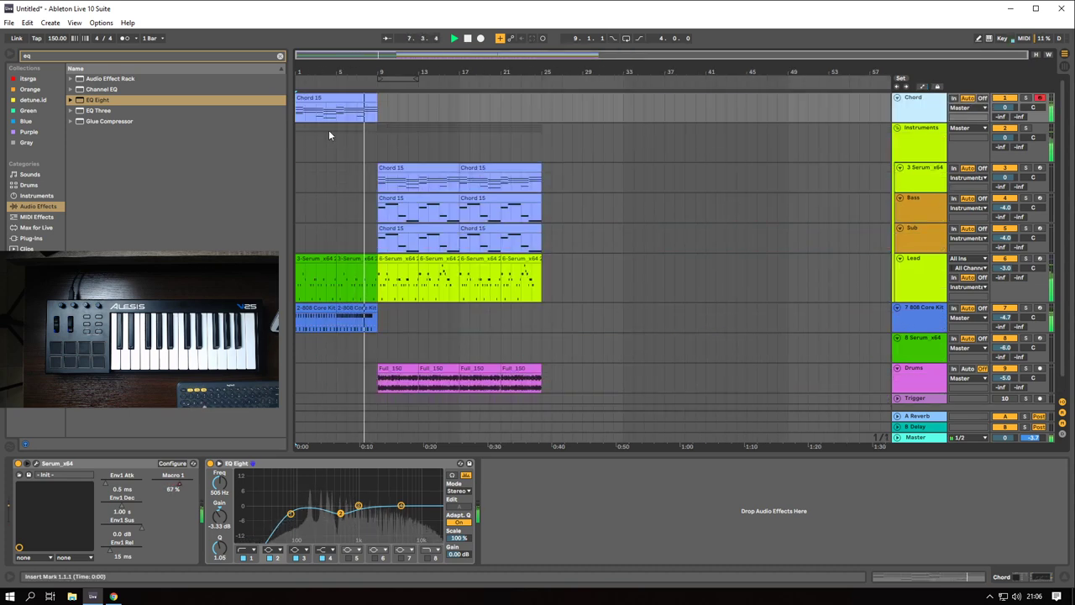
- Shorten the intro clips of the Chord, Lead and 7 808 Core Kit tracks to end at 8.3, leaving a gap before the drop
scroll(340, 130, up, 5)
drag(804, 109, 746, 109)
drag(804, 259, 746, 259)
scroll(790, 294, down, 1)
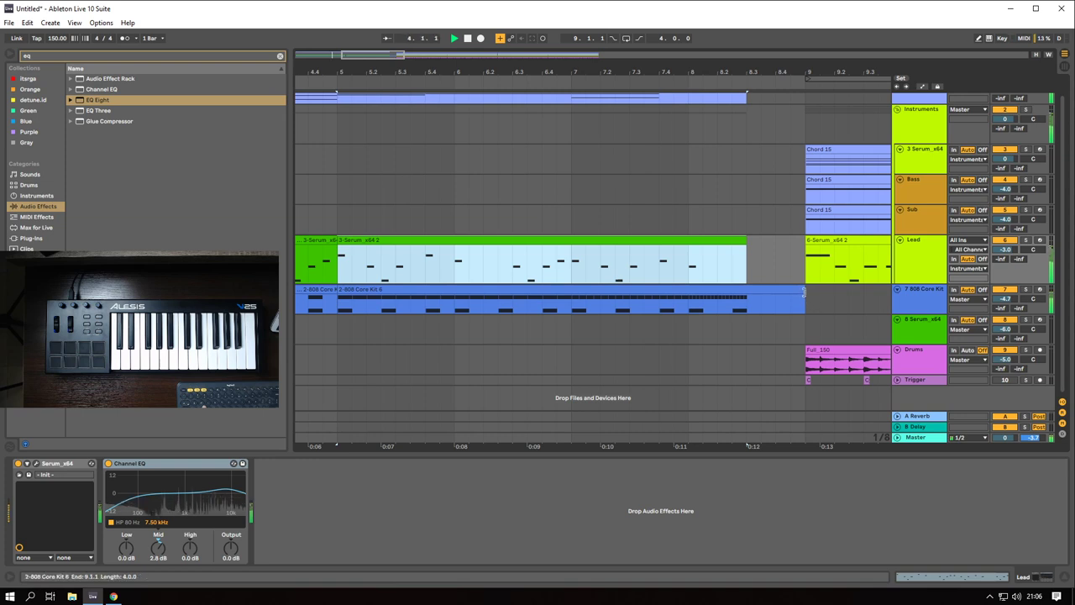
drag(803, 305, 746, 305)
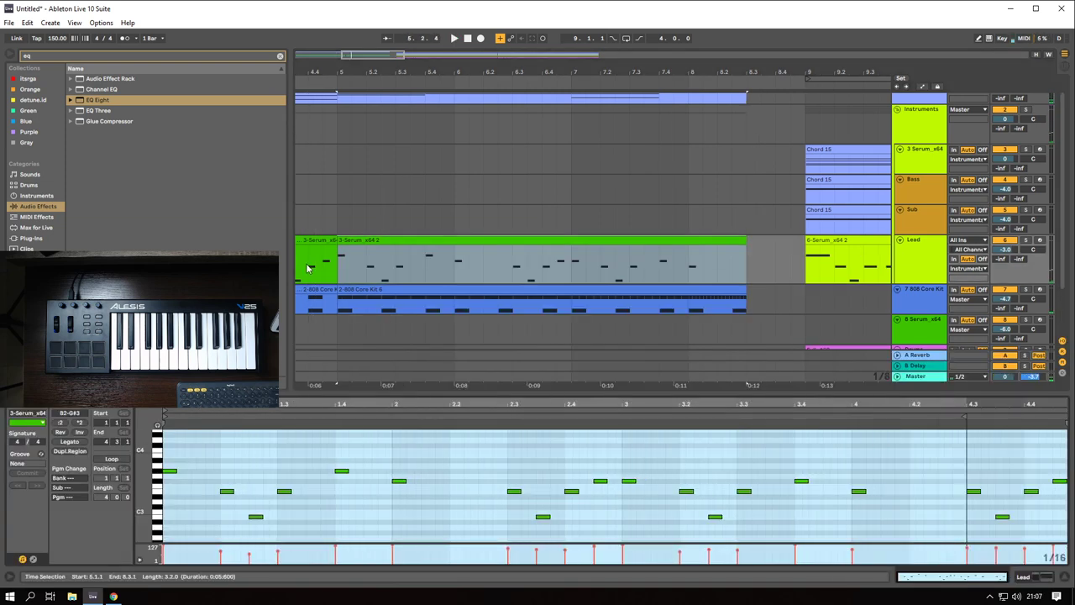
- Consolidate the Lead's two intro clips into one clip running from bar 1 to 8.3
click(308, 240)
click(393, 242)
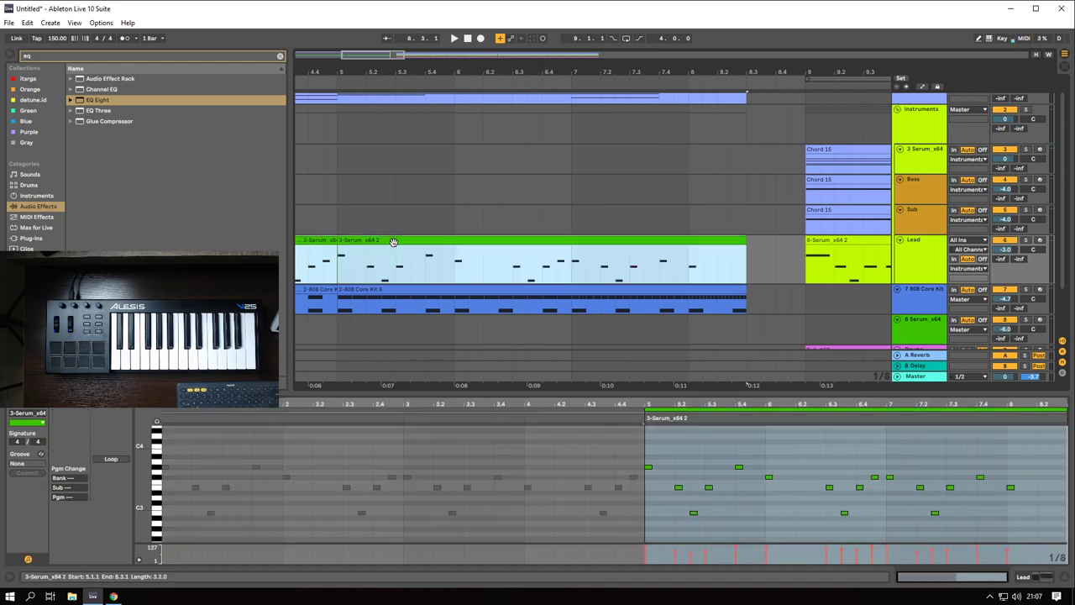
key(ctrl+j)
scroll(393, 242, down, 8)
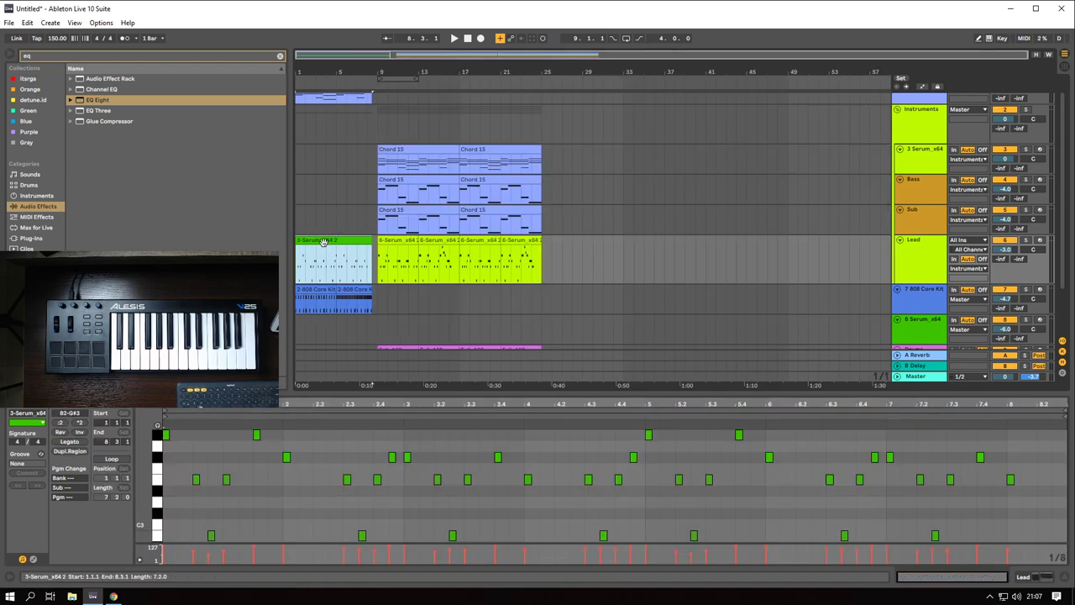
- Shorten all notes in the Lead's consolidated intro clip to about 1/64 length and replay the intro
click(380, 476)
key(ctrl+a)
drag(379, 480, 374, 480)
key(space)
key(space)
scroll(376, 485, up, 5)
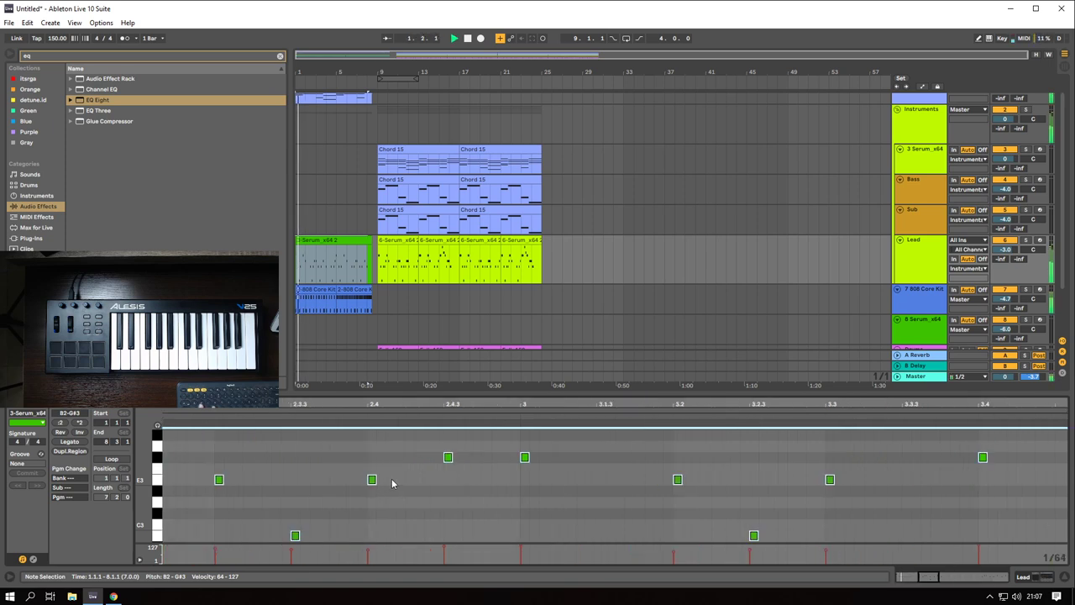
- Solo the 3 Serum_x64 track and play its chord part from bar 9
click(933, 258)
scroll(607, 223, down, 2)
scroll(602, 216, up, 3)
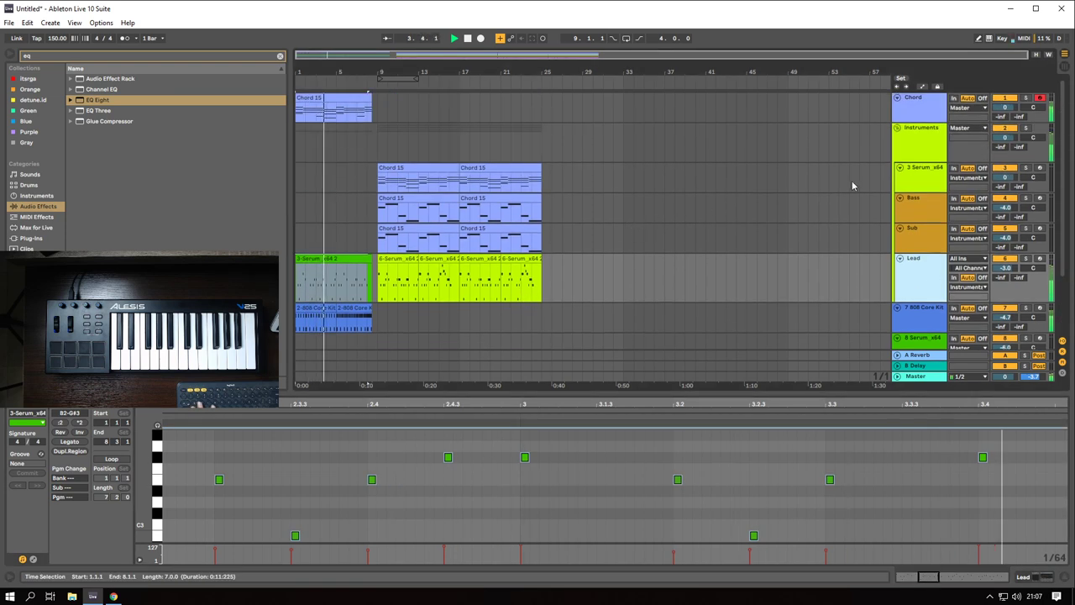
click(930, 177)
key(s)
key(space)
key(space)
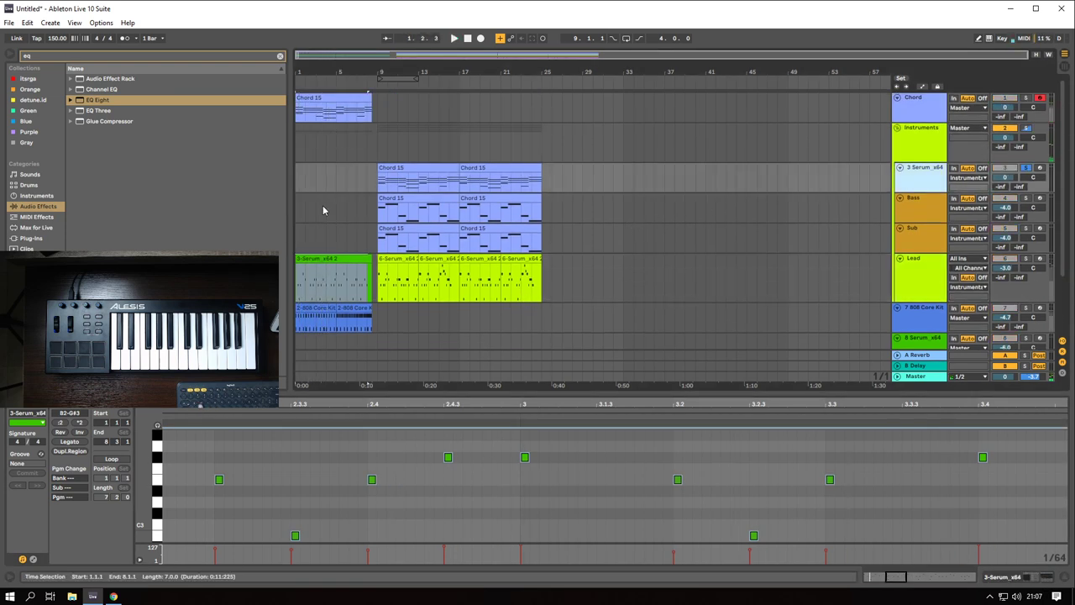
click(377, 184)
key(space)
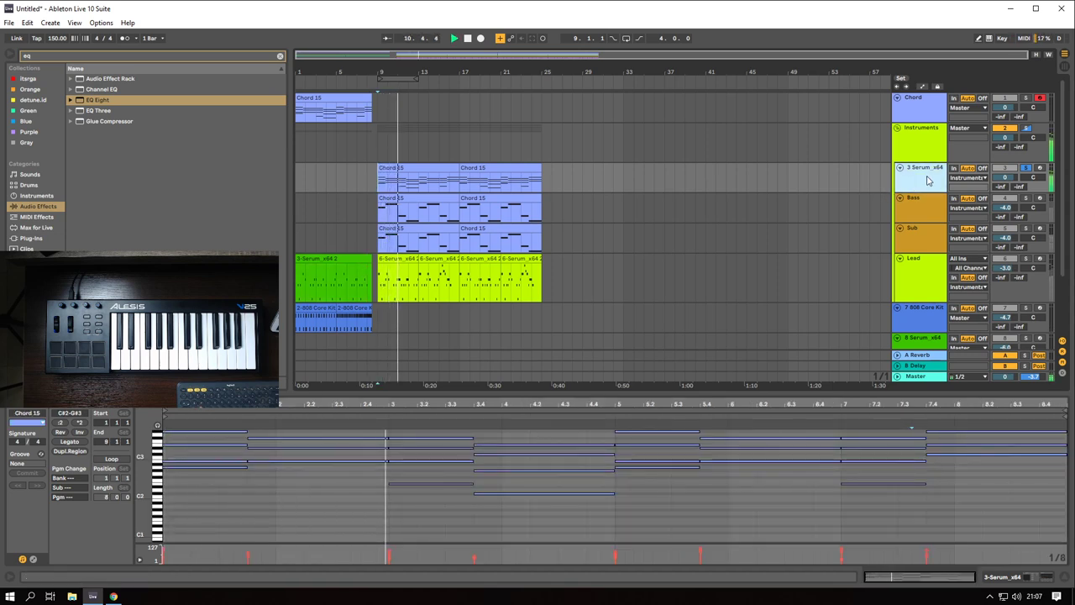
- Insert a new MIDI track below 3 Serum_x64 and load the Serum_x64 plug-in on it, closing the plug-in window
key(ctrl+shift+t)
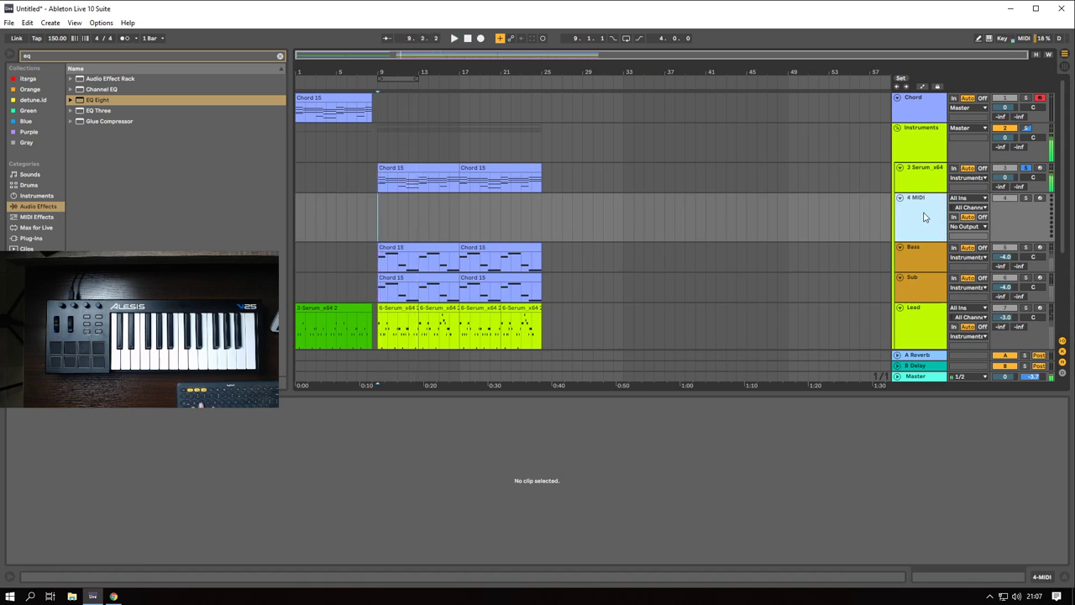
click(31, 239)
key(space)
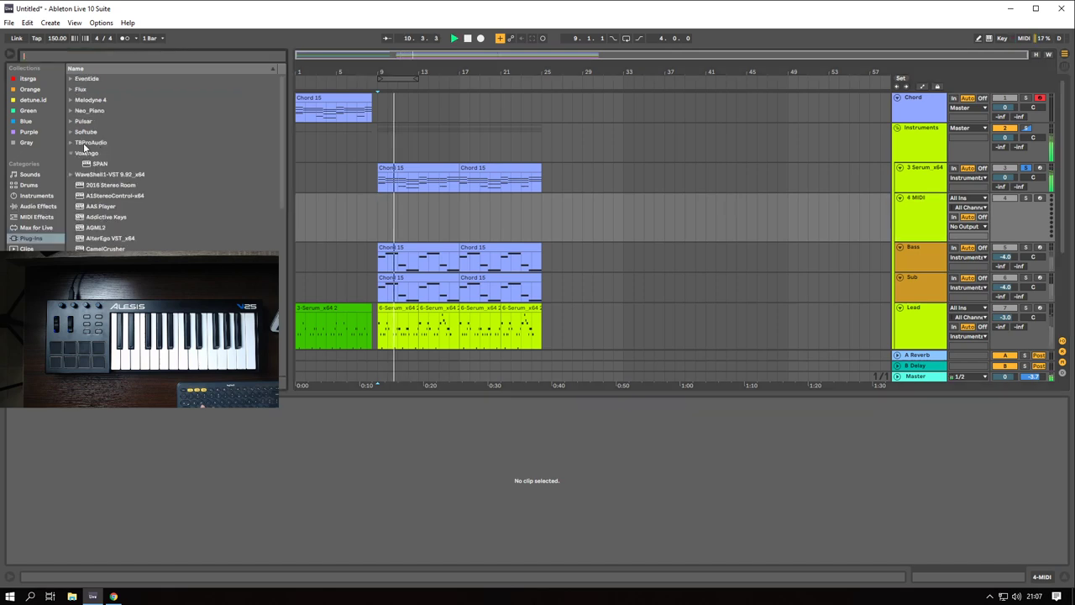
click(60, 55)
text(serum)
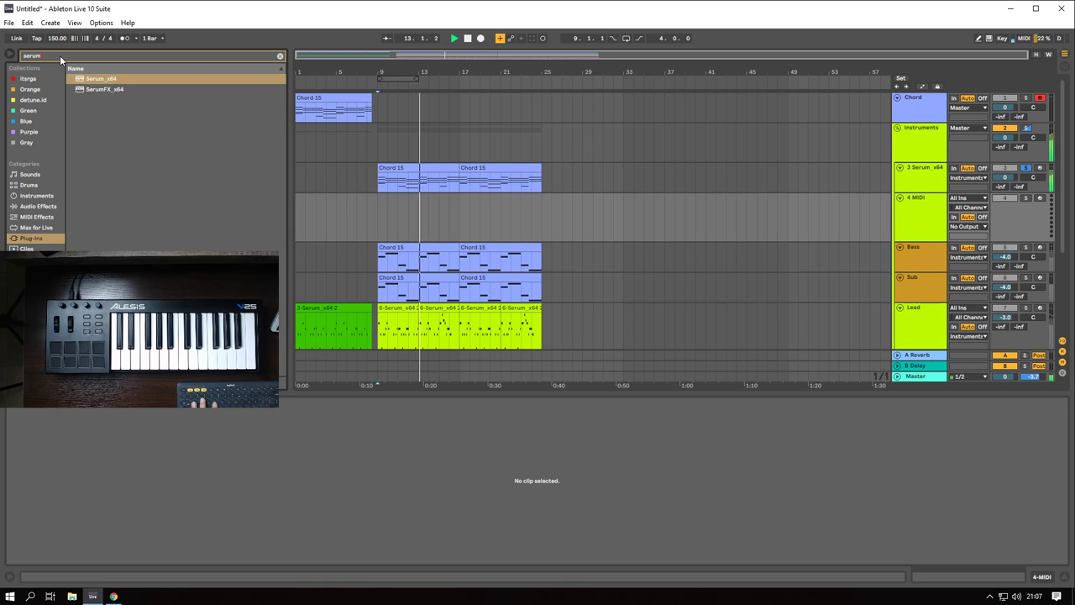
drag(108, 78, 536, 220)
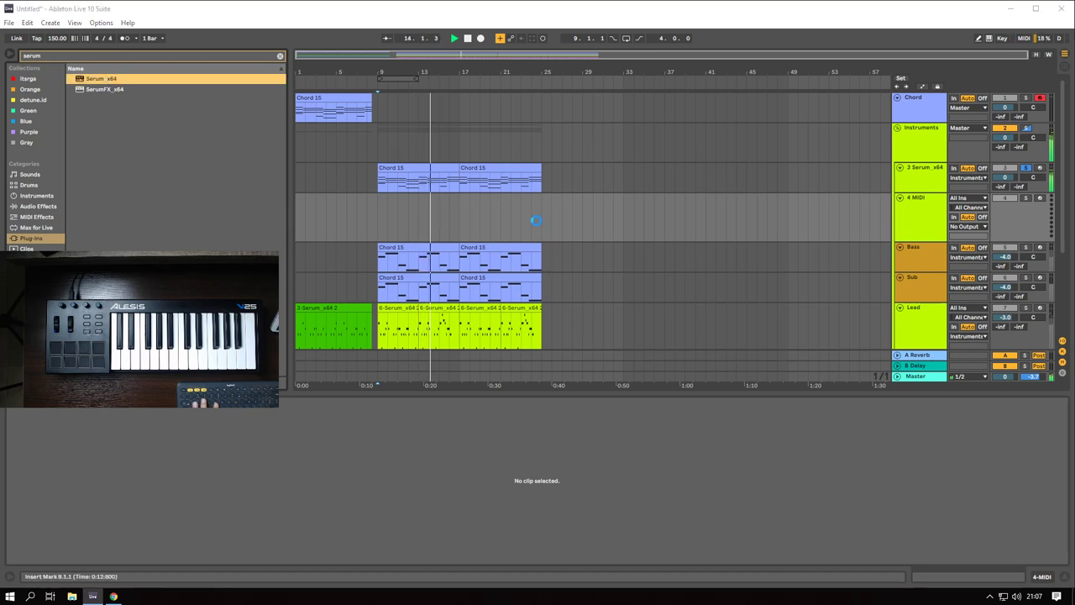
click(845, 88)
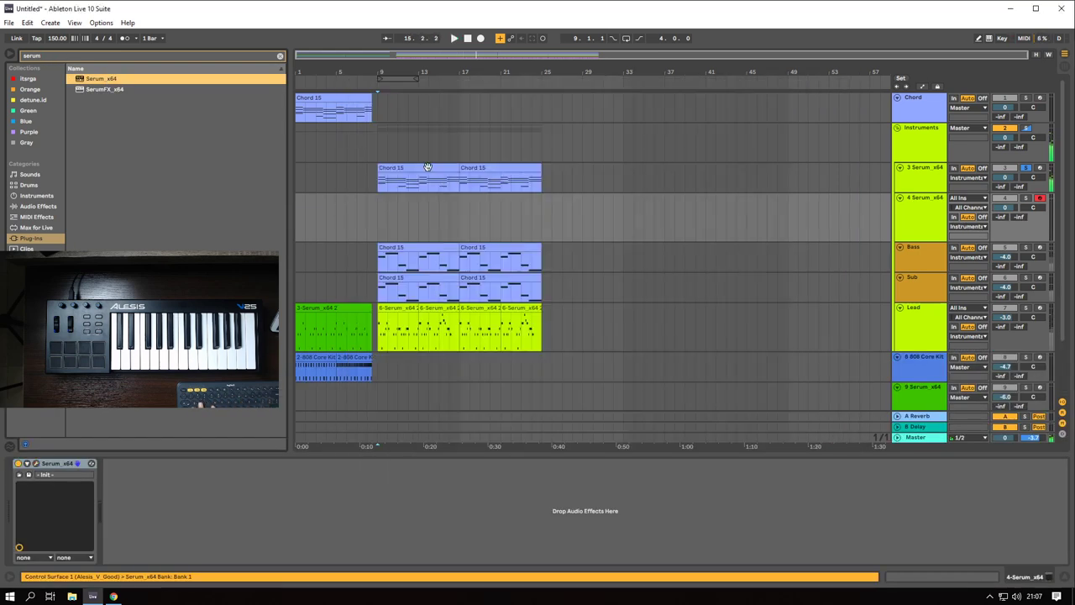
- Copy both Chord 15 clips of the 3 Serum_x64 track onto the new Serum track below, spanning bars 9 to 25
click(478, 170)
drag(412, 171, 412, 201)
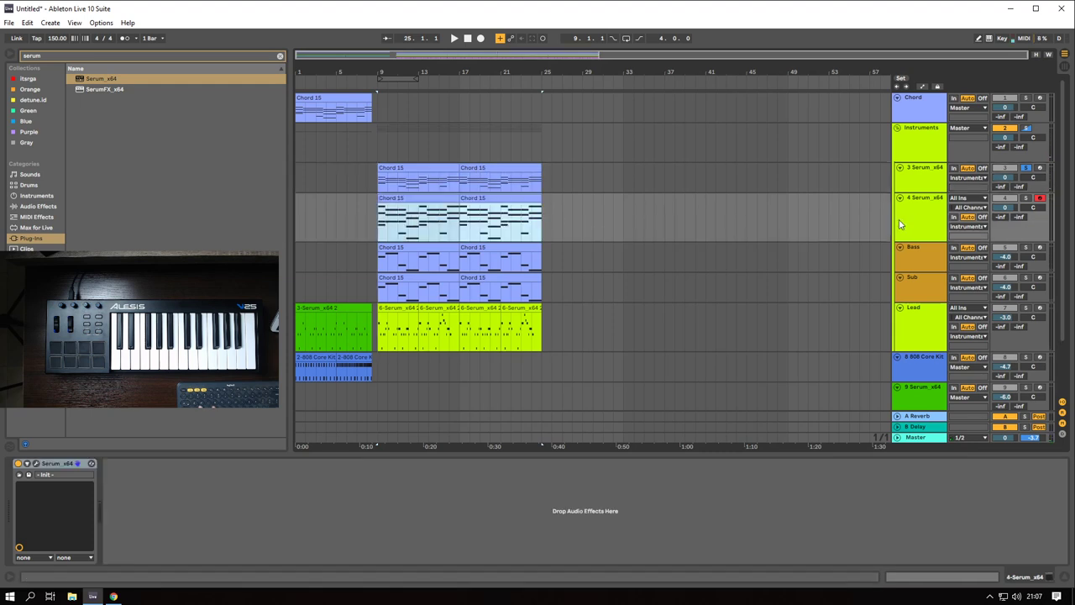
- Solo the new Serum track, set its Env 1 sustain to -oo dB and decay to 107 ms, and audition the sound
click(35, 463)
drag(505, 421, 474, 432)
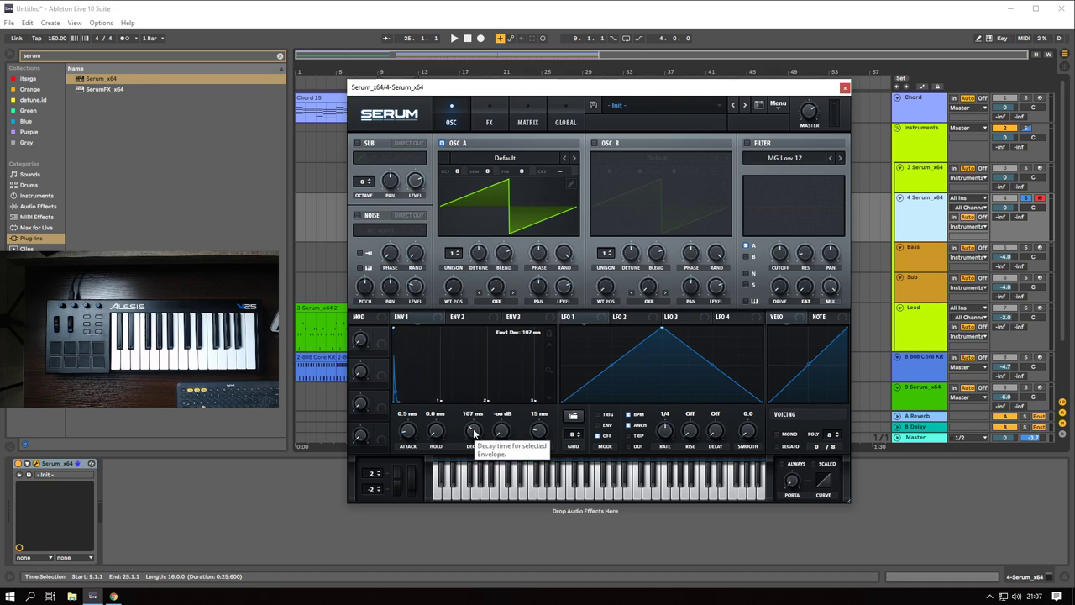
key(space)
click(844, 88)
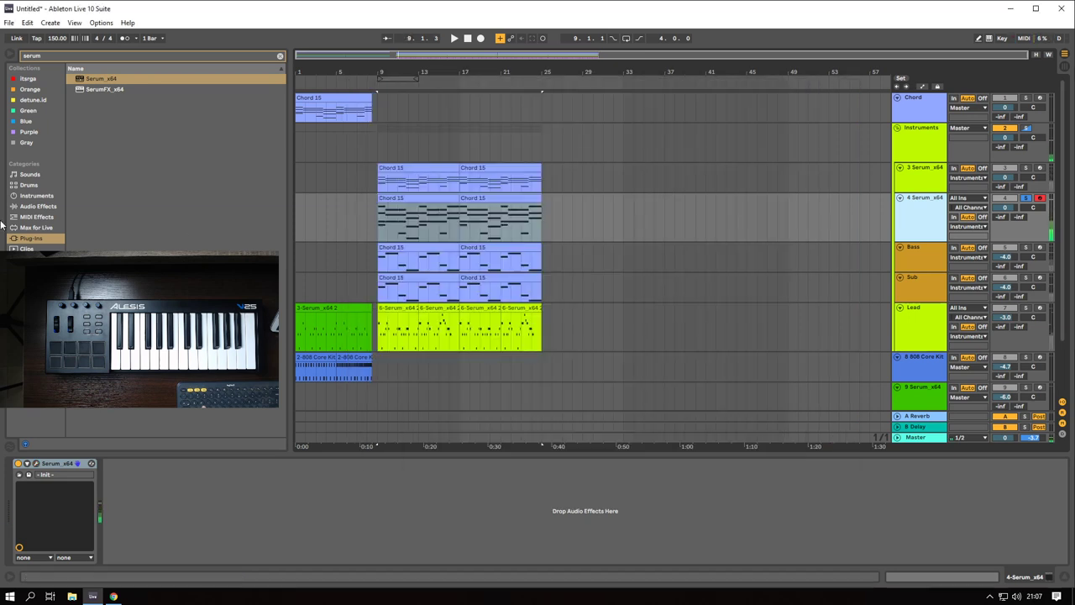
- Add the Arpeggiator MIDI effect before Serum on the new track and play the arpeggiated chords from bar 9
click(33, 218)
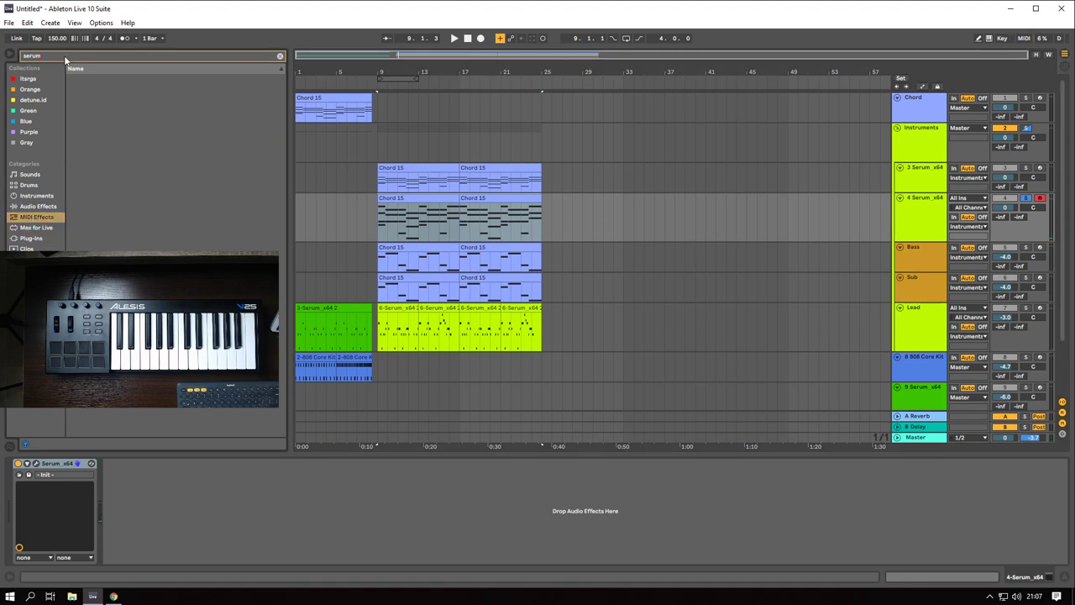
text(arp)
double_click(94, 79)
key(space)
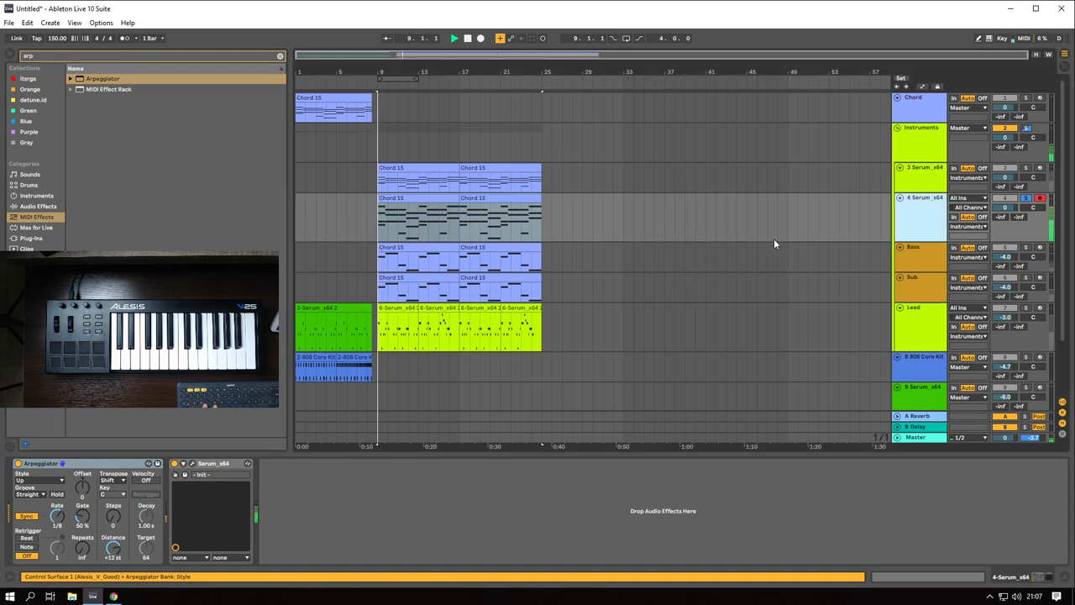
key(space)
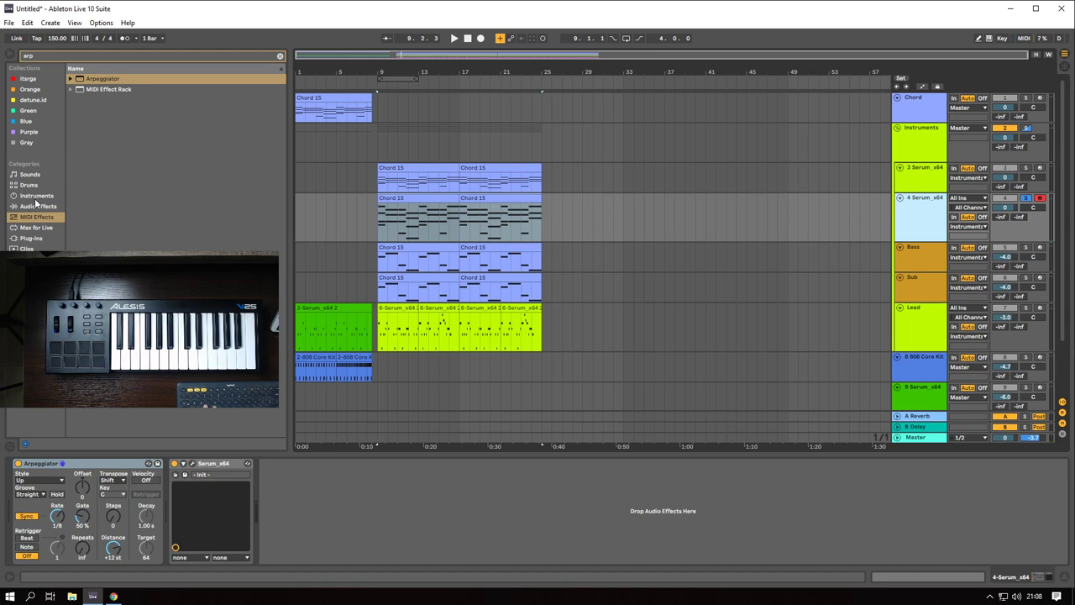
- Clear the browser search and add the Pitch MIDI effect ahead of the Arpeggiator on the new Serum track
click(281, 56)
drag(96, 124, 17, 494)
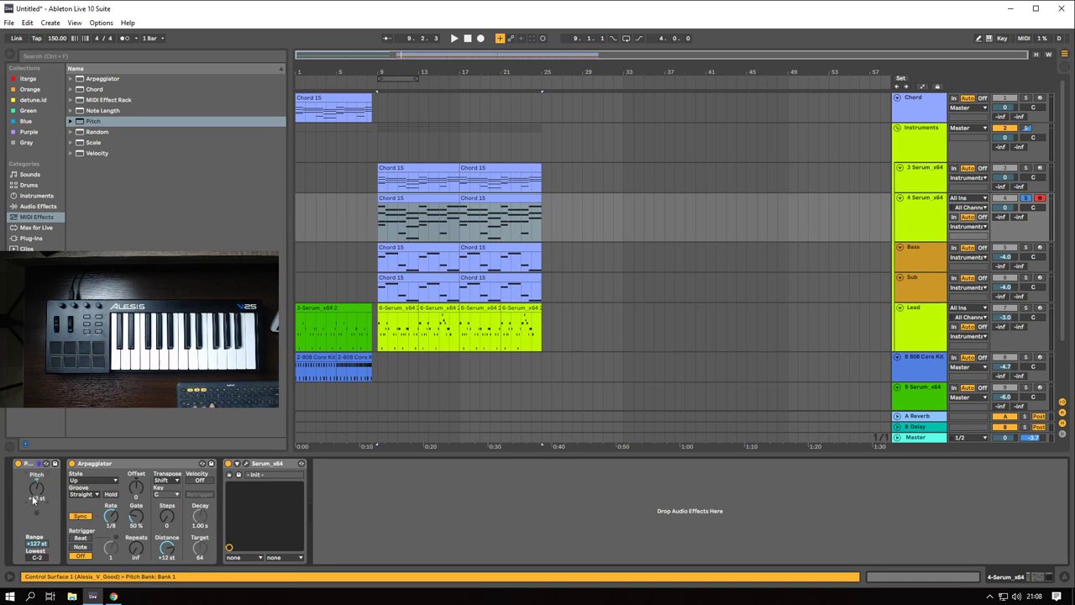
- Set the Arpeggiator on track 4 to a 1/16 rate, 82 % gate and Note retrigger
click(244, 464)
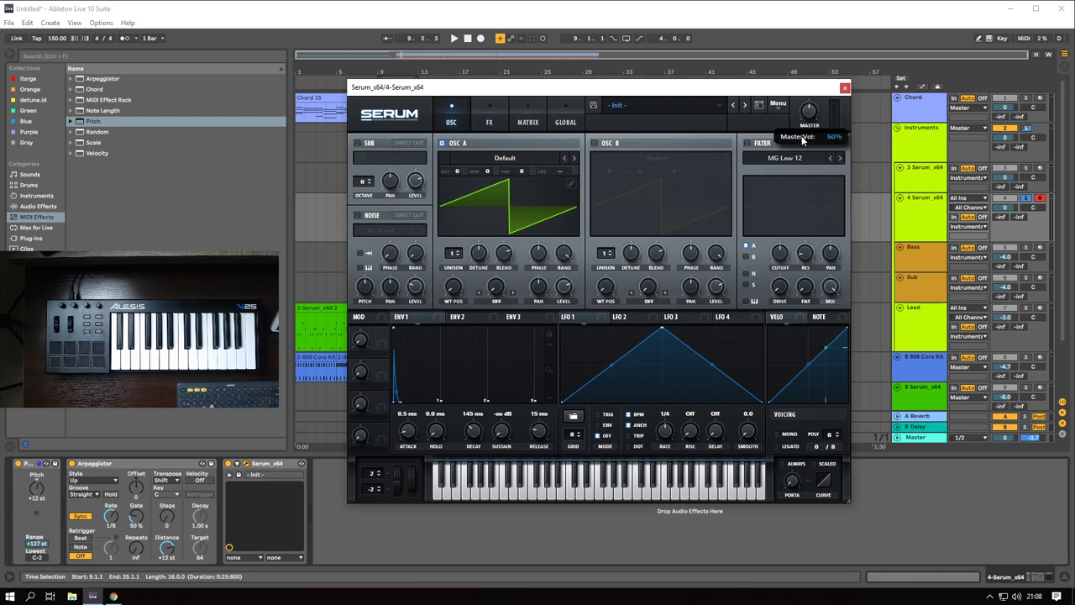
click(109, 518)
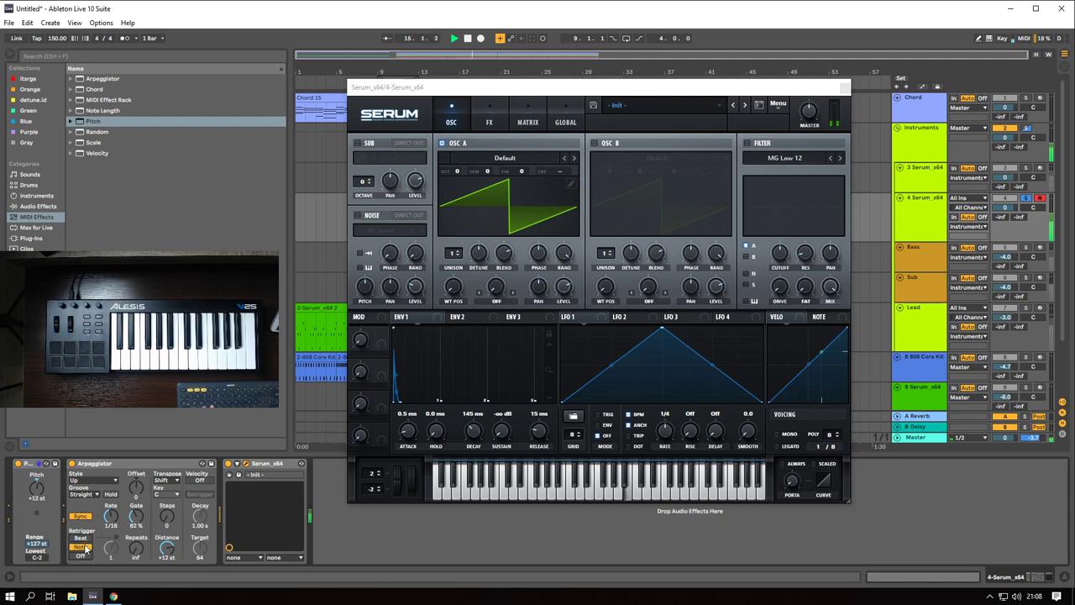
click(294, 310)
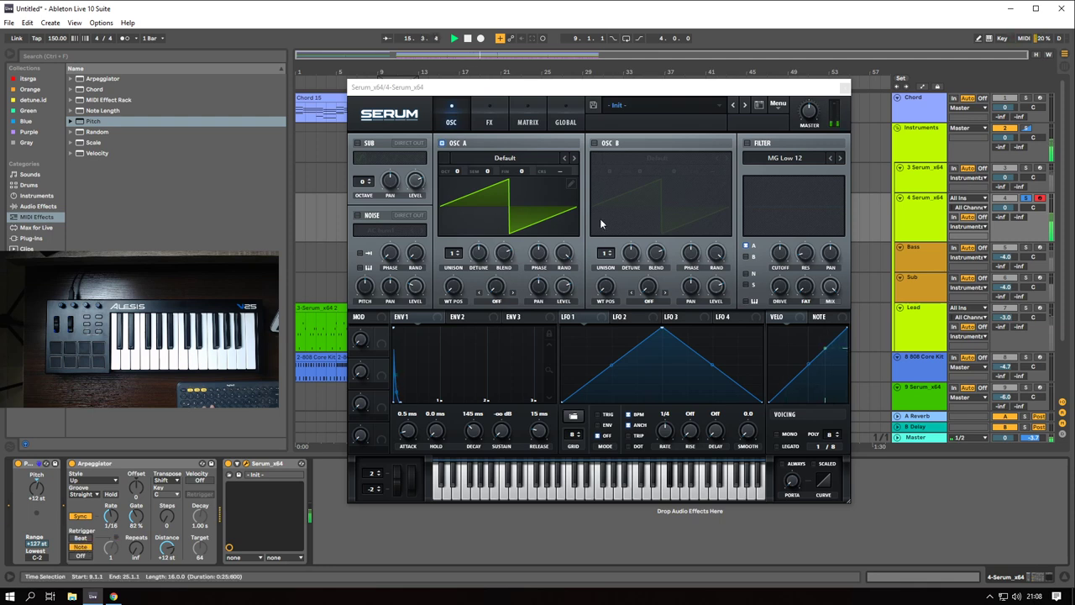
click(845, 88)
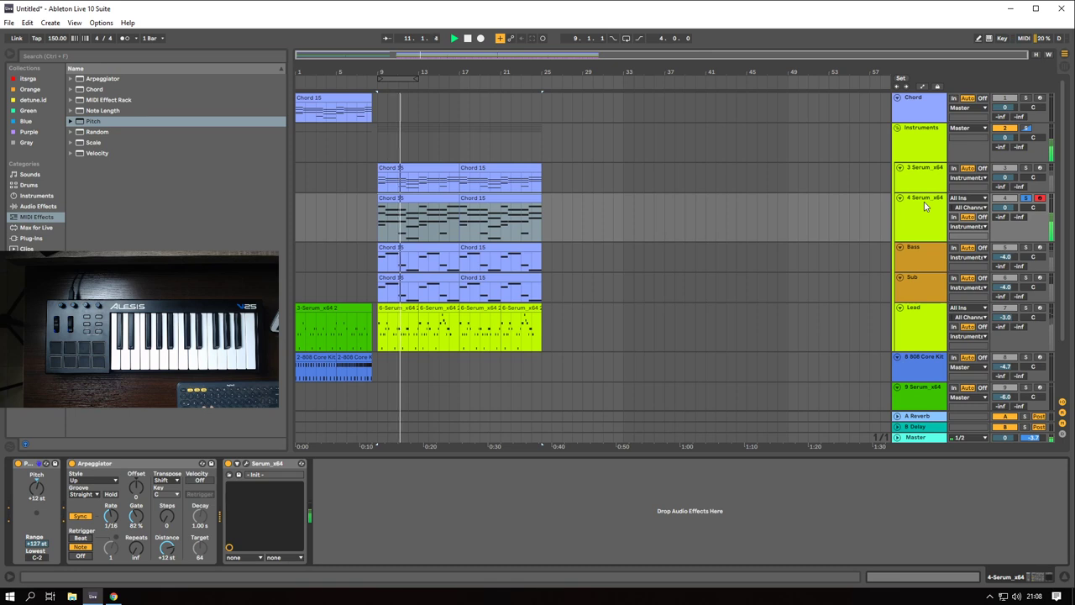
- Play the arpeggio within the full mix and soloed, check its Serum instrument, and list the available audio effects
key(space)
key(space)
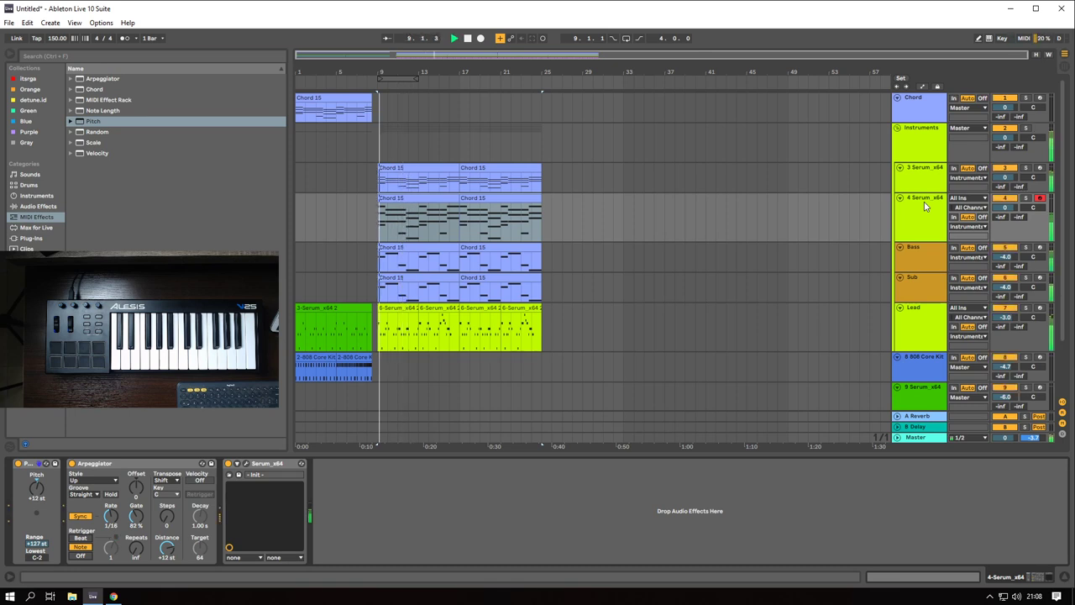
click(247, 463)
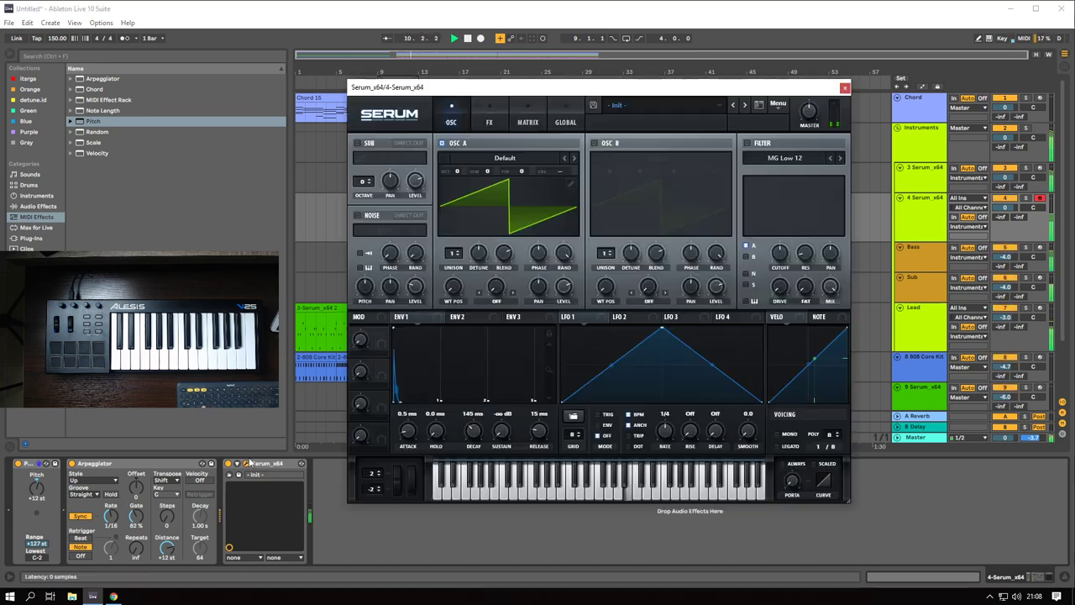
click(845, 89)
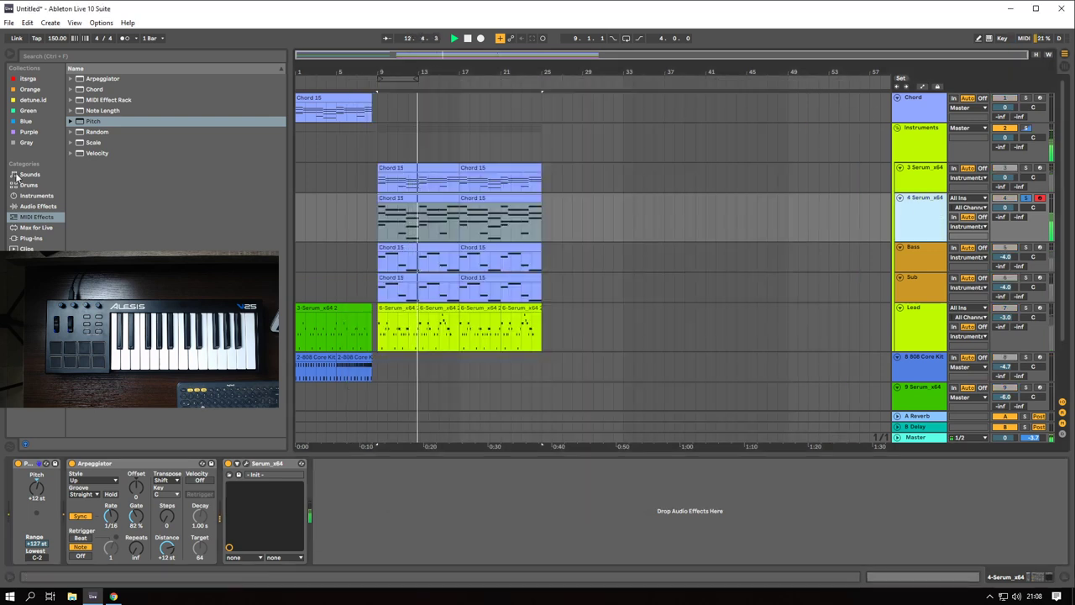
click(37, 206)
key(space)
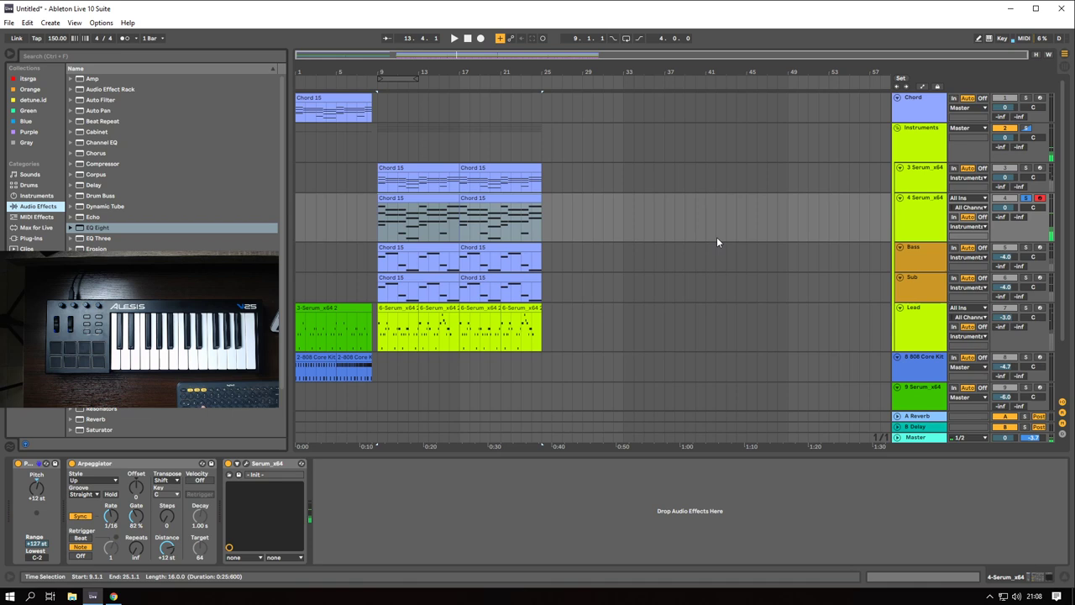
- Insert a new MIDI track beside the arpeggio track and separate Serum onto track 5, leaving Pitch, Arpeggiator and the chord clips on track 4
click(915, 213)
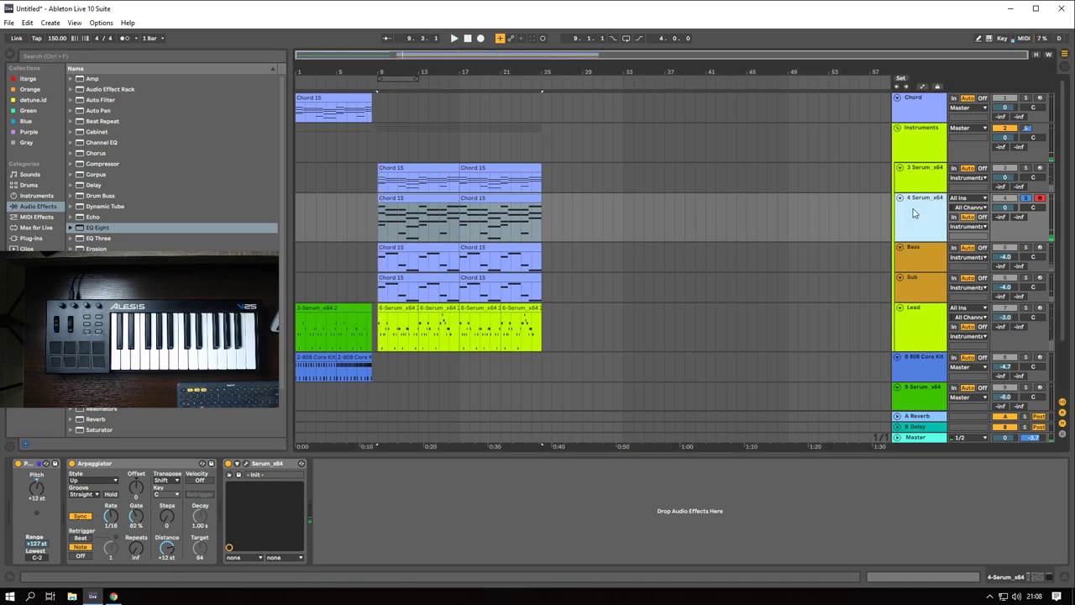
key(ctrl+shift+t)
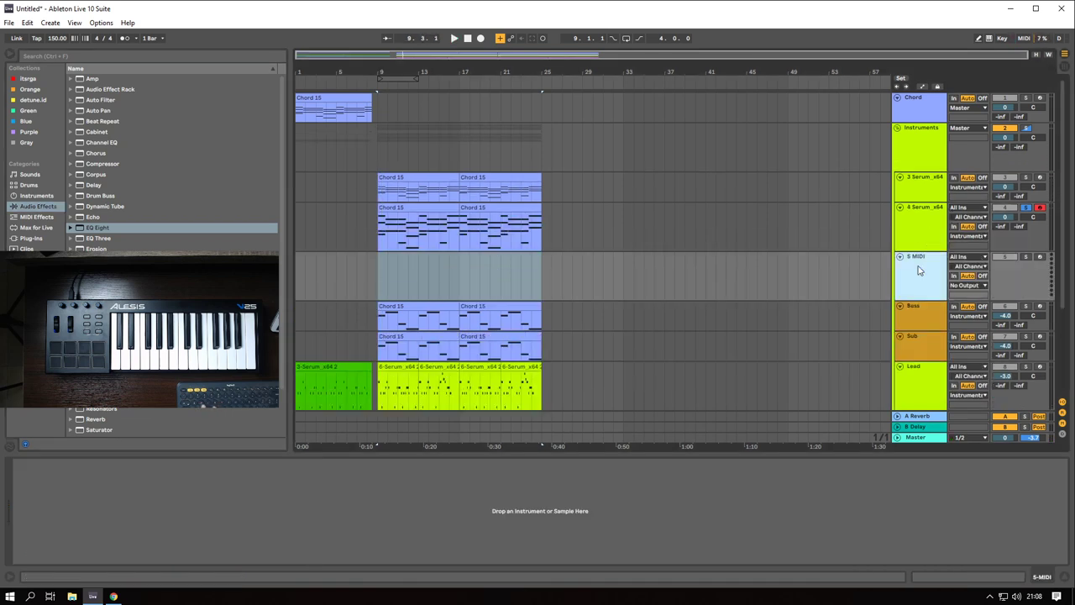
click(403, 206)
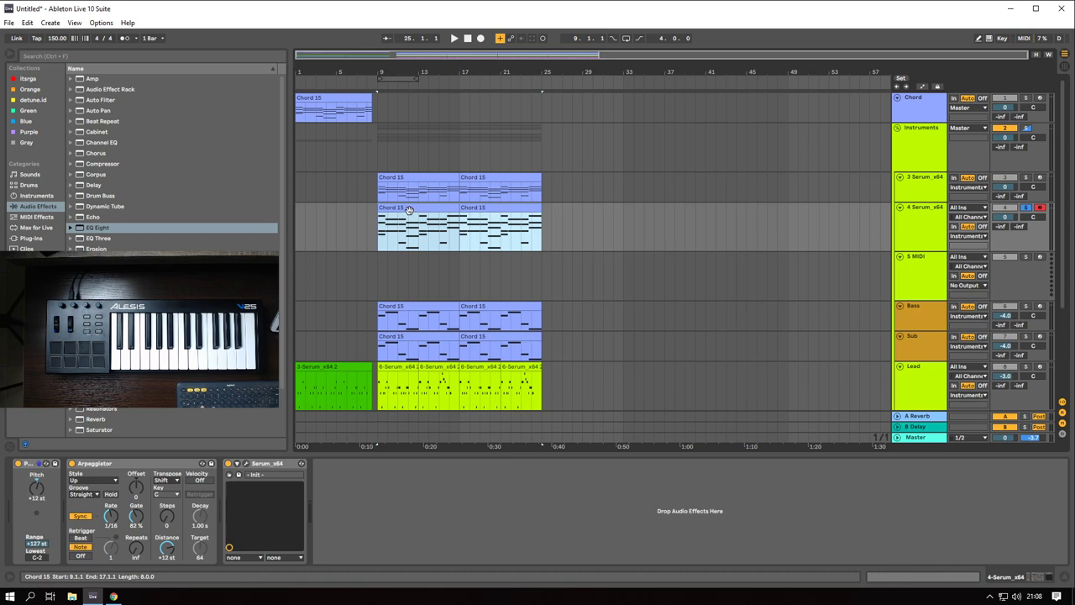
click(920, 220)
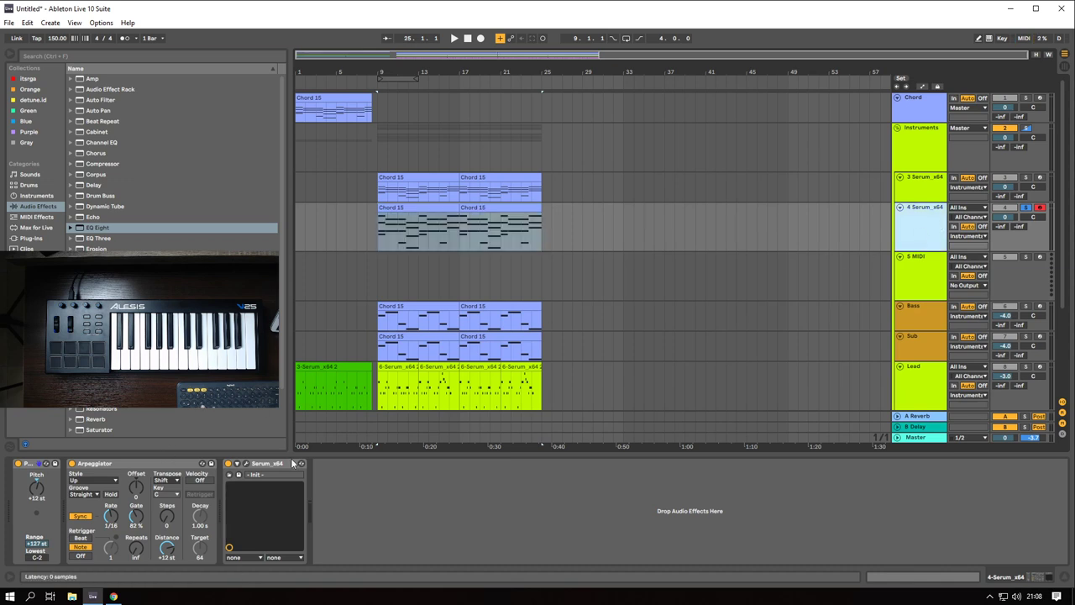
click(293, 463)
drag(924, 268, 931, 226)
key(space)
- Set the MIDI input of the 5 Serum_x64 track to 4-MIDI and play the arrangement
click(968, 257)
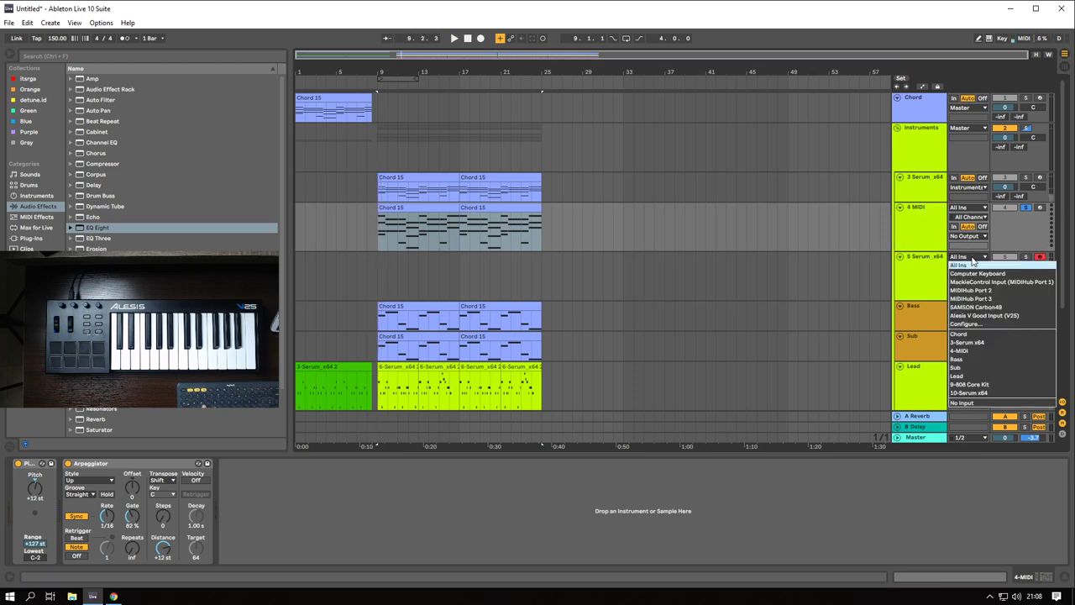
click(975, 351)
click(919, 288)
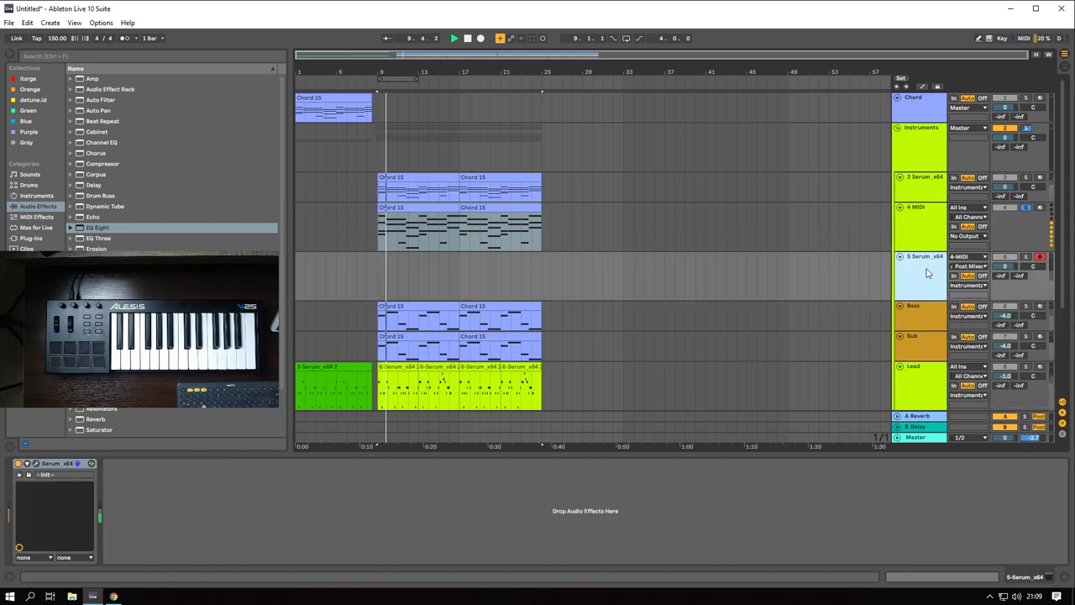
key(space)
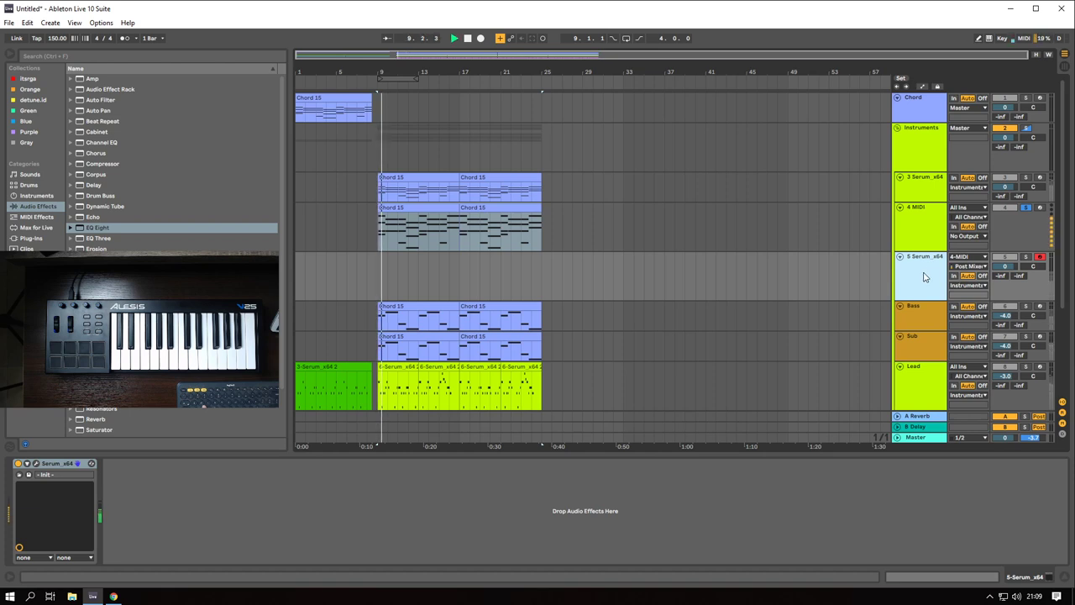
- Set the 5 Serum_x64 track's monitoring to In, and compare its routed arpeggio soloed and with all tracks playing
click(1026, 209)
click(1025, 257)
key(space)
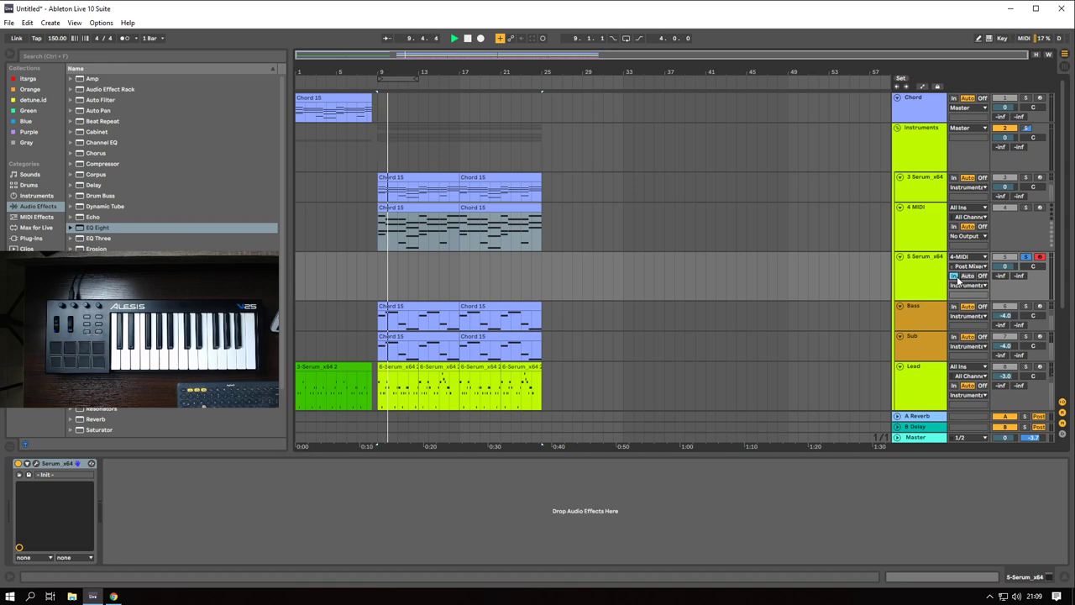
click(1026, 257)
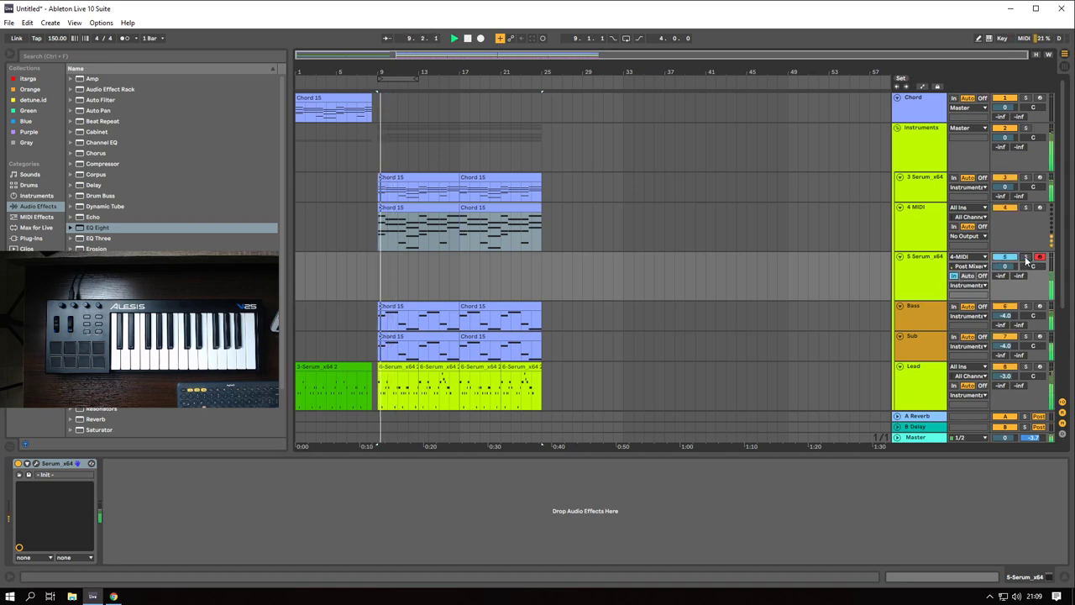
click(924, 220)
click(1026, 257)
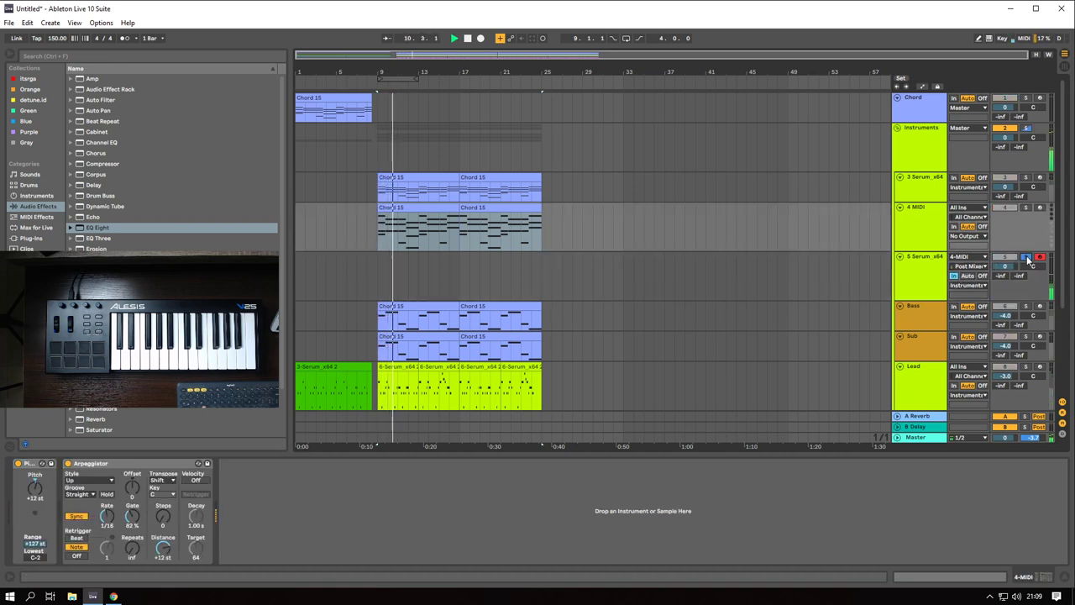
click(1027, 257)
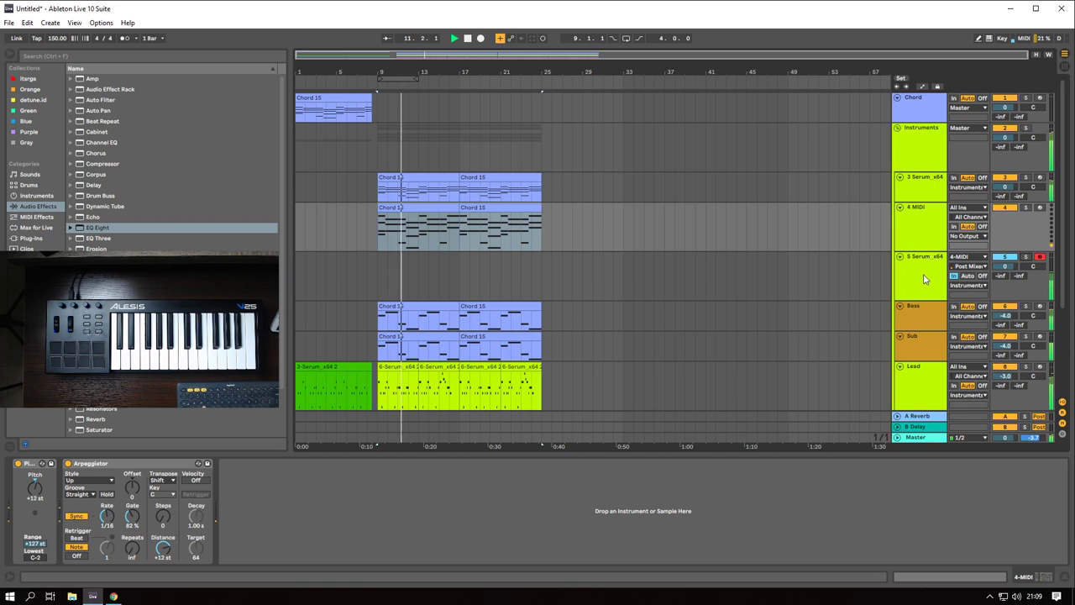
key(space)
- Record the arpeggiated MIDI onto the 5 Serum_x64 track from bar 9 to about bar 17
click(372, 270)
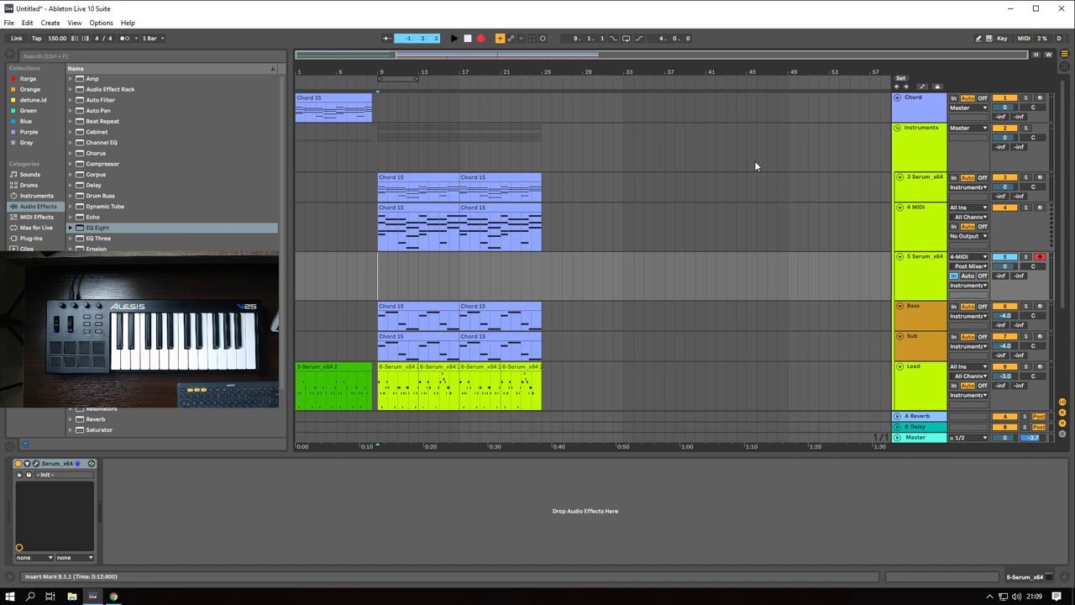
key(F9)
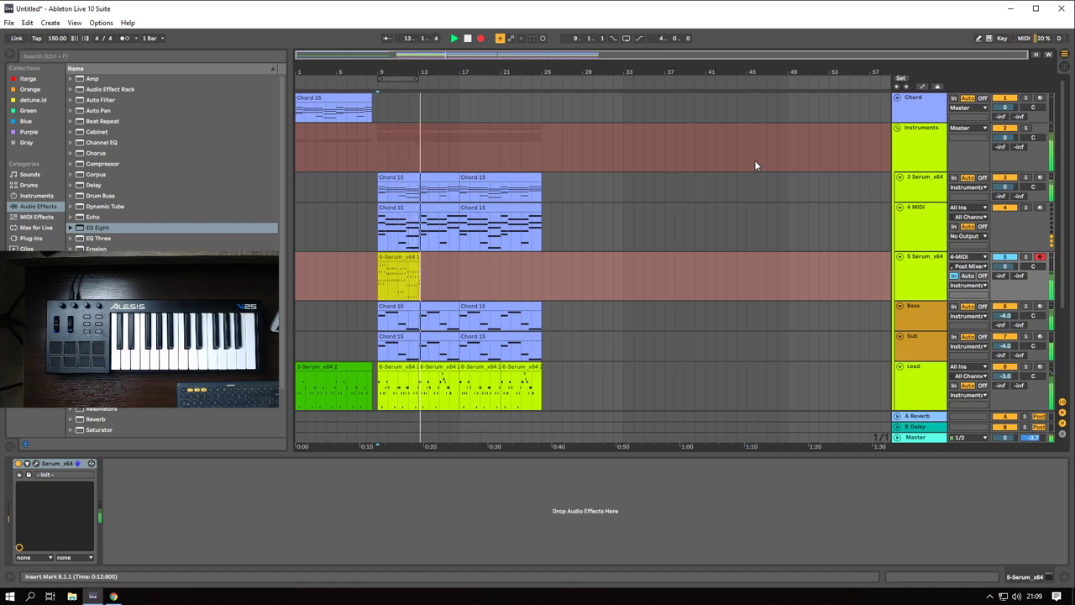
scroll(439, 270, up, 2)
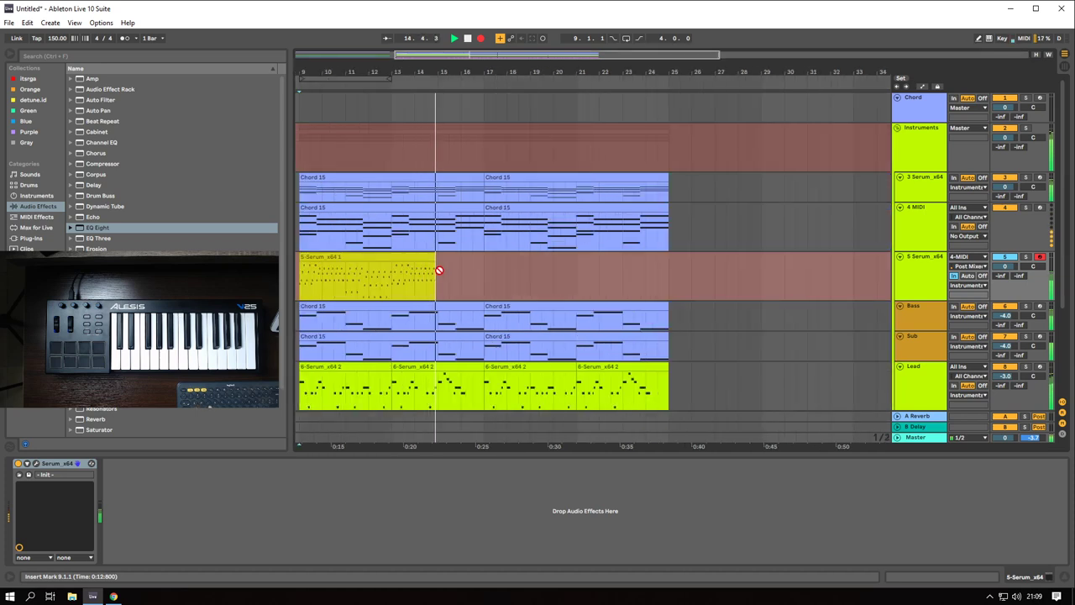
scroll(439, 270, left, 1)
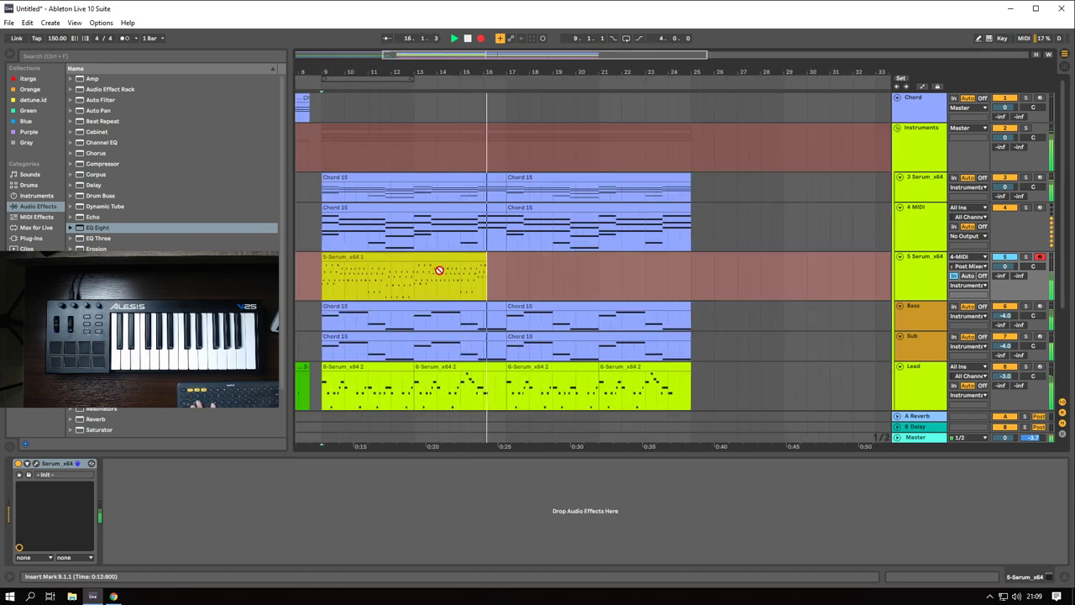
key(space)
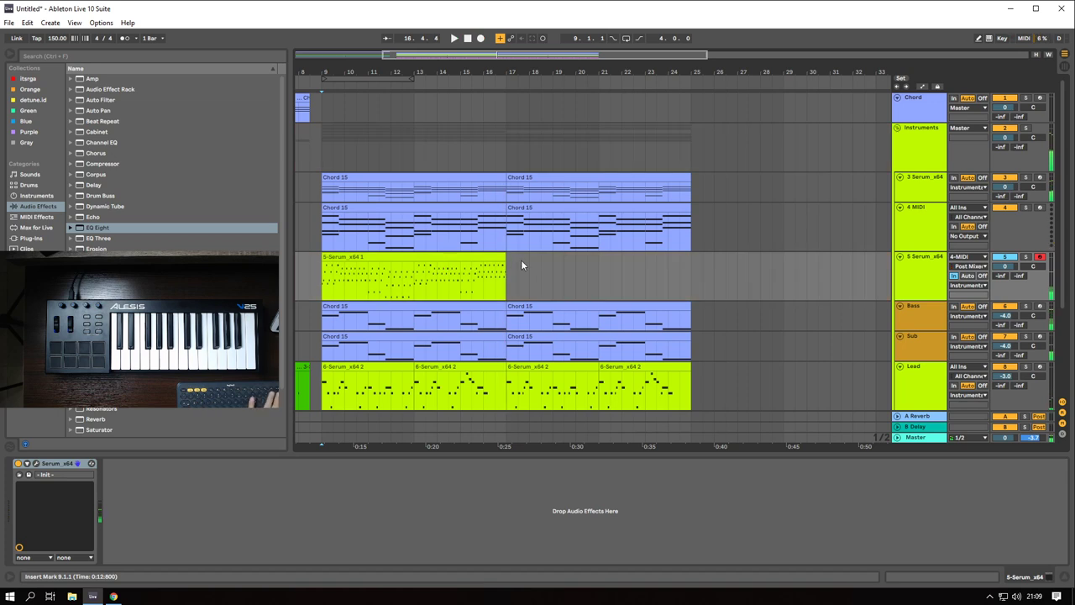
- Open the recorded arpeggio clip and extend its loop to exactly 8 bars, ending at bar 17
mouse_move(504, 258)
mouse_down()
mouse_move(518, 257)
mouse_move(506, 258)
mouse_up()
double_click(496, 257)
click(689, 518)
key(ctrl+a)
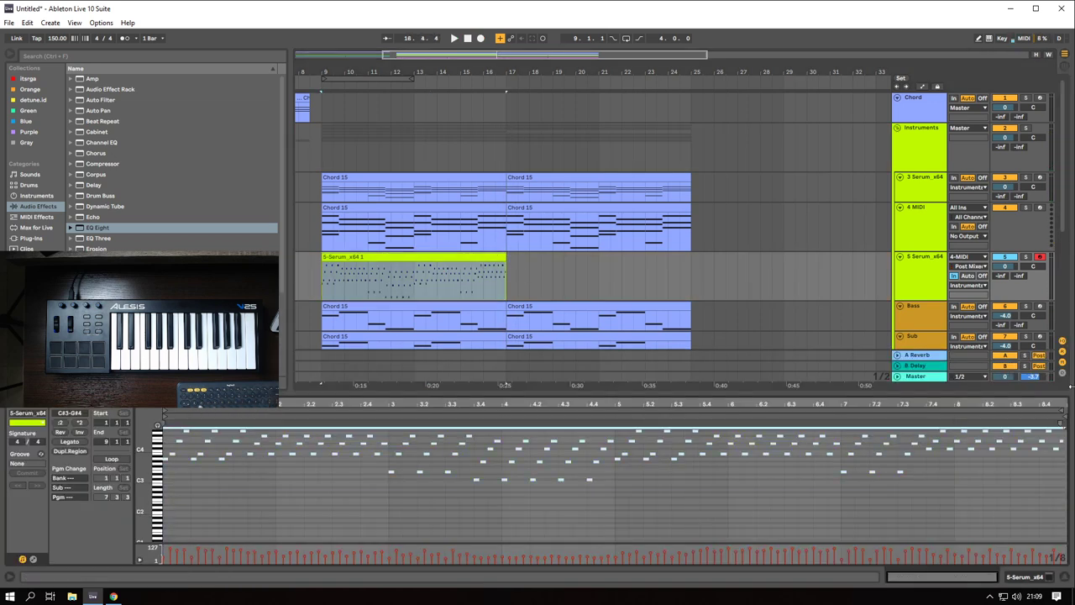
drag(1063, 412, 1066, 413)
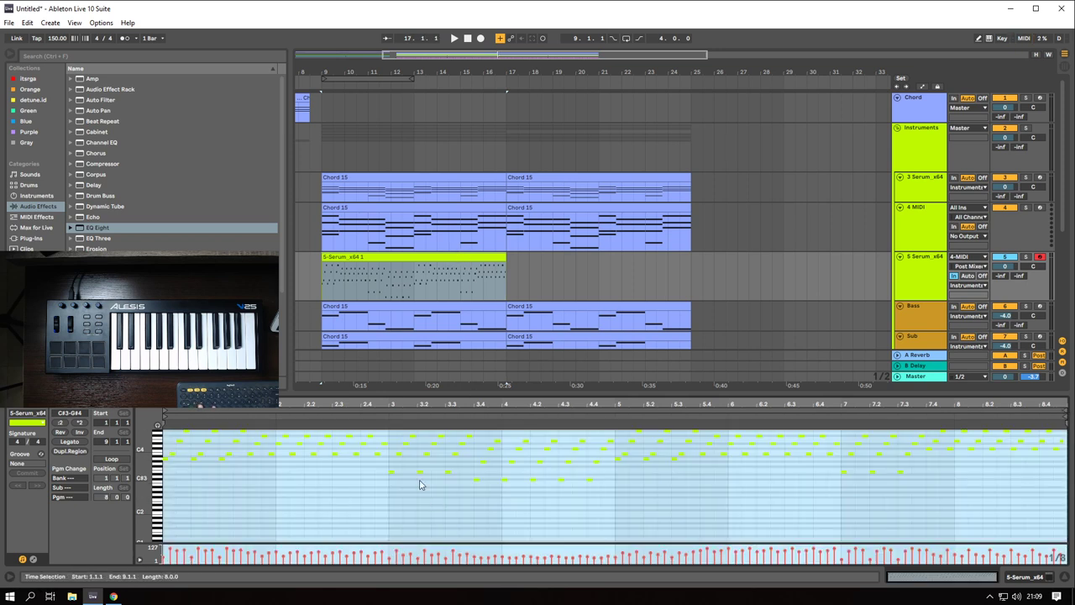
- Solo the 5 Serum_x64 track, set its MIDI input back to All Ins, and play the recorded arpeggio
click(363, 491)
click(920, 269)
key(s)
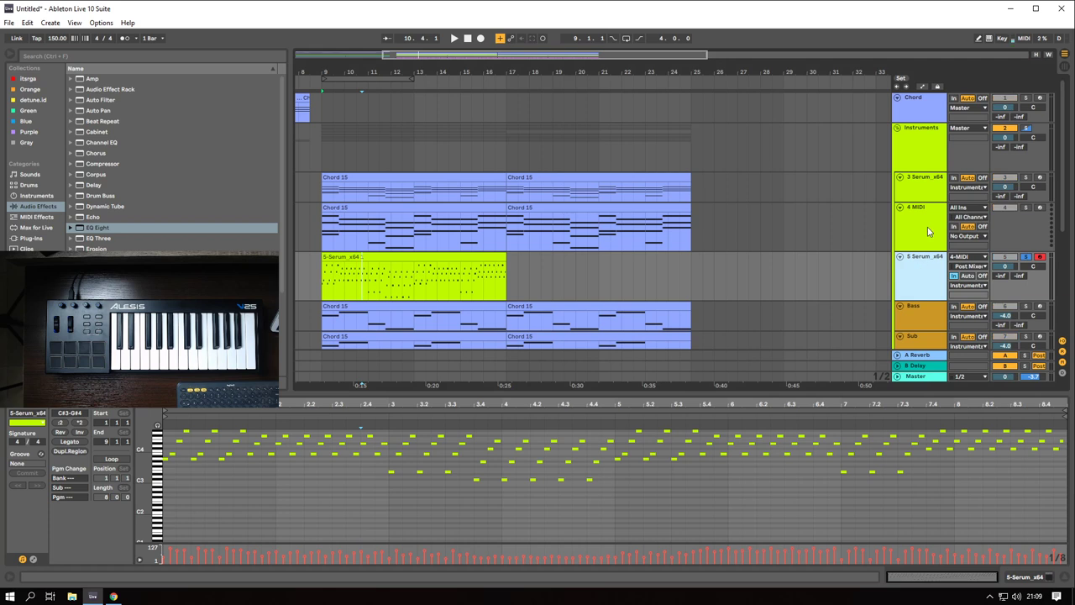
click(973, 260)
click(970, 265)
key(space)
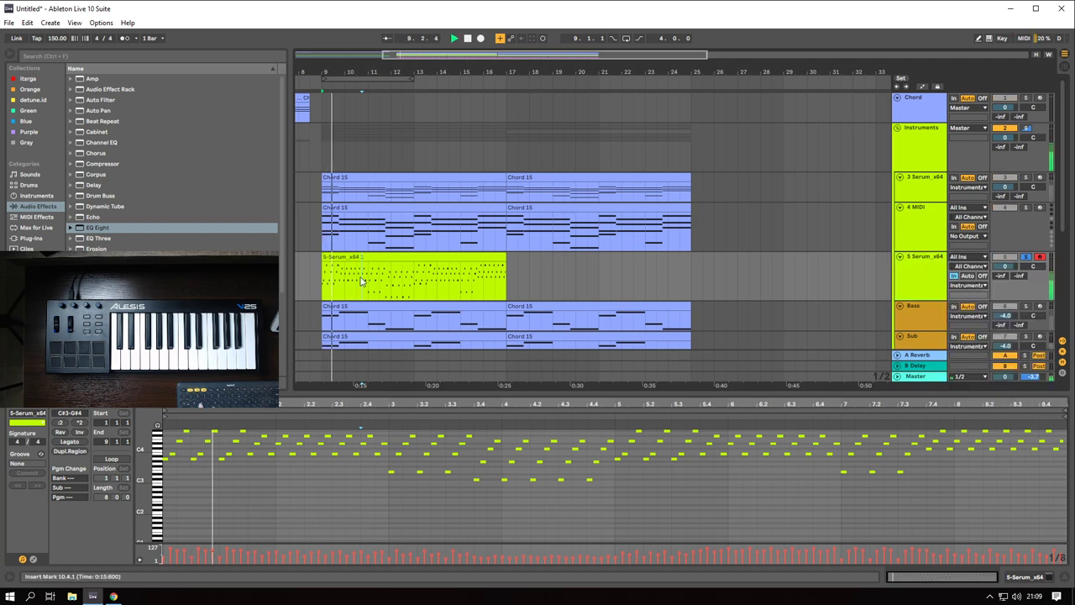
- Delete the lowest notes in bars 3 and 4 of the recorded arpeggio clip and audition it
scroll(300, 307, up, 3)
key(space)
scroll(247, 485, up, 3)
key(space)
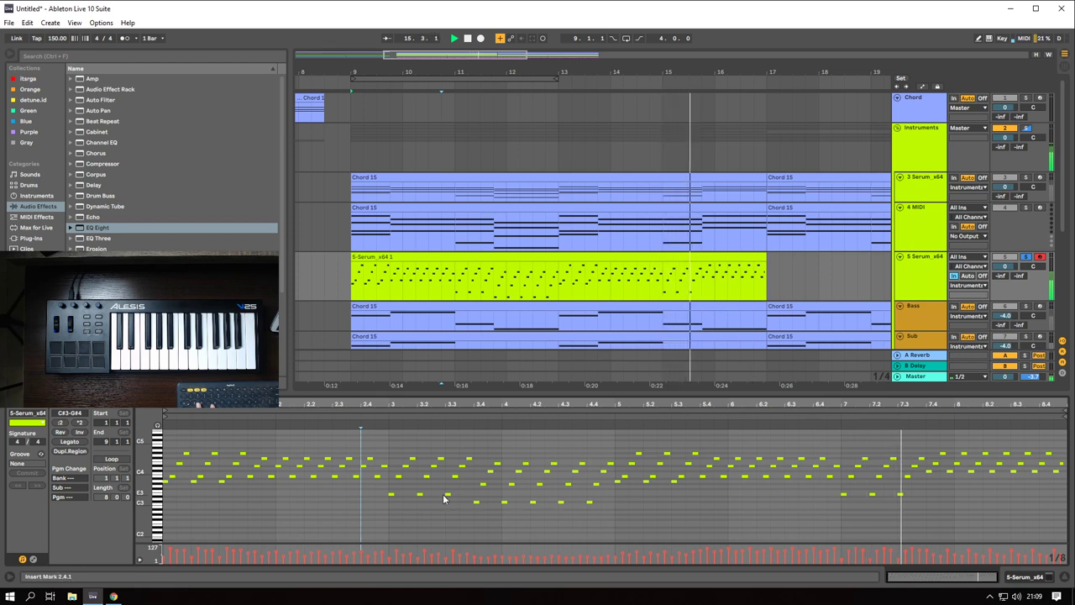
drag(379, 490, 614, 515)
key(Delete)
key(space)
key(space)
- Delete the low notes in the first bar of the arpeggio clip and replay it
drag(235, 481, 164, 484)
key(Delete)
key(space)
key(space)
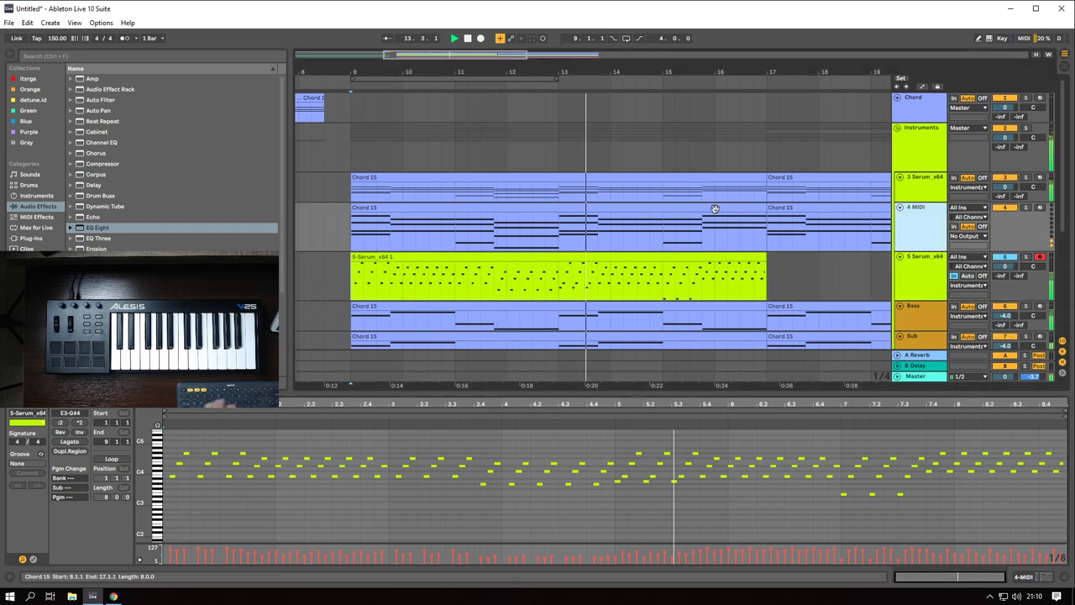
- Delete both Chord 15 clips on the 4 MIDI track and the track itself, and rename the recorded Serum track "arp"
click(602, 225)
key(Delete)
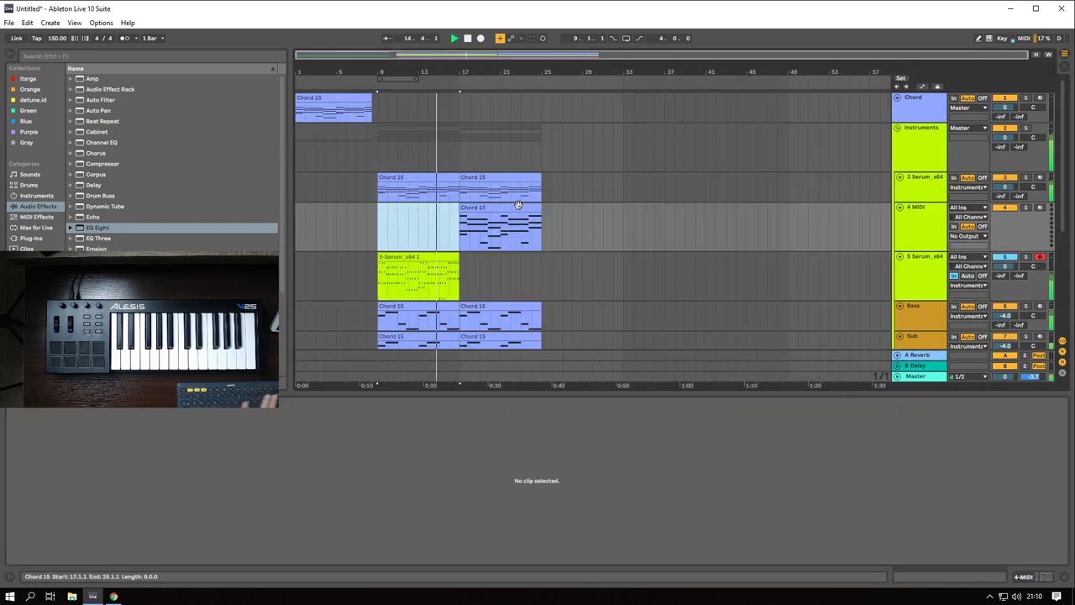
click(472, 220)
key(Delete)
key(Delete)
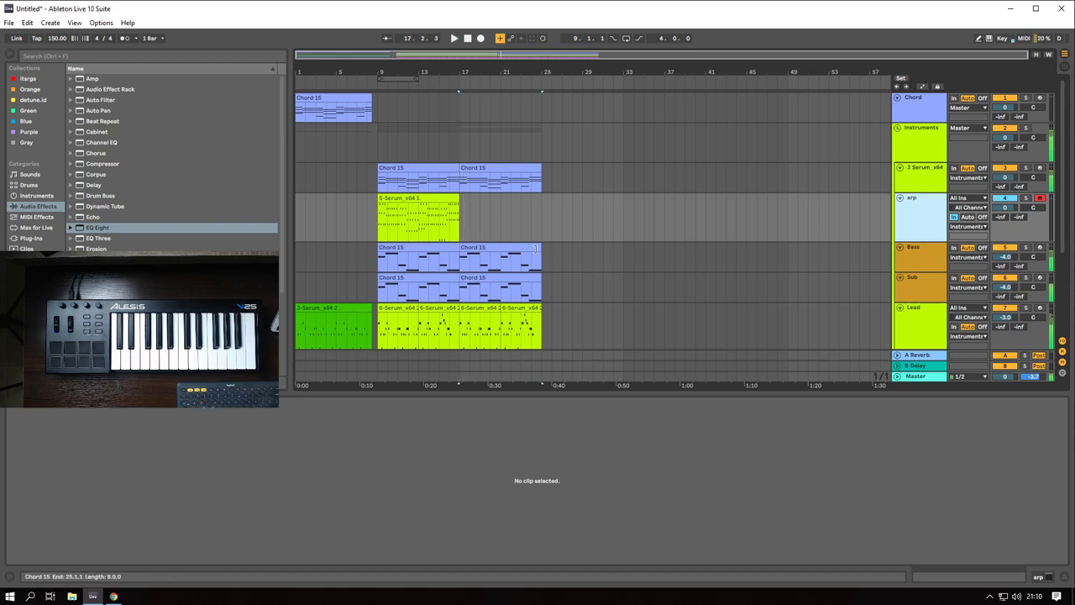
- Duplicate the recorded arpeggio clip to fill bars 17 to 25 and play the arp track from bar 9
click(398, 199)
key(ctrl+d)
key(space)
click(377, 219)
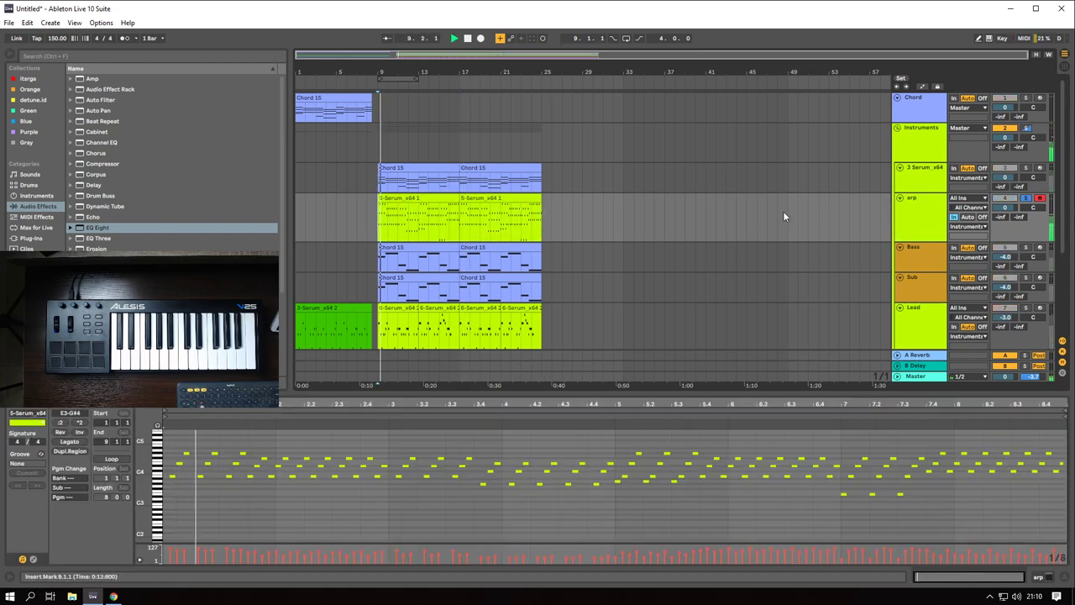
- Add the Auto Pan audio effect after Serum on the arp track
click(927, 222)
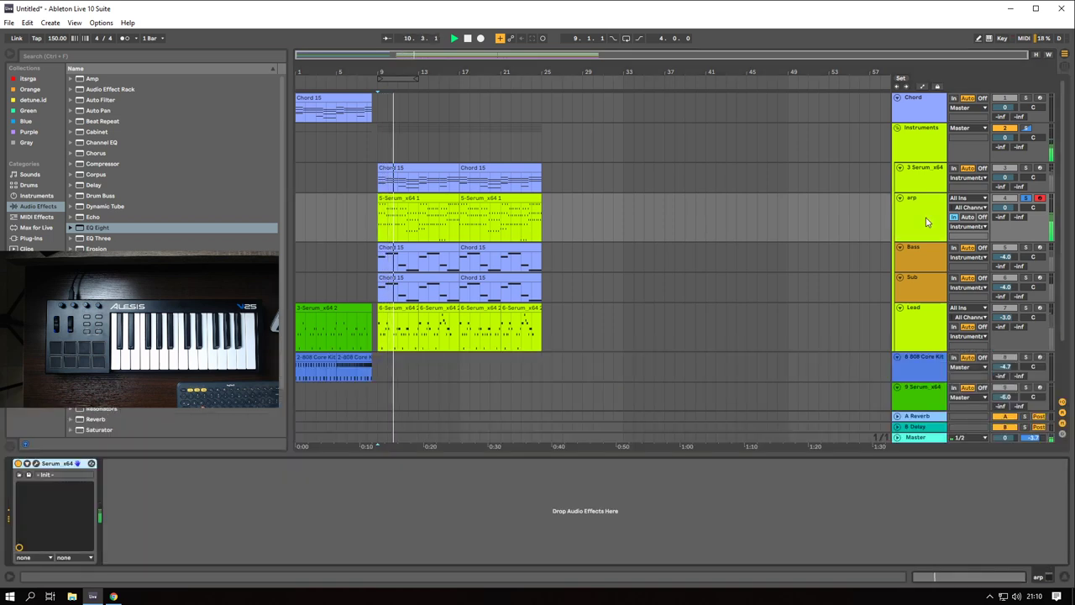
drag(98, 110, 288, 529)
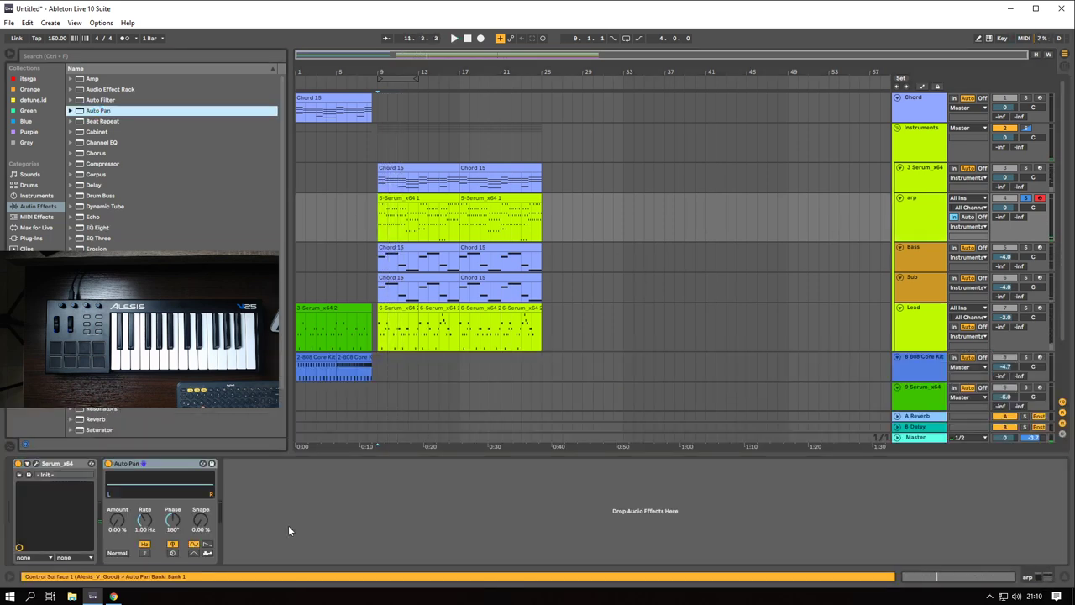
- Sync Auto Pan's rate to 1/8 on the arp track and set its amount to 63.5% and shape to 7.94% during playback, then unsolo the track
click(144, 553)
key(space)
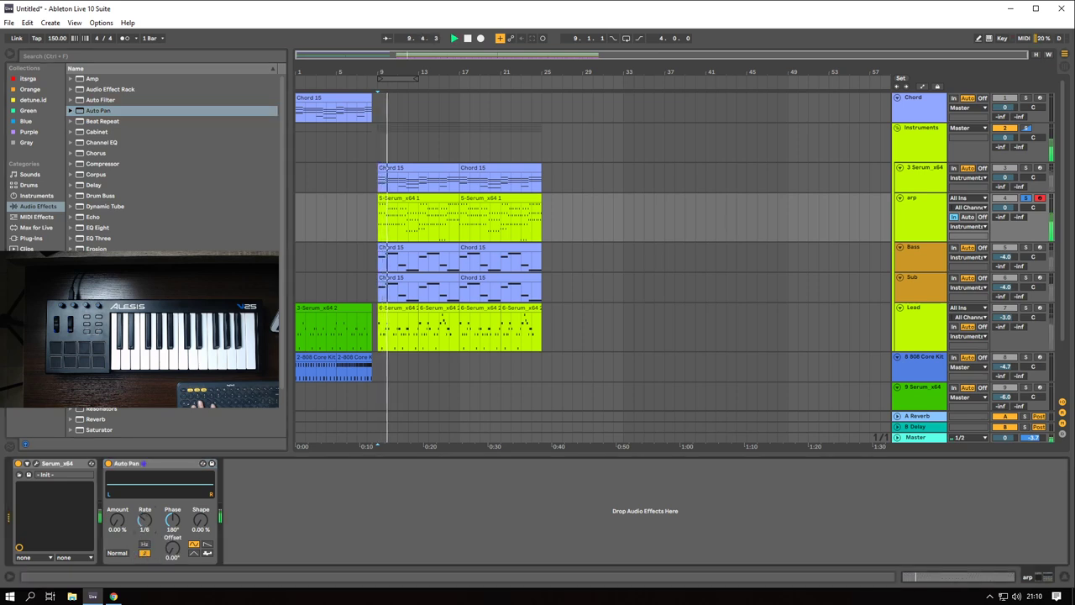
drag(118, 521, 117, 475)
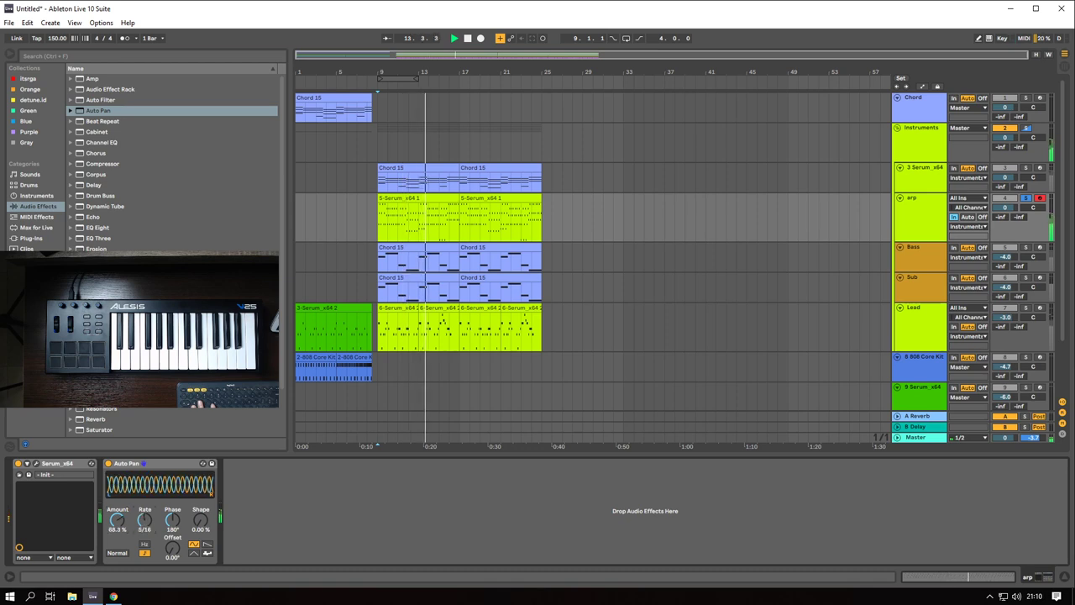
mouse_move(144, 521)
mouse_down()
mouse_move(145, 536)
mouse_move(150, 518)
mouse_up()
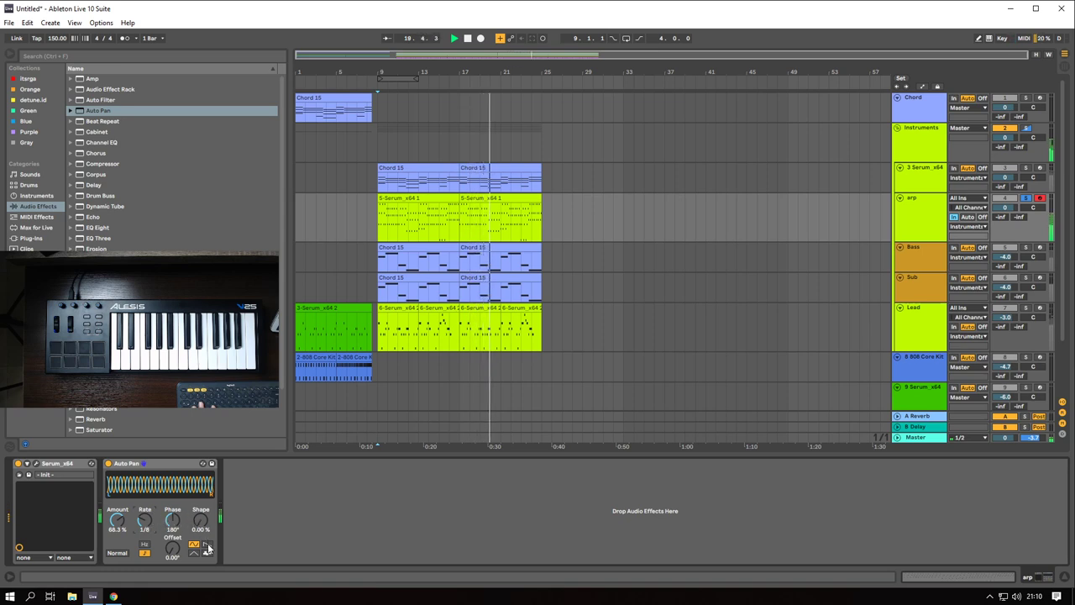
mouse_move(118, 520)
mouse_down()
mouse_move(117, 501)
mouse_move(118, 525)
mouse_up()
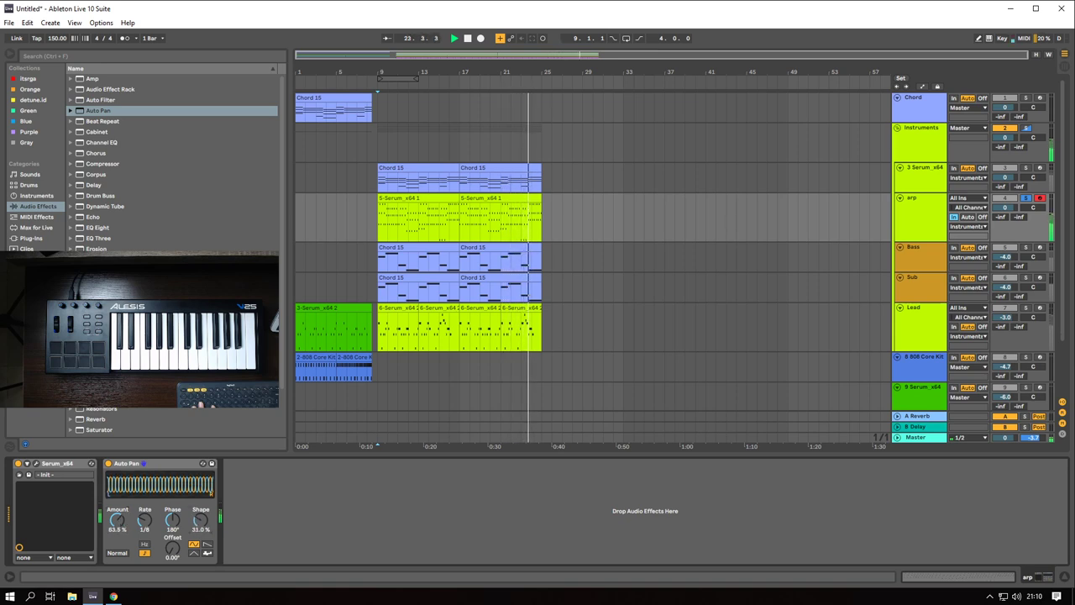
click(924, 220)
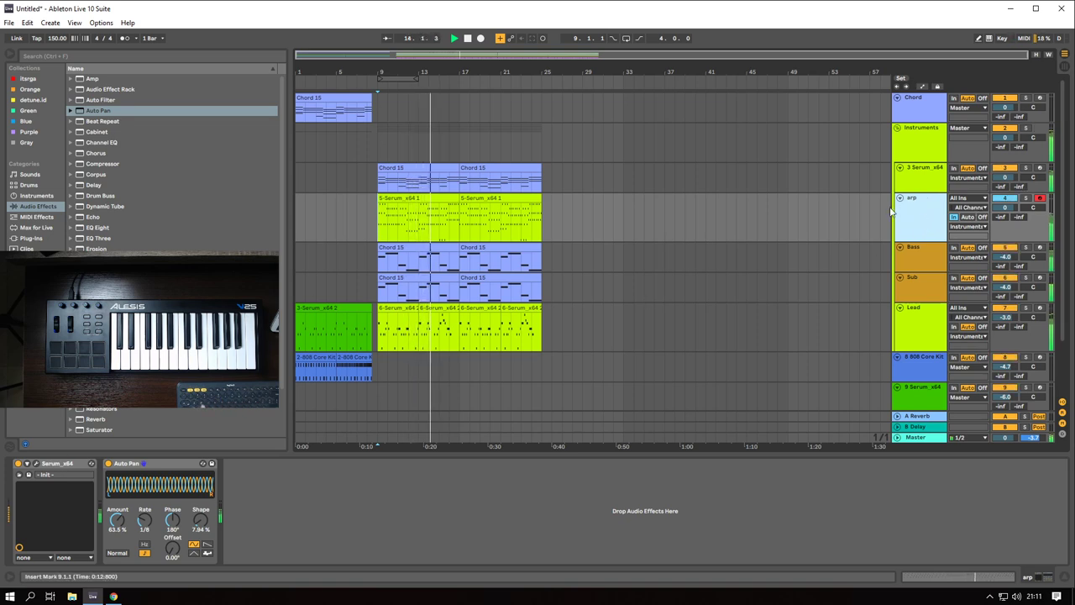
- Enable Reverb in the arp track's Serum effects and set Serum's master volume to 60%
click(35, 464)
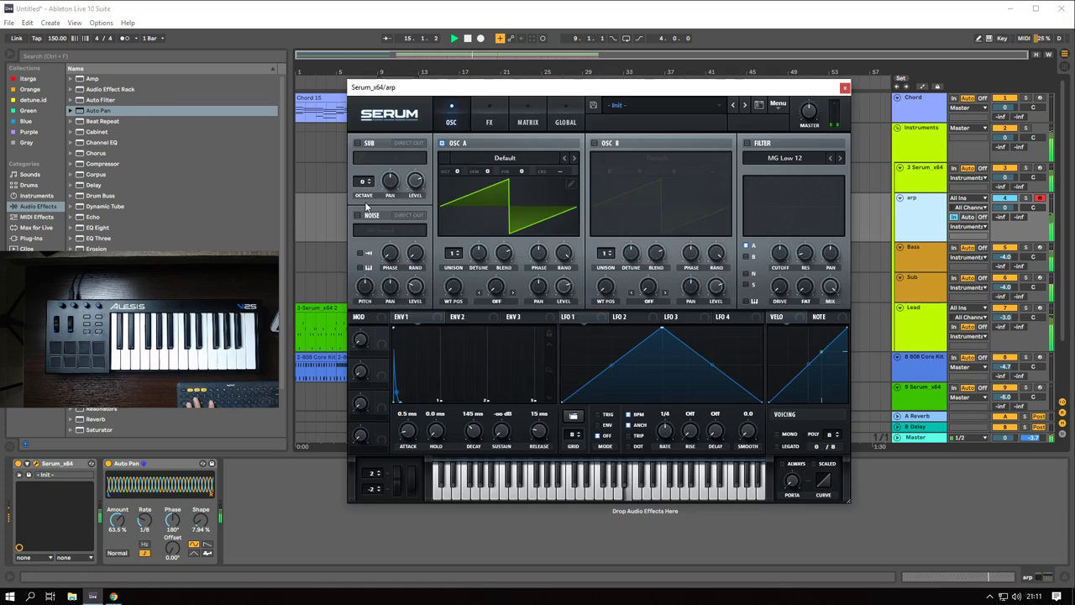
click(490, 122)
click(362, 263)
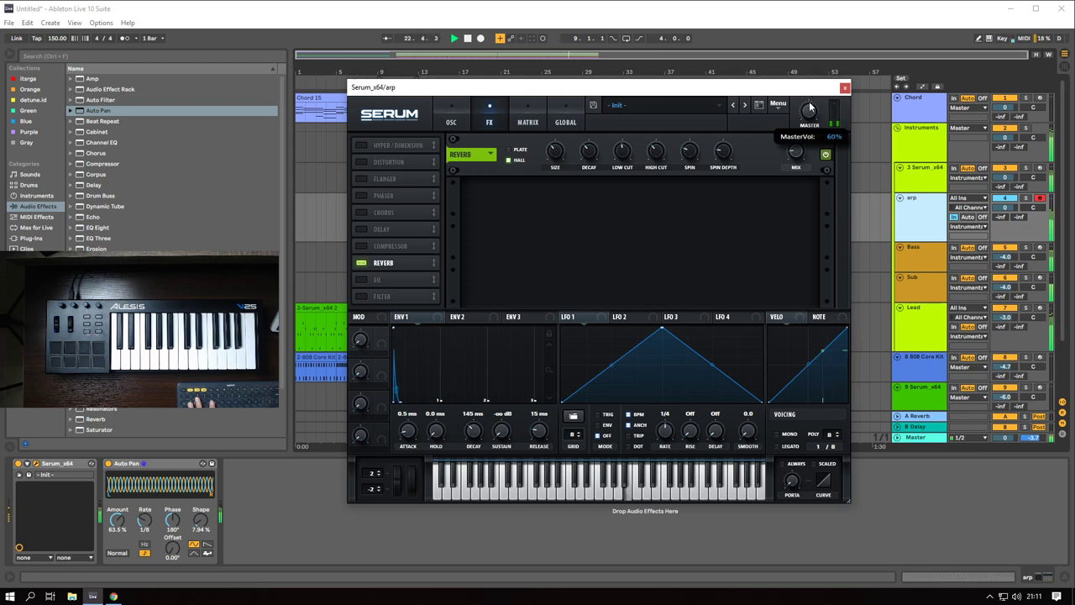
click(845, 88)
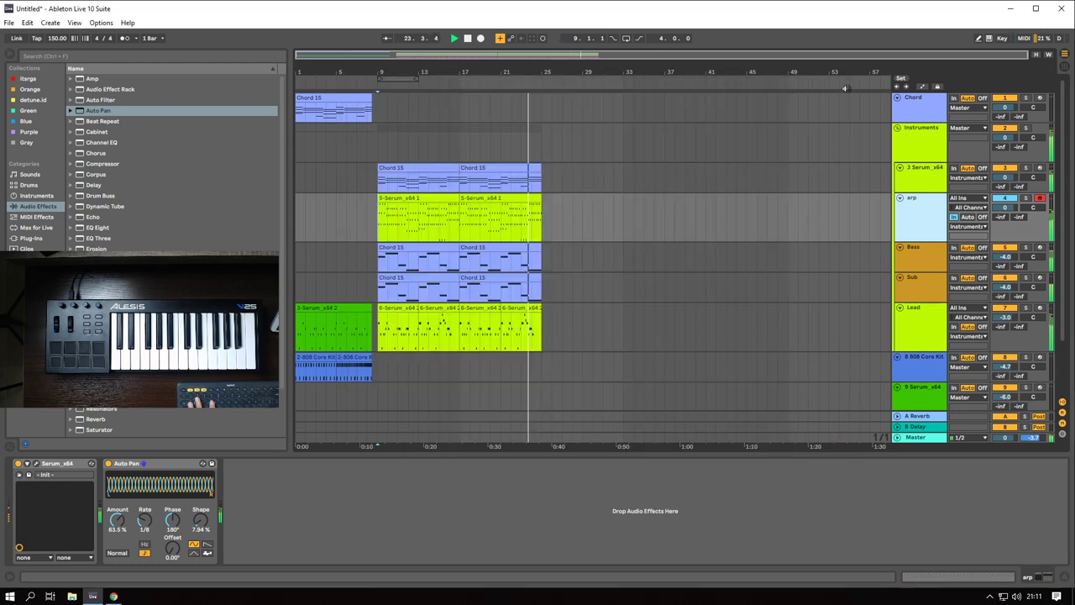
- Loop playback over bars 9 to 17 of the arrangement
click(377, 189)
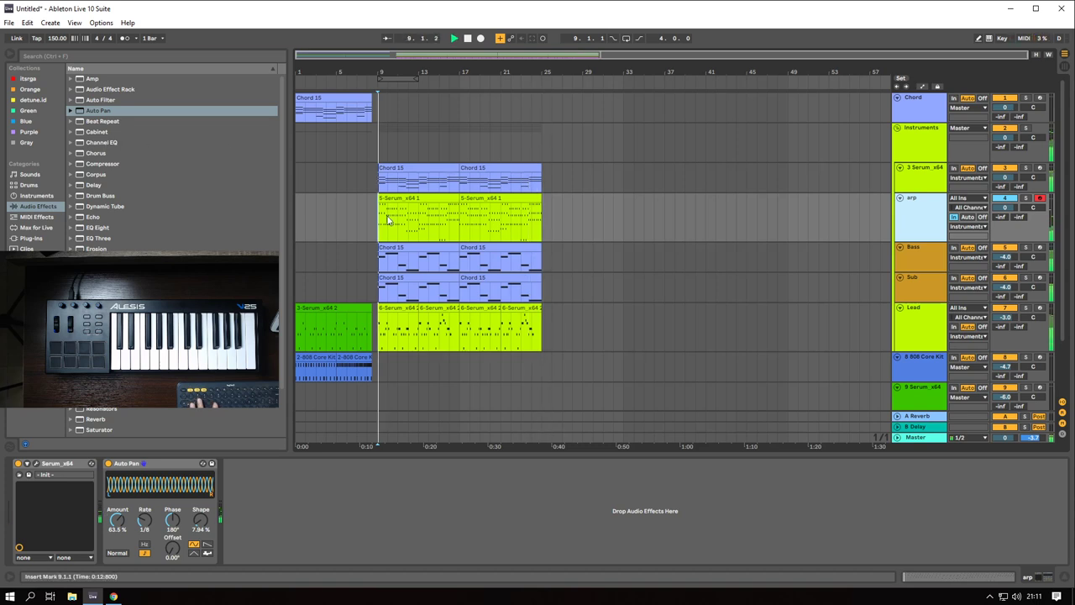
drag(377, 189, 459, 220)
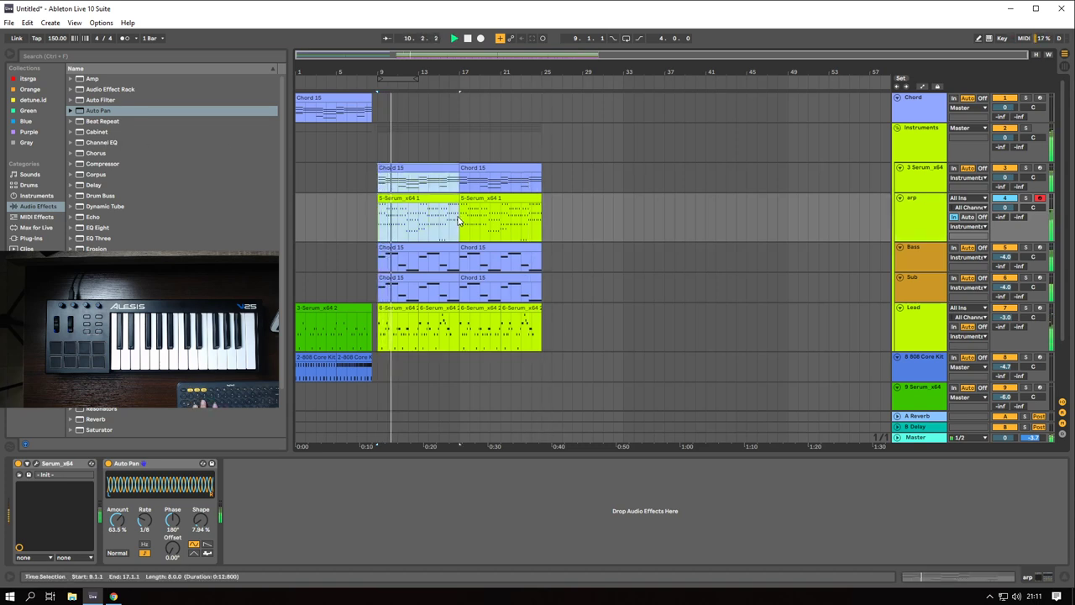
key(ctrl+l)
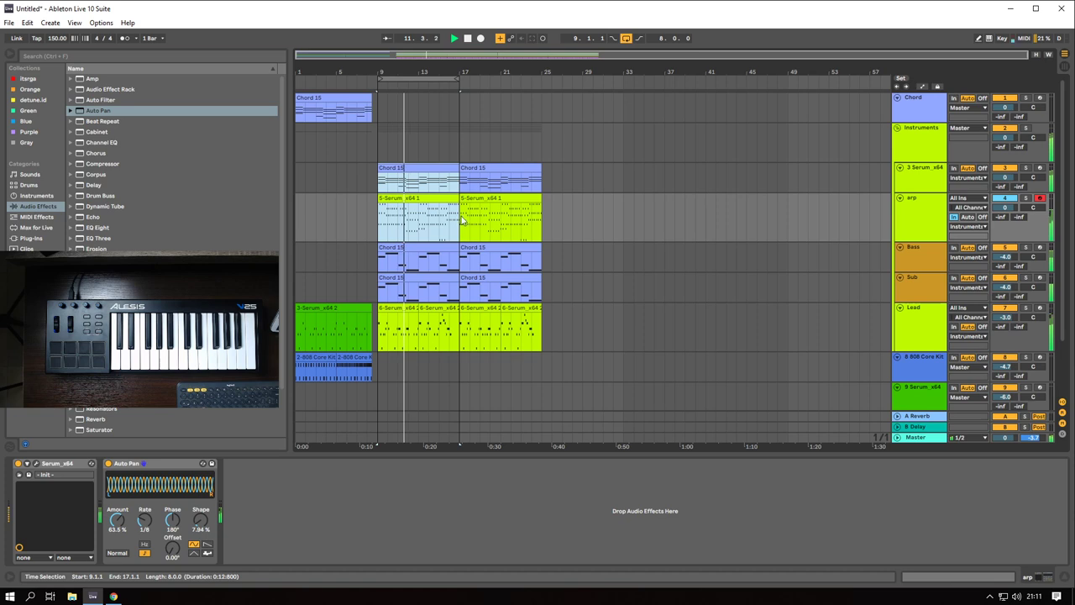
- Set the arp track's monitoring to Auto and compare the mix with the arp soloed, muted and active
click(968, 218)
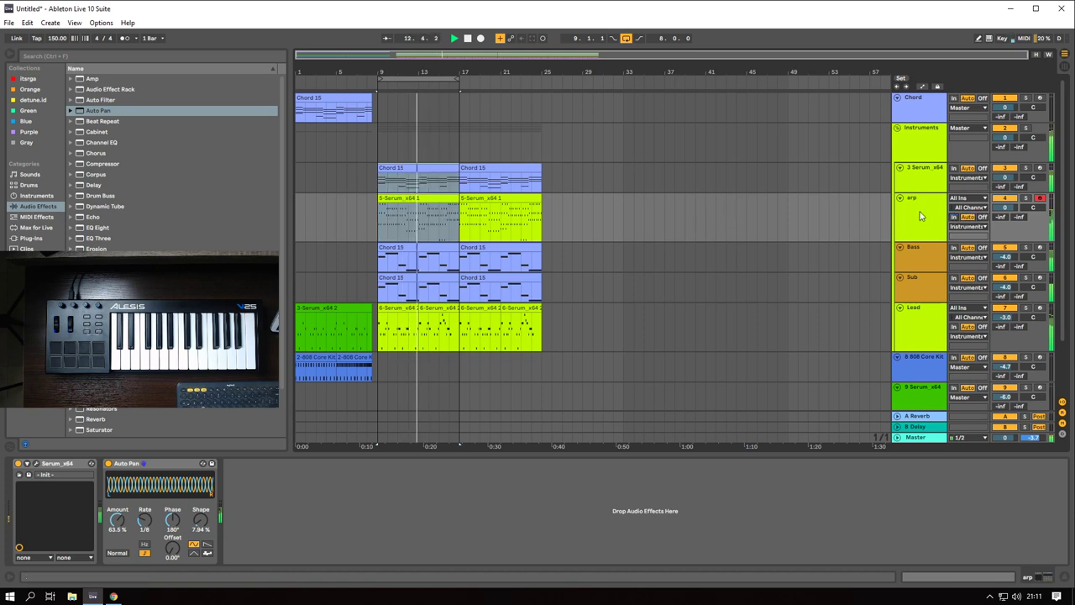
click(920, 215)
click(1025, 198)
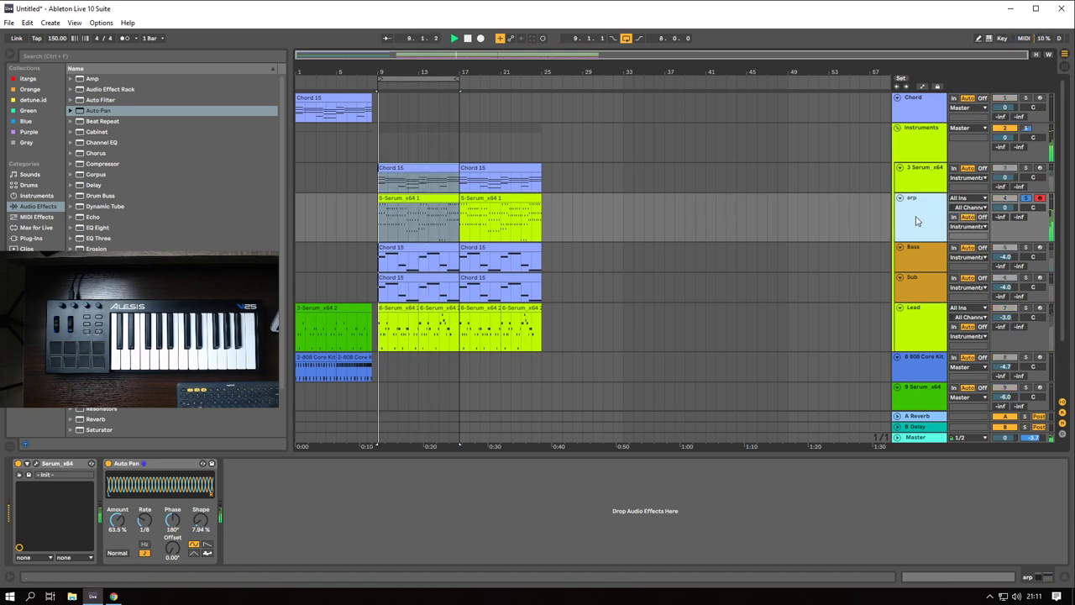
click(1027, 199)
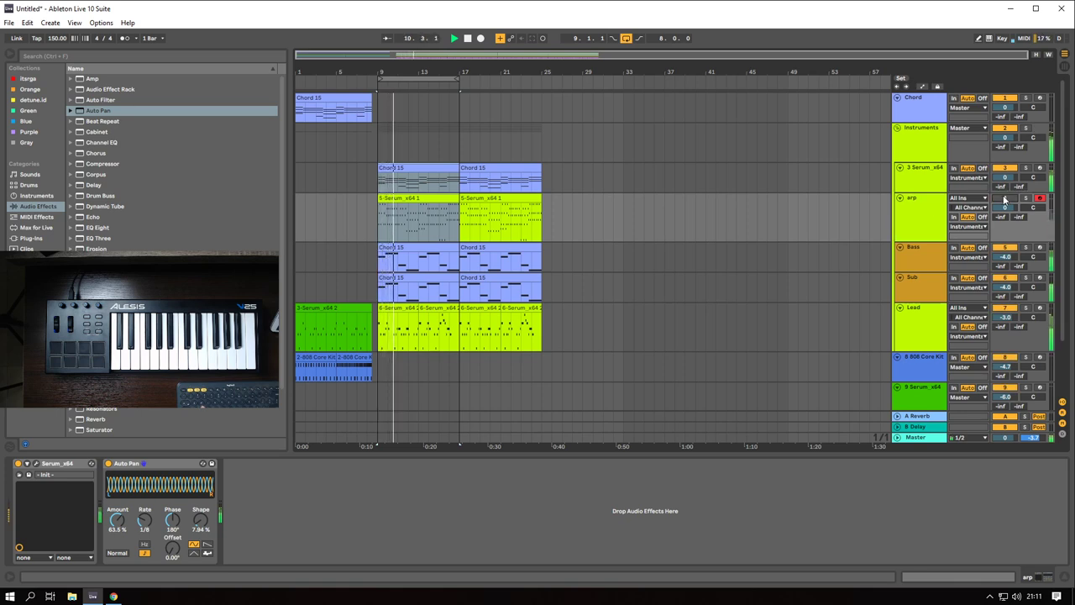
click(1007, 199)
click(931, 210)
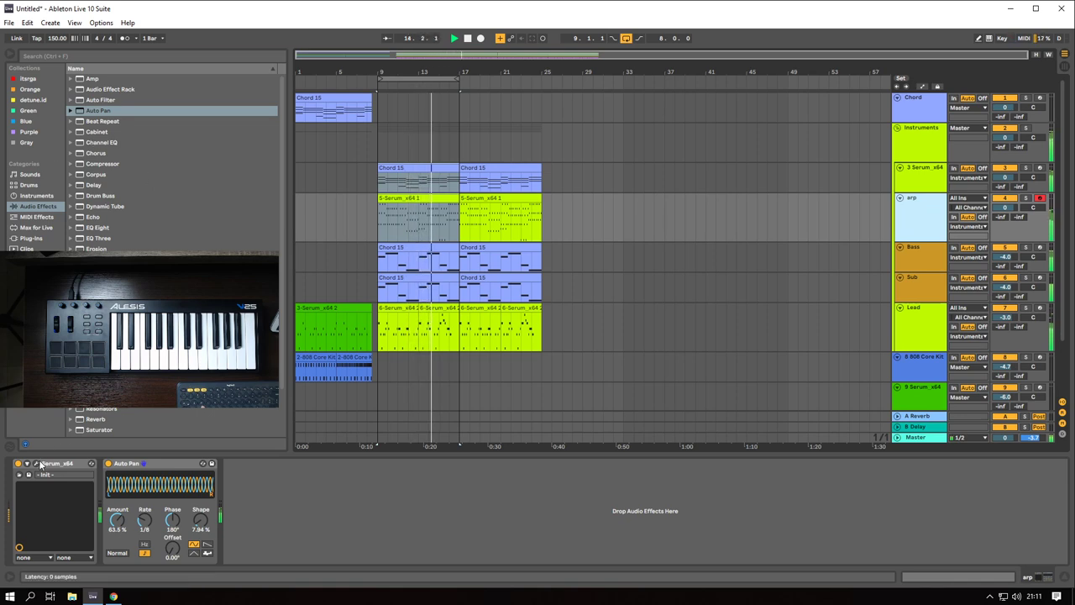
- Solo the arp track, restart playback and set Serum's envelope 1 decay to 176 ms
key(s)
key(space)
click(35, 464)
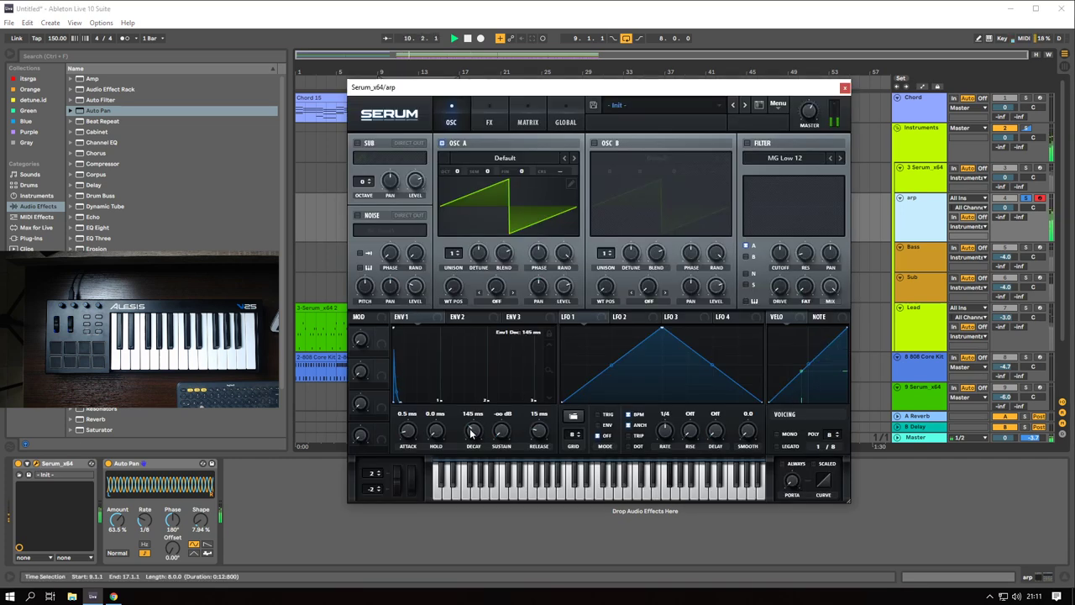
drag(473, 433, 780, 183)
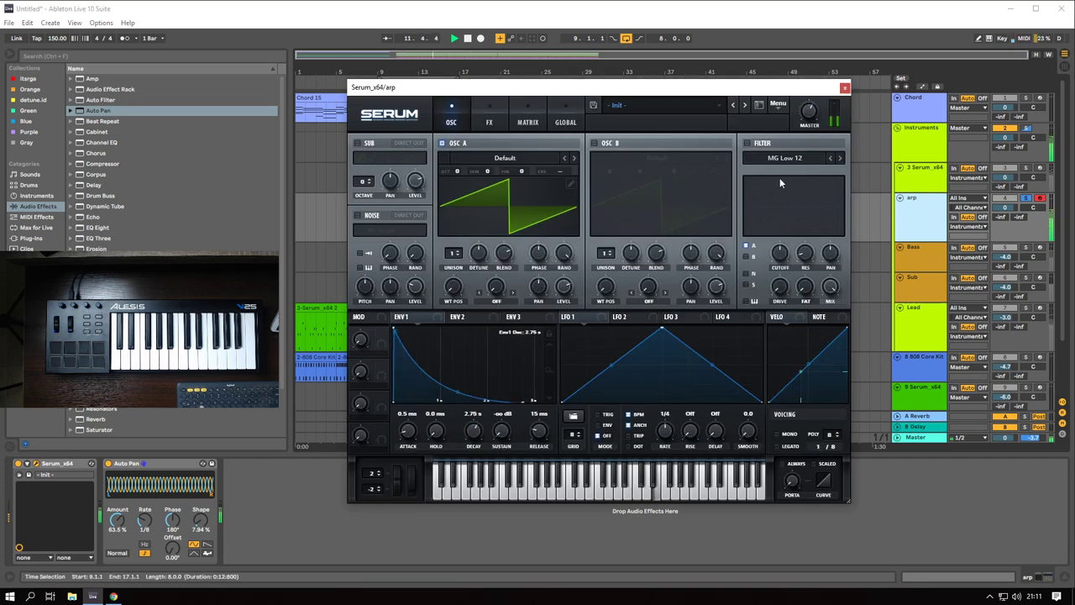
drag(483, 433, 472, 469)
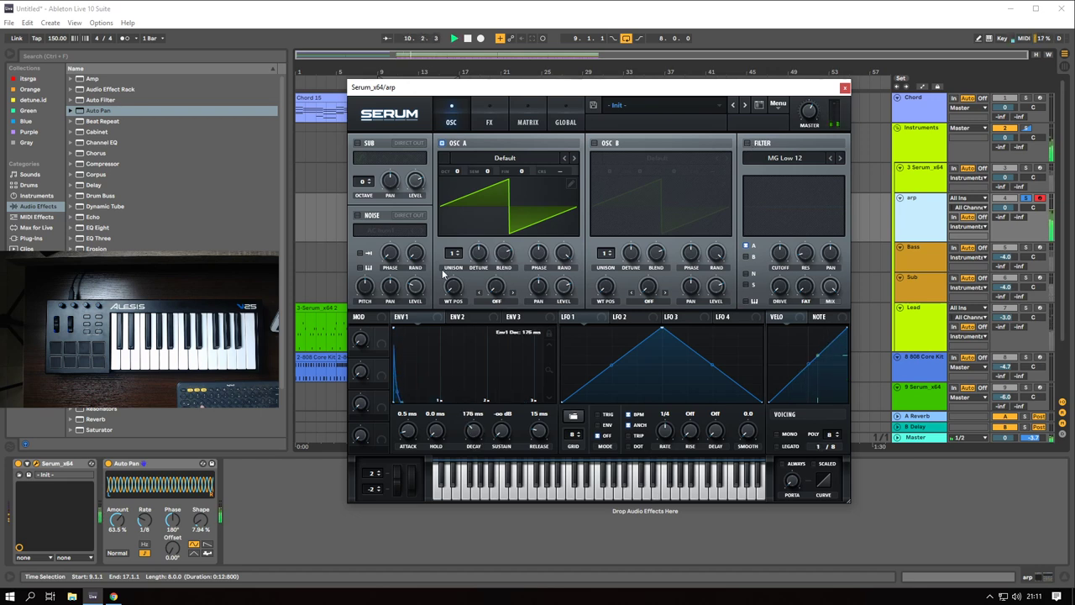
- Set oscillator A's unison in Serum to 2 voices with a detune of 0.01, comparing it against a single voice
drag(456, 254, 473, 267)
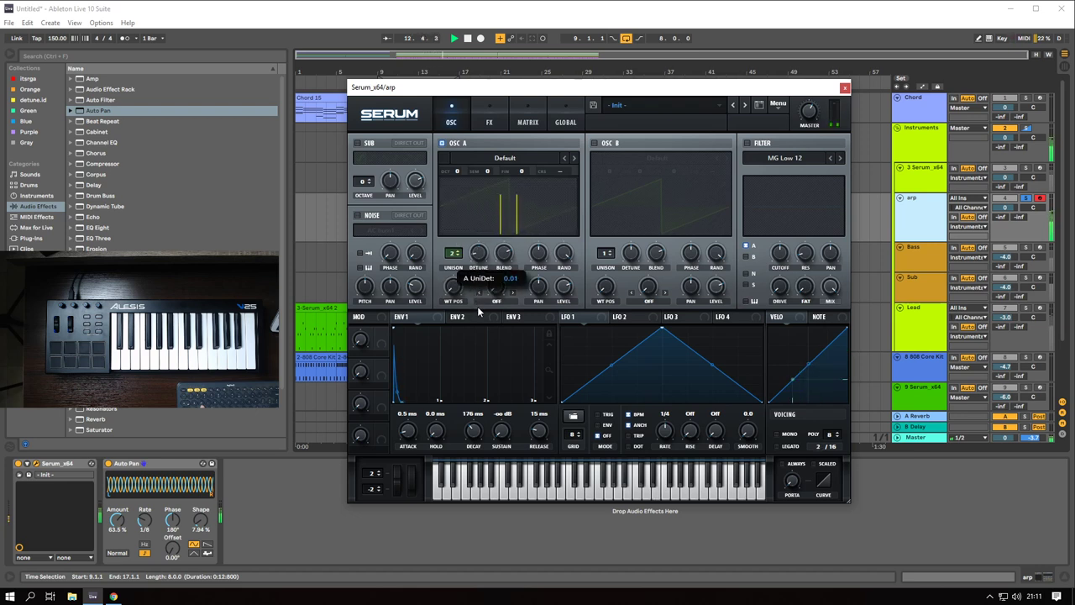
drag(477, 254, 450, 279)
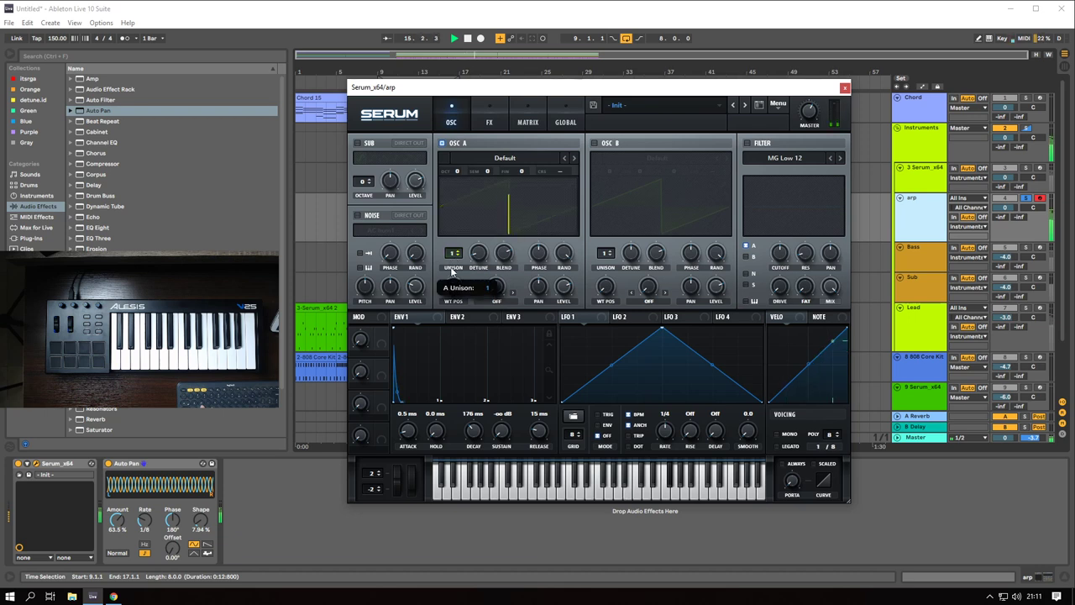
click(845, 87)
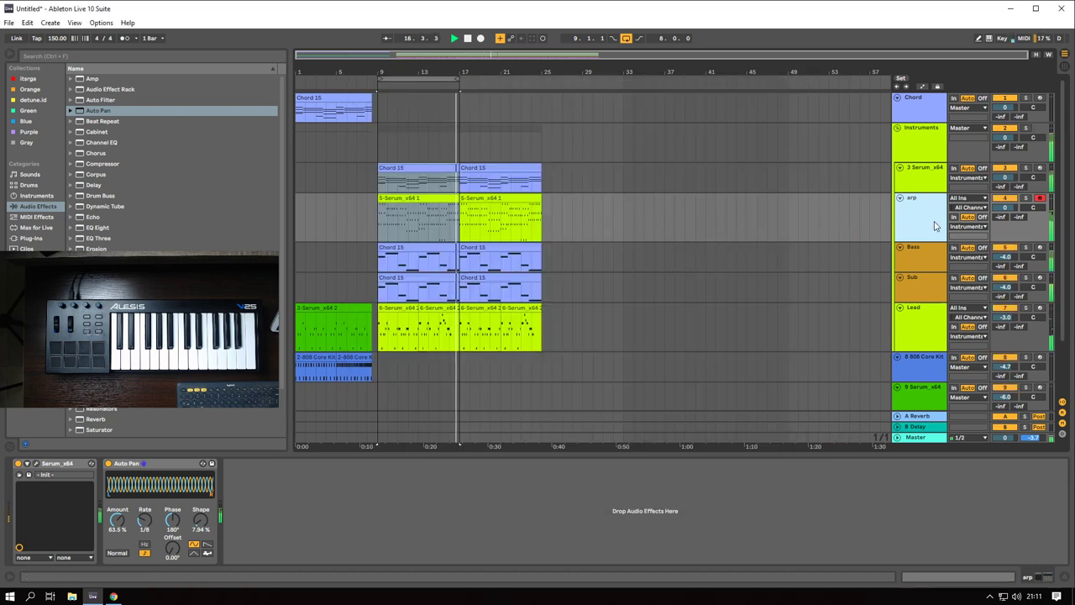
- Add EQ Eight after Auto Pan on the arp track and make band 1 a low cut at 240 Hz
click(115, 145)
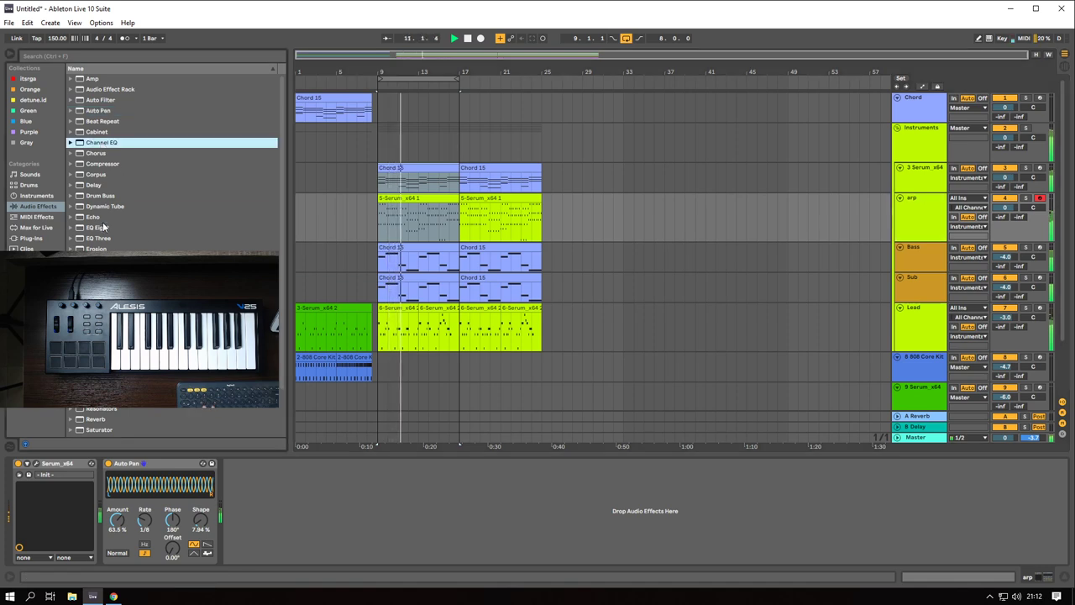
drag(99, 218, 217, 474)
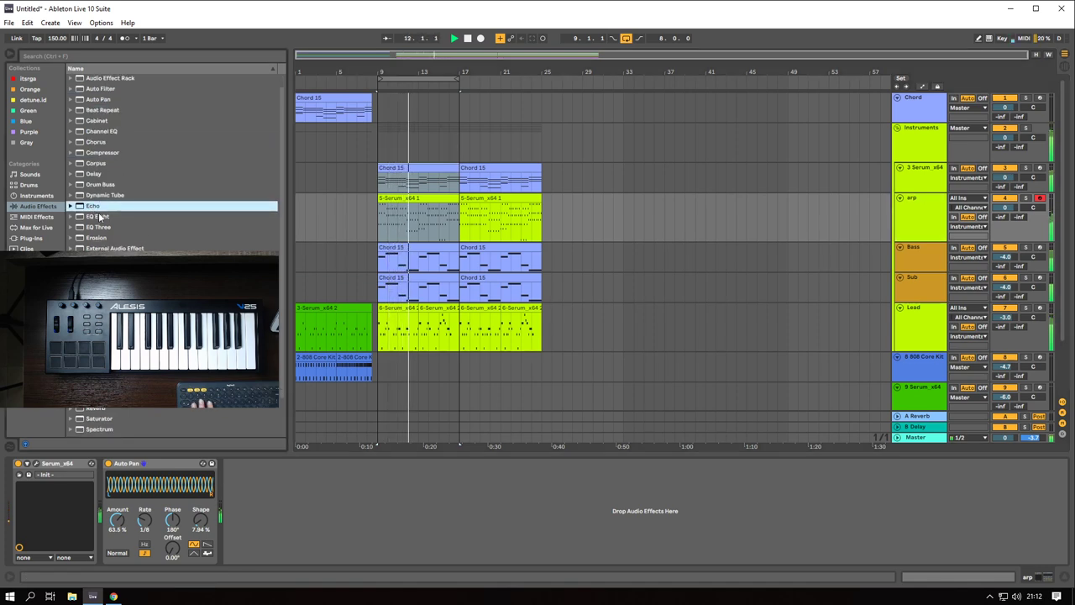
double_click(100, 218)
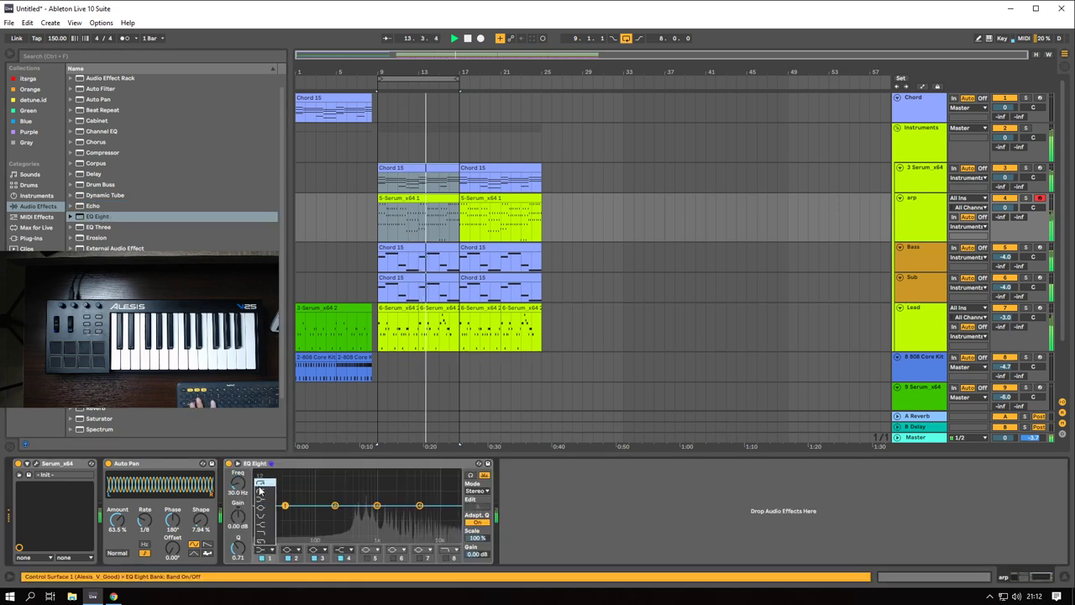
drag(238, 487, 238, 458)
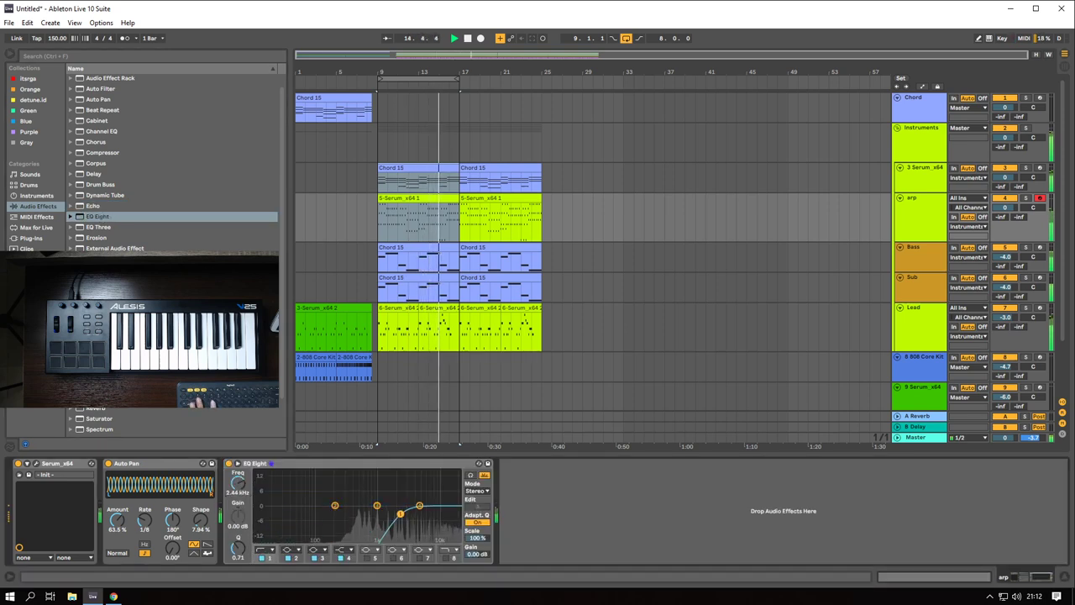
drag(336, 513, 340, 514)
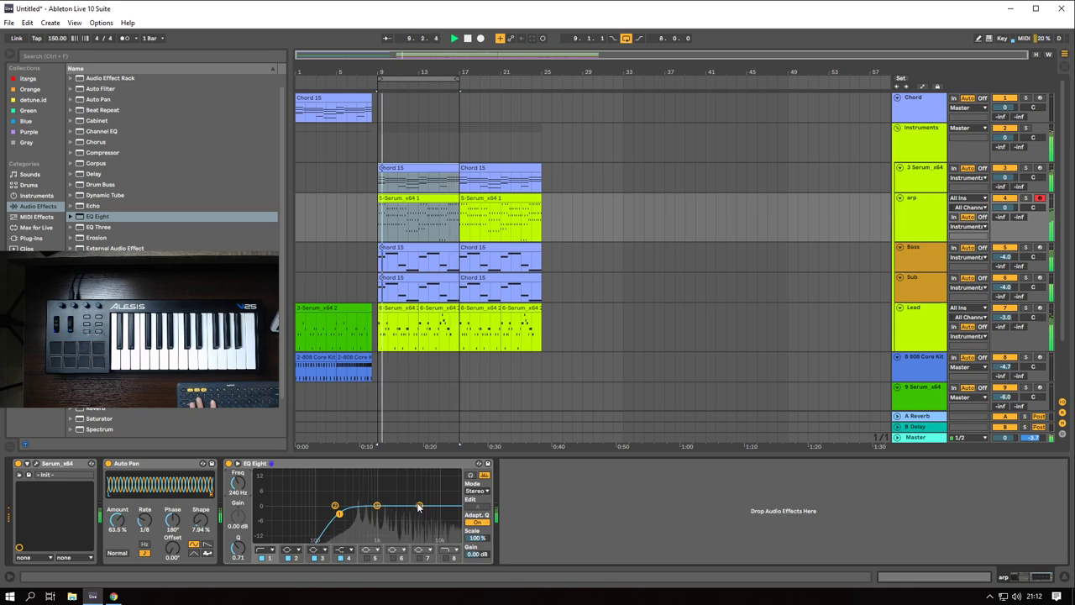
- Lower EQ Eight's band 3 by 2.38 dB near 2 kHz and move band 4 to 6.25 kHz while soloing the arp
drag(378, 507, 393, 510)
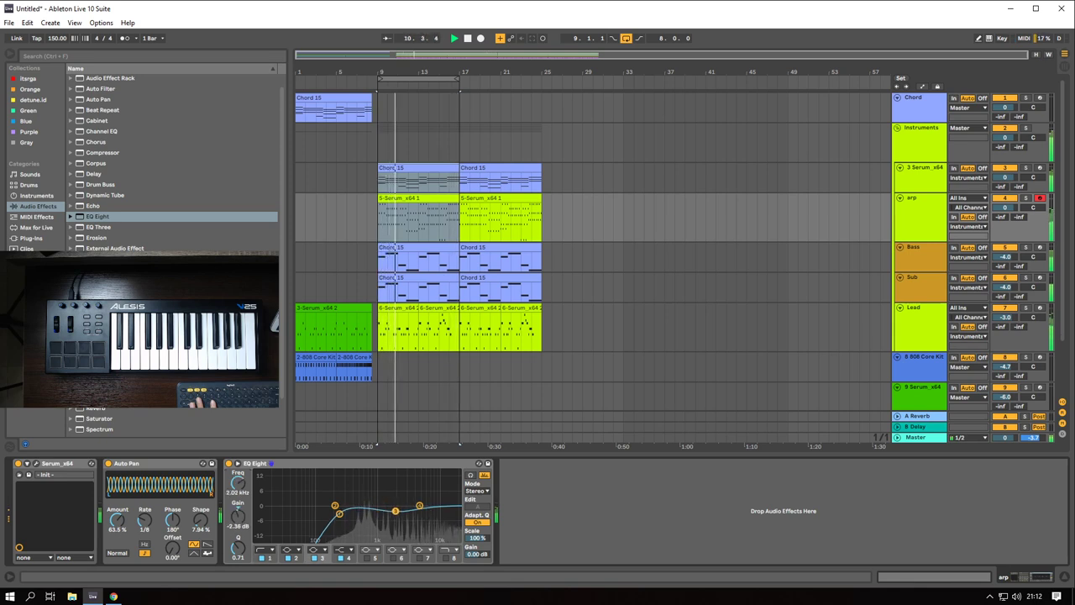
click(918, 217)
key(s)
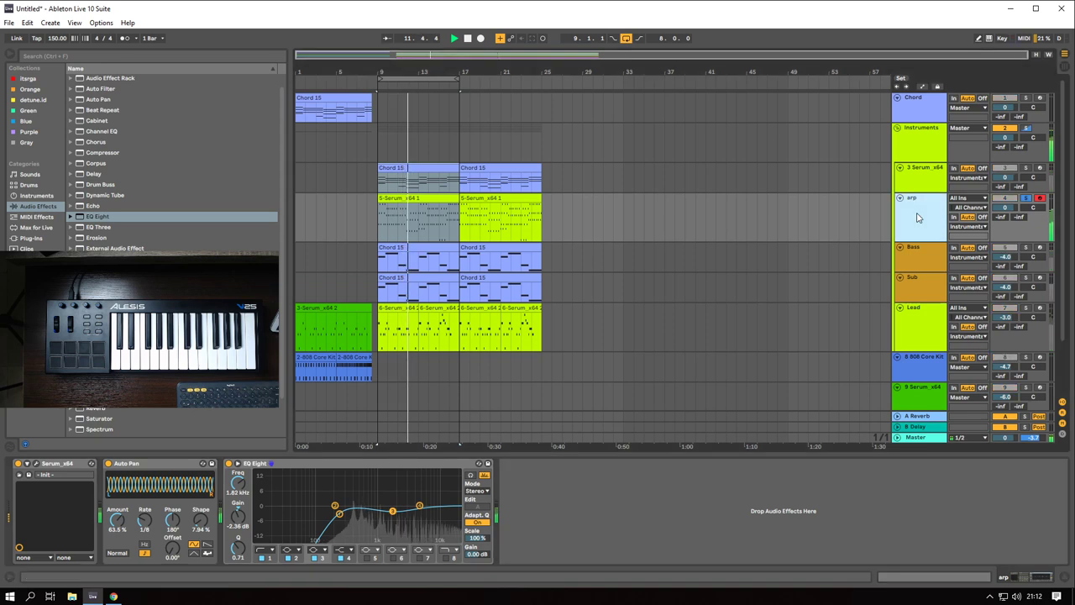
drag(393, 511, 425, 506)
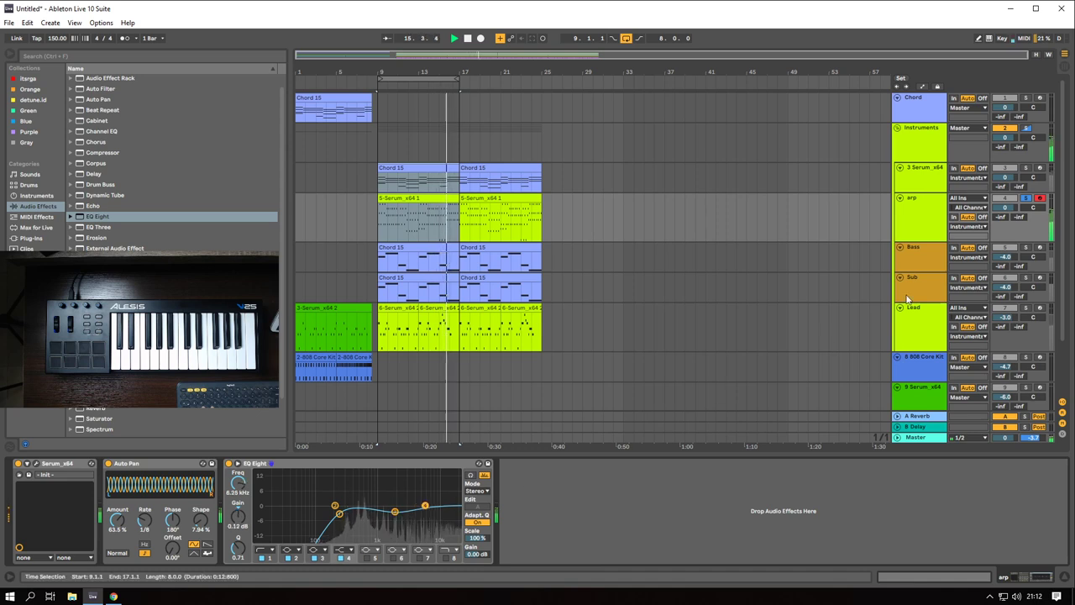
click(920, 220)
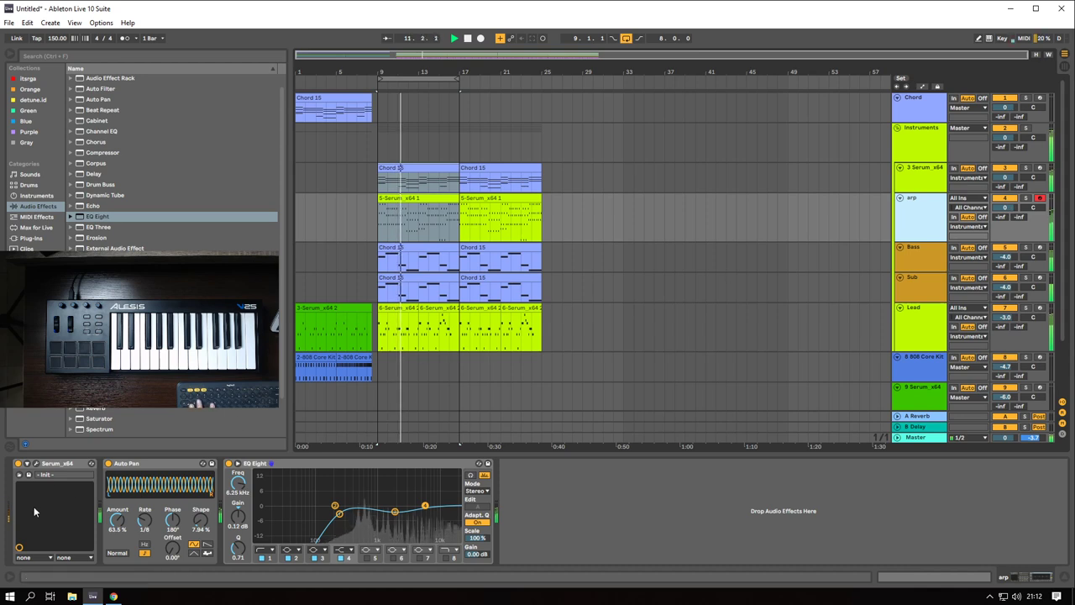
- Raise the arp's Serum master volume to 69%
click(36, 464)
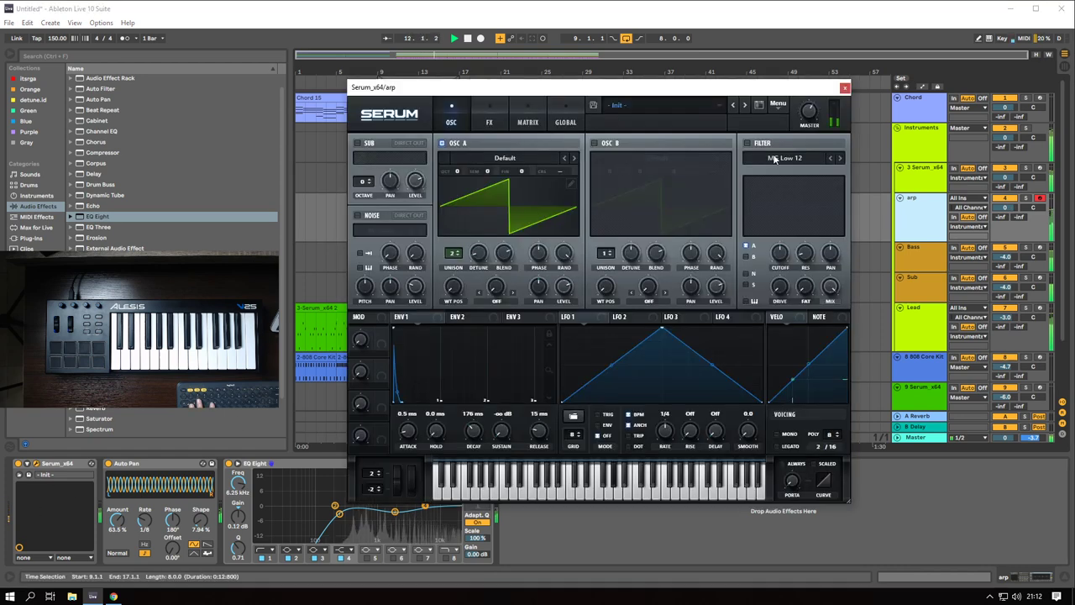
mouse_move(810, 105)
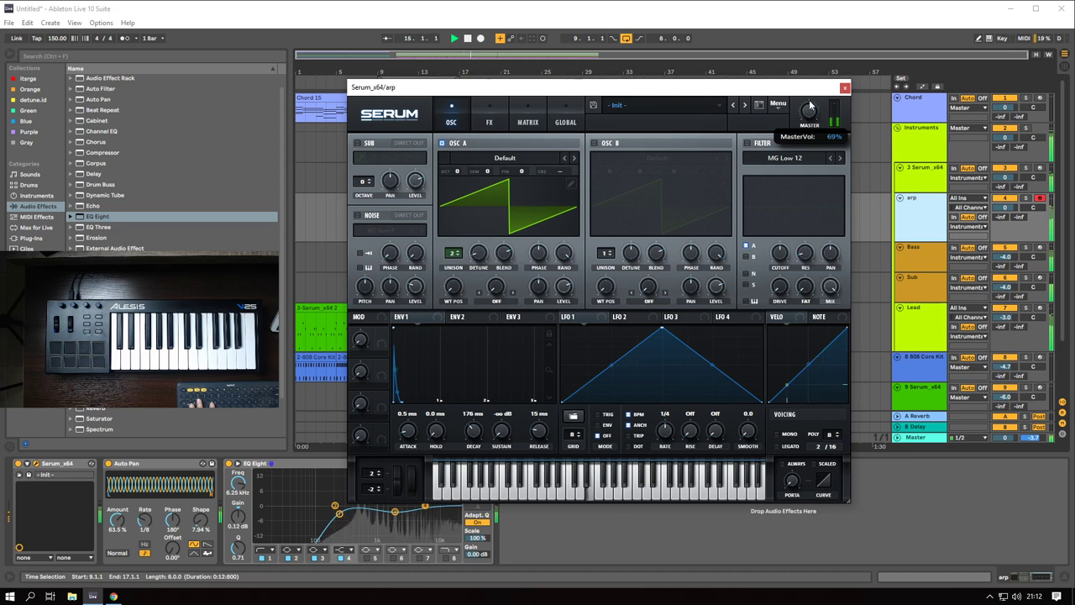
click(845, 88)
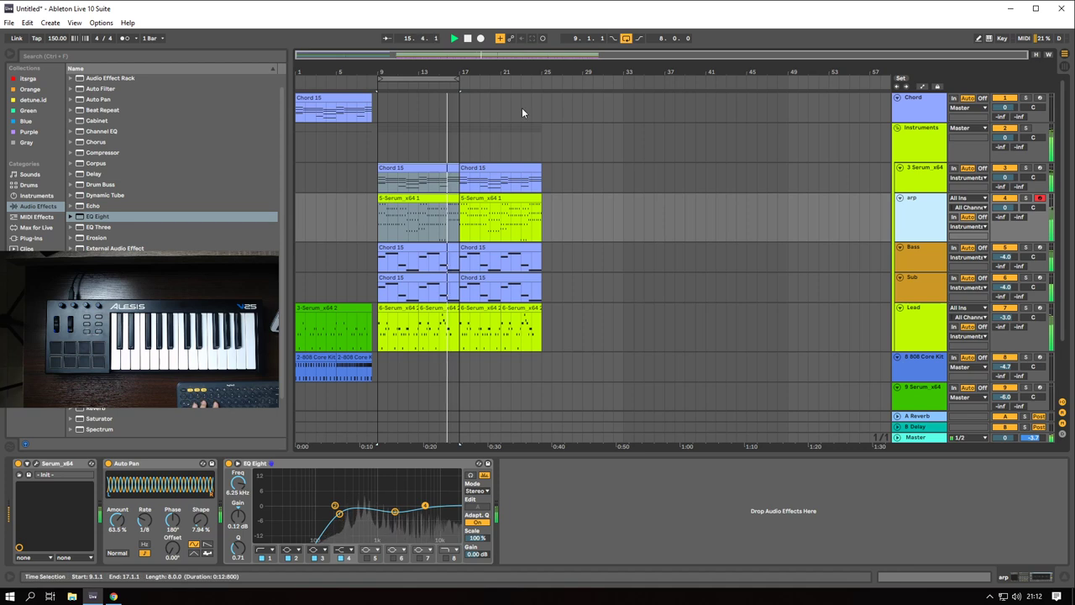
- Turn off the loop, replay the arrangement briefly from bar 9, and place the insert marker at bar 1 on the arp track
click(627, 39)
key(space)
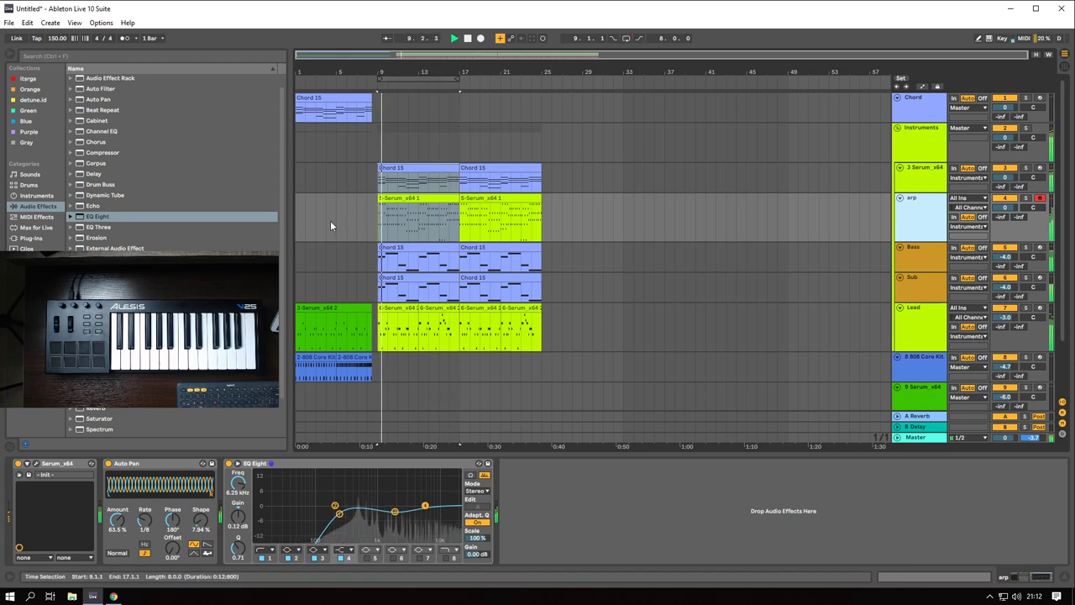
key(space)
click(296, 226)
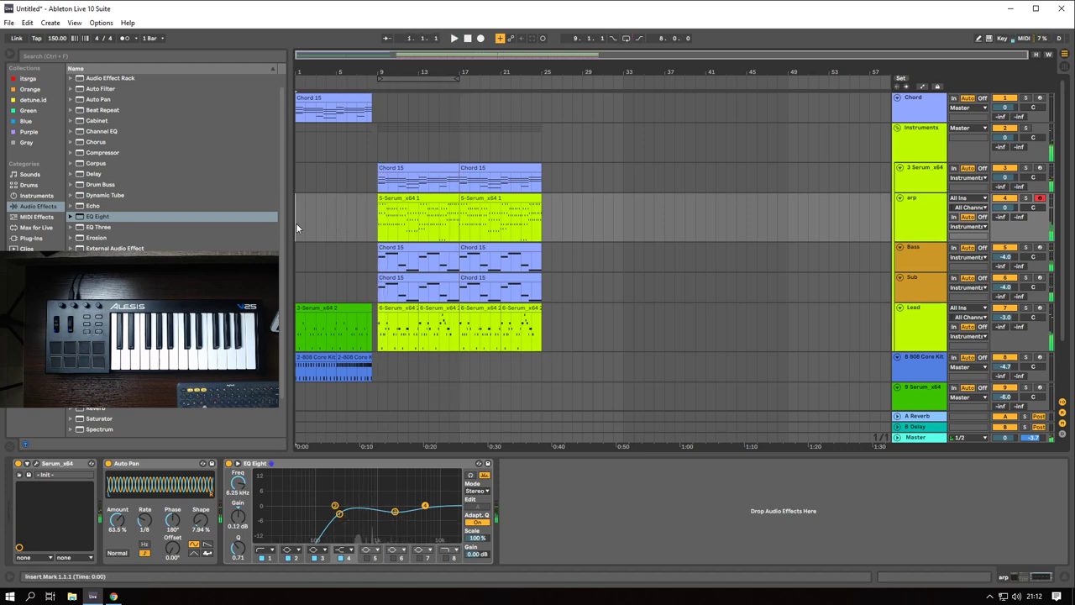
- Play the arrangement from bar 1 and compare the soloed Chord track with the soloed 3 Serum_x64 track from bar 9
key(space)
scroll(363, 218, up, 3)
scroll(363, 218, left, 3)
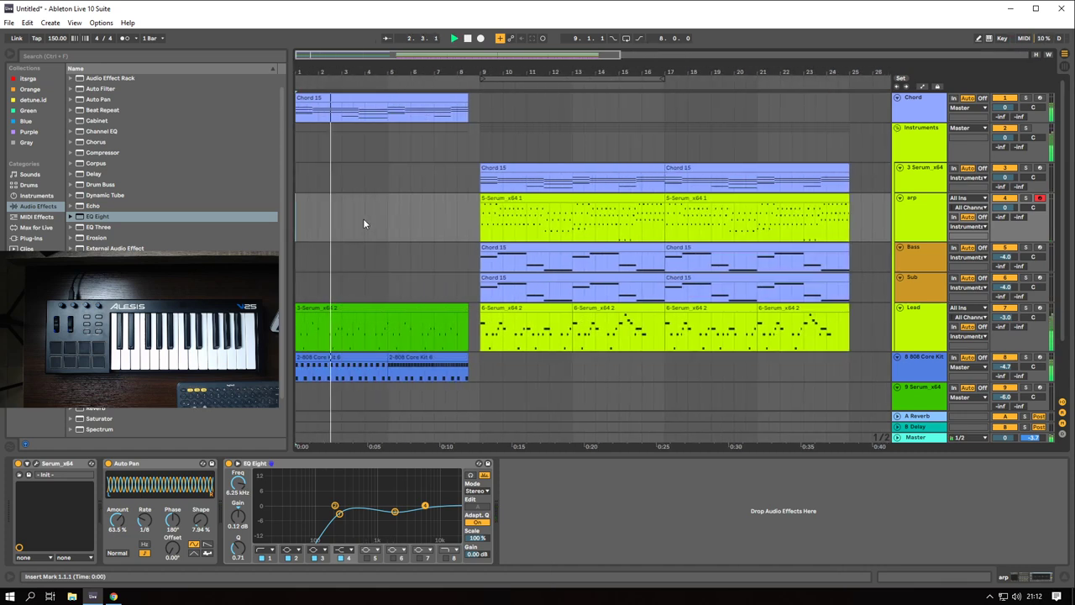
click(920, 106)
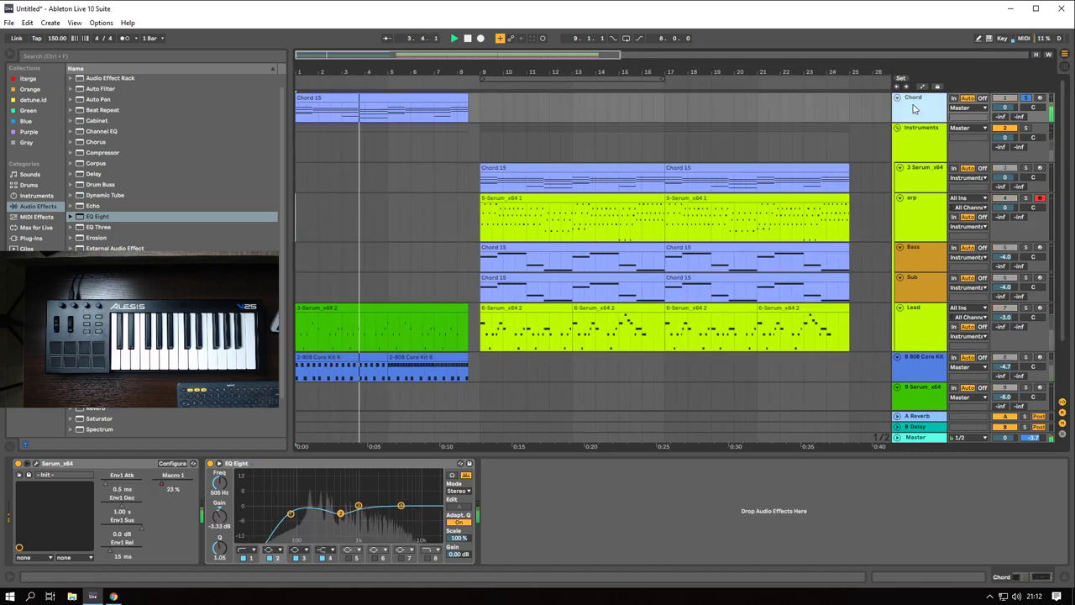
click(478, 184)
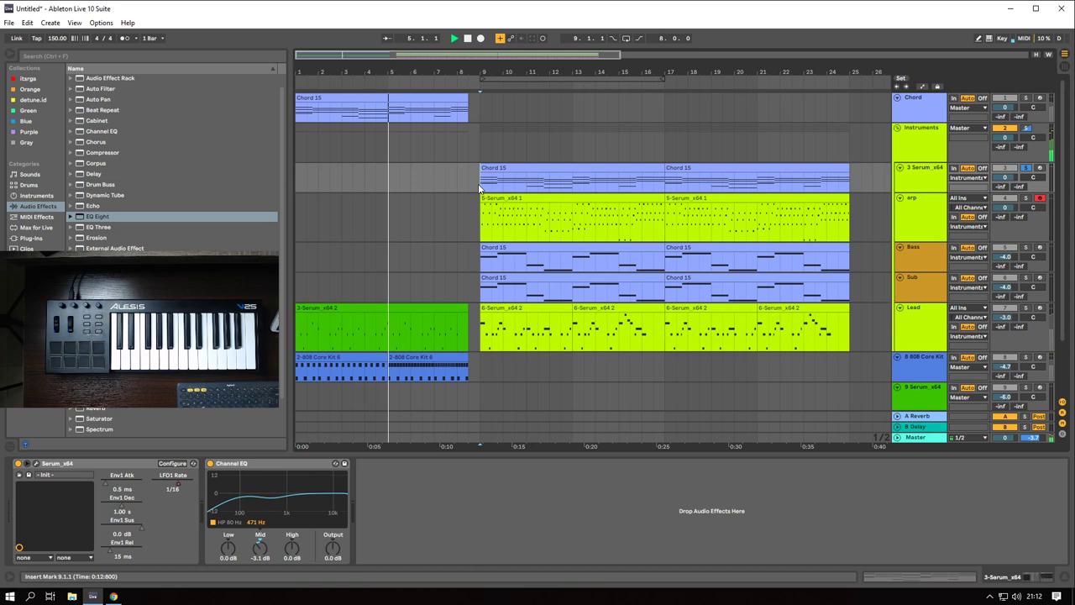
click(415, 116)
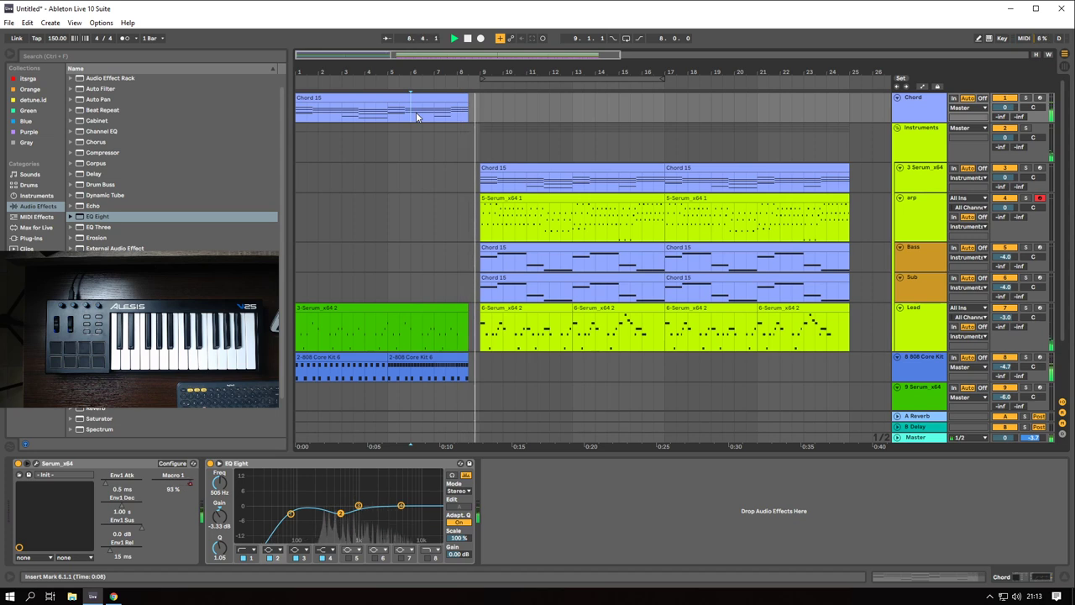
click(481, 183)
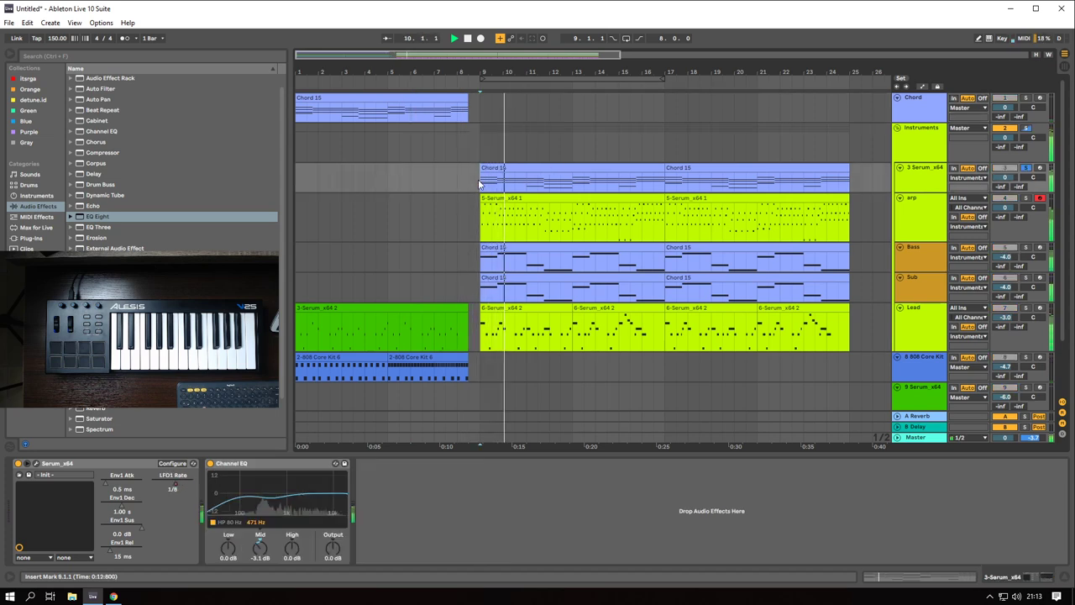
key(space)
key(space)
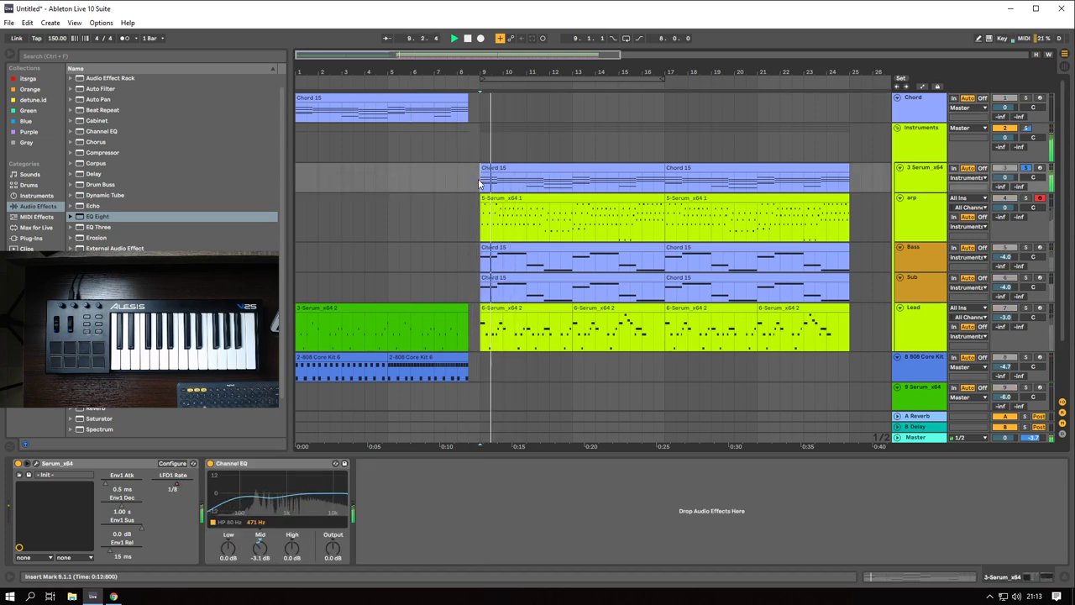
- Replay from bar 1, first with the Chord track soloed and again with all tracks, through the transition into bar 9
click(301, 110)
key(space)
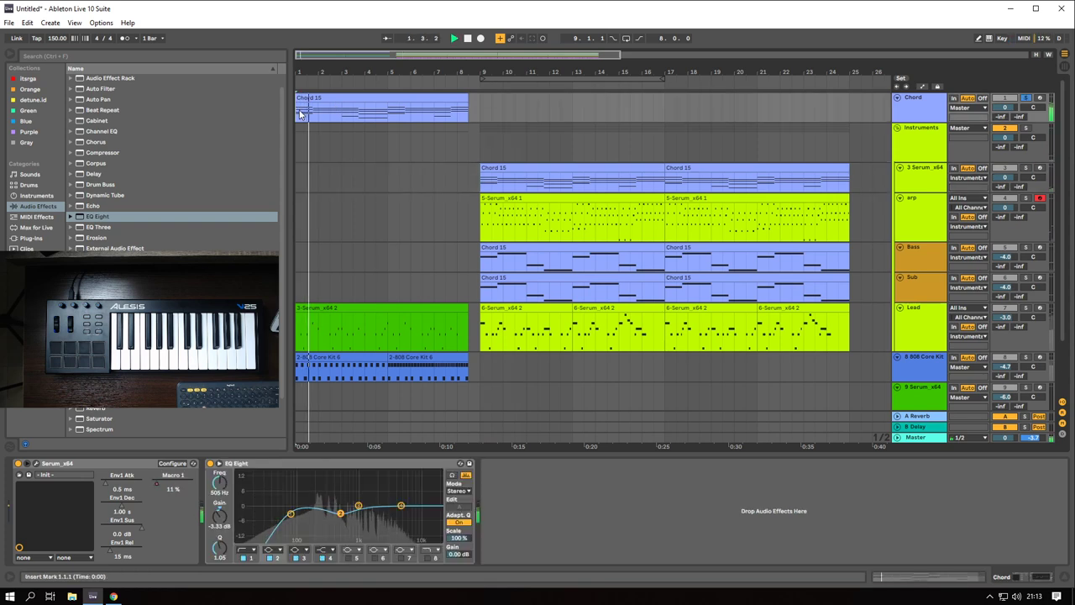
scroll(346, 189, down, 3)
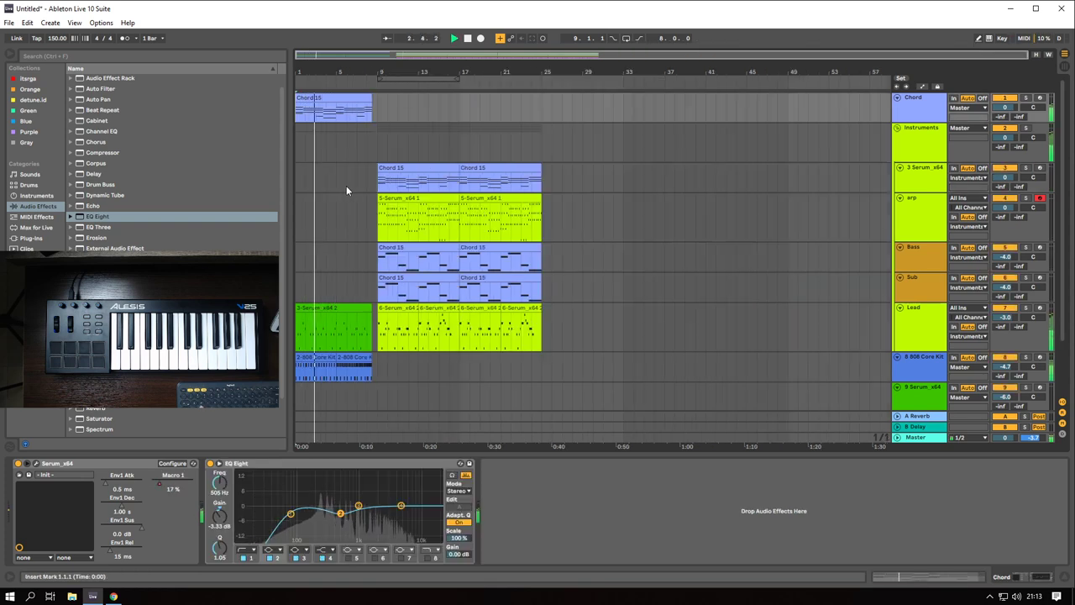
scroll(355, 229, down, 2)
scroll(354, 225, down, 2)
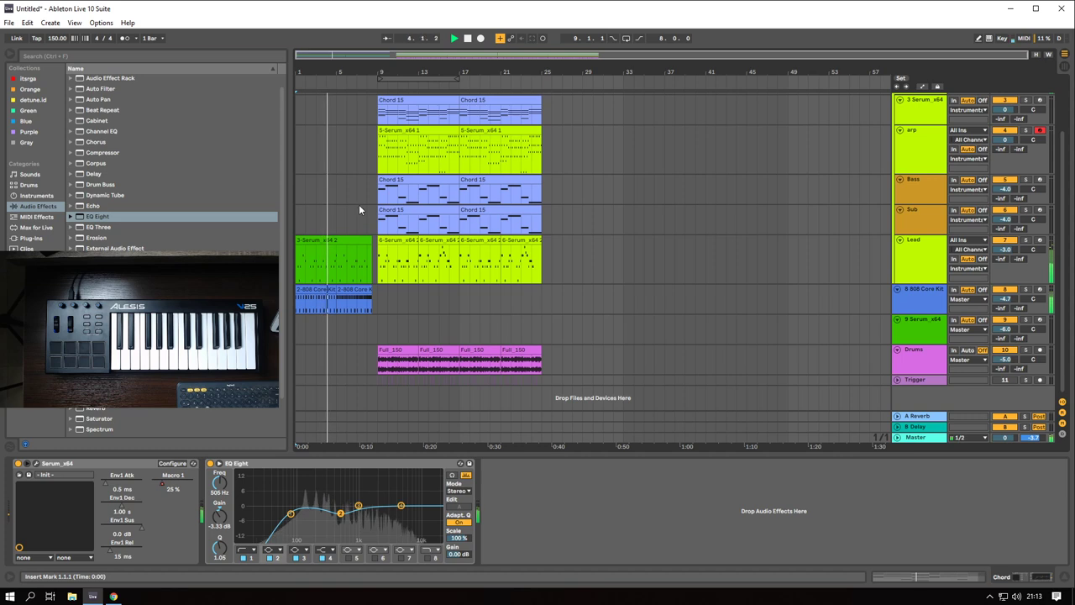
scroll(359, 204, up, 4)
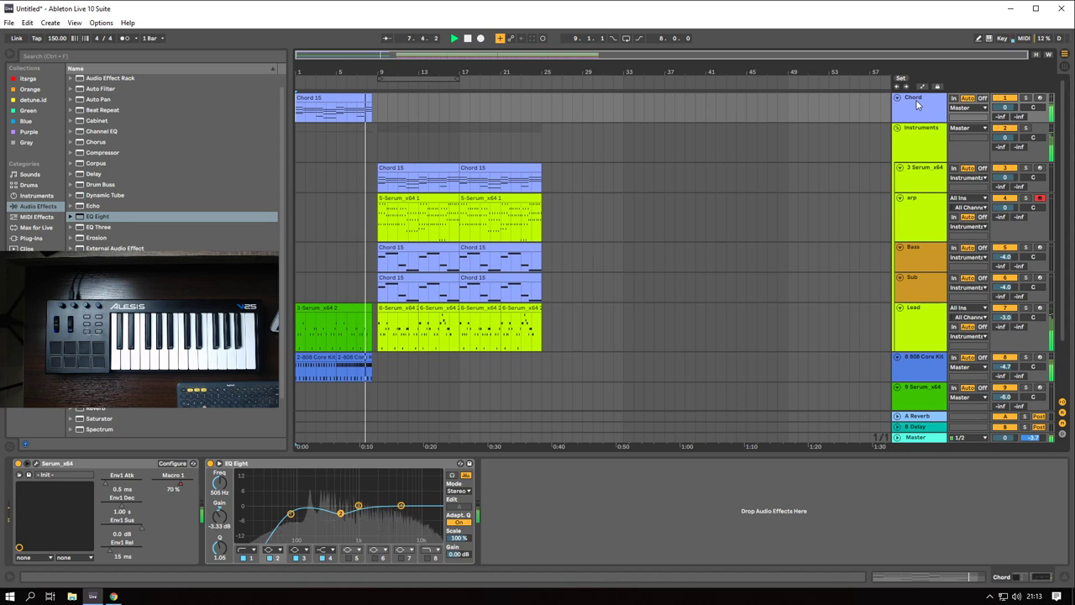
scroll(907, 168, down, 3)
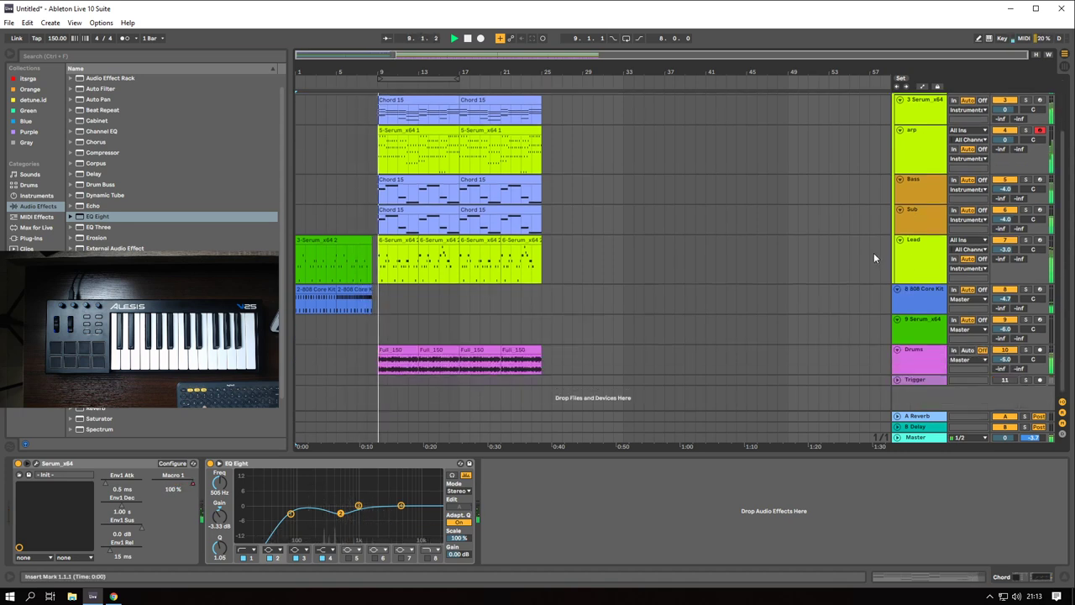
- Automate Kick 808's Transpose on the 808 Core Kit track, rising from 0 to +12 st across the clip that starts at bar 5
click(937, 305)
key(a)
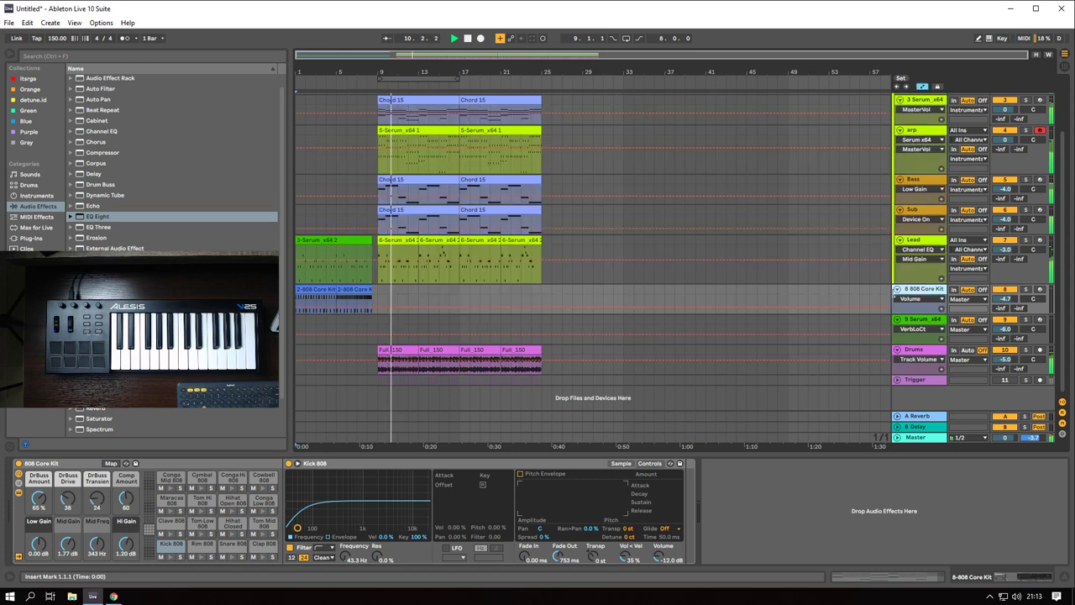
key(a)
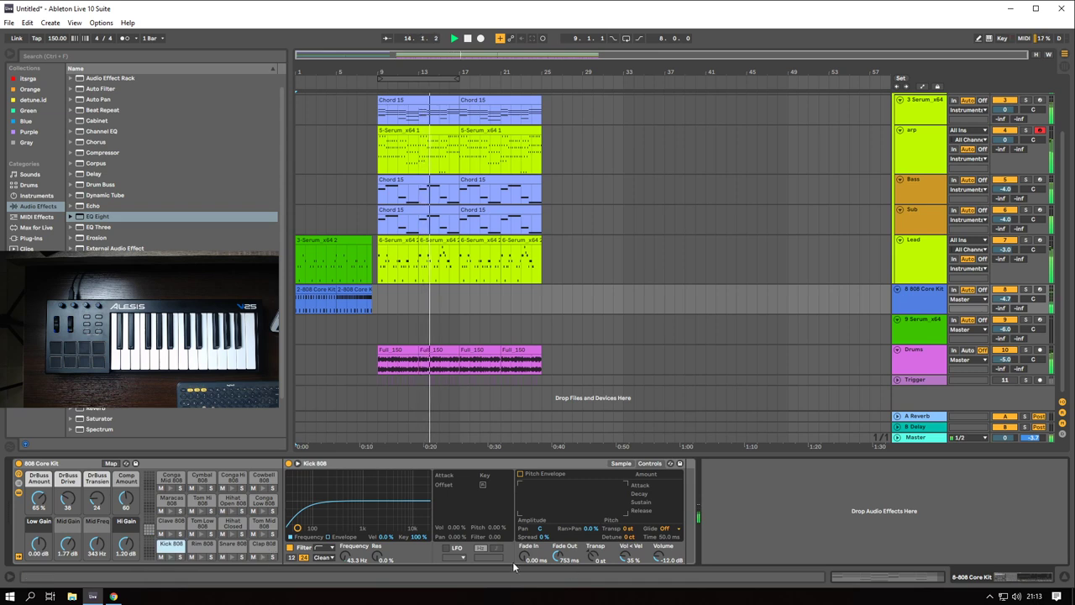
click(592, 558)
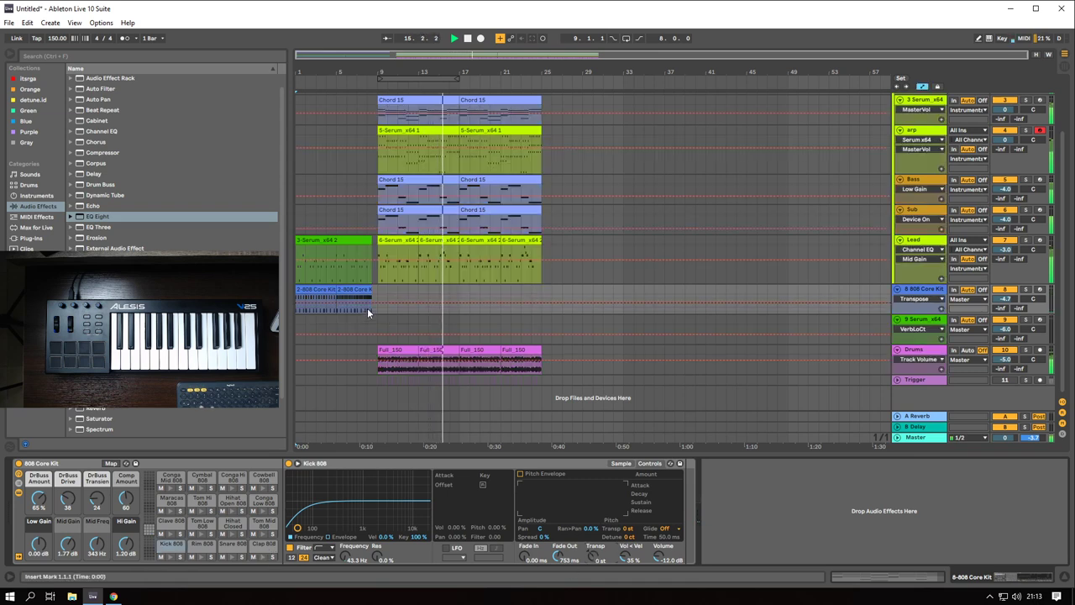
key(a)
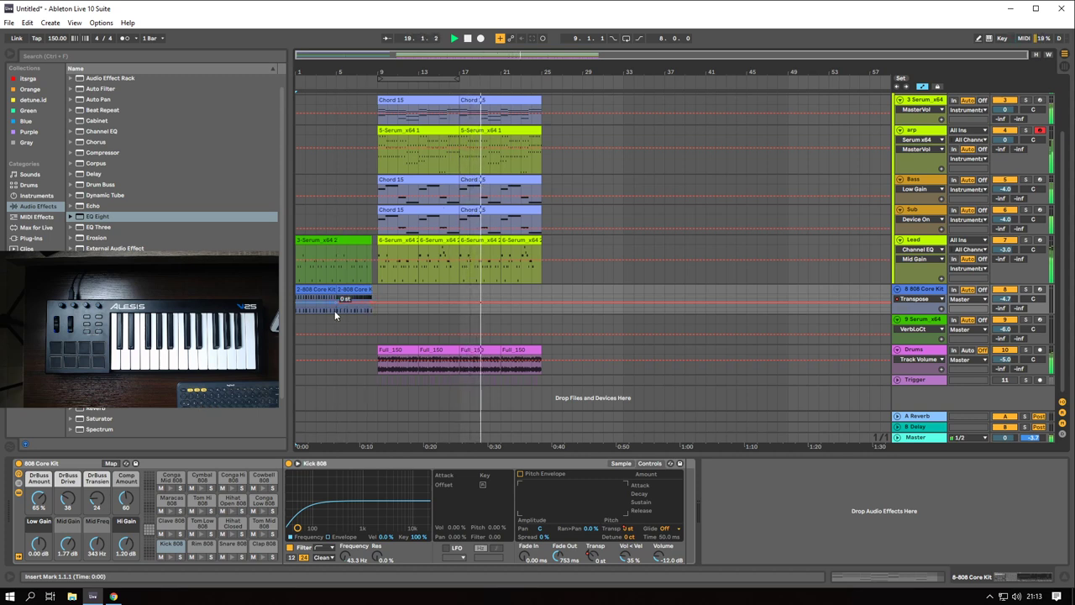
click(350, 290)
key(z)
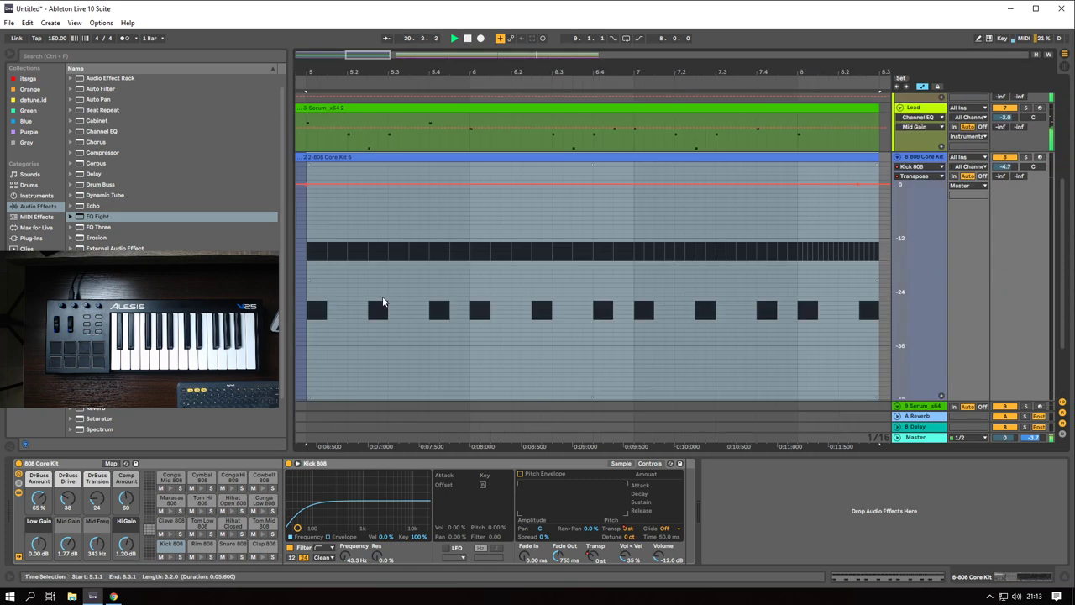
scroll(571, 281, up, 4)
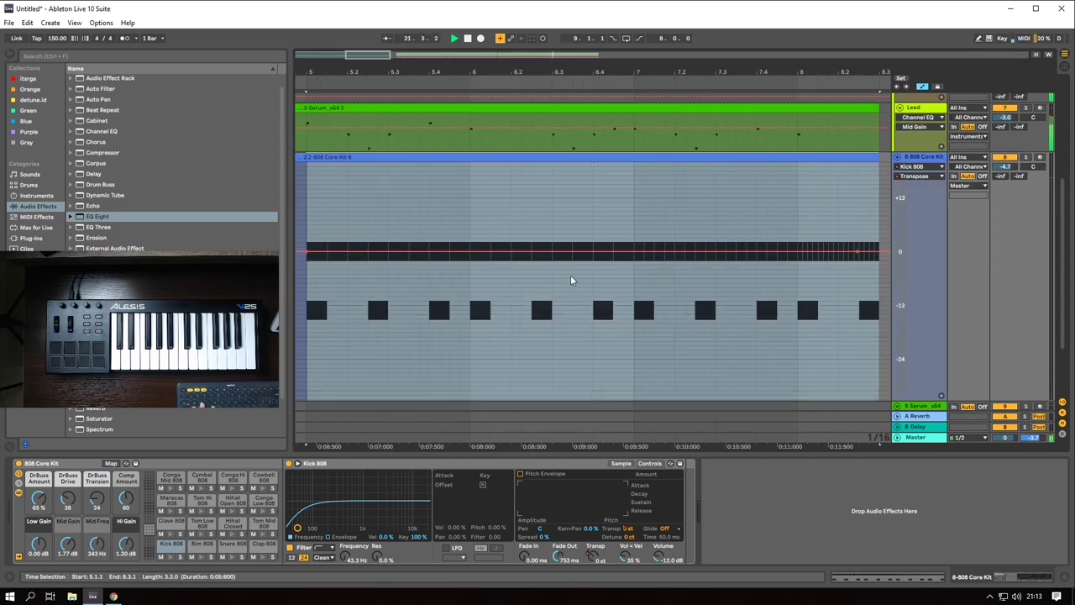
drag(858, 298, 859, 274)
drag(858, 227, 878, 229)
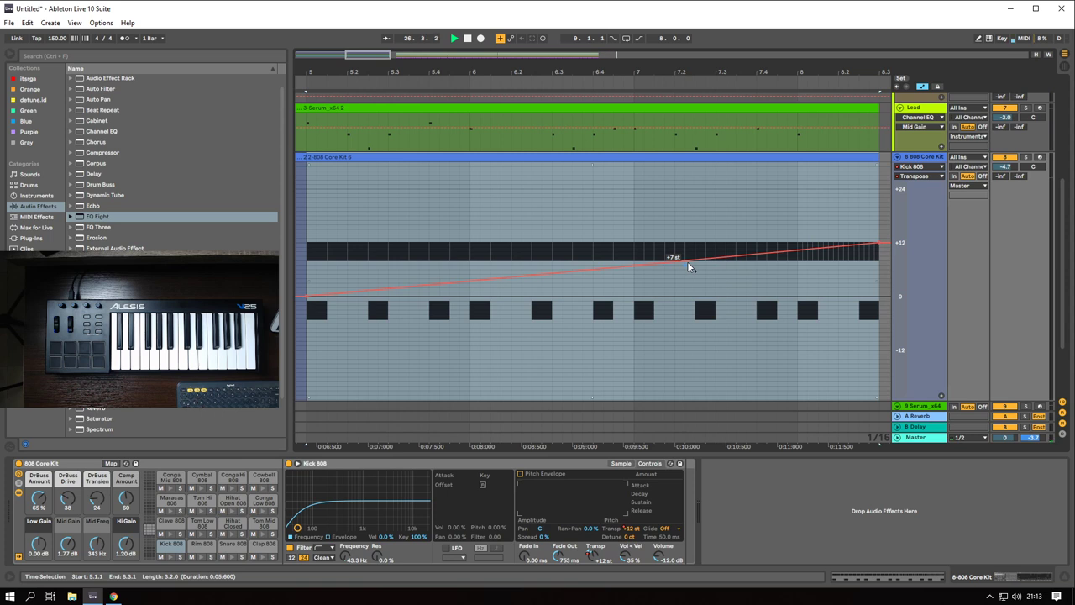
- Hide the automation and audition the soloed 808 Core Kit track from bar 5
key(h)
key(a)
key(x)
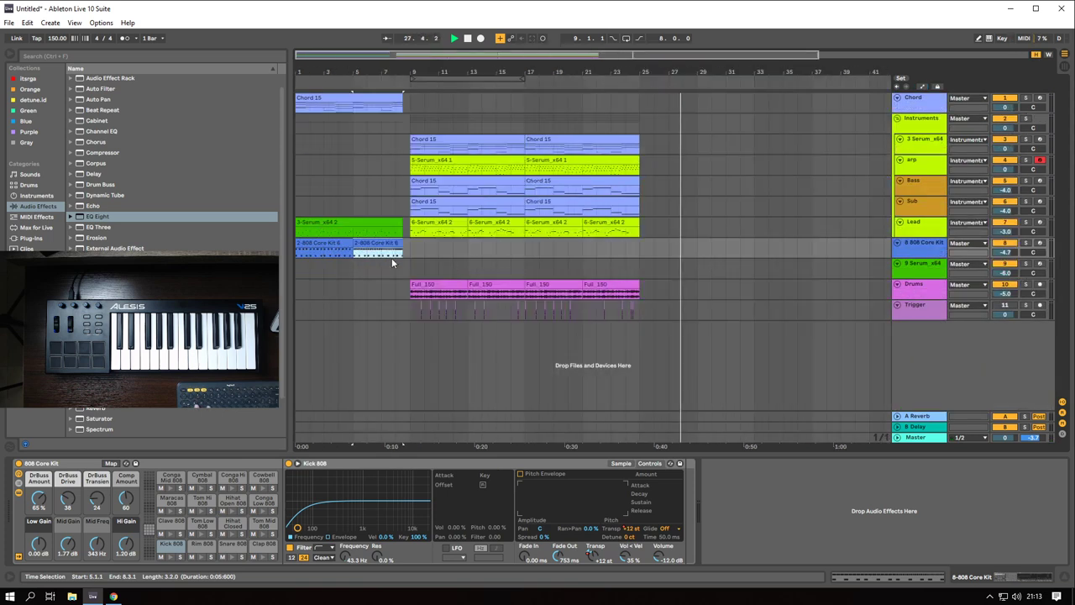
click(354, 254)
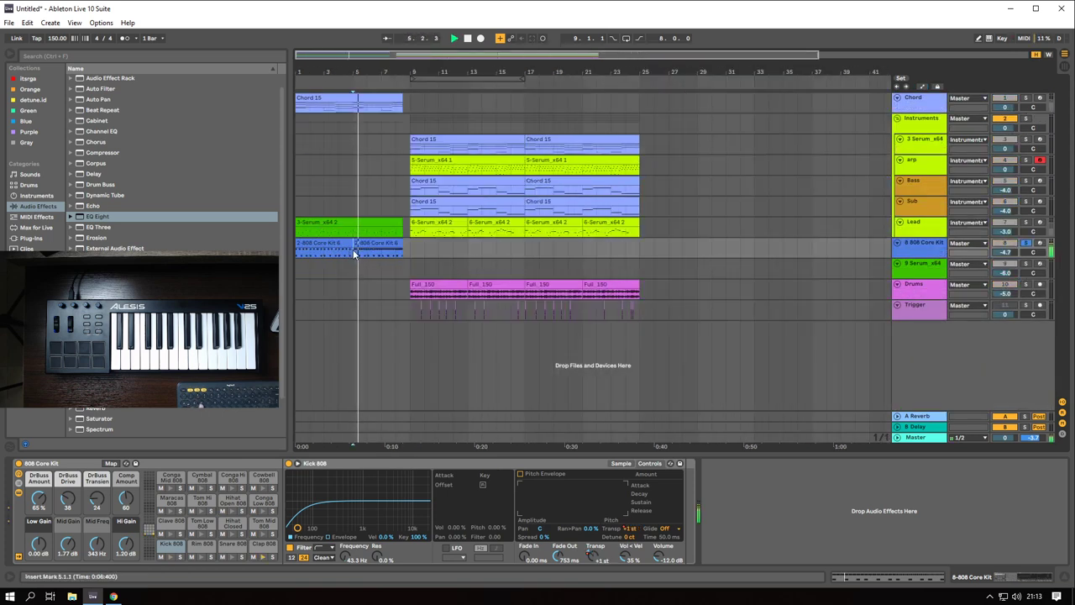
key(plus)
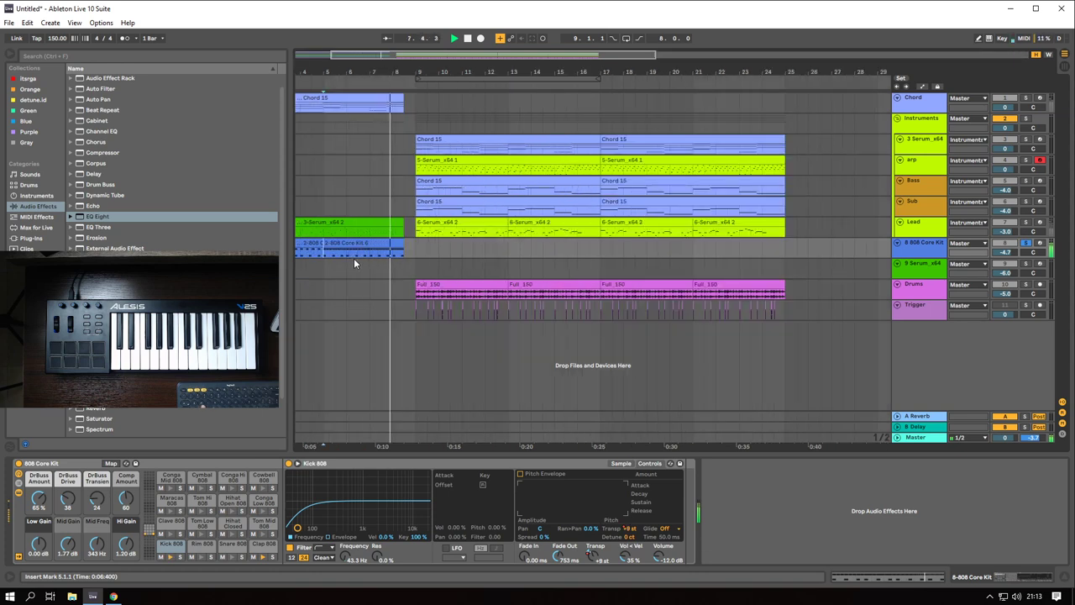
- Return Kick 808's Transpose in the 808 Core Kit to its default
click(258, 545)
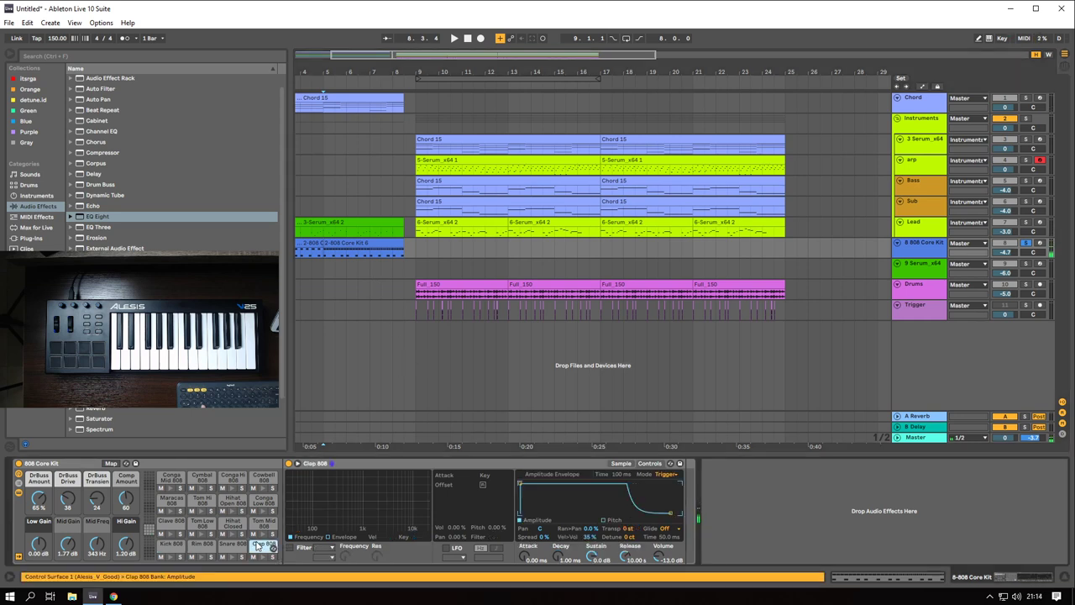
click(171, 551)
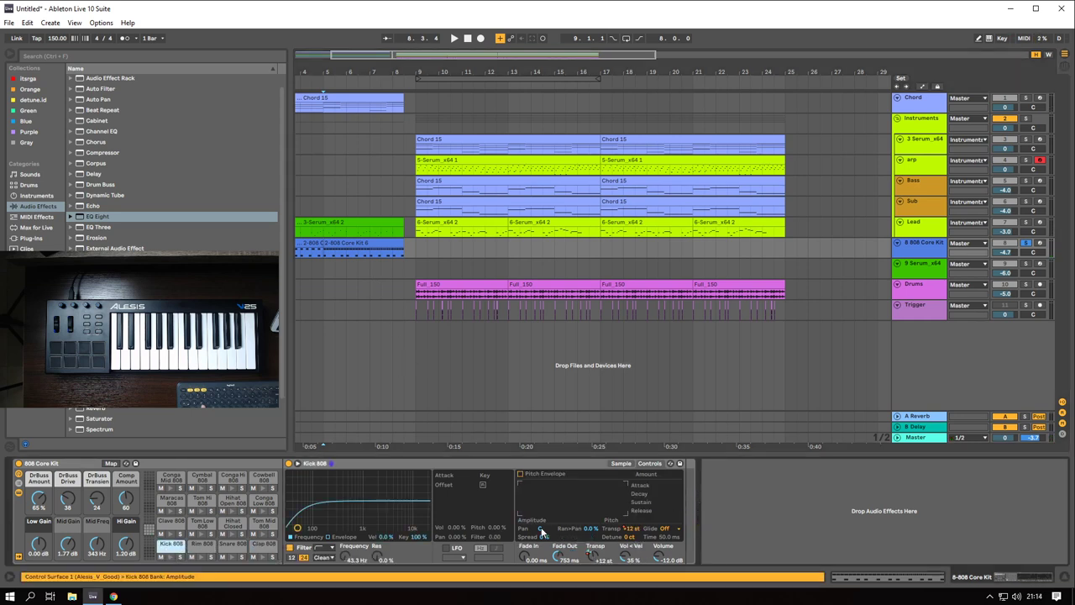
right_click(598, 559)
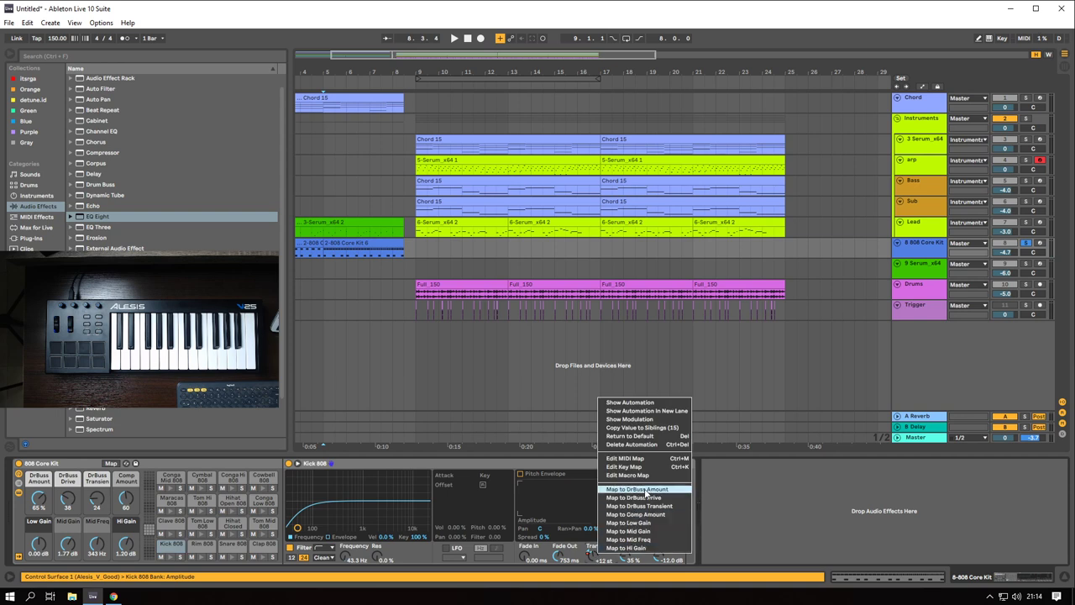
click(638, 437)
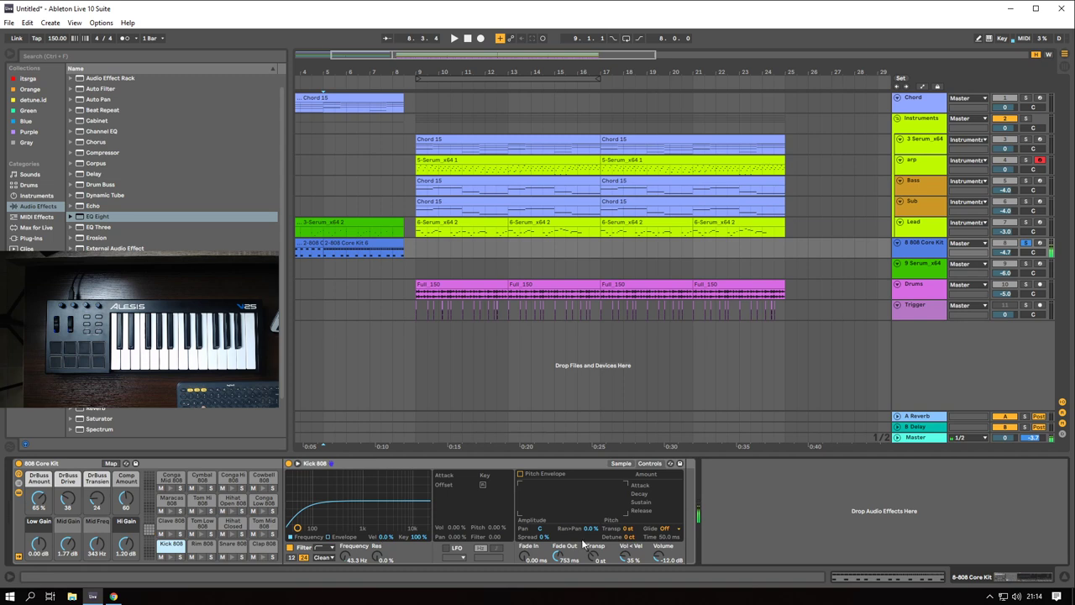
- Open the sample view of the Clap 808 pad and switch its playback mode to 1-Shot
click(271, 548)
click(273, 550)
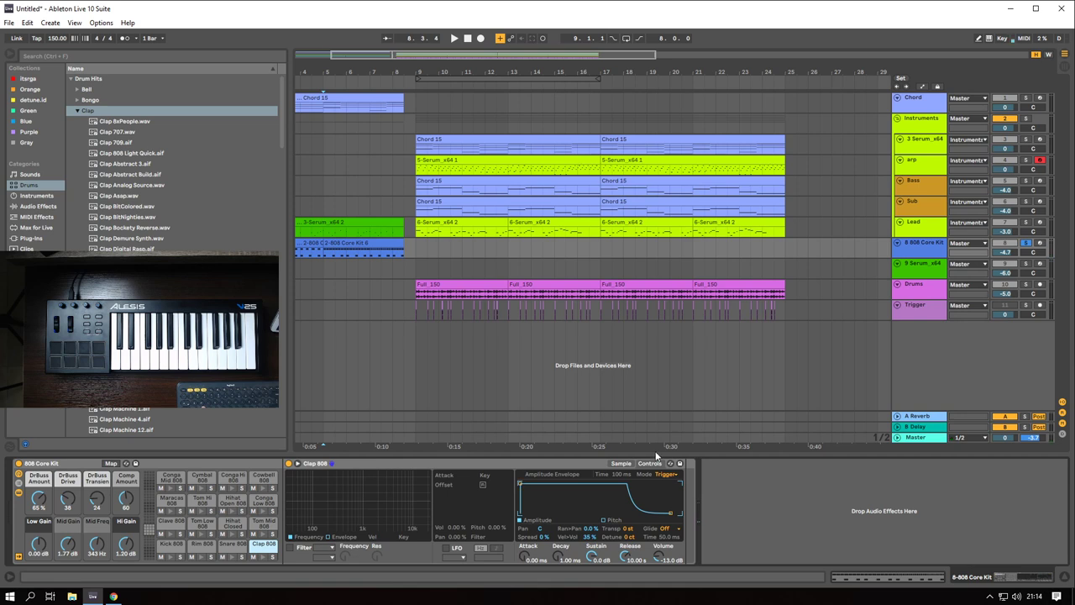
click(621, 463)
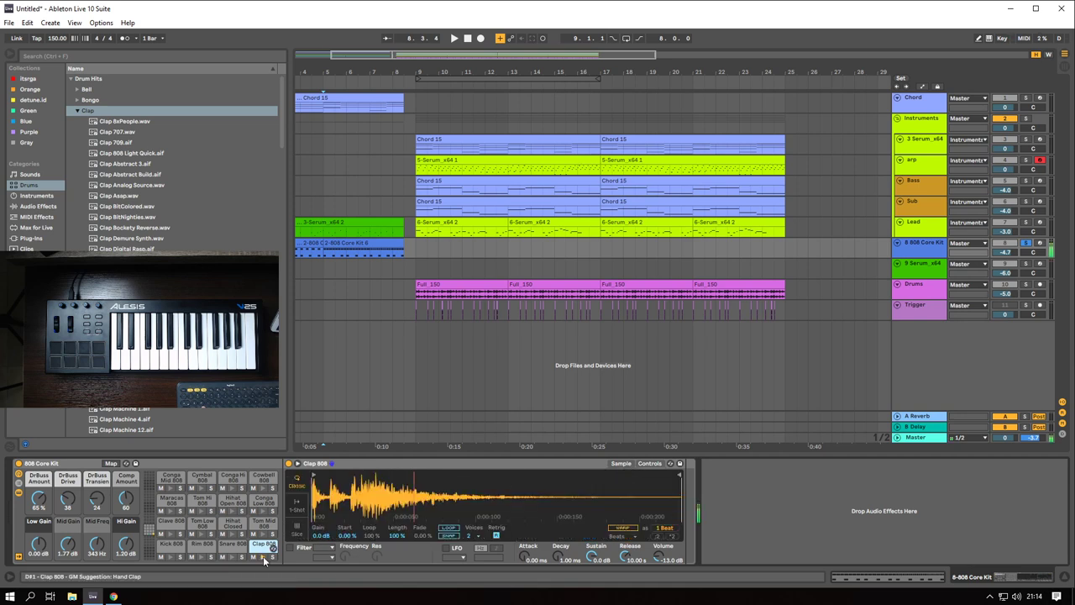
click(299, 509)
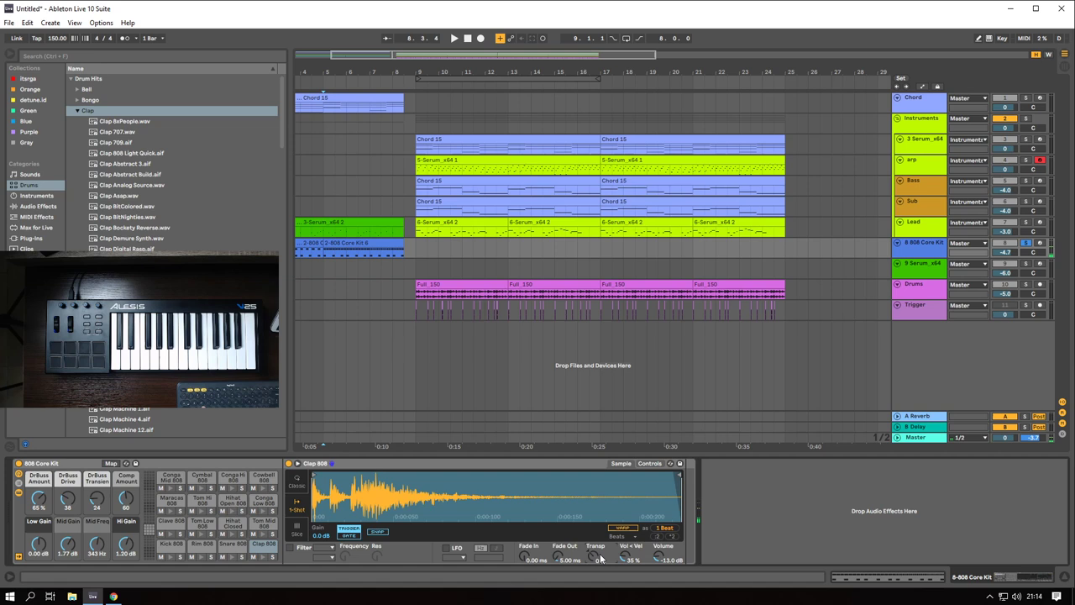
- Automate Clap 808's Transpose on the 808 Core Kit track, rising from 0 to +12 st across the clip that starts at bar 5
key(a)
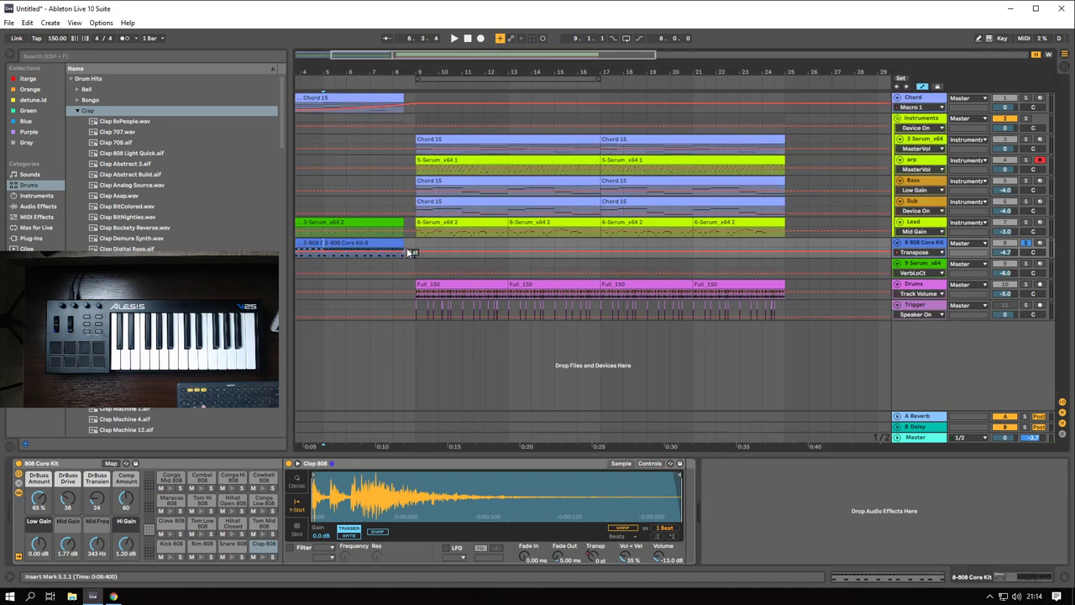
click(390, 240)
key(z)
scroll(840, 257, up, 2)
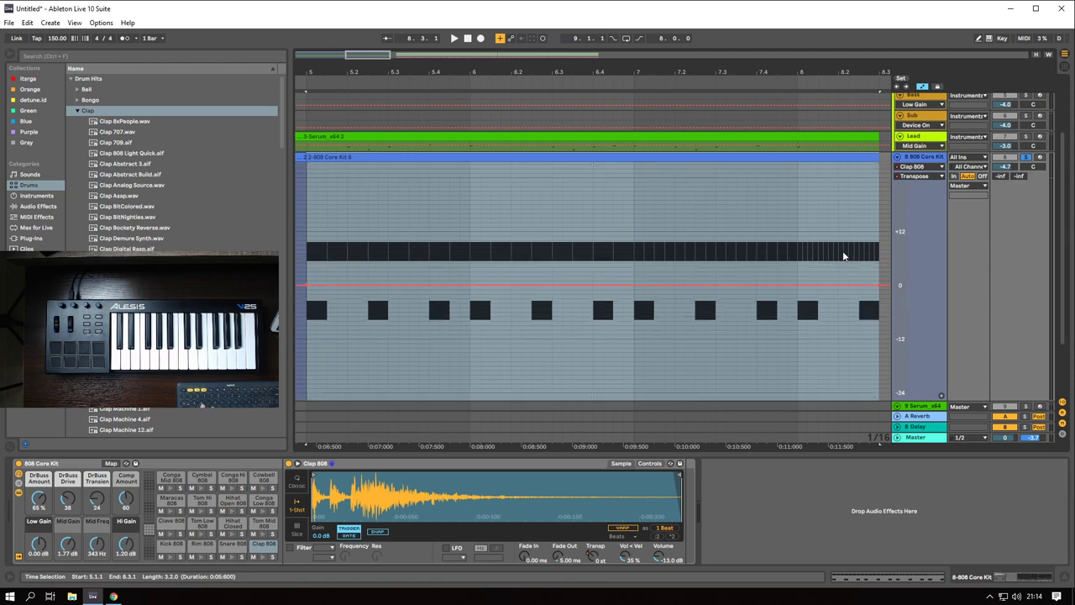
drag(879, 290, 874, 215)
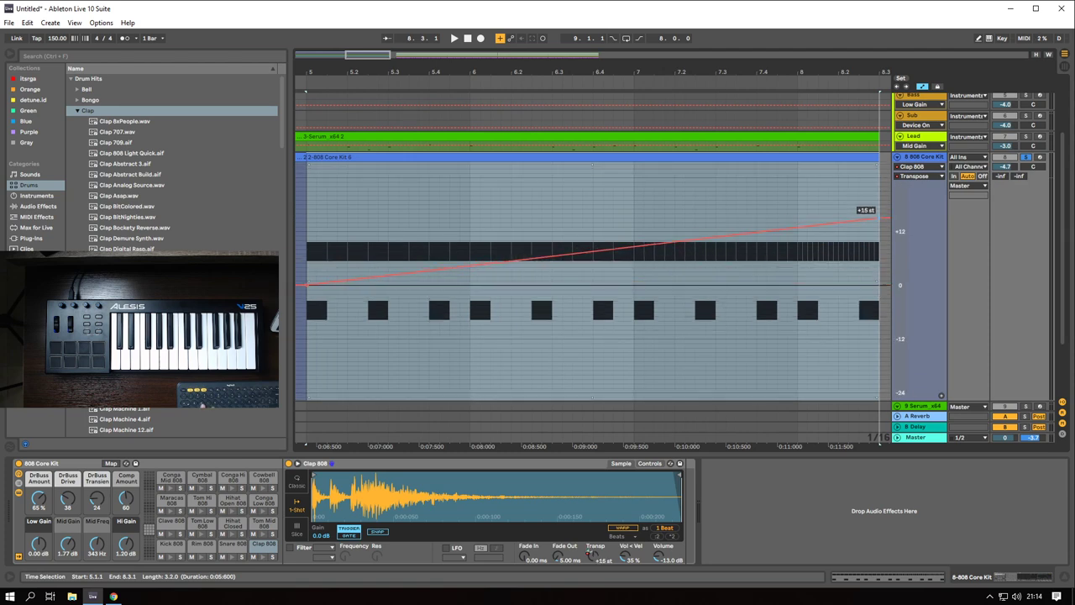
- Audition the clap's pitch rise from bar 5, first with the 808 Core Kit soloed and again with all tracks and automation hidden
click(307, 218)
key(space)
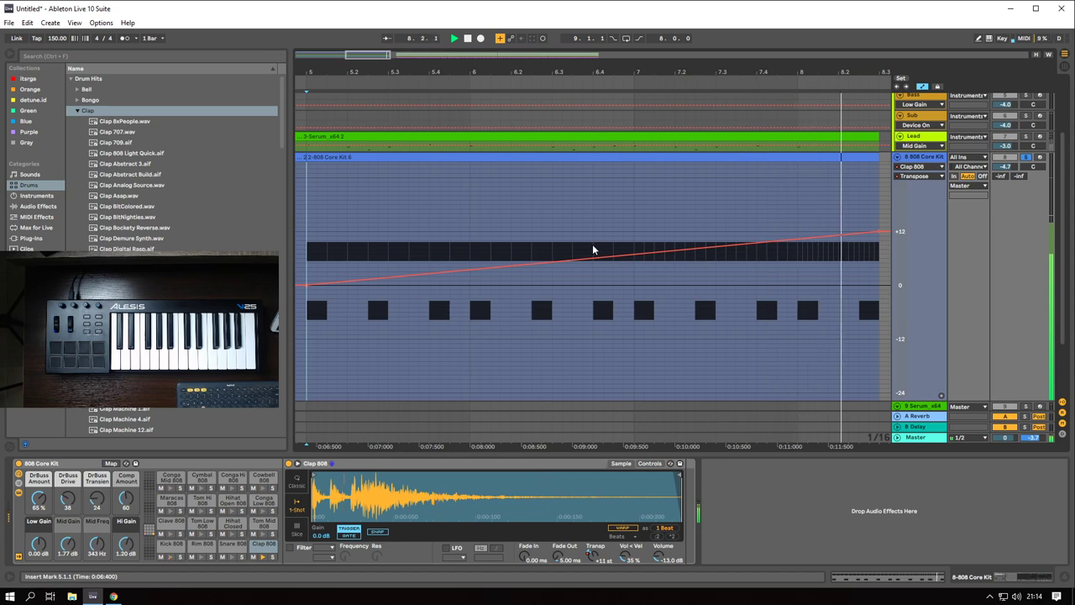
key(a)
key(space)
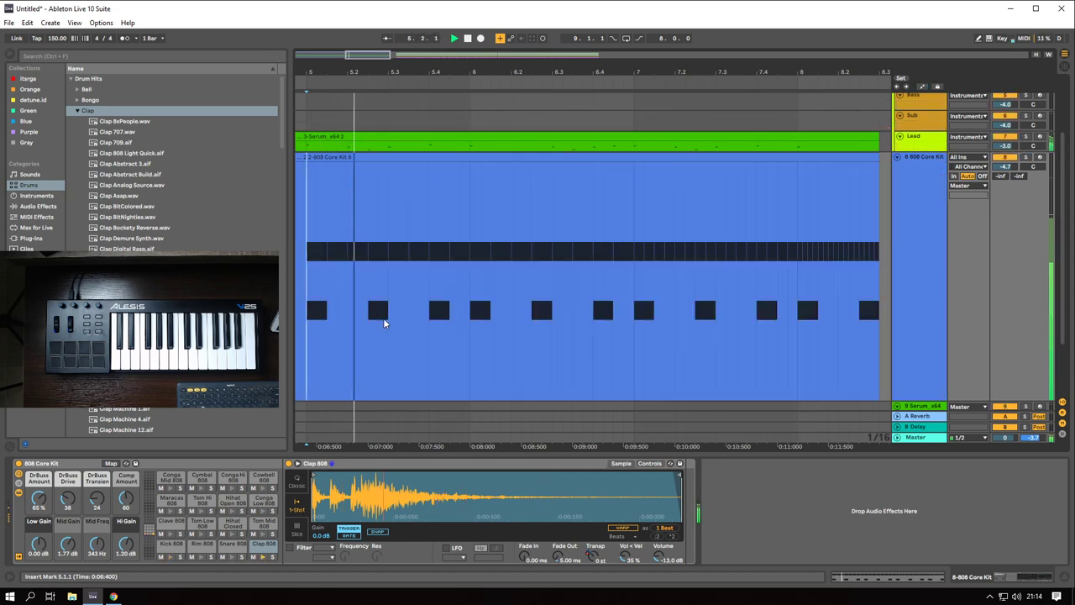
scroll(425, 311, down, 8)
key(h)
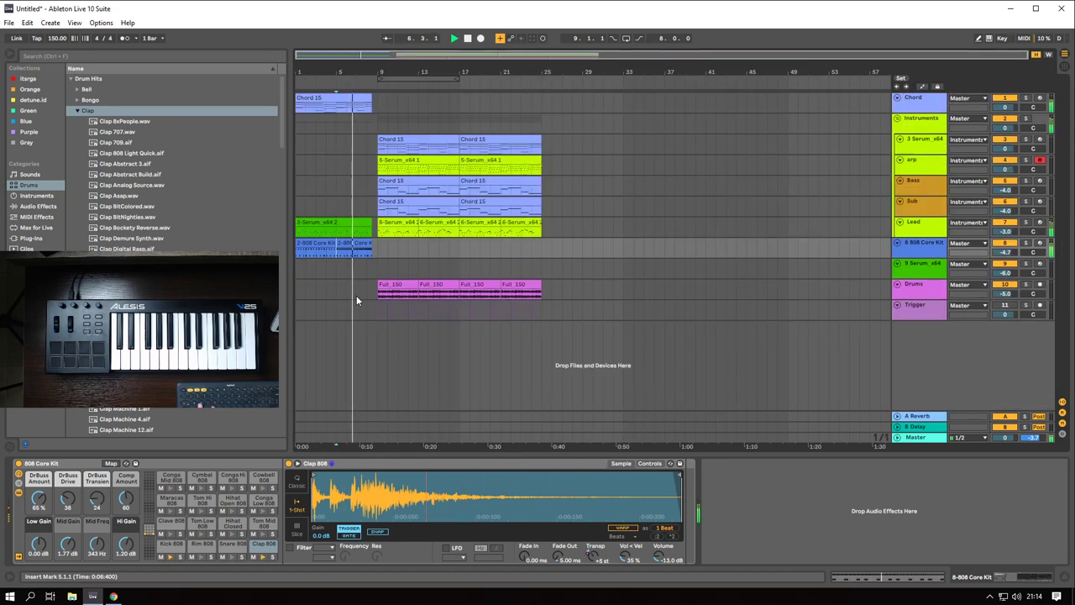
scroll(357, 297, up, 5)
scroll(359, 299, down, 3)
scroll(361, 293, left, 3)
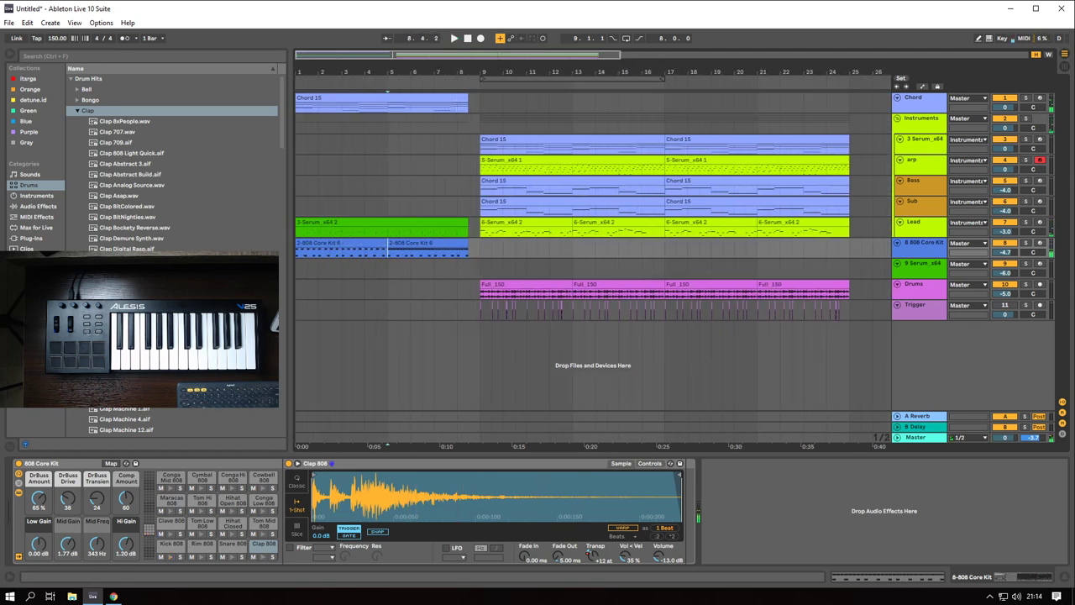
- Find Intro Riser.wav with a search for "riser", place it at bar 1 on a new audio track, and clear the search
click(38, 336)
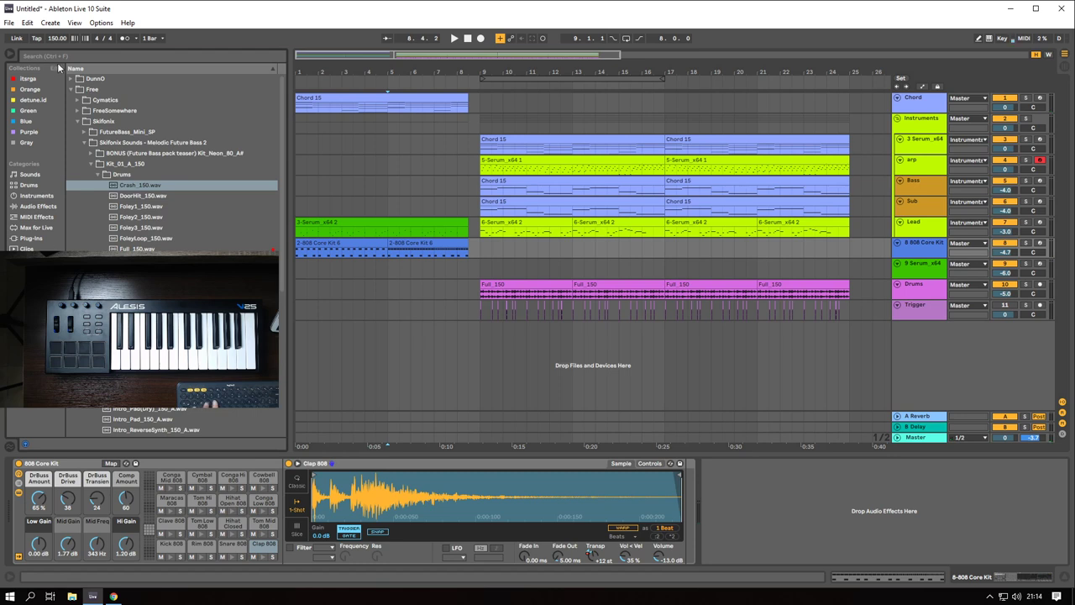
text(riser)
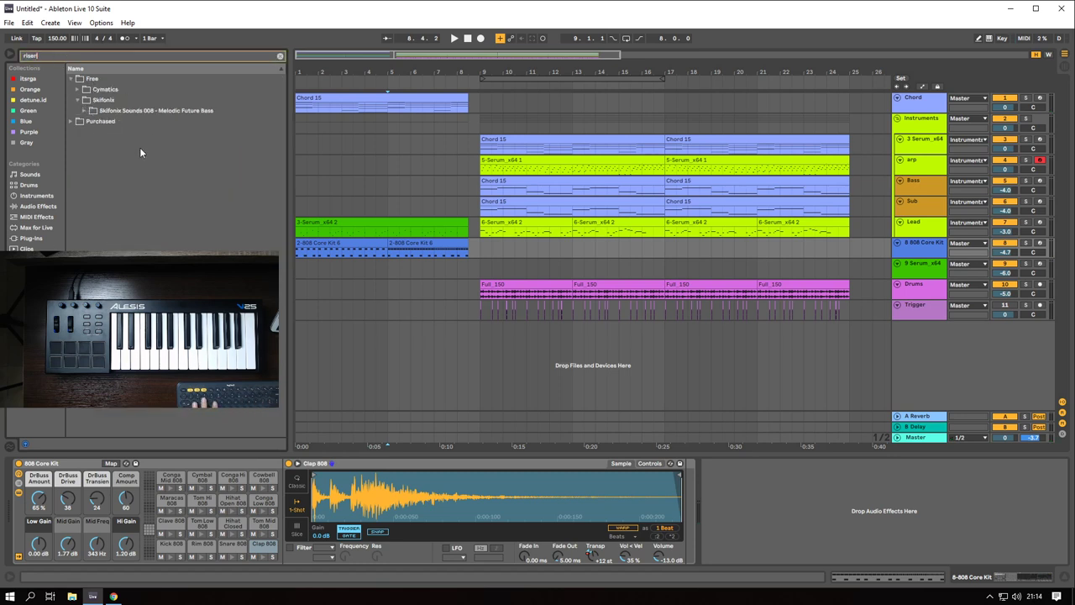
click(85, 111)
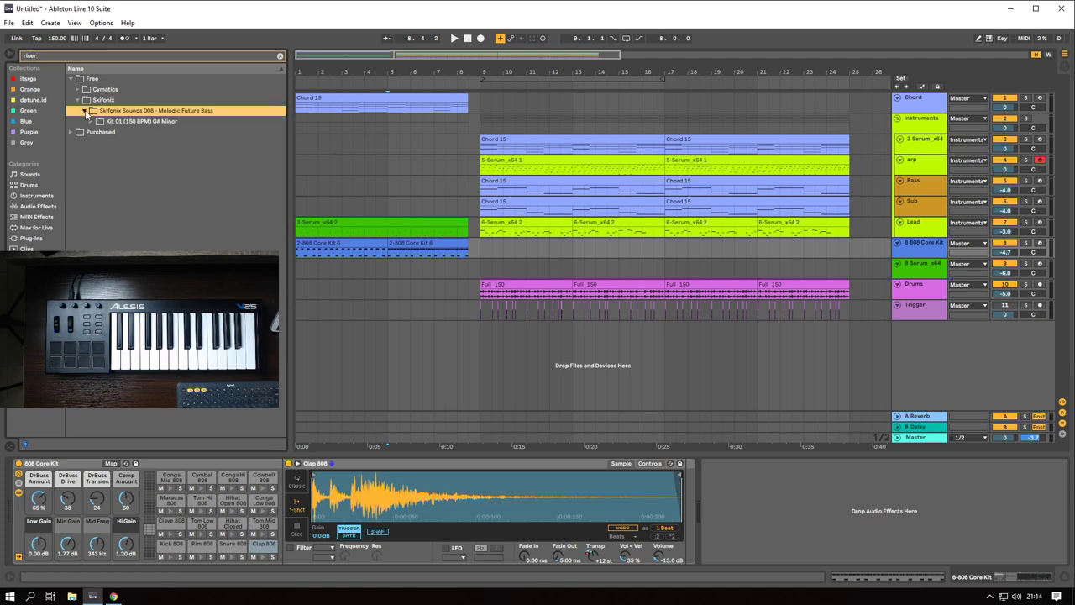
click(90, 122)
click(112, 142)
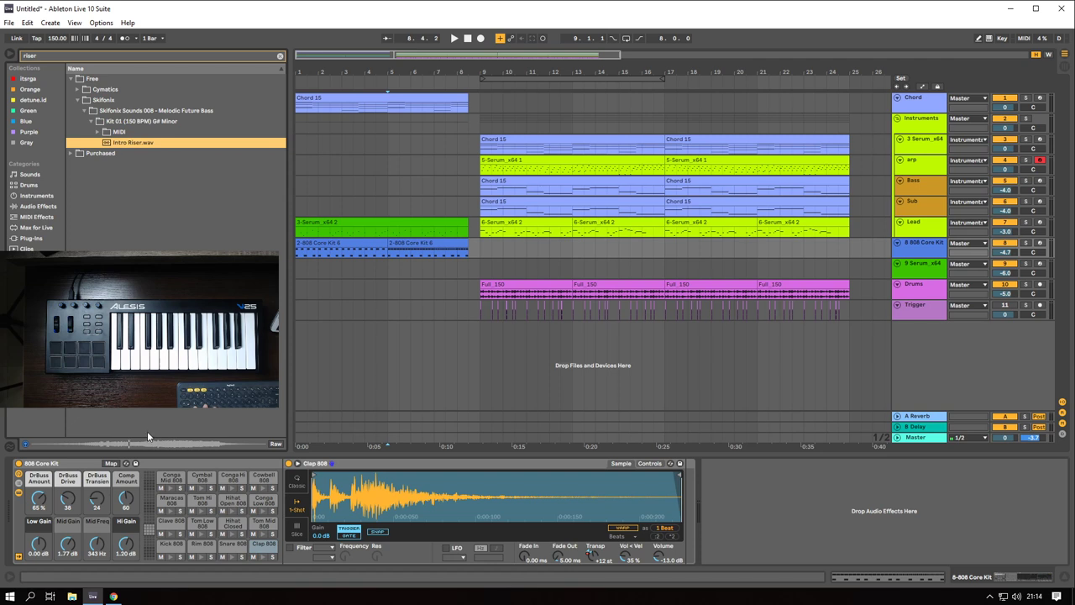
mouse_move(120, 147)
mouse_down()
mouse_move(307, 348)
mouse_move(299, 345)
mouse_up()
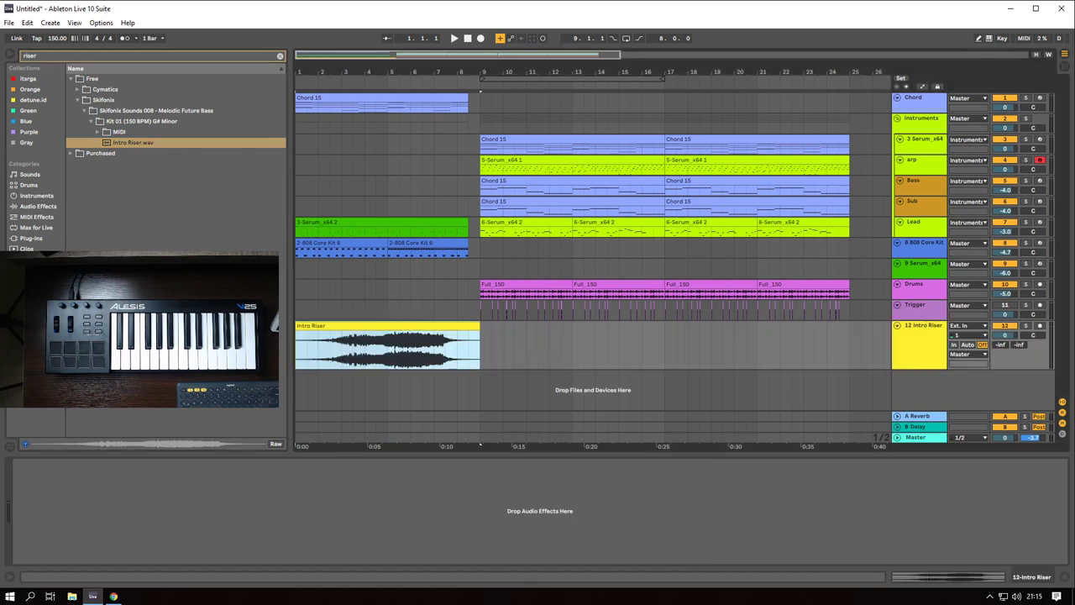
click(280, 56)
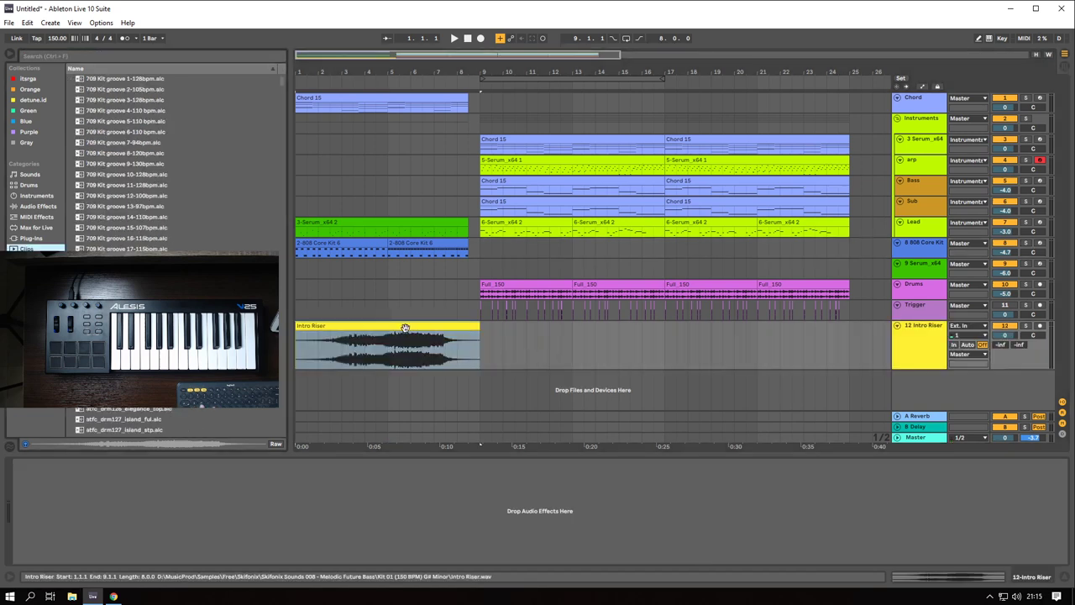
- Lower the Intro Riser track's volume to -15.2 dB during playback and give its clip a fade-in about 6.5 bars long
click(299, 357)
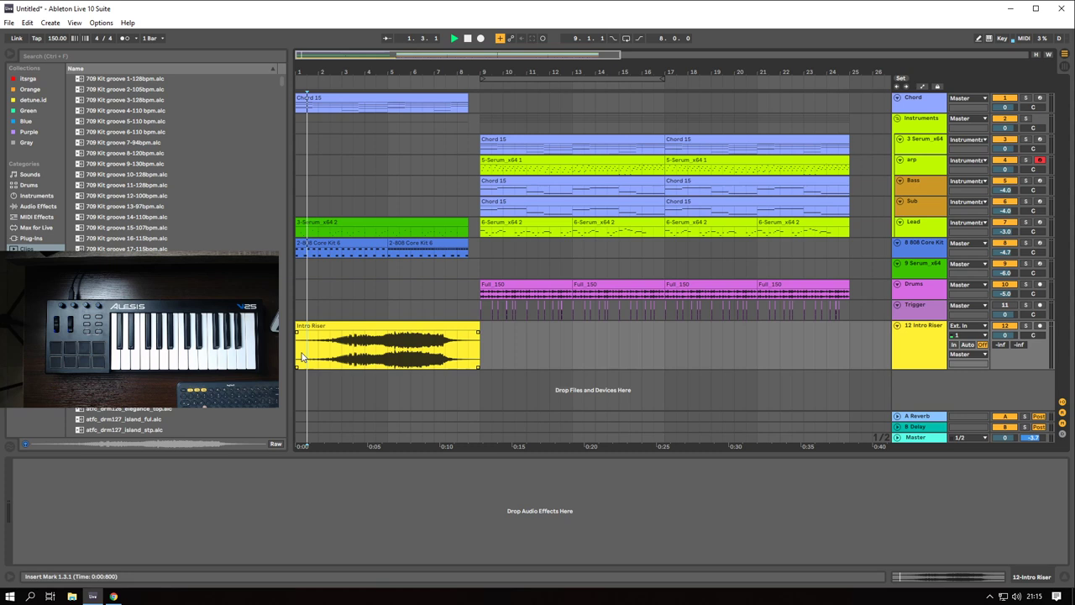
drag(1008, 336, 1008, 368)
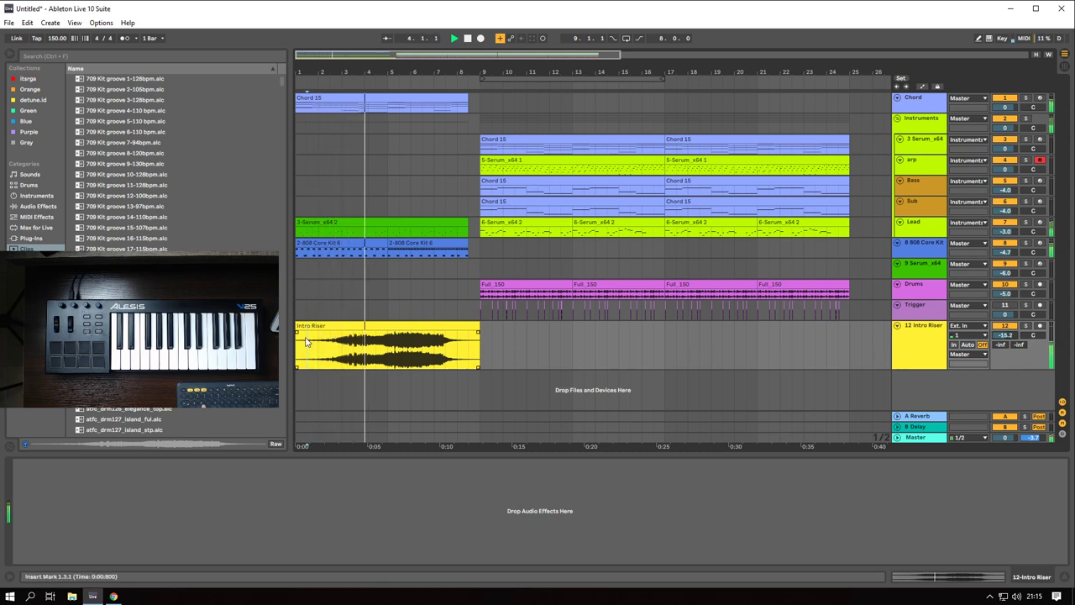
mouse_move(296, 332)
mouse_down()
mouse_move(460, 329)
mouse_move(450, 327)
mouse_up()
key(space)
- Move the Intro Riser clip later so it runs from bar 2 to bar 10, and audition it around bar 7
scroll(490, 363, up, 3)
scroll(430, 348, up, 3)
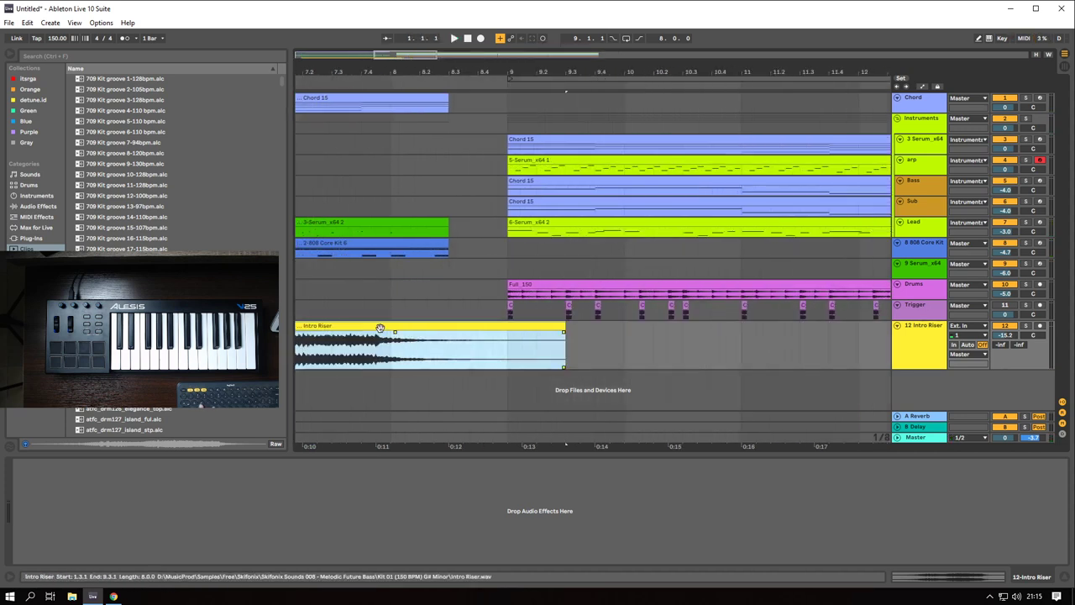
scroll(378, 328, down, 3)
drag(368, 328, 399, 328)
click(392, 354)
key(space)
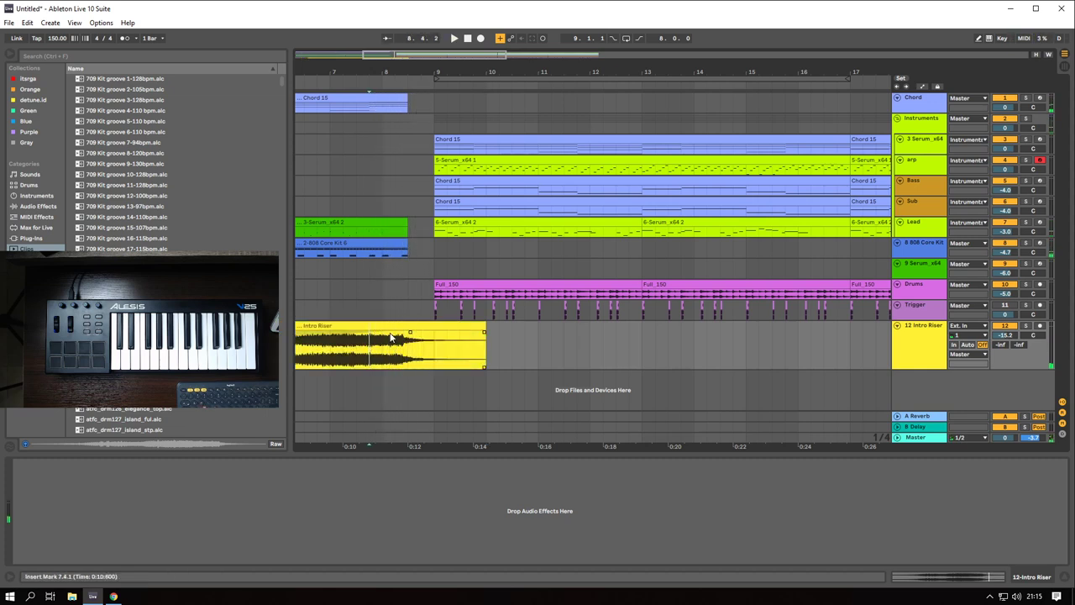
click(382, 348)
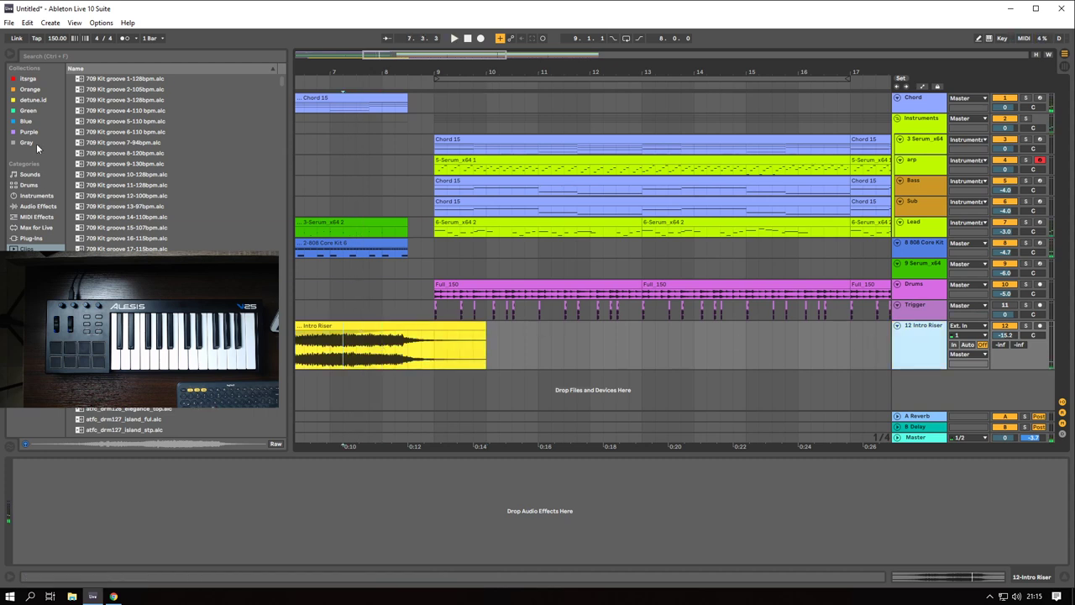
- Add the Voxengo SPAN plug-in to the Intro Riser track and set its spectrum mode to High Res
click(36, 227)
click(31, 238)
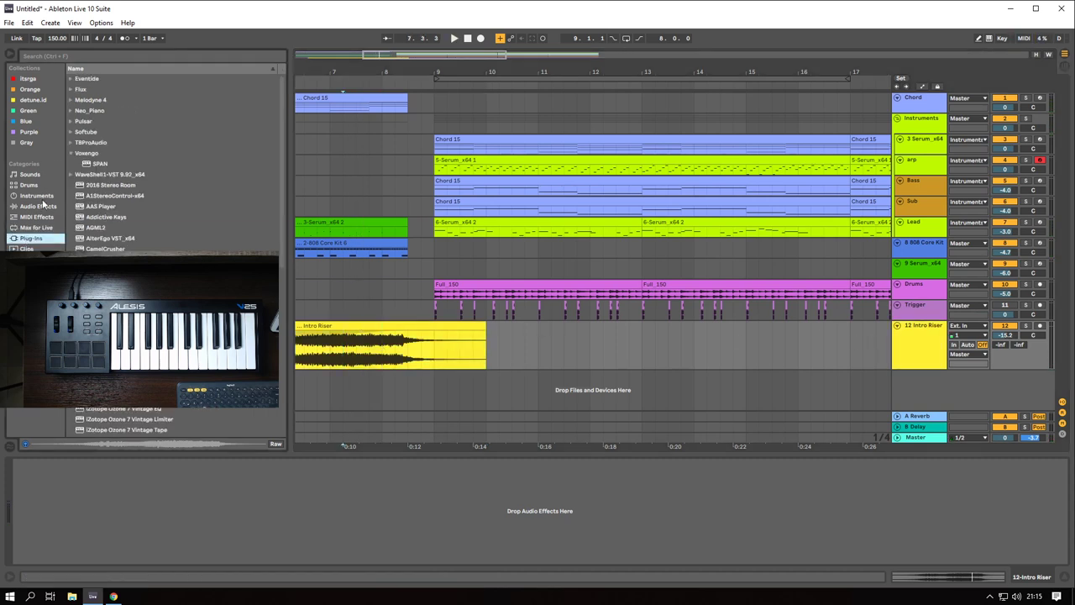
click(99, 56)
text(span)
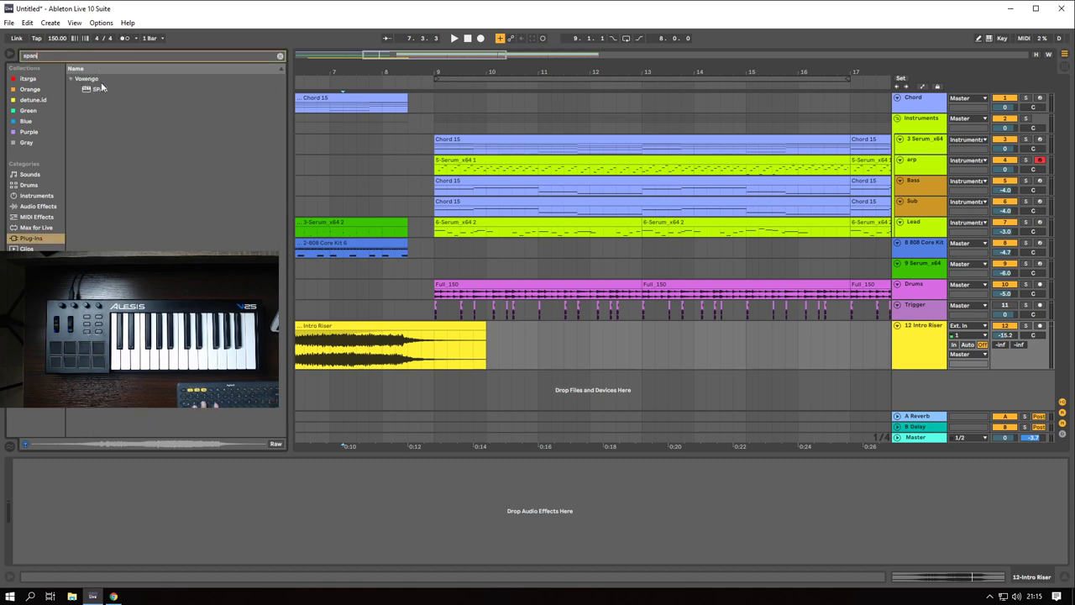
double_click(100, 88)
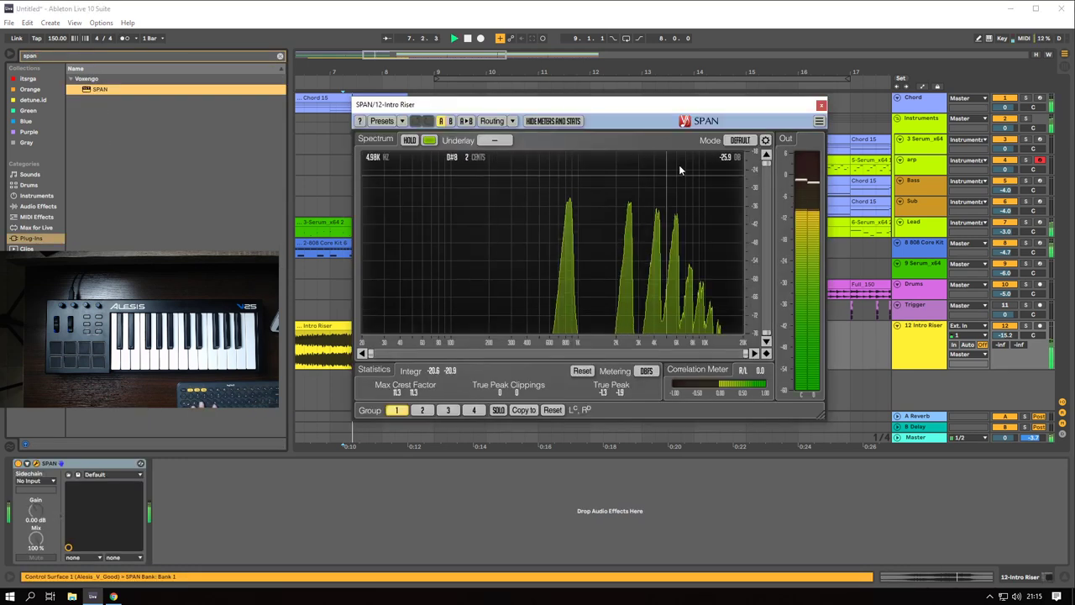
click(741, 141)
click(743, 186)
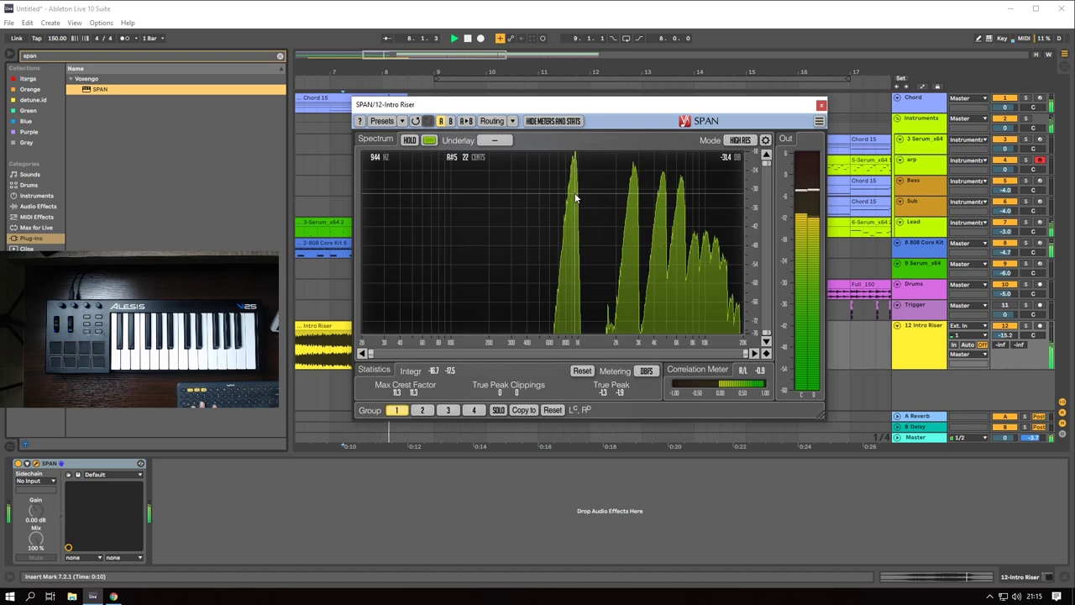
- Examine how the riser's pitch moves in the SPAN spectrum while playing from bar 3, and close the analyzer window
key(space)
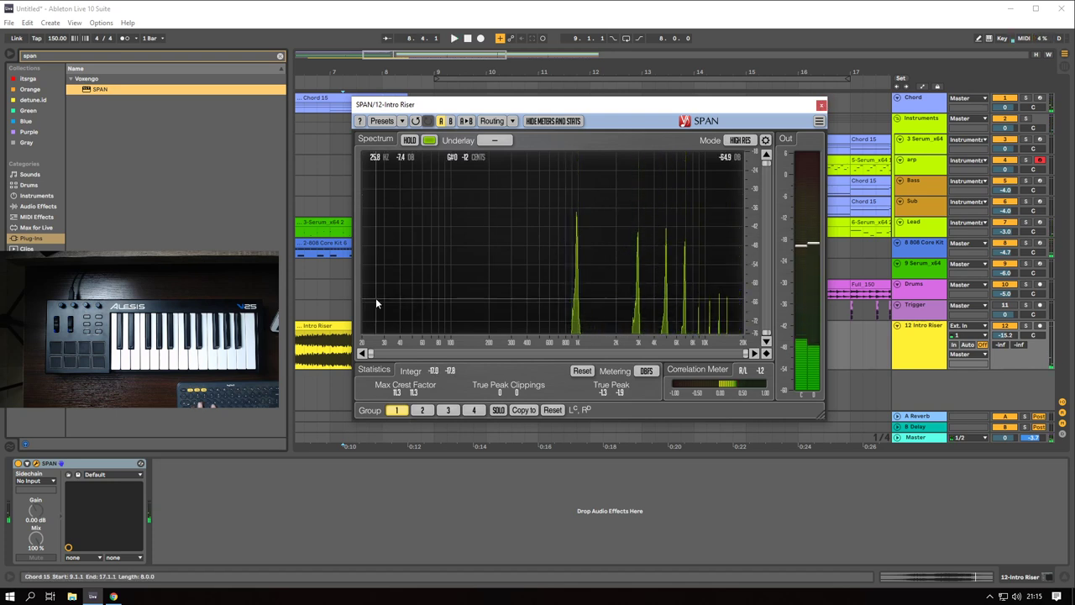
drag(727, 105, 888, 175)
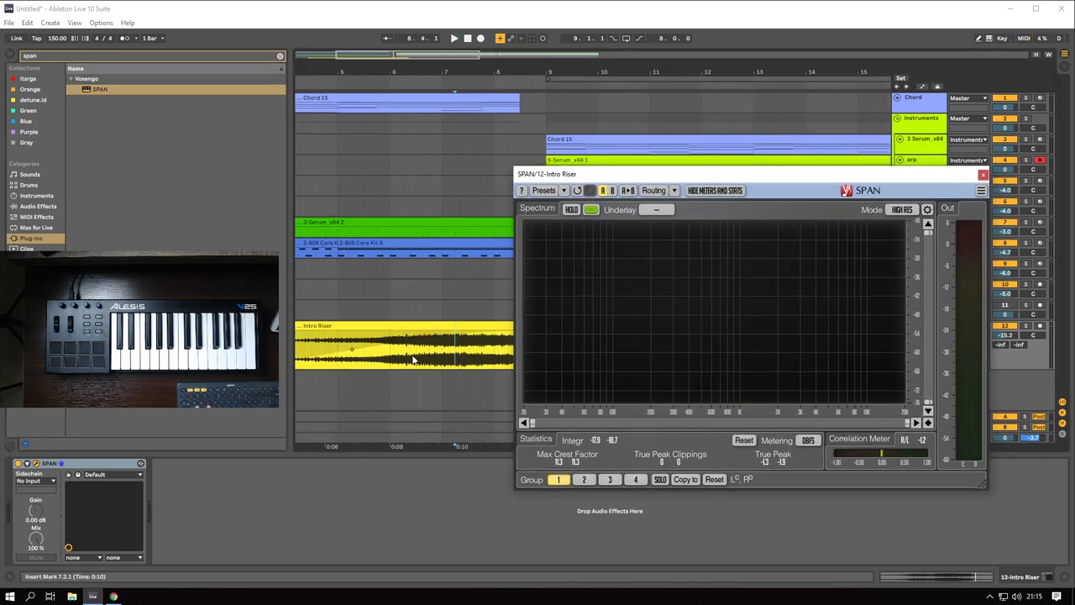
key(space)
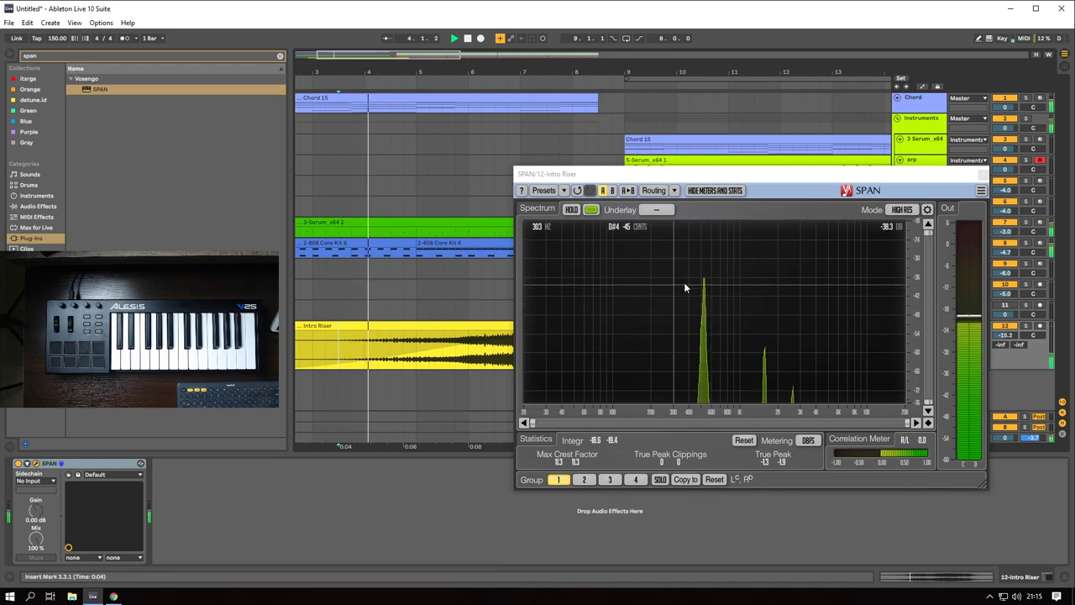
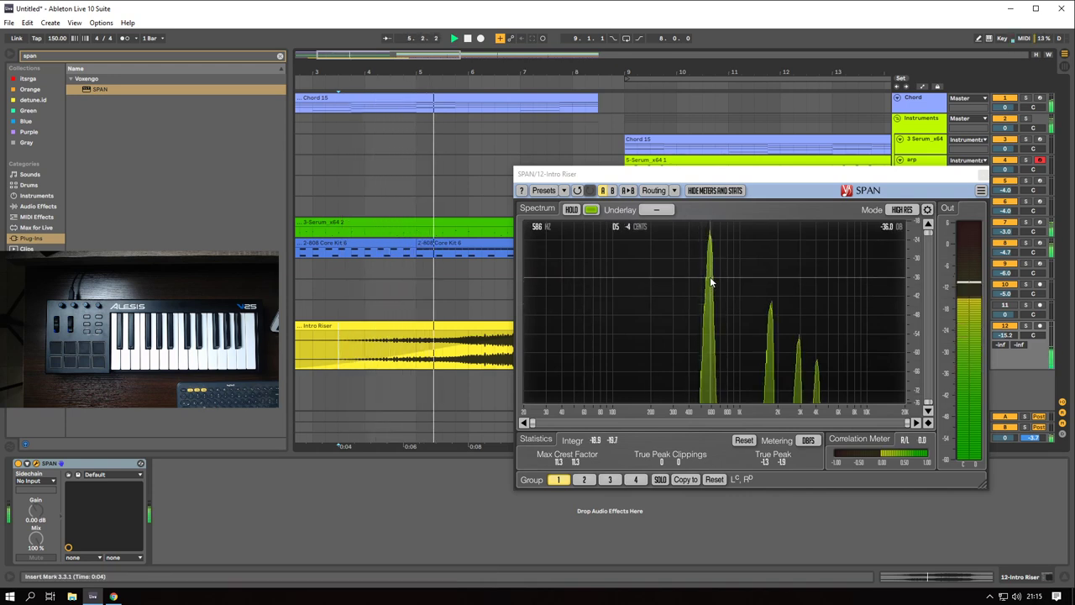
click(982, 174)
scroll(323, 290, down, 5)
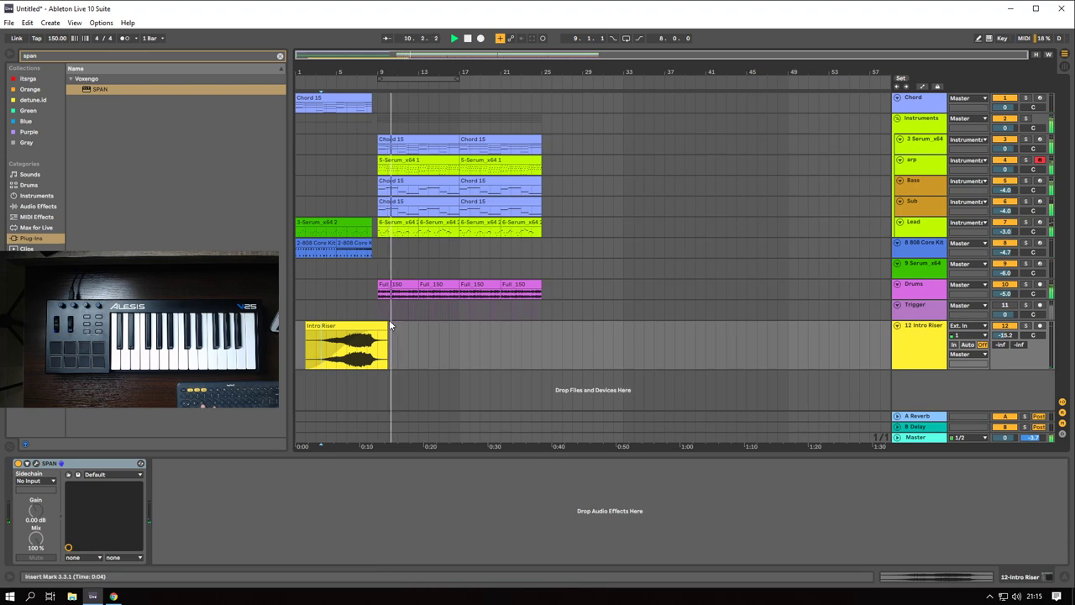
- Rename the Intro Riser track as Riser
click(924, 345)
key(ctrl+r)
text(Riser)
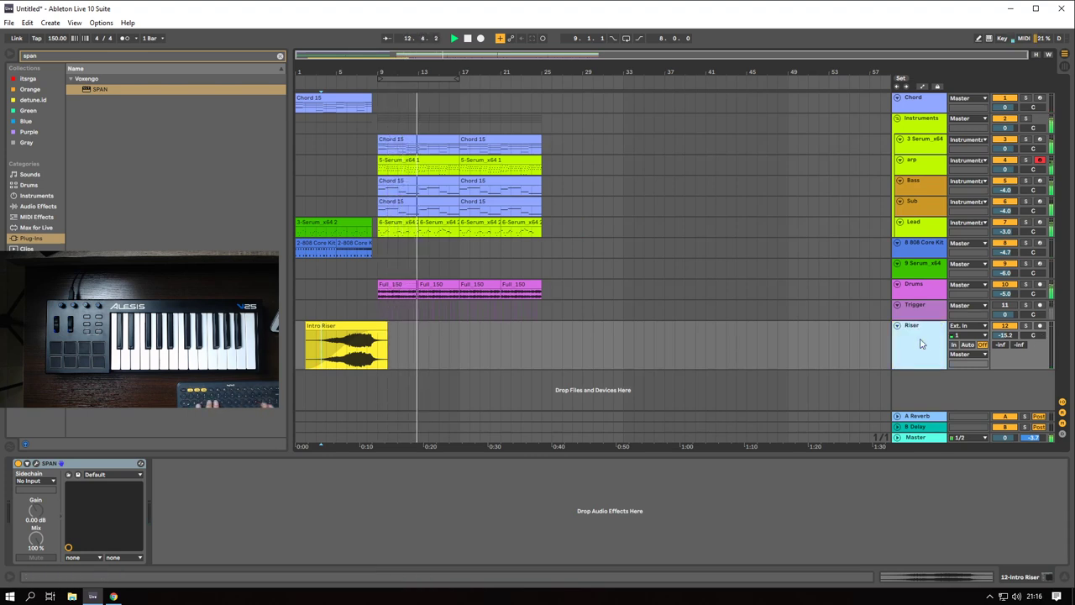
key(Return)
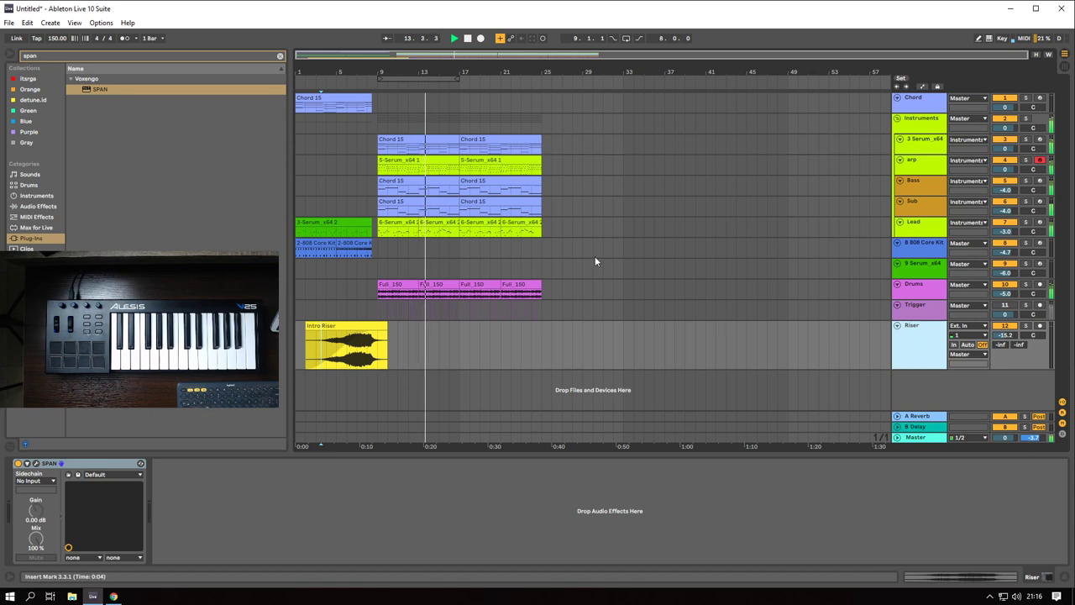
- Review the device chains from 3 Serum_x64 through 808 Core Kit and the Chord track's Macro 1 automation while the arrangement plays
click(920, 144)
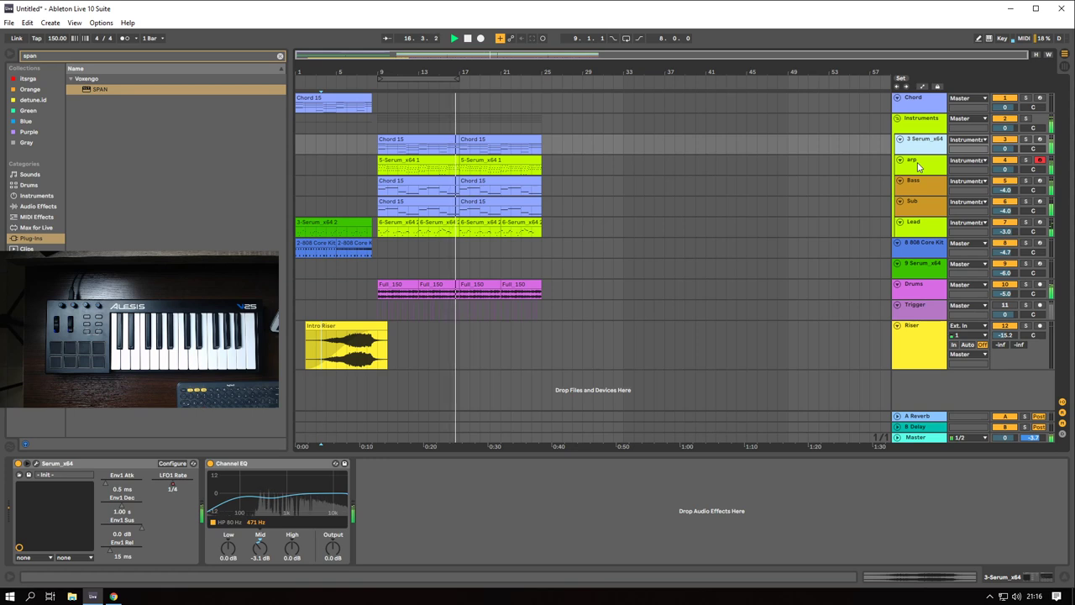
click(918, 167)
click(928, 191)
click(924, 210)
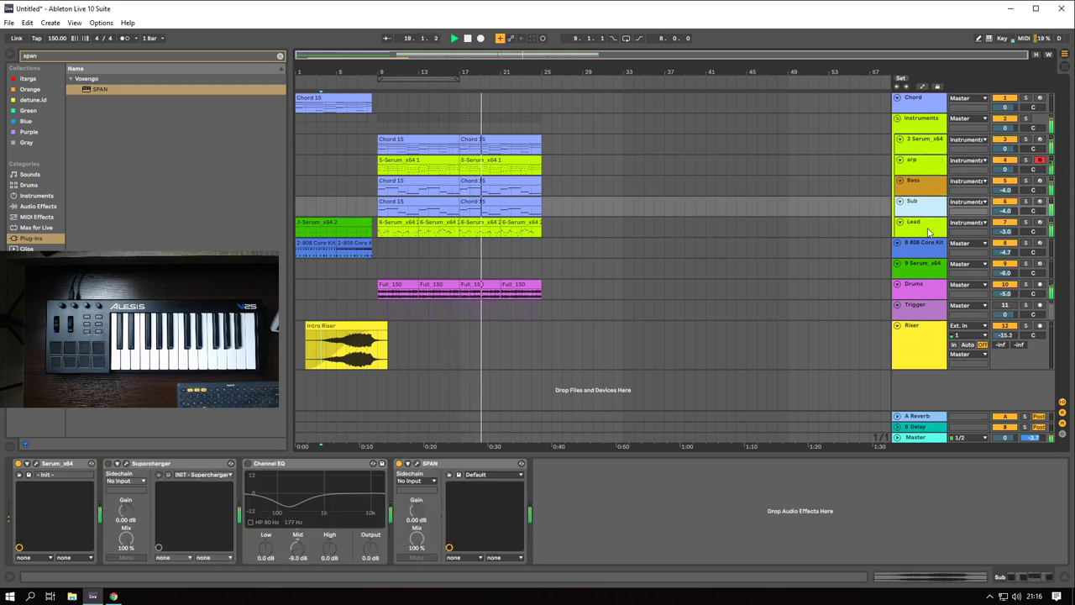
click(929, 231)
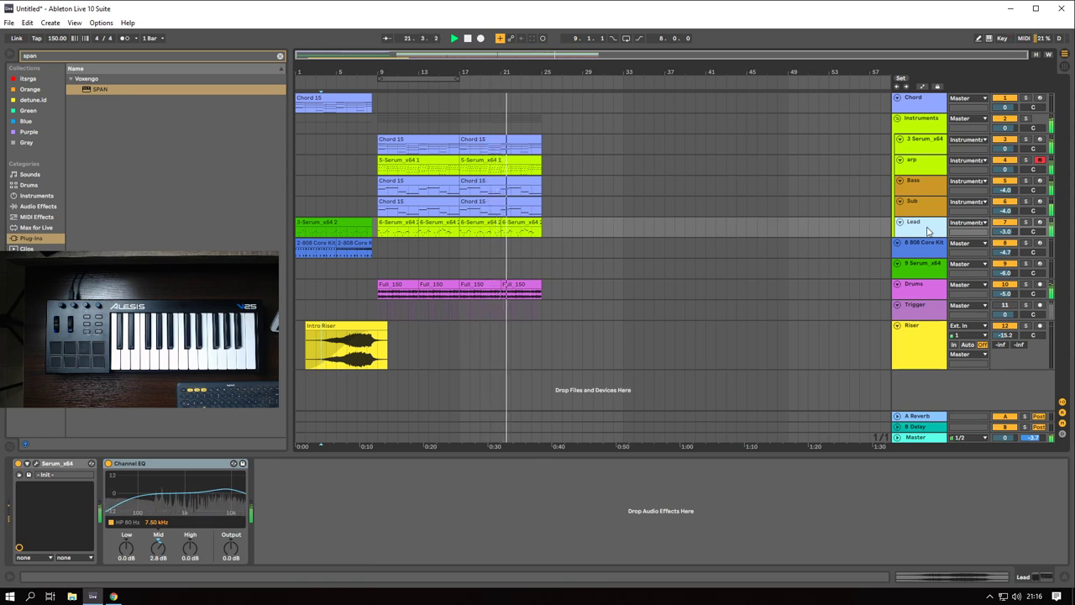
click(779, 252)
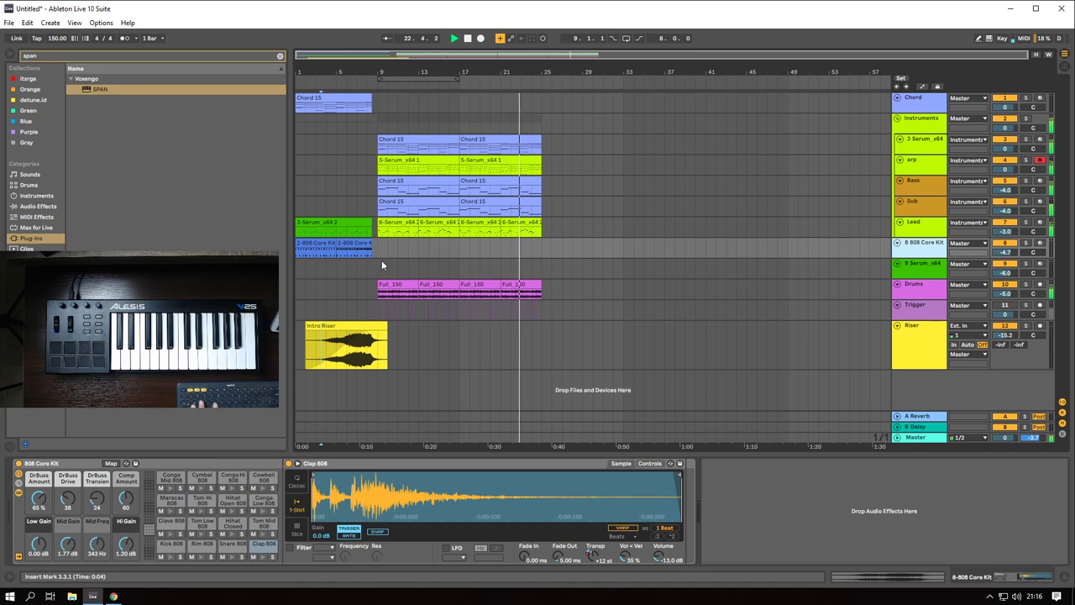
click(299, 250)
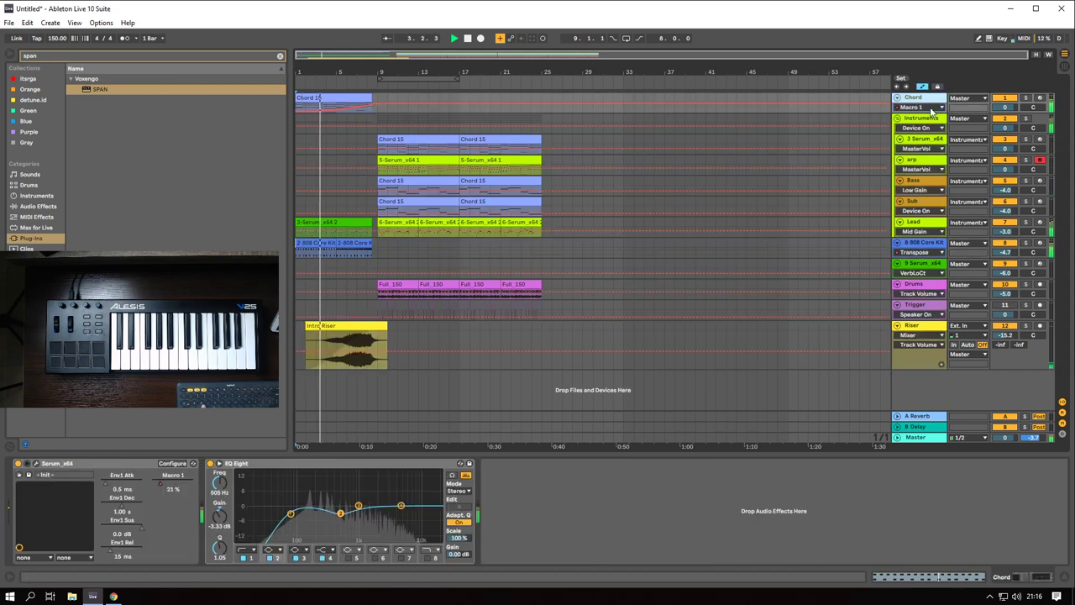
key(a)
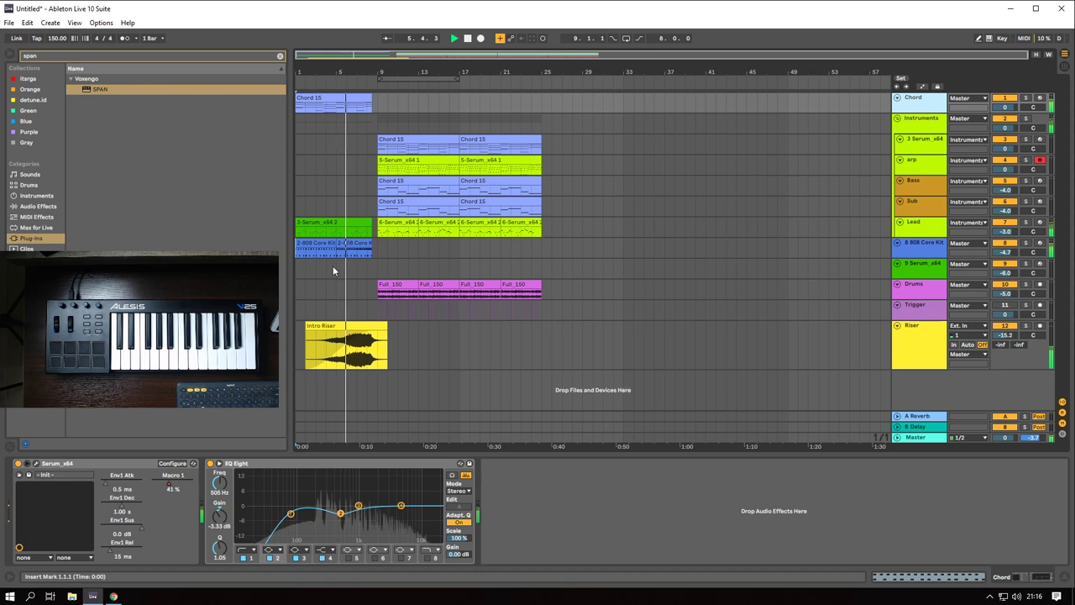
click(50, 208)
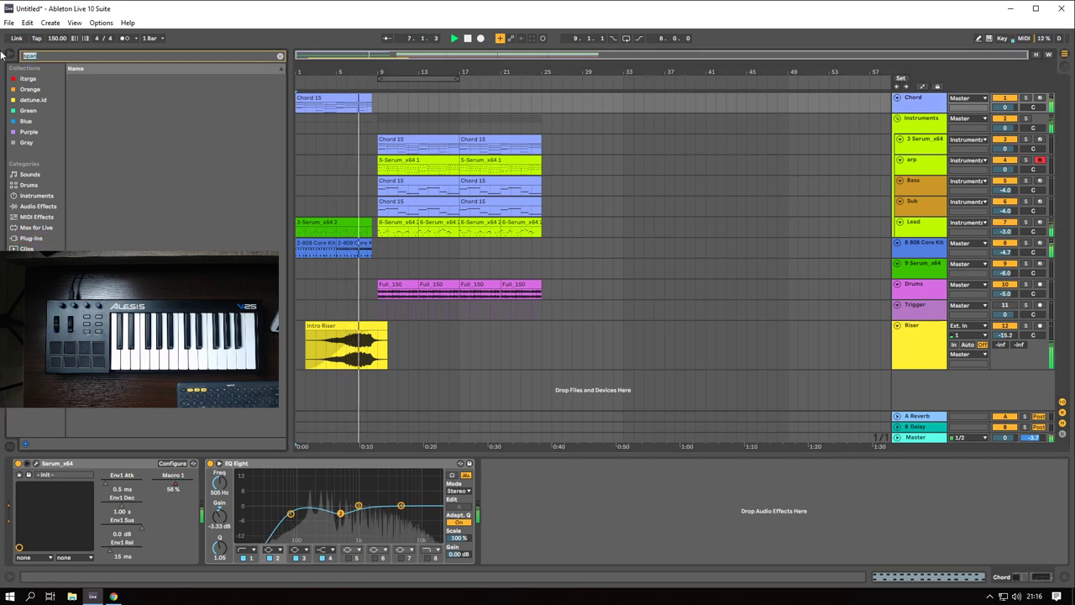
key(ctrl+f)
text(sweep)
key(BackSpace)
key(BackSpace)
key(BackSpace)
key(BackSpace)
key(BackSpace)
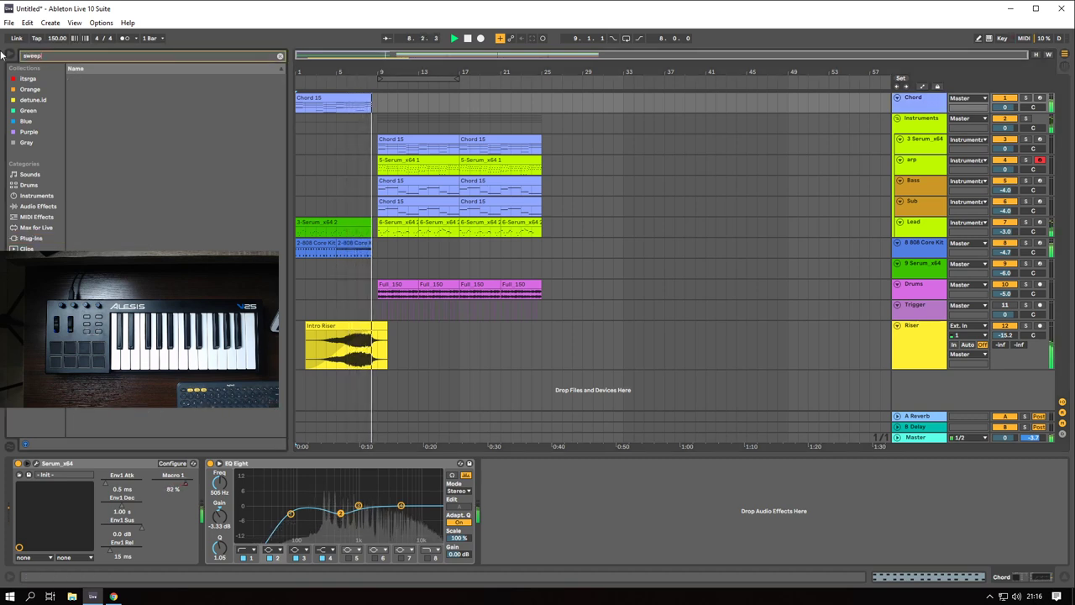
- Search for "riser", place Riser White Noise.wav on a new audio track, and align its end with the end of the build-up clips
text(riser)
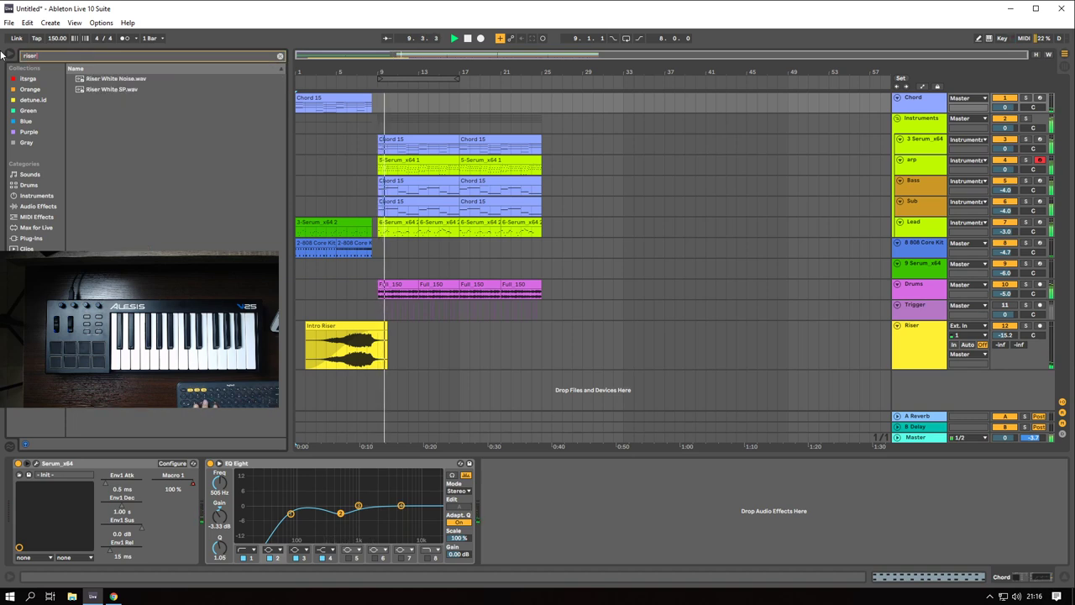
drag(109, 81, 351, 400)
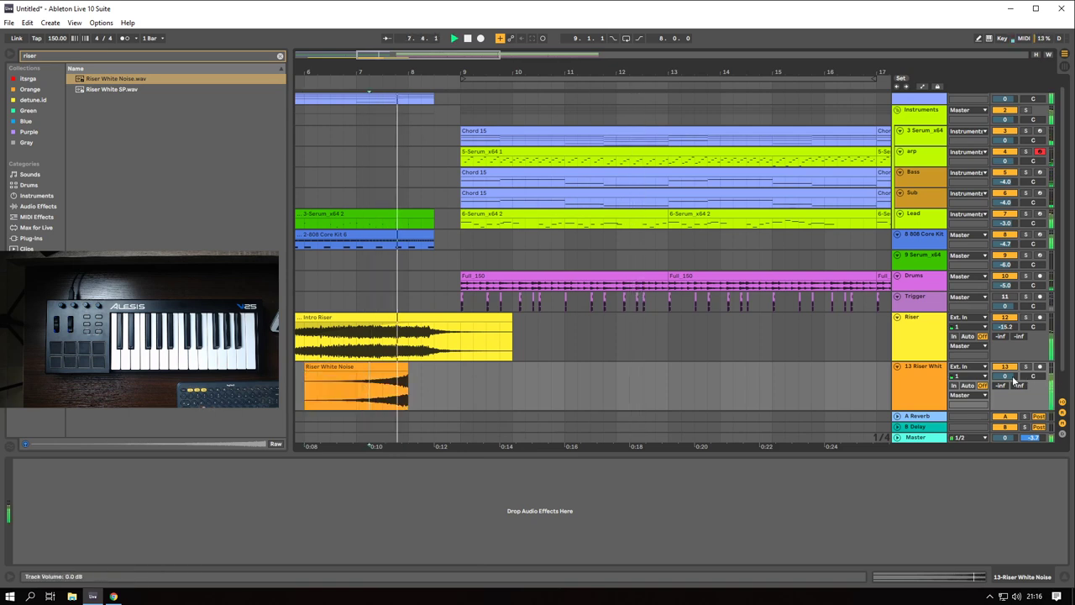
drag(318, 367, 361, 365)
click(403, 393)
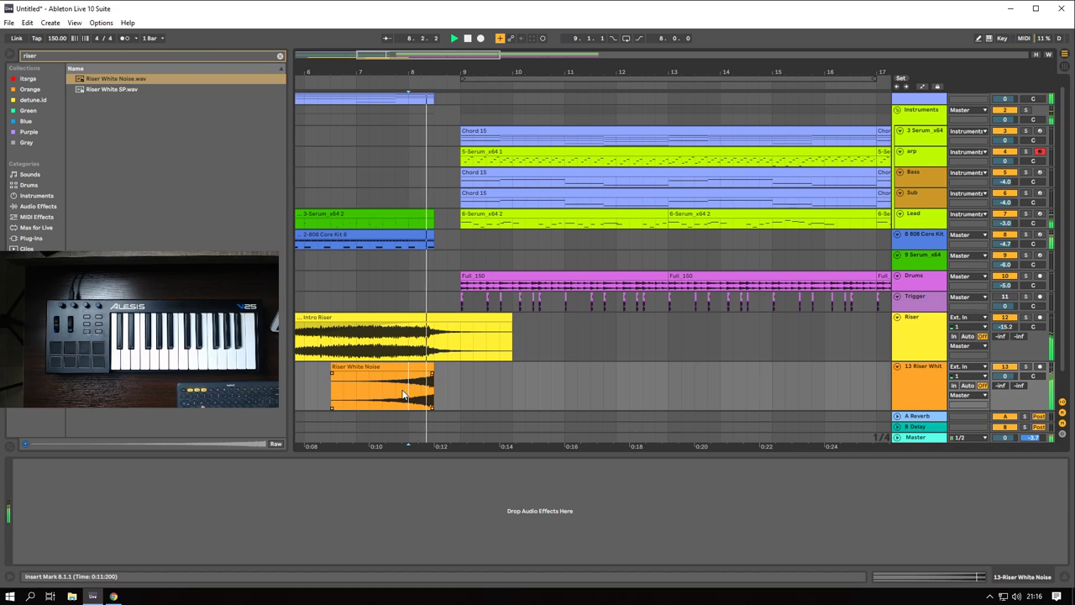
- Nudge the Intro Riser clip slightly later and audition the transition into the drop, replaying the build-up from bar 4
ctrl+scroll(482, 363, up, 3)
drag(345, 318, 359, 318)
click(361, 338)
key(space)
ctrl+scroll(361, 339, down, 5)
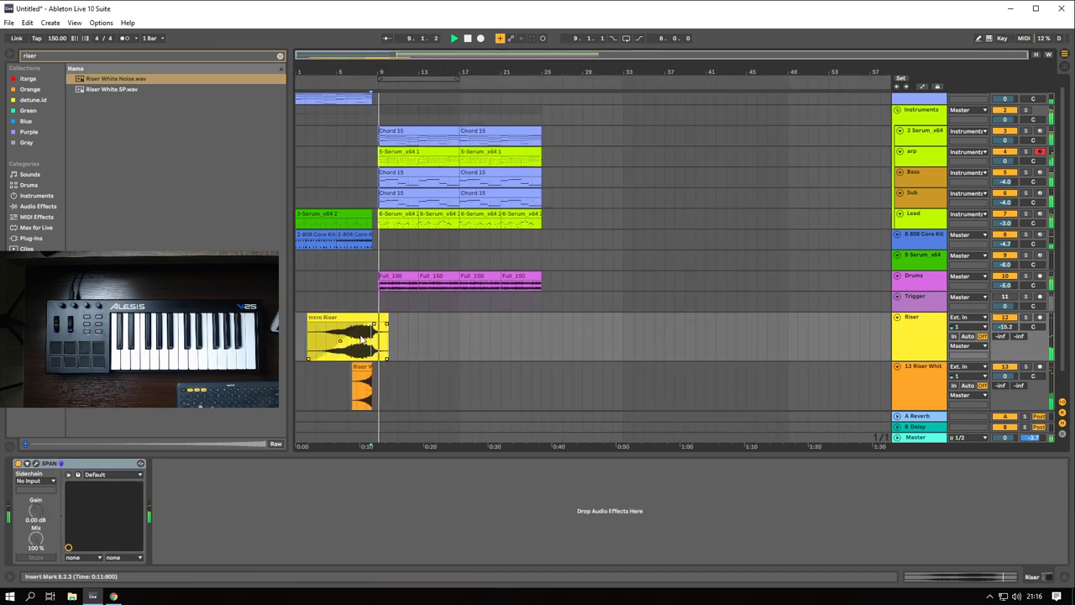
click(322, 336)
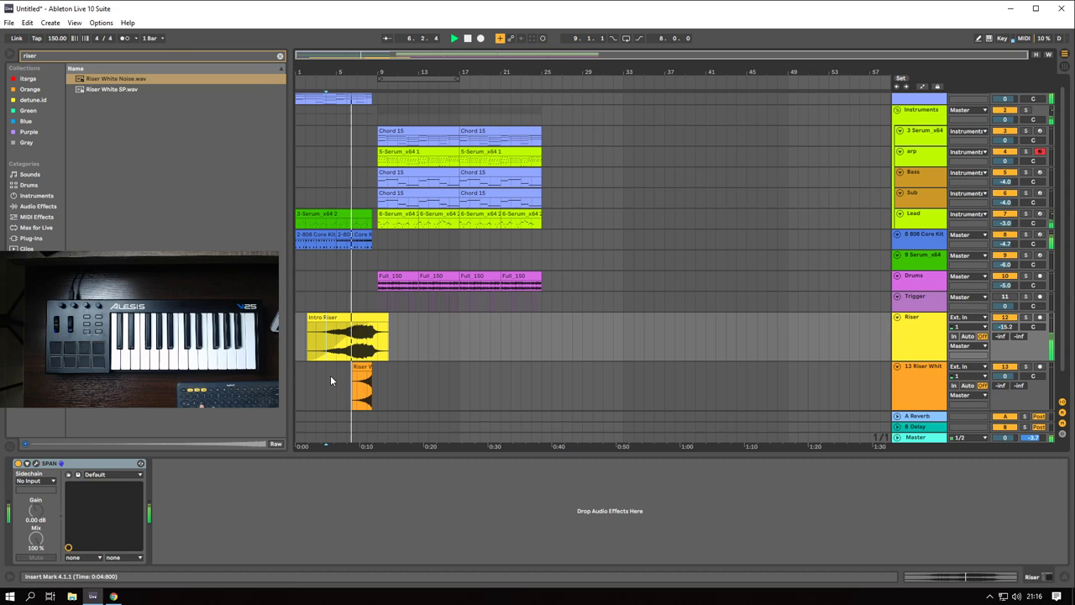
- Add a curved fade-in spanning the whole Riser White Noise clip and listen through the transition into the drop
drag(353, 373, 372, 375)
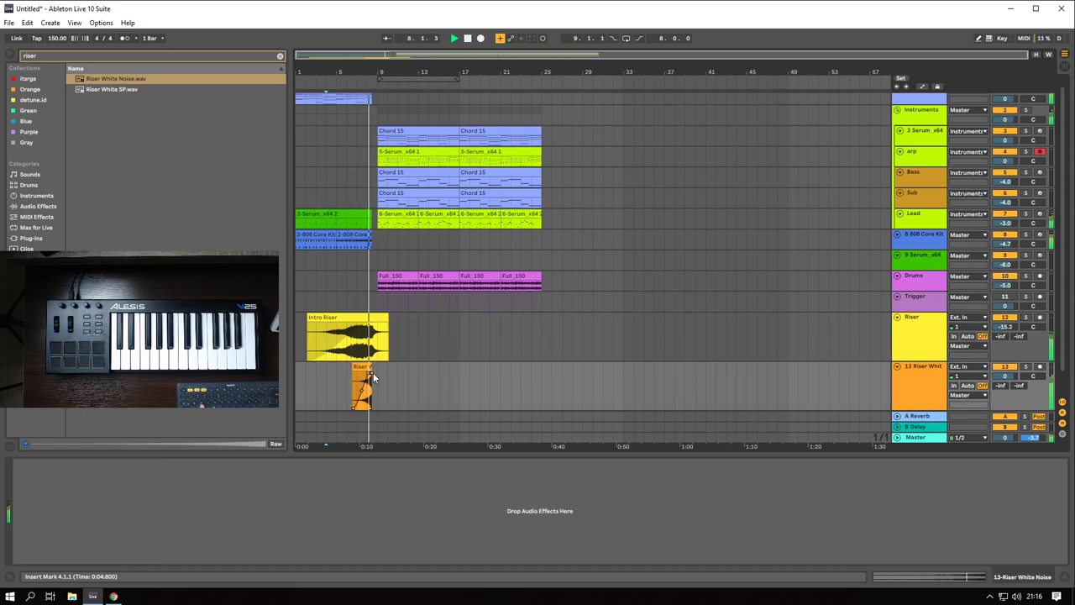
scroll(378, 374, up, 3)
scroll(403, 373, up, 8)
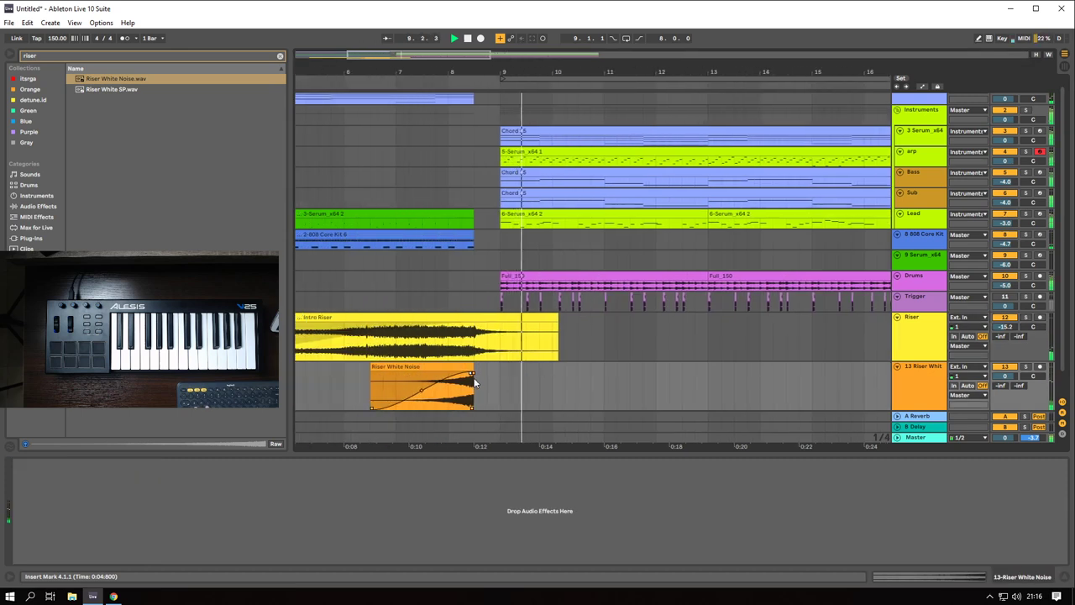
scroll(539, 267, down, 4)
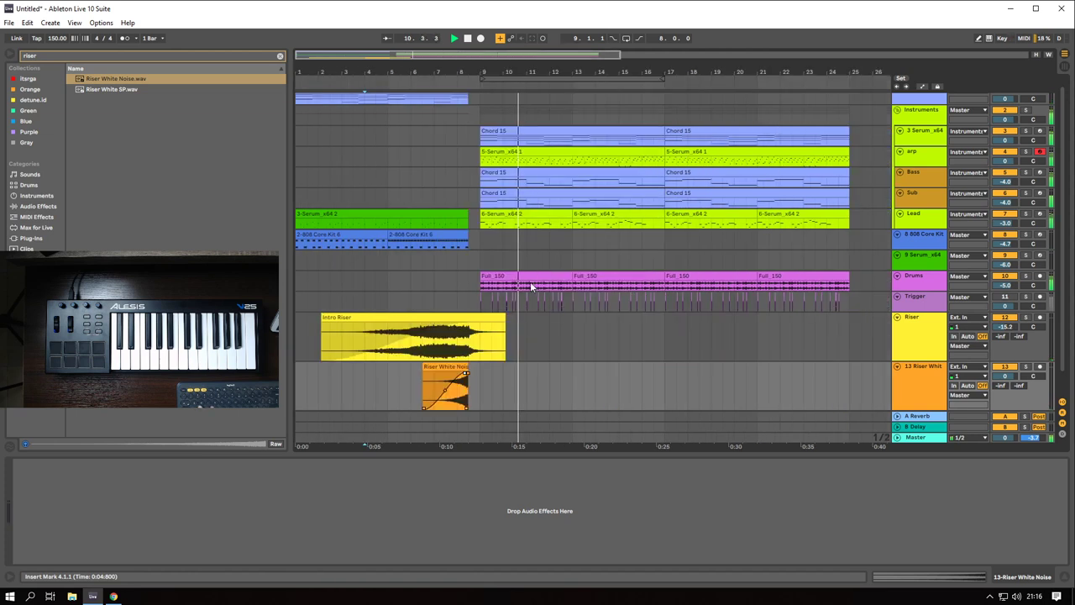
scroll(471, 262, down, 3)
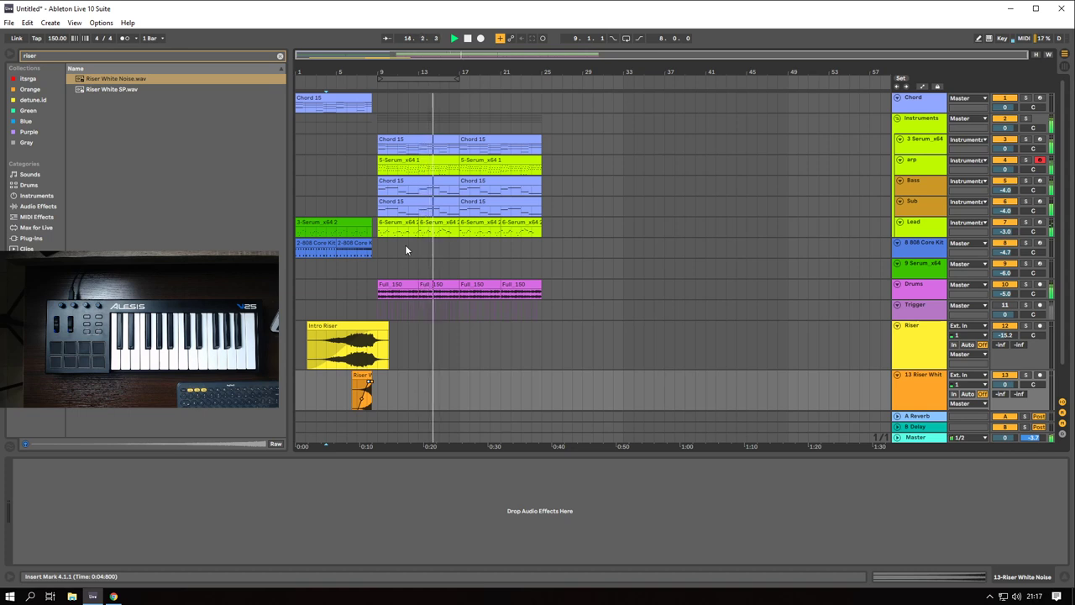
- Briefly solo the Drums track for comparison and set its volume to 0 dB in the mixer
click(921, 290)
key(s)
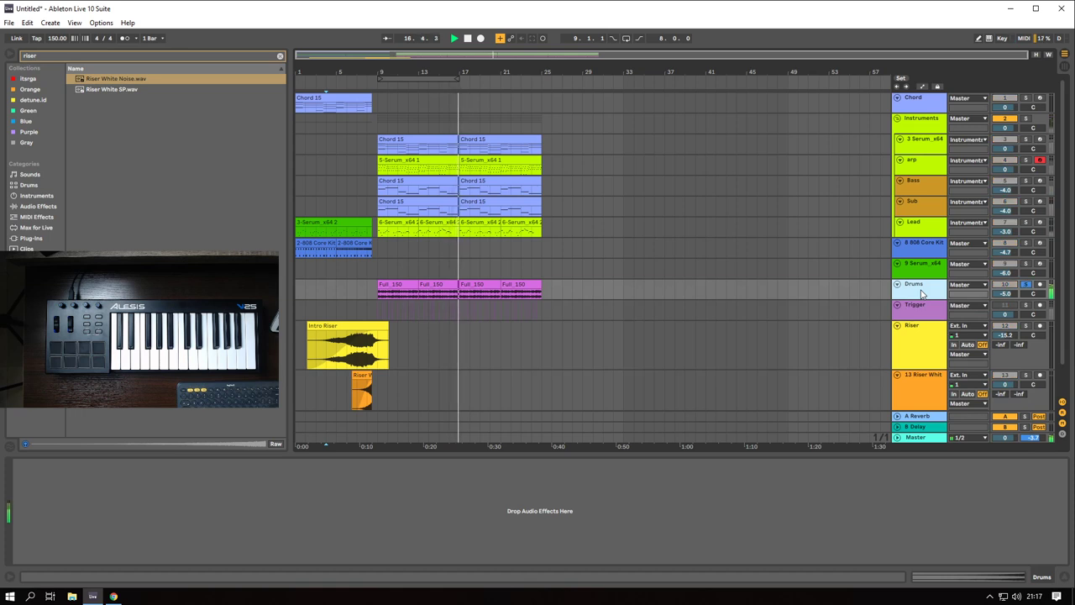
key(Tab)
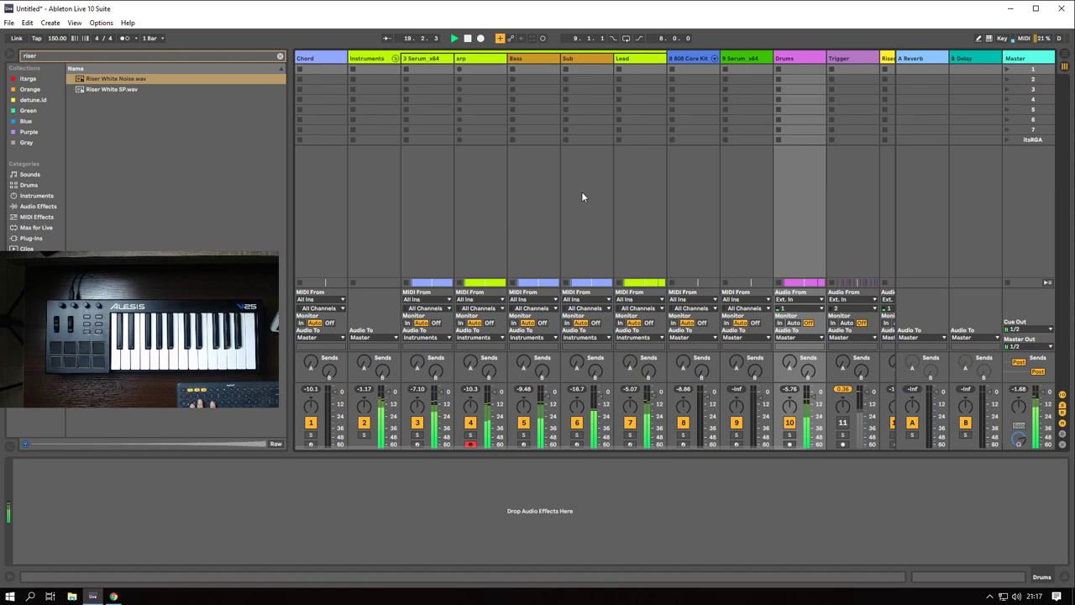
scroll(461, 204, right, 3)
scroll(460, 203, left, 3)
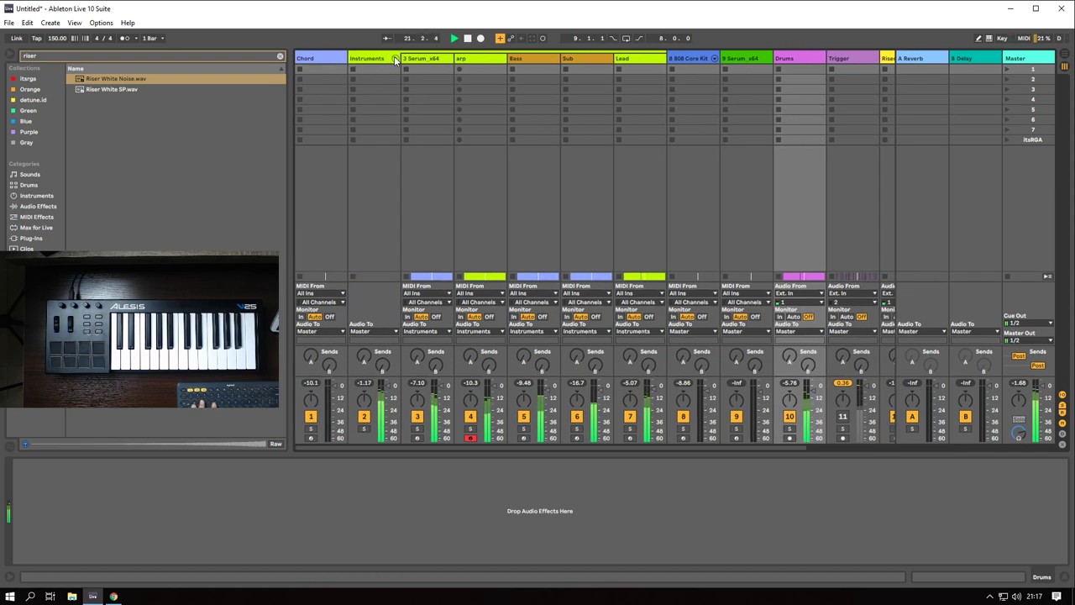
scroll(566, 195, right, 3)
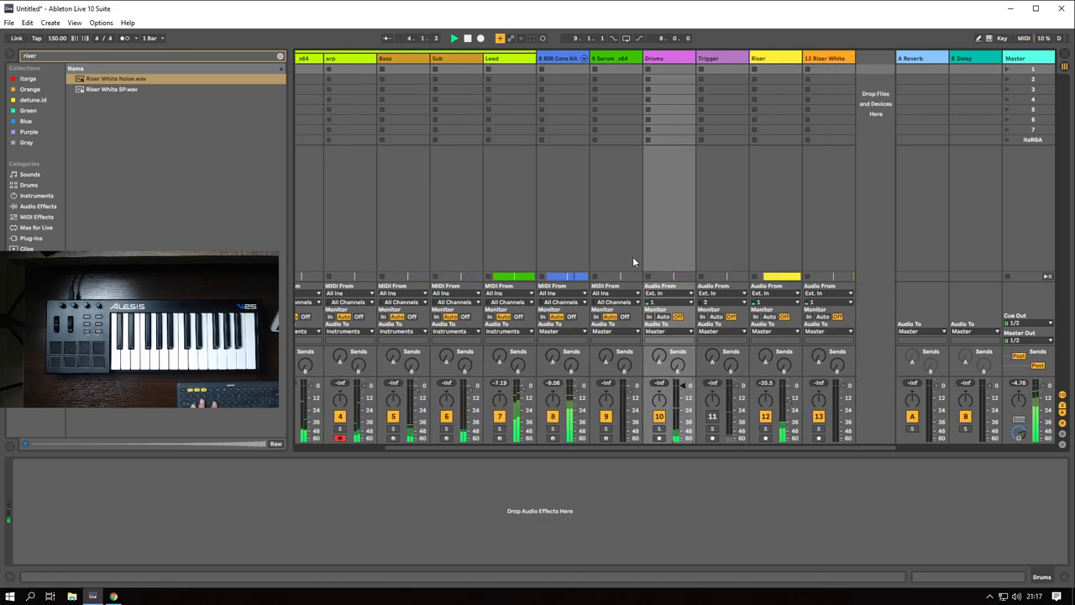
key(Tab)
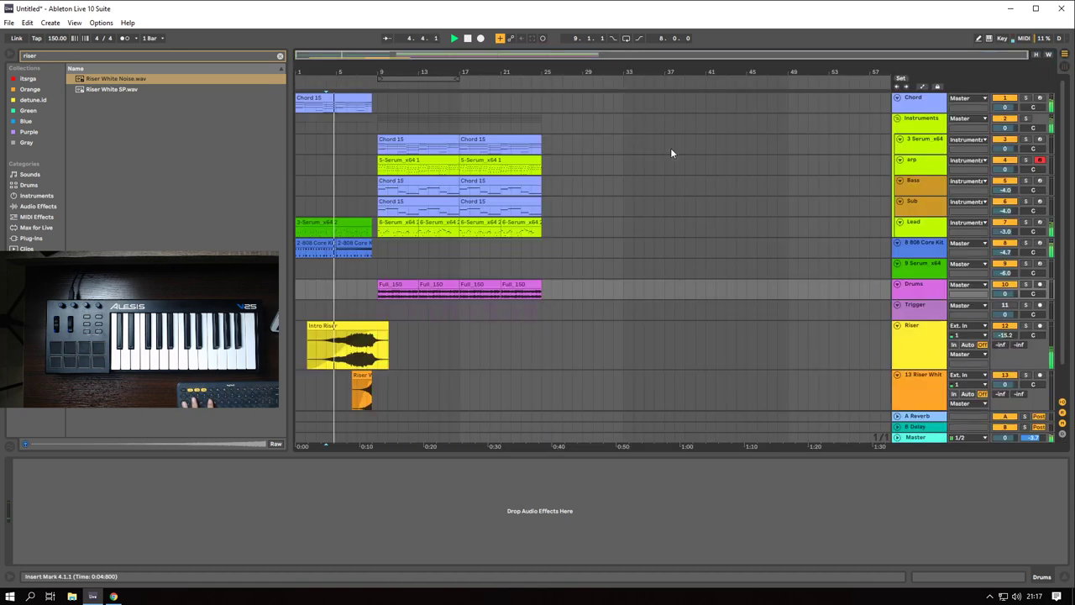
- Replay the drop from bars 8 and 9, checking the track levels in the mixer during playback
click(368, 170)
key(Tab)
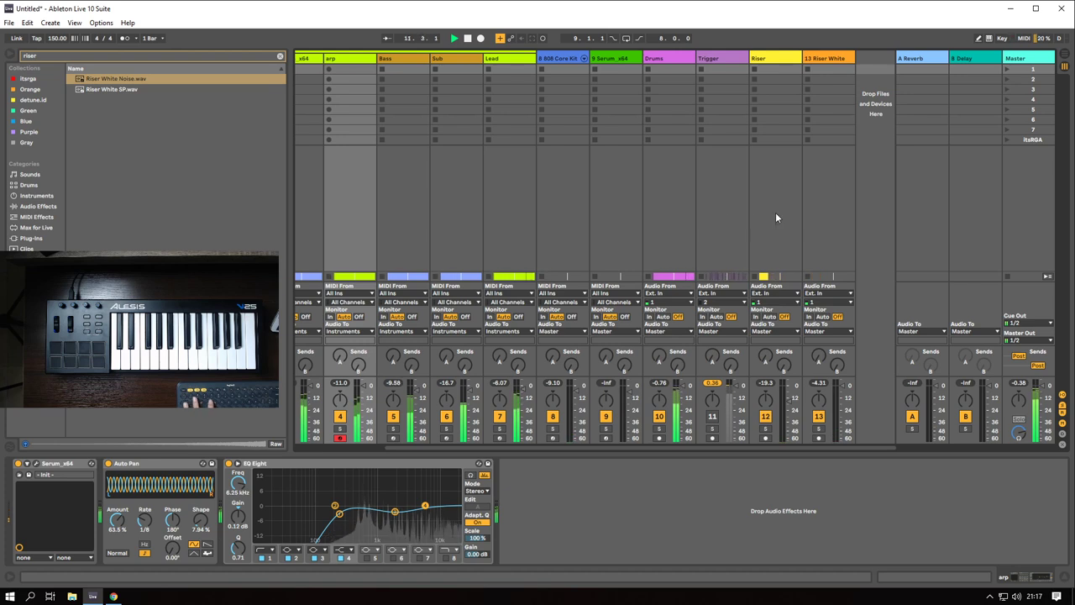
scroll(775, 212, left, 3)
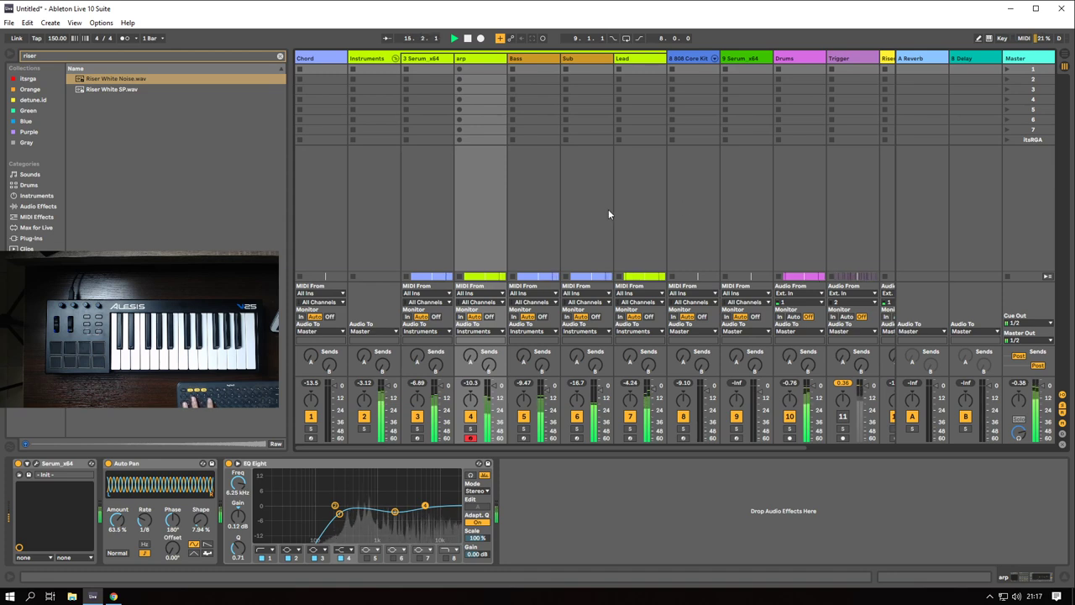
key(Tab)
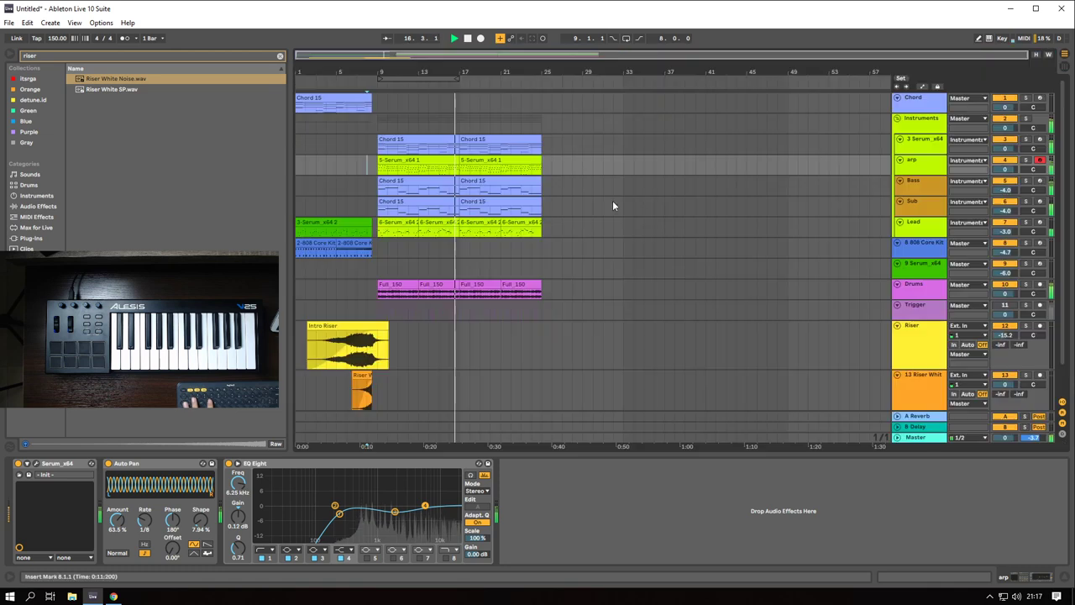
click(368, 169)
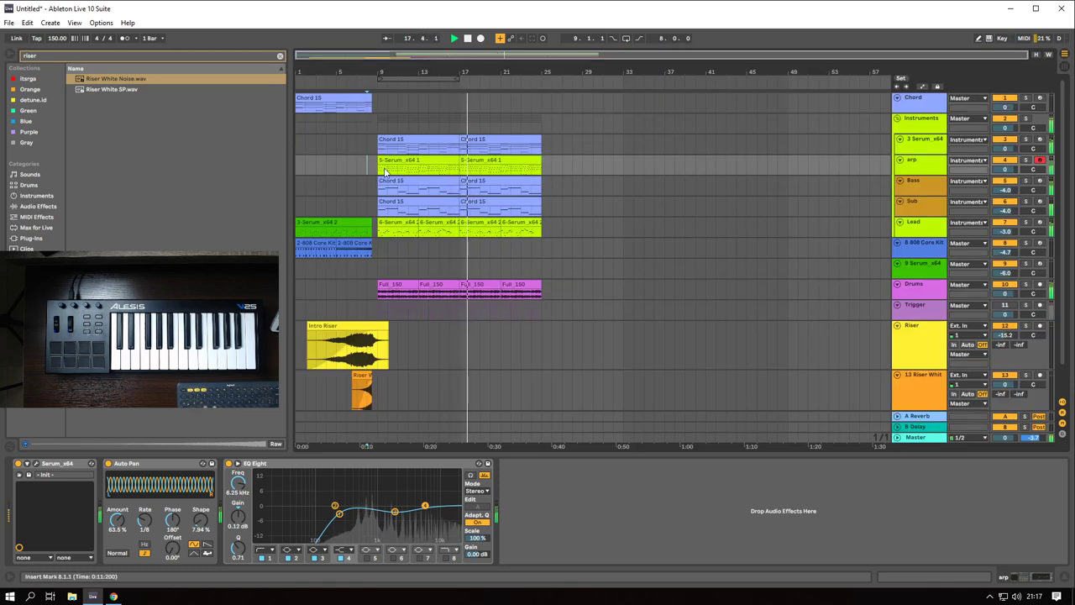
click(385, 171)
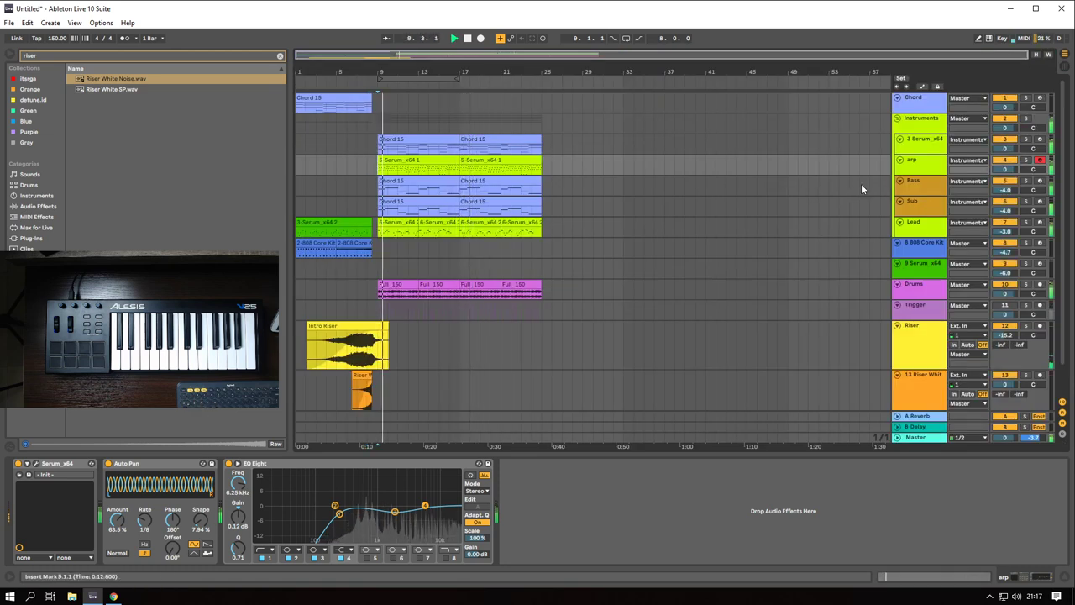
scroll(916, 160, down, 1)
scroll(916, 160, up, 1)
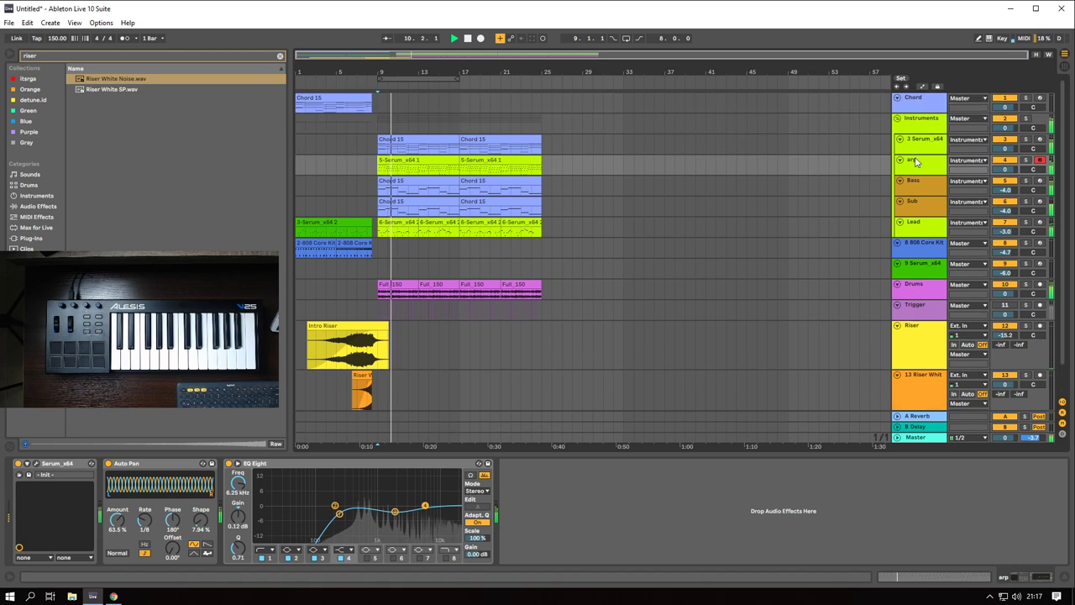
- With the Instruments group soloed, set its sidechain Compressor's threshold to -47.0 dB and release to 24.8 ms, and replay the full mix
click(921, 119)
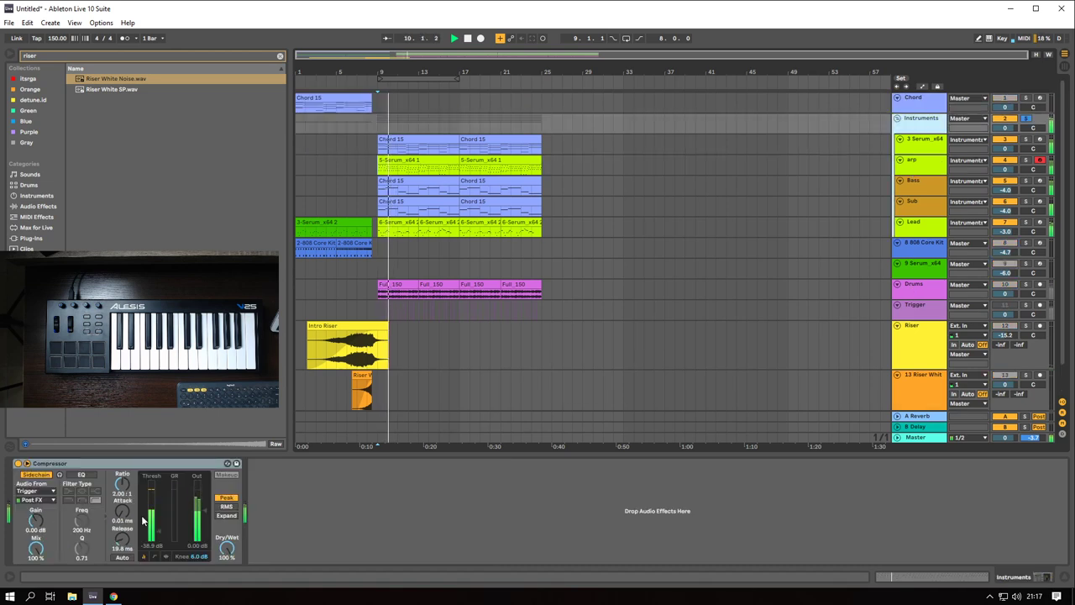
drag(157, 532, 158, 535)
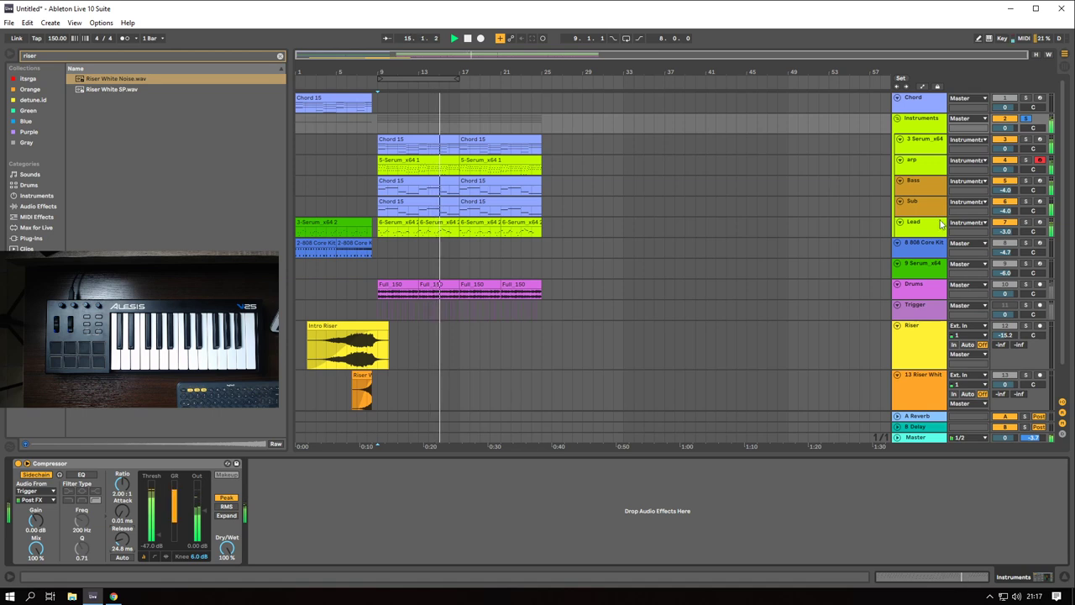
key(space)
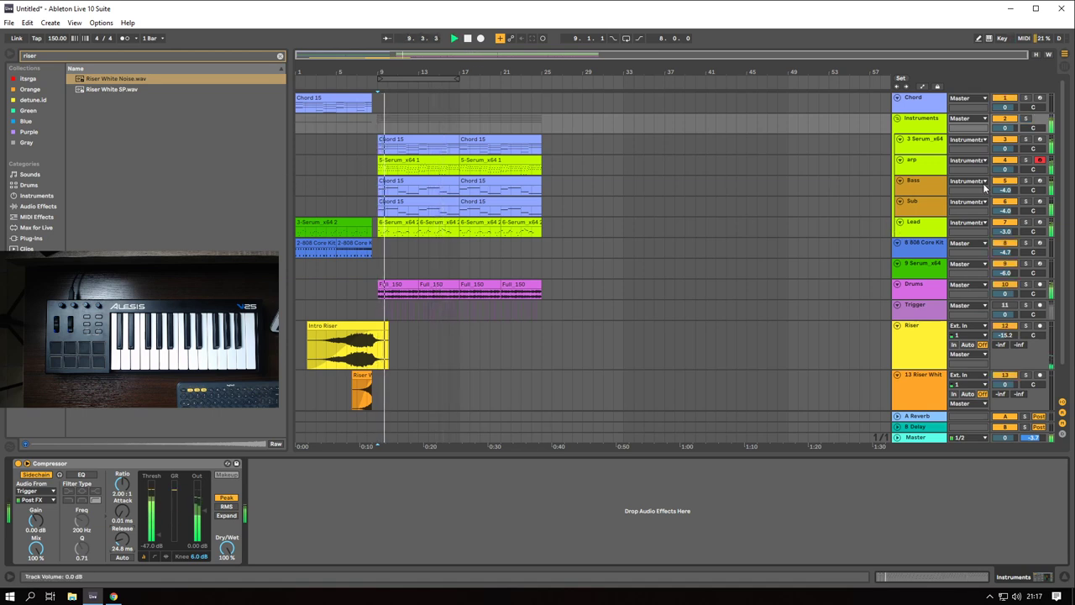
- Solo the Drums track and examine its hits against the Trigger clips in the drop
scroll(927, 283, down, 2)
click(917, 253)
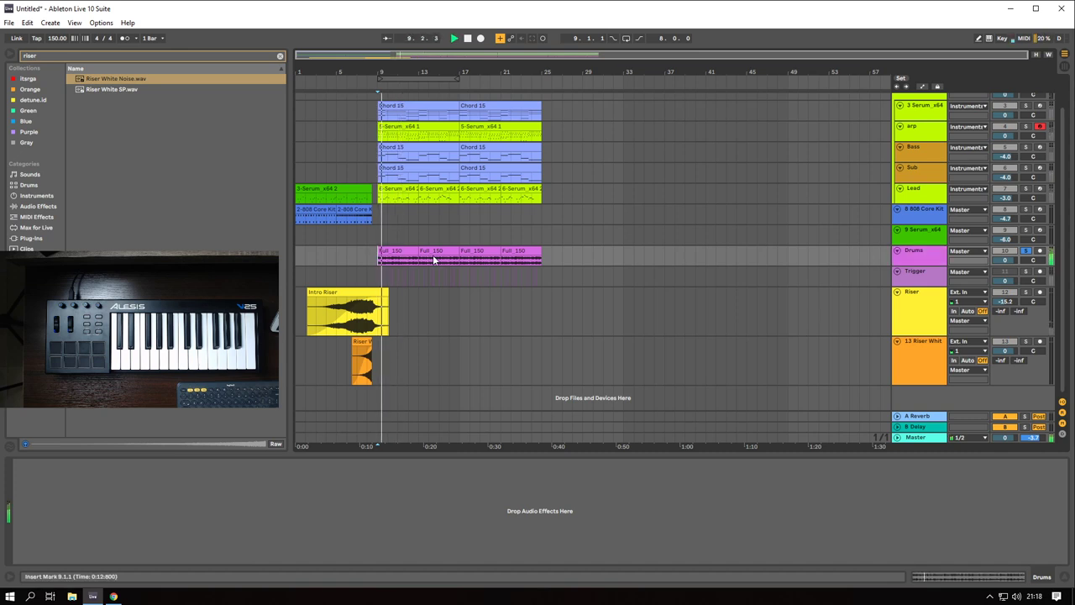
scroll(449, 276, up, 1)
scroll(413, 290, up, 6)
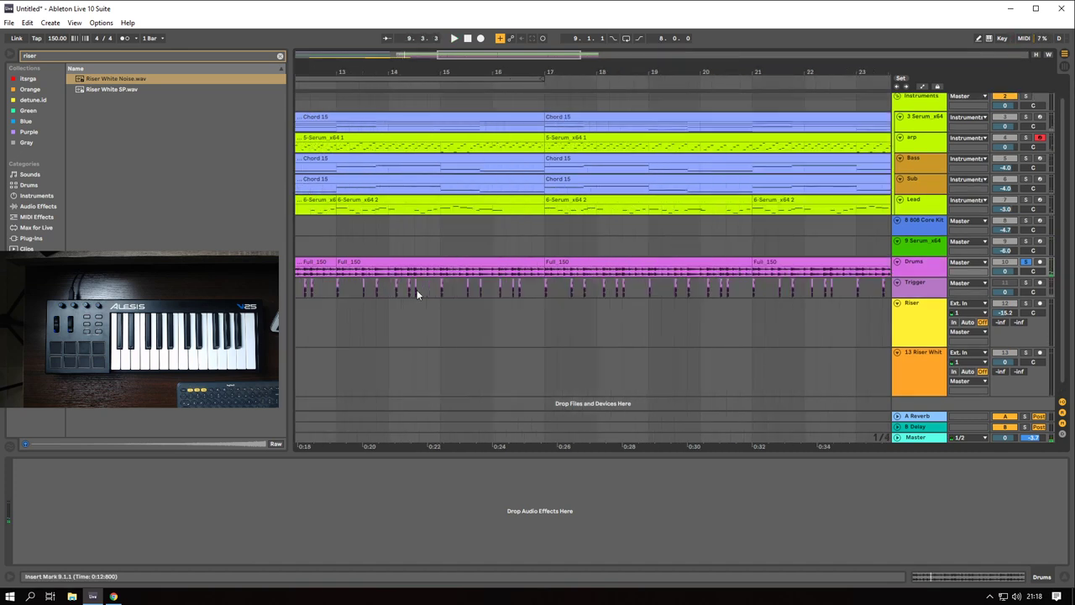
scroll(424, 289, down, 3)
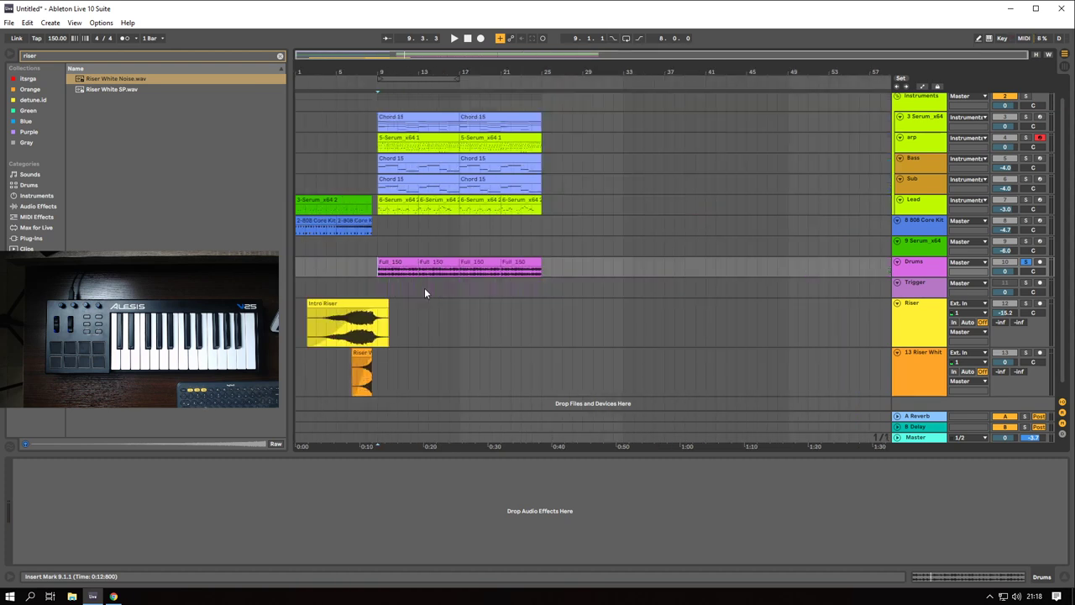
- Recolor all Trigger track clips from bar 9 to bar 25 yellow
drag(322, 289, 691, 286)
right_click(673, 286)
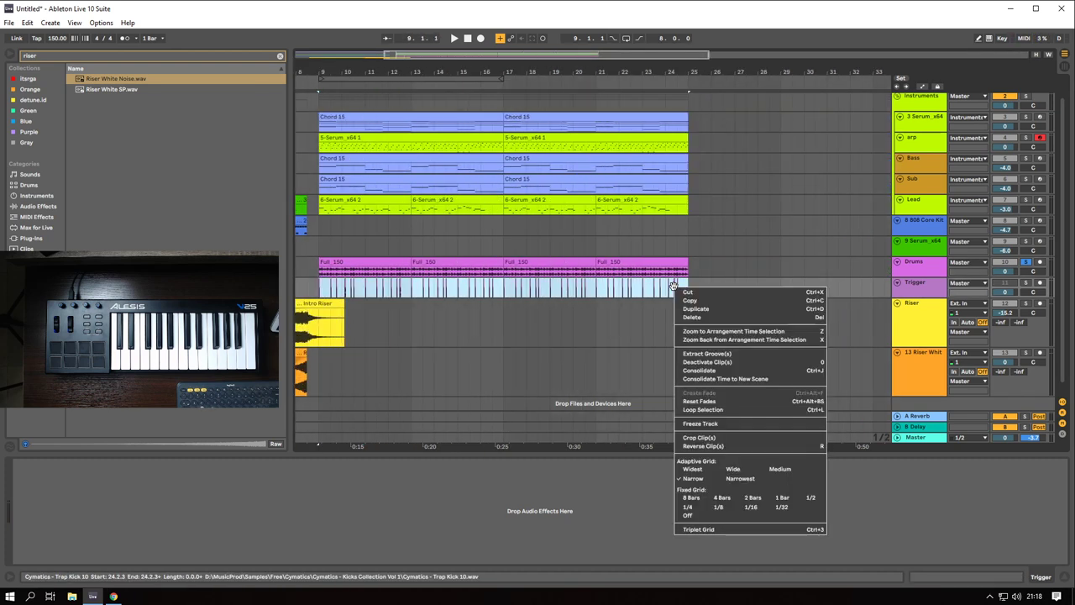
click(596, 292)
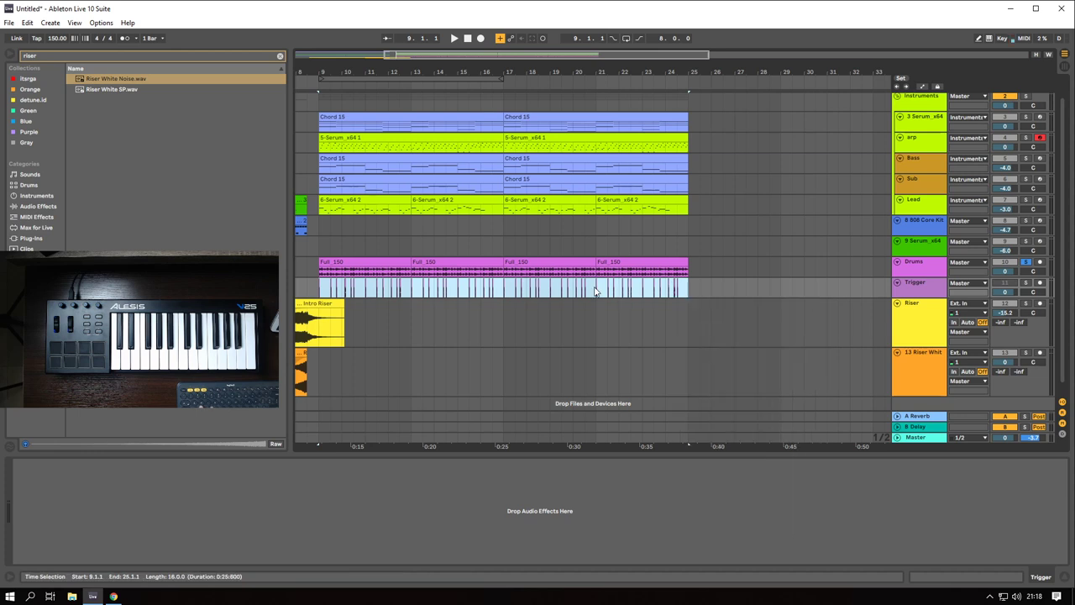
scroll(596, 291, up, 10)
right_click(611, 282)
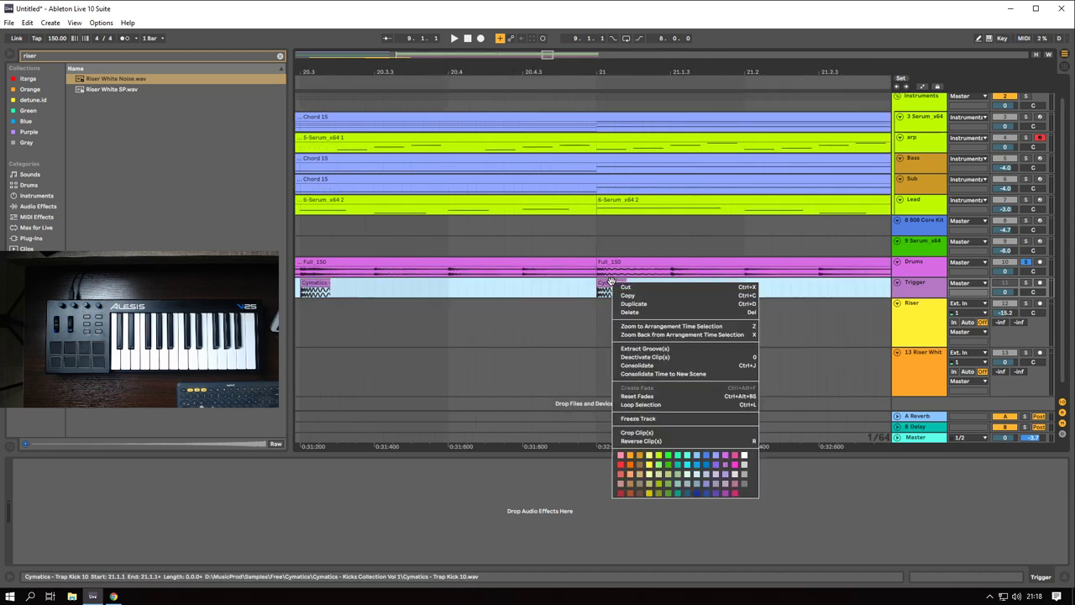
click(647, 458)
scroll(526, 302, down, 10)
key(space)
scroll(383, 294, up, 8)
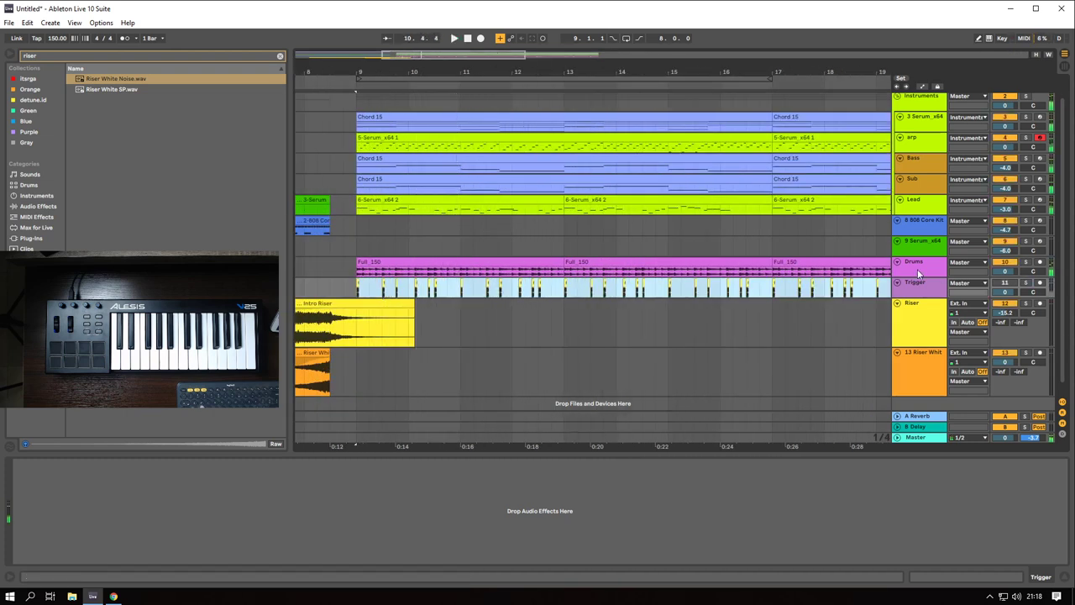
- Play the drop from bar 9 and compare the soloed Drums track with the full mix
click(919, 273)
key(space)
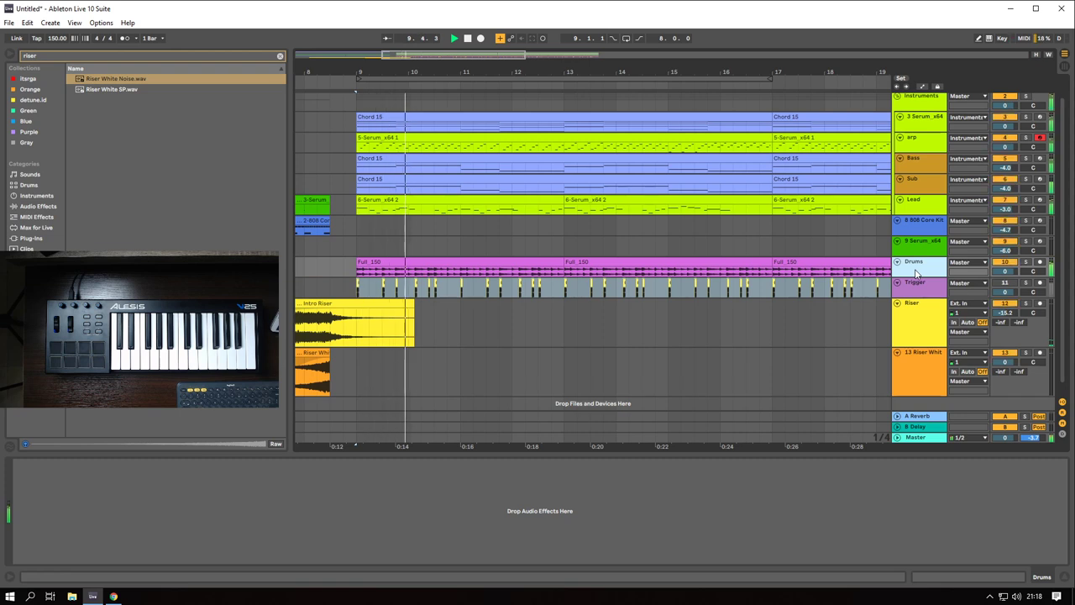
key(s)
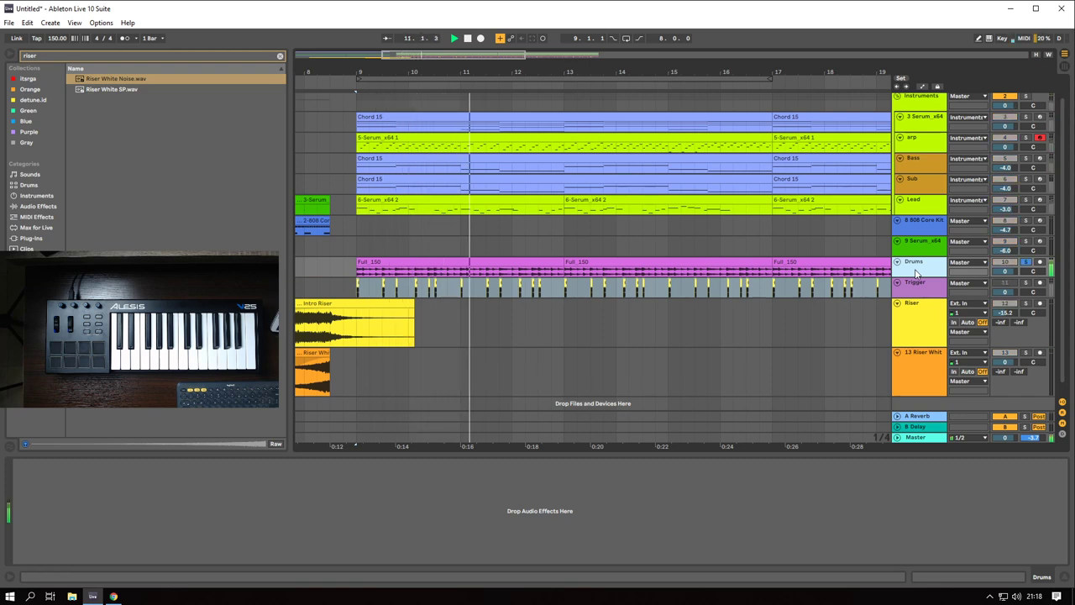
key(s)
- Review the Trigger clips and the gap between build-up and drop while the full mix plays
scroll(525, 273, down, 4)
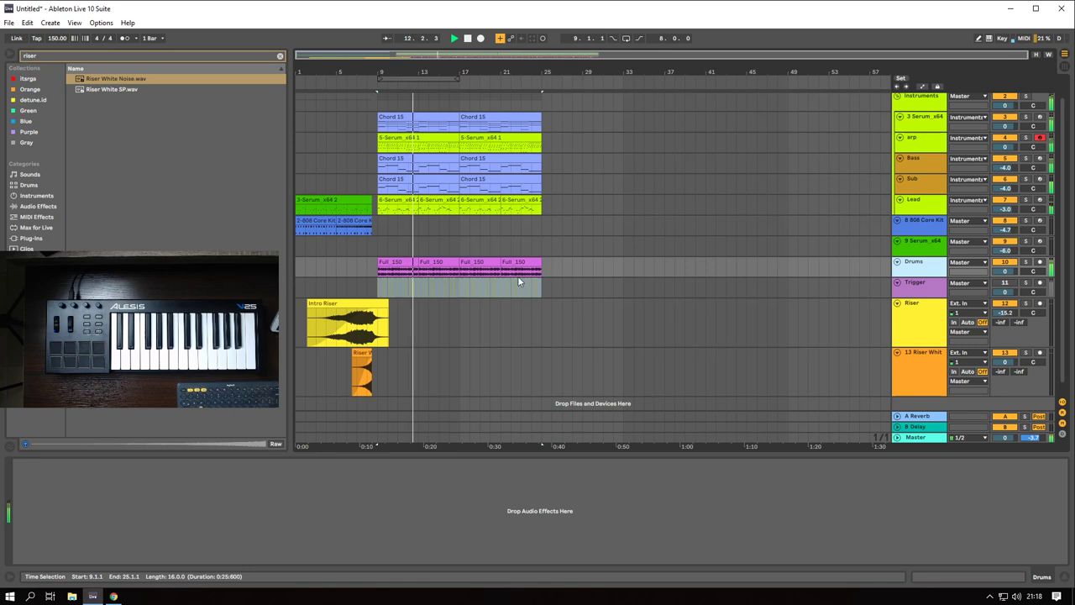
scroll(429, 262, up, 4)
scroll(381, 229, left, 3)
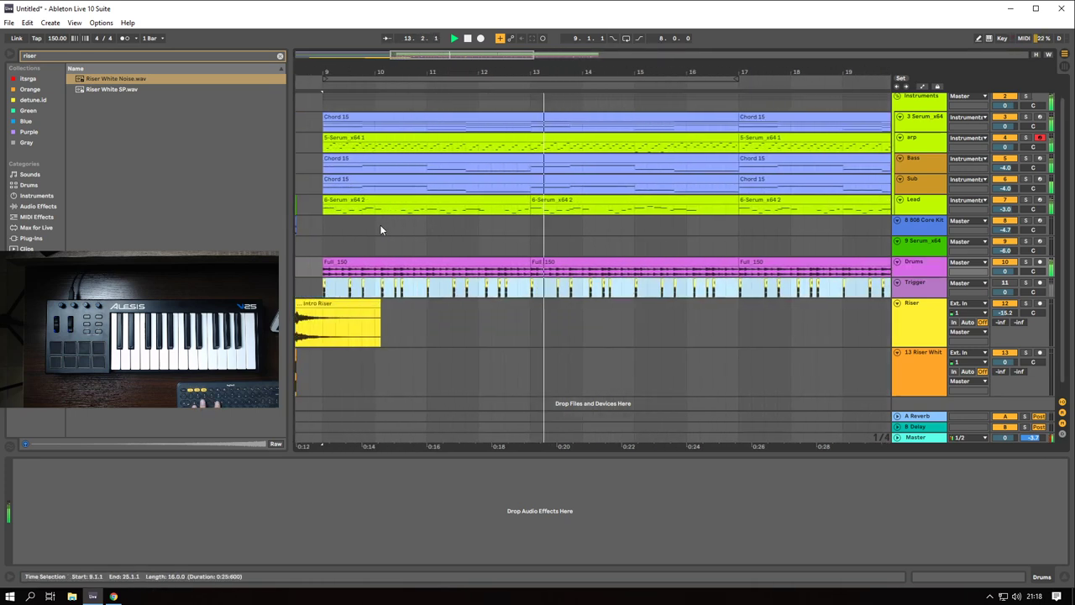
scroll(369, 243, down, 4)
scroll(356, 260, up, 2)
scroll(338, 268, down, 2)
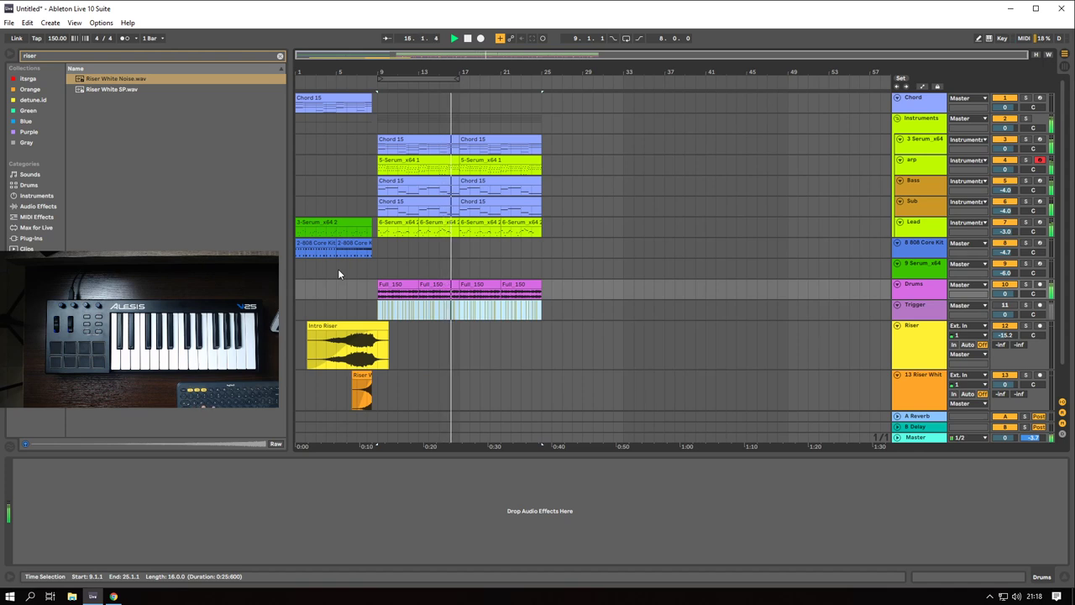
scroll(370, 268, up, 5)
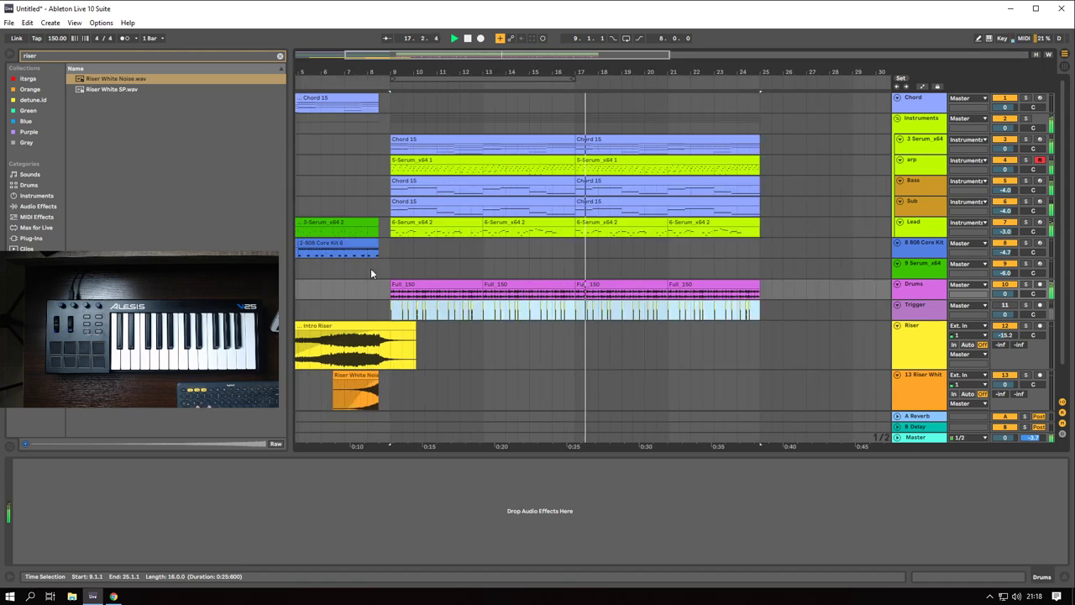
scroll(405, 263, down, 4)
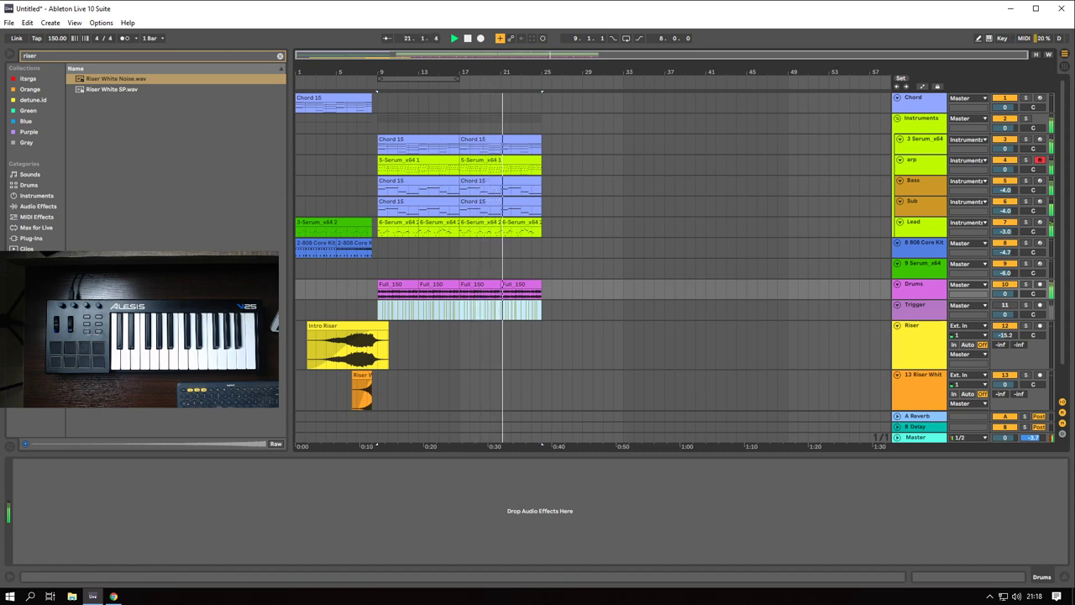
- Restart playback from bar 1 to audition the build-up with both risers leading into the drop
click(364, 220)
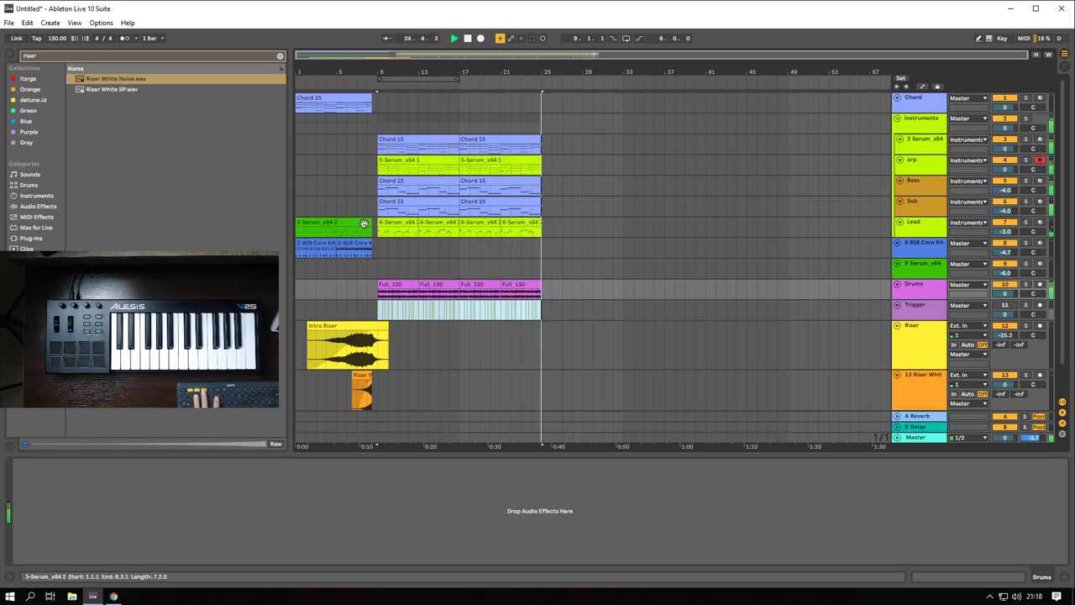
click(299, 210)
key(space)
click(299, 205)
key(space)
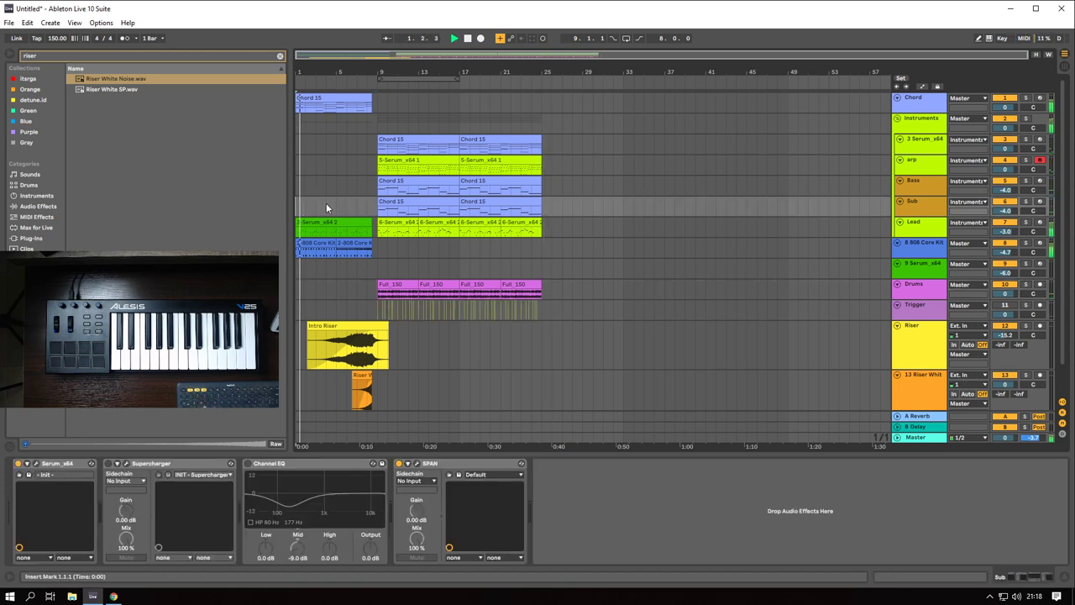
scroll(333, 202, up, 3)
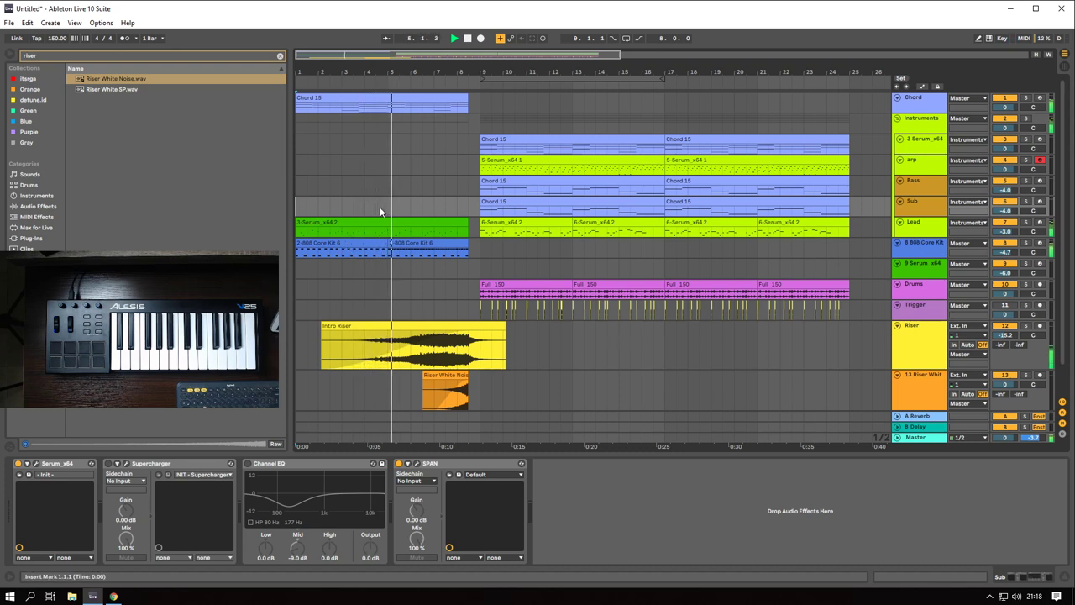
key(minus)
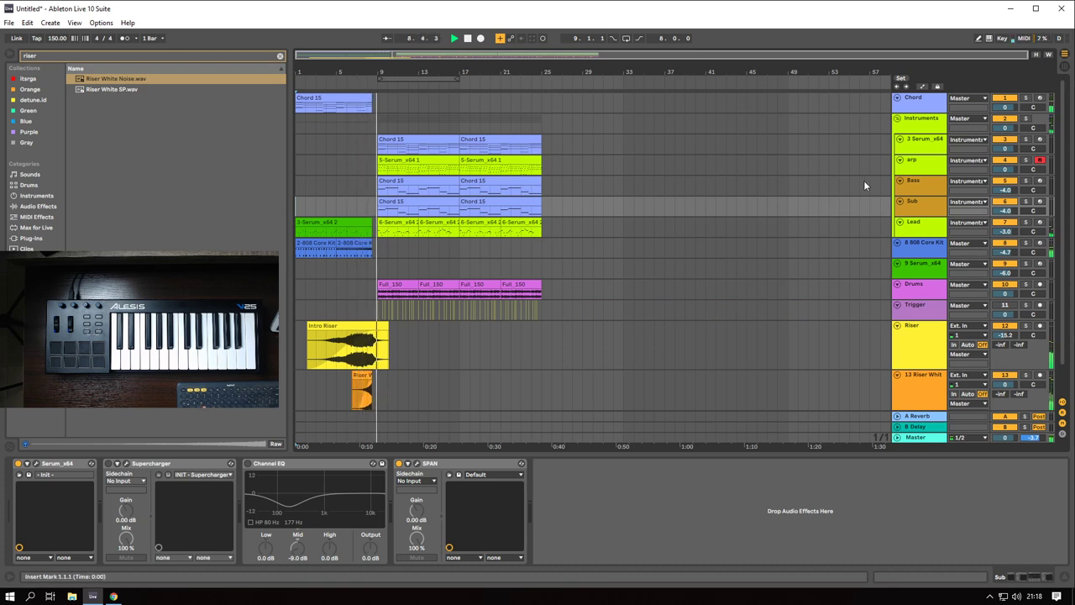
click(923, 182)
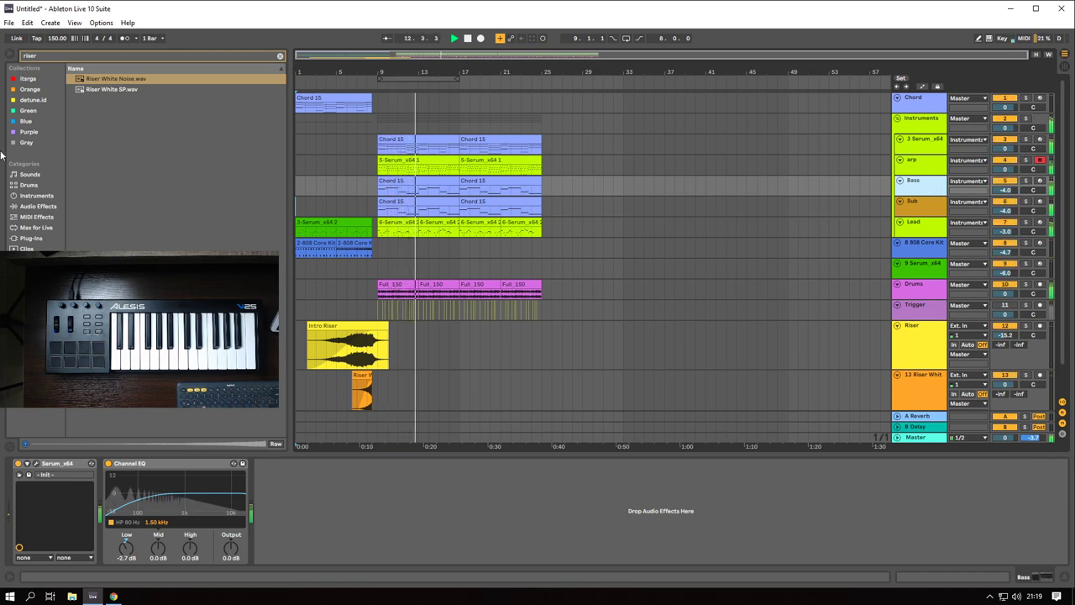
click(38, 205)
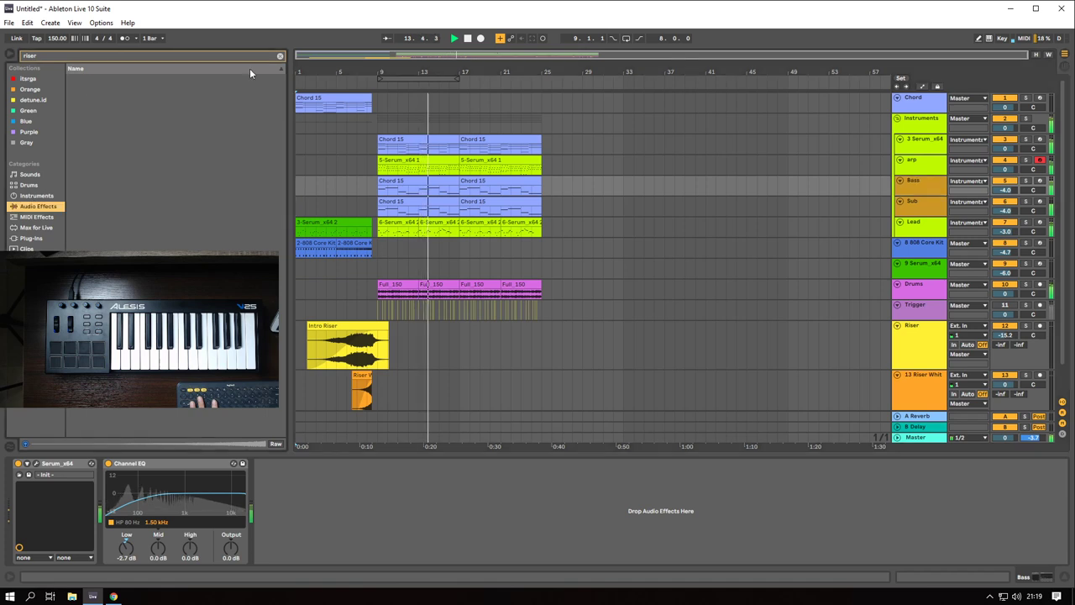
click(278, 56)
drag(98, 135, 348, 484)
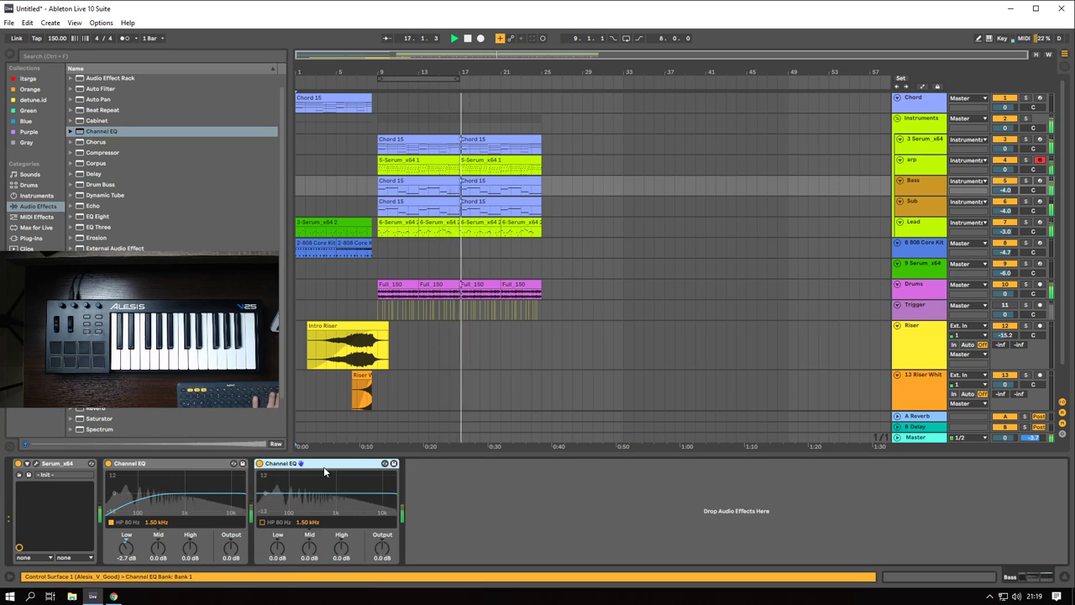
key(Delete)
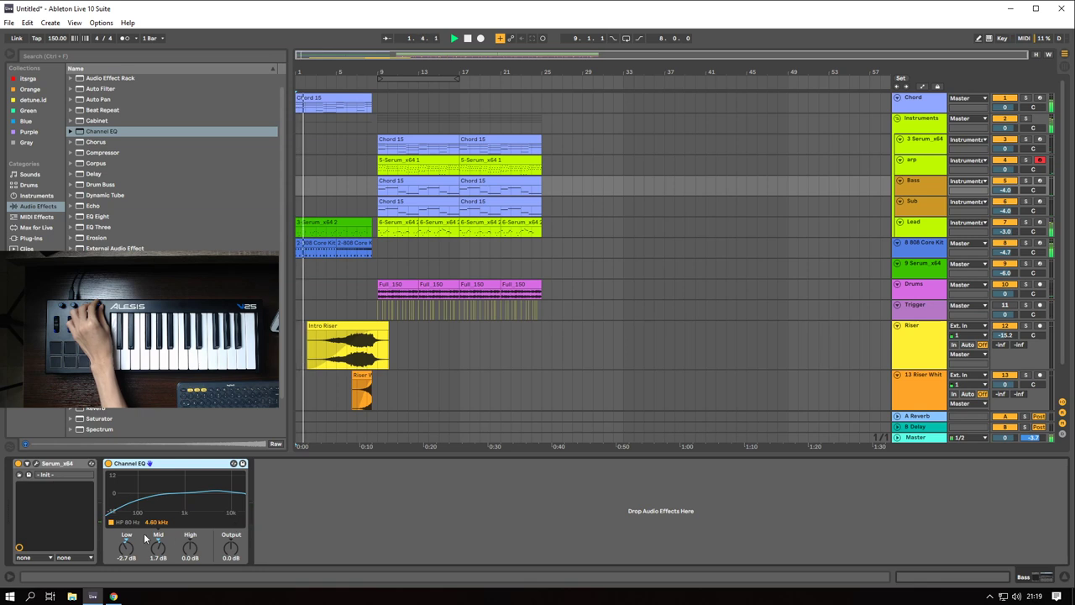
- Play the drop from bar 9 and boost the Bass track's Channel EQ mid band by 2.7 dB at 3.01 kHz
click(375, 193)
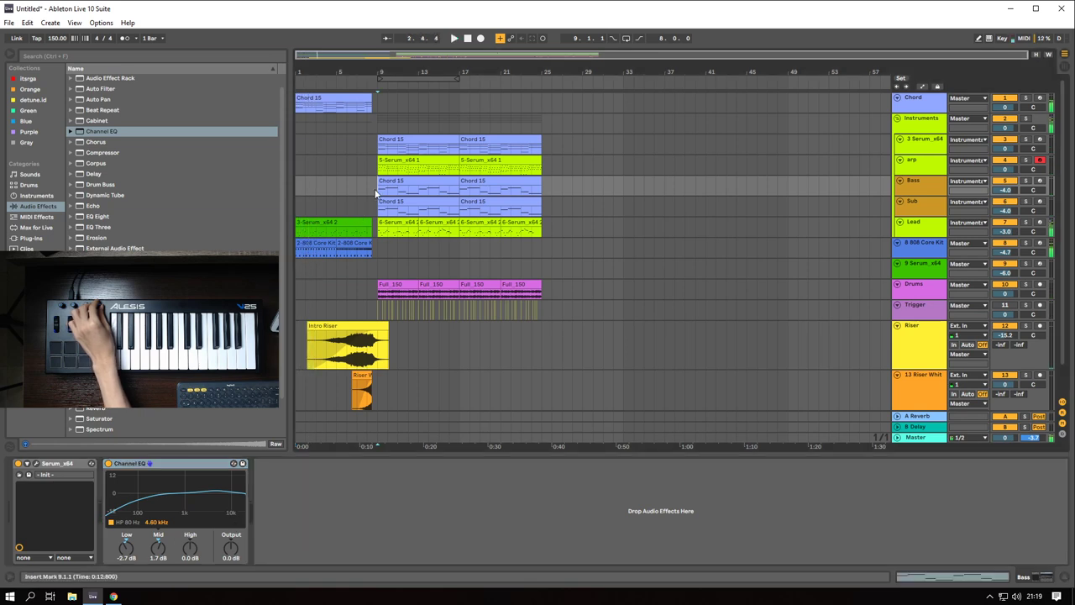
key(space)
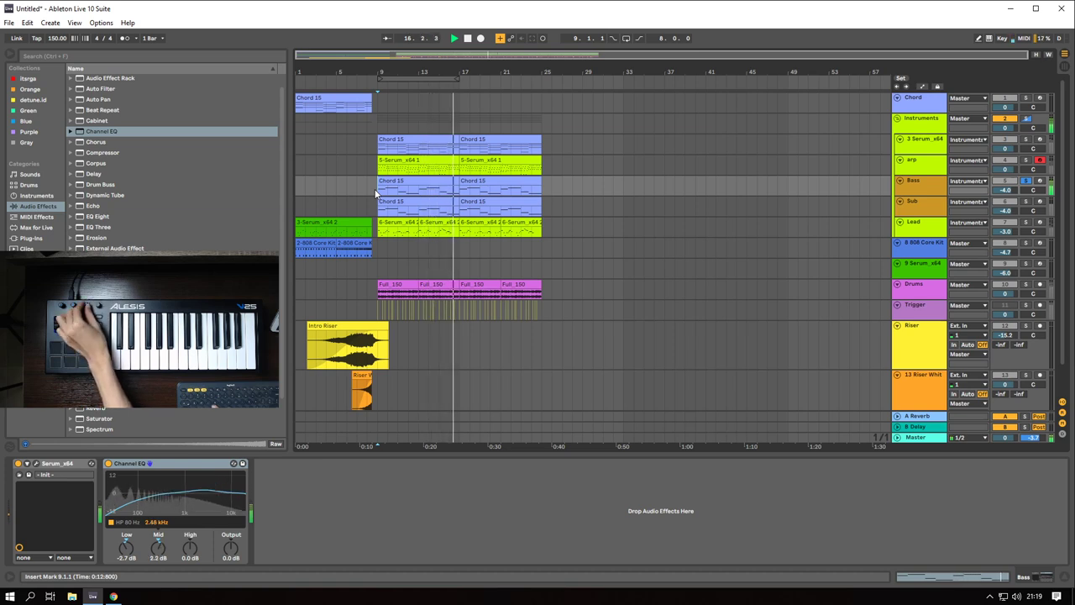
key(space)
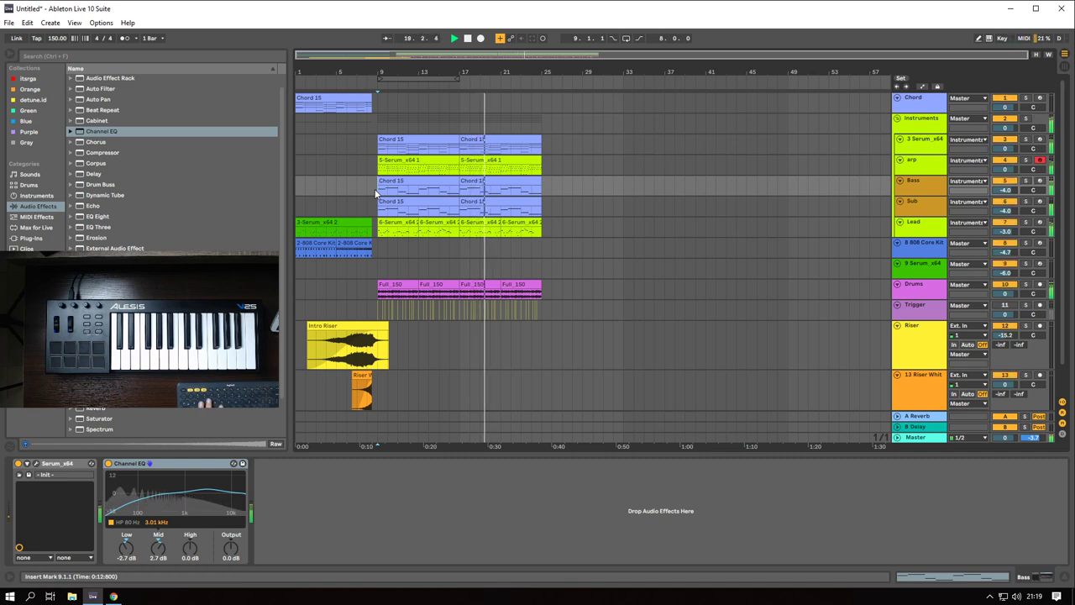
- Solo the 3 Serum, arp and Lead tracks to hear the three layers together in the drop
click(939, 169)
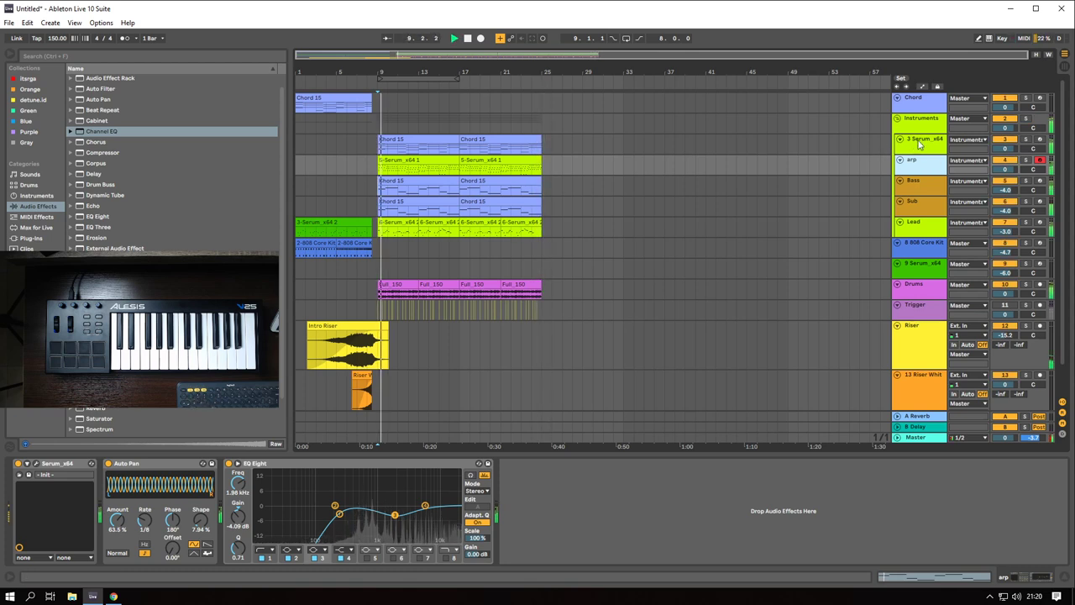
key(Up)
click(930, 169)
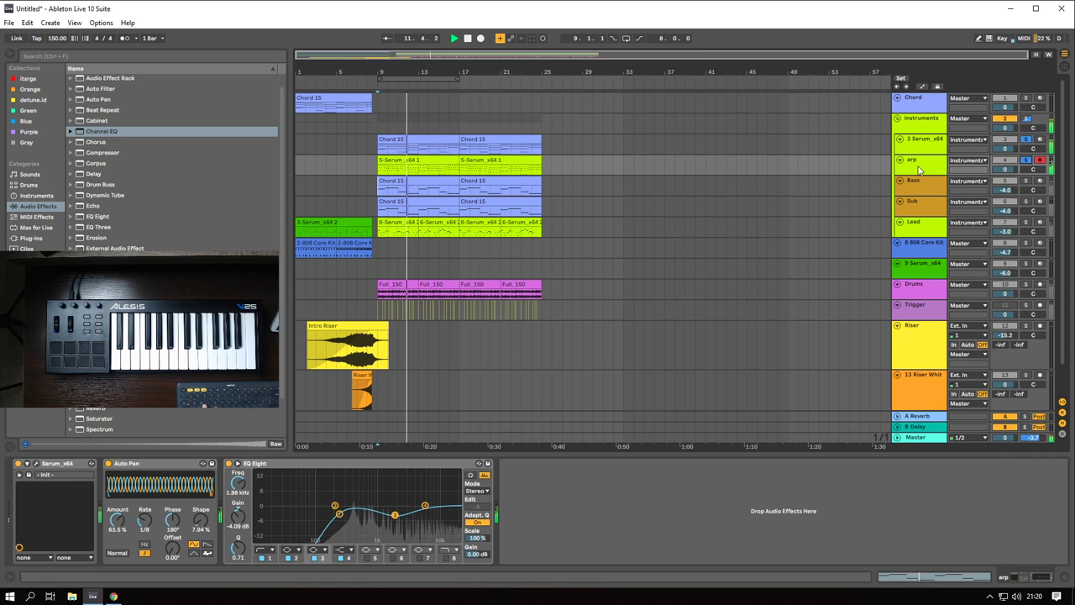
click(951, 233)
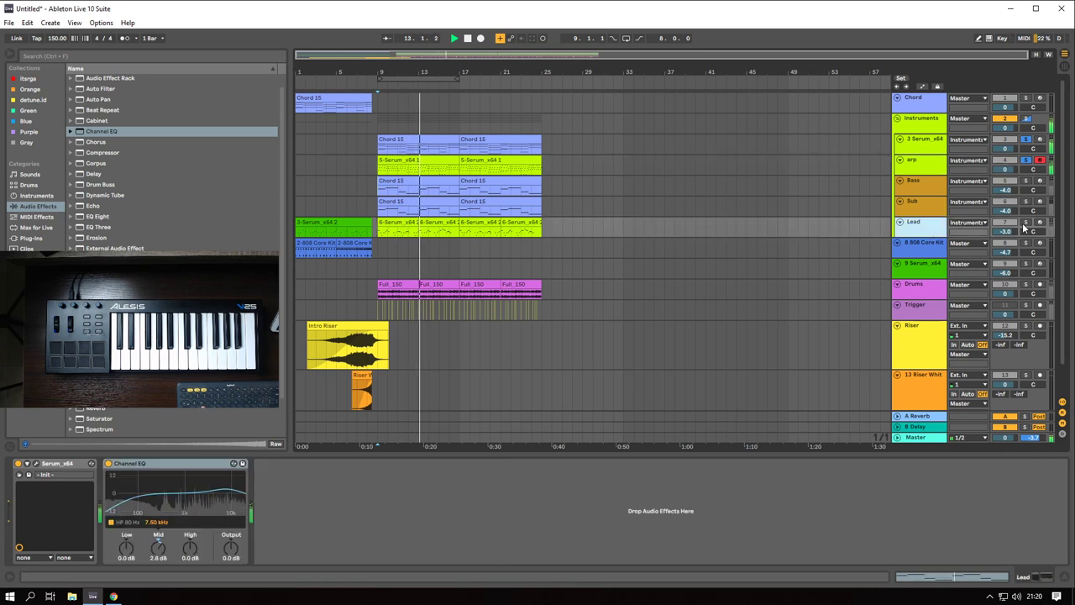
ctrl+click(1026, 222)
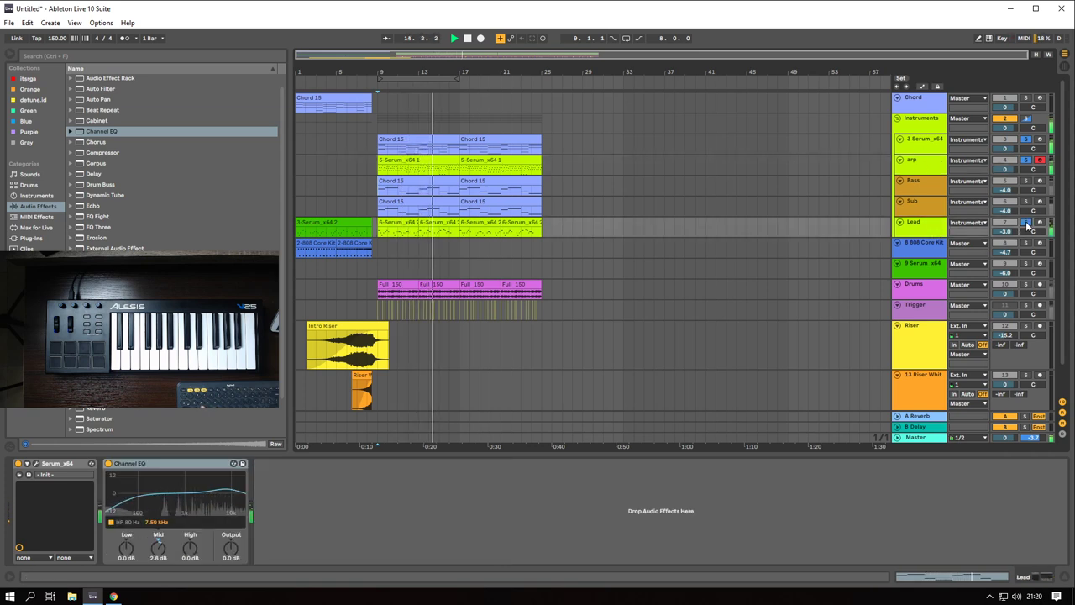
- Enable the delay in the Lead track's Serum effects, place it between compressor and reverb, and set its filter to 747 and 0.8
click(929, 231)
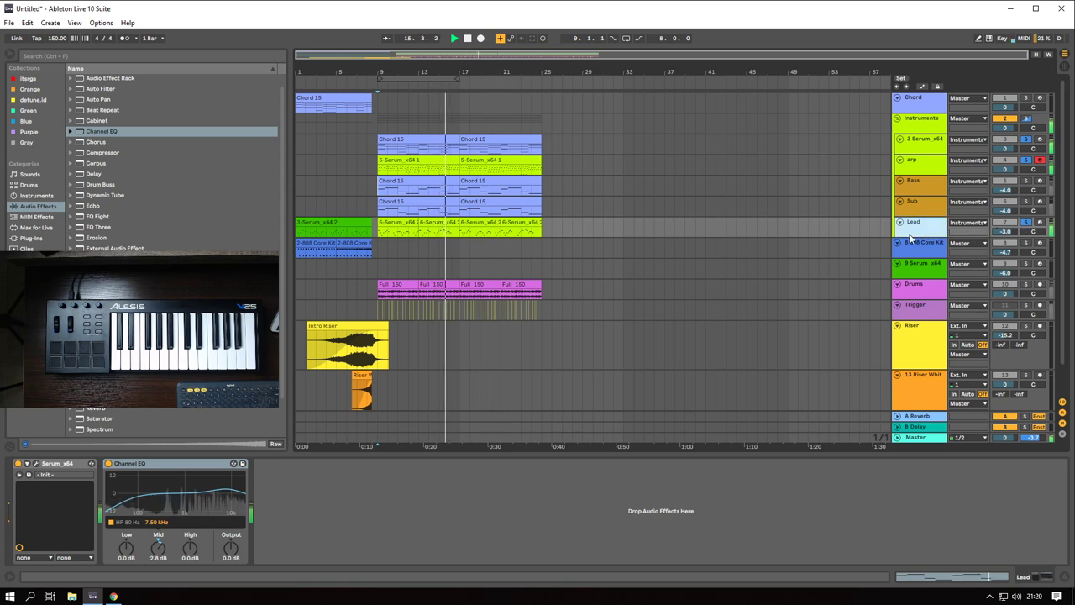
click(36, 464)
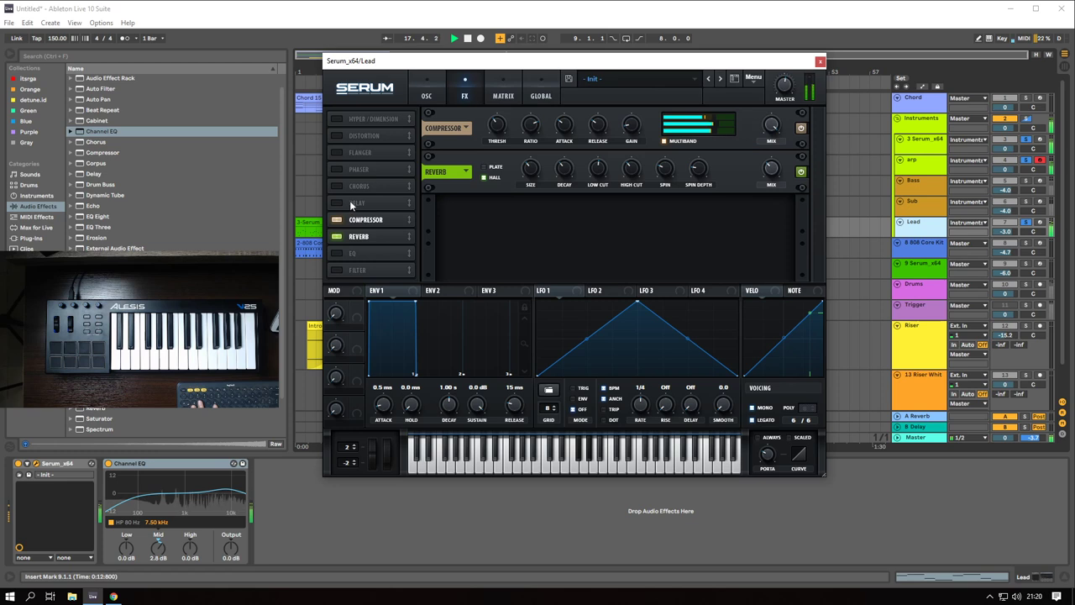
click(337, 203)
drag(373, 203, 373, 227)
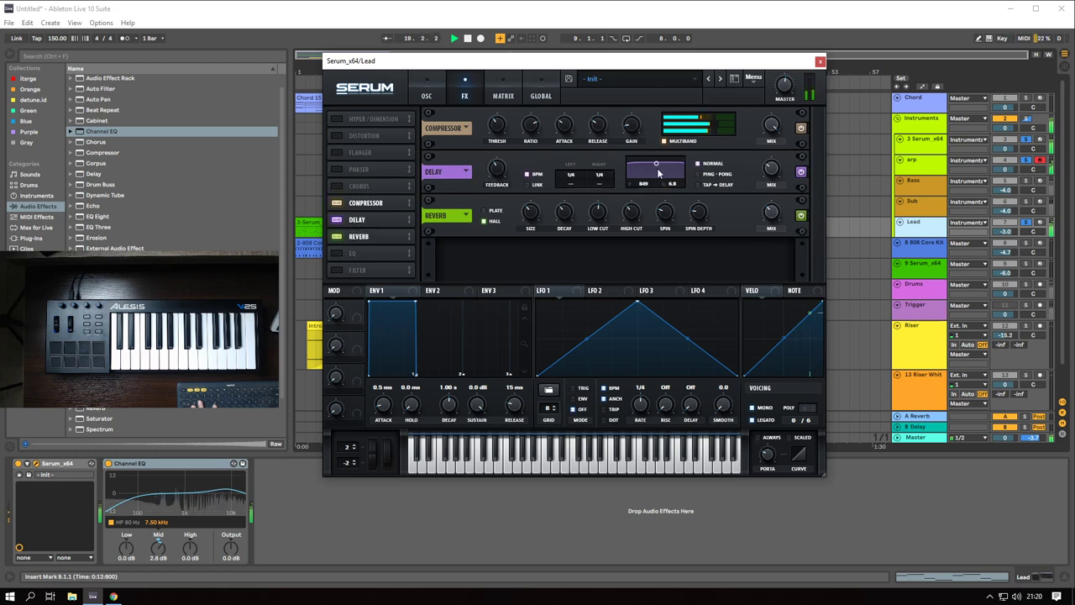
drag(597, 177, 571, 178)
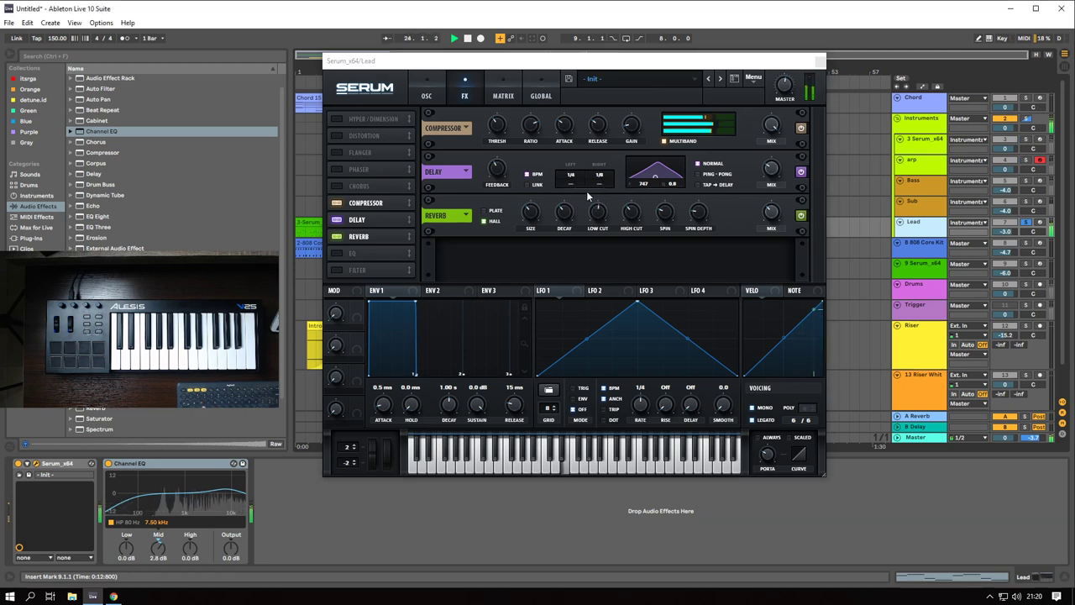
- Stop playback, arm the Lead track, and set the Serum delay to ping-pong mode with its mix at 39%
key(space)
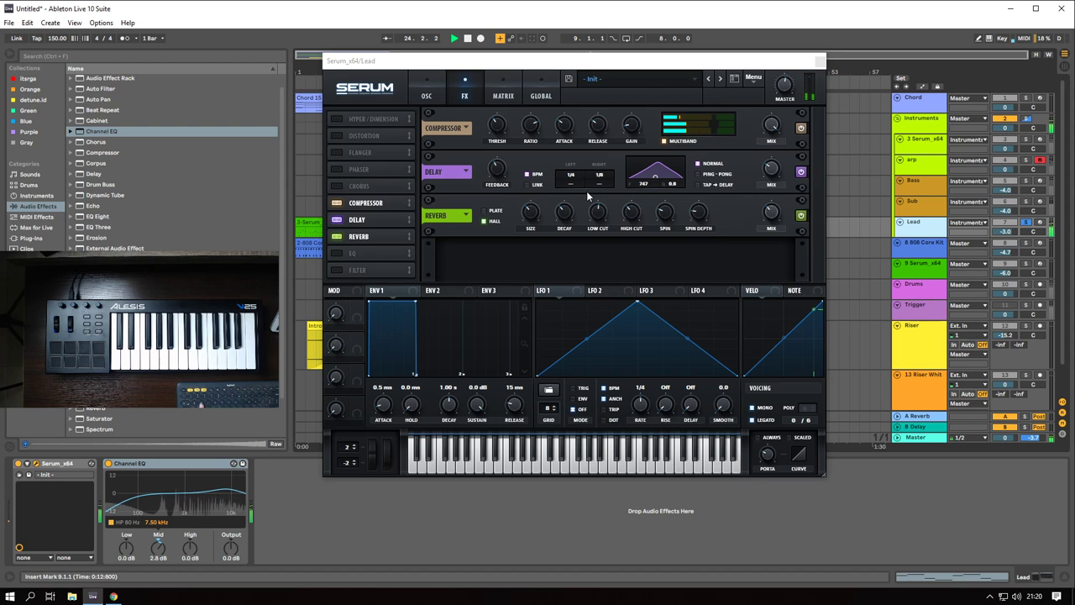
click(1040, 223)
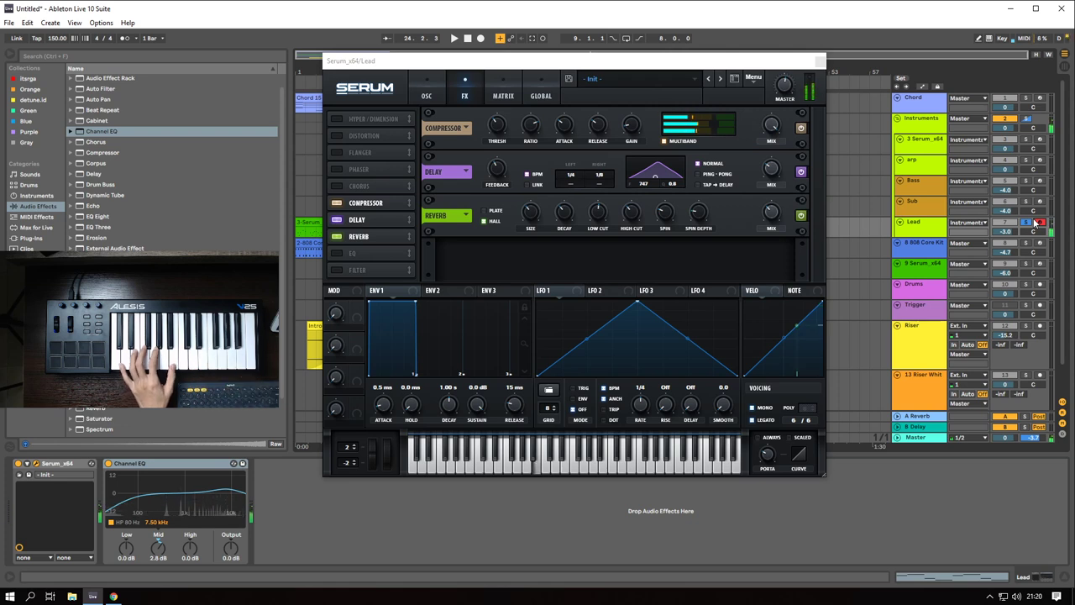
click(777, 171)
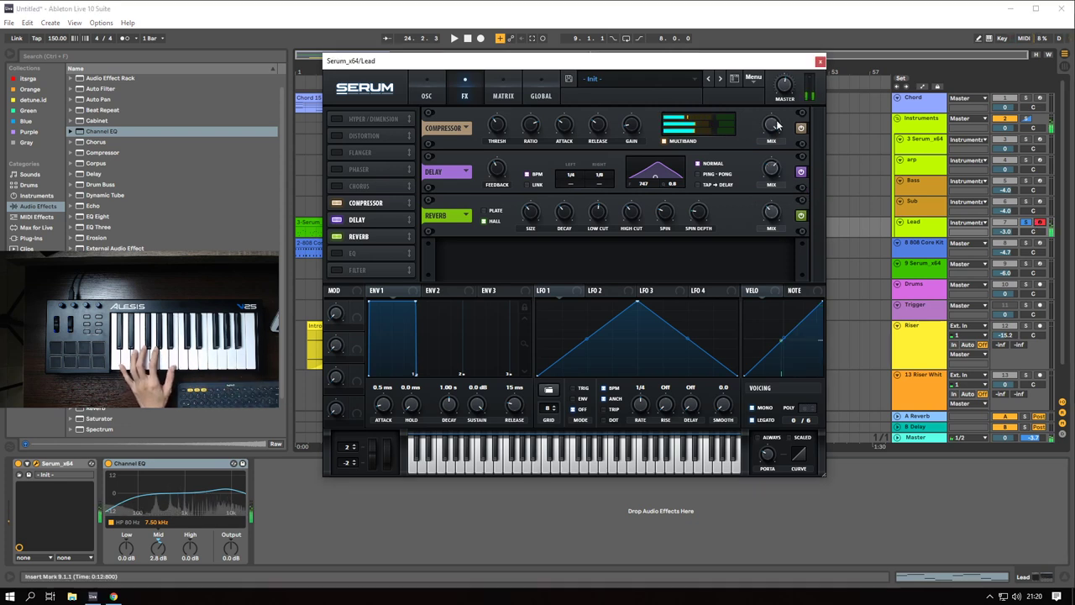
drag(772, 172, 770, 207)
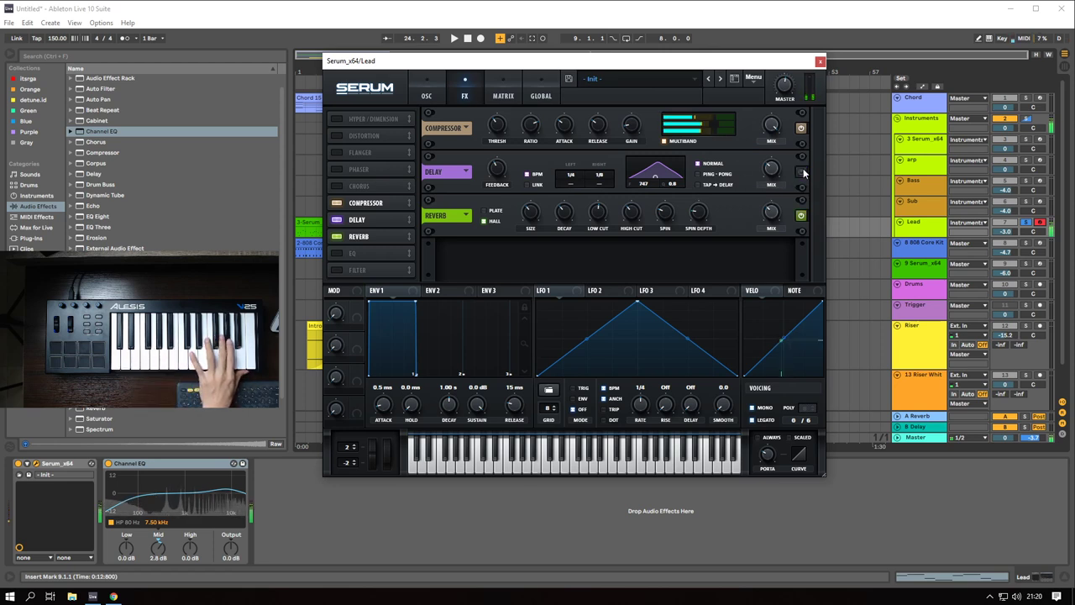
click(710, 175)
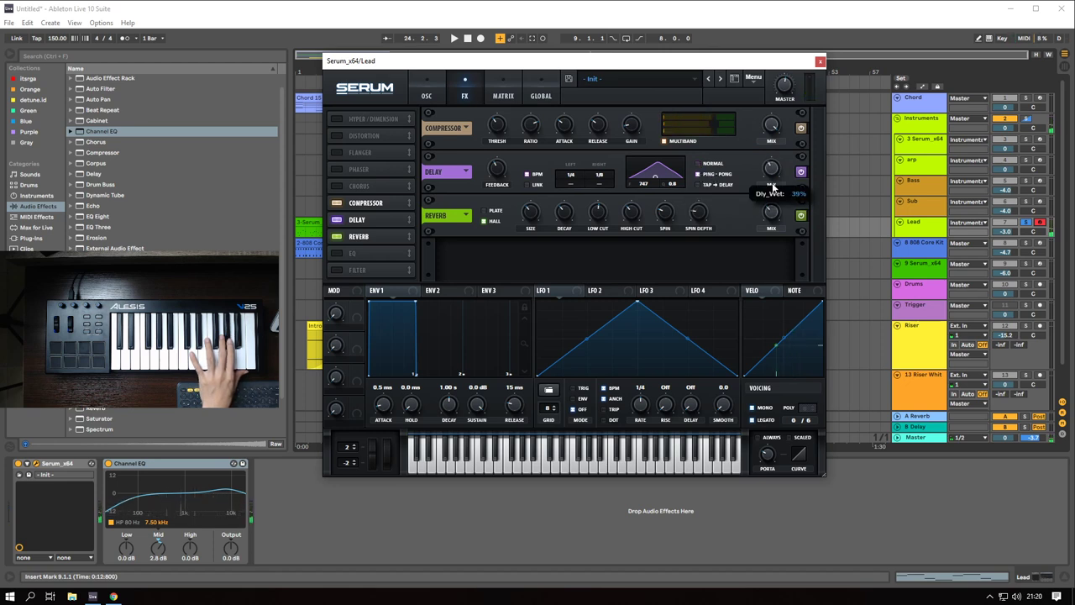
- Play the full mix from bar 9 to check the new Lead delay and the 3 Serum track's devices
key(space)
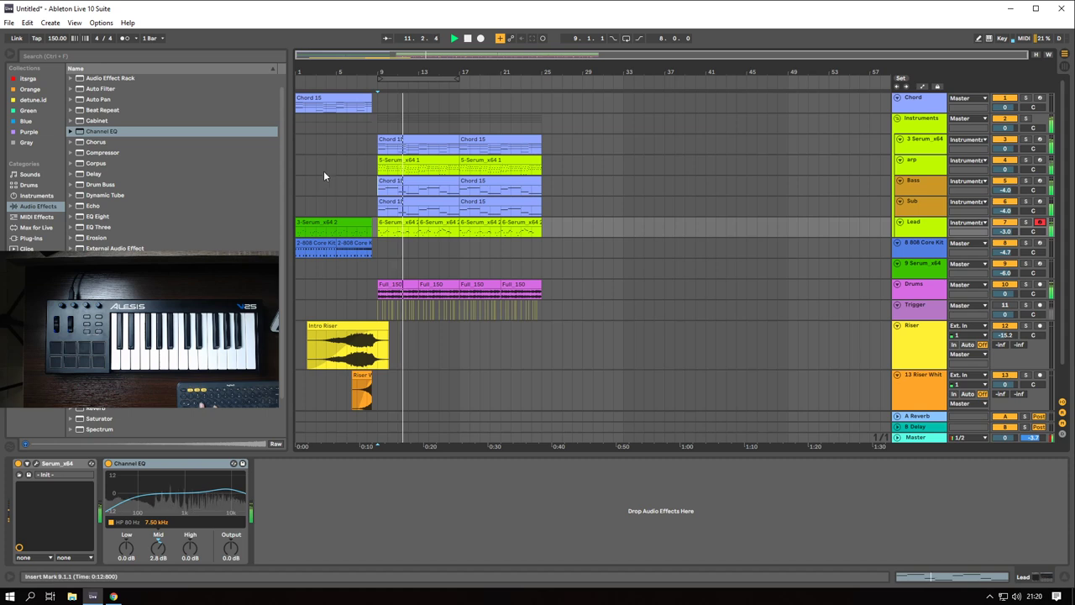
scroll(331, 182, up, 3)
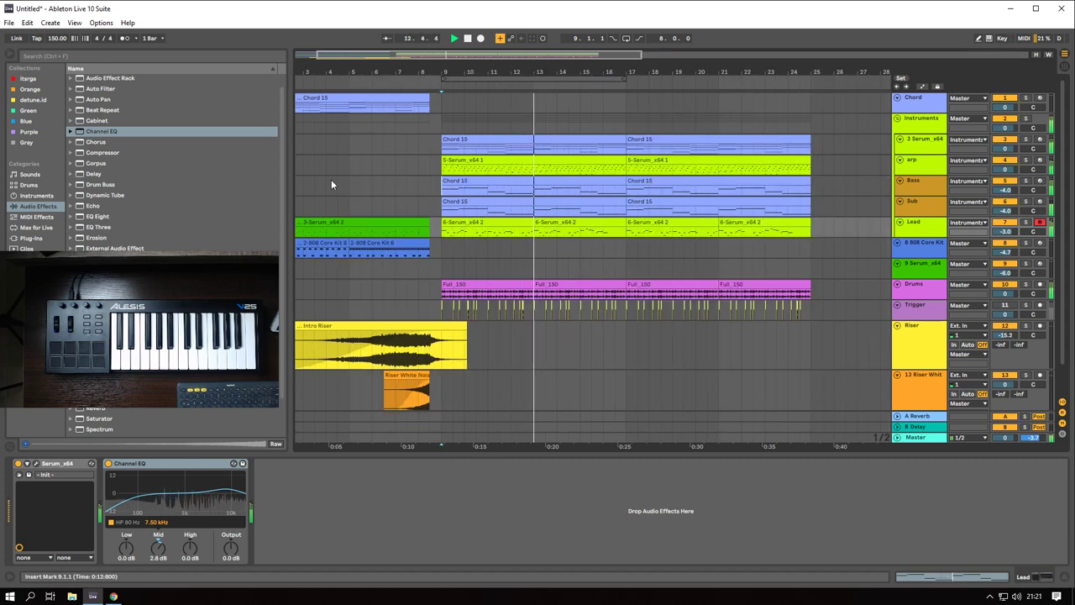
click(923, 145)
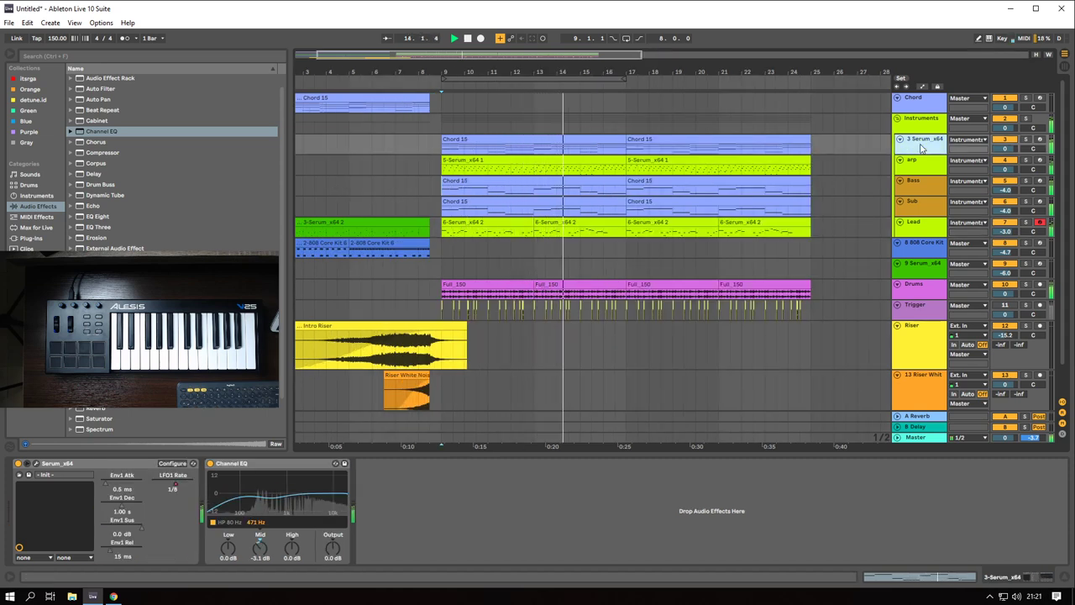
scroll(551, 181, down, 3)
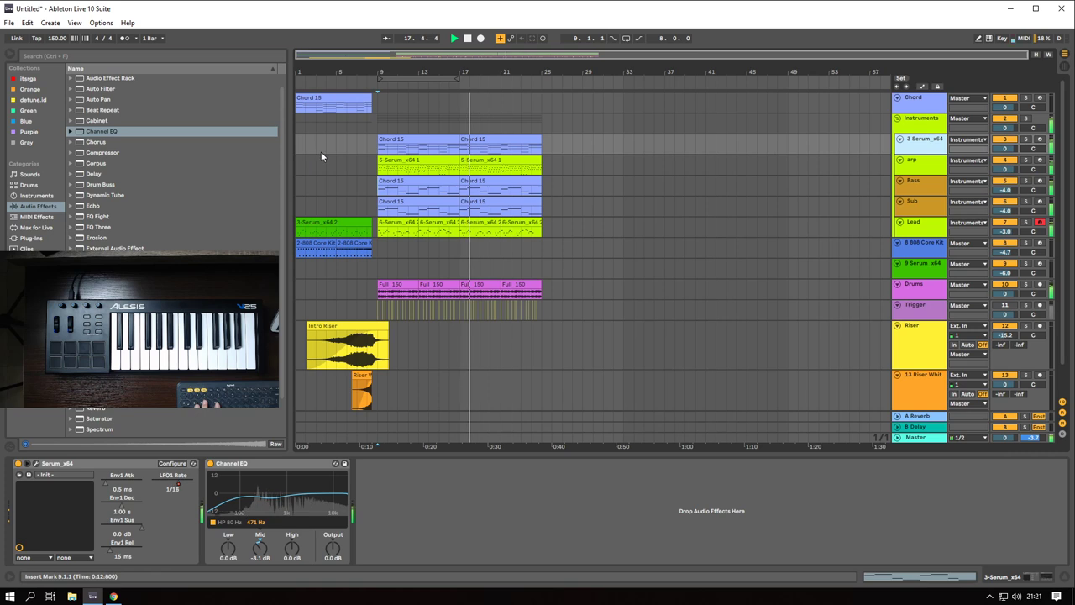
- Insert a MIDI track below the Instruments group and load the PianoJam.adg rack found with a "piano" search, closing its plug-in windows
click(925, 124)
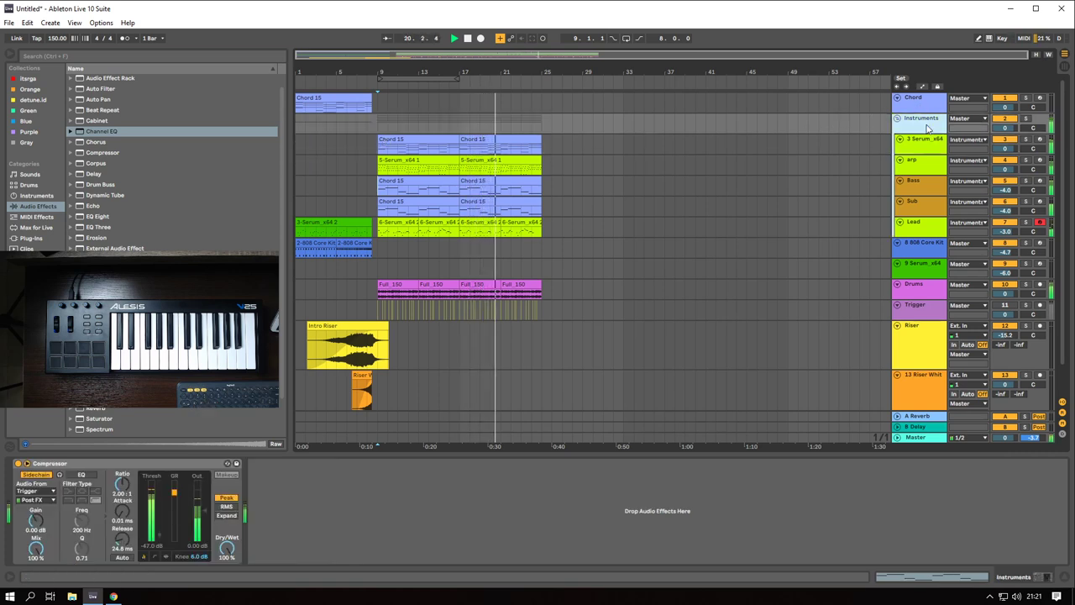
key(ctrl+shift+t)
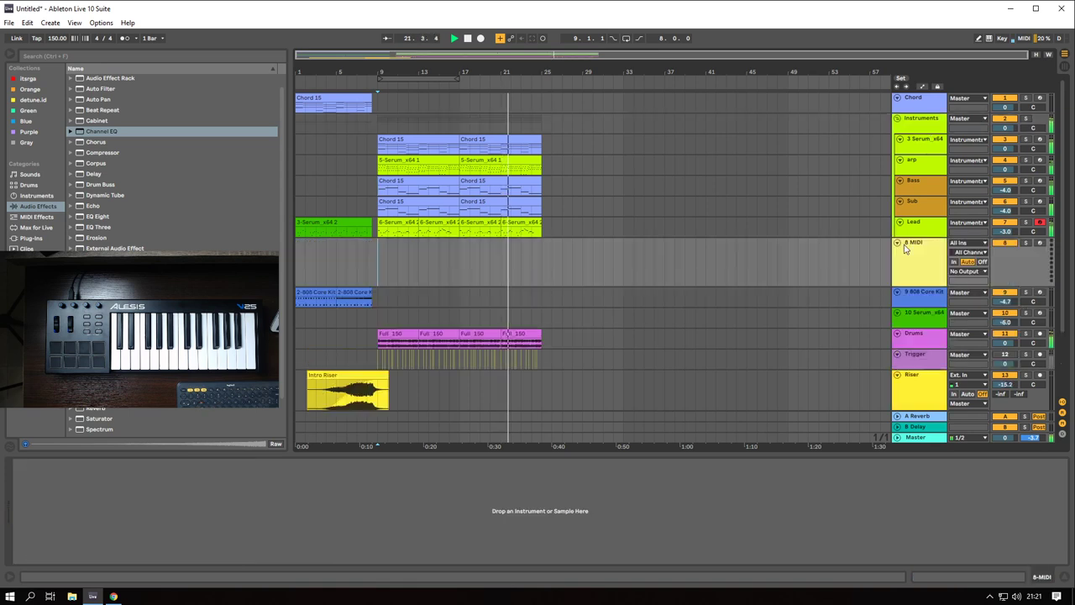
click(36, 55)
text(plan)
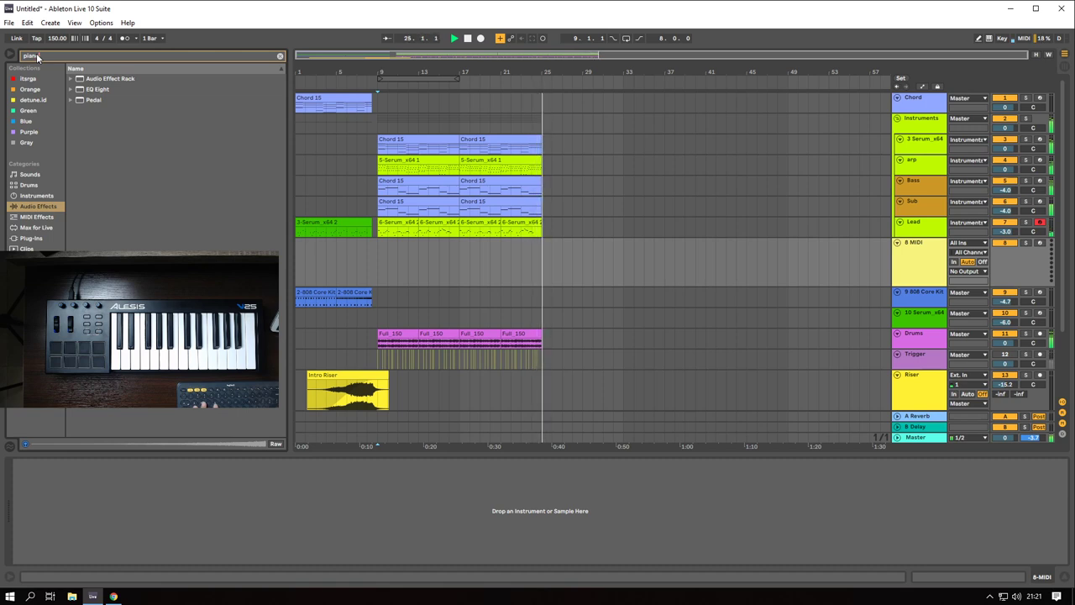
click(37, 196)
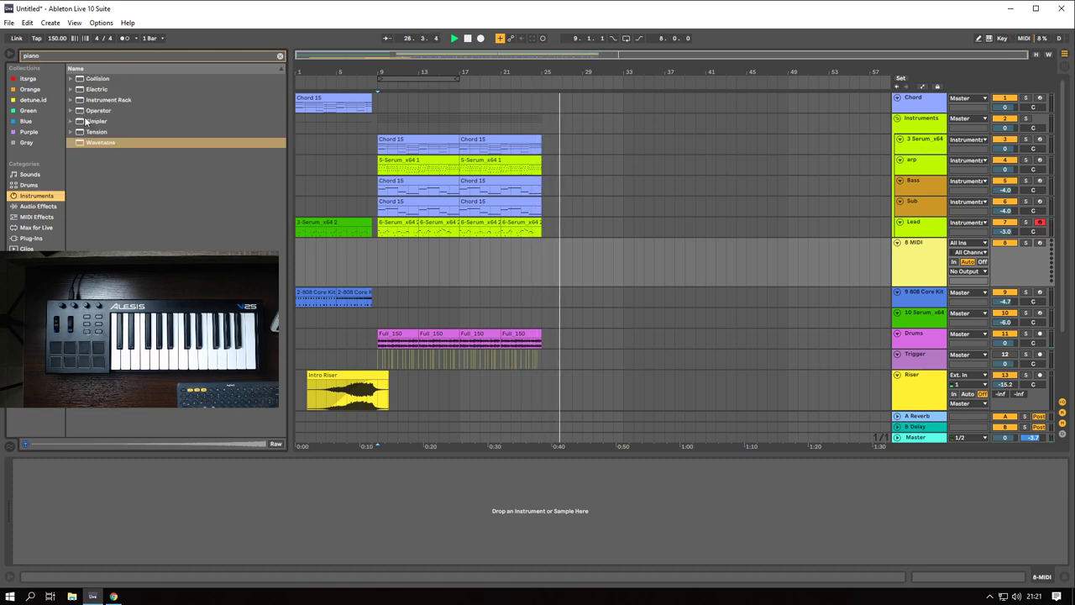
click(77, 100)
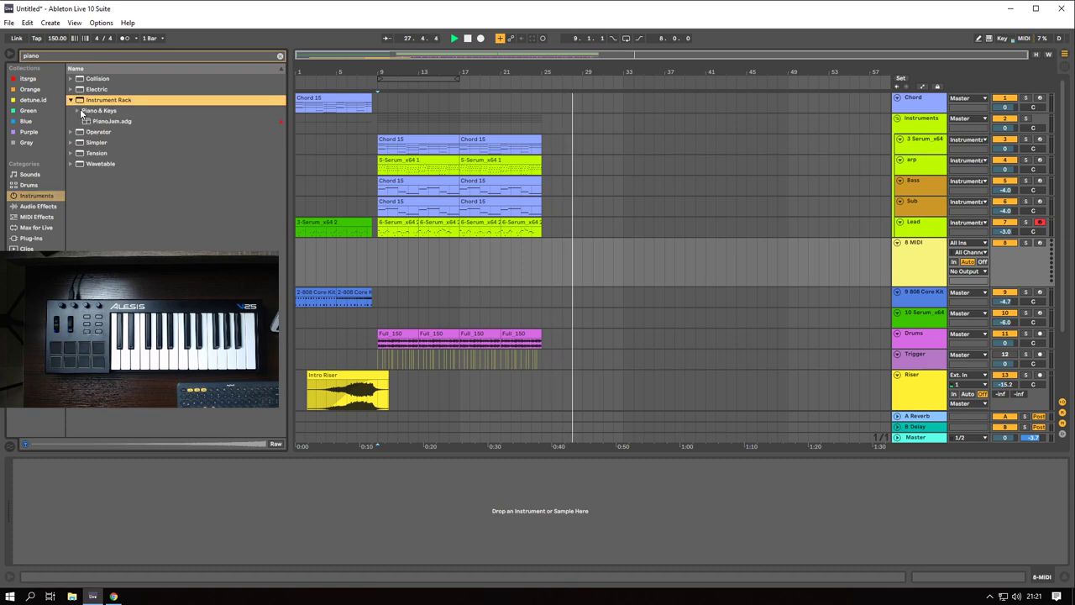
click(98, 124)
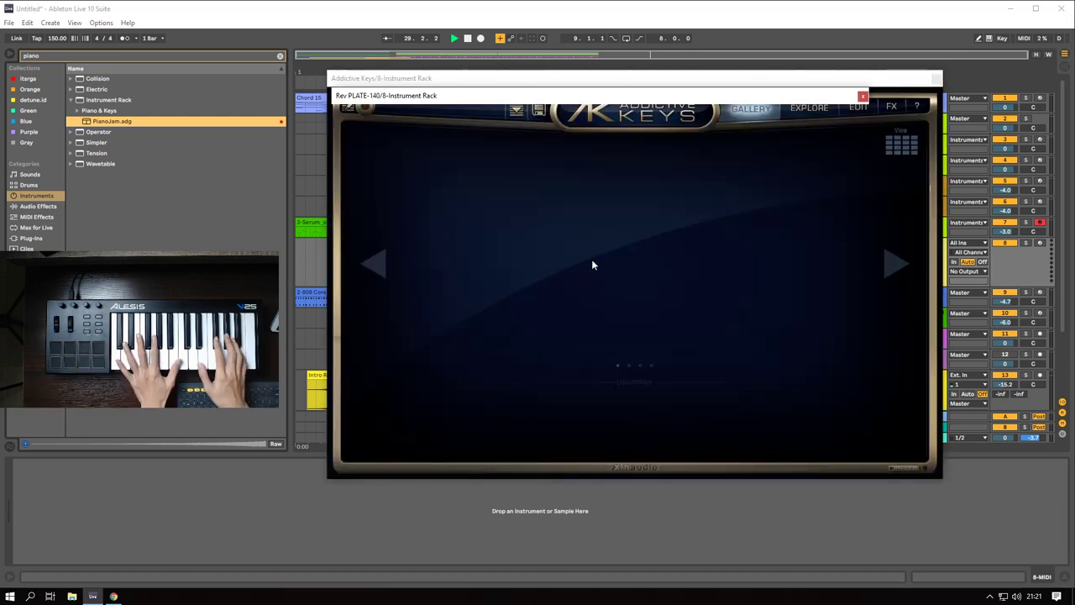
click(863, 96)
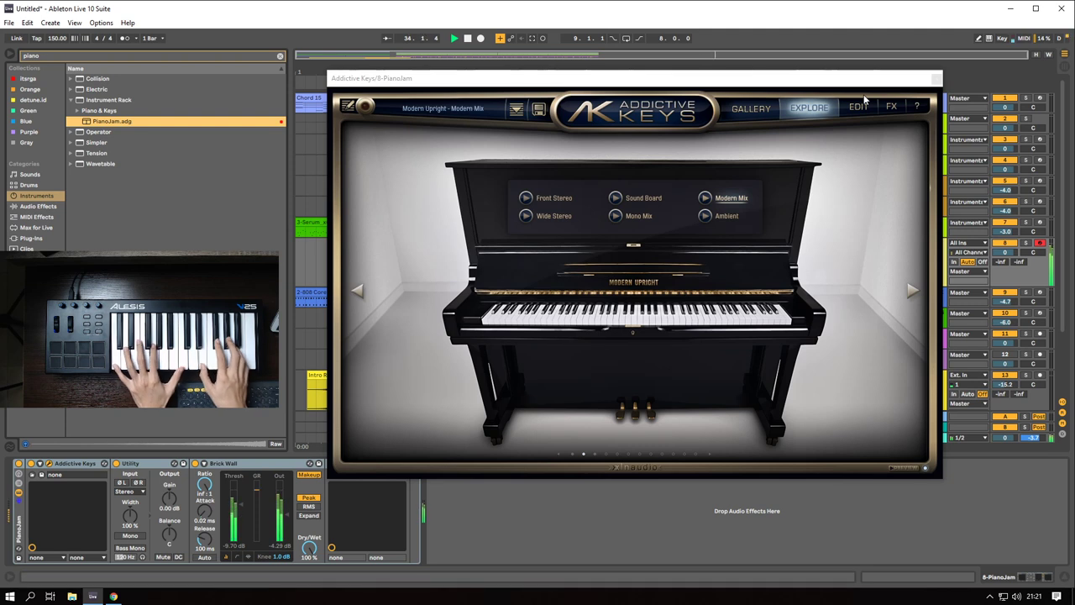
click(940, 79)
click(938, 79)
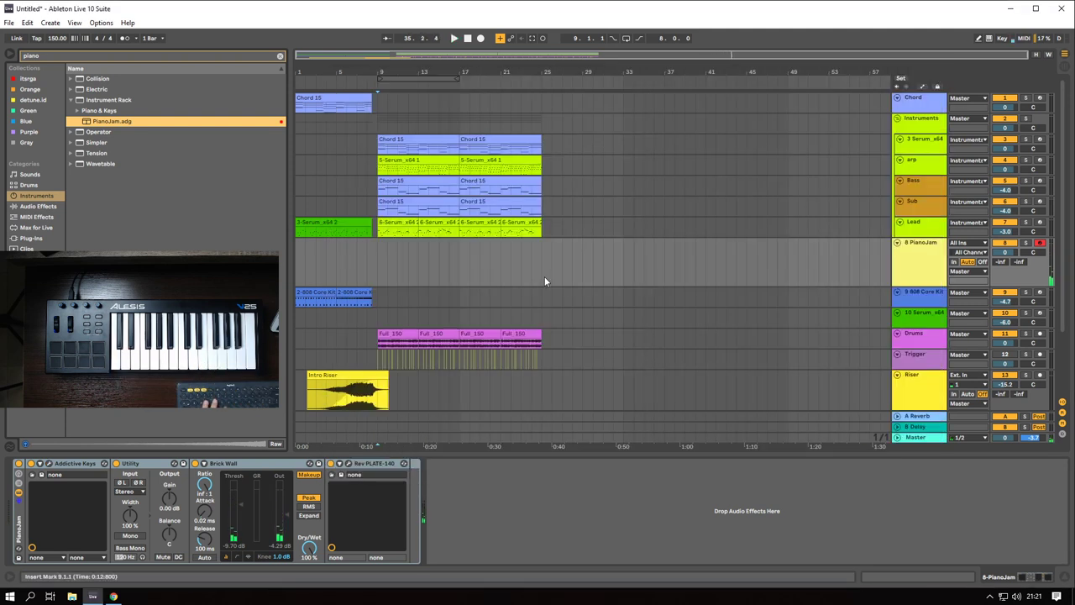
- Record a piano clip on the PianoJam track with punch-in and punch-out from bar 25 to bar 33, starting at bar 19
click(503, 266)
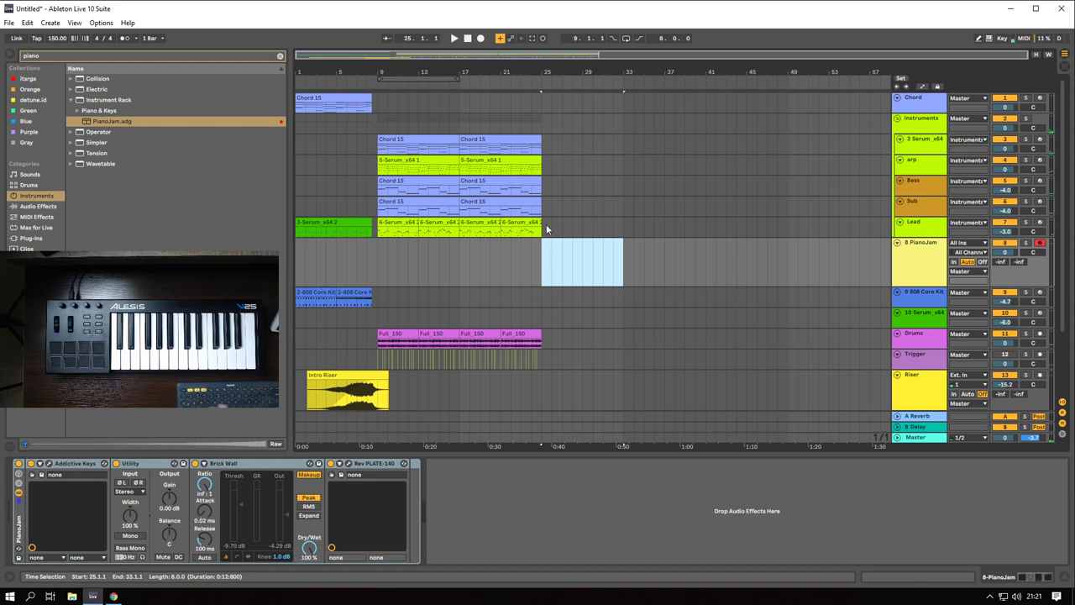
key(ctrl+l)
click(626, 39)
click(542, 252)
click(481, 272)
key(F9)
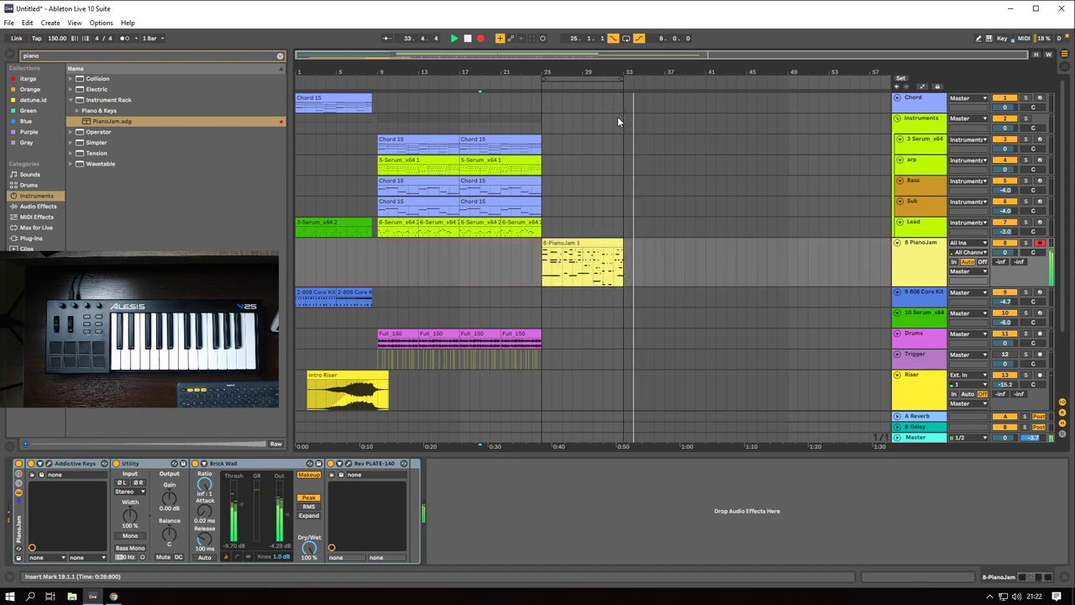
- Play back the recorded clip on the PianoJam track from bar 25 and delete it
key(space)
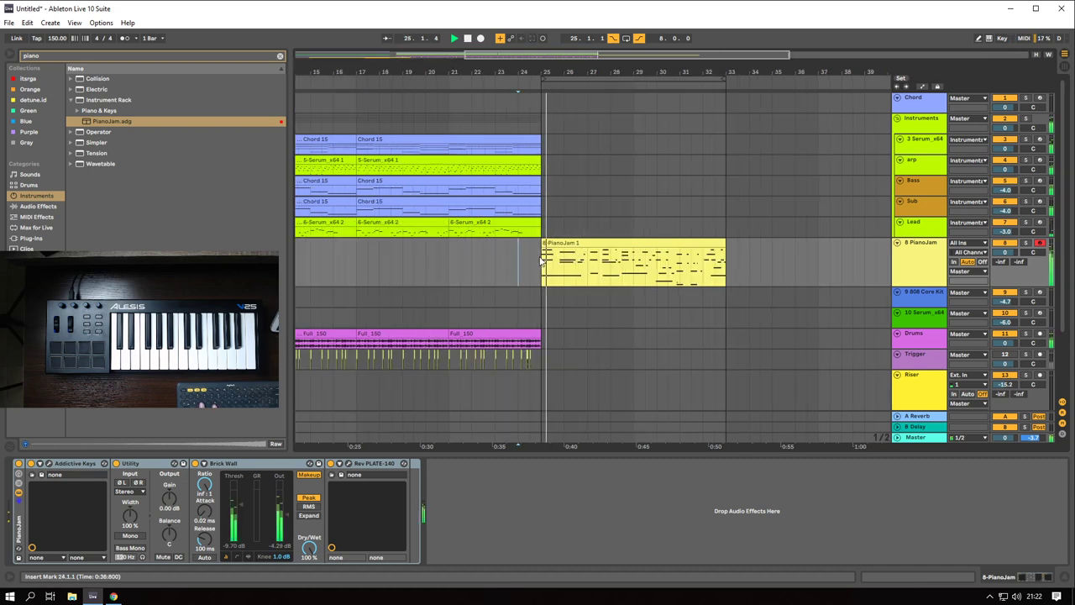
click(571, 243)
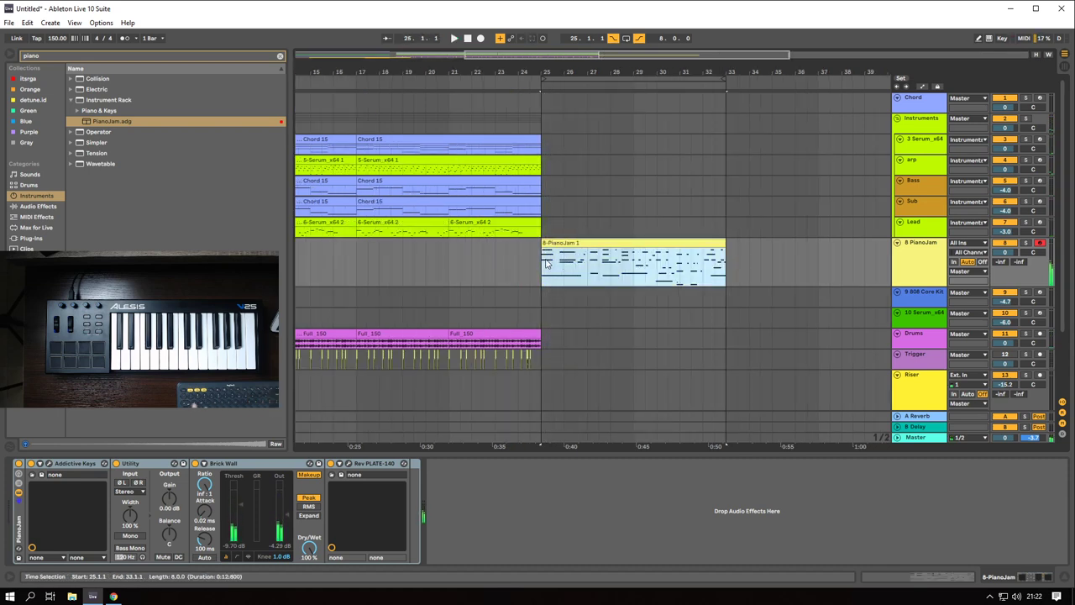
click(528, 256)
key(space)
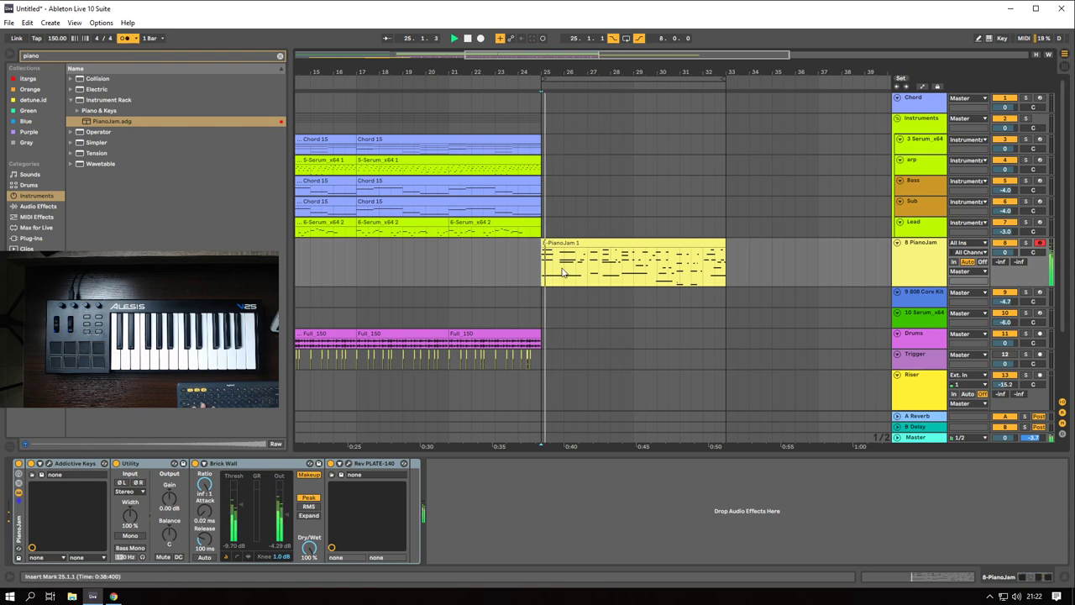
click(553, 263)
key(Delete)
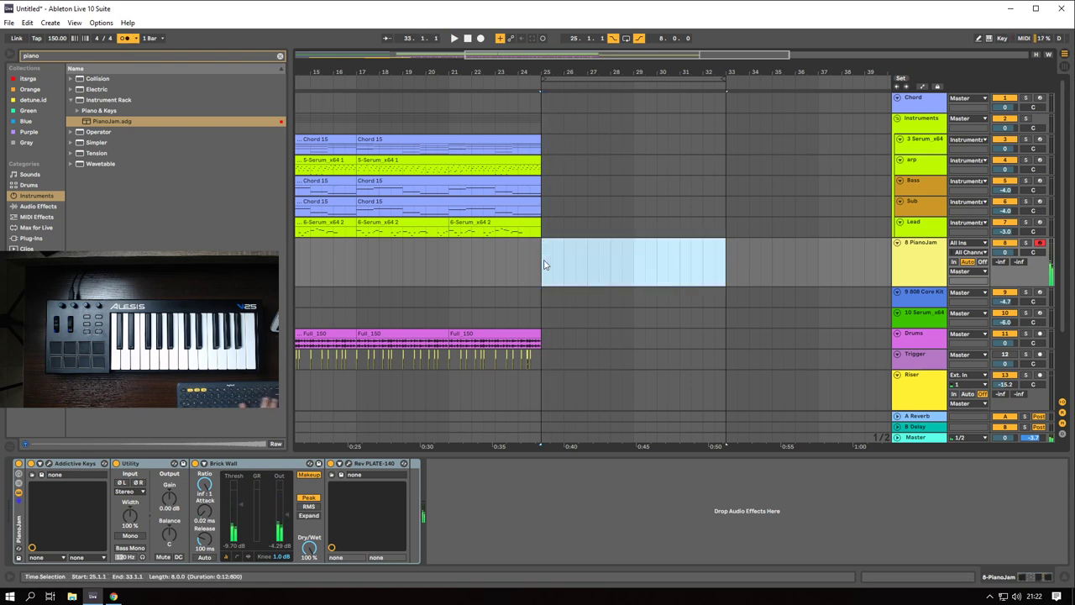
click(542, 260)
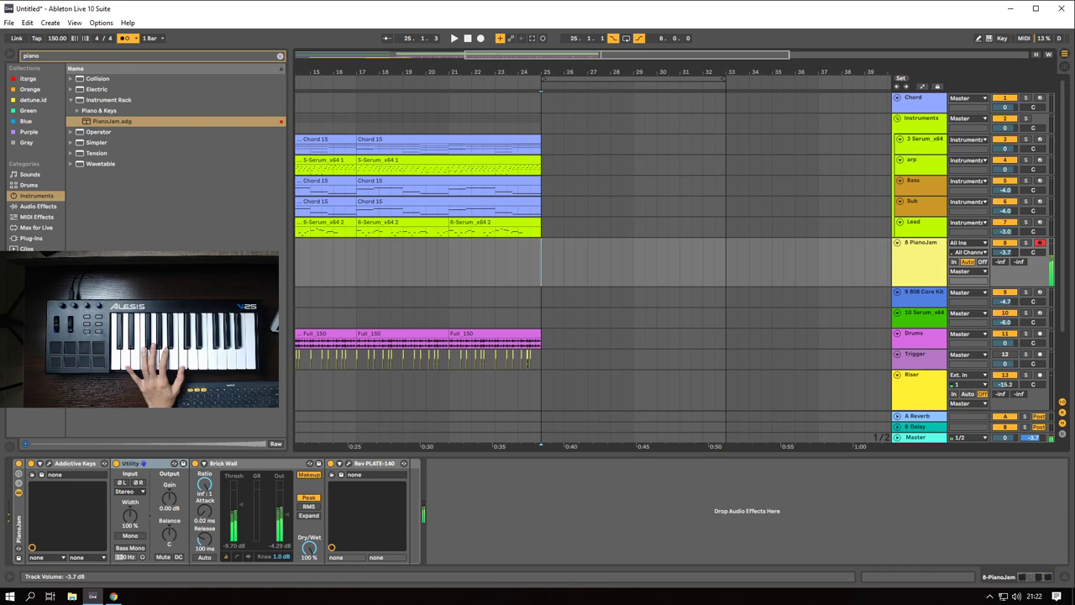
key(space)
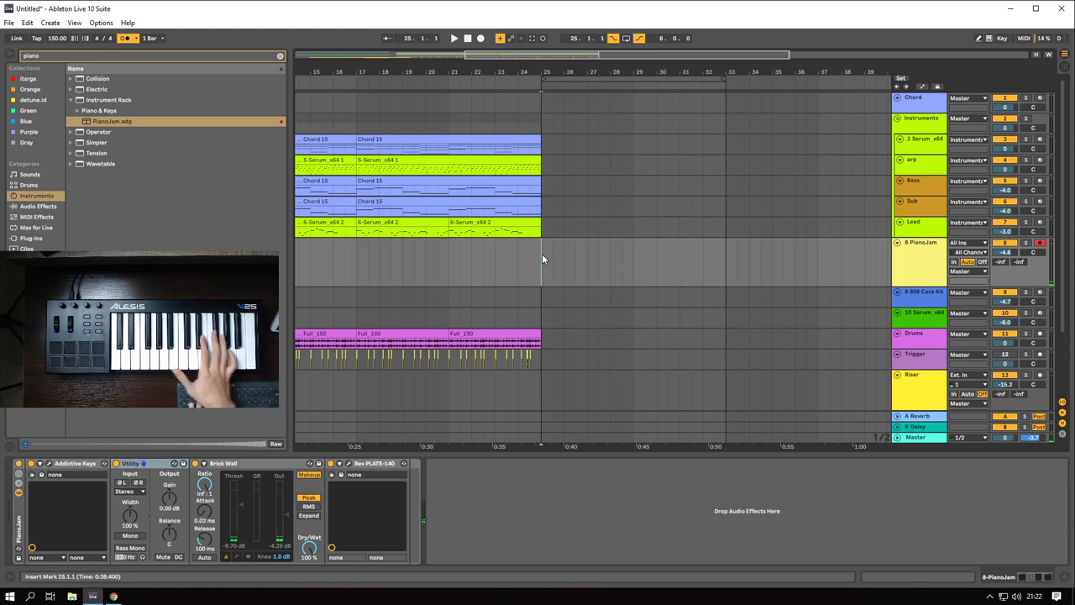
- Copy the 3 Serum track's Chord 15 clip from bar 9 to the PianoJam track at bar 25, and play it soloed
scroll(542, 254, down, 3)
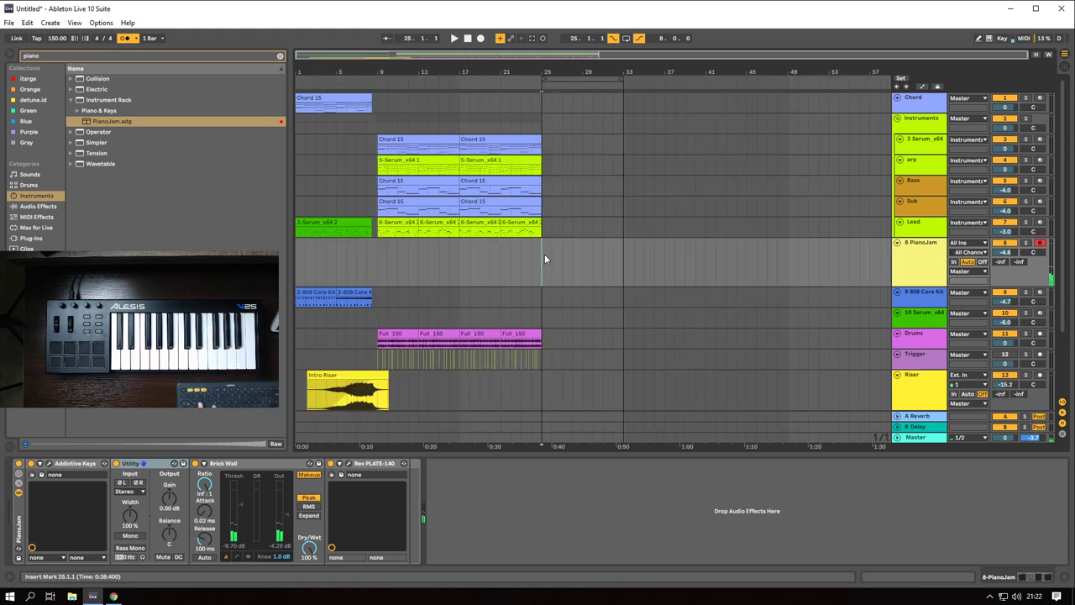
drag(397, 141, 572, 260)
key(s)
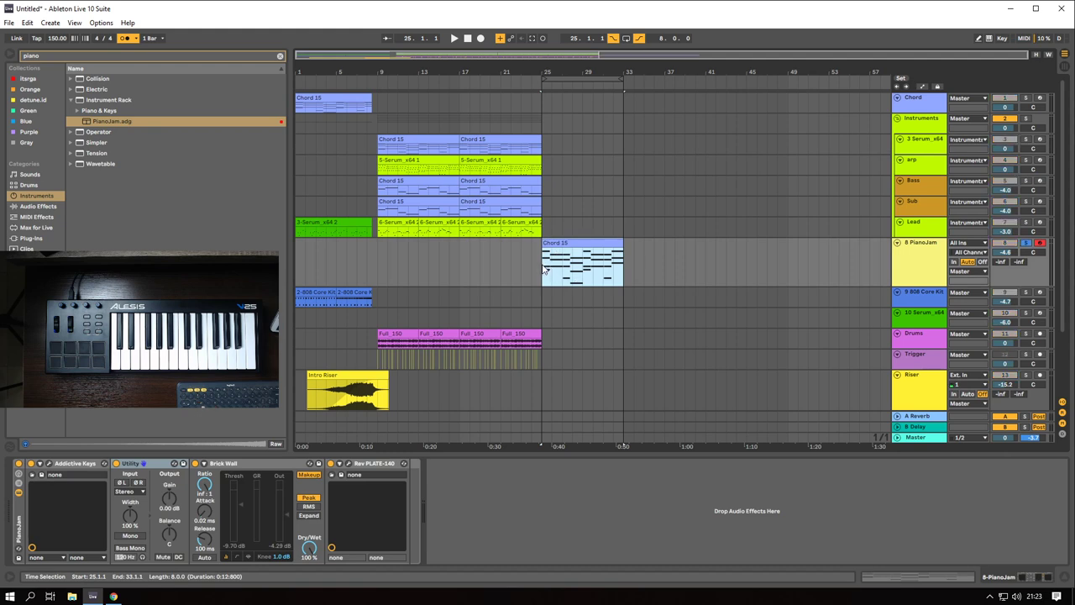
click(540, 269)
key(space)
scroll(523, 260, up, 3)
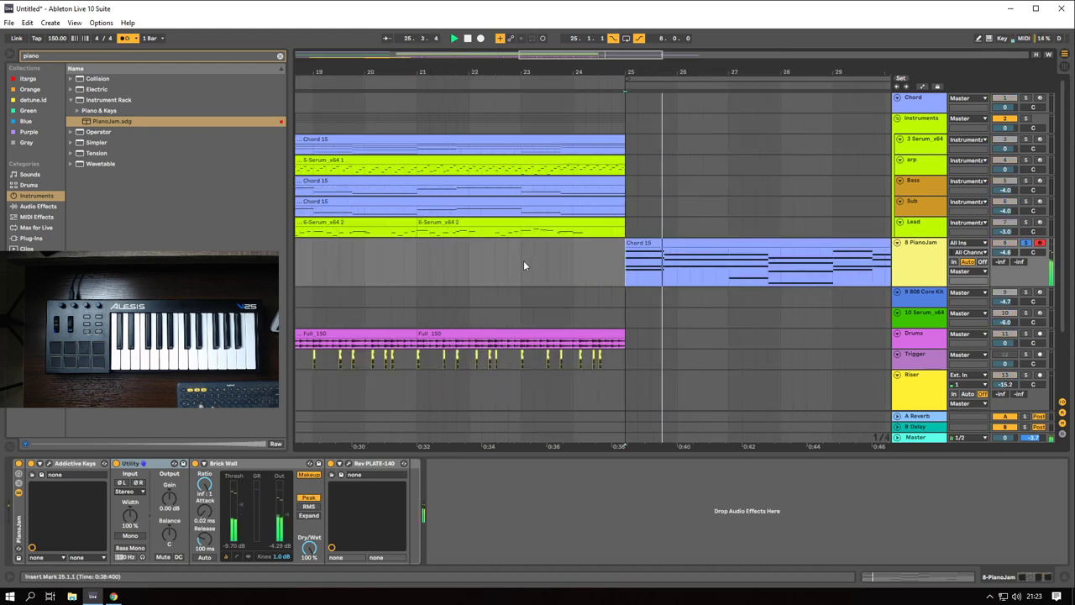
key(space)
key(space)
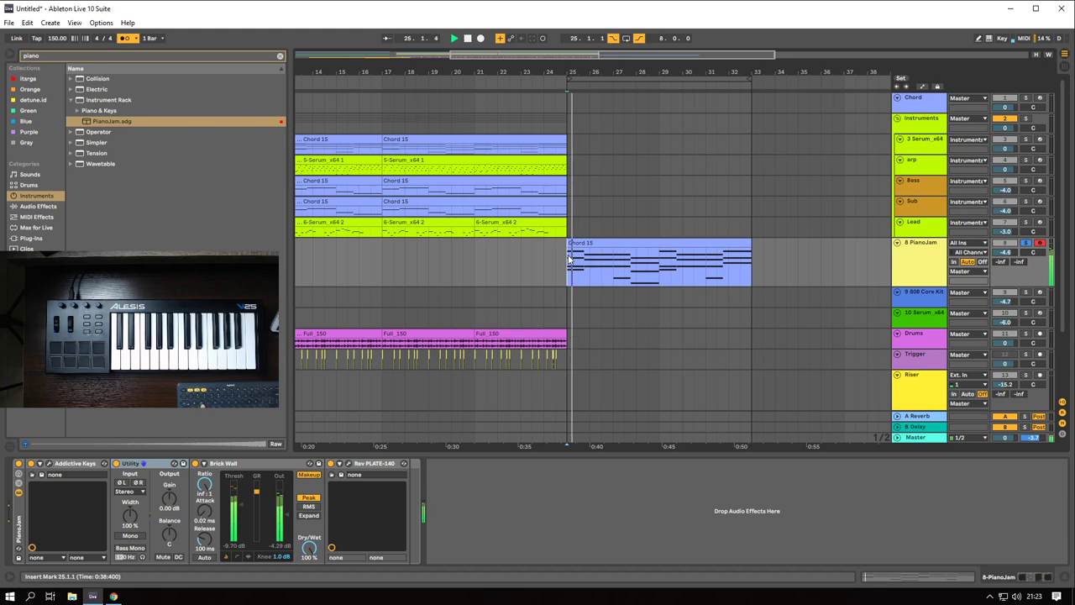
- Stretch the PianoJam track's Chord 15 clip to double its length, 16 bars, and play it from bar 25
double_click(602, 243)
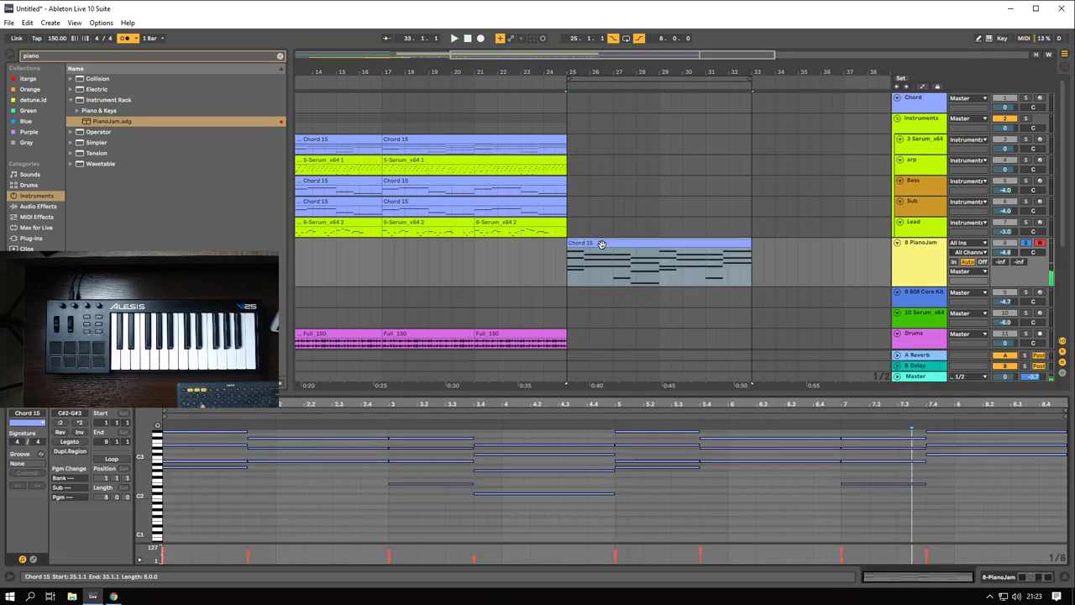
click(59, 423)
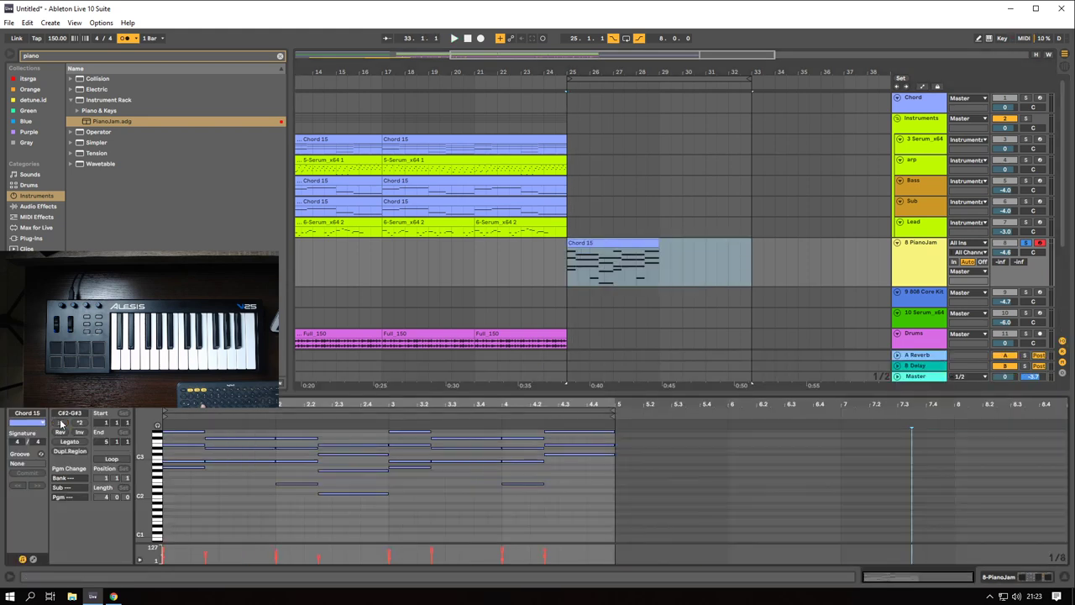
click(78, 423)
click(79, 424)
scroll(547, 254, down, 3)
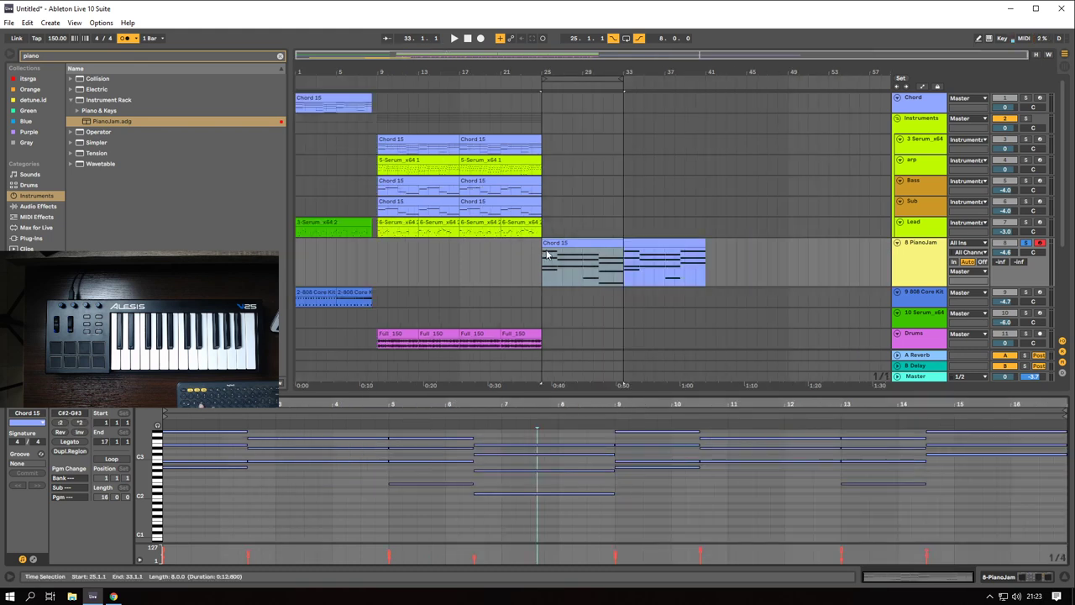
click(646, 244)
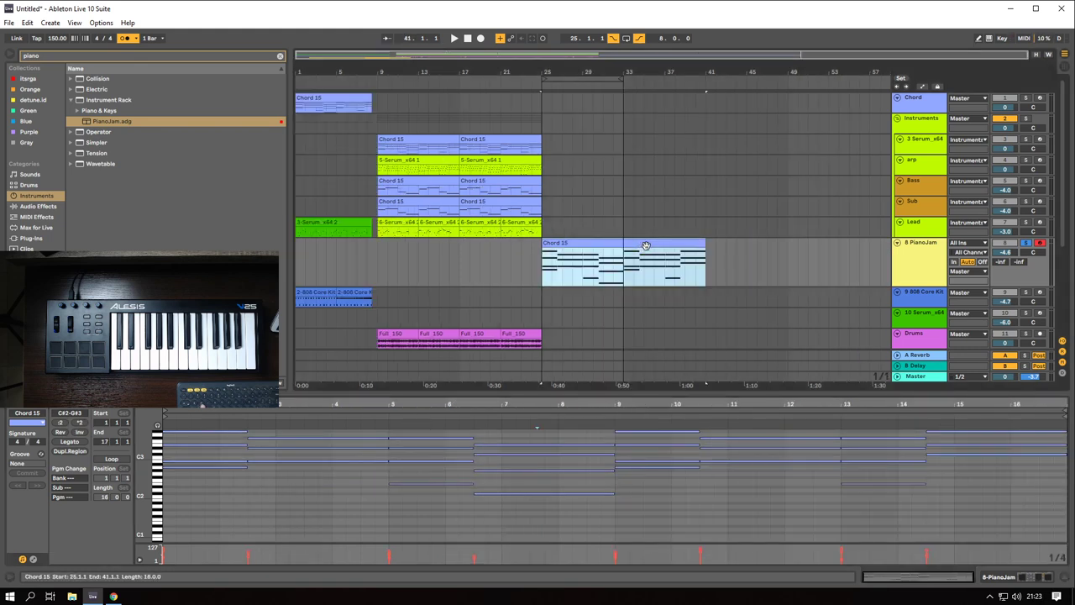
click(543, 274)
scroll(474, 261, up, 3)
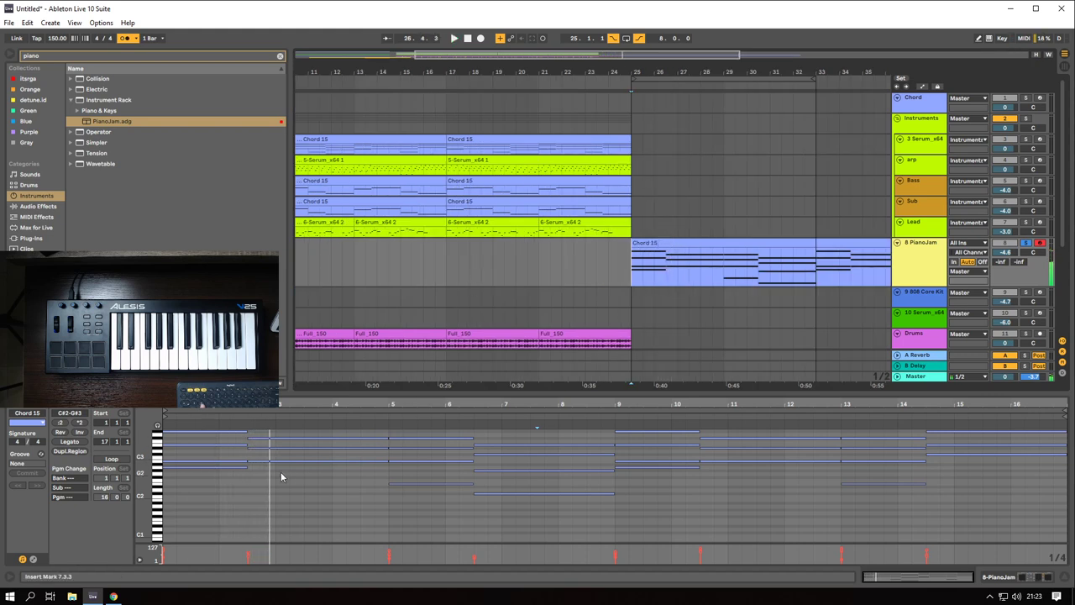
- Shorten the second chord in the piano clip, B2 to F#3, to end at 3.1.1
key(space)
drag(331, 491, 334, 433)
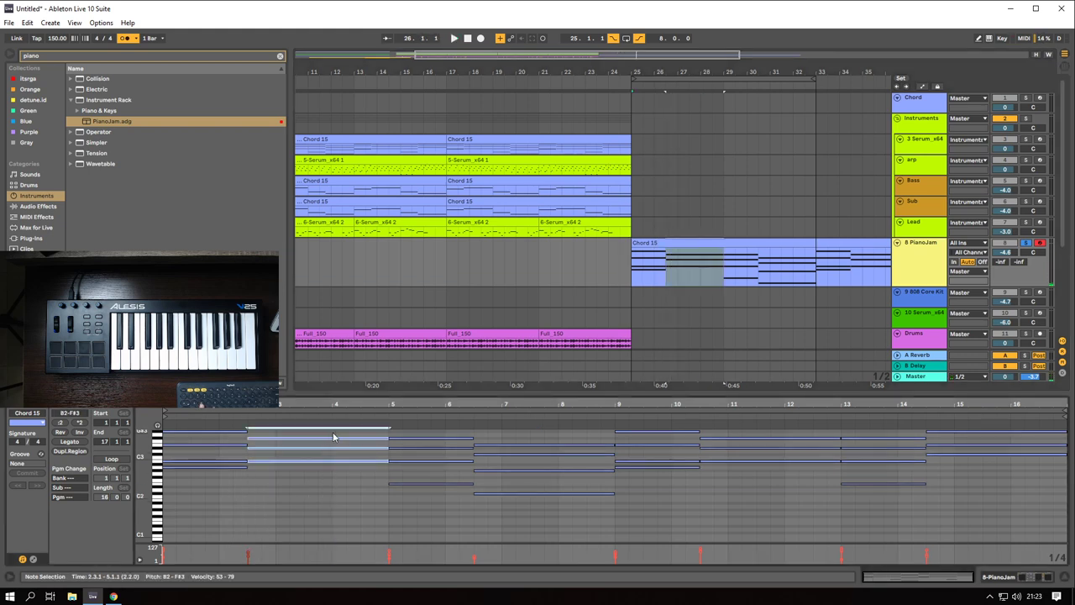
scroll(363, 493, up, 1)
drag(387, 495, 298, 495)
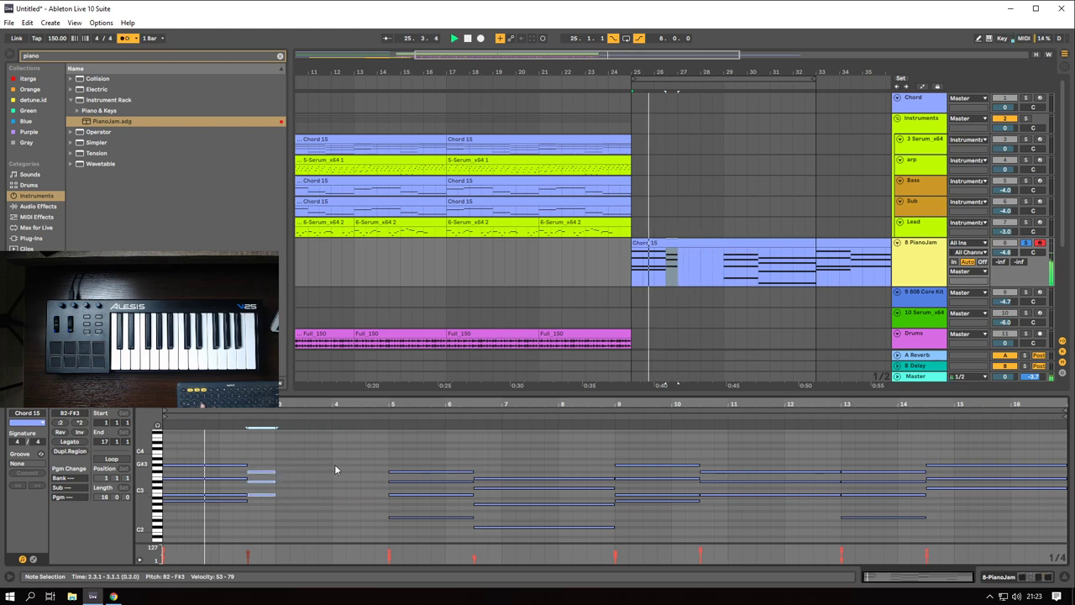
- Unsolo the PianoJam track and play the transition from the end of the drop into the piano clip
click(545, 258)
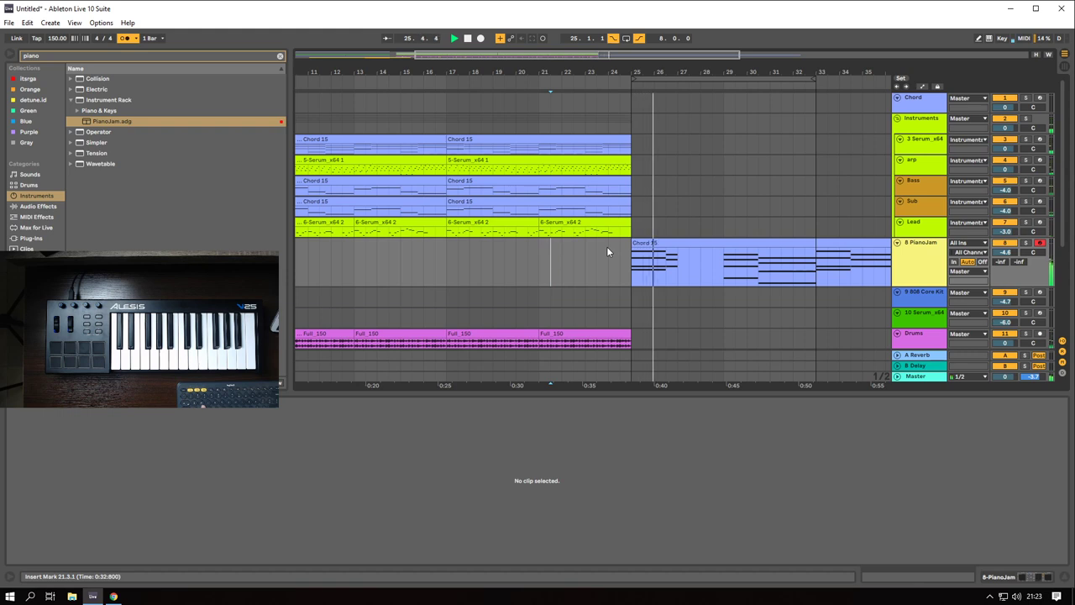
scroll(555, 257, down, 3)
key(space)
key(space)
- Try the piano clip's third chord, E2 to F#3, at 3.1.1 and delete it after listening
click(557, 255)
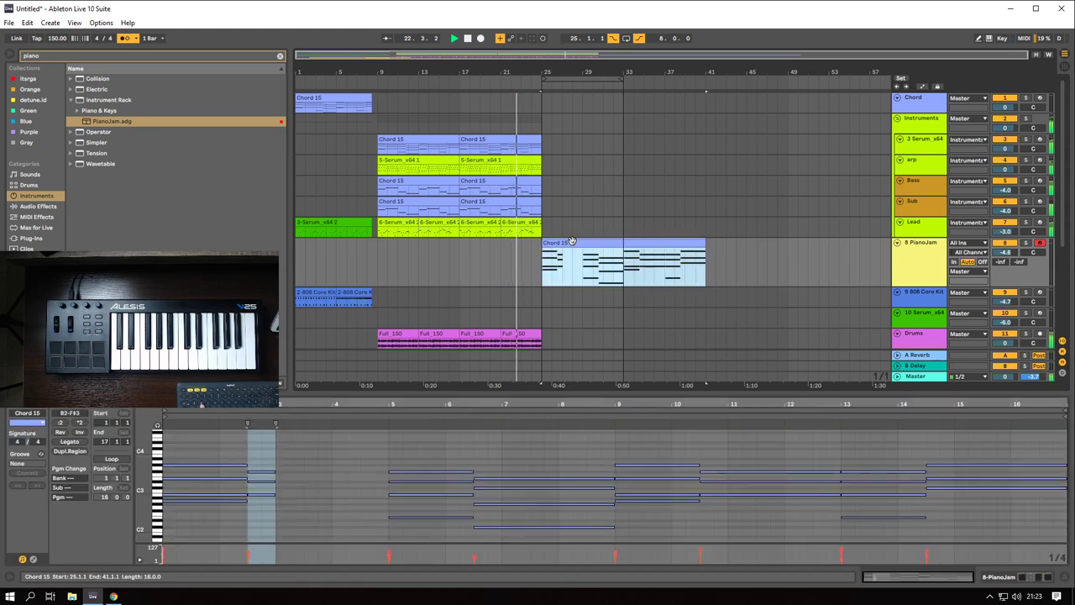
drag(420, 444, 431, 525)
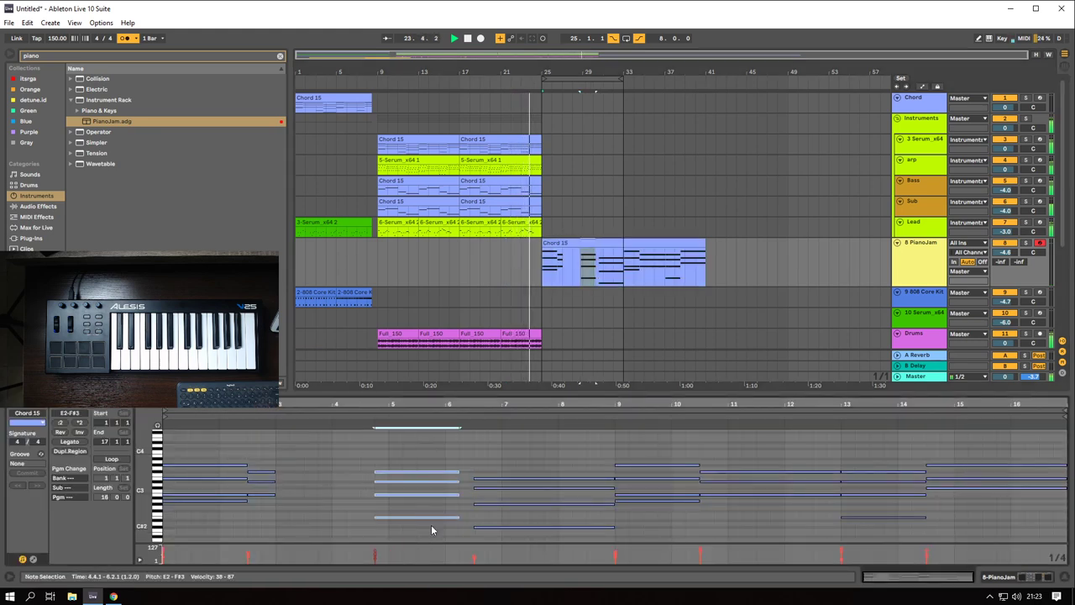
key(Left)
key(Left)
key(space)
drag(359, 517, 390, 518)
key(space)
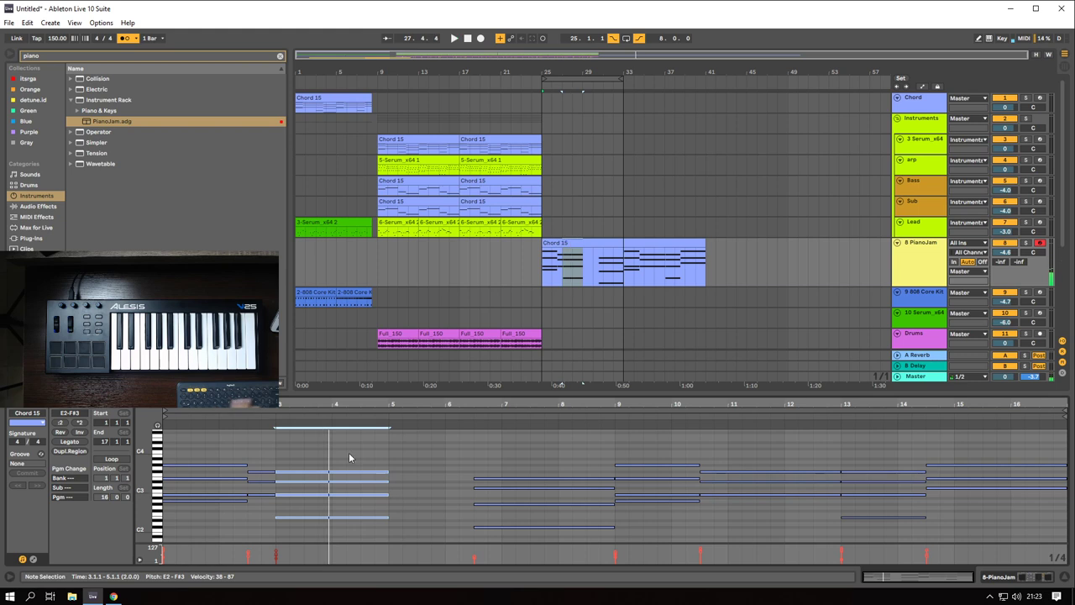
key(space)
scroll(410, 495, down, 2)
drag(415, 441, 326, 530)
key(Delete)
- Move the piano clip's C#2 to E3 chord back to 3.1.1 and shorten it to one bar
drag(487, 448, 525, 558)
key(Left)
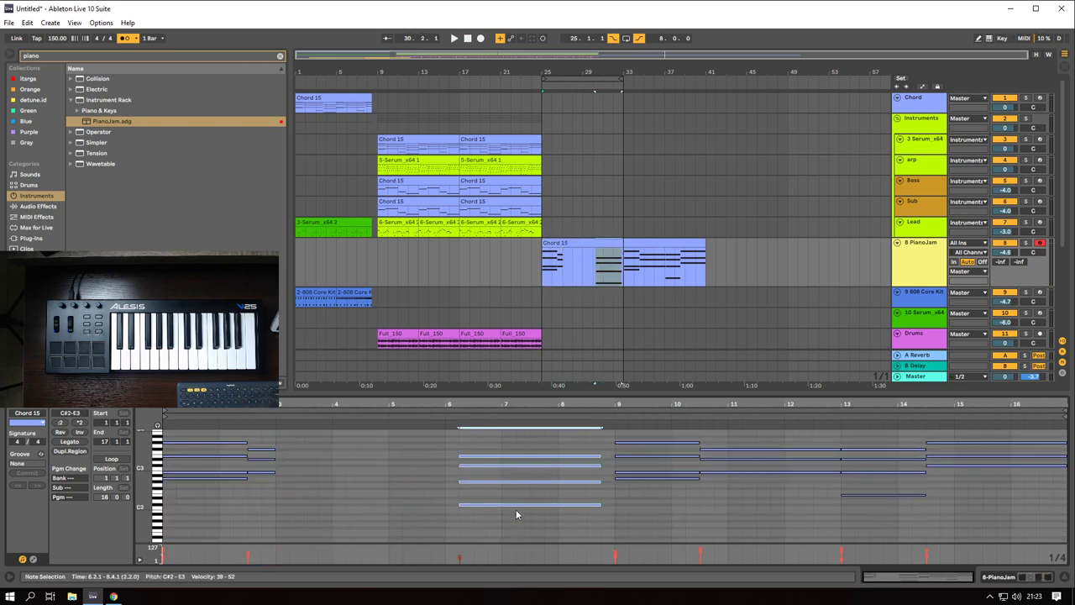
key(Left)
key(Left)
key(Left)
key(Left)
key(Left)
key(Left)
key(Left)
key(Left)
key(Left)
key(Left)
key(Left)
key(Left)
key(Left)
key(space)
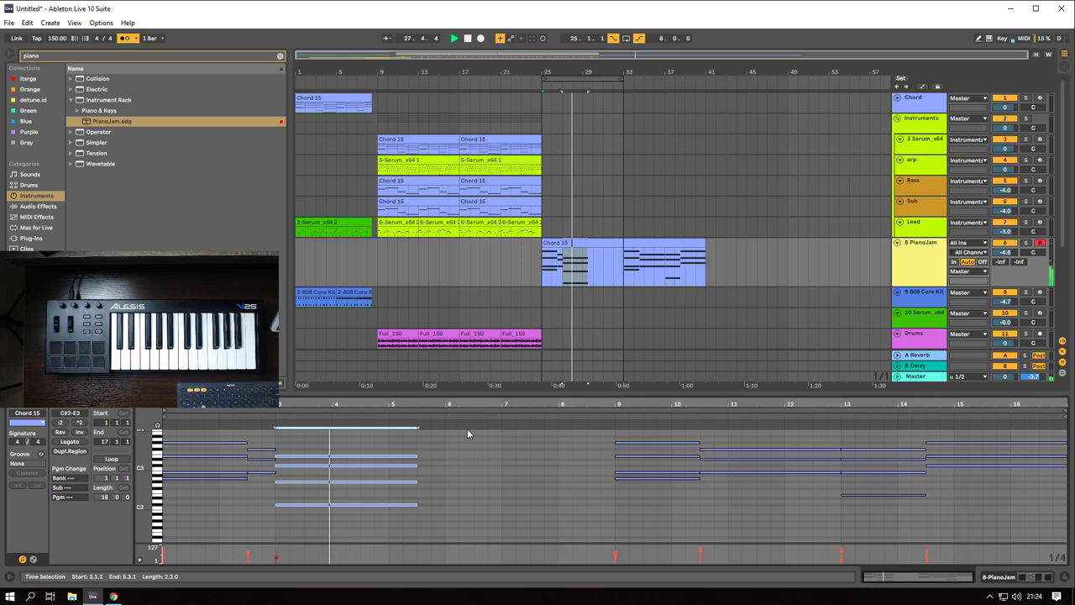
drag(415, 504, 332, 504)
key(space)
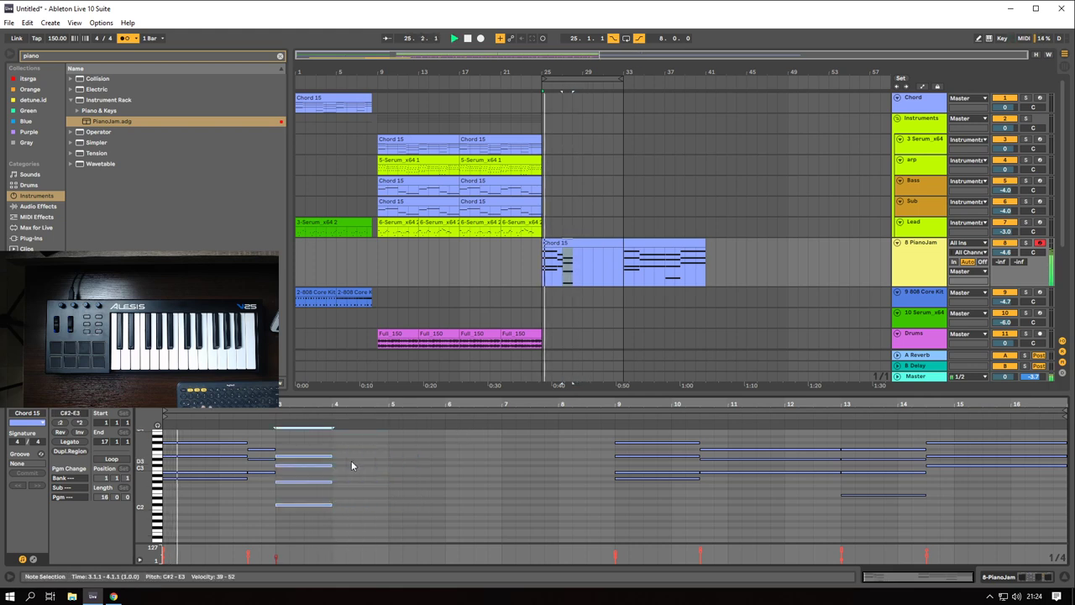
- Duplicate the half-bar B2 to F#3 chord to 4.3.1 and extend the chord at 3.1.1 to meet it
drag(272, 443, 260, 480)
key(ctrl+d)
key(Right)
key(Right)
key(Right)
key(Right)
key(Right)
key(Right)
key(Right)
key(Right)
key(Right)
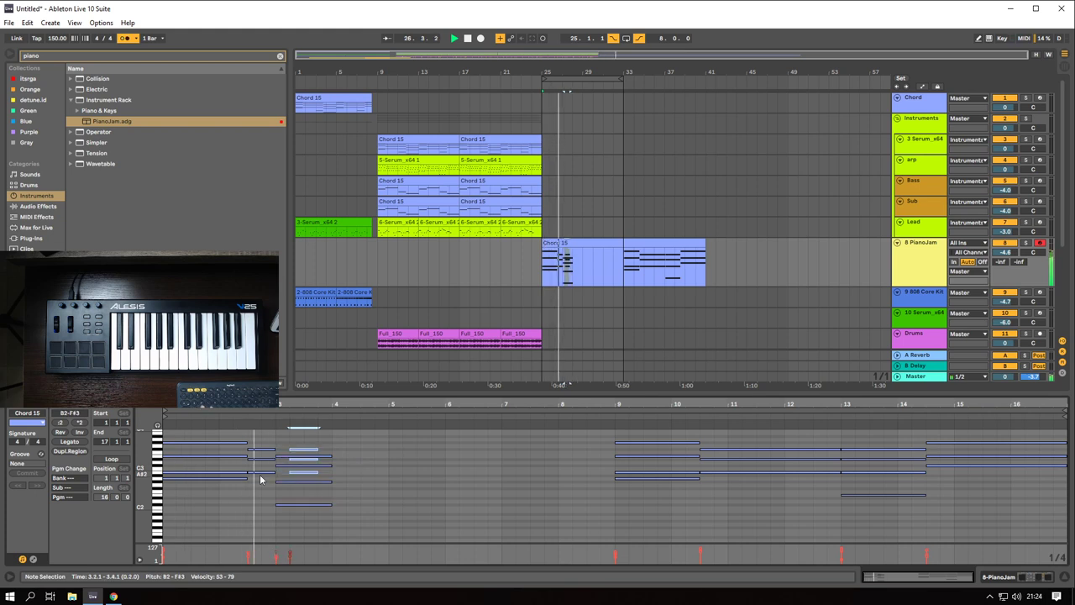
key(Left)
key(Left)
key(Left)
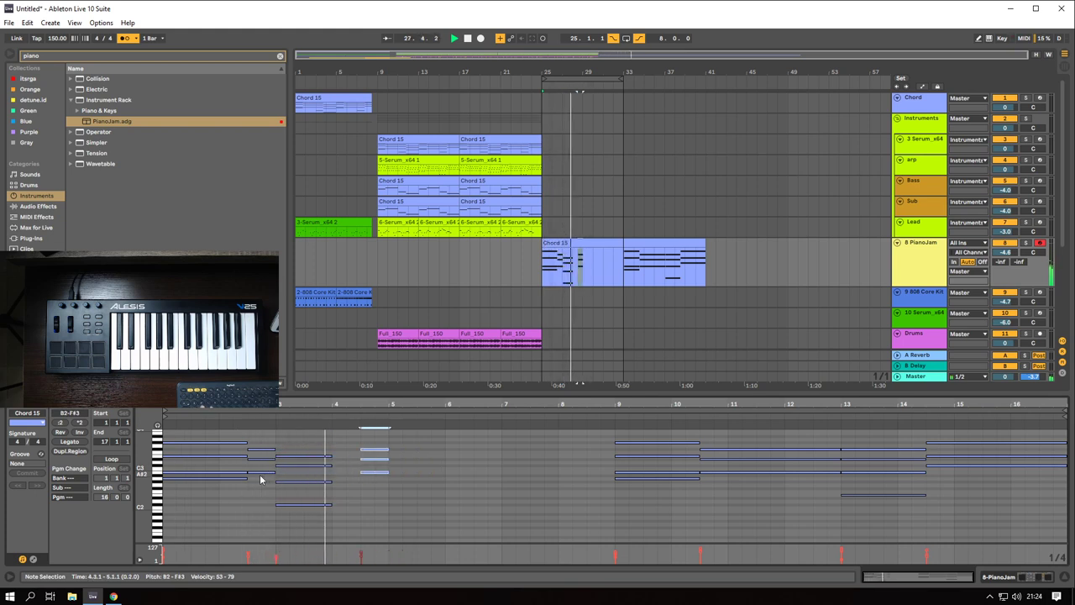
drag(277, 450, 361, 504)
key(space)
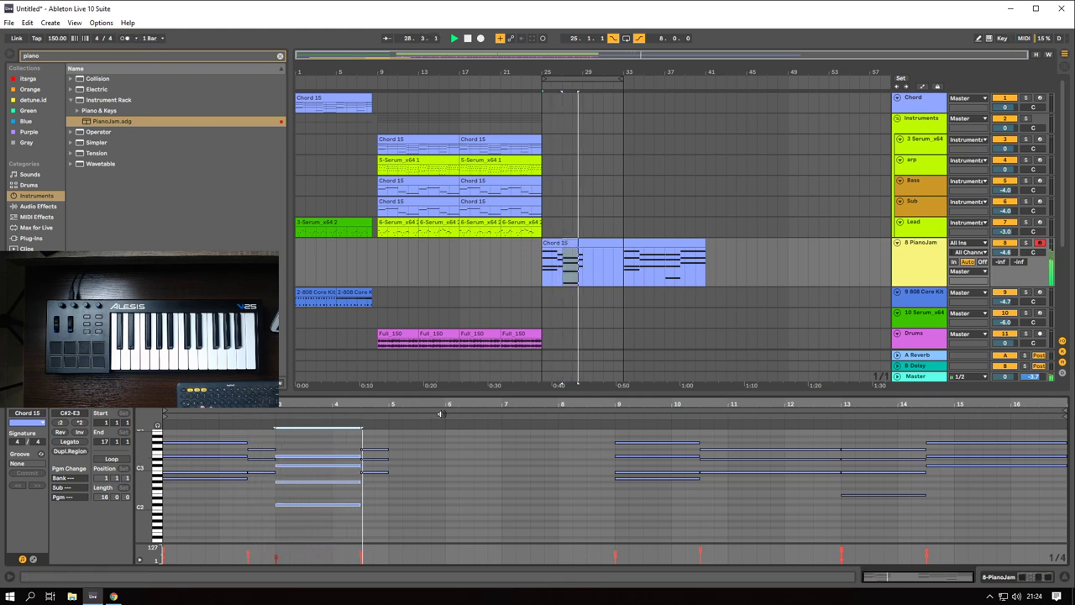
- Duplicate the piano clip's first four bars of chords to bar 5 and delete the old notes after bar 9
drag(188, 435, 380, 524)
key(ctrl+d)
key(space)
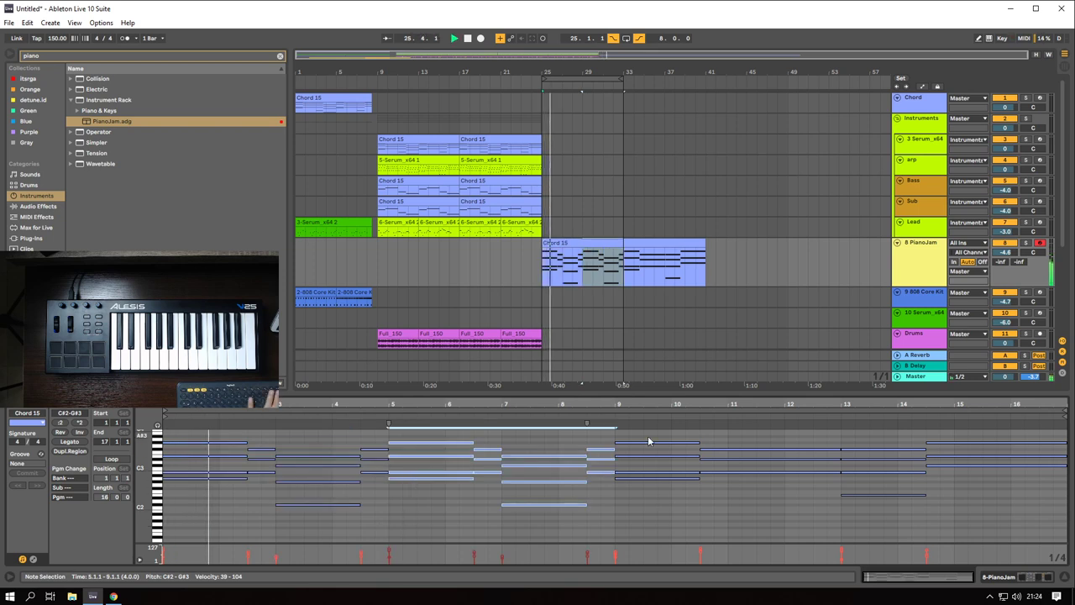
drag(648, 437, 1003, 509)
key(Delete)
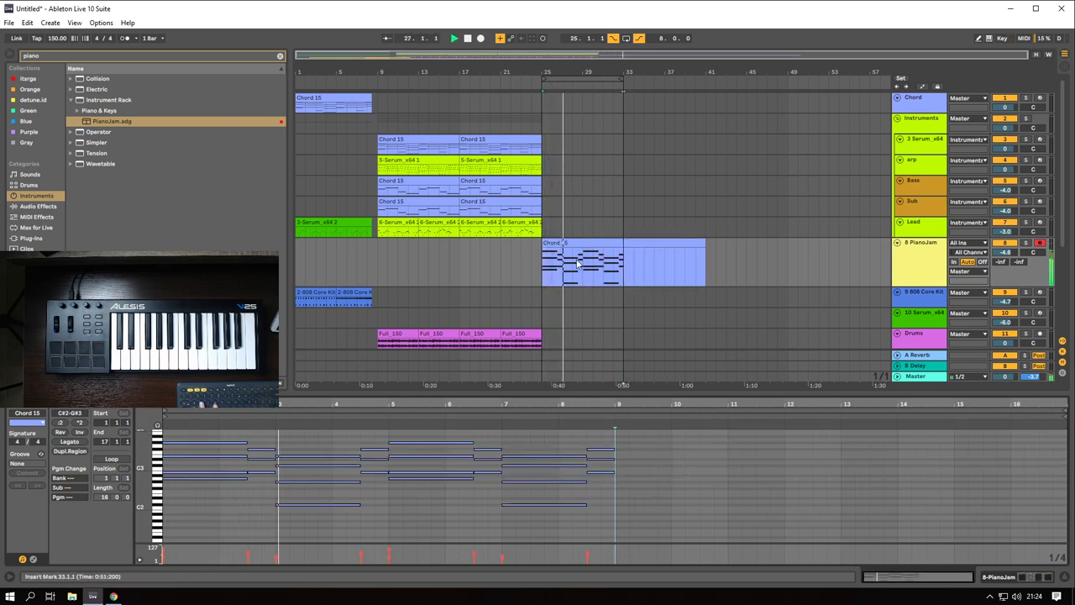
- Move the piano clip one bar later to start at bar 26 and play the transition from the end of the drop
click(580, 244)
key(space)
drag(579, 245, 589, 246)
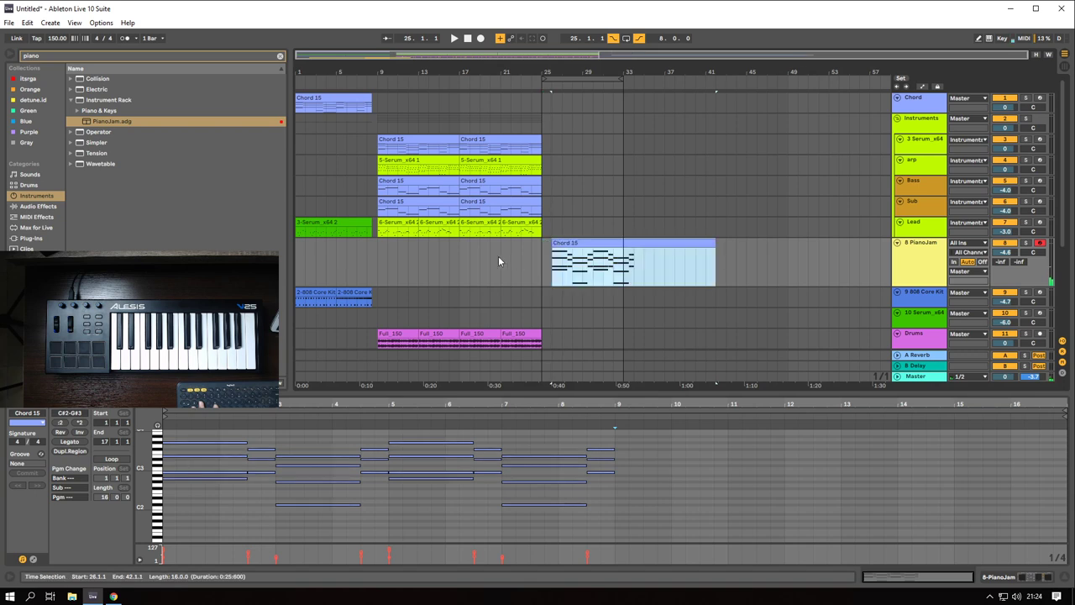
click(498, 255)
key(space)
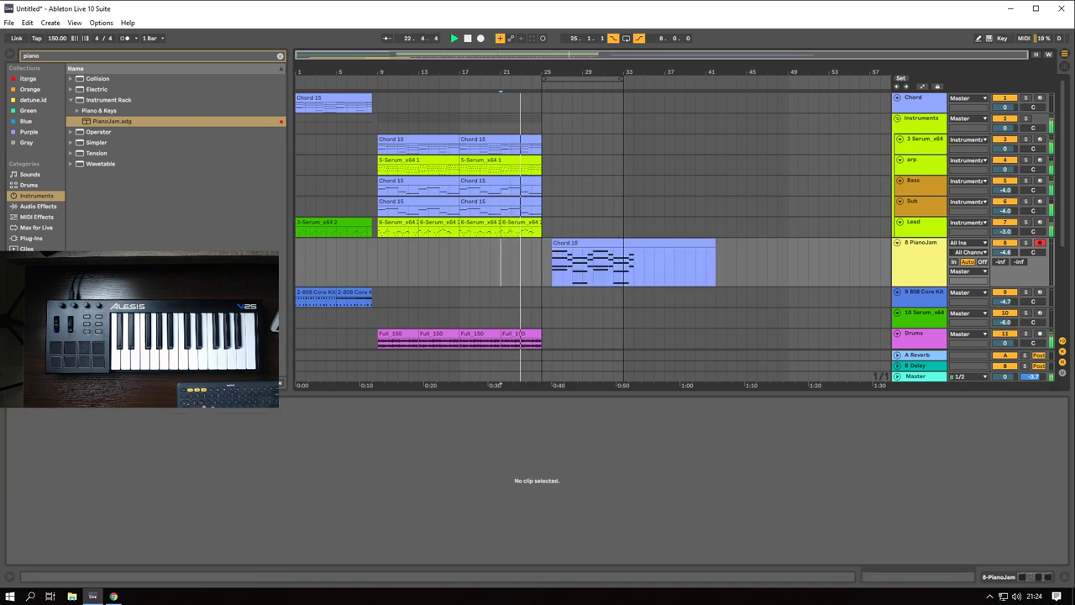
ctrl+scroll(448, 250, up, 3)
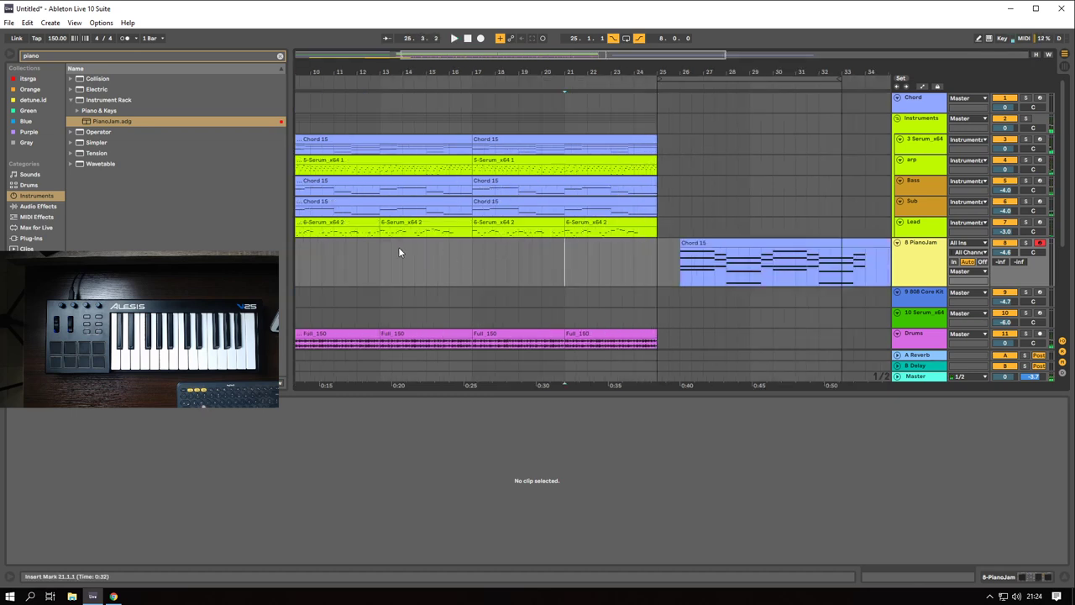
ctrl+scroll(451, 252, down, 3)
key(space)
ctrl+scroll(494, 258, up, 3)
ctrl+scroll(494, 258, down, 3)
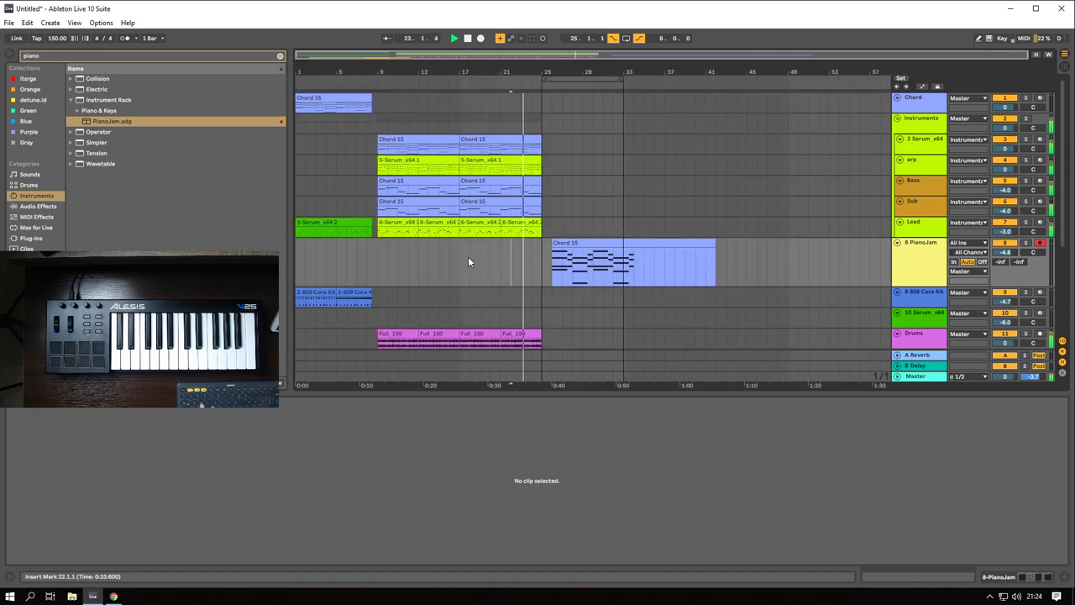
- Level the velocities of all notes in the piano clip to the same value and play the result
click(575, 243)
click(272, 526)
key(ctrl+a)
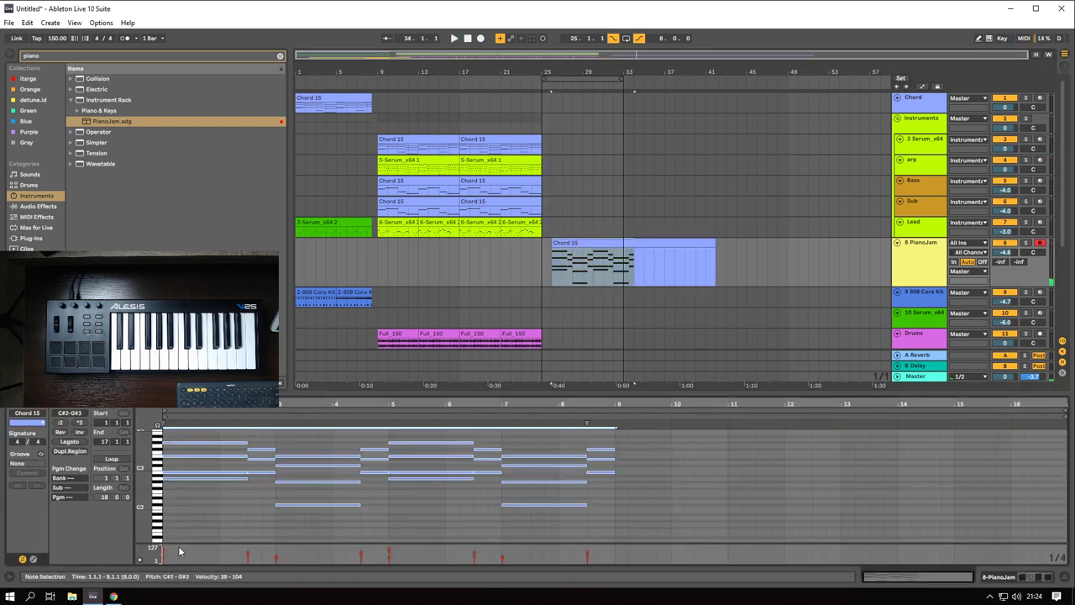
drag(165, 552, 165, 529)
key(space)
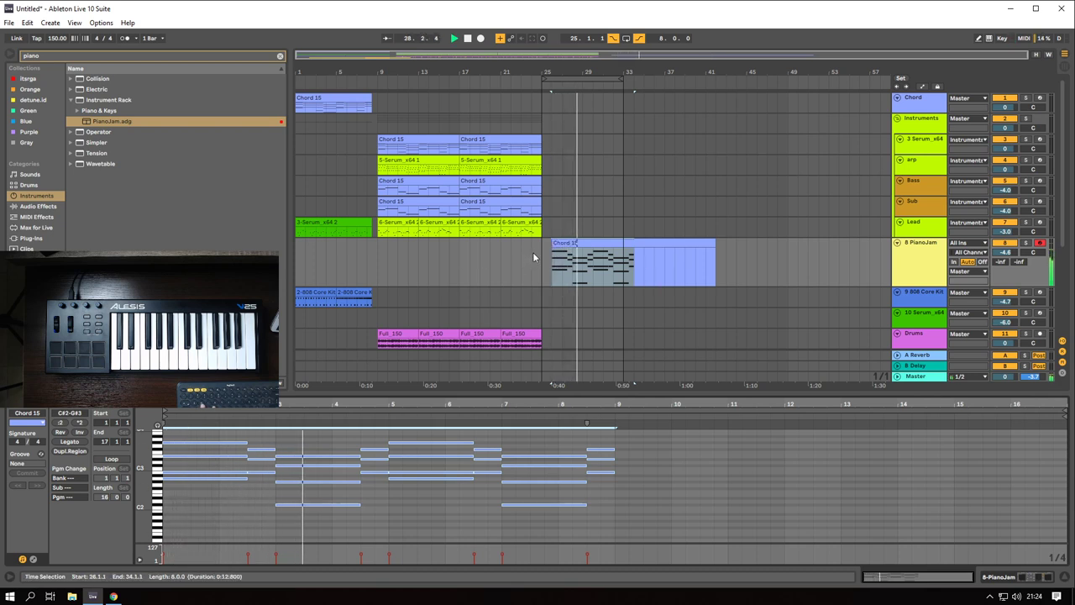
- Delete the piano clip's last short chord and extend the long chord before it to bar 9
scroll(532, 252, up, 3)
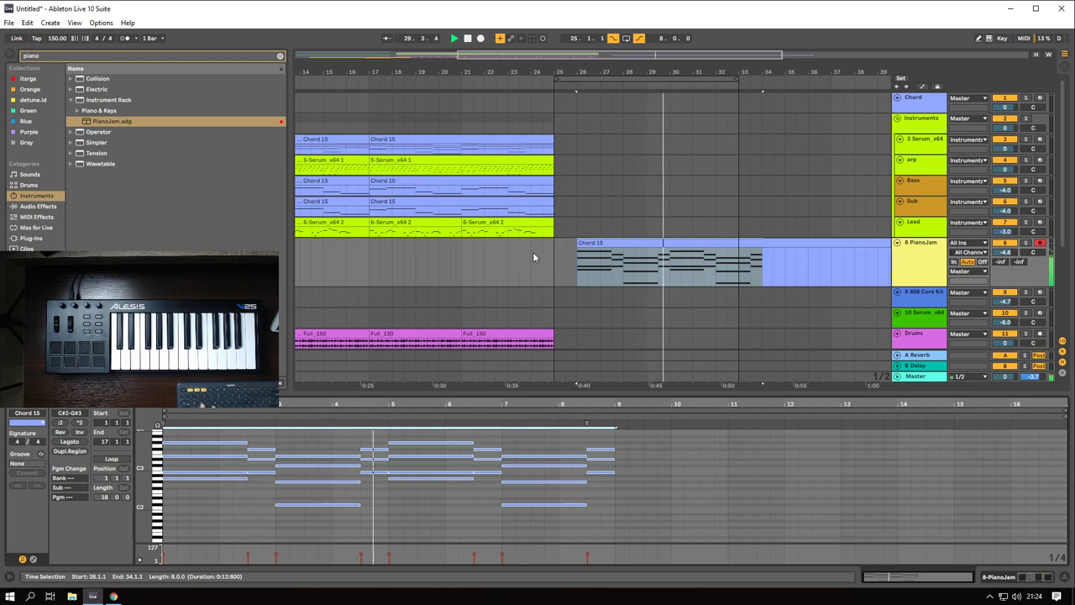
scroll(533, 252, down, 3)
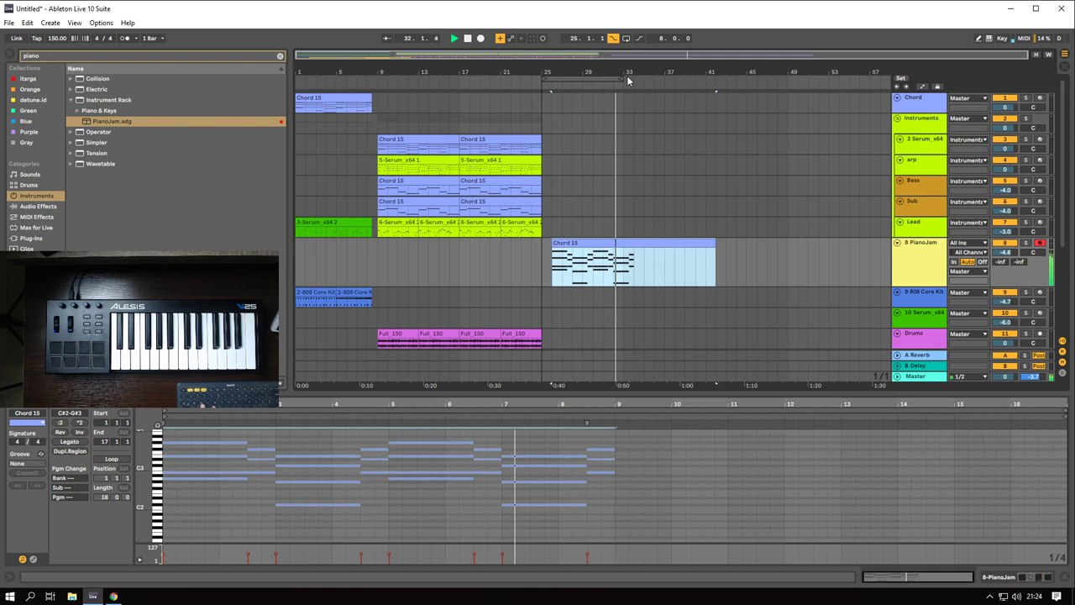
key(space)
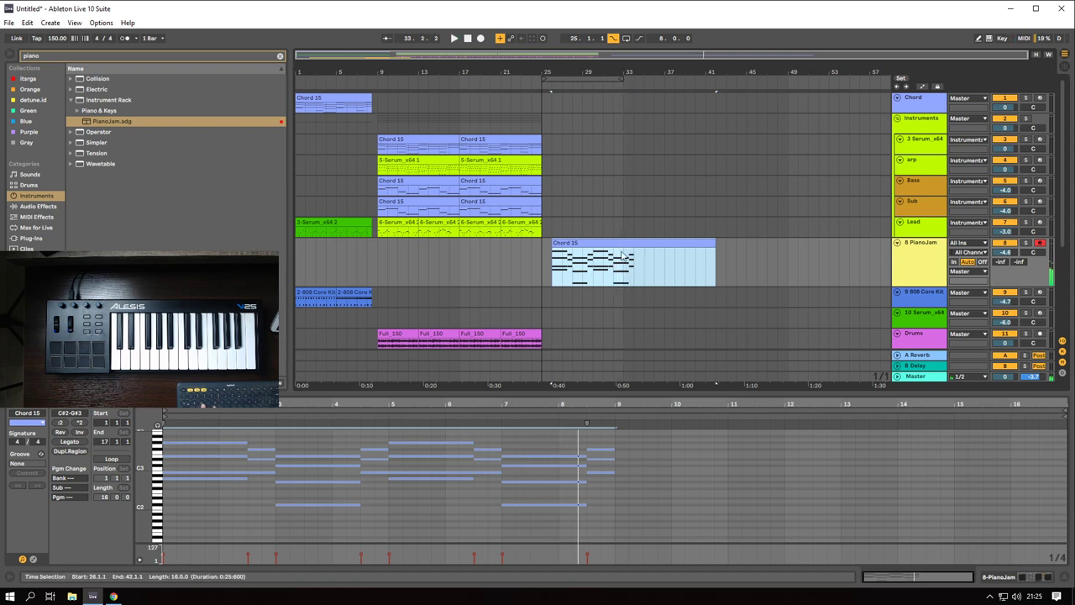
double_click(620, 244)
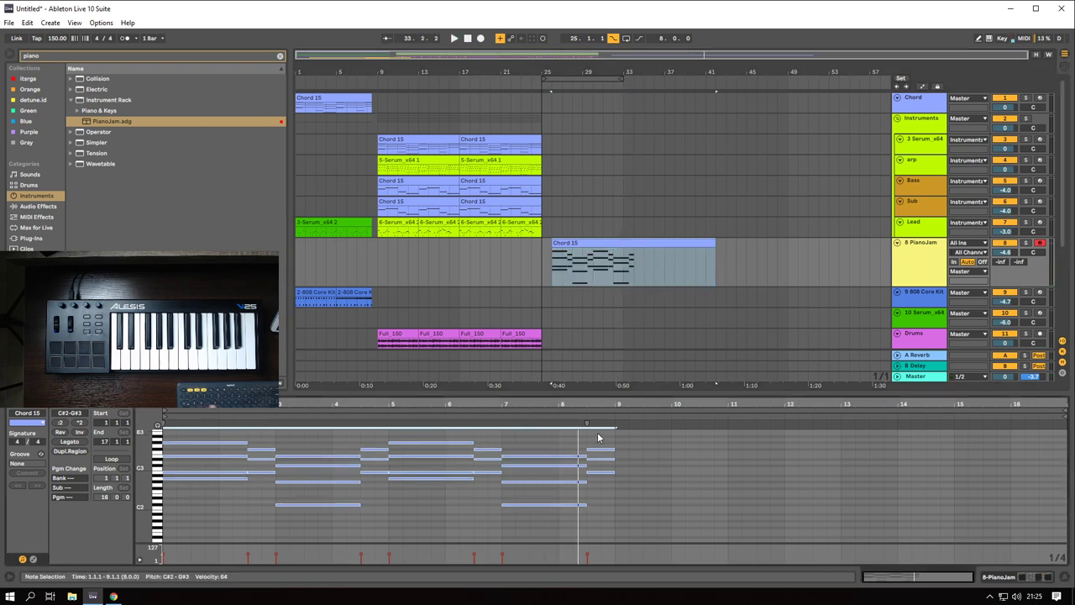
drag(598, 438, 592, 473)
key(Delete)
drag(554, 546, 564, 551)
drag(517, 440, 533, 531)
drag(588, 506, 614, 505)
- Play the transition from the end of the drop, starting at 24.1.1
click(382, 193)
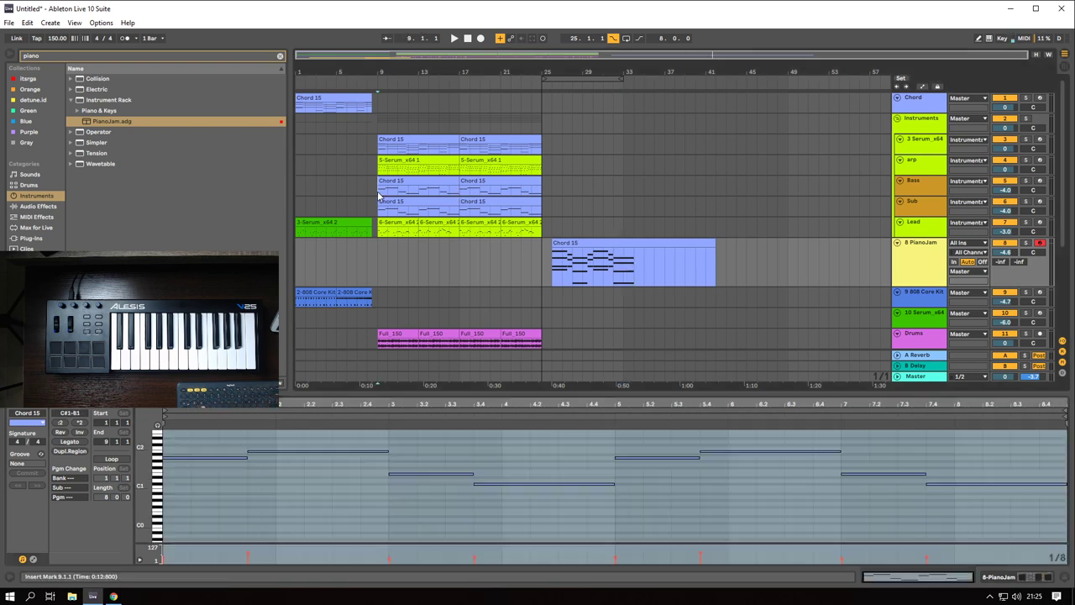
click(296, 180)
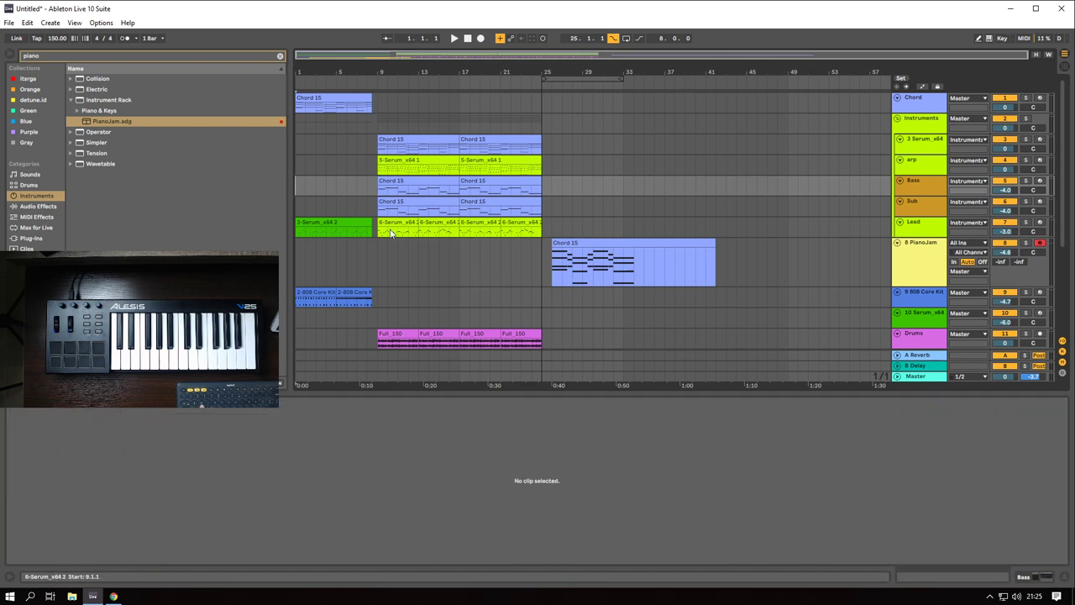
click(533, 266)
key(space)
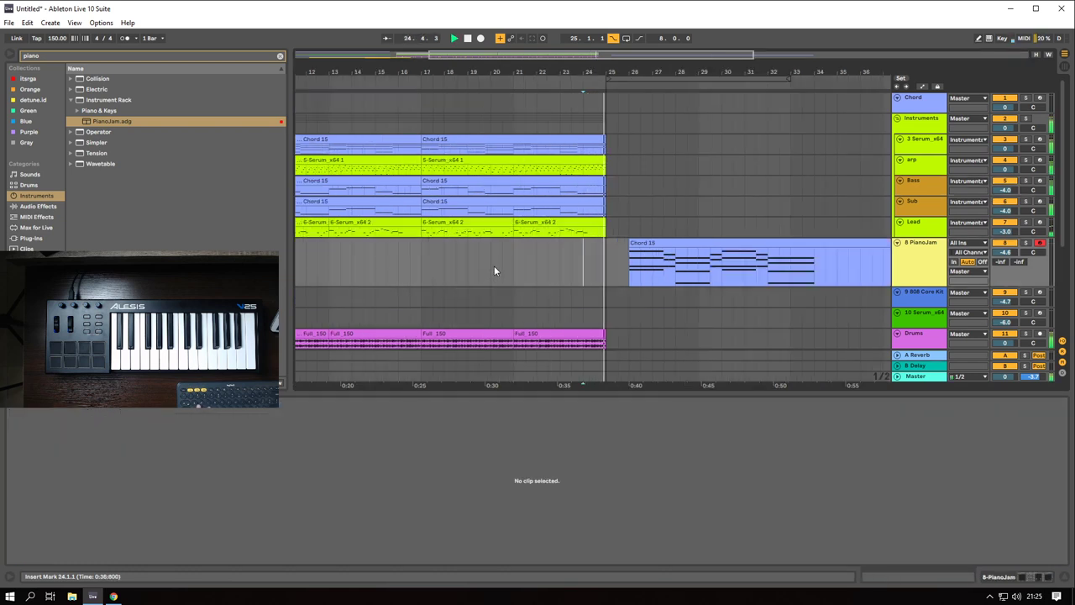
key(space)
scroll(483, 306, down, 4)
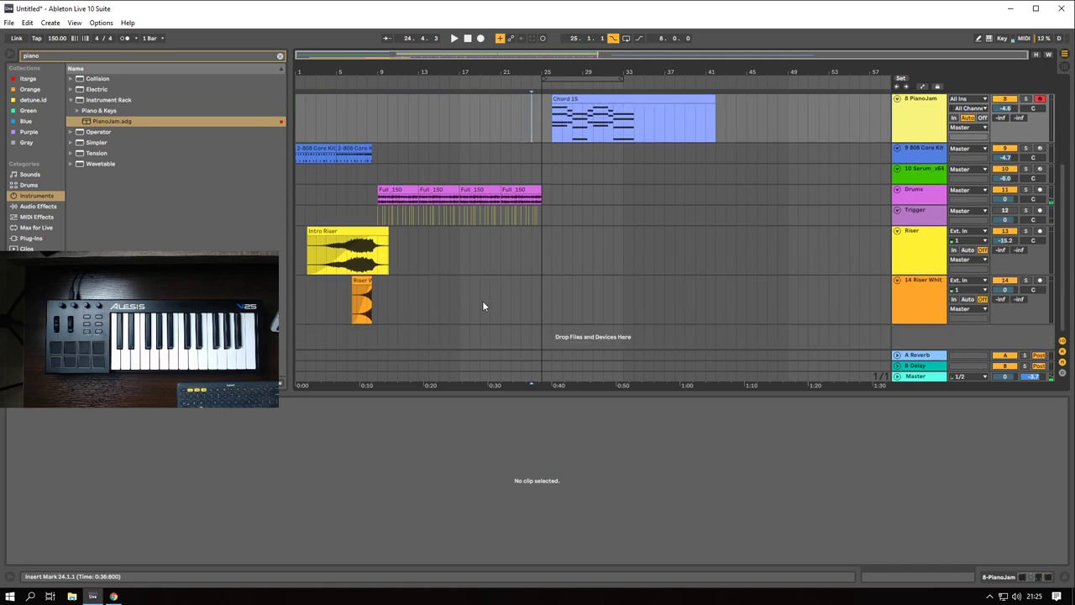
- Copy the Intro Riser clip along its track so its peak meets the end of the drop, and play from 23.1.1
click(355, 242)
drag(354, 242, 540, 233)
scroll(543, 244, up, 5)
scroll(499, 261, down, 5)
click(463, 257)
key(space)
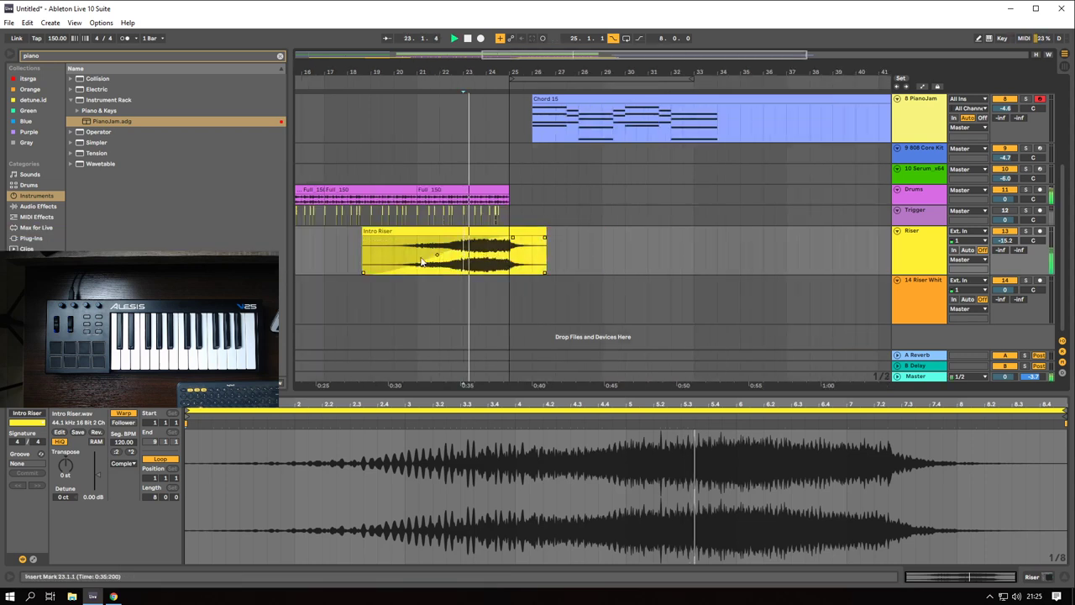
- Copy the Riser White Noise clip to 23.1.1 on its track so it ends at bar 25
scroll(462, 257, down, 5)
drag(362, 283, 531, 283)
scroll(642, 258, up, 5)
scroll(603, 258, down, 5)
scroll(504, 264, up, 5)
scroll(514, 264, down, 5)
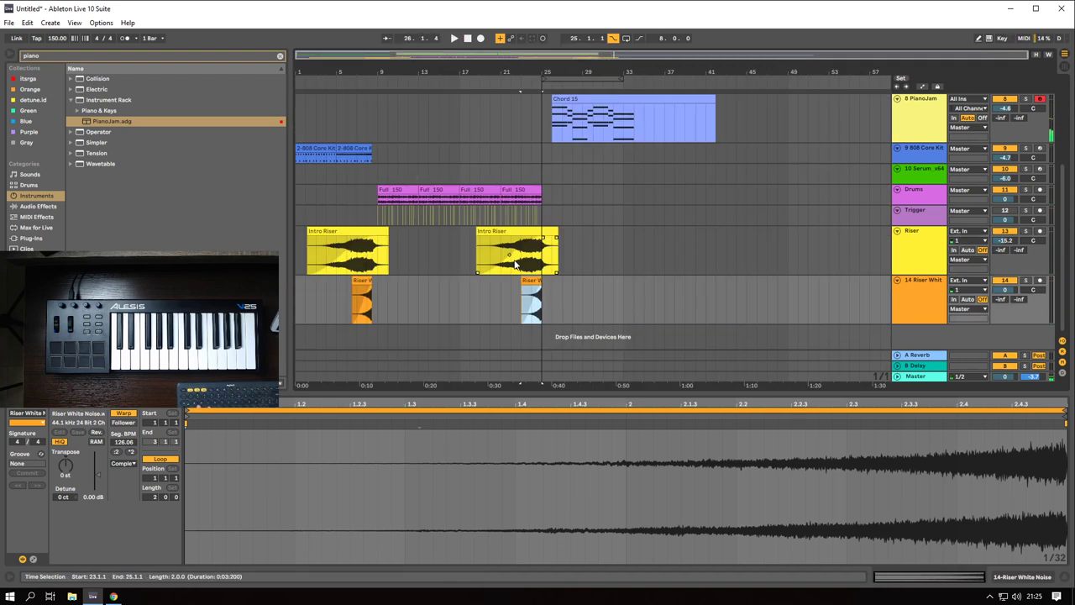
- Search the samples for "snap", audition the results and place Clap Snap Fings Inna Big Room.wav on a new track at 26.1.1
click(48, 53)
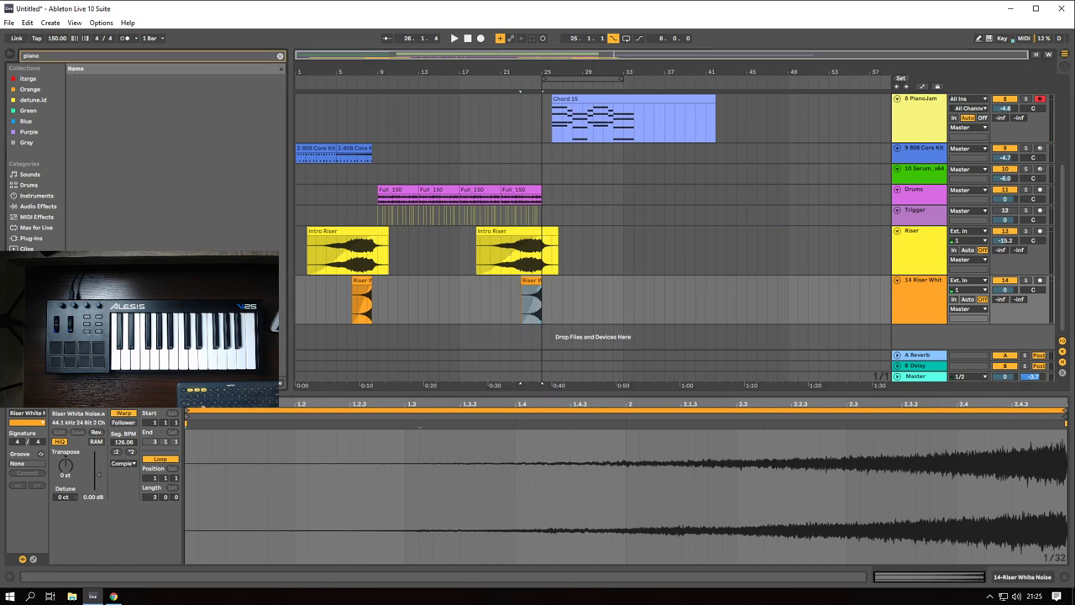
text(snap)
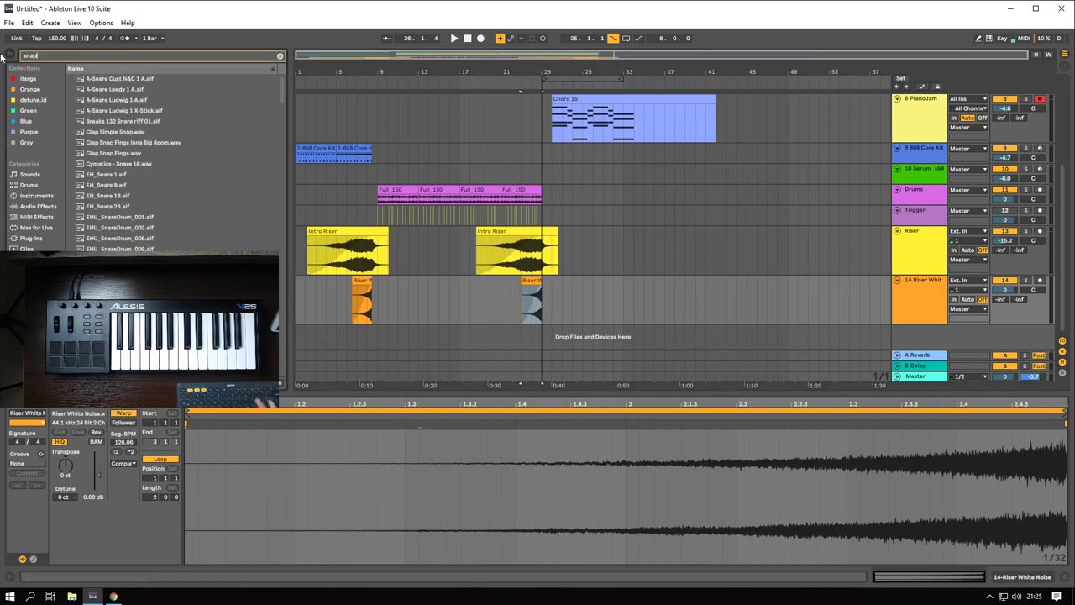
click(138, 80)
key(Down)
key(Down)
key(Up)
click(572, 294)
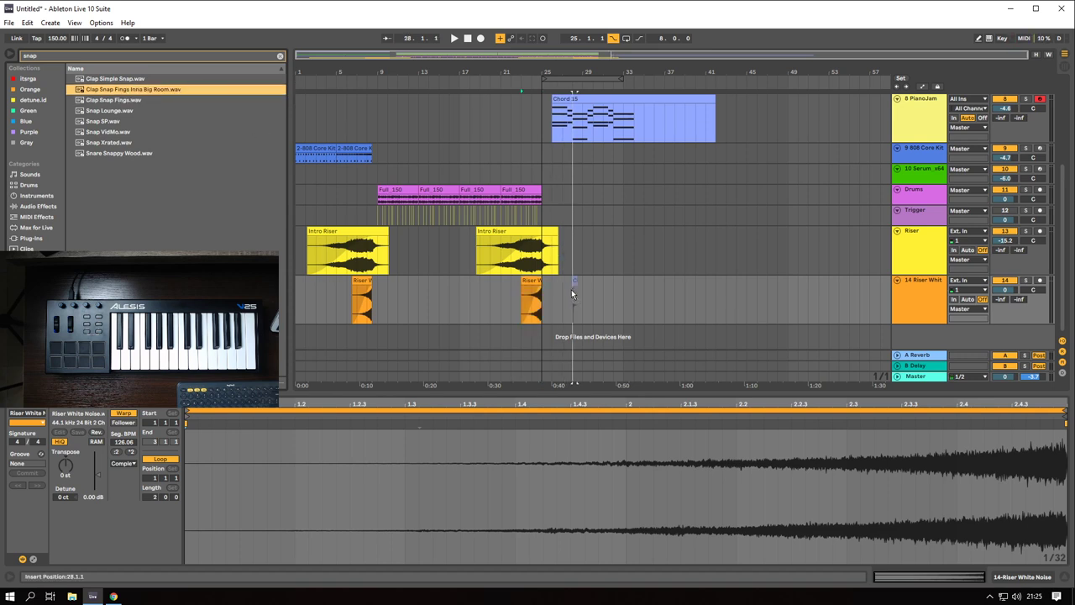
drag(550, 338, 549, 338)
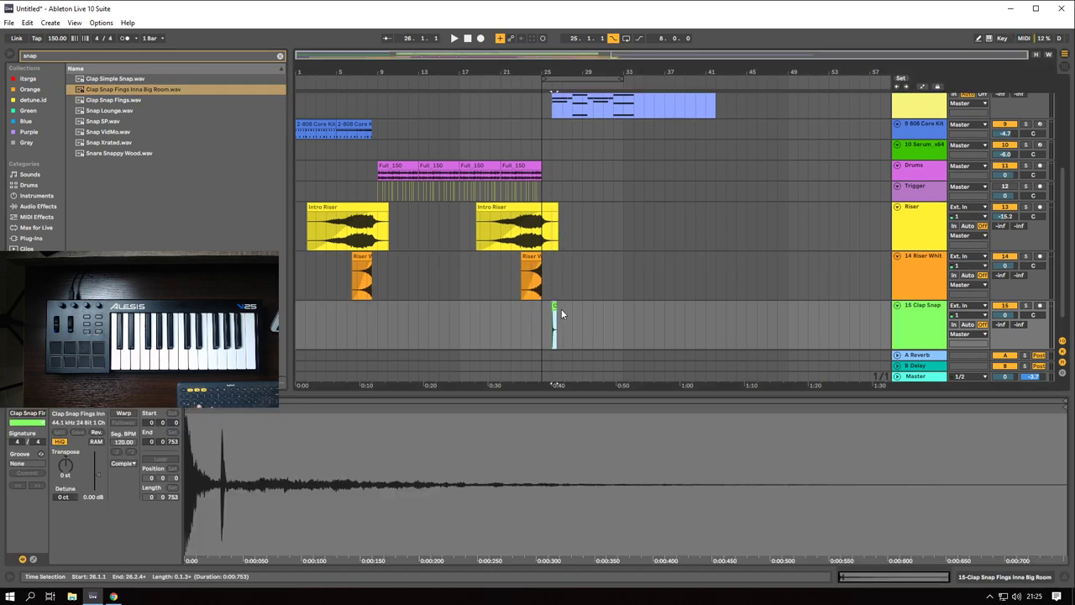
- Move the snap clip back to the middle of bar 25 and shorten the copied white noise riser to half a bar before it
scroll(561, 309, up, 6)
drag(476, 308, 395, 312)
scroll(348, 309, down, 5)
mouse_move(341, 264)
mouse_down()
mouse_move(356, 269)
mouse_move(322, 257)
mouse_move(346, 257)
mouse_up()
scroll(354, 257, up, 5)
drag(378, 306, 408, 312)
click(344, 271)
key(space)
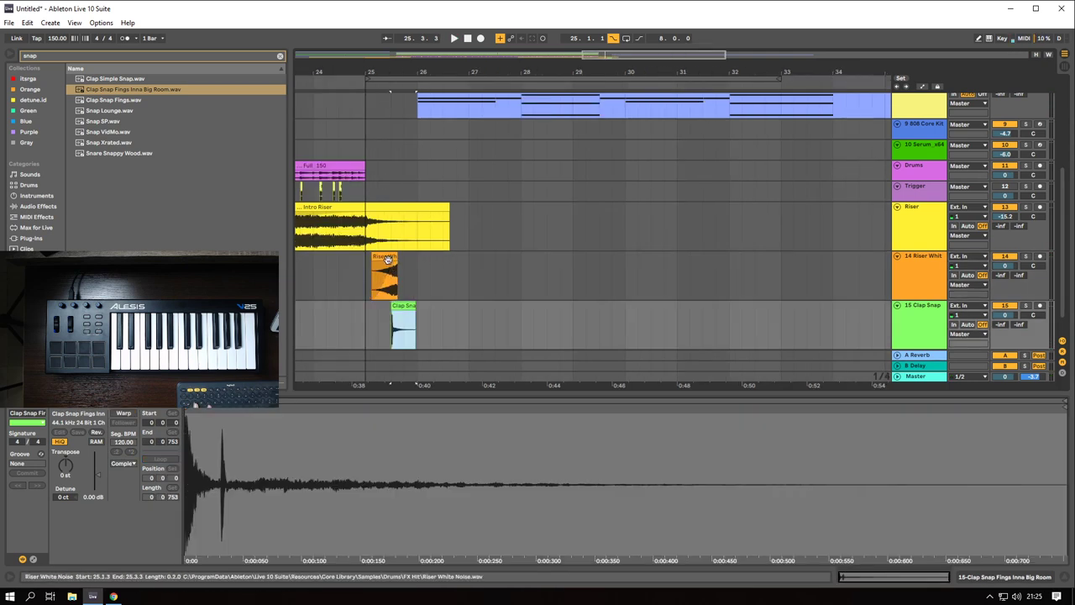
- Move the half-bar white noise riser to start at 25.1.1 and play the transition from 24.4.1
drag(388, 258, 381, 257)
click(352, 279)
key(space)
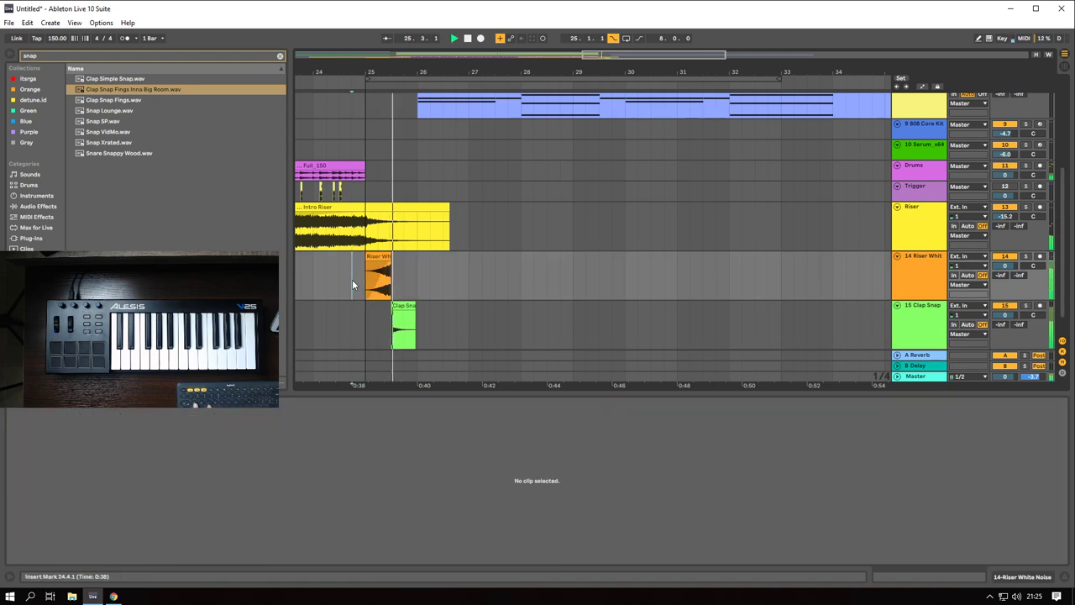
key(space)
scroll(415, 279, down, 2)
scroll(414, 280, up, 6)
scroll(397, 283, down, 5)
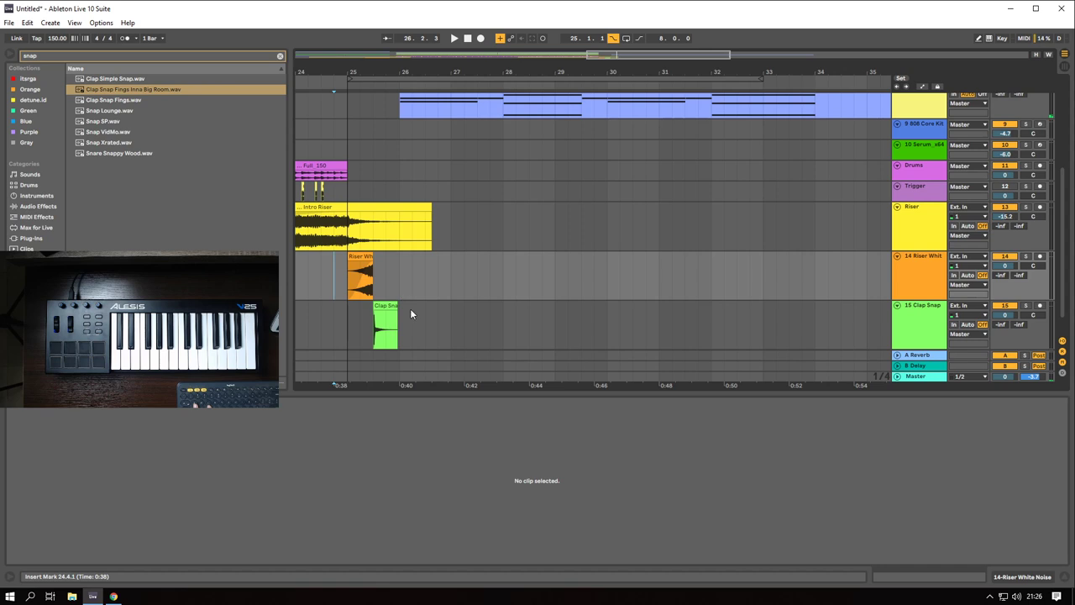
- Select the Clap Snap track and search the audio effects for "reverb"
click(938, 327)
click(49, 56)
key(BackSpace)
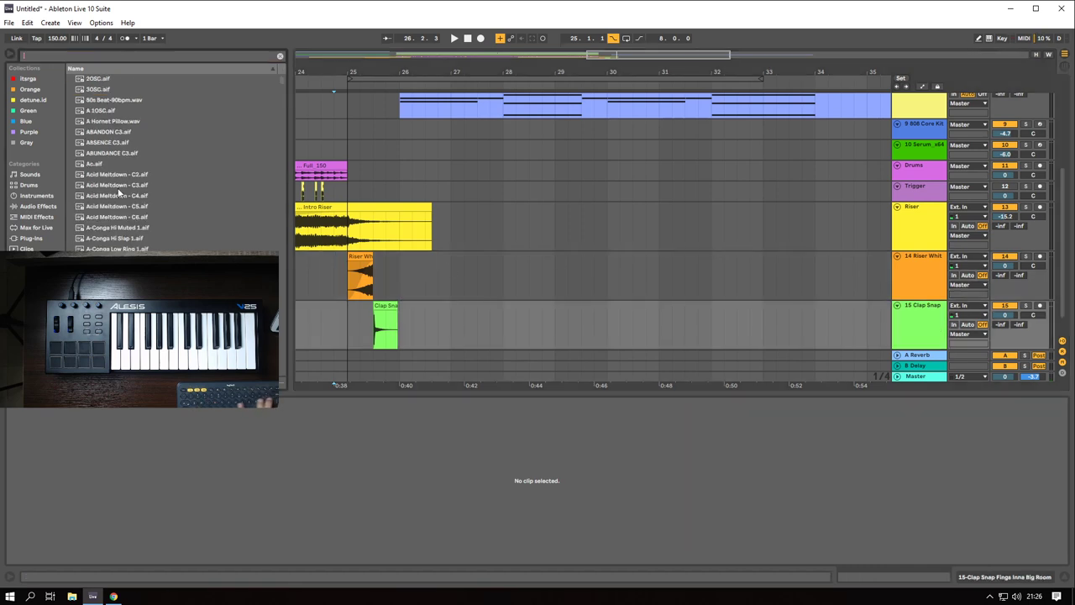
click(37, 239)
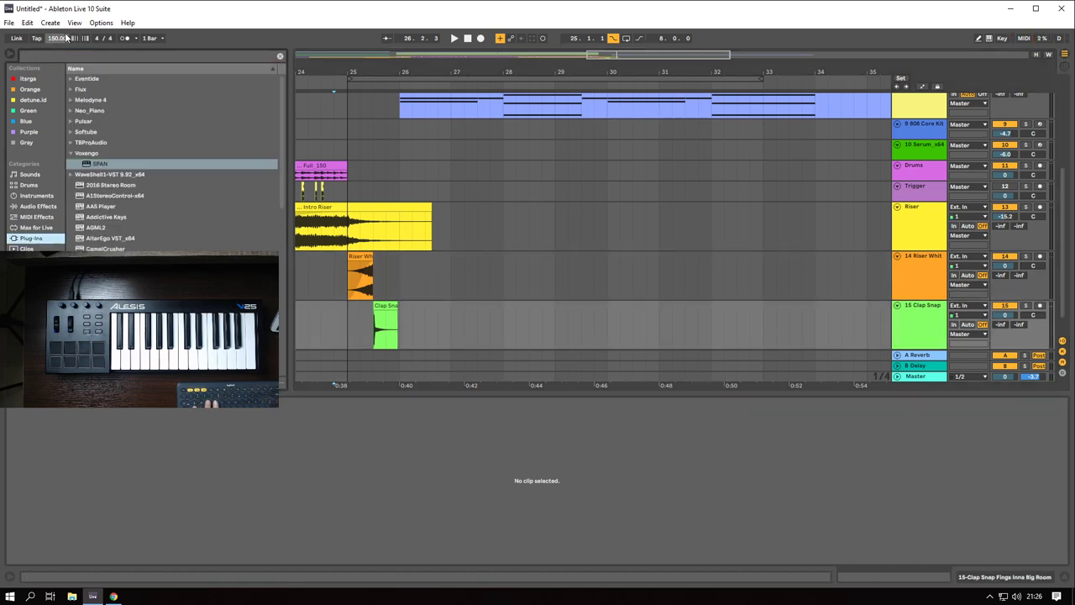
click(38, 207)
click(55, 58)
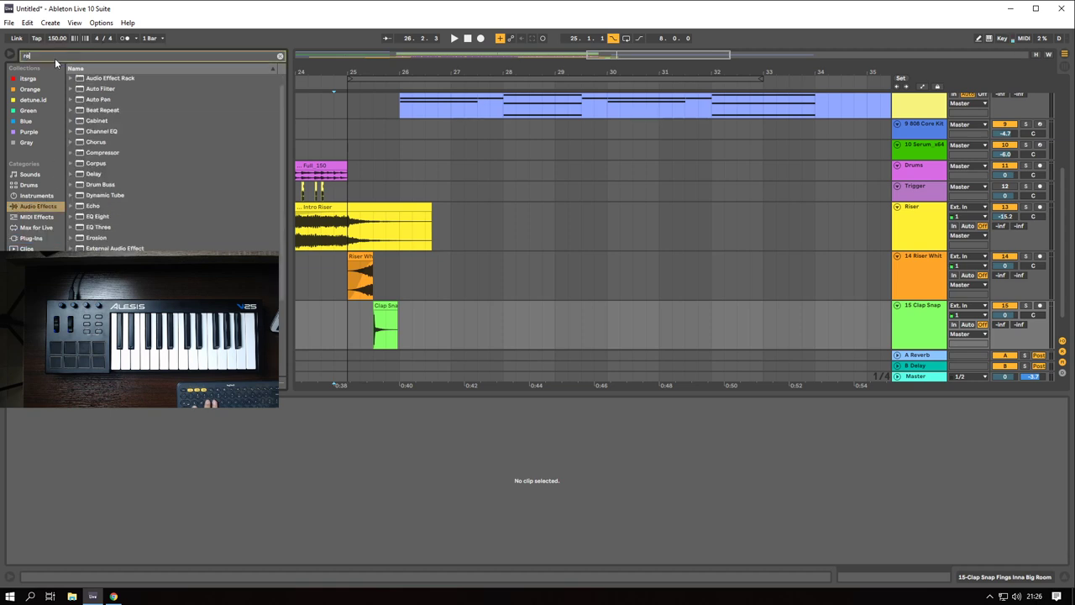
text(reverb)
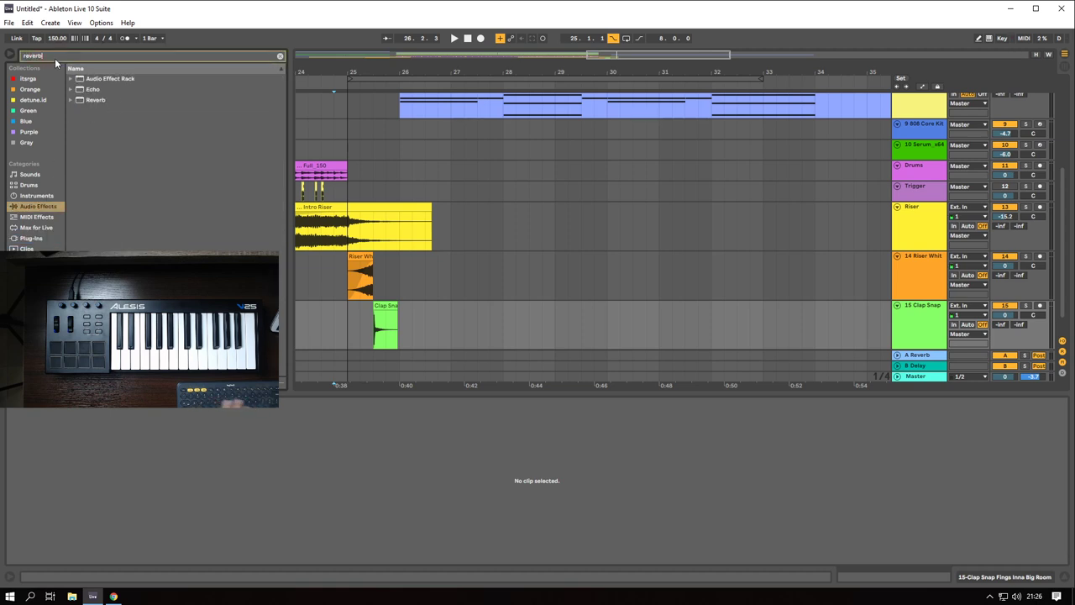
click(95, 99)
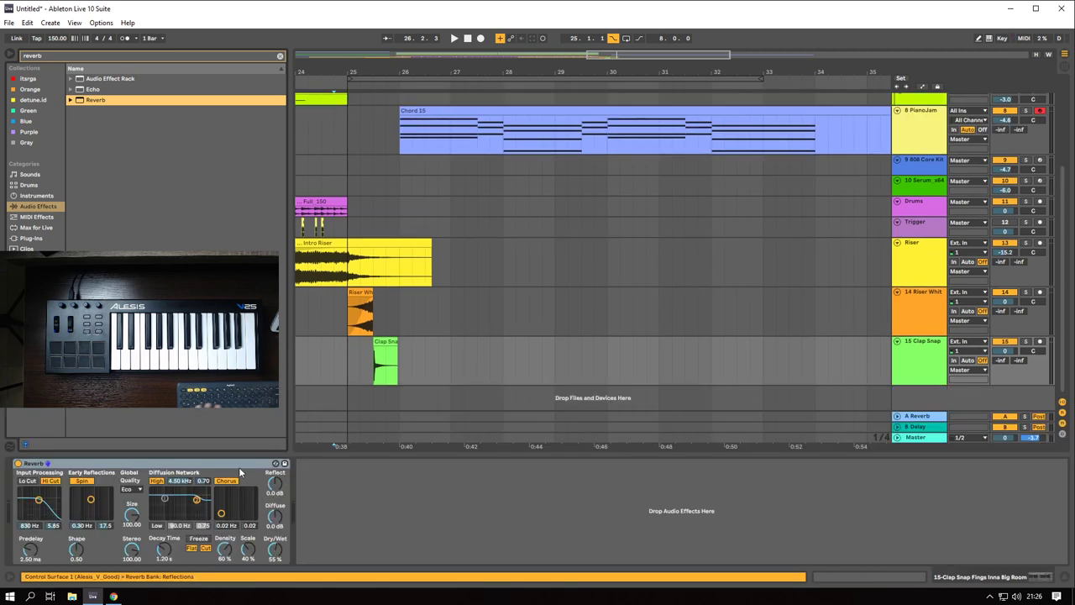
click(238, 465)
key(Delete)
- Add the Six Seconds preset from Reverb's Special presets to the Clap Snap track and set its Dry/Wet to 55 %
click(71, 100)
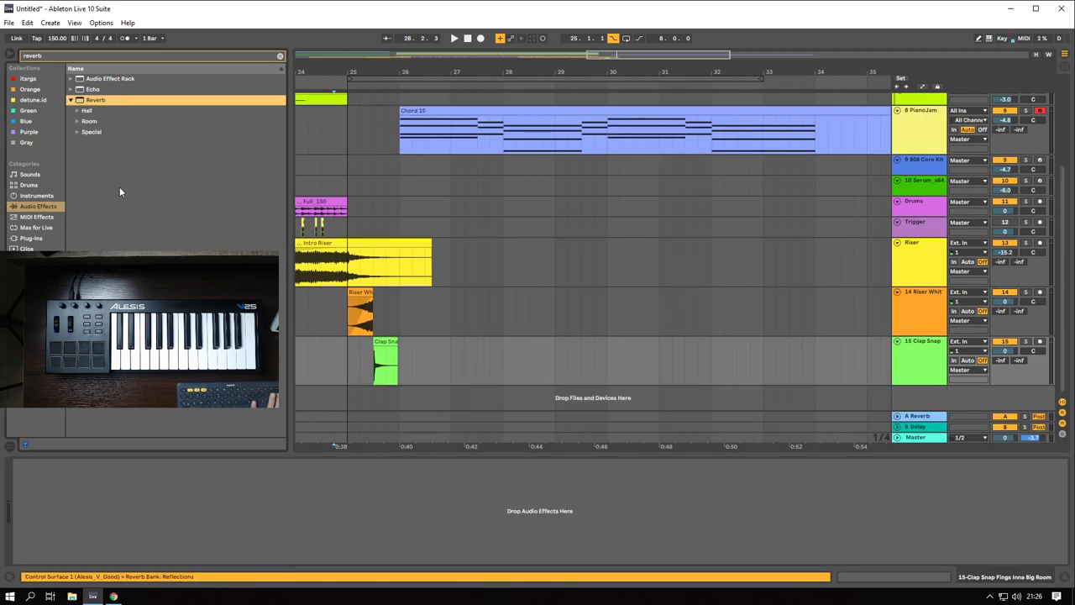
click(78, 132)
drag(126, 291, 189, 491)
click(377, 372)
key(space)
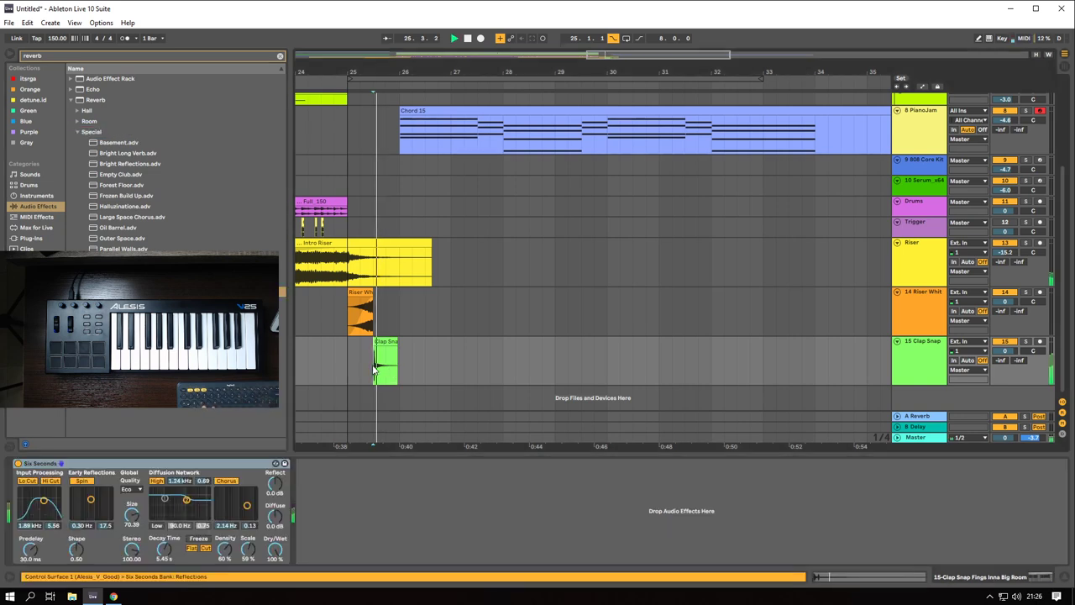
drag(274, 552, 274, 588)
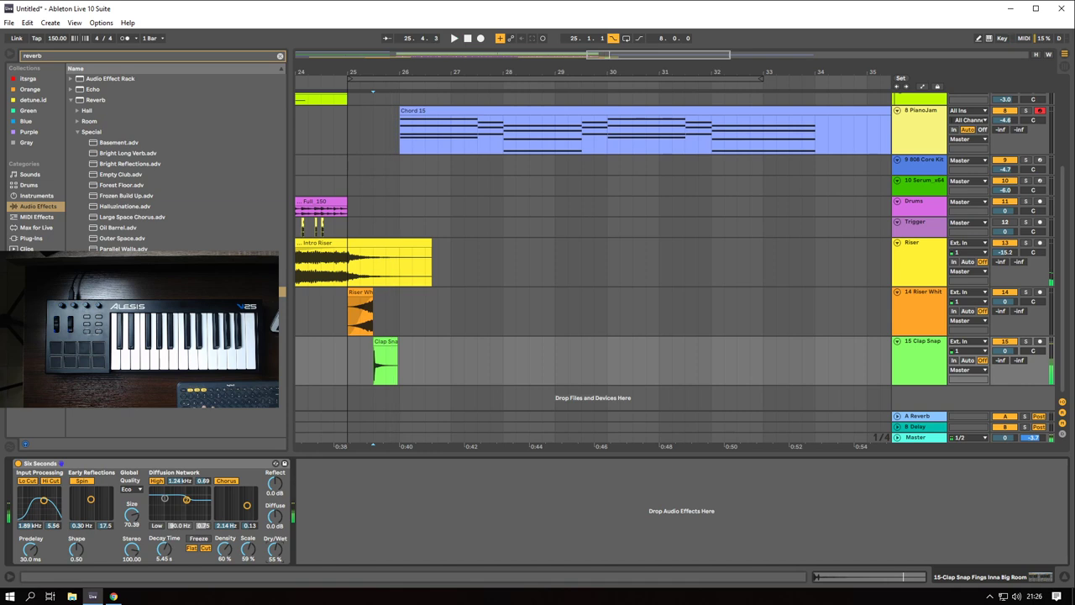
- Lower the Clap Snap track volume to -7.9 dB while playing the transition from 25.1.1
click(351, 320)
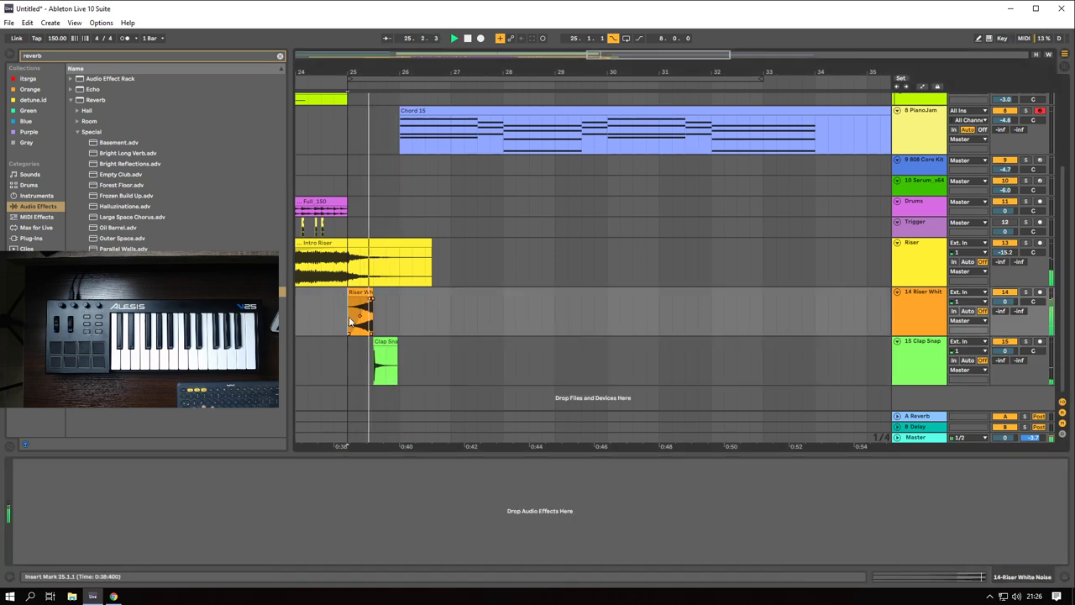
key(space)
key(space)
drag(1005, 352, 1005, 376)
key(space)
key(space)
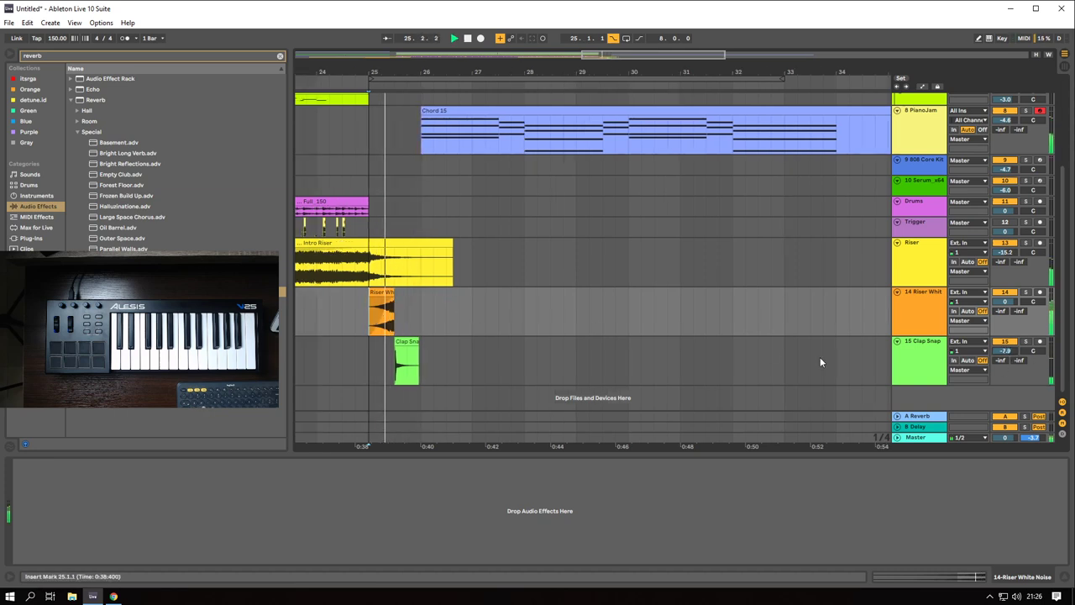
scroll(416, 288, left, 8)
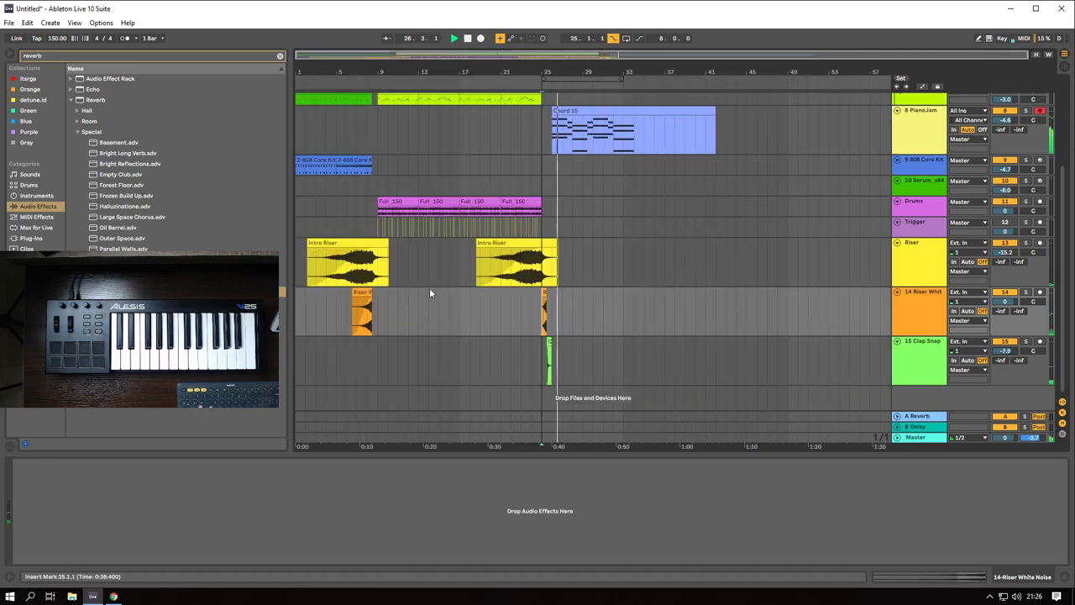
- Audition the samples in the Blue collection from the Cymatics snares down to TomFill_150.wav
click(36, 123)
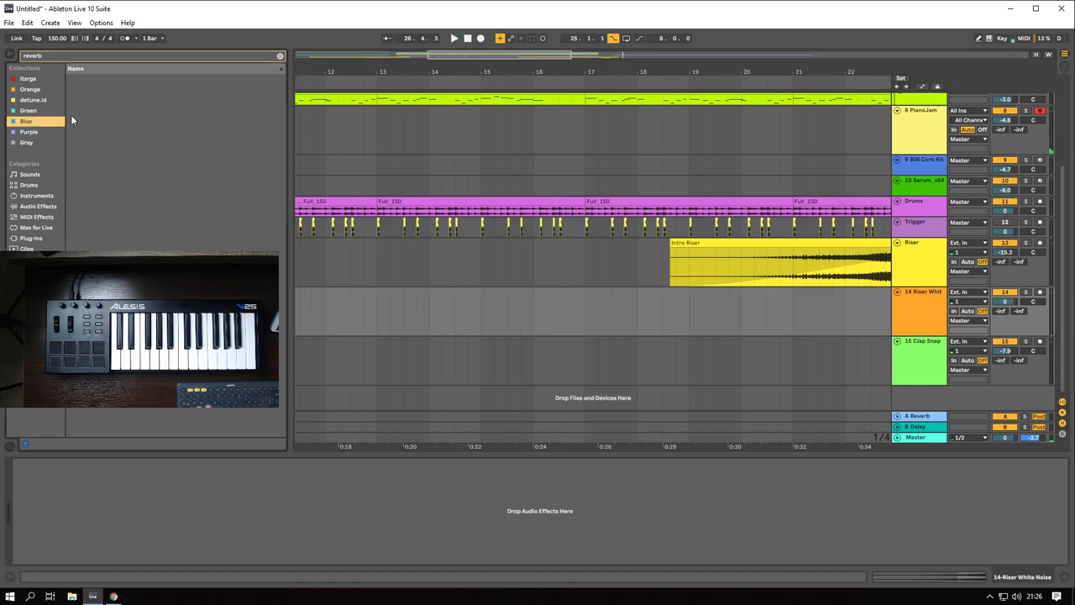
click(279, 55)
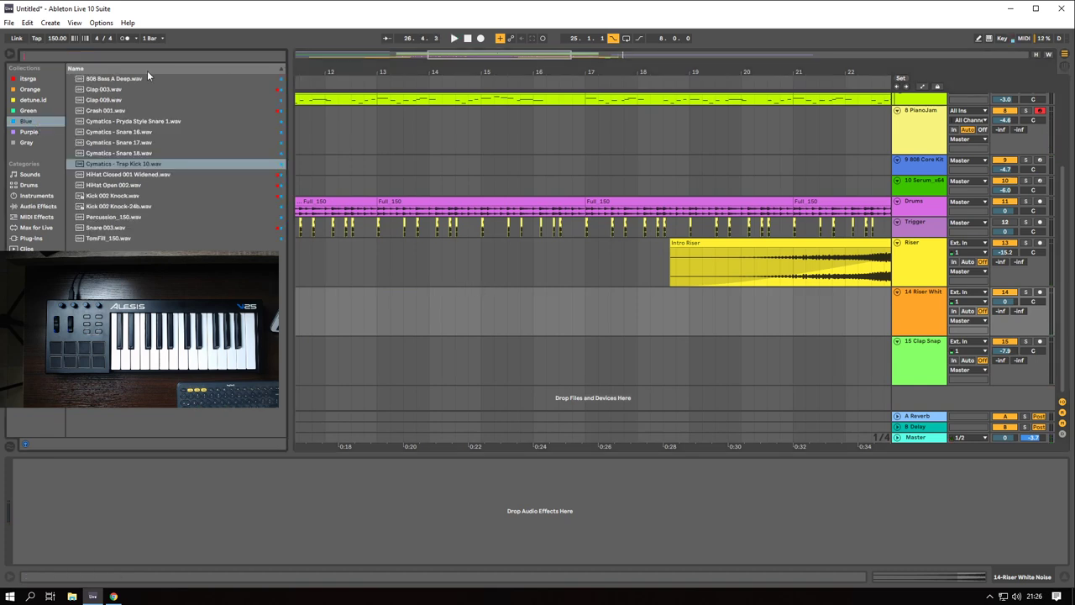
click(159, 132)
key(Down)
key(Down)
key(Down)
key(Down)
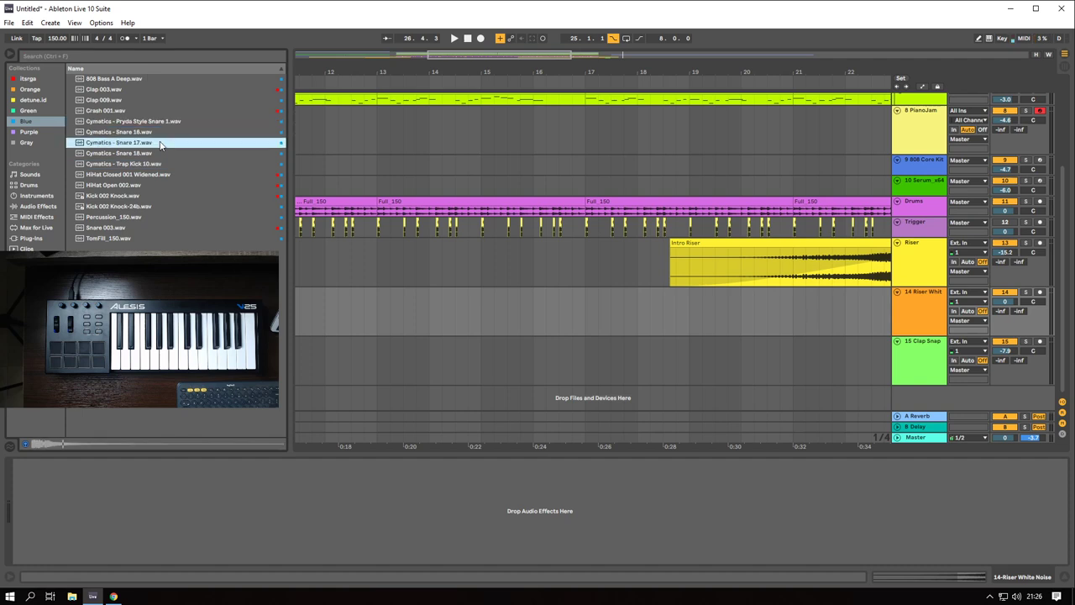
key(Down)
key(Down)
key(Down)
key(Down)
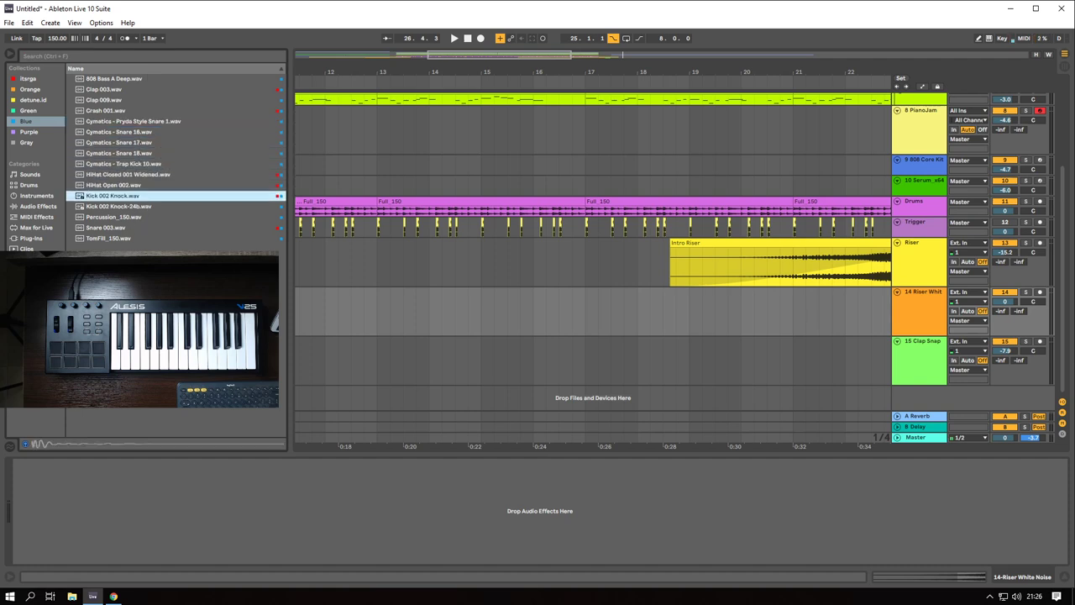
key(Down)
key(Down)
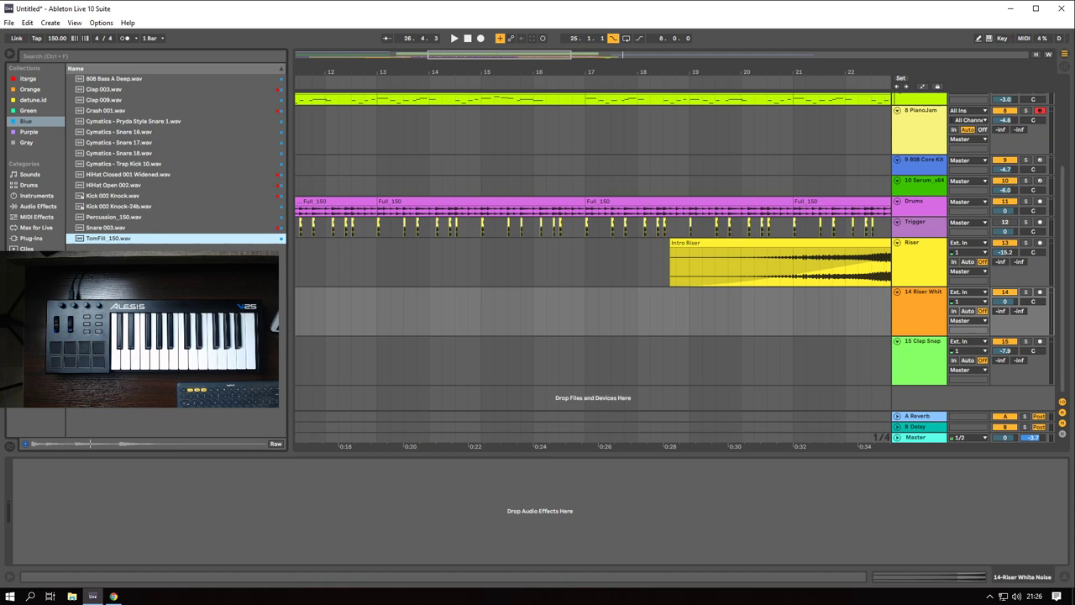
- Search the sample folders for "down" and browse the FB Inspiration Kits in the purchased Skifonix Sounds - Future Bass pack
click(31, 259)
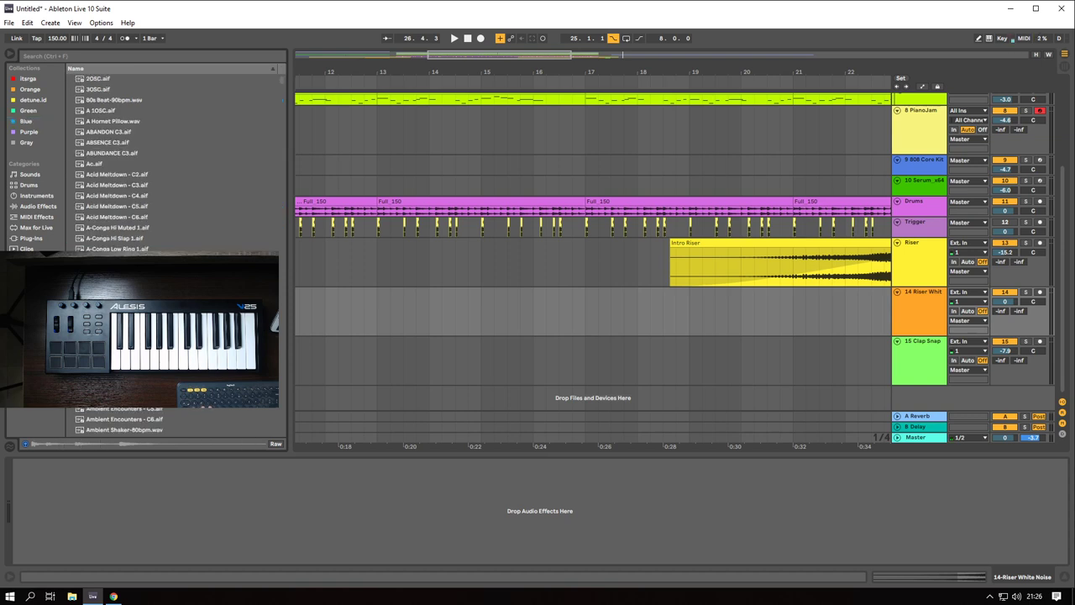
click(35, 323)
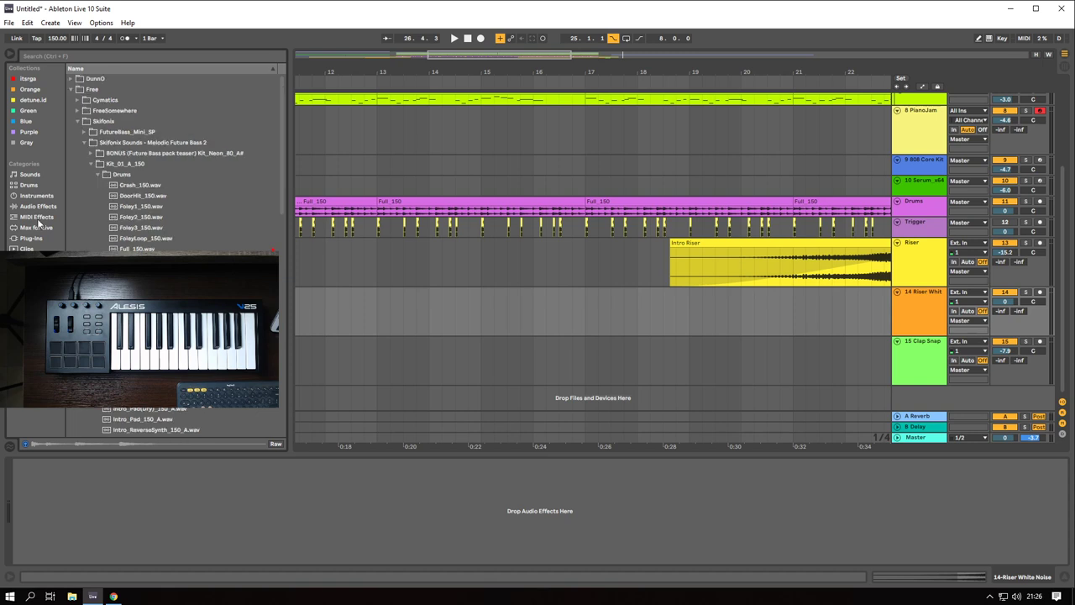
text(down)
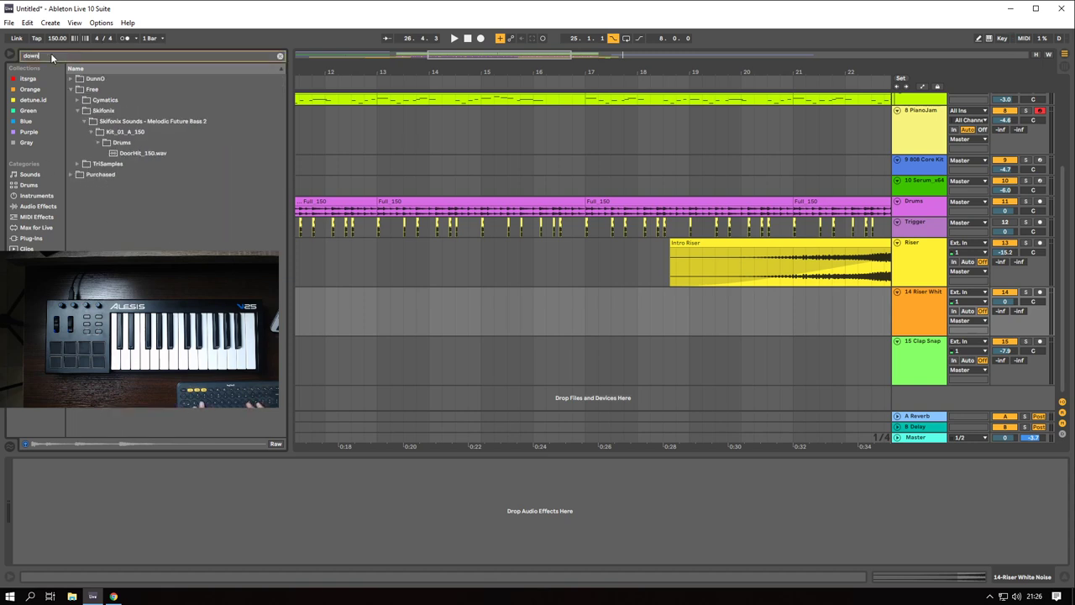
text( l)
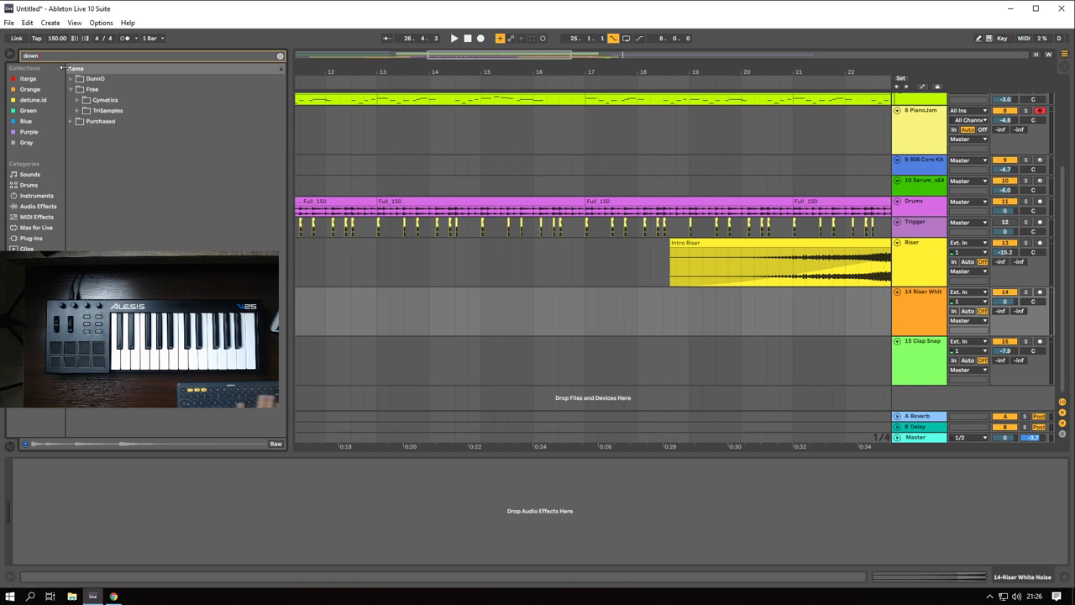
click(72, 120)
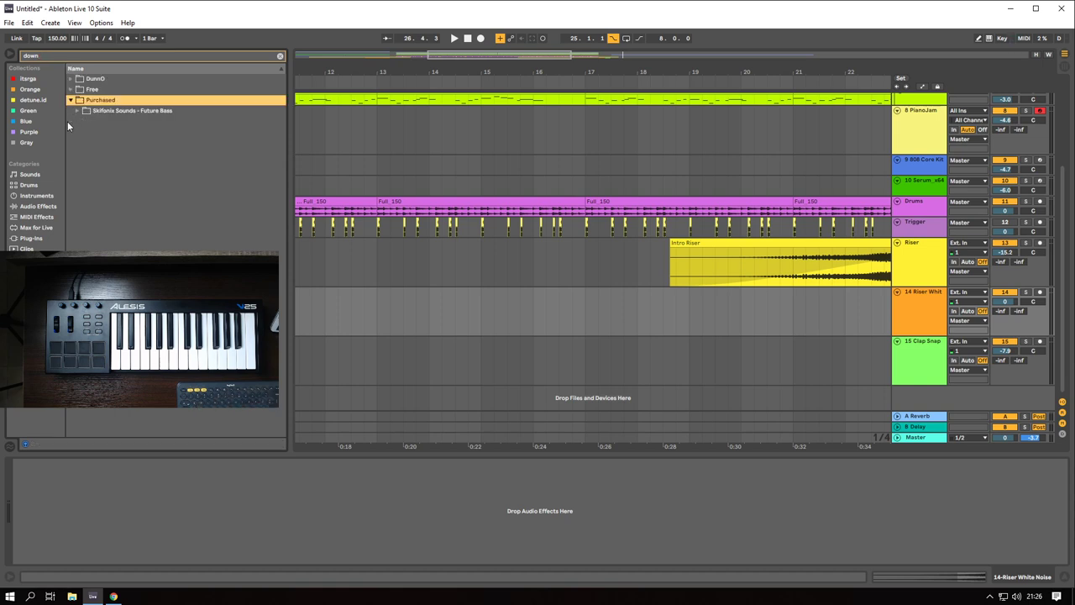
click(77, 110)
key(Down)
key(Right)
key(Down)
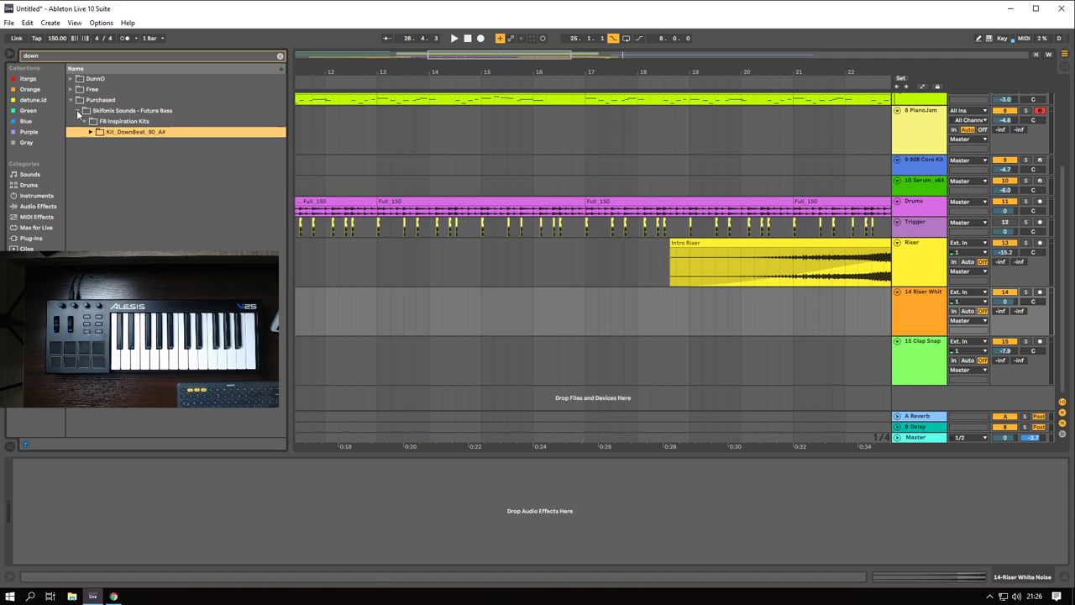
key(Right)
key(Left)
key(Left)
key(Left)
key(Left)
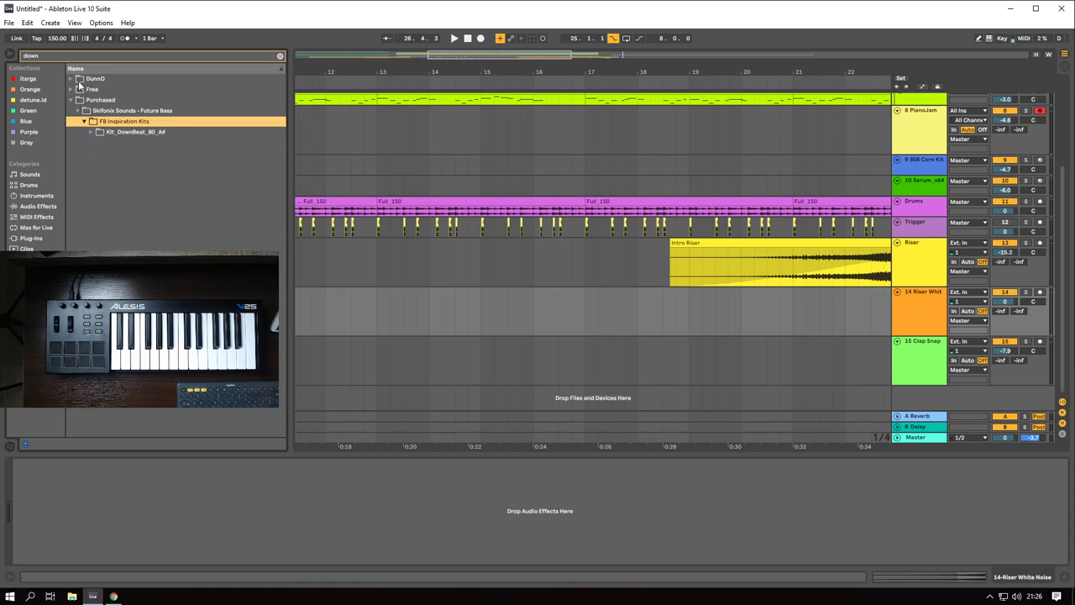
- Search the samples for "fx" and audition the FX Hits in the Skifonix Sounds - Future Chill pack
drag(55, 56, 5, 56)
text(fx)
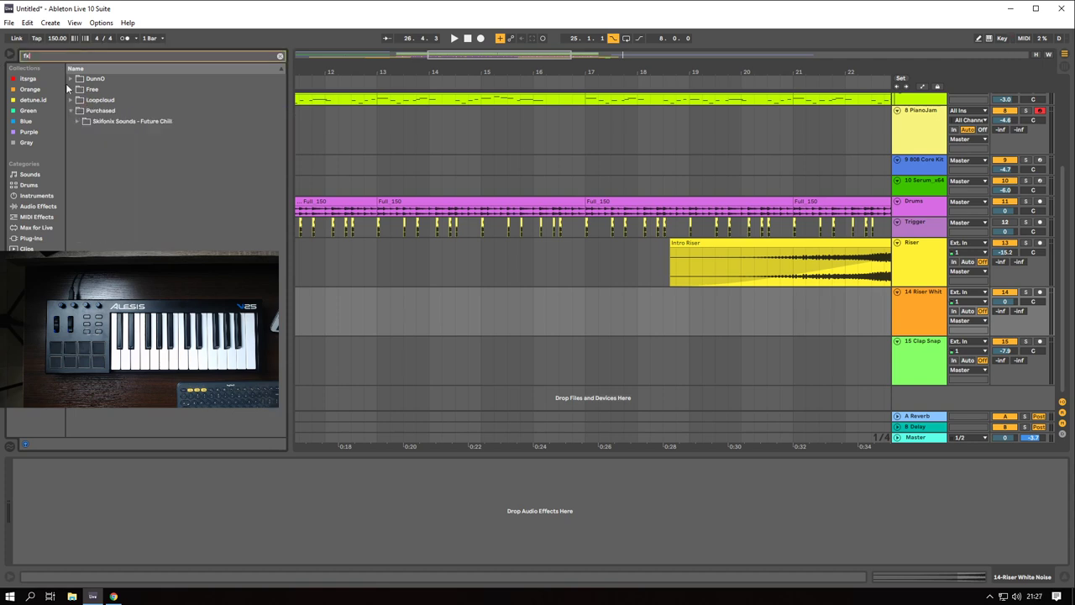
click(78, 125)
key(Down)
key(Down)
key(Right)
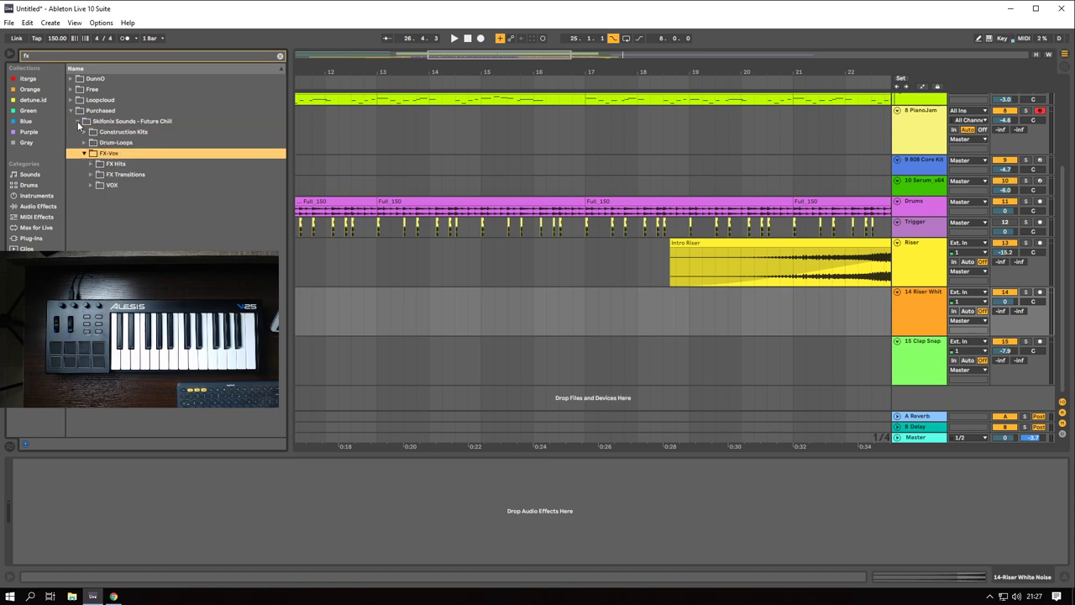
key(Down)
key(Right)
key(Down)
key(Down)
key(Down)
key(Down)
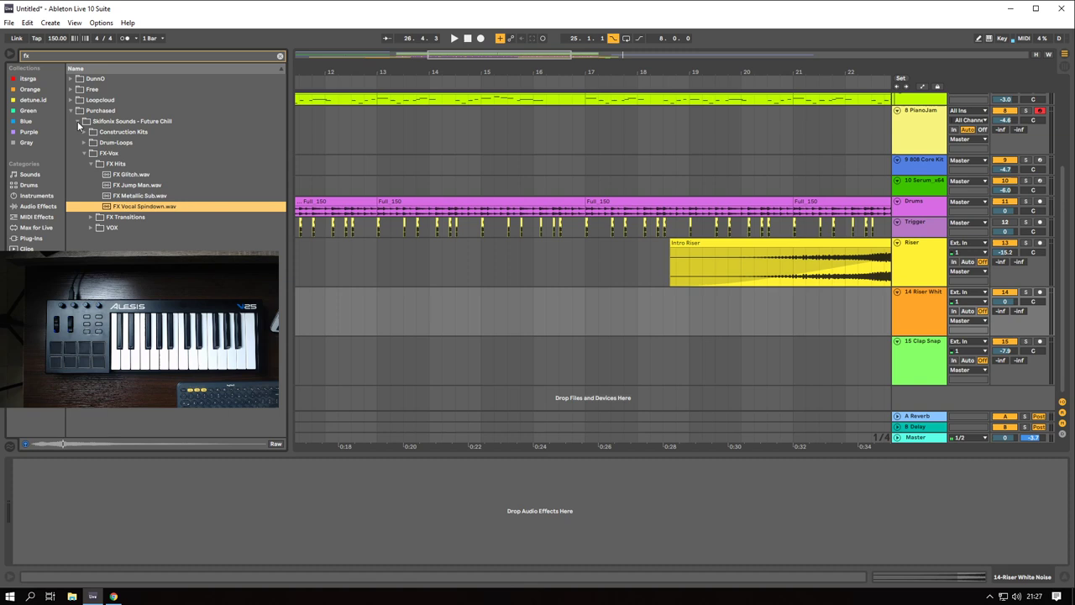
- Audition the FX Transitions samples, including the risers, FX Fall 1.wav and FX Fall 2.wav
key(Down)
key(Right)
key(Down)
key(Down)
key(Down)
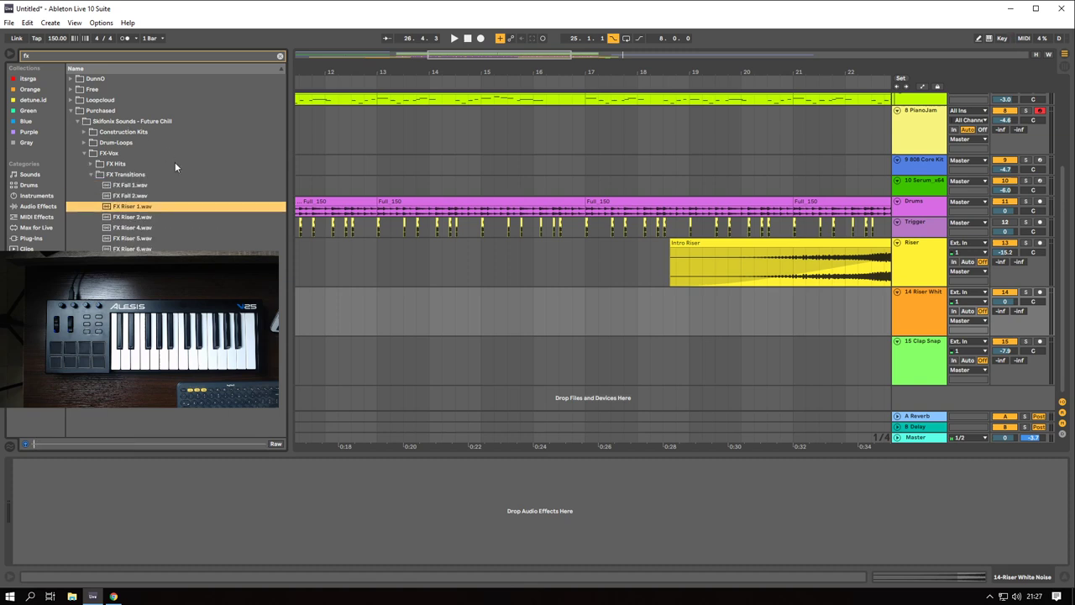
key(Down)
key(Down)
key(Down)
key(Down)
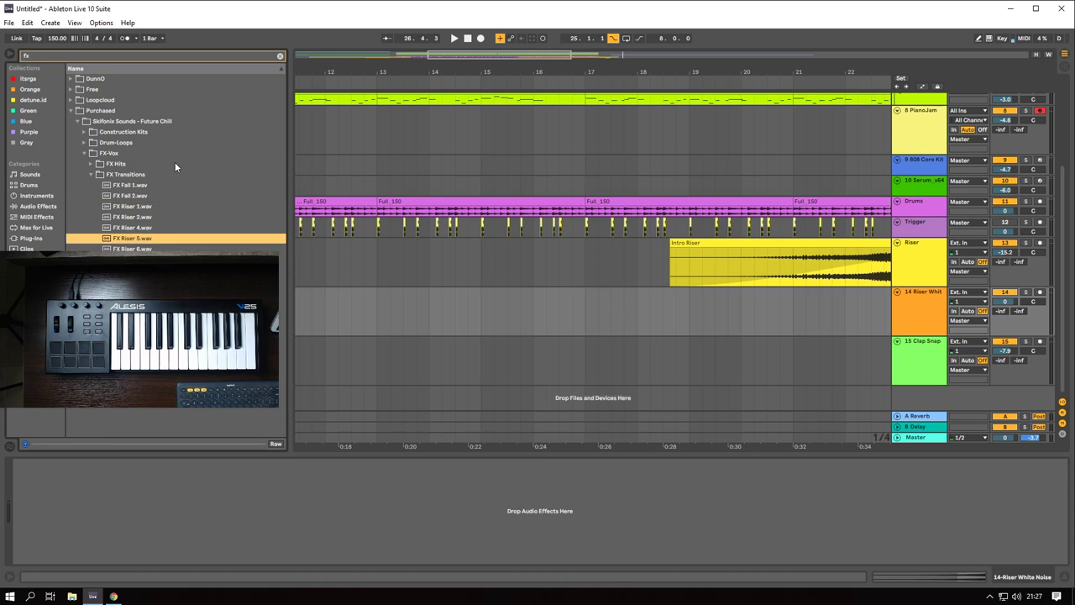
key(Down)
key(Down)
key(Down)
key(Down)
key(Down)
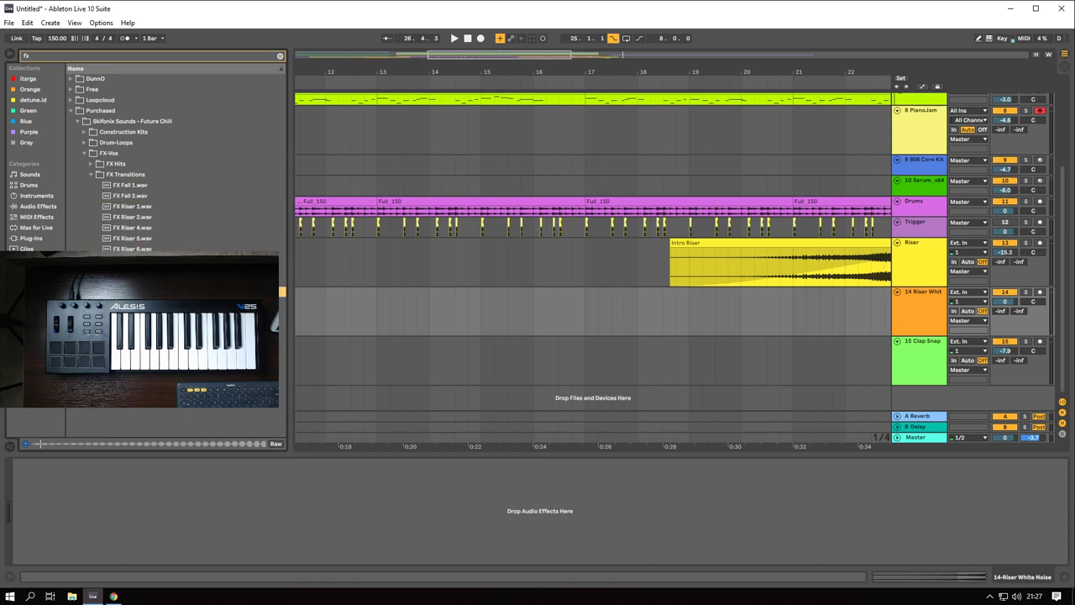
click(137, 186)
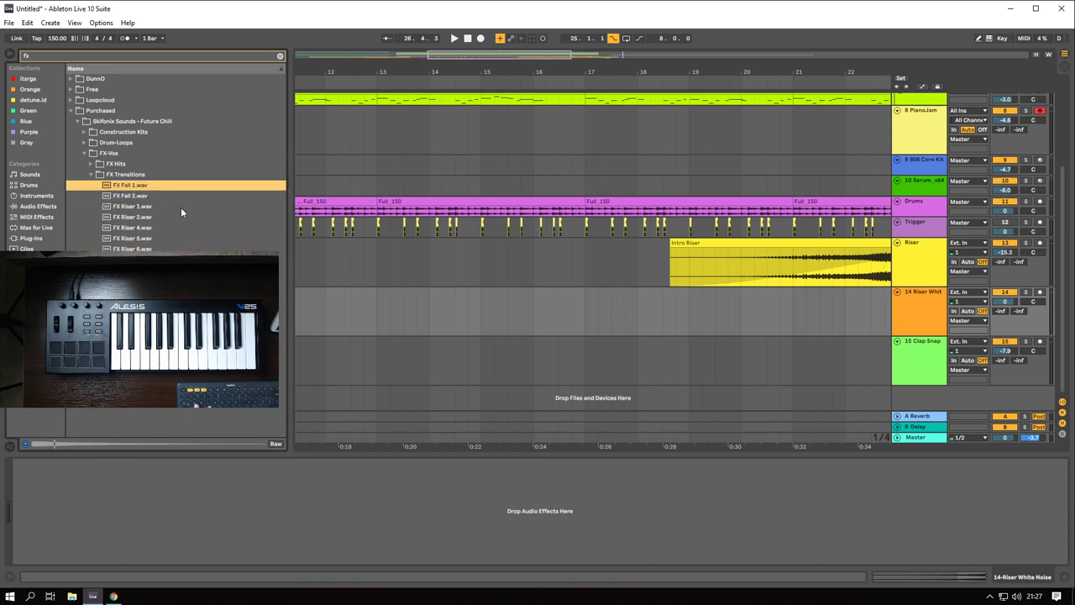
scroll(448, 296, down, 5)
click(137, 197)
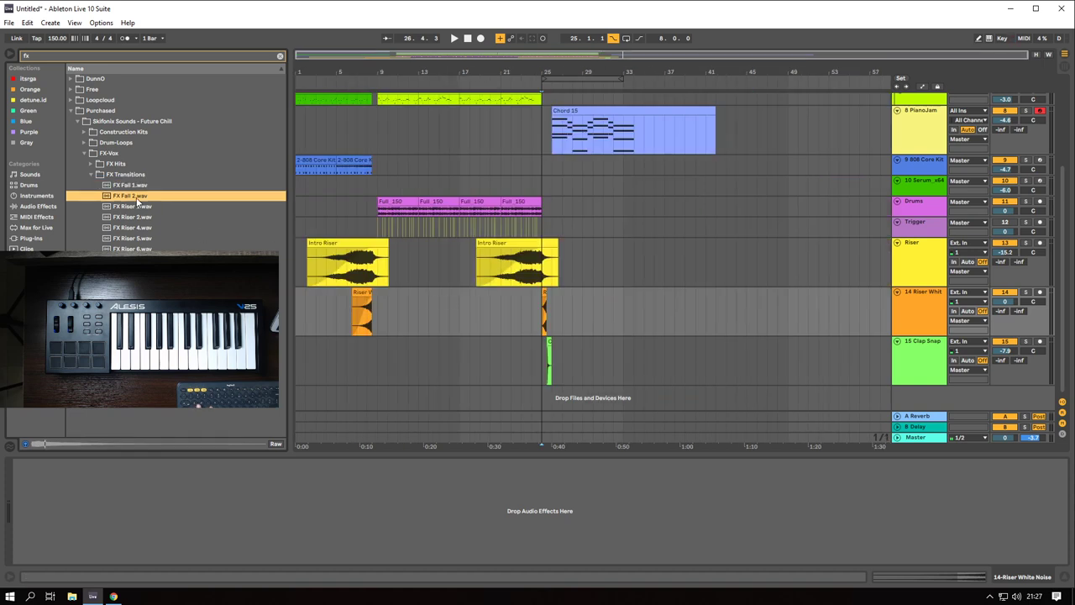
- Place FX Fall 1.wav on a new track at bar 26 and set its volume to -16.5 dB while playing from 25.1.1
drag(124, 187, 554, 369)
scroll(556, 368, up, 5)
click(459, 343)
click(934, 380)
key(space)
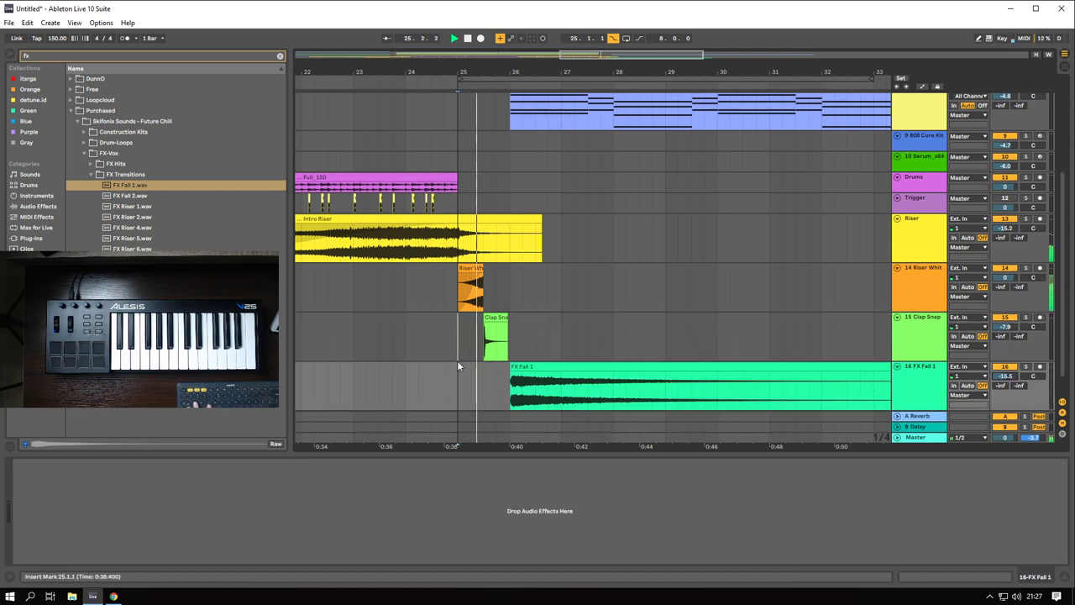
scroll(418, 242, down, 5)
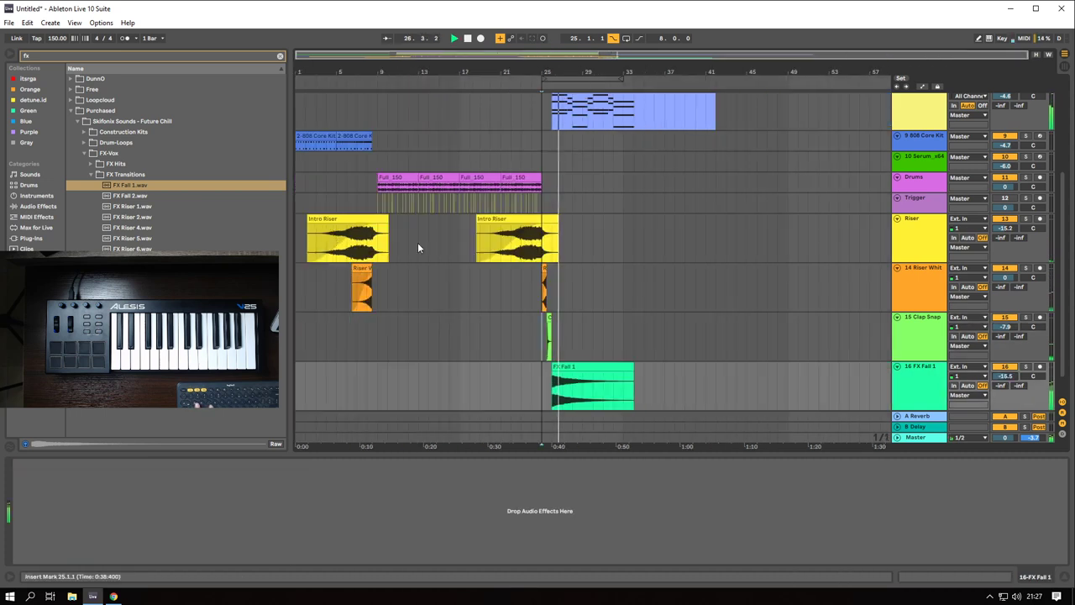
scroll(514, 141, up, 5)
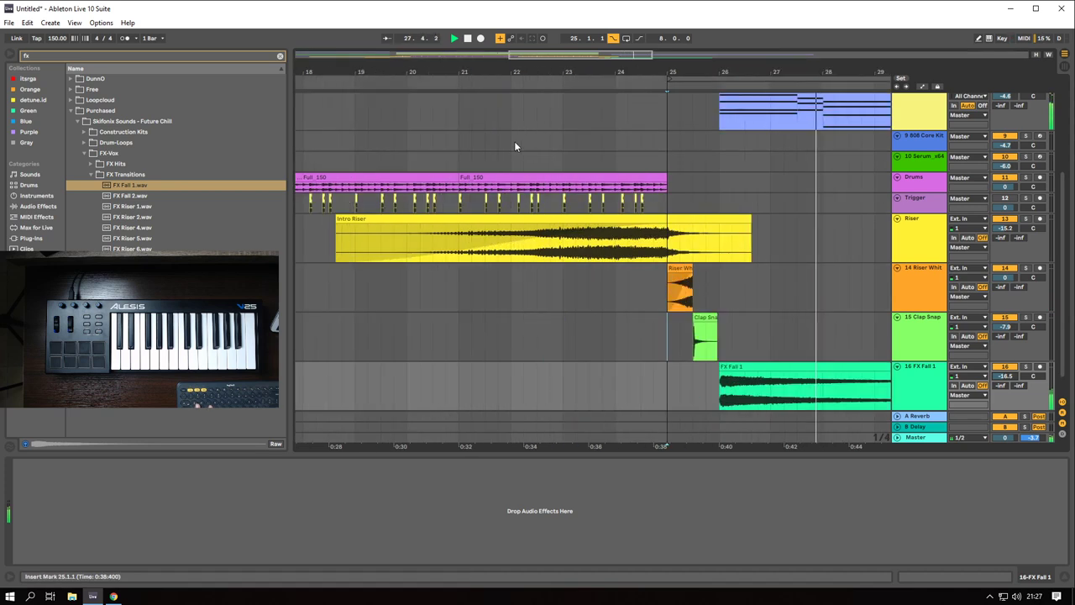
- Play the arrangement from bar 20 through the end of the drop into the piano section
click(408, 149)
scroll(442, 148, down, 3)
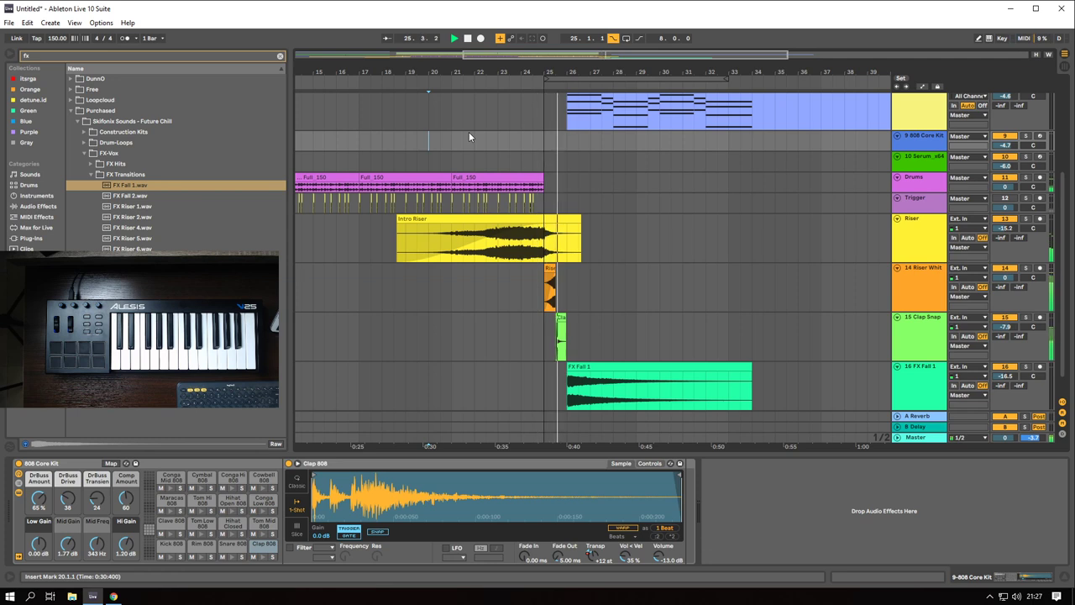
scroll(556, 146, up, 5)
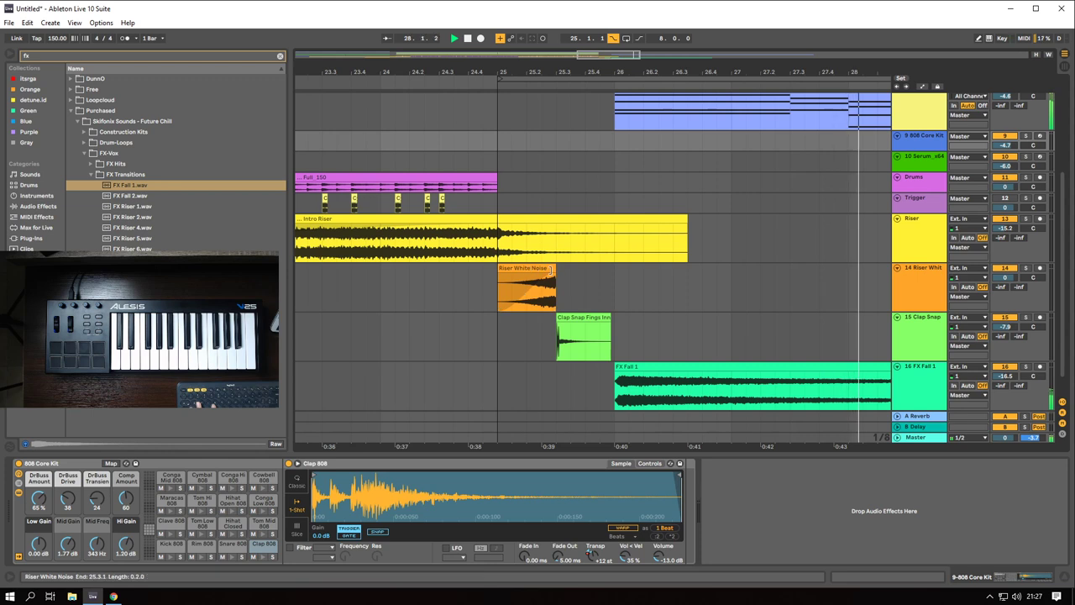
scroll(570, 189, down, 1)
scroll(570, 188, down, 5)
scroll(590, 162, up, 3)
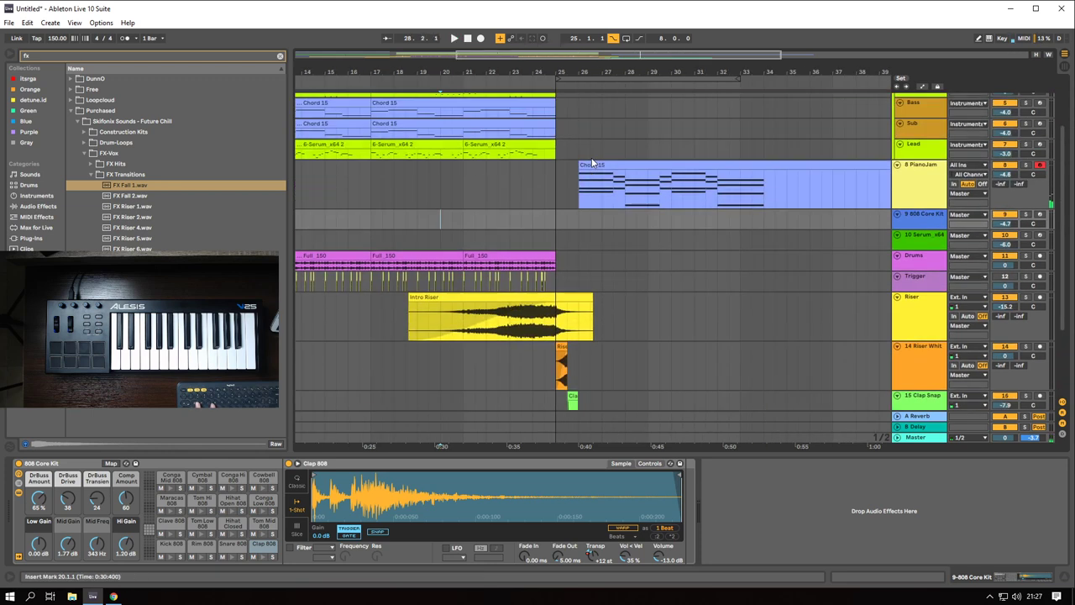
- Shift the Chord 15 piano, Clap Snap and FX Fall 1 clips one bar later and extend the Riser White Noise to 26.3.1
drag(606, 177, 632, 178)
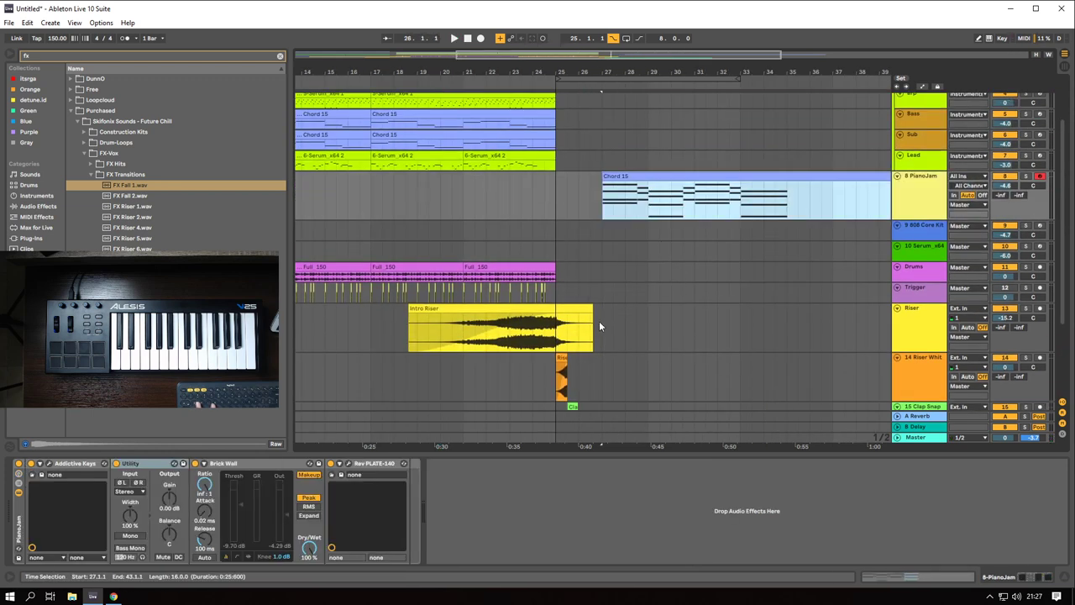
drag(562, 359, 583, 367)
drag(572, 407, 627, 386)
- Play the lengthened transition from just before bar 25
click(550, 304)
key(space)
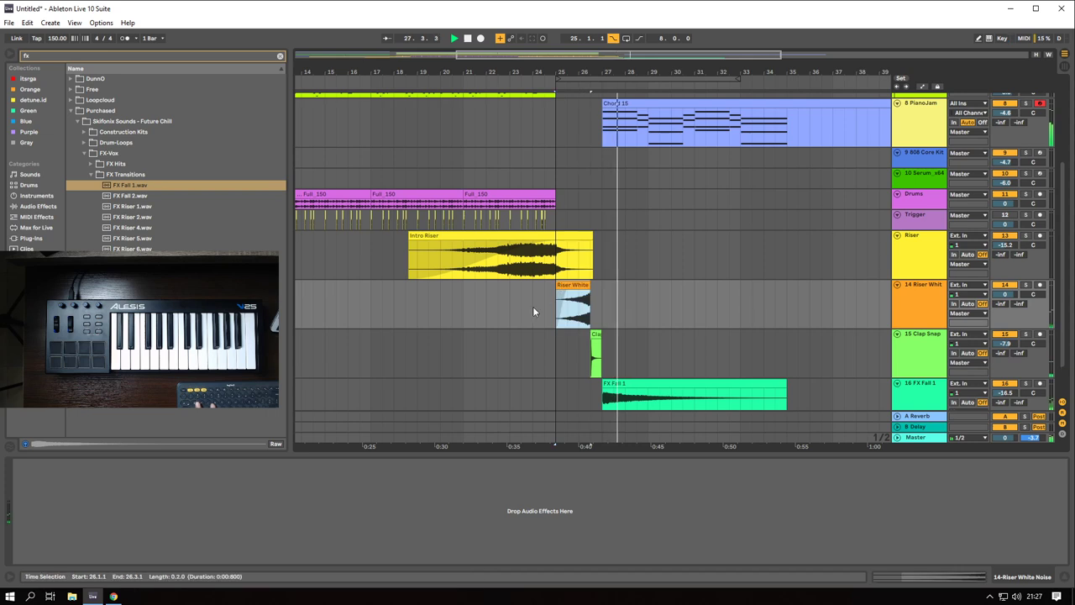
scroll(533, 306, up, 5)
click(605, 301)
key(space)
key(space)
scroll(597, 291, down, 4)
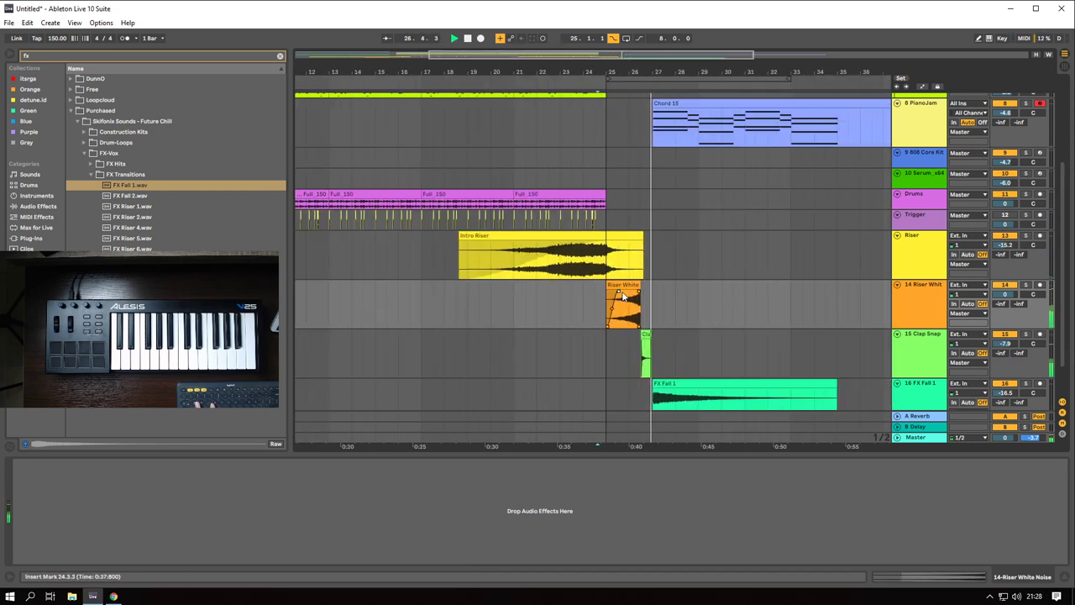
- Lower the Riser White Noise track volume to -17.4 dB while replaying the transition
click(605, 299)
key(space)
key(space)
scroll(693, 283, up, 4)
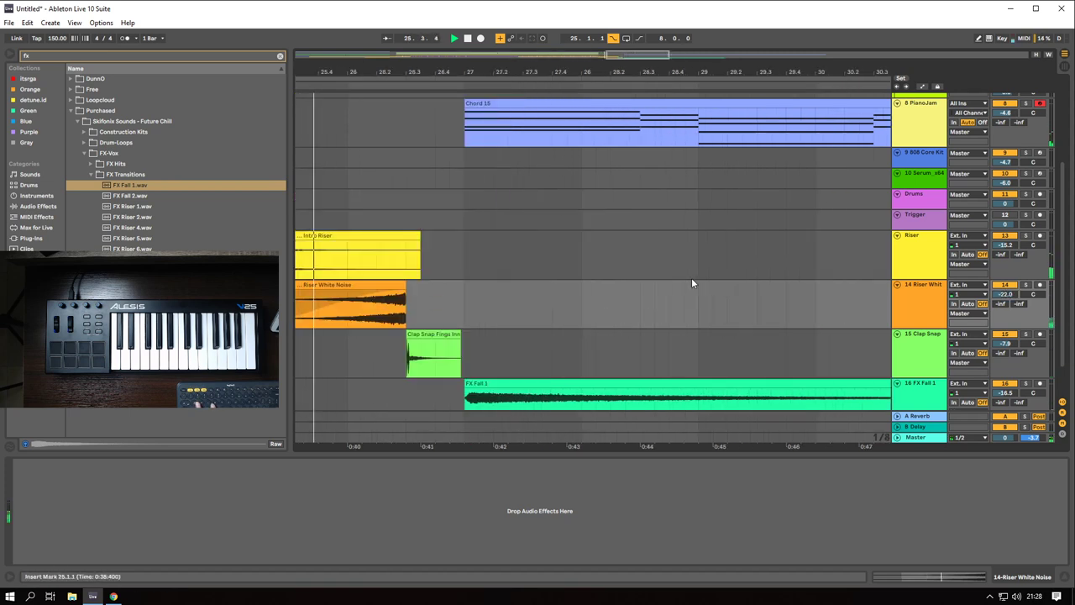
scroll(626, 287, down, 5)
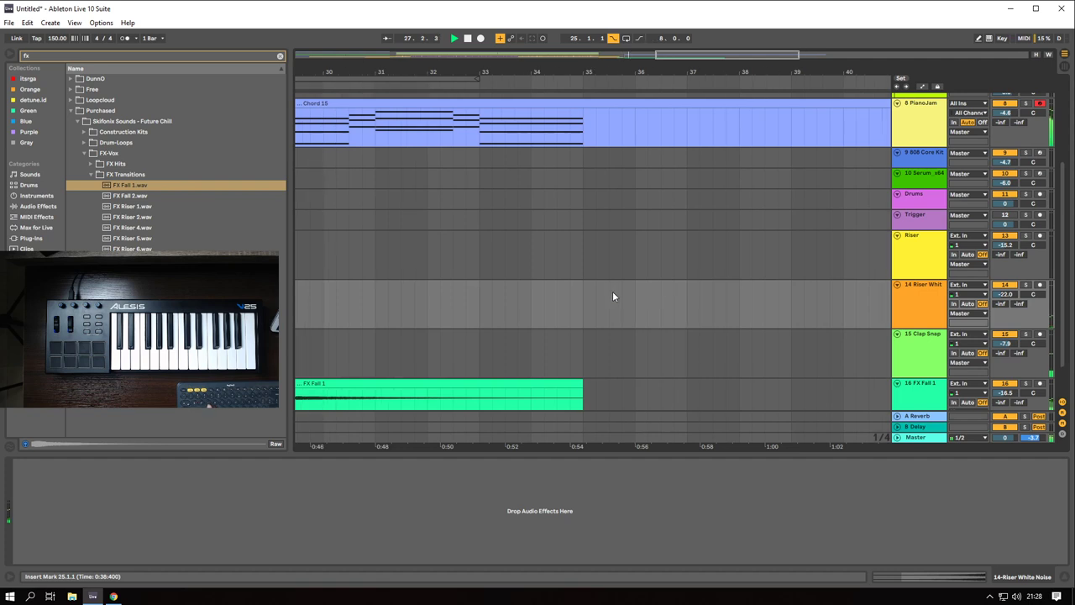
key(space)
click(485, 305)
key(space)
drag(1004, 294, 1005, 281)
scroll(517, 288, down, 5)
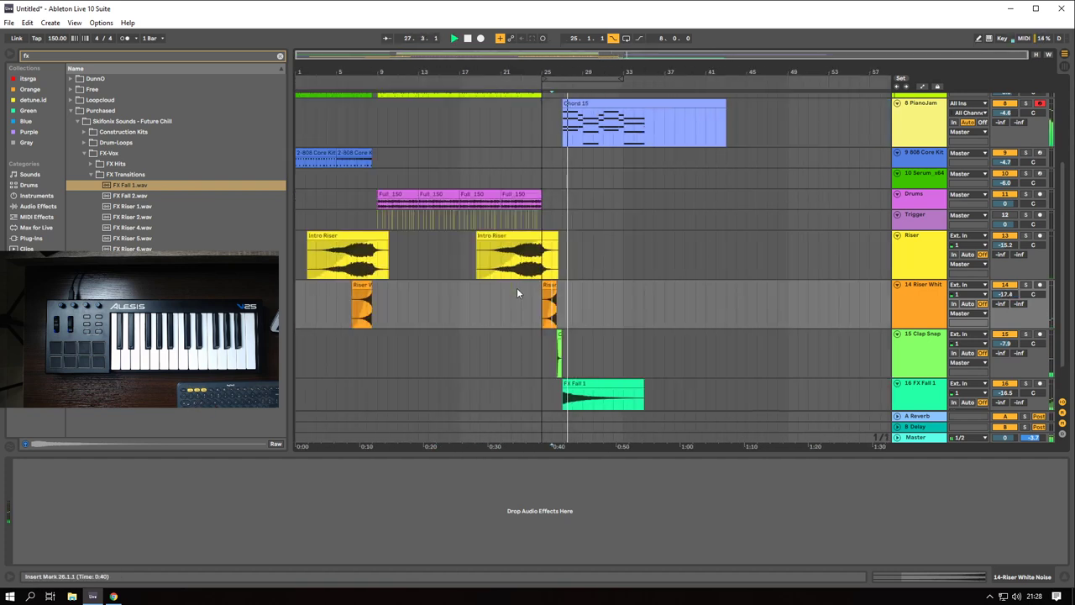
- Shorten the Chord 15 clip on the PianoJam track to end at bar 35
scroll(641, 203, up, 5)
scroll(641, 203, down, 5)
scroll(643, 193, up, 3)
drag(856, 102, 670, 103)
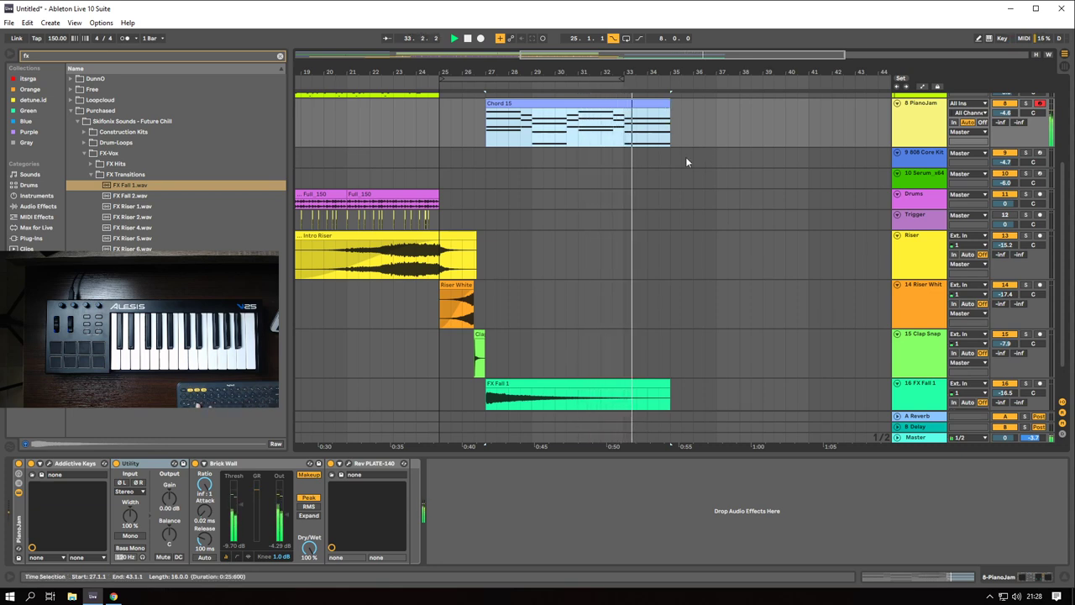
scroll(685, 156, down, 3)
- Play the drop section from 13.3.1
key(space)
click(422, 223)
key(space)
scroll(648, 197, up, 3)
scroll(448, 201, down, 3)
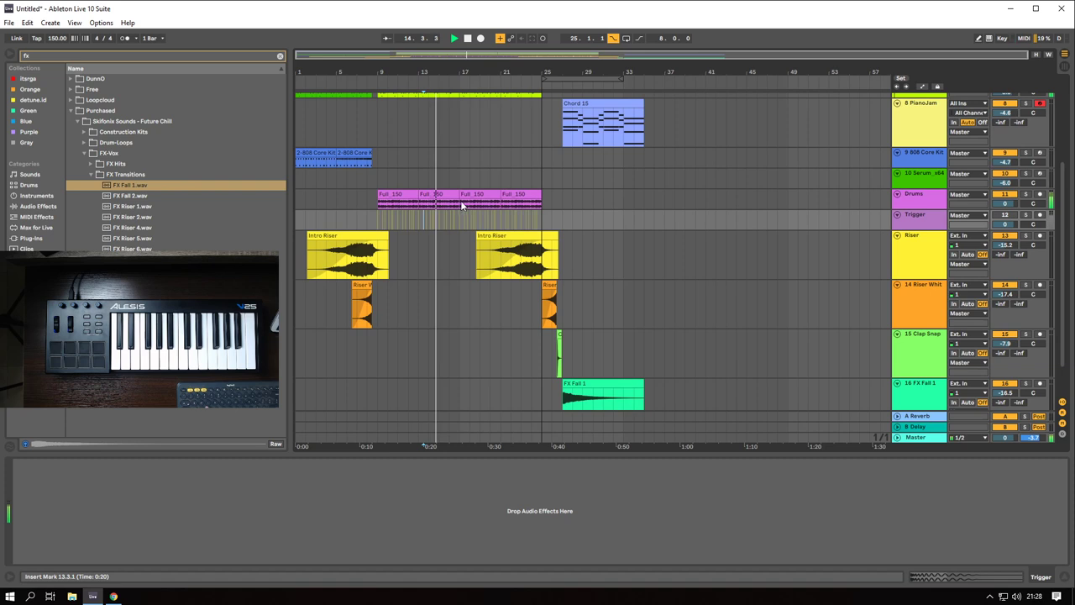
- Search the plug-ins for "insight", add iZotope Insight to the Master track and reposition its window
click(924, 440)
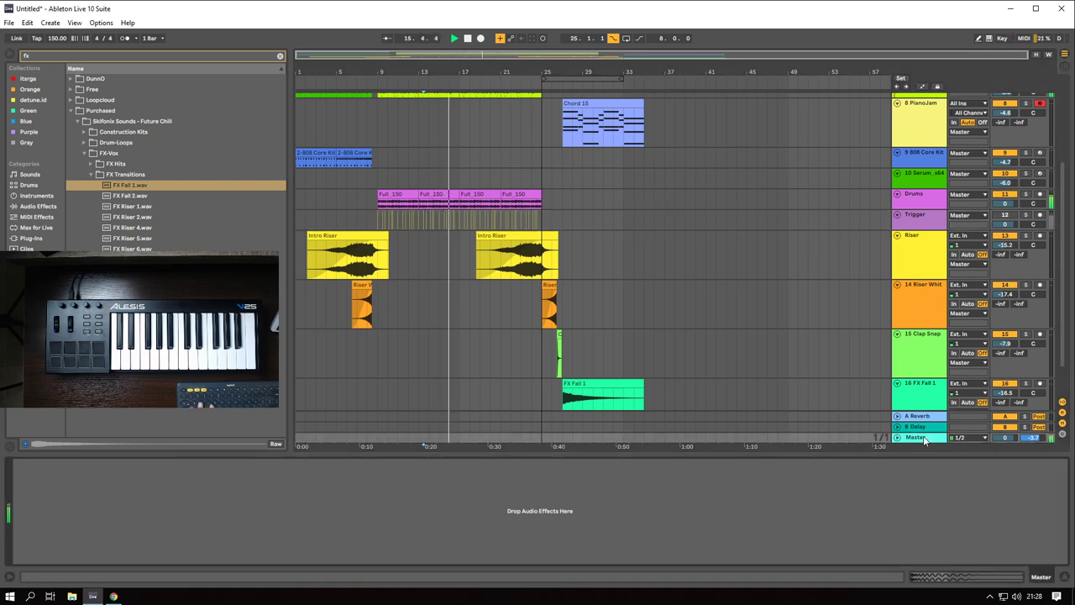
click(37, 206)
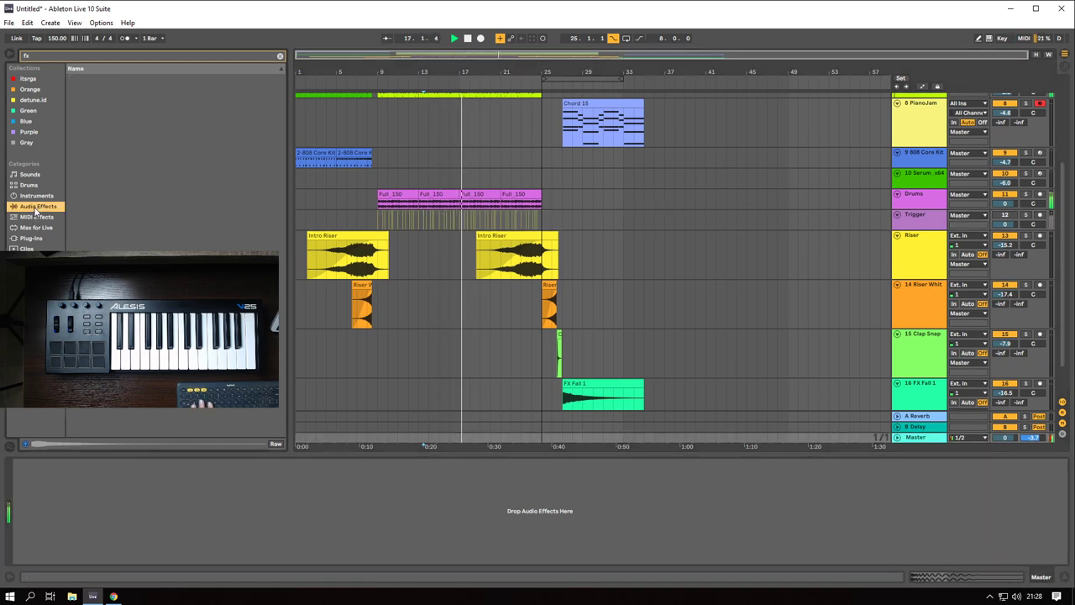
text(insight)
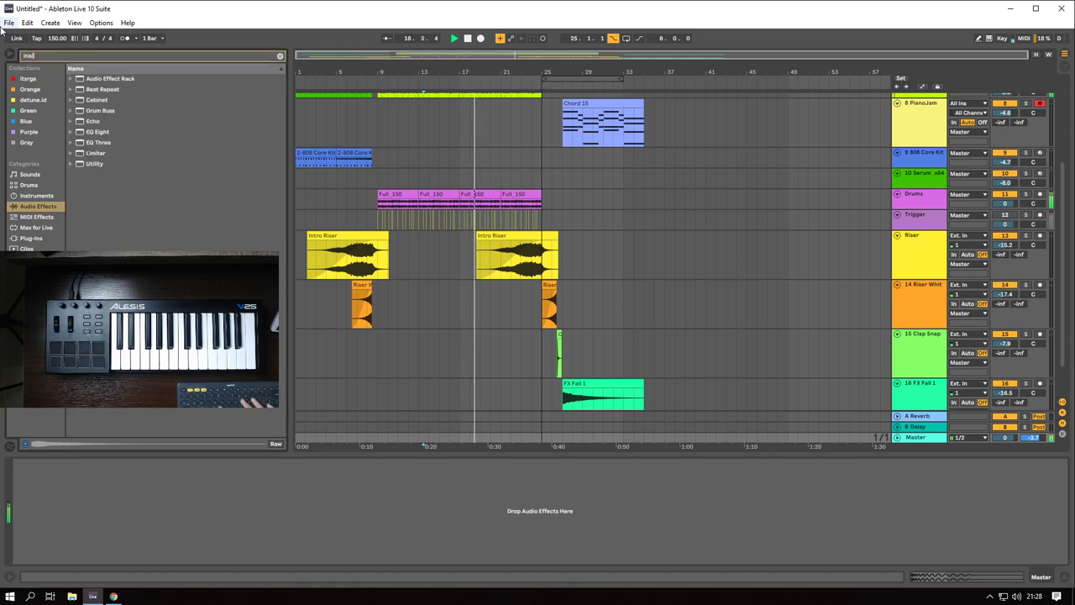
click(47, 236)
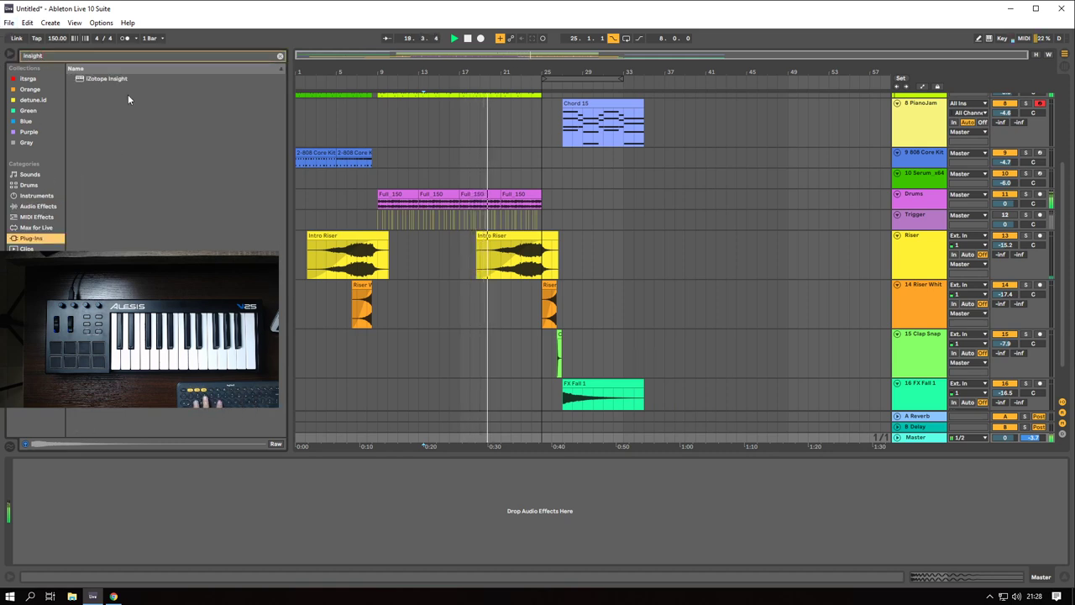
double_click(116, 78)
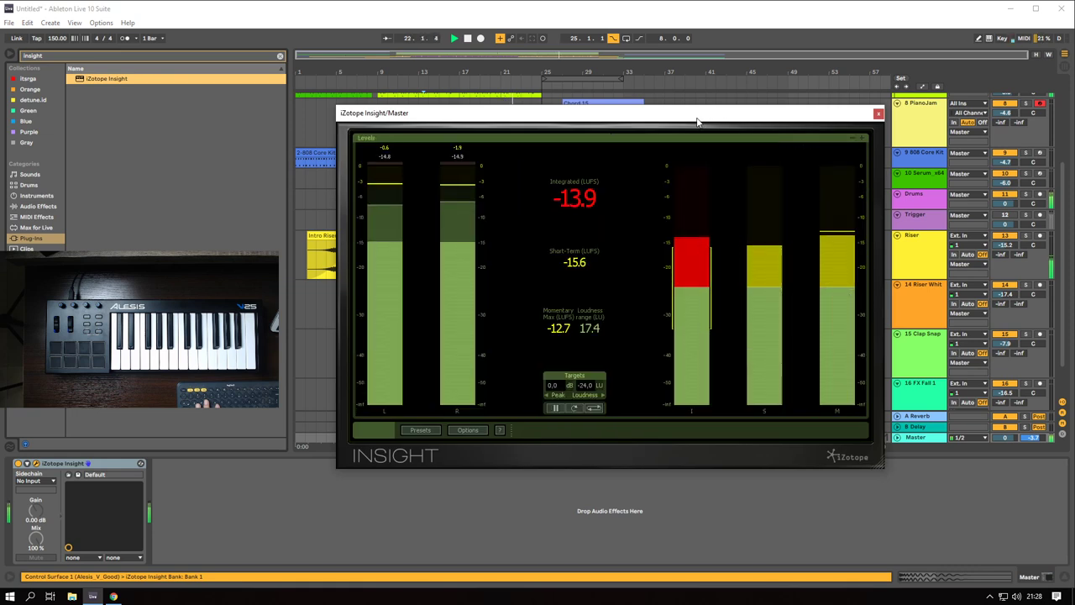
drag(865, 112, 935, 123)
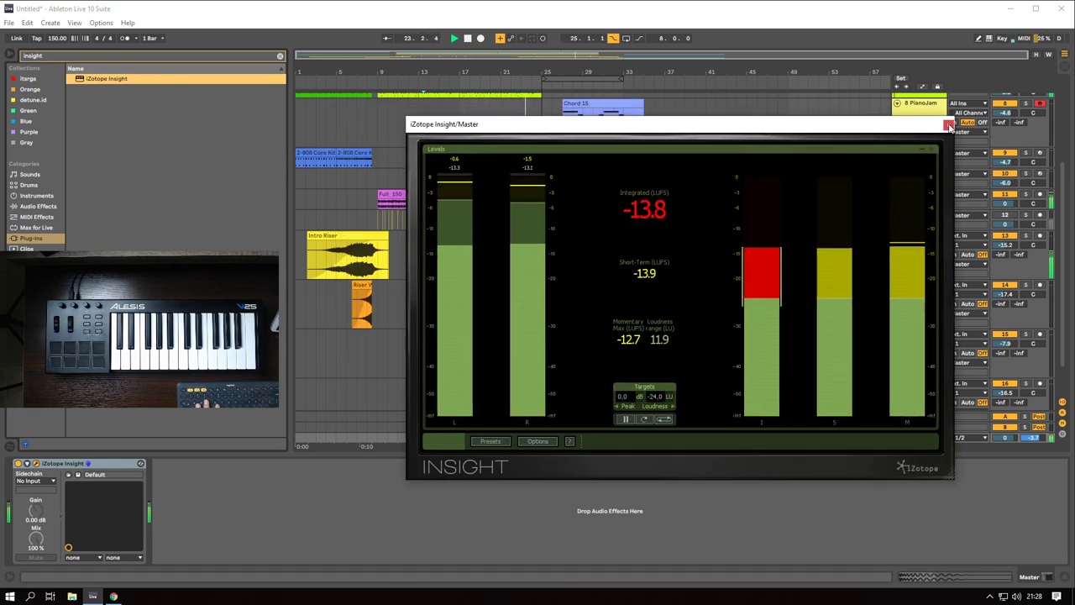
- Close the iZotope Insight window and look over the arrangement while the transition into the piano section plays
click(948, 126)
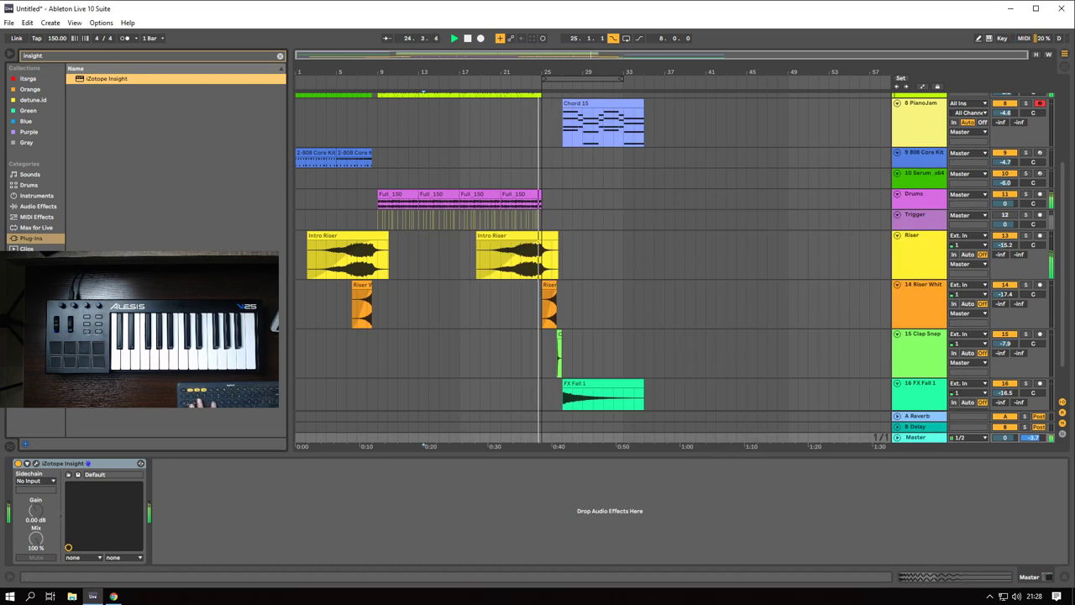
scroll(350, 227, up, 5)
scroll(388, 215, down, 5)
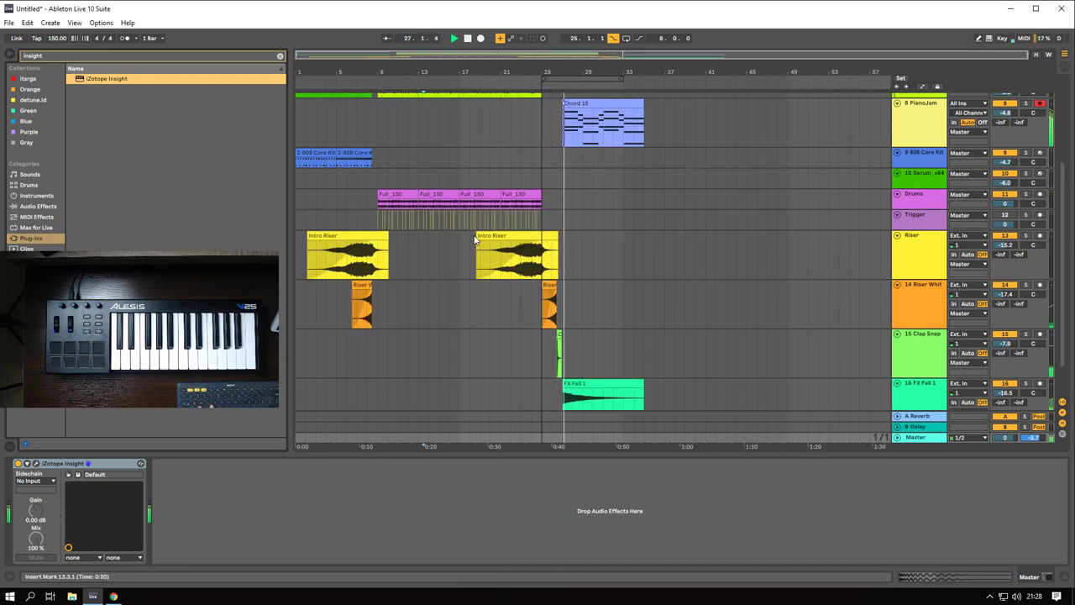
scroll(451, 201, up, 5)
scroll(453, 201, down, 5)
- Search the browser for "foley"
drag(50, 56, 2, 56)
text(foley)
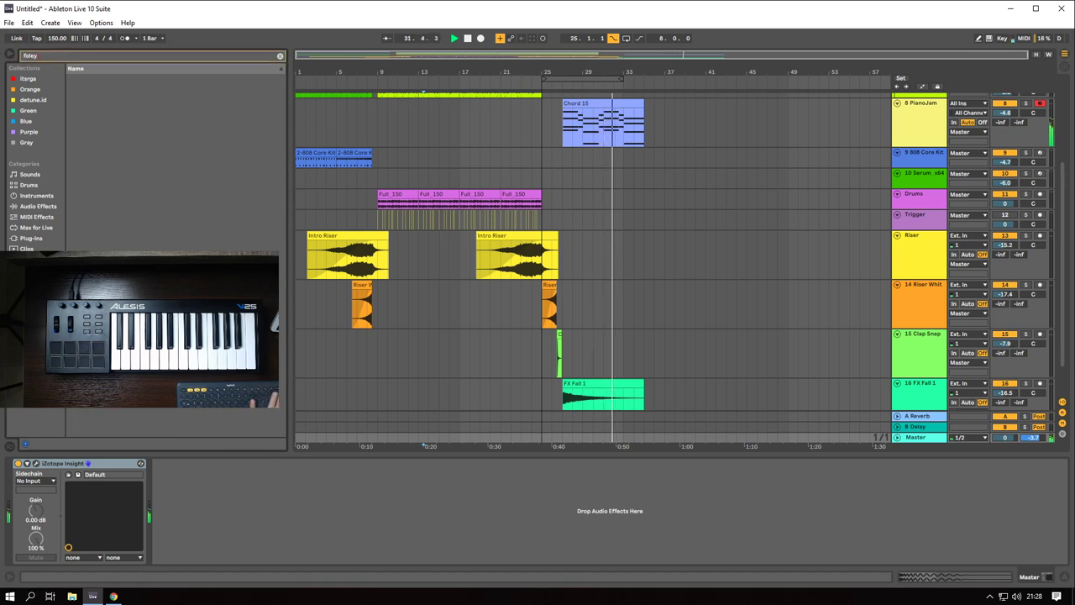
click(37, 238)
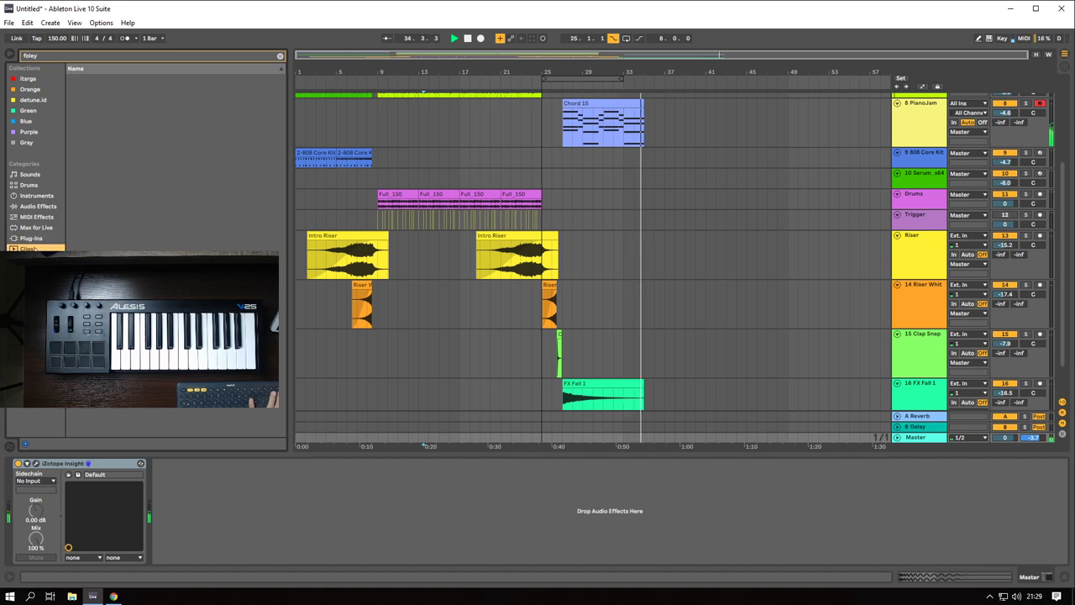
- Stop playback and place the insert marker at the start of the arrangement, 1.1.1
key(space)
click(302, 174)
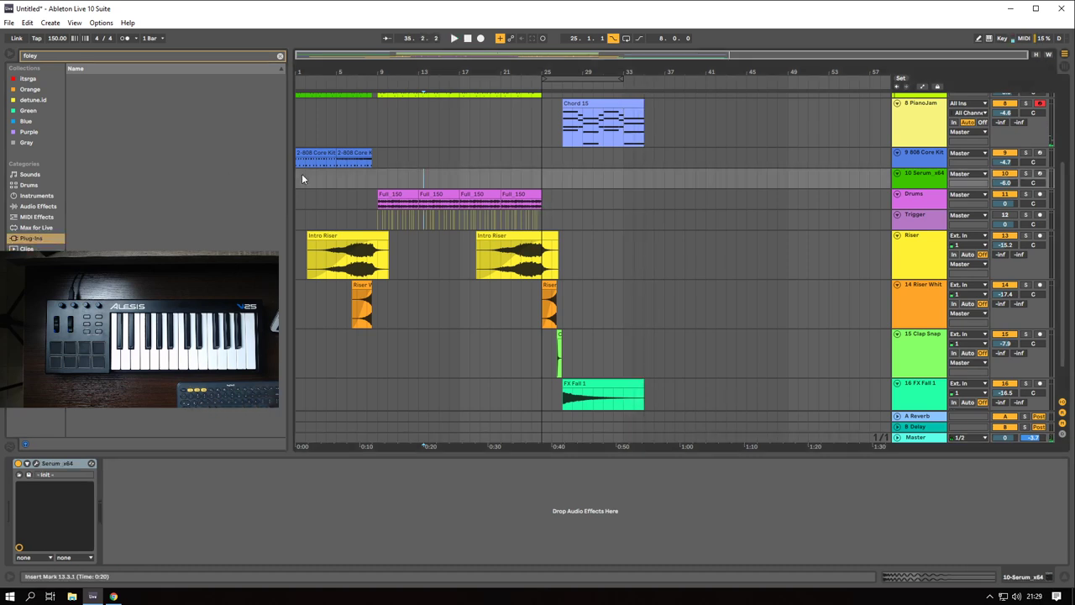
key(space)
key(space)
scroll(429, 153, up, 8)
scroll(429, 153, down, 8)
shift+click(325, 174)
scroll(324, 175, up, 2)
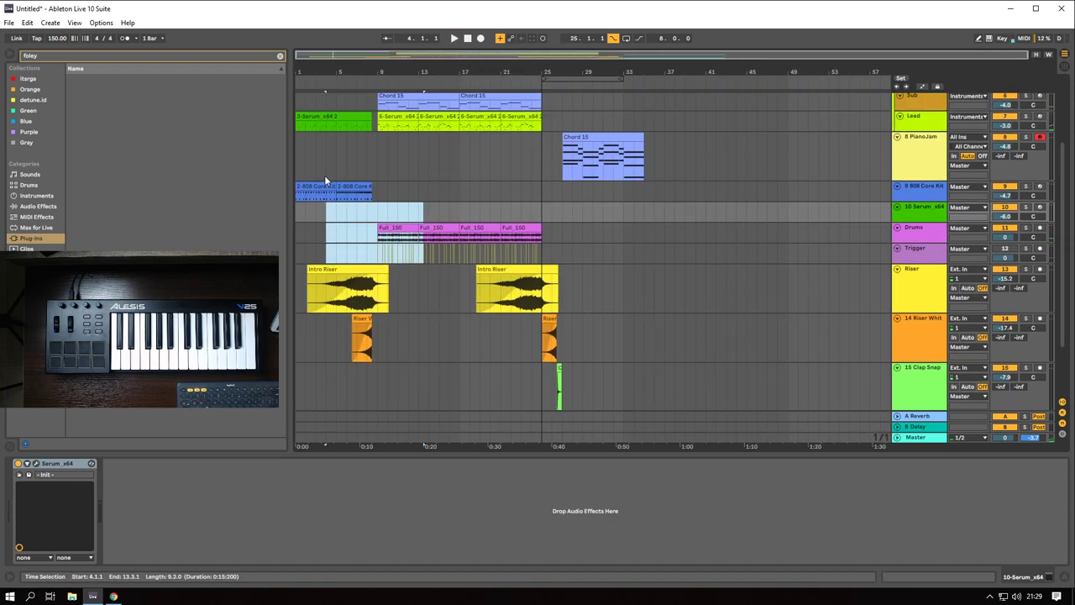
click(324, 208)
scroll(321, 208, up, 4)
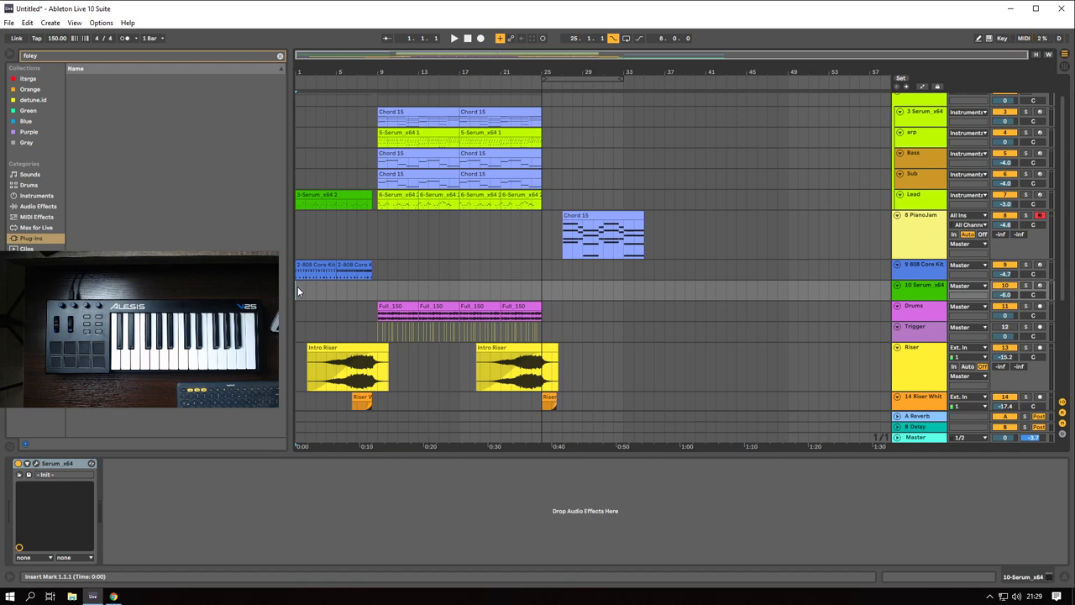
scroll(297, 287, up, 1)
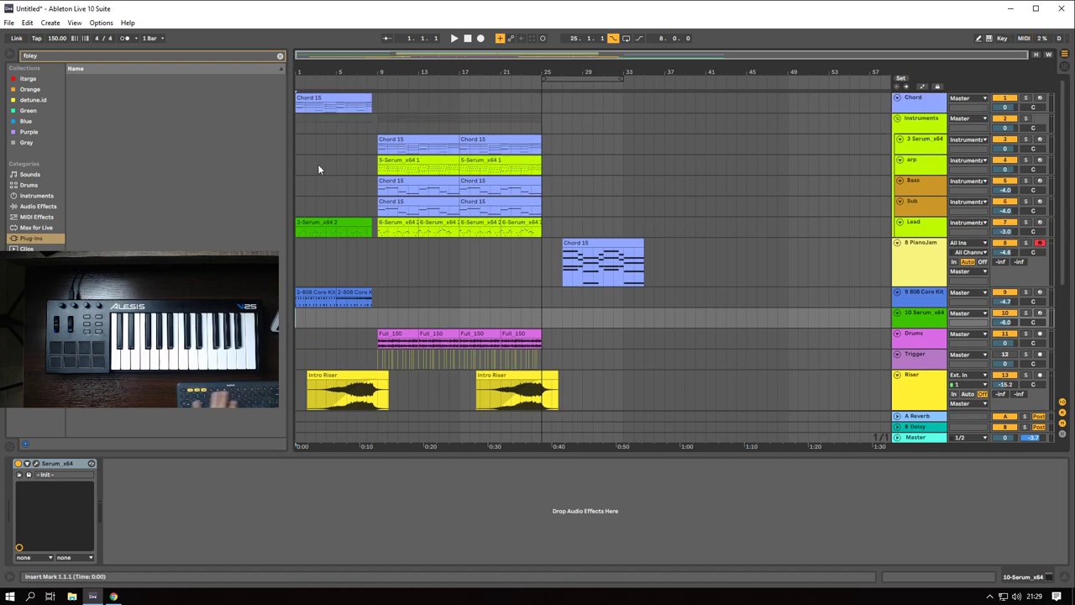
- Examine the device chains of the 3 Serum_x64, arp, Bass, Instruments and Lead tracks
click(300, 147)
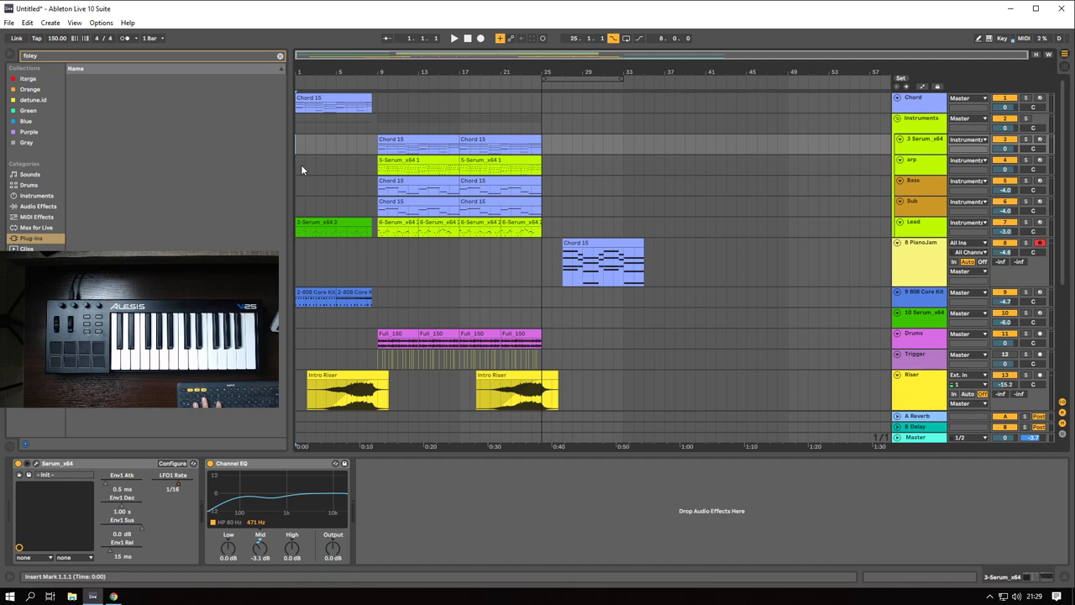
click(299, 169)
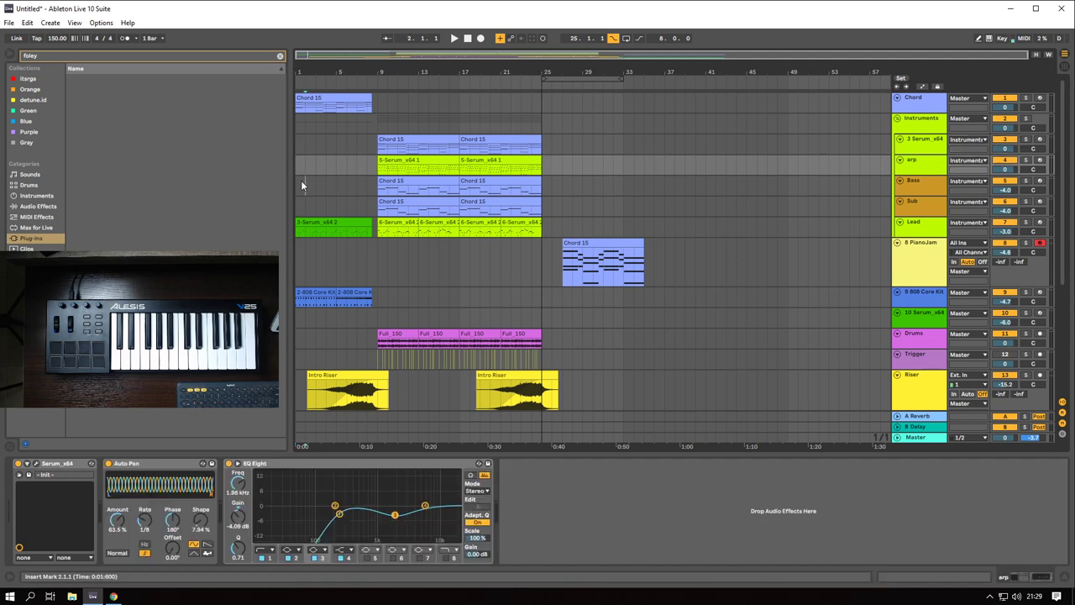
click(296, 188)
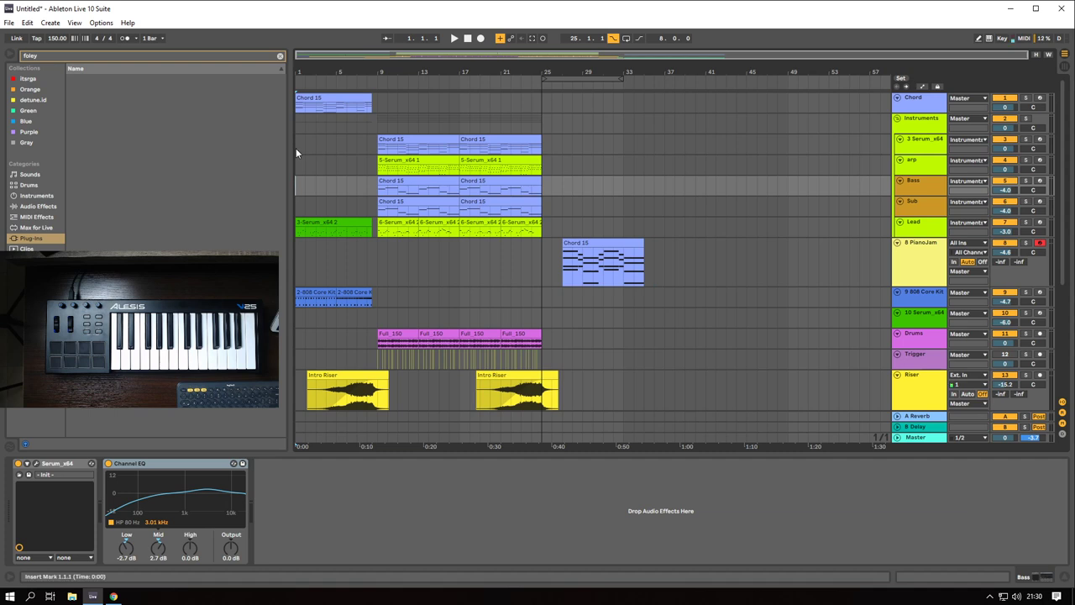
click(297, 119)
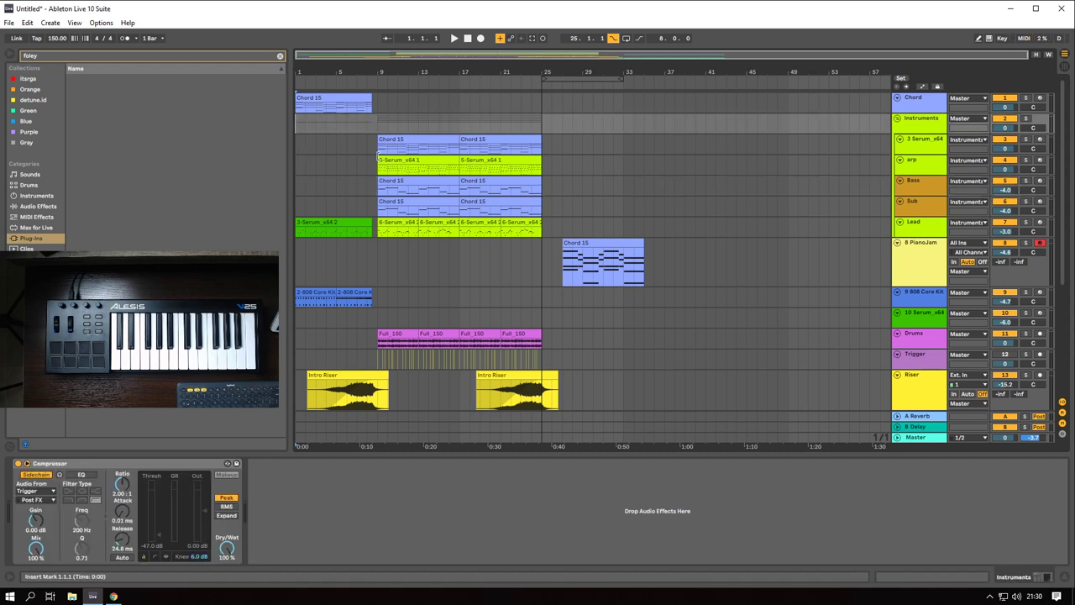
click(299, 230)
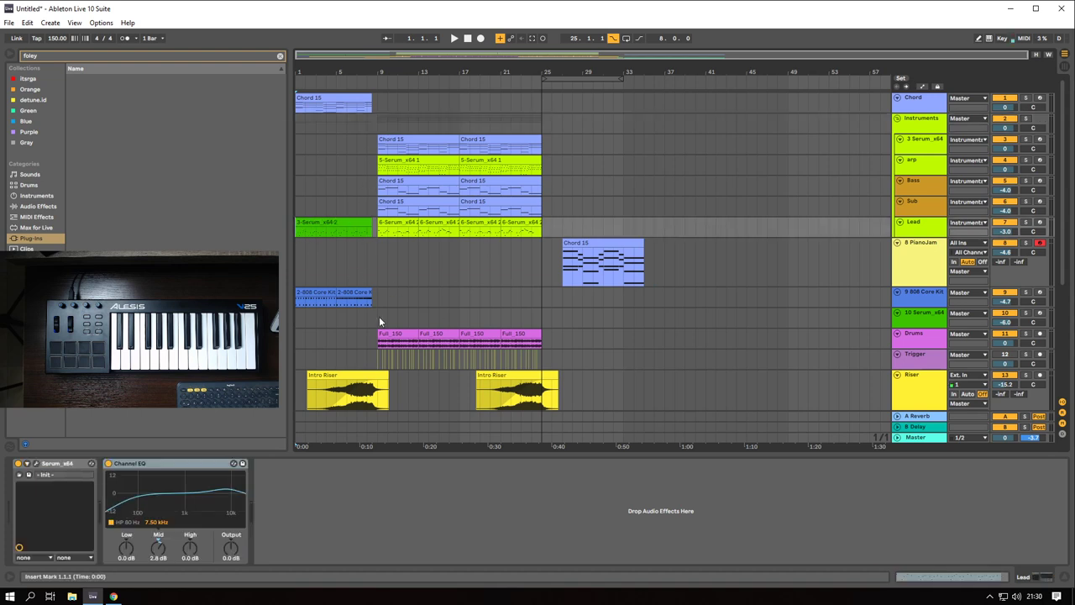
scroll(403, 265, down, 4)
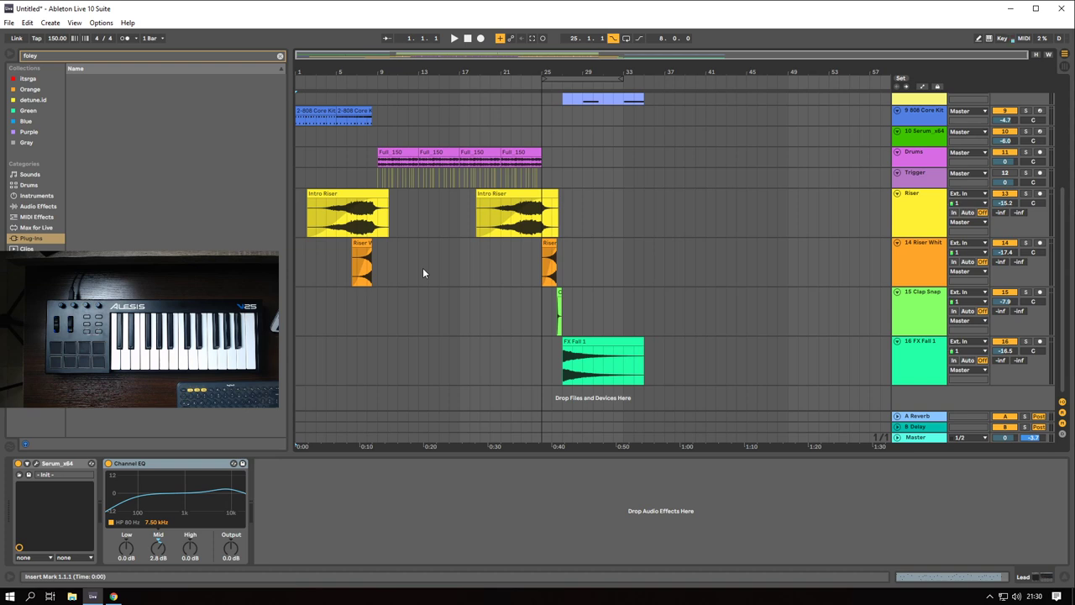
scroll(423, 267, up, 6)
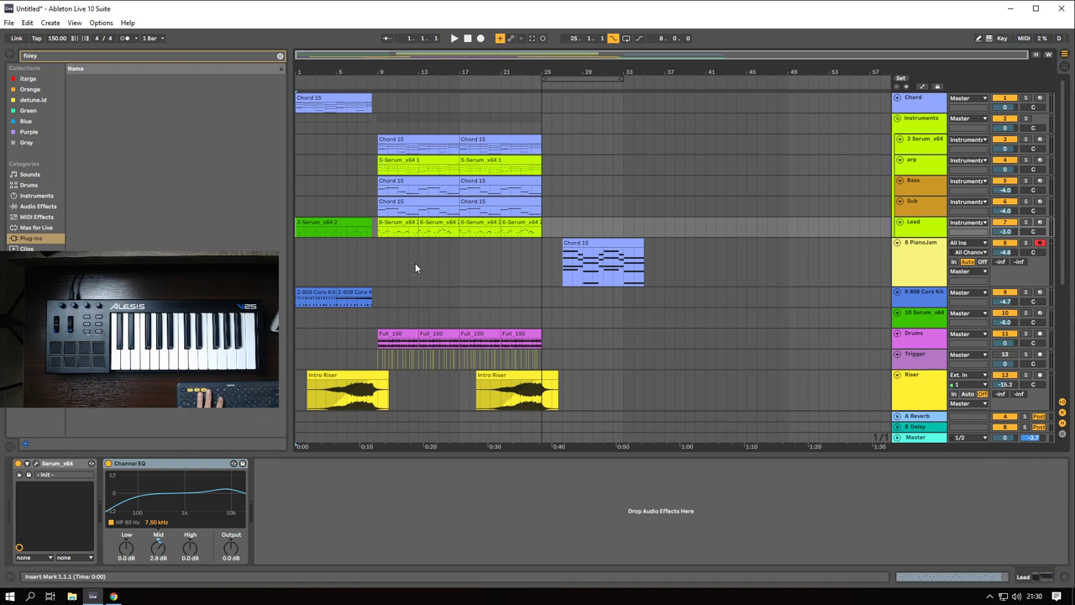
click(295, 231)
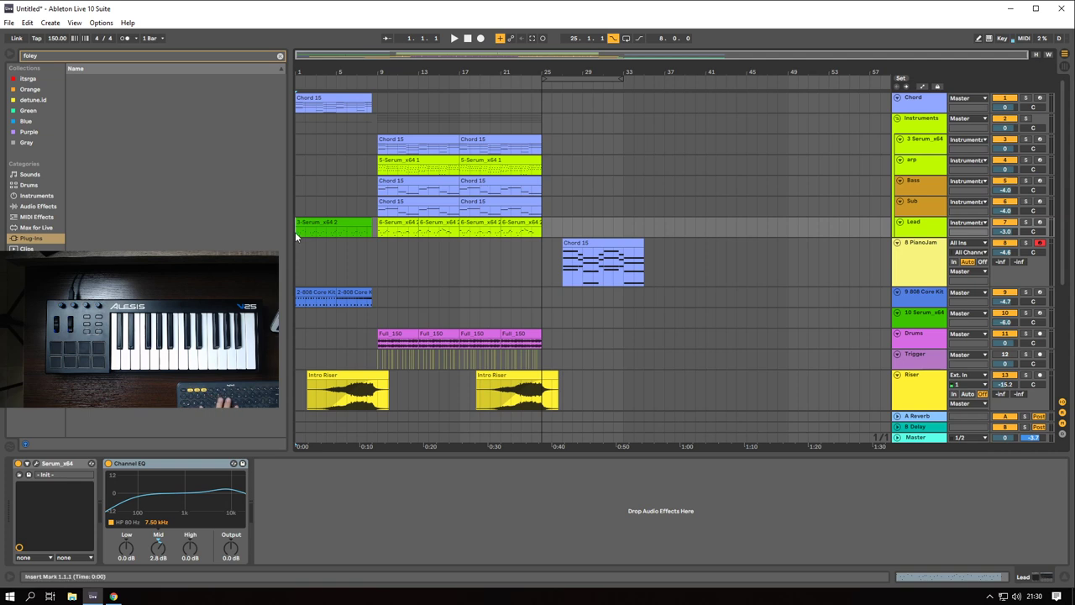